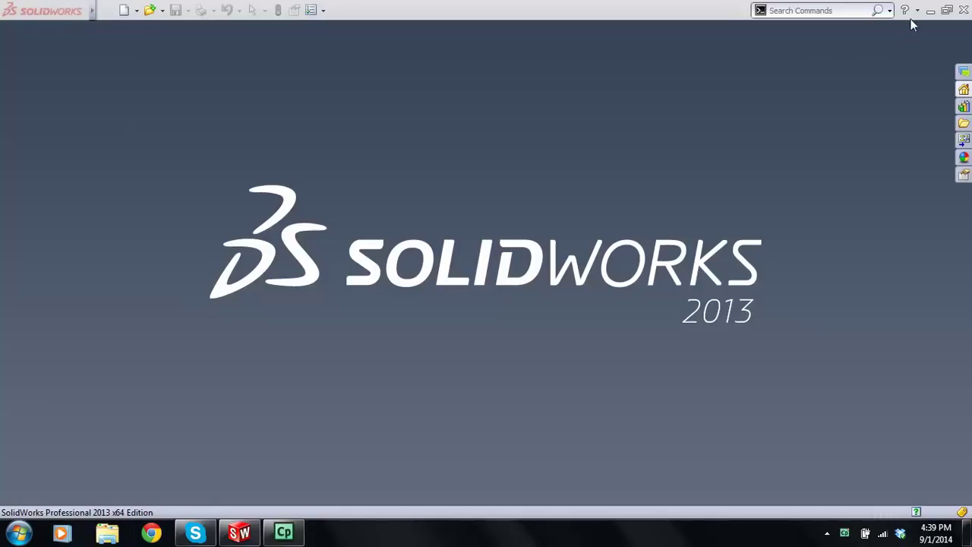
- Minimize SolidWorks and open the Lecture 2 Sketch Examples PDF from the desktop
click(932, 12)
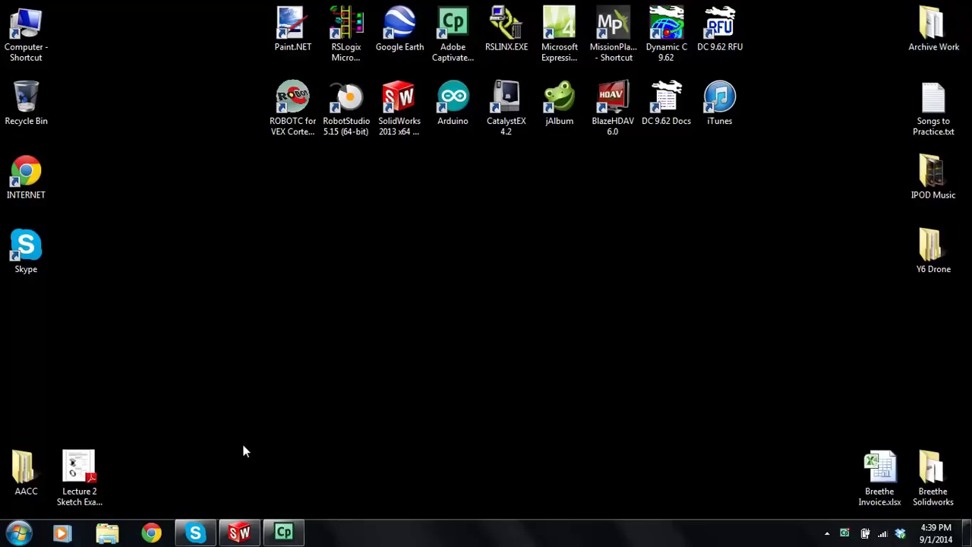
double_click(66, 477)
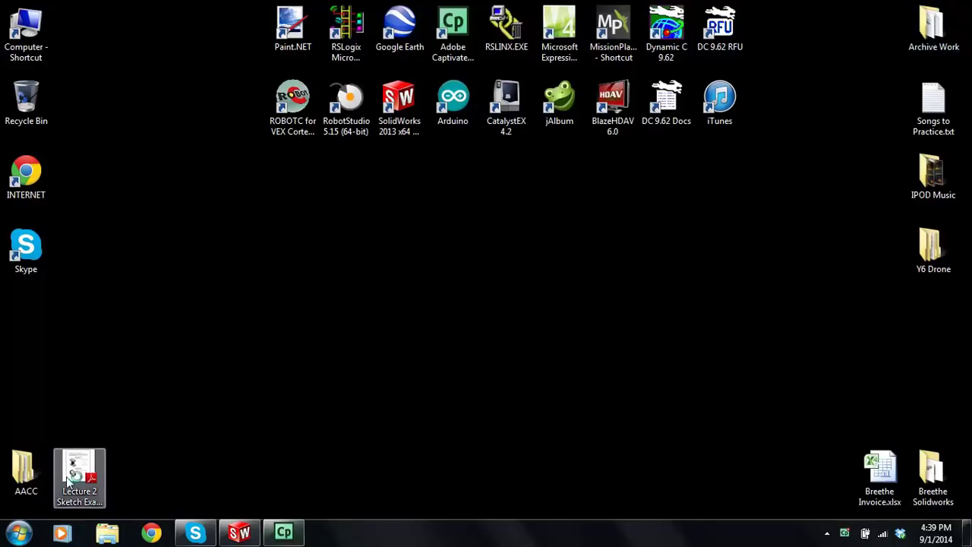
double_click(68, 476)
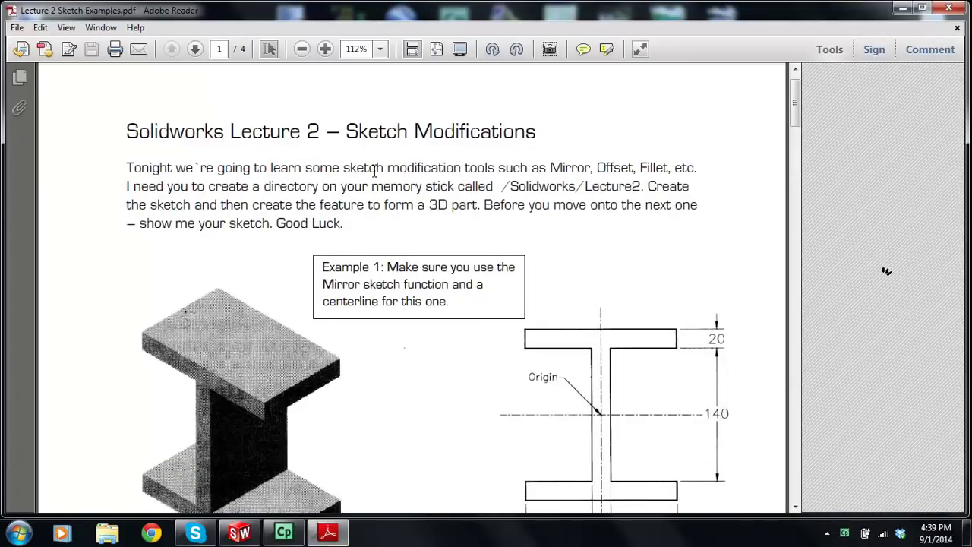
- Look through the sketch examples on the PDF's four pages and return to the Example 1 I-beam drawing
scroll(372, 167, down, 3)
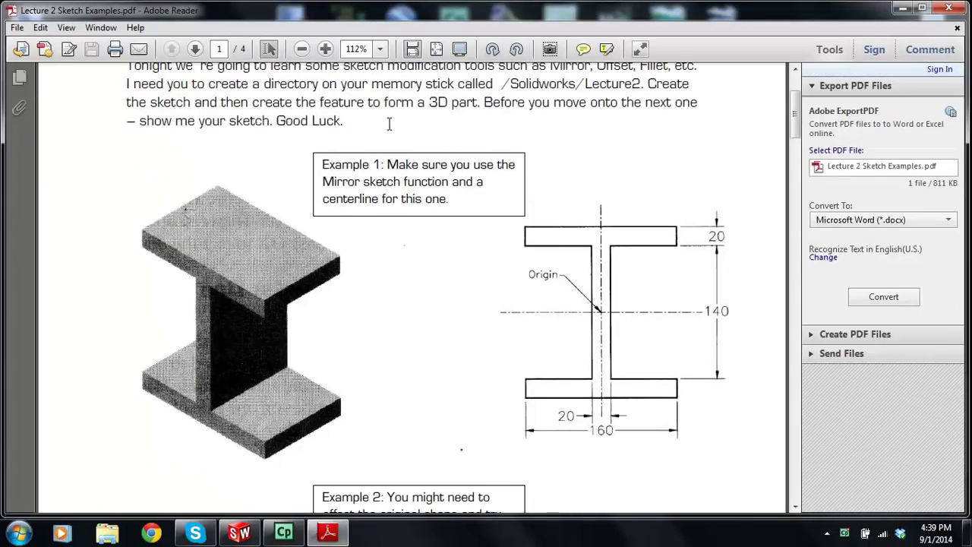
ctrl+scroll(389, 124, down, 1)
scroll(390, 126, up, 4)
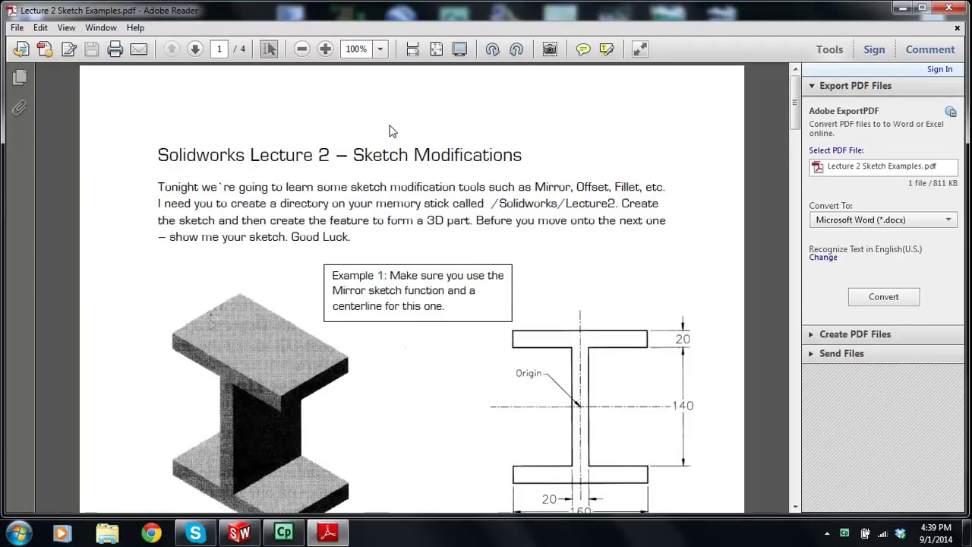
scroll(389, 131, down, 3)
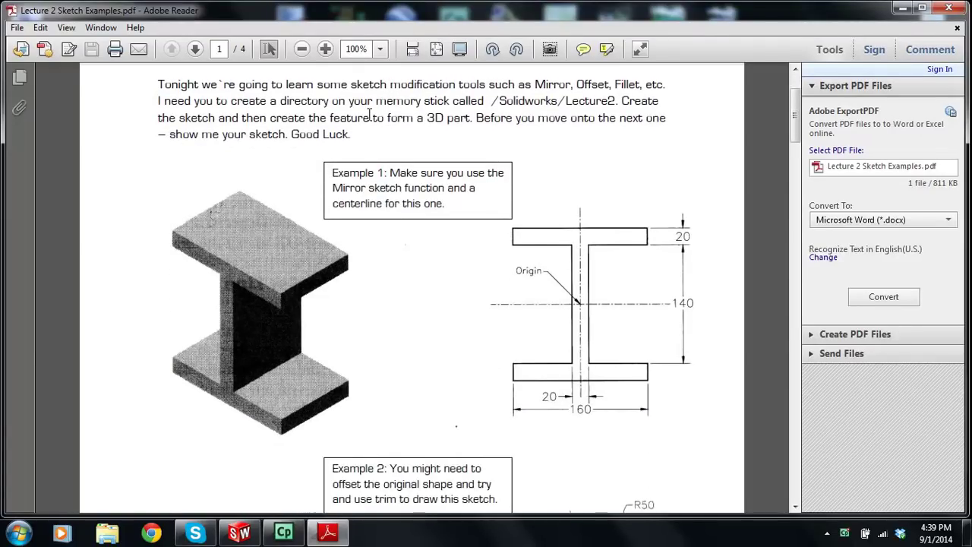
scroll(370, 113, down, 2)
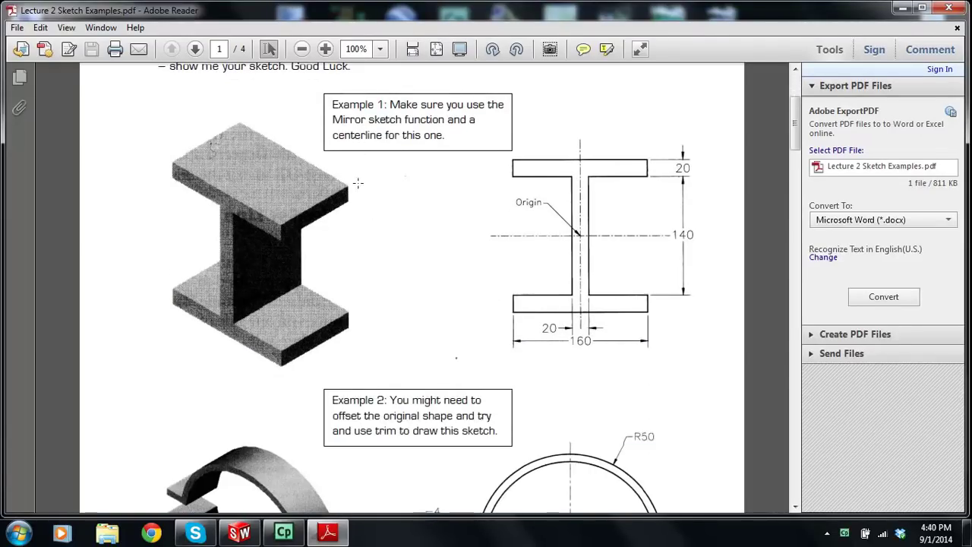
scroll(356, 185, up, 1)
scroll(423, 218, down, 7)
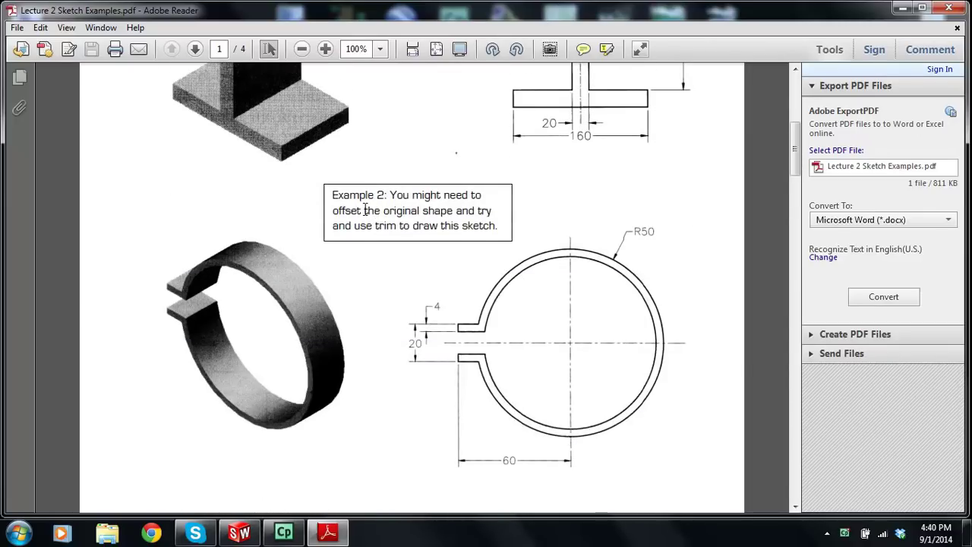
scroll(365, 209, down, 3)
scroll(360, 183, down, 6)
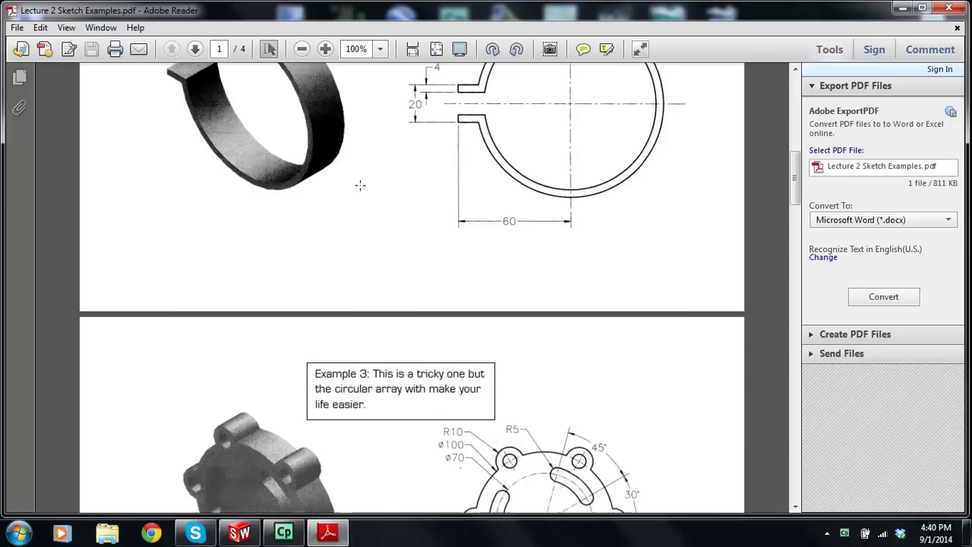
scroll(346, 187, down, 12)
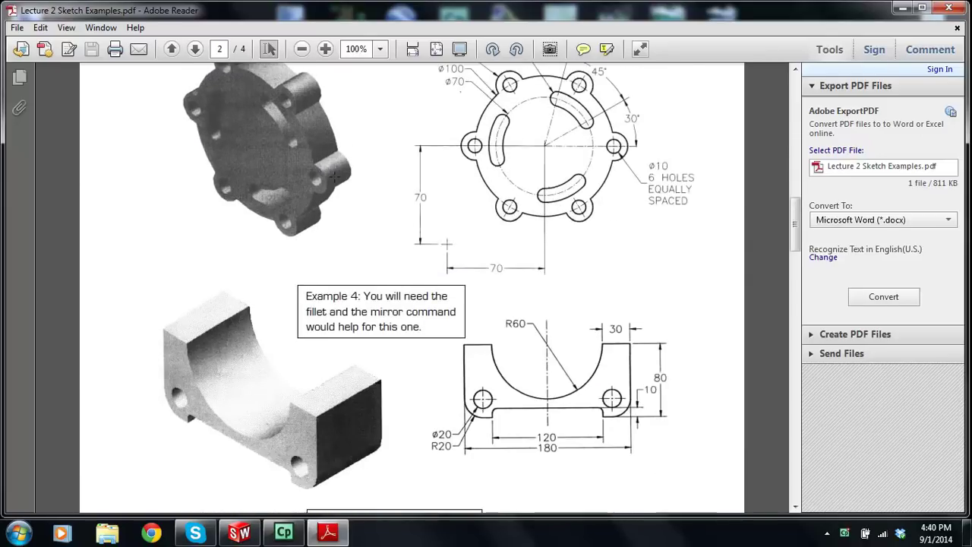
scroll(335, 176, down, 3)
scroll(327, 166, down, 20)
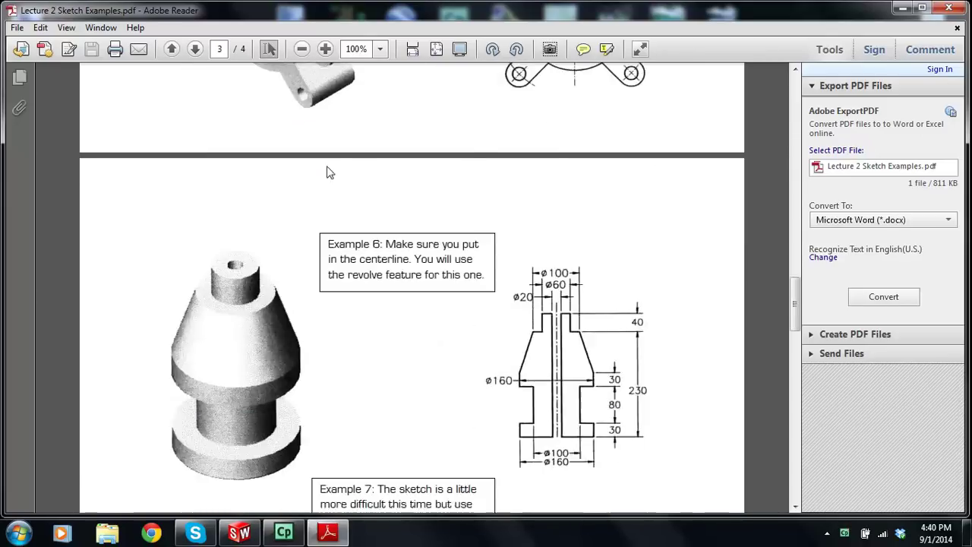
scroll(328, 169, down, 6)
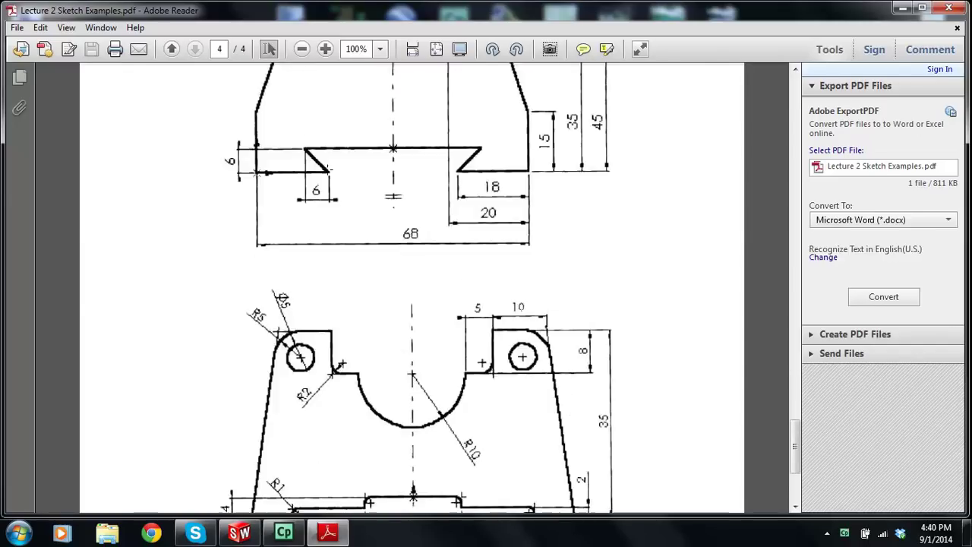
scroll(328, 171, up, 20)
scroll(397, 218, up, 20)
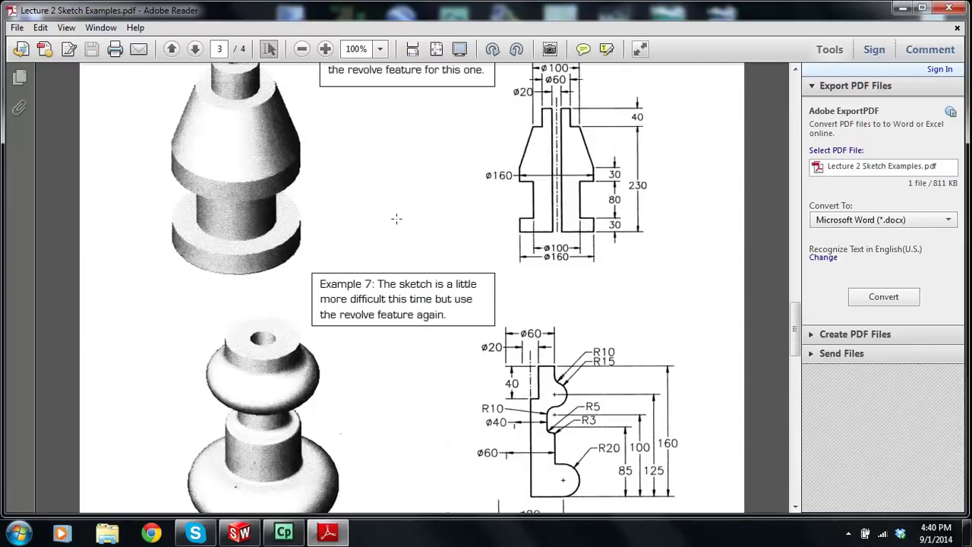
scroll(396, 218, up, 15)
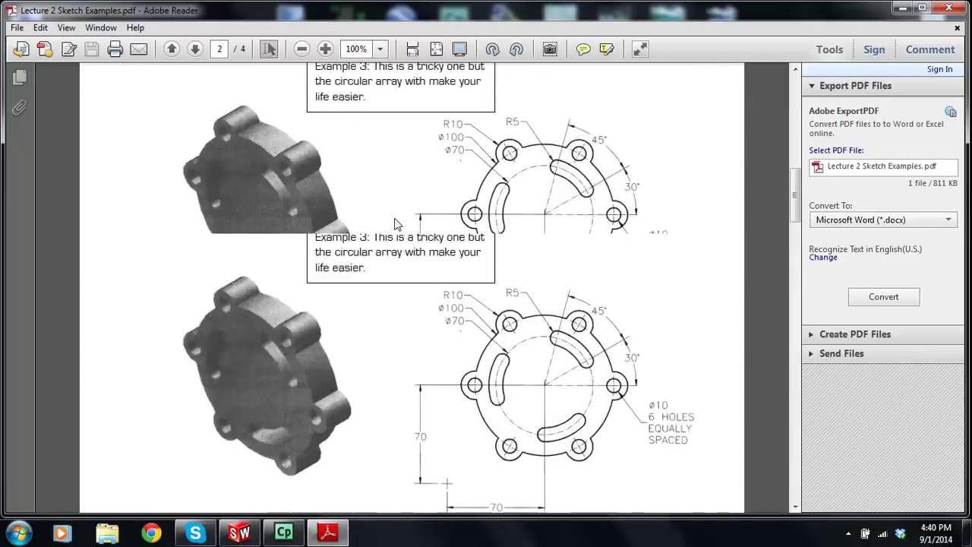
scroll(437, 268, up, 5)
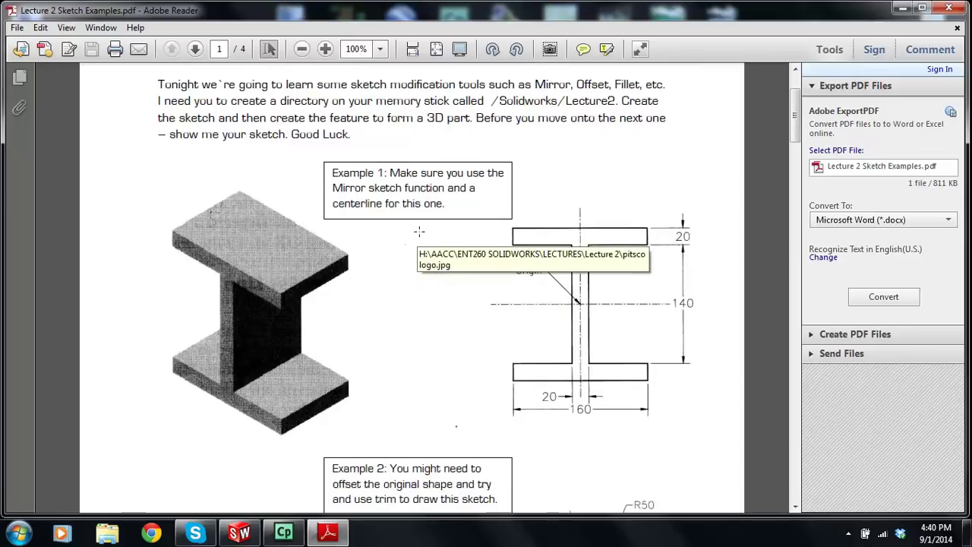
- Switch to SolidWorks and reorder the taskbar so its entry sits beside Adobe Reader
click(257, 527)
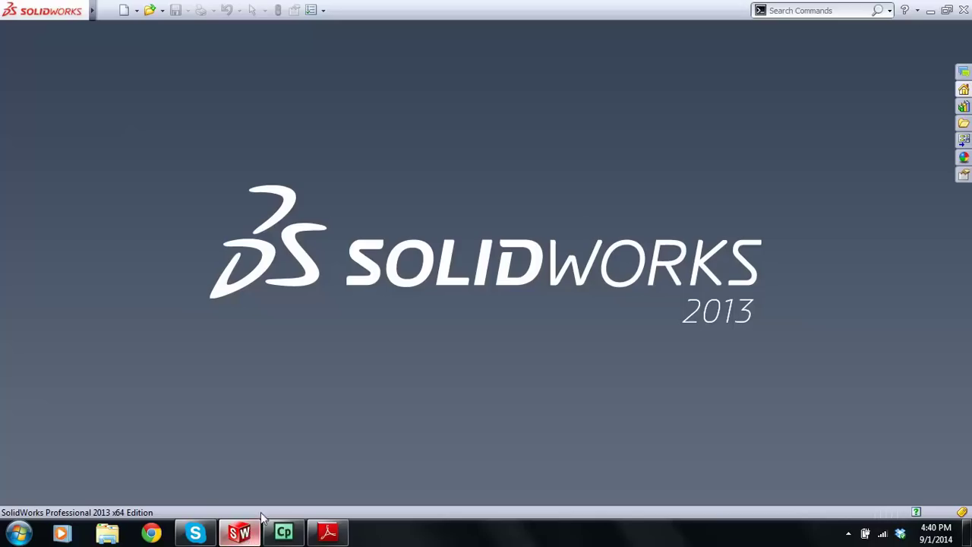
drag(286, 533, 241, 534)
click(283, 533)
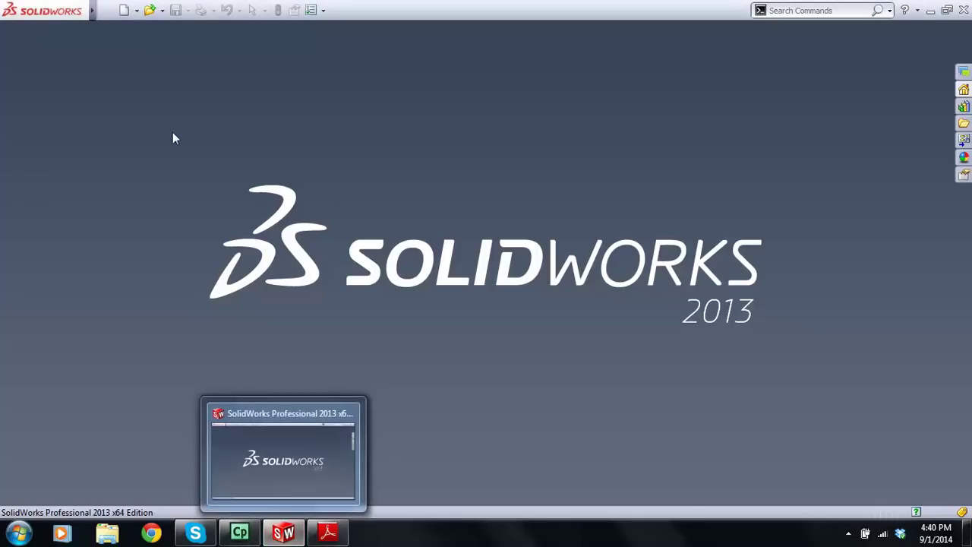
- Check the Example 1 I-beam drawing and its dimensions in the Adobe Reader PDF, and return to SolidWorks
click(328, 533)
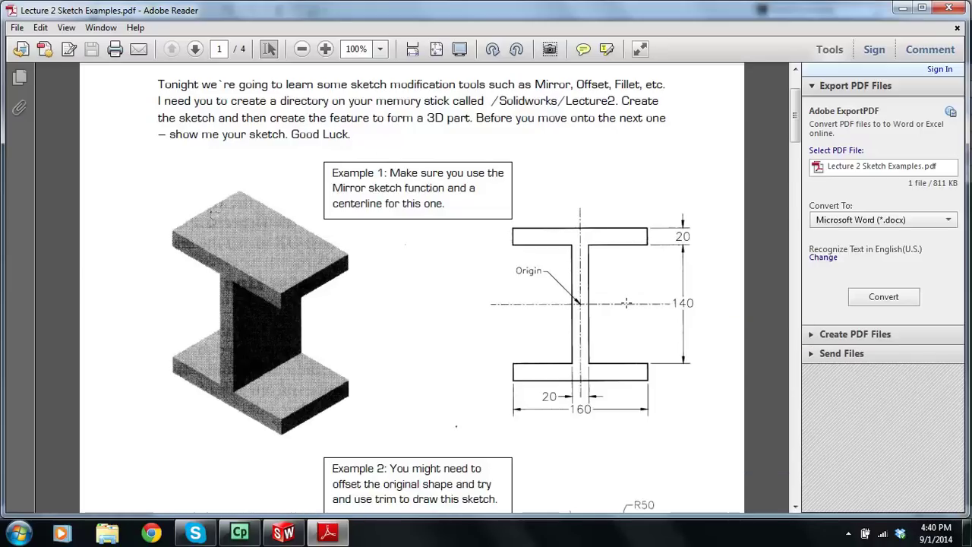
click(291, 535)
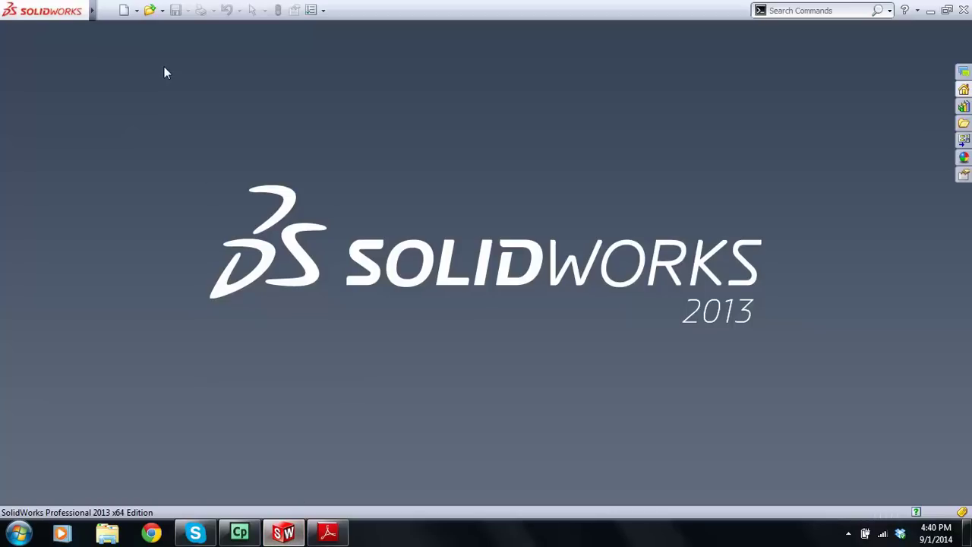
- Create a new Part document using the Novice view of the new-document options
click(124, 11)
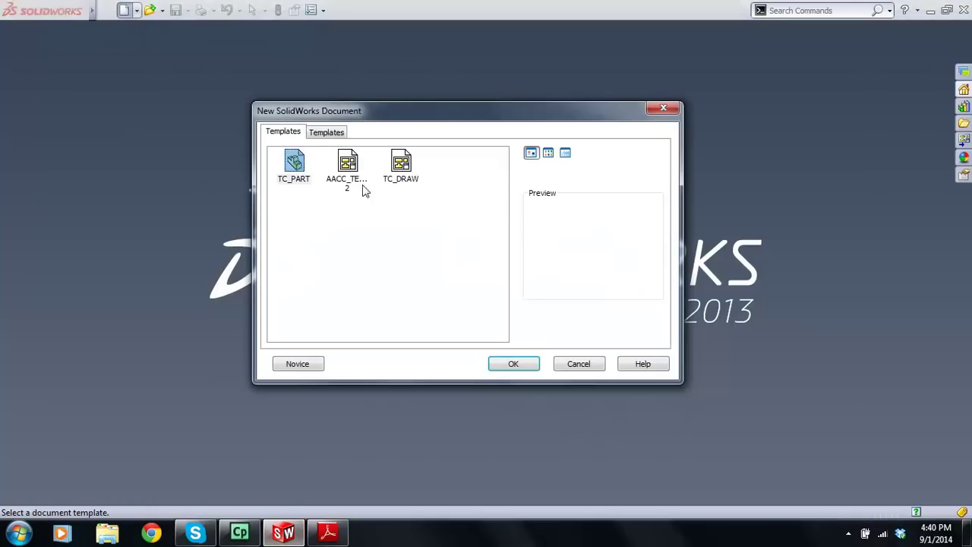
click(297, 364)
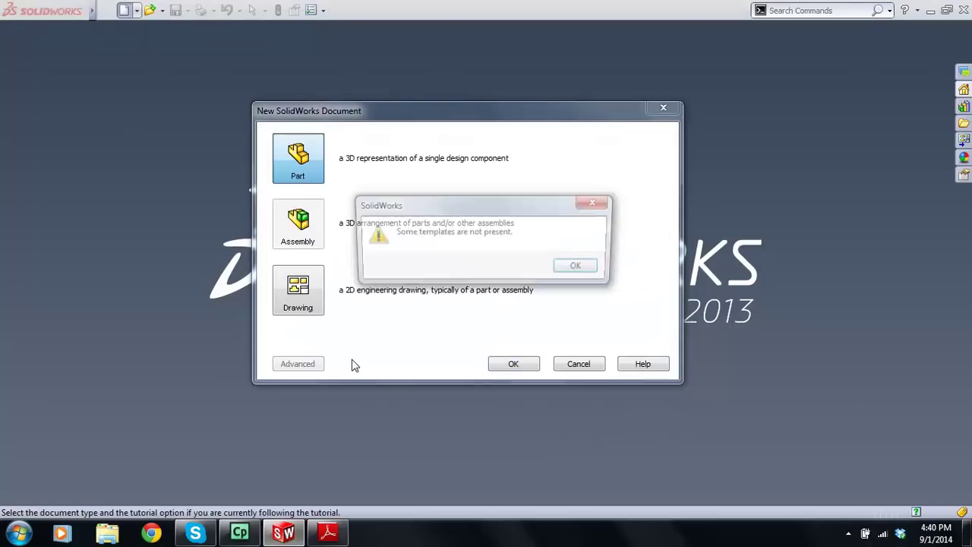
click(581, 270)
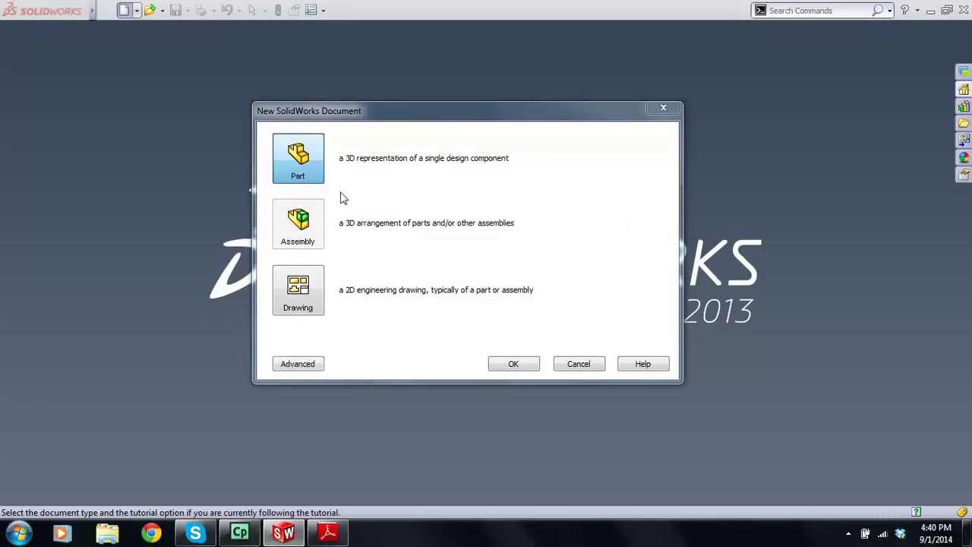
click(499, 363)
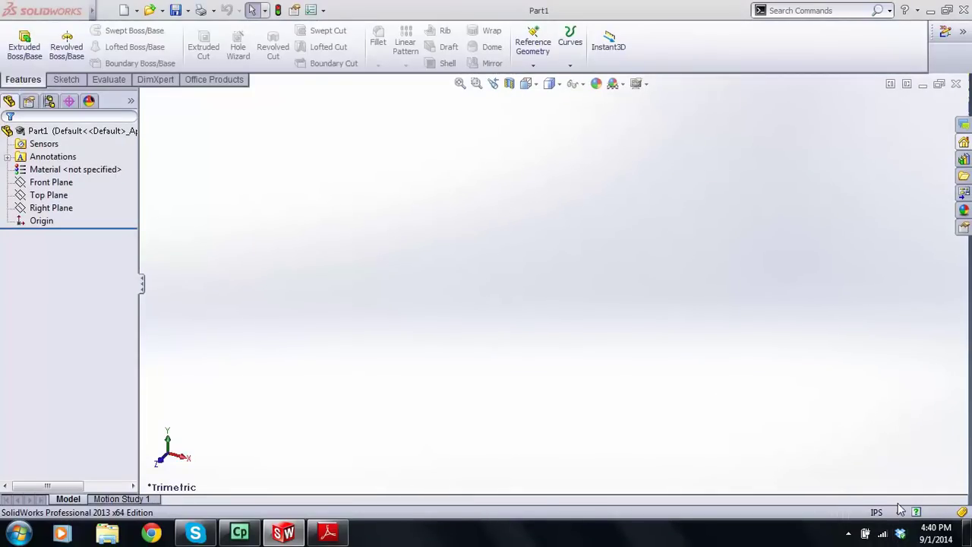
- Set the part's unit system to MMGS (millimeter, gram, second)
click(880, 512)
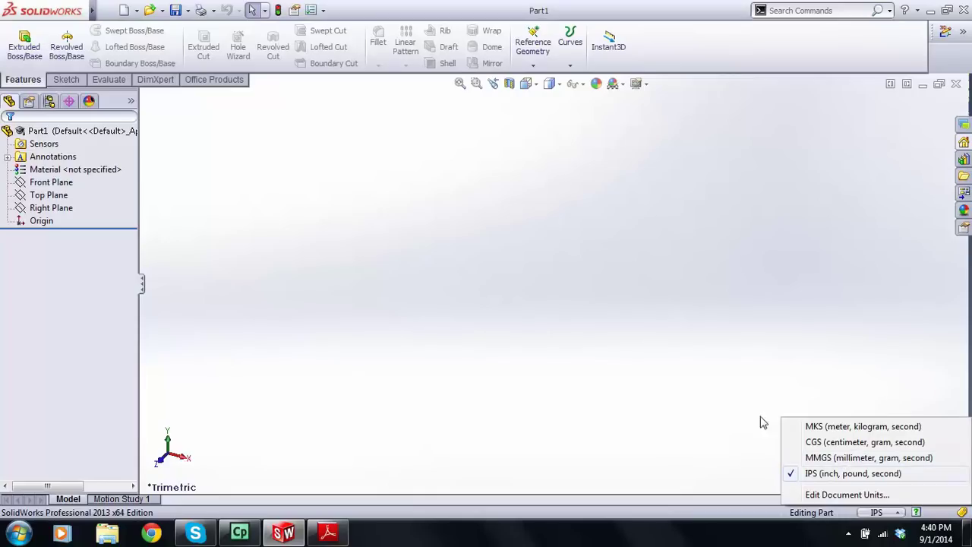
click(364, 193)
click(880, 511)
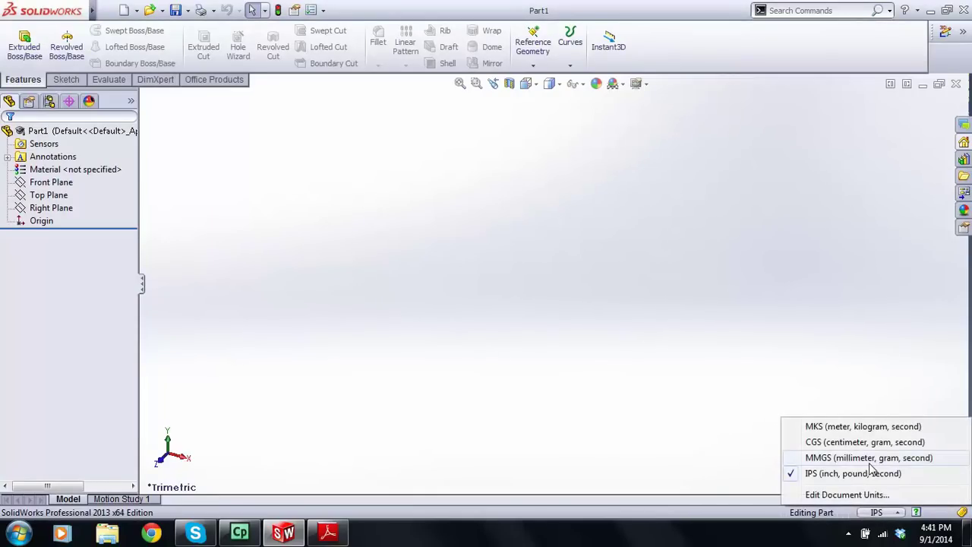
click(872, 458)
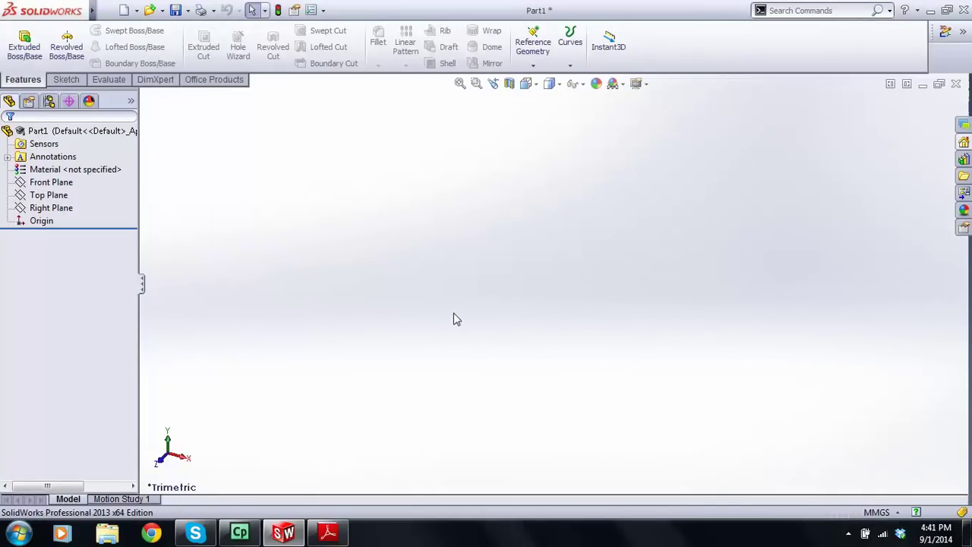
- Start a new sketch on the Front Plane
click(63, 79)
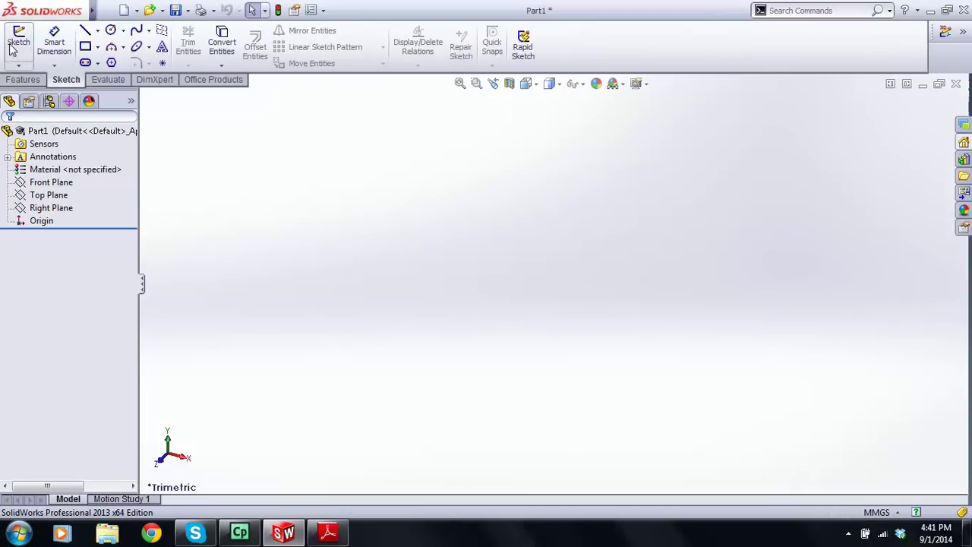
click(18, 40)
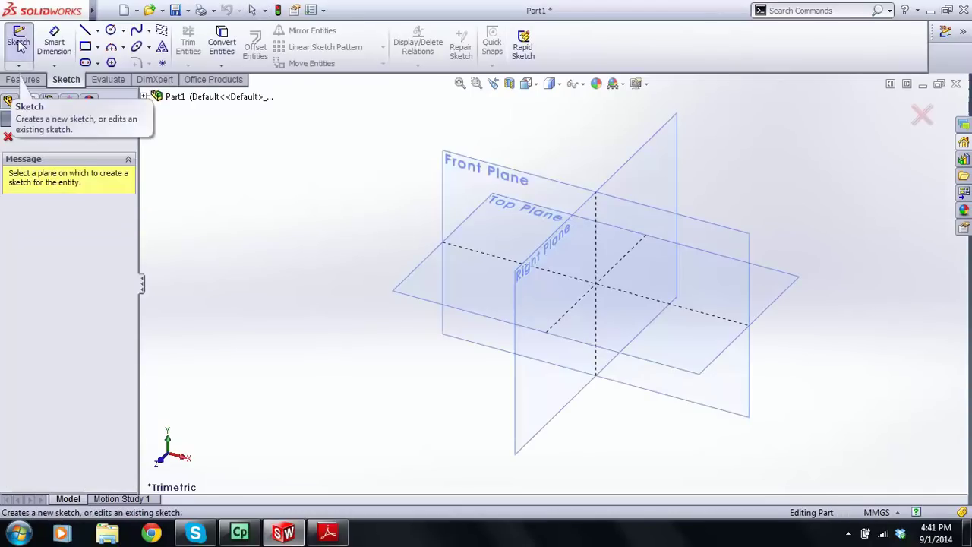
click(455, 165)
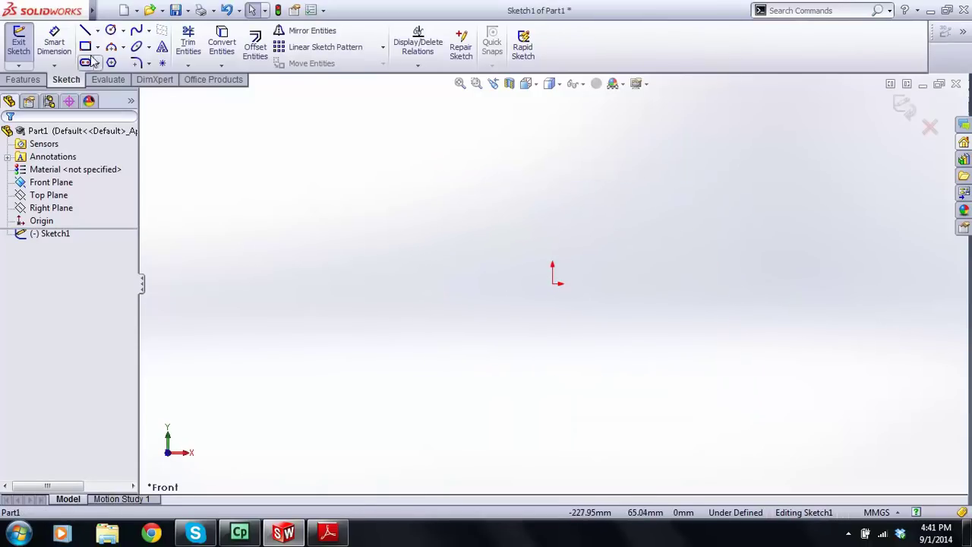
- Sketch a long vertical centerline a short distance left of the origin, extending well above and below it
click(97, 31)
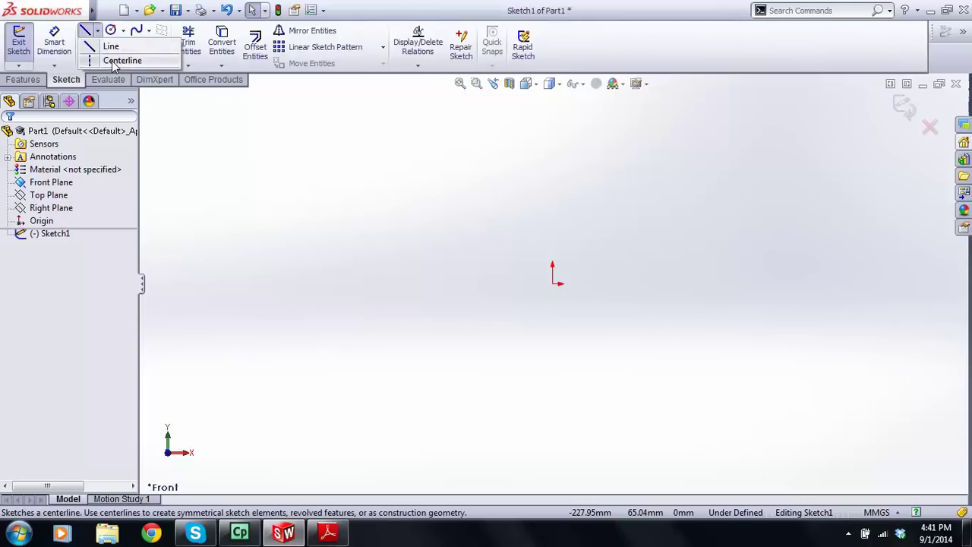
click(114, 62)
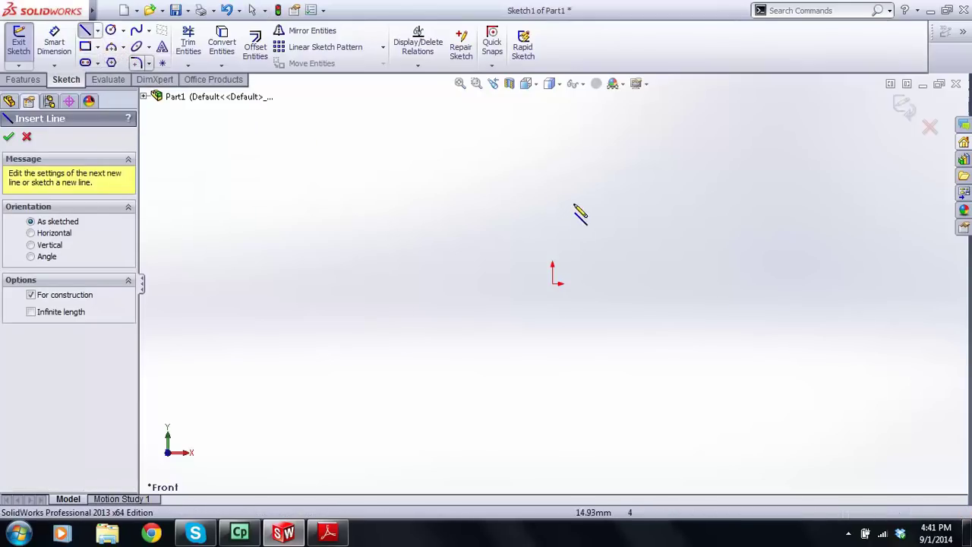
click(484, 113)
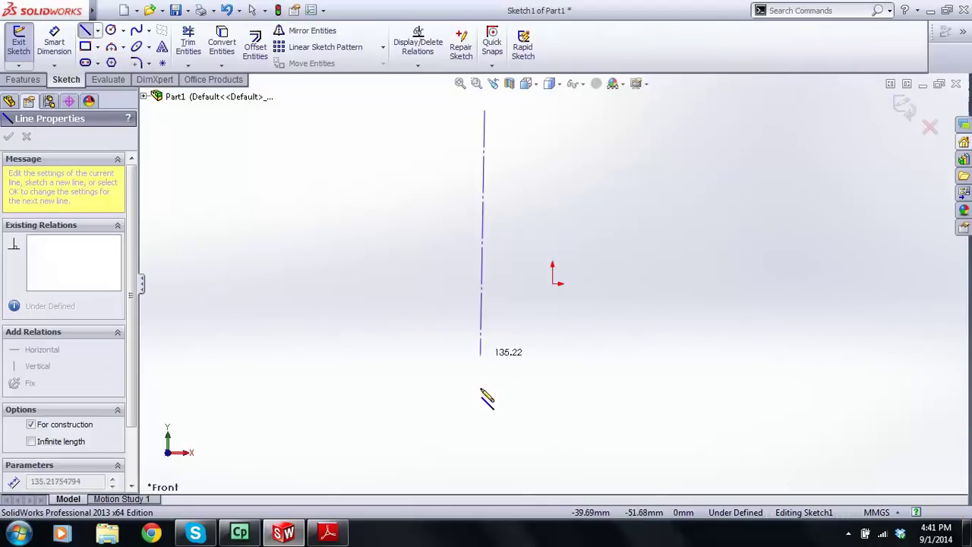
click(485, 451)
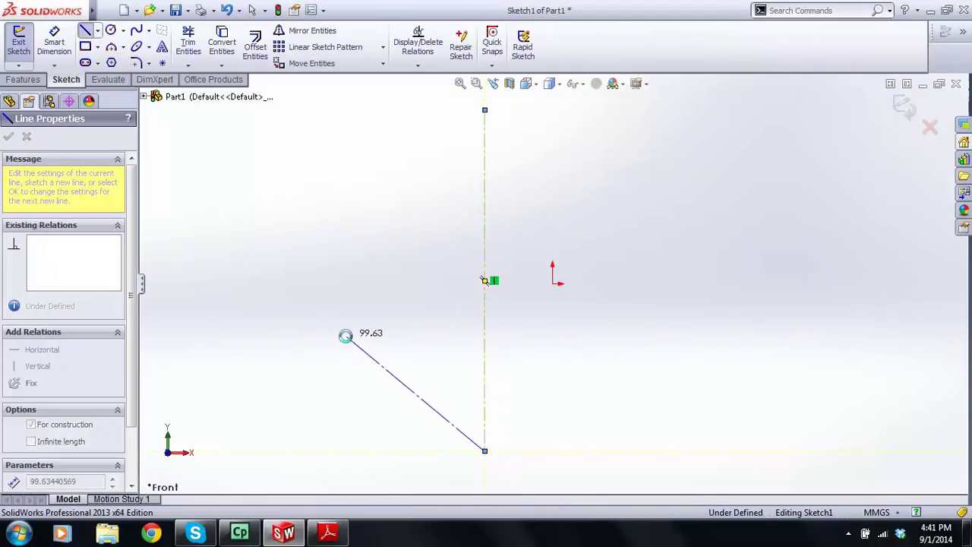
key(Escape)
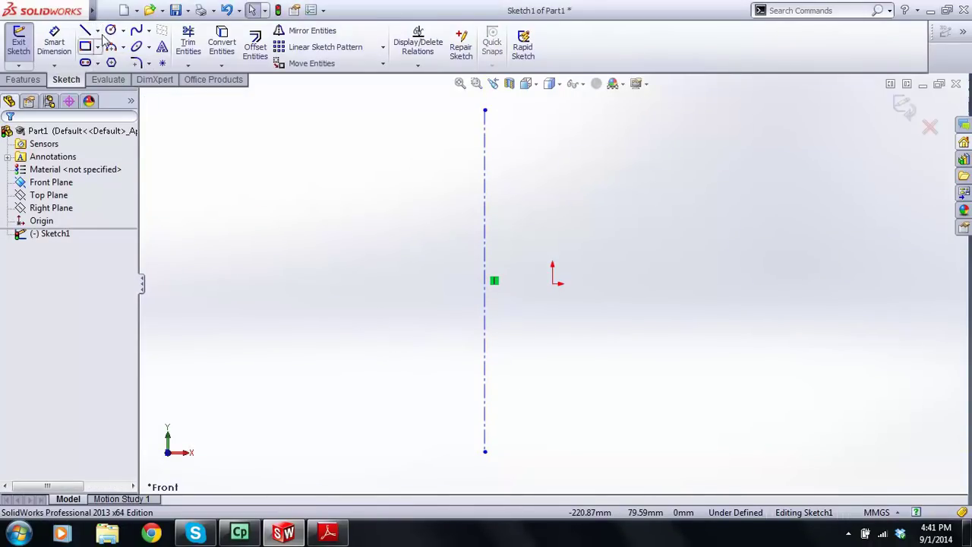
- Sketch a long horizontal centerline above the origin that crosses the vertical centerline
click(97, 30)
click(114, 61)
mouse_move(262, 208)
mouse_down()
mouse_move(509, 254)
mouse_move(651, 243)
mouse_move(716, 208)
mouse_up()
key(Escape)
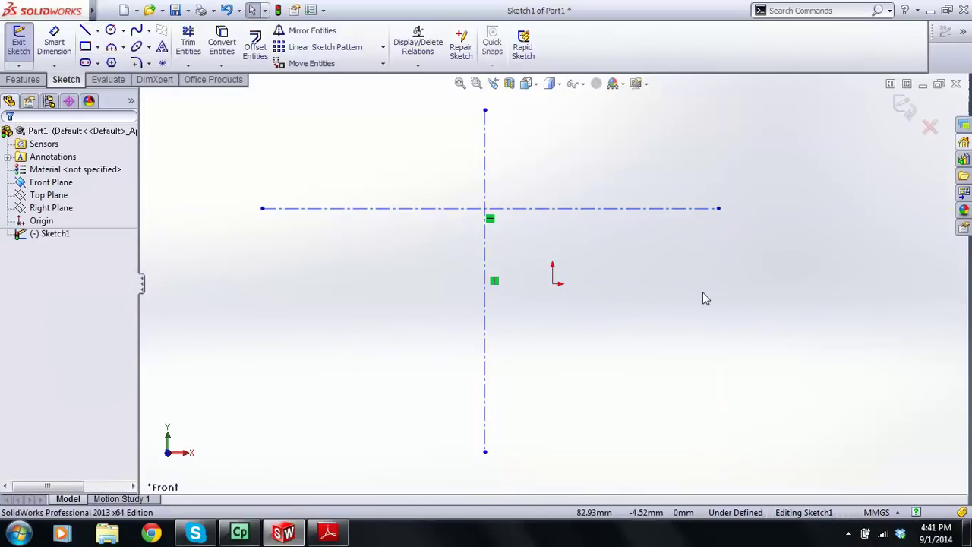
- Add a midpoint relation between the vertical centerline and the origin, and shorten the centerline to about 89 mm above the origin
click(487, 305)
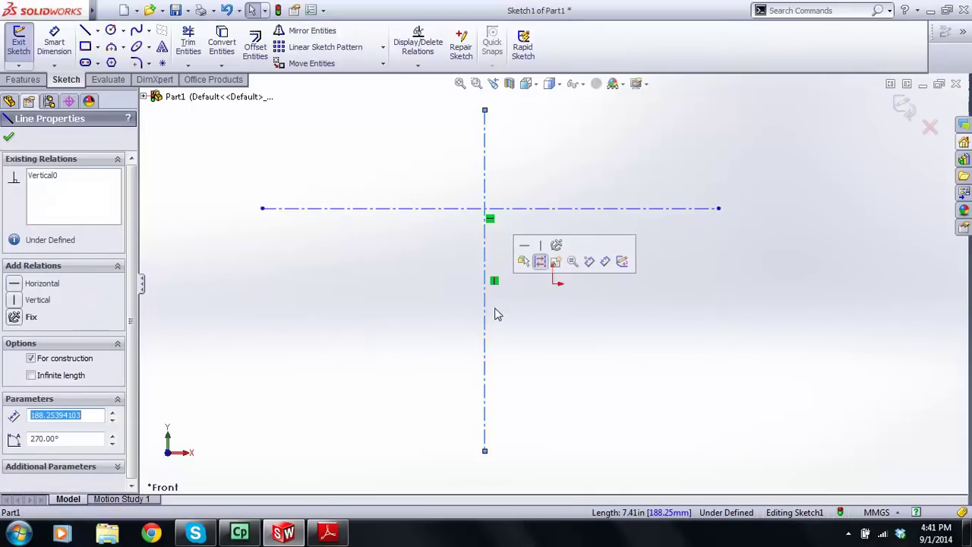
ctrl+click(553, 284)
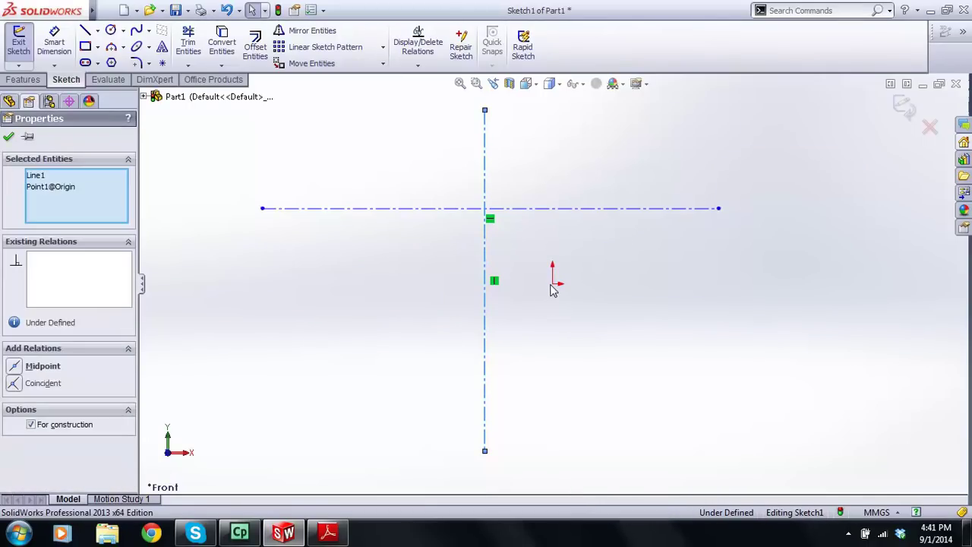
click(16, 366)
click(210, 360)
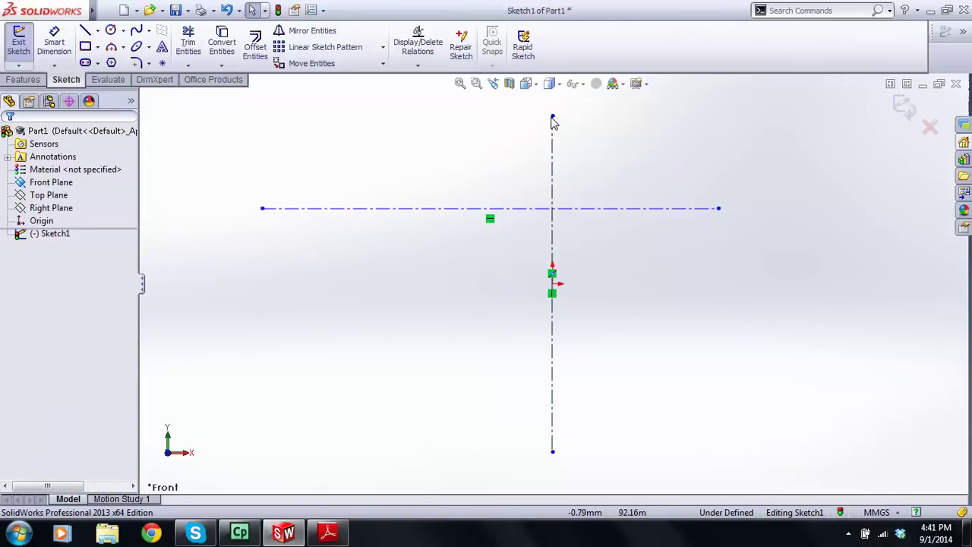
mouse_move(552, 116)
mouse_down()
mouse_move(553, 232)
mouse_move(553, 122)
mouse_up()
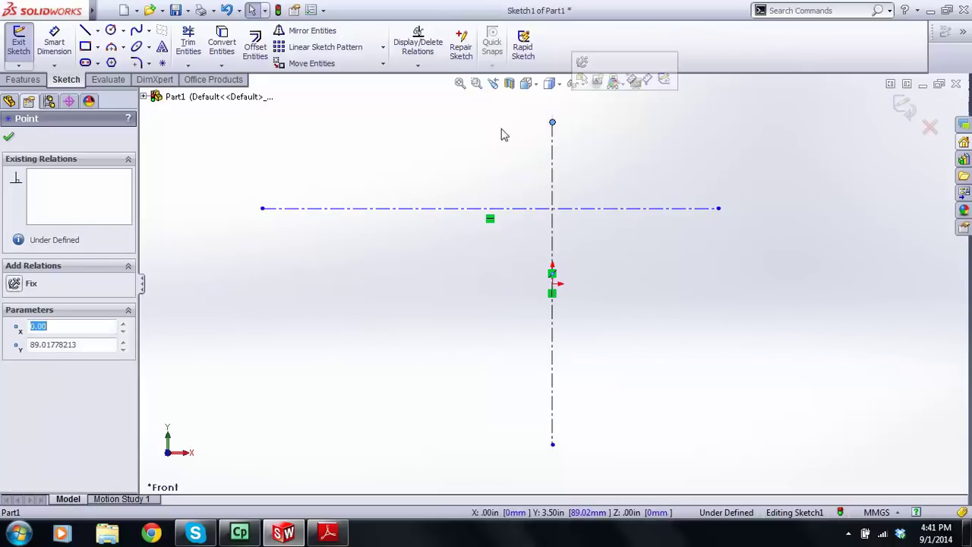
click(501, 134)
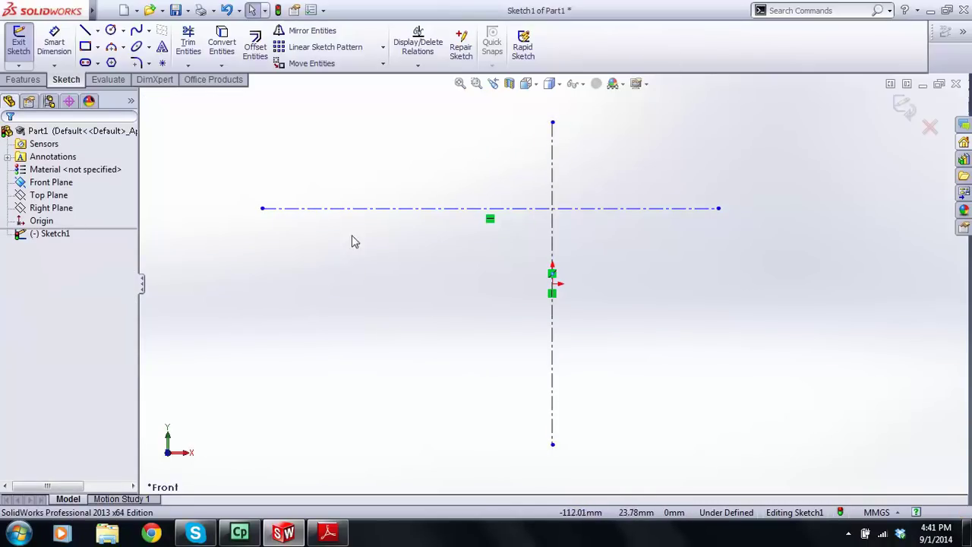
- Add a midpoint relation between the horizontal centerline and the origin
click(364, 209)
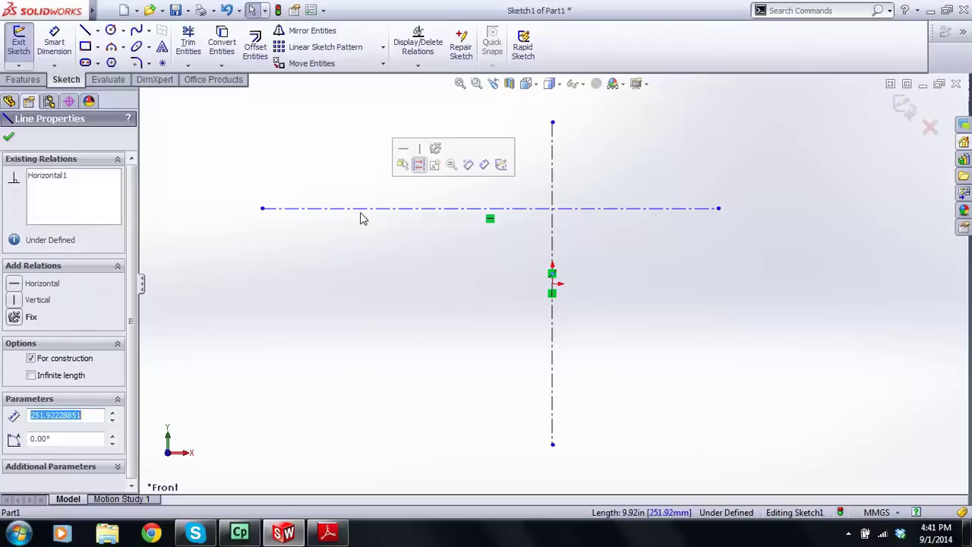
ctrl+click(551, 284)
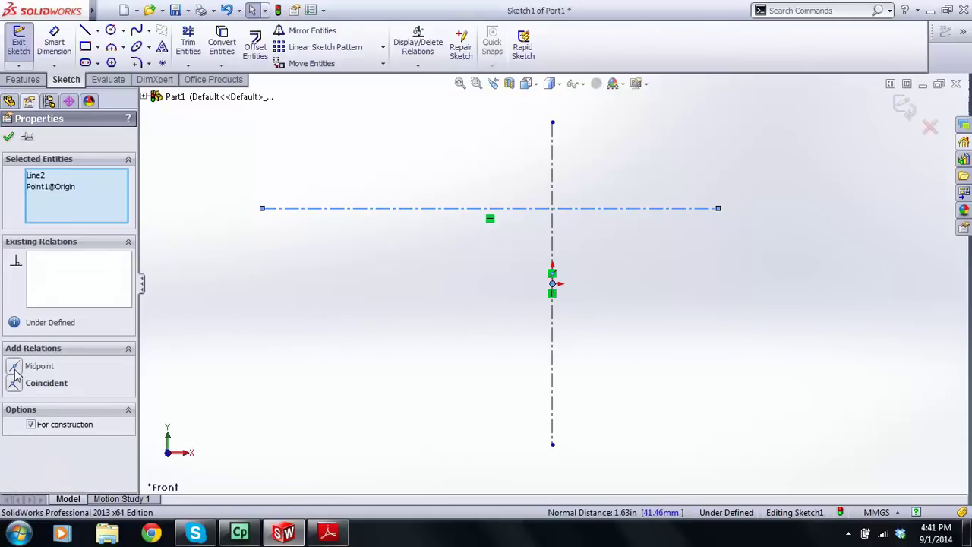
click(14, 367)
click(338, 367)
scroll(553, 295, up, 3)
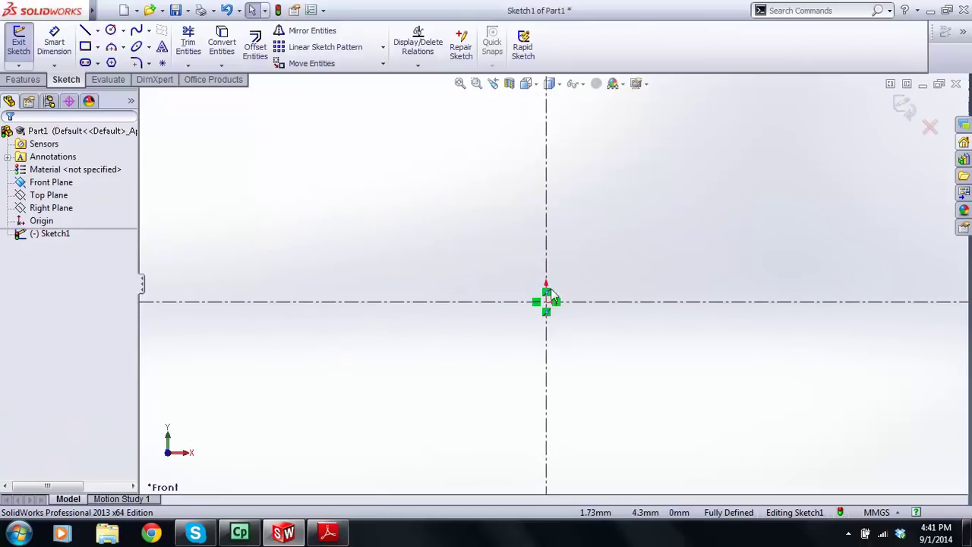
scroll(550, 292, down, 3)
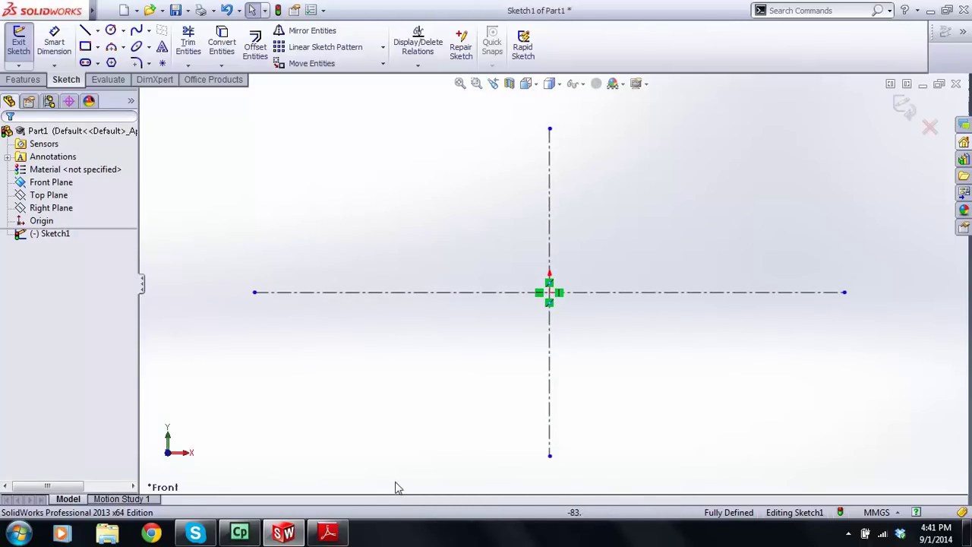
- Switch to the Lecture 2 PDF to check the Example 1 instructions on the Mirror function, and return to the SolidWorks sketch
click(329, 532)
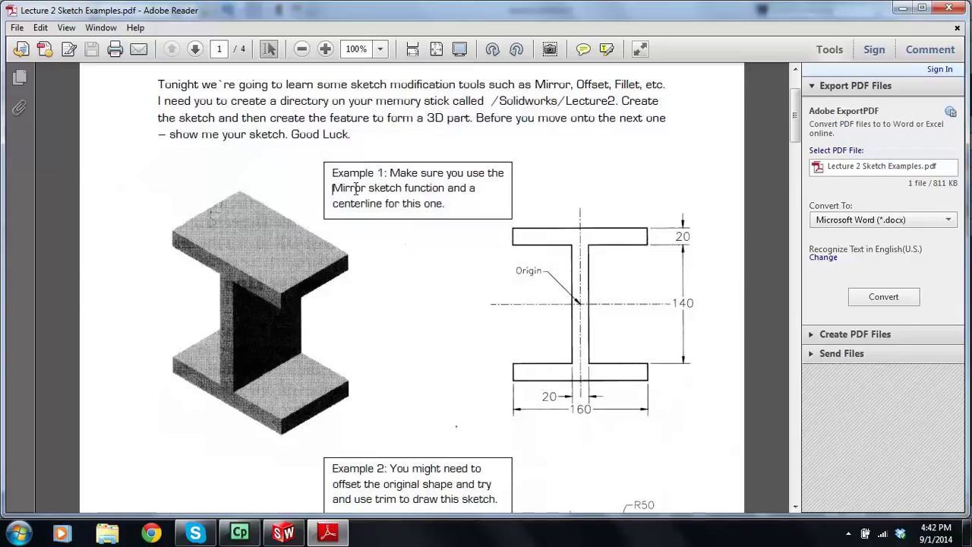
mouse_move(355, 189)
mouse_down()
mouse_move(399, 190)
mouse_move(365, 192)
mouse_up()
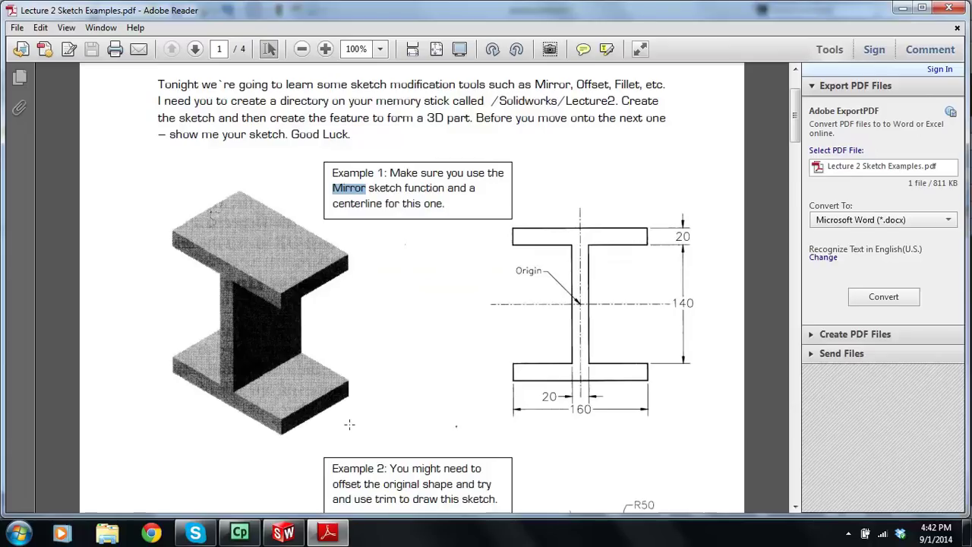
click(283, 532)
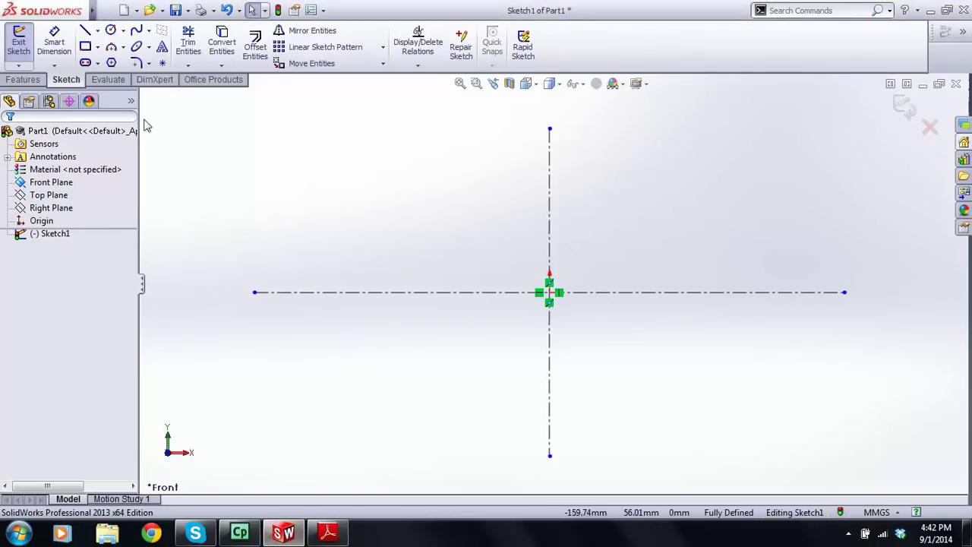
- Sketch an open T-shaped line profile for the beam's upper half, starting and ending on the horizontal centerline, with the left web edge about 58 mm tall
click(85, 29)
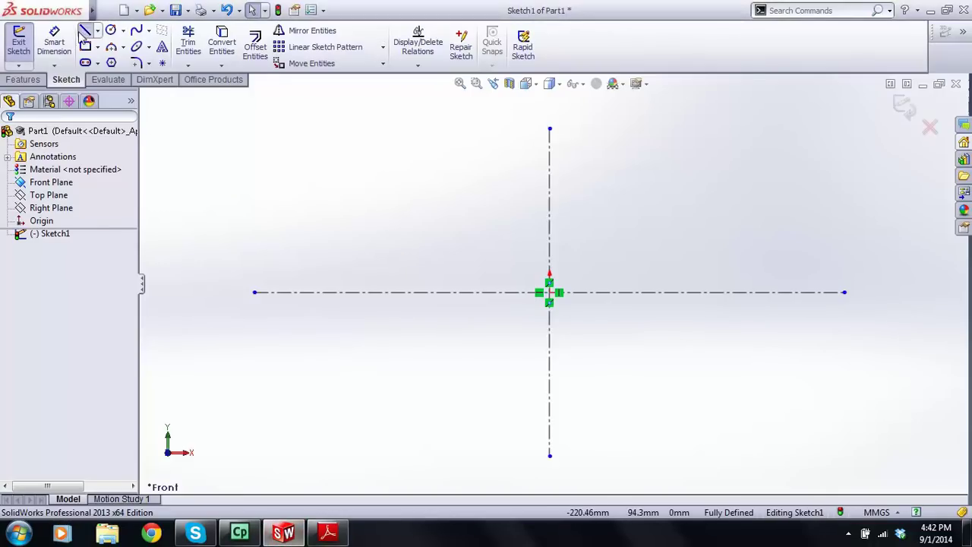
click(523, 293)
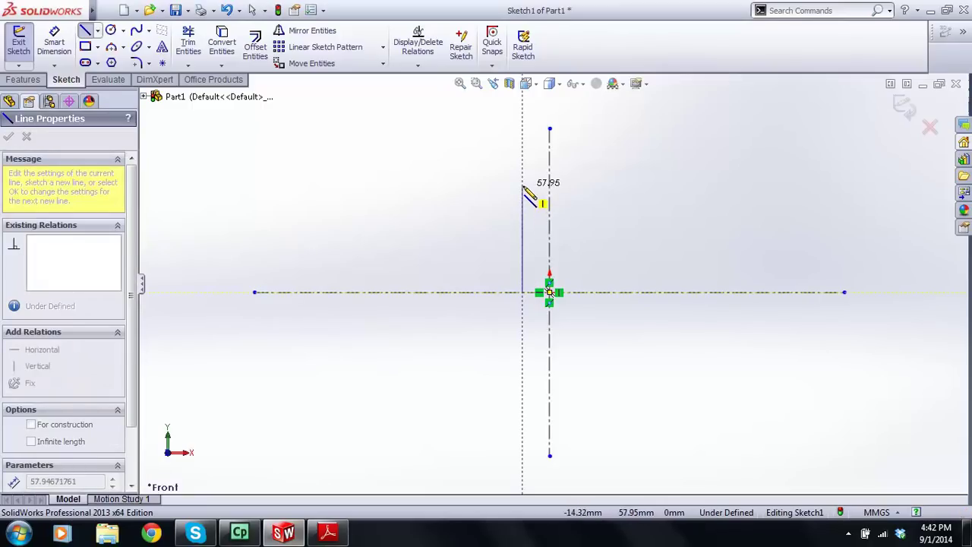
click(522, 186)
click(428, 185)
click(428, 154)
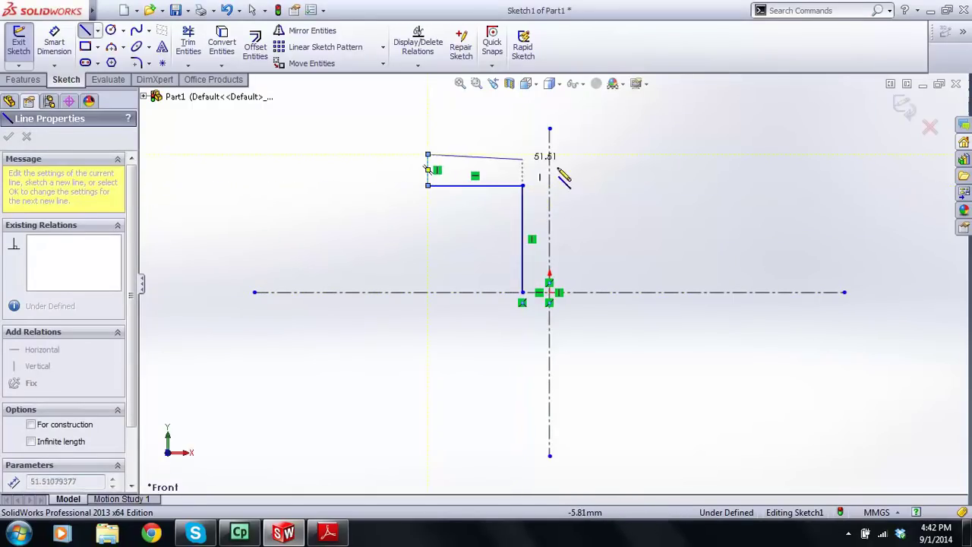
click(677, 154)
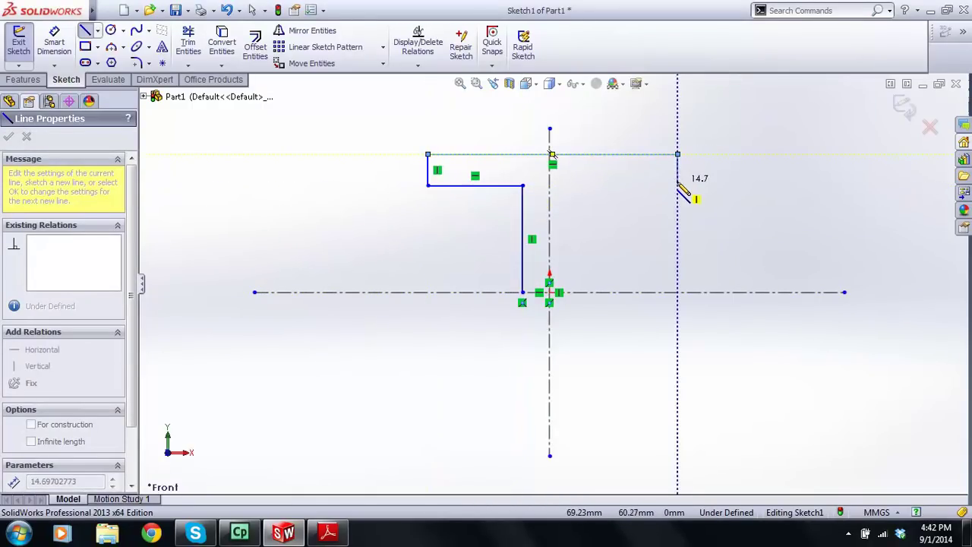
click(678, 186)
click(586, 186)
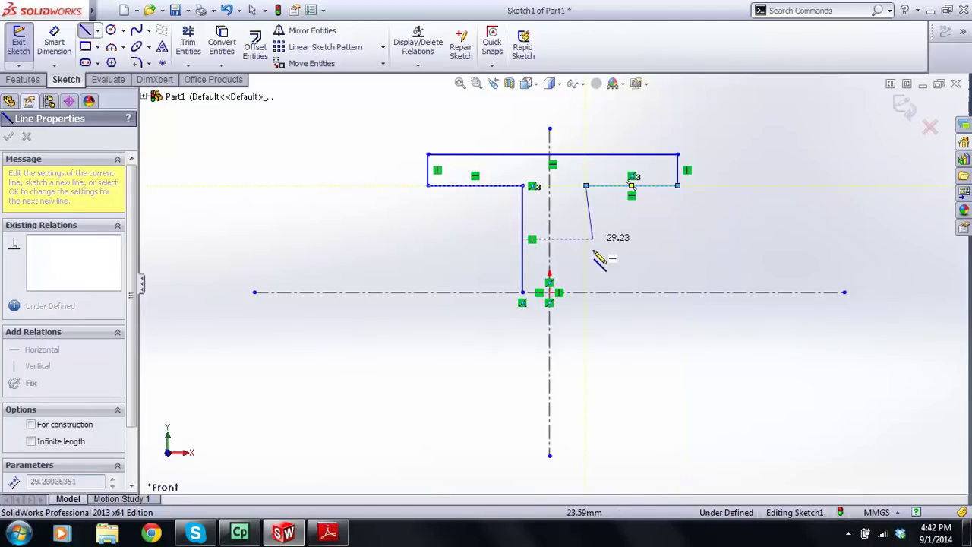
click(585, 292)
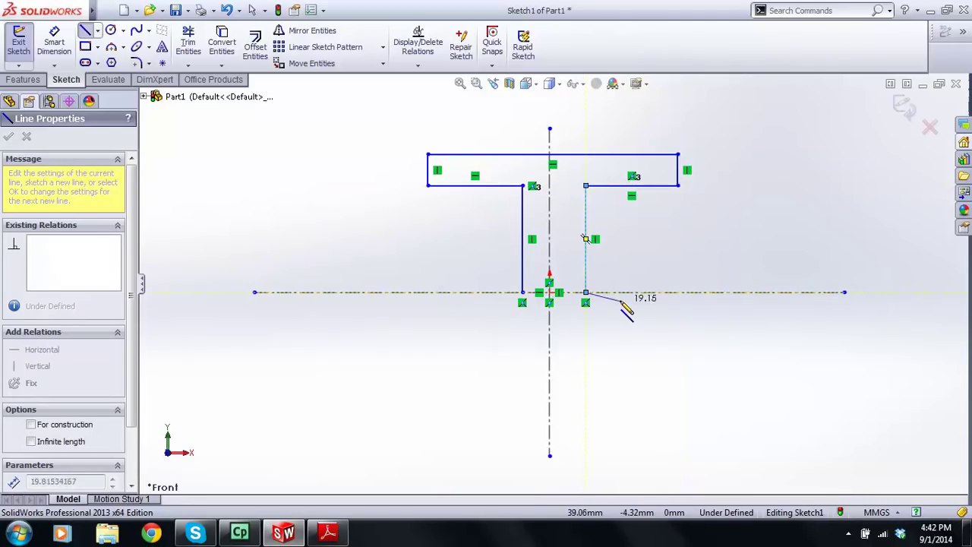
key(Escape)
scroll(536, 215, down, 2)
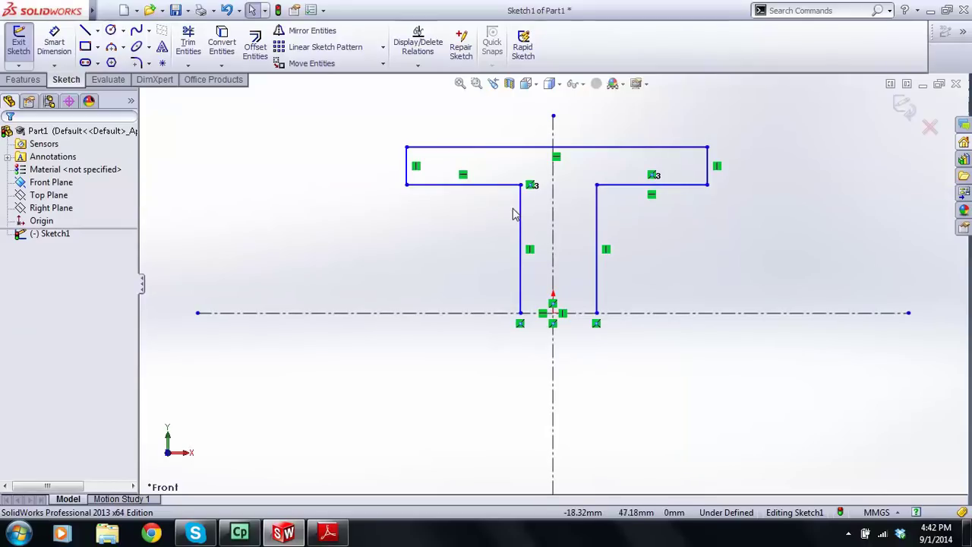
- Delete the coincident relation between the left web's upper corner and the right flange's underside
click(652, 175)
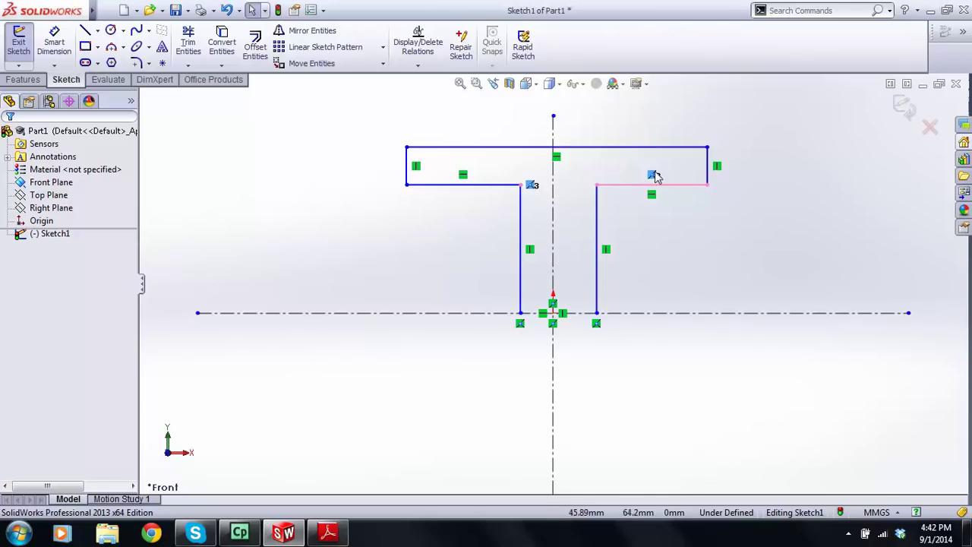
mouse_move(617, 195)
mouse_down()
mouse_move(623, 234)
mouse_move(620, 189)
mouse_up()
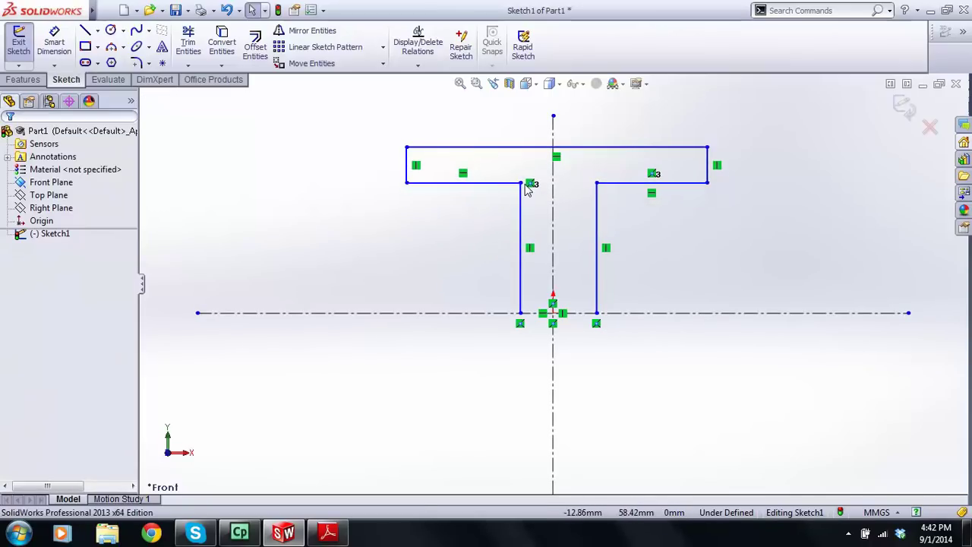
click(667, 183)
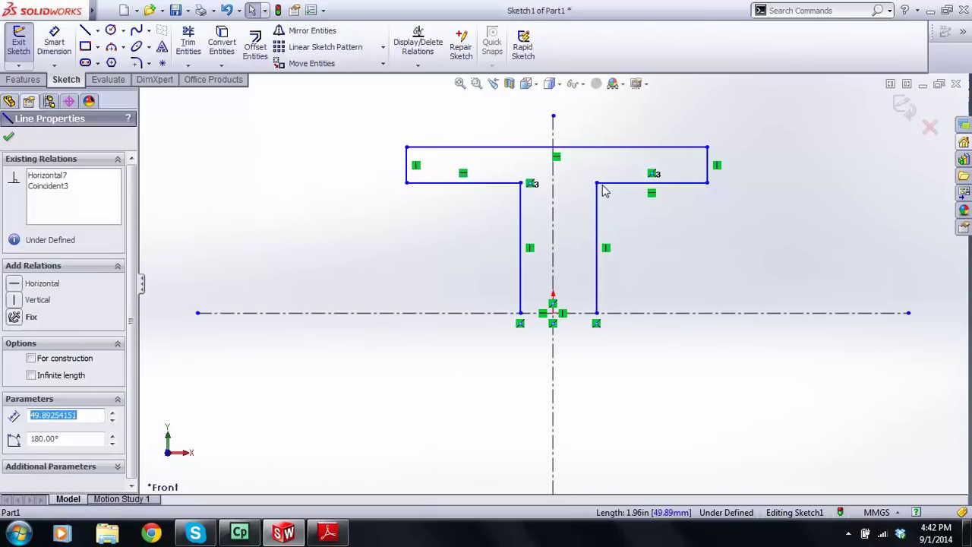
click(582, 214)
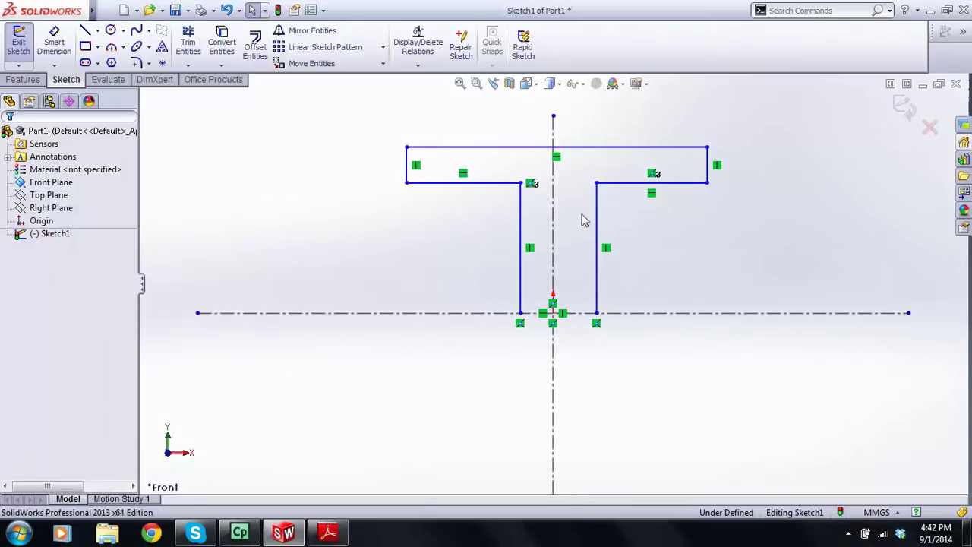
click(532, 185)
key(Delete)
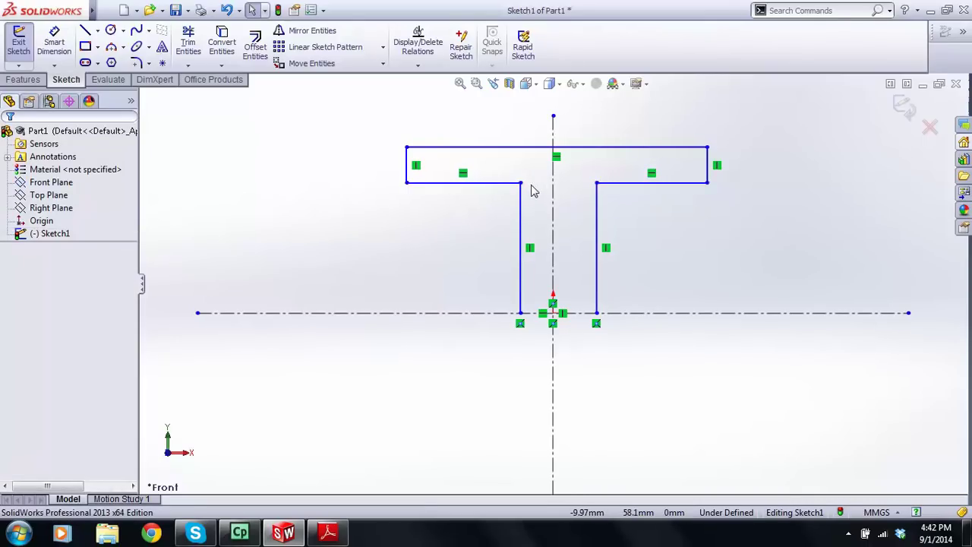
- Make the left and right flange undersides collinear, and move them downward together to test the relation
click(480, 183)
ctrl+click(621, 183)
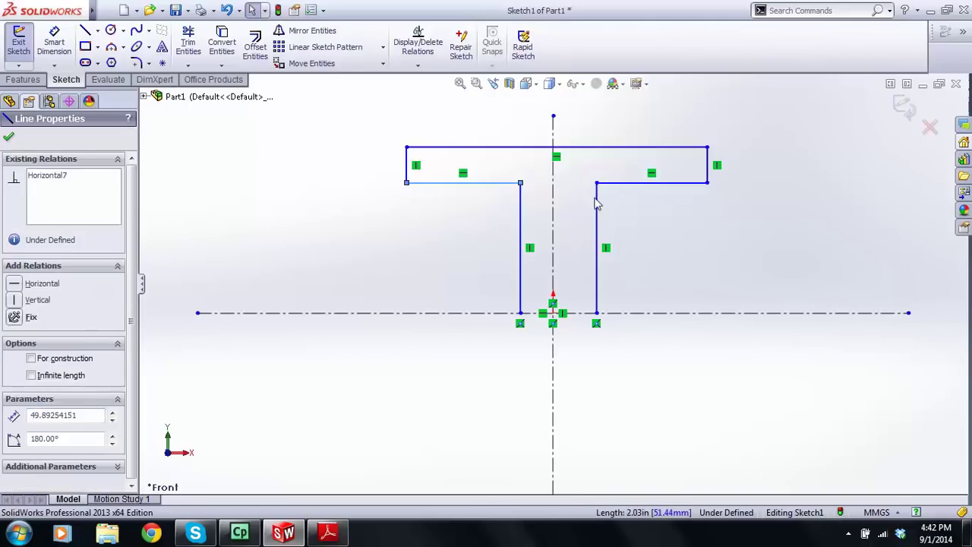
click(14, 399)
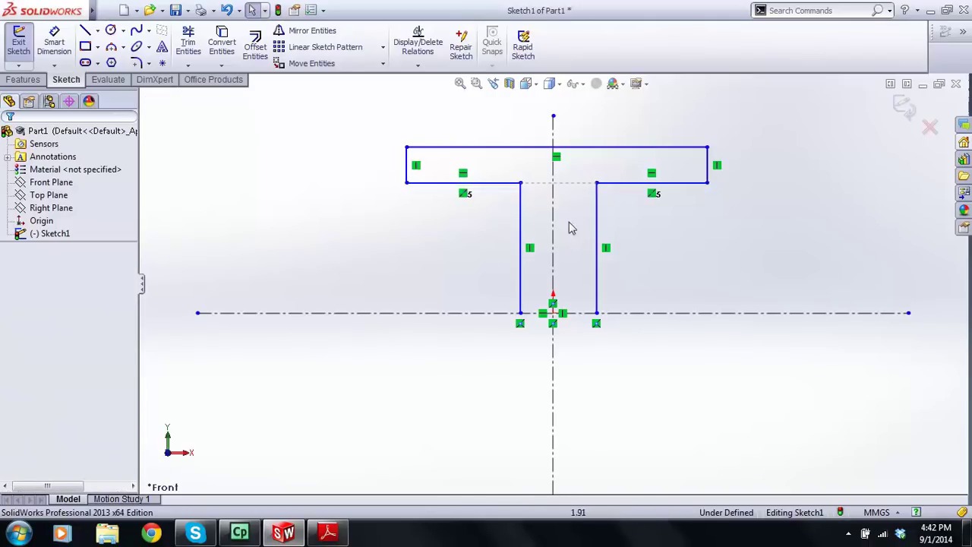
drag(619, 183, 625, 213)
click(297, 246)
key(z)
key(z)
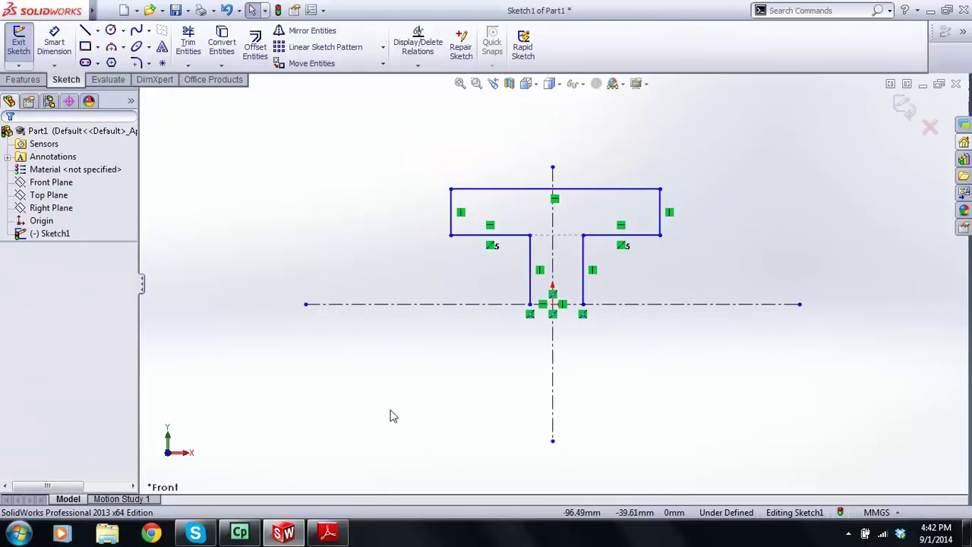
- Check the web height in the PDF and dimension the distance from the flange underside to the horizontal centerline as 70 mm
click(328, 534)
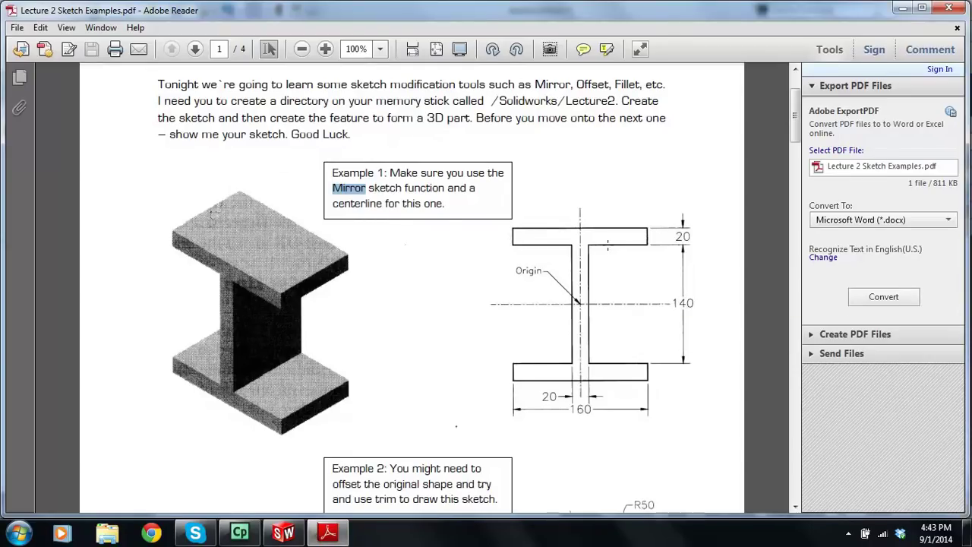
click(283, 532)
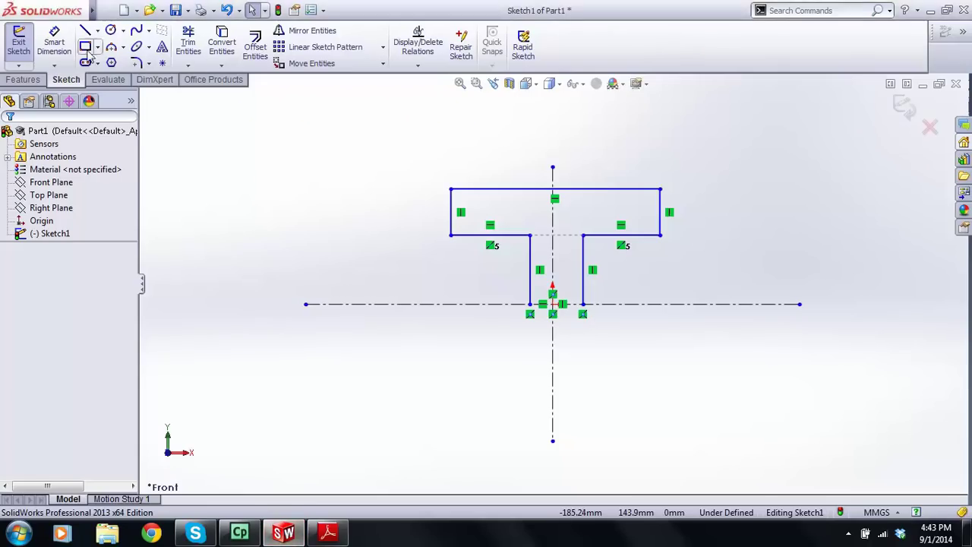
click(53, 42)
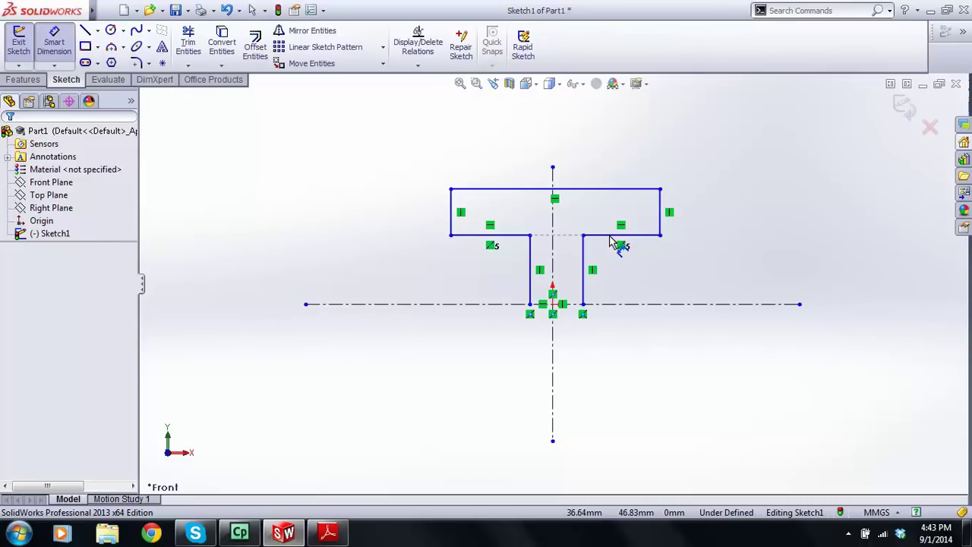
click(611, 235)
click(619, 304)
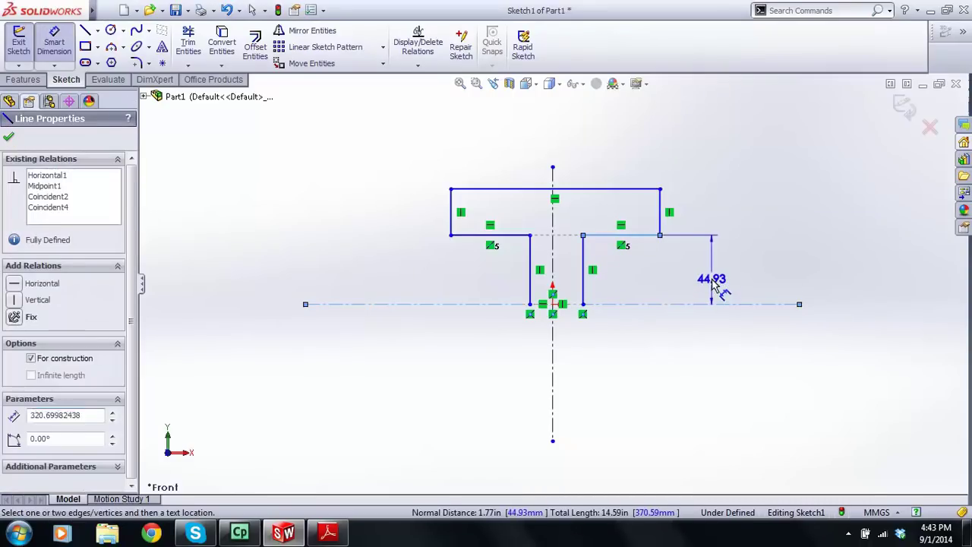
click(716, 284)
text(70)
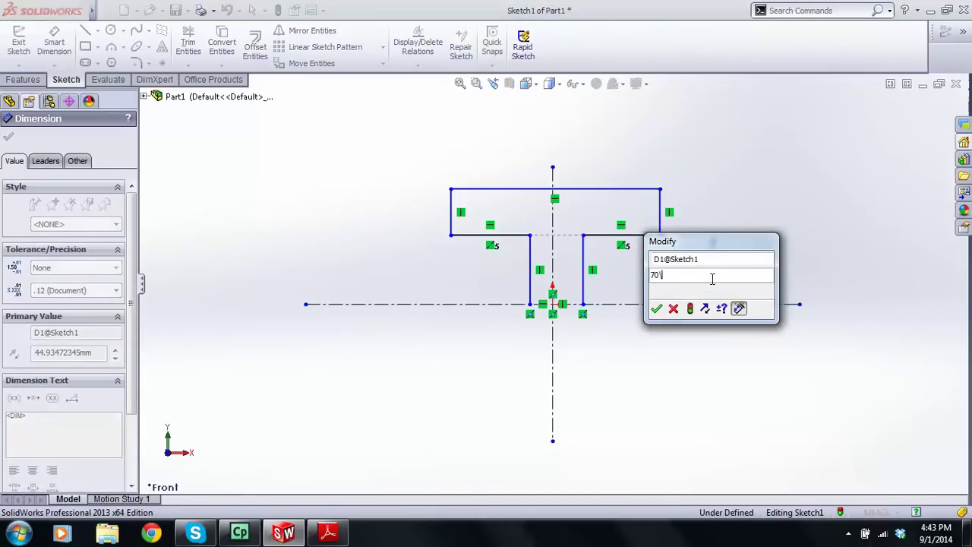
text(\)
key(BackSpace)
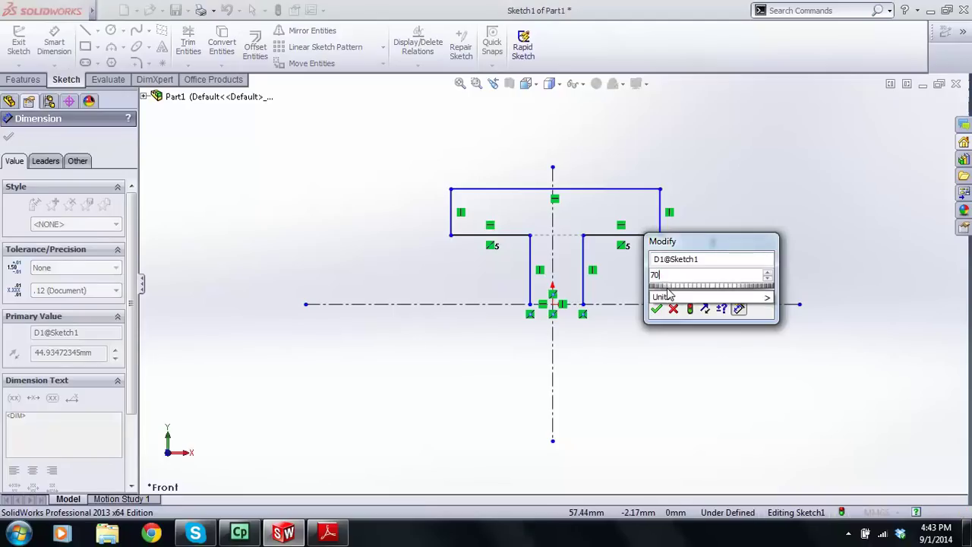
key(Return)
click(405, 158)
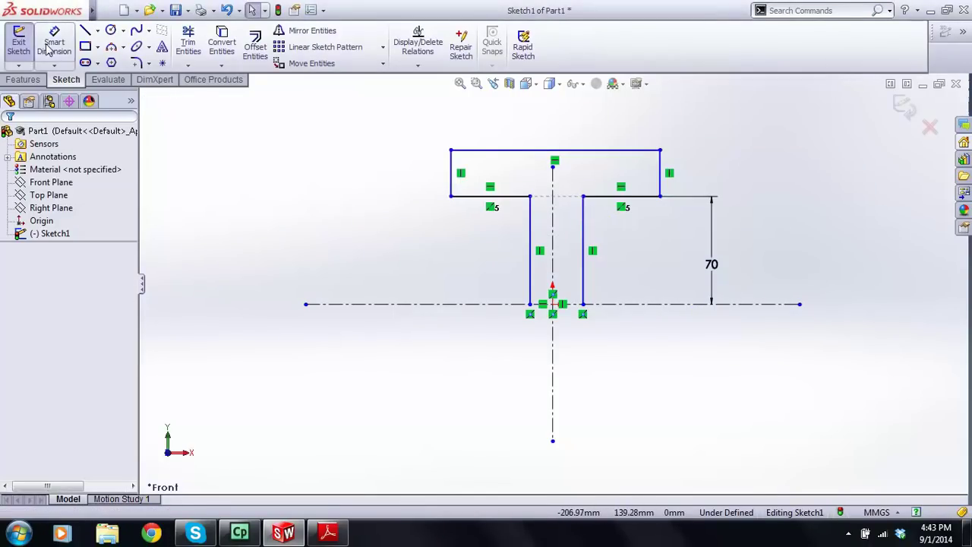
- Dimension the flange's left end edge to set the flange thickness to 20 mm
click(451, 183)
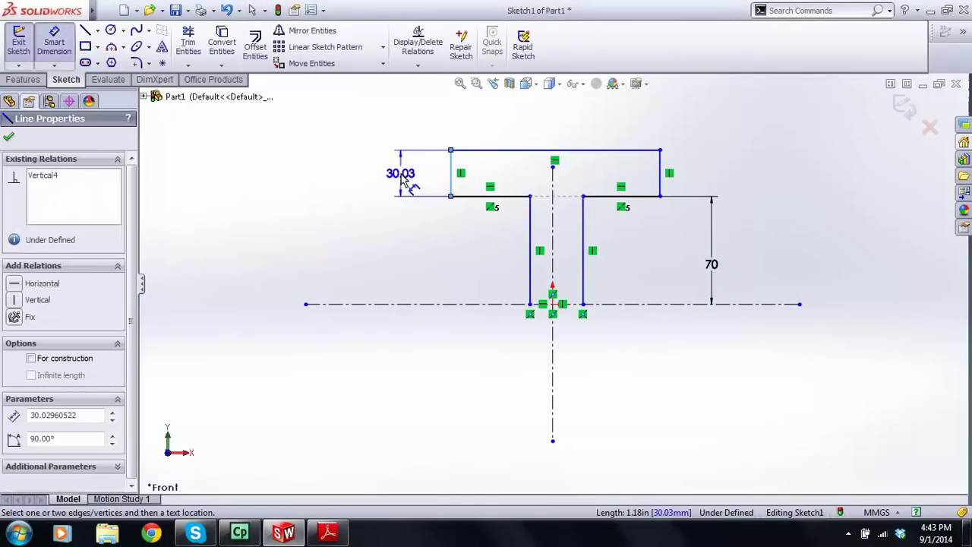
click(404, 176)
text(20)
key(Return)
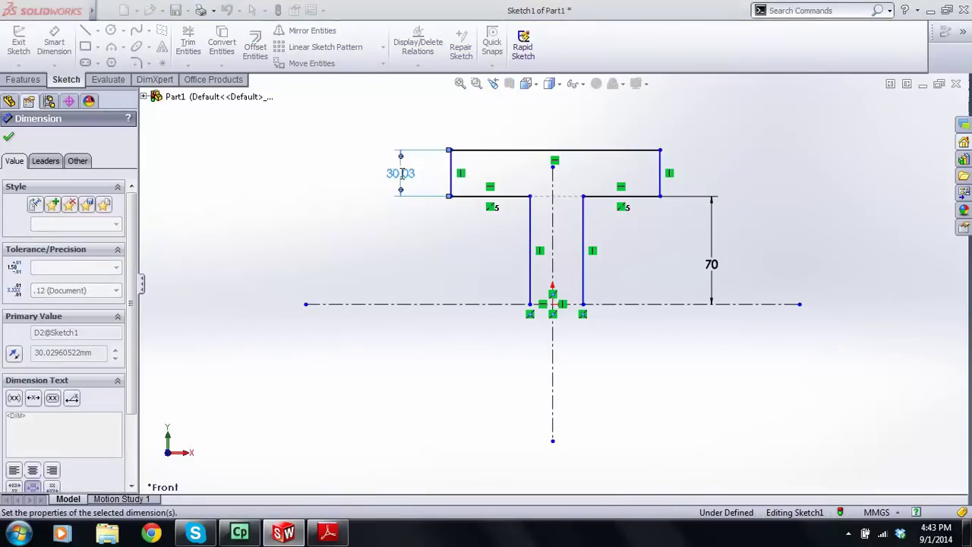
key(Escape)
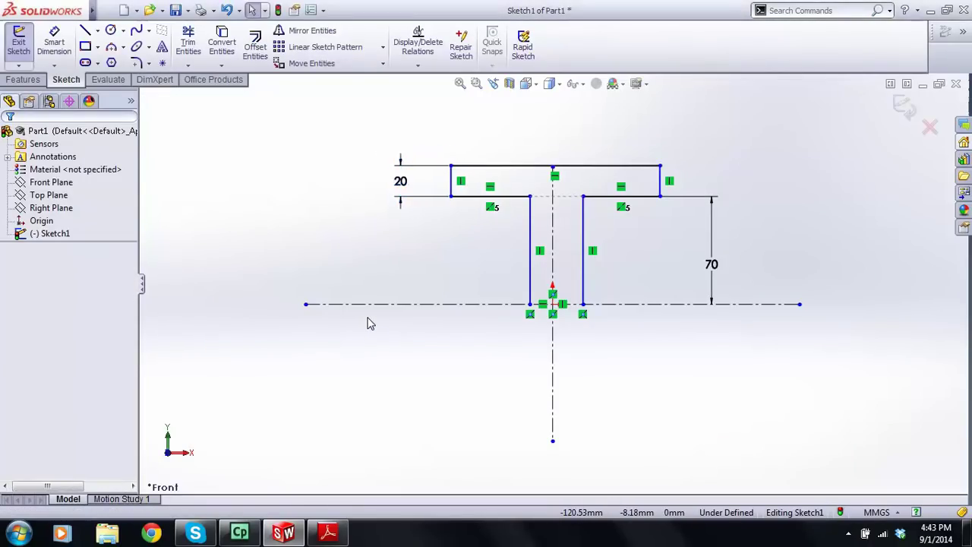
- Check the web thickness in the PDF and dimension the distance between the two vertical web edges as 20 mm
scroll(576, 221, down, 2)
scroll(629, 232, down, 1)
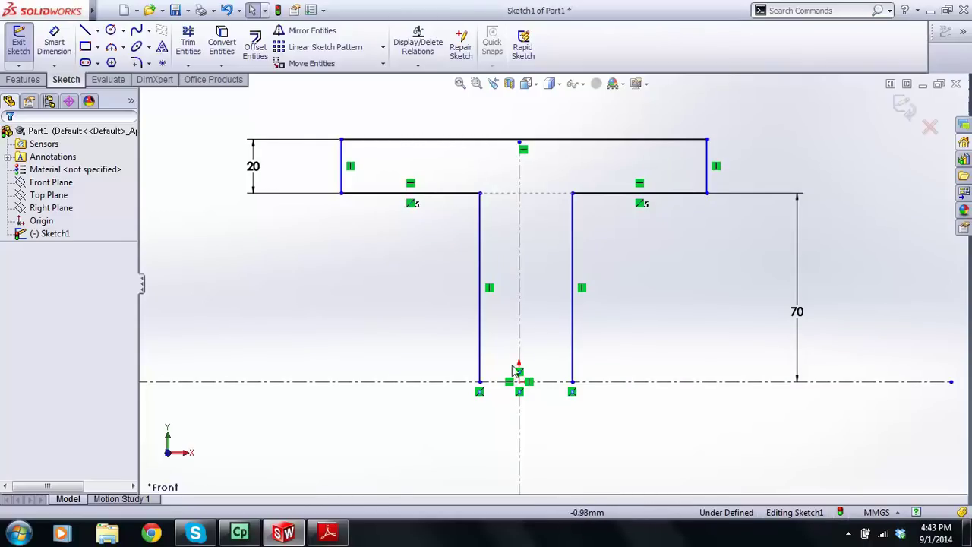
click(328, 532)
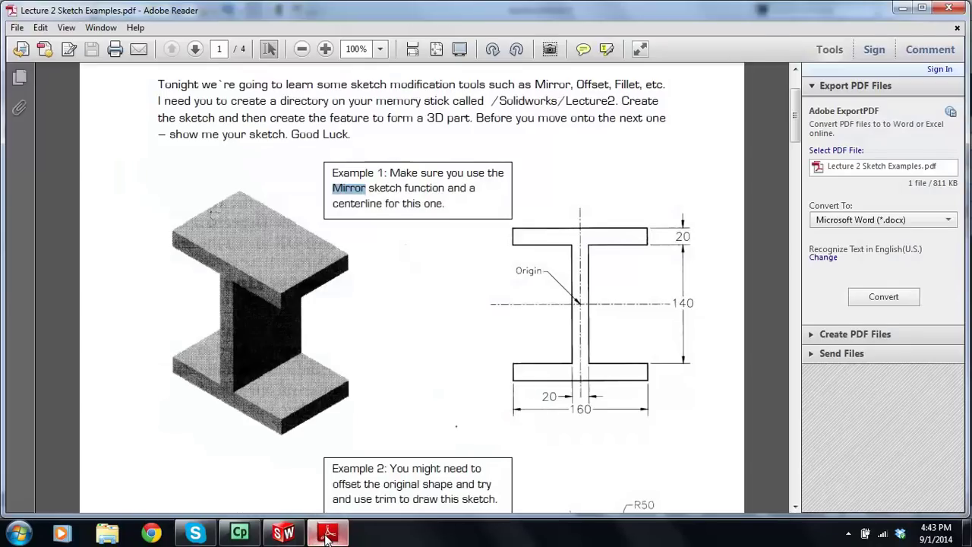
click(329, 531)
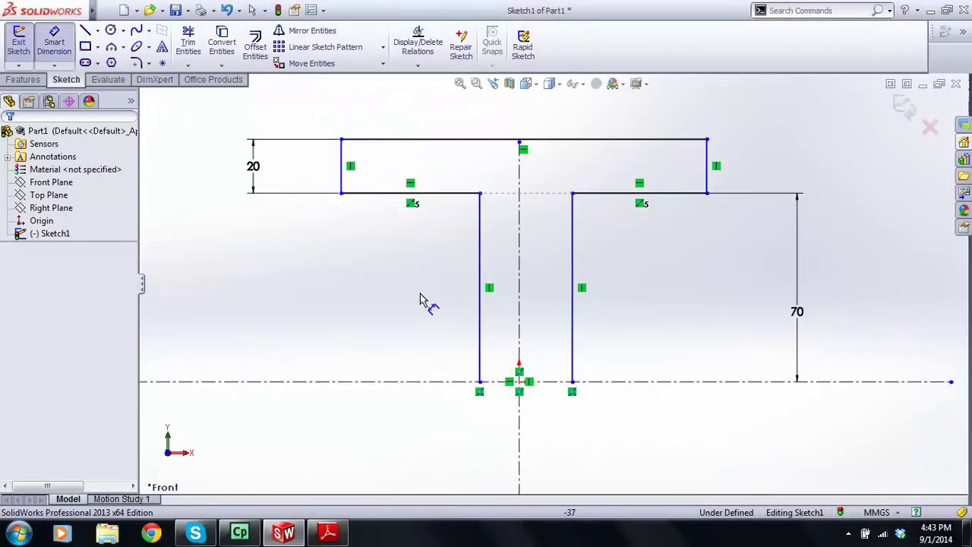
click(479, 283)
click(575, 289)
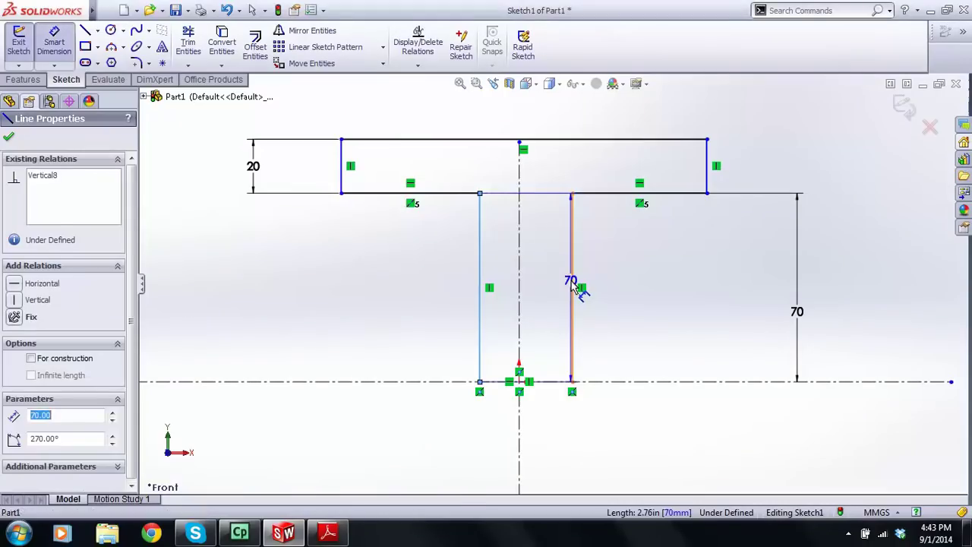
click(422, 316)
text(20)
key(Return)
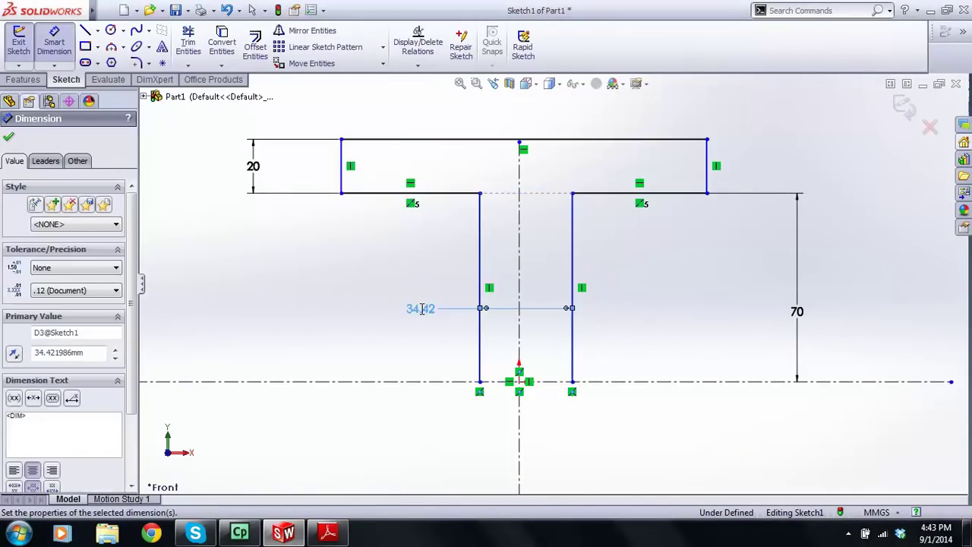
key(Escape)
key(Escape)
- Check the flange width in the PDF and dimension the flange's upper edge as 160 mm
click(327, 534)
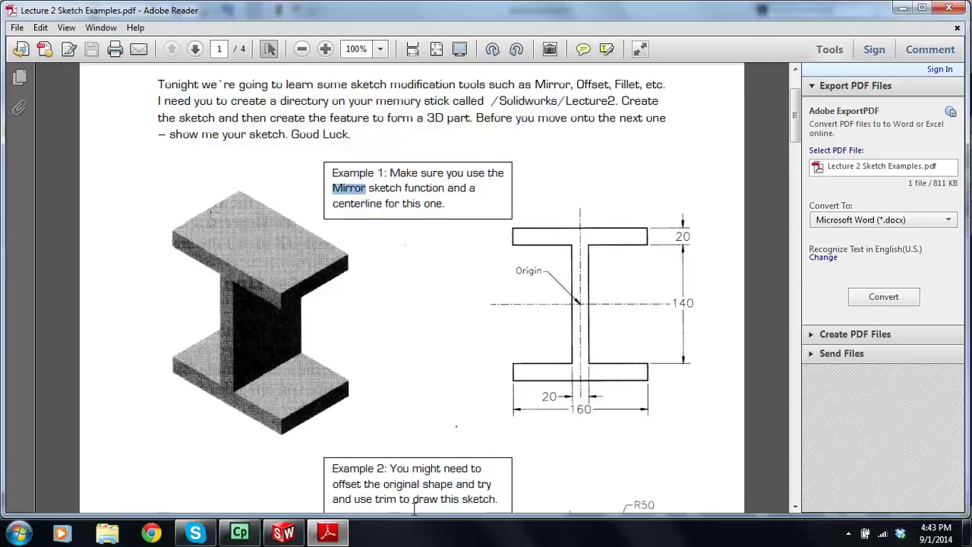
click(283, 534)
click(510, 140)
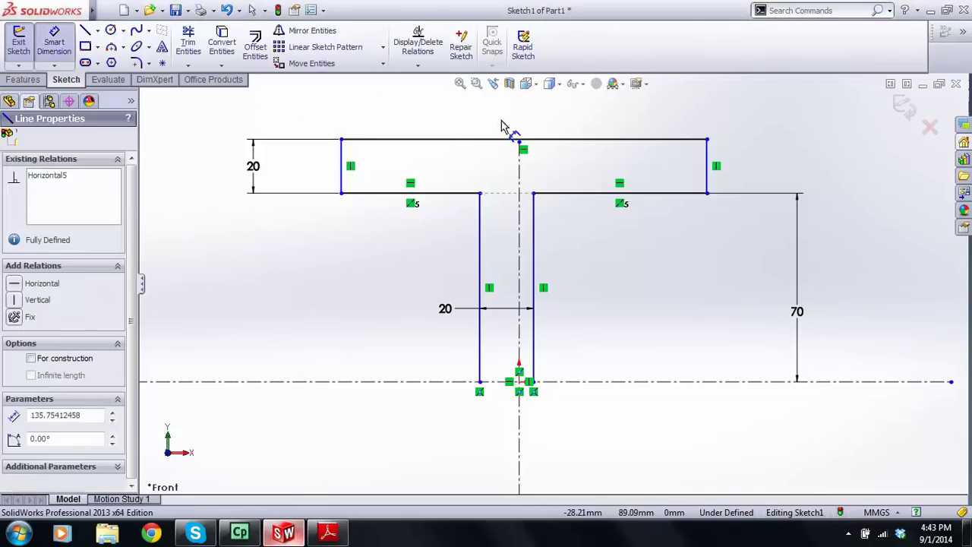
click(529, 115)
text(160)
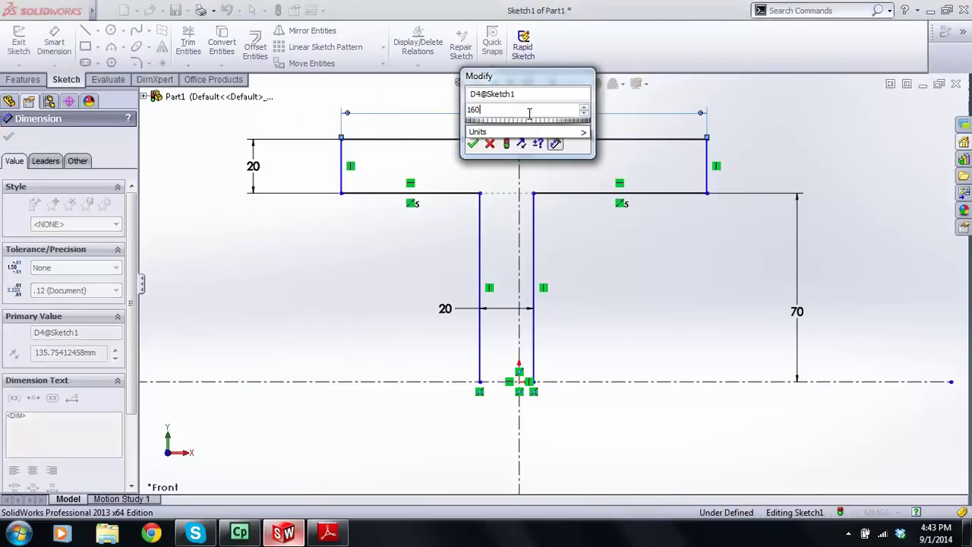
key(Return)
key(Escape)
key(f)
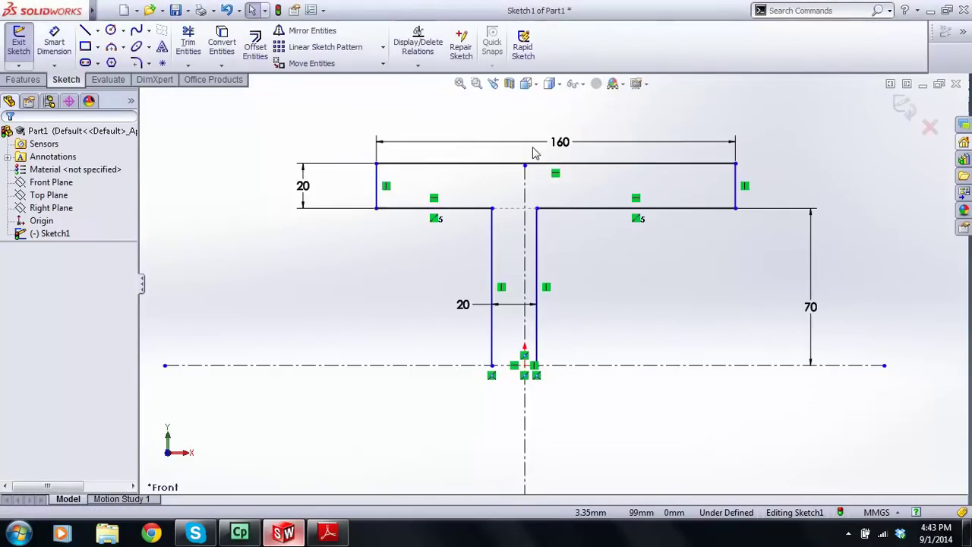
- Add an equal relation between the left and right flange undersides
scroll(572, 232, down, 1)
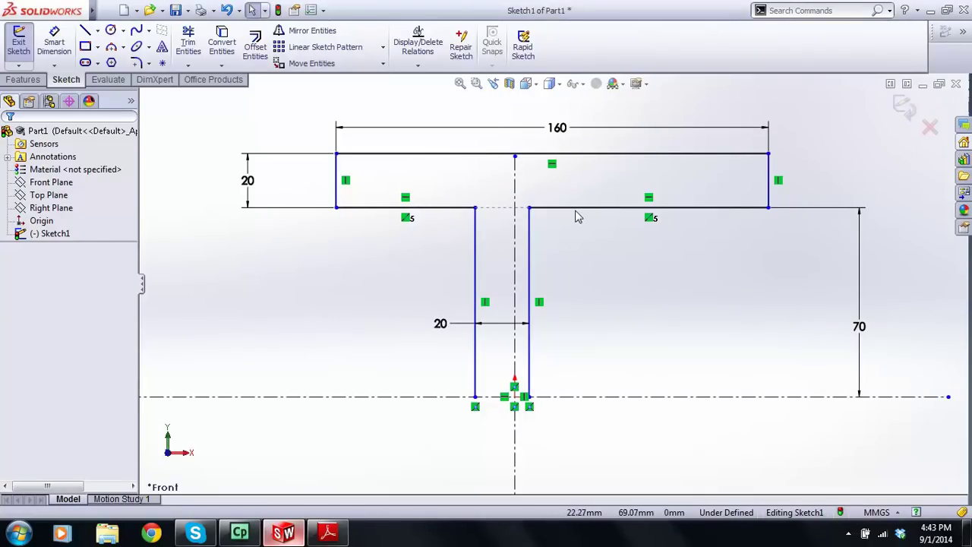
click(445, 208)
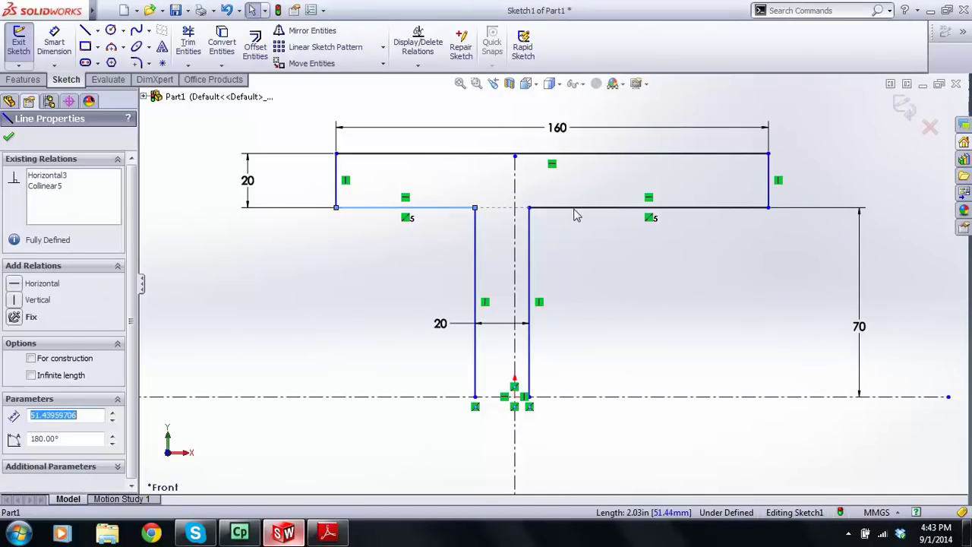
ctrl+click(575, 207)
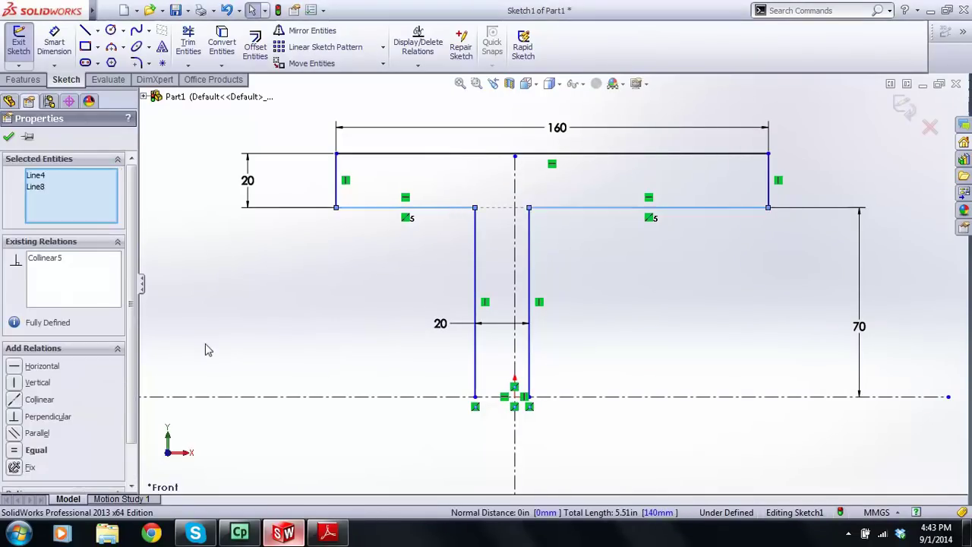
click(32, 453)
click(405, 350)
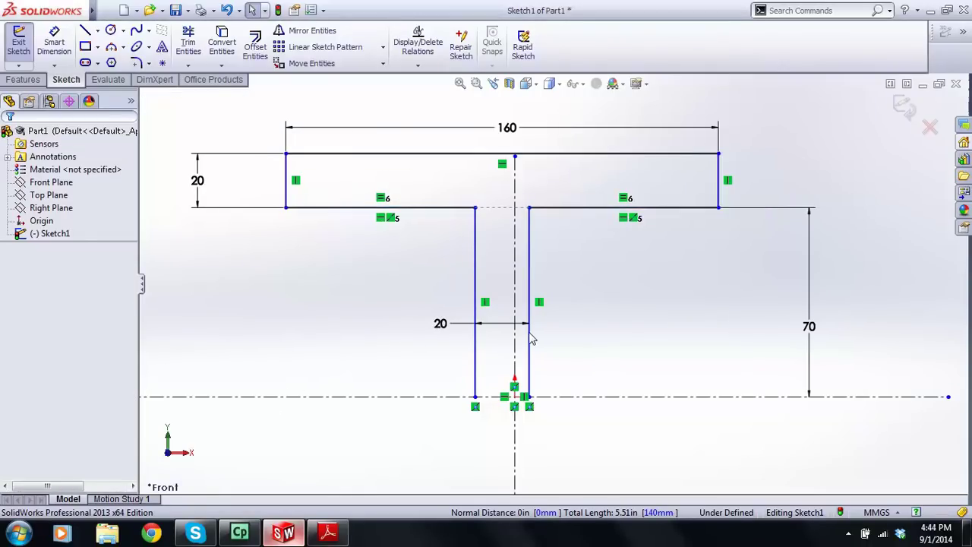
- Try to centre the web by dimensioning its left edge 10 mm from the vertical centerline, and remove that dimension
mouse_move(532, 340)
mouse_down()
mouse_move(597, 339)
mouse_move(570, 342)
mouse_move(547, 326)
mouse_move(553, 341)
mouse_move(541, 341)
mouse_up()
scroll(540, 340, down, 2)
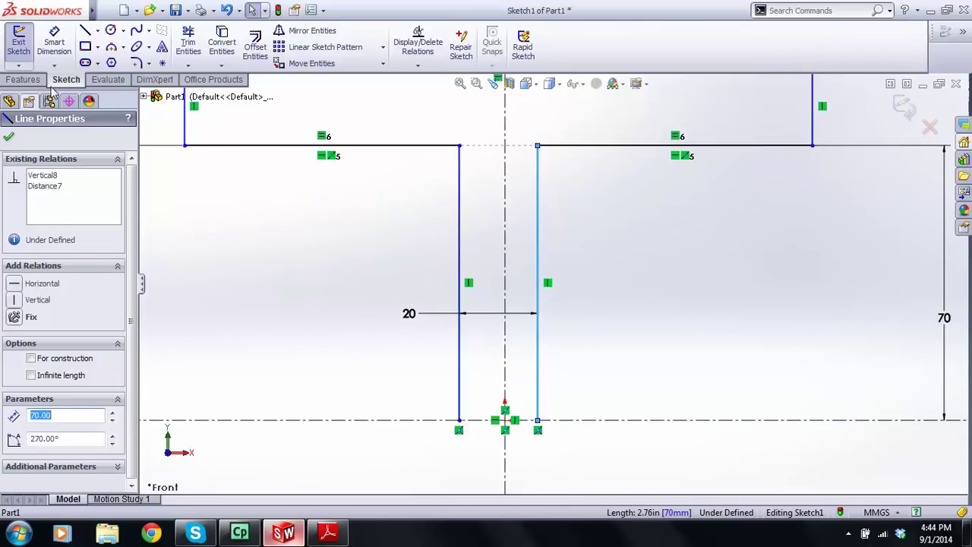
click(54, 42)
click(506, 369)
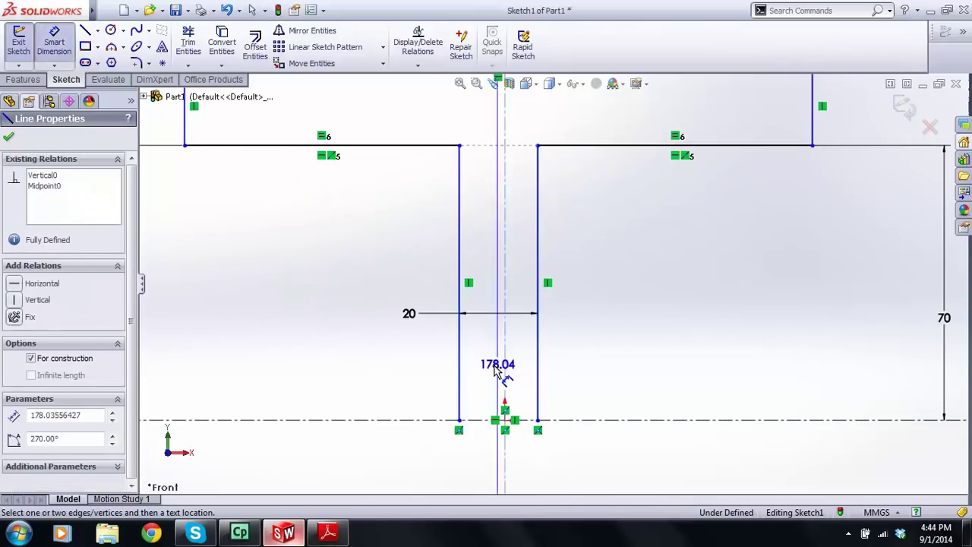
click(459, 371)
click(423, 357)
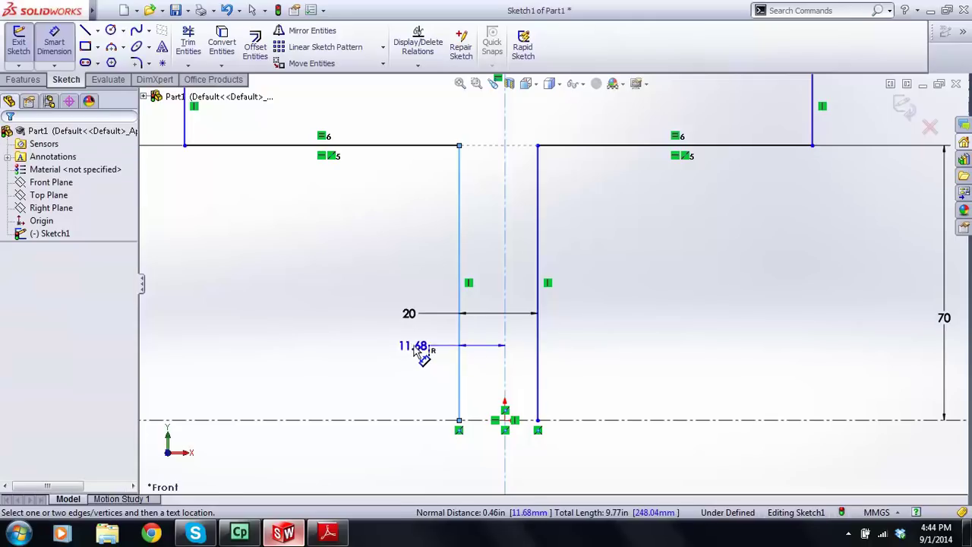
text(10)
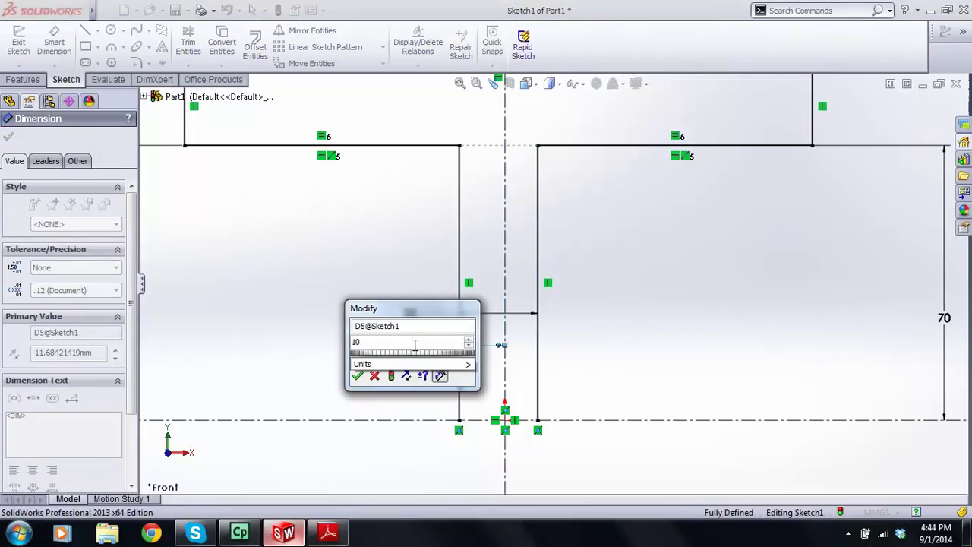
key(Return)
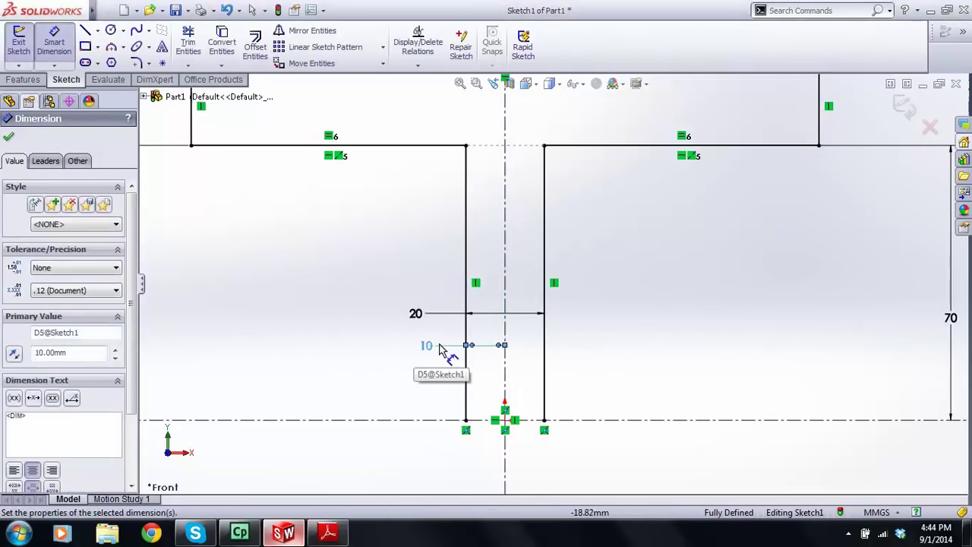
key(ctrl+z)
click(423, 354)
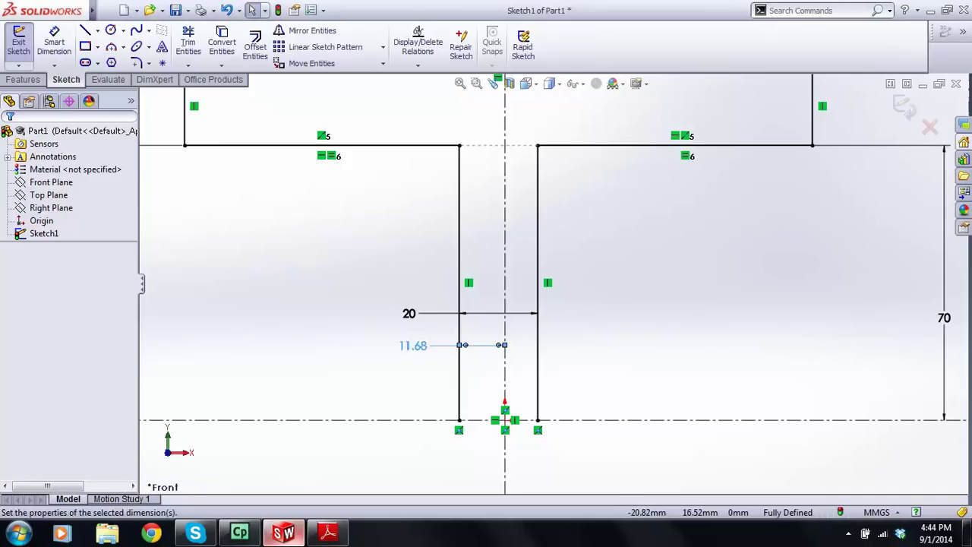
key(Delete)
- Make the left and right web edges symmetric about the vertical centerline
click(459, 354)
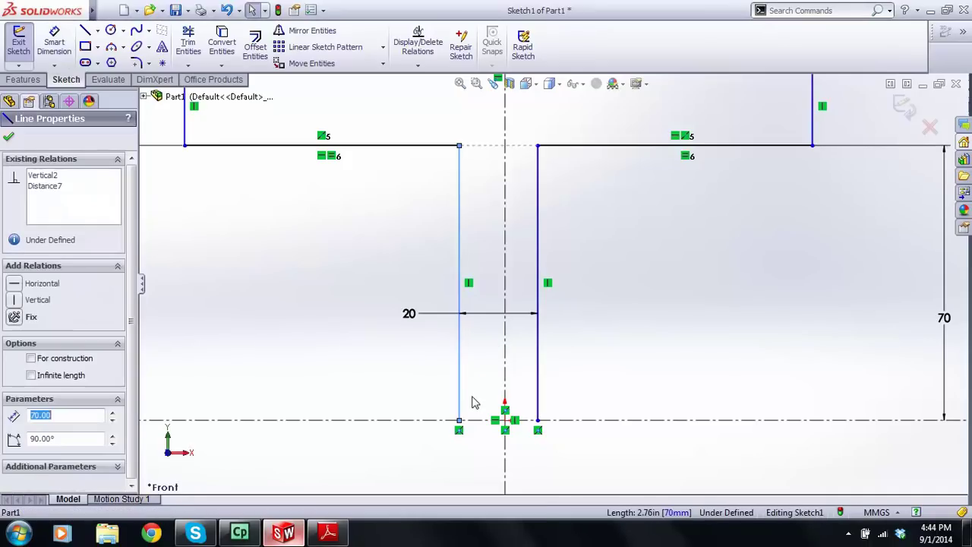
ctrl+click(532, 356)
ctrl+click(506, 354)
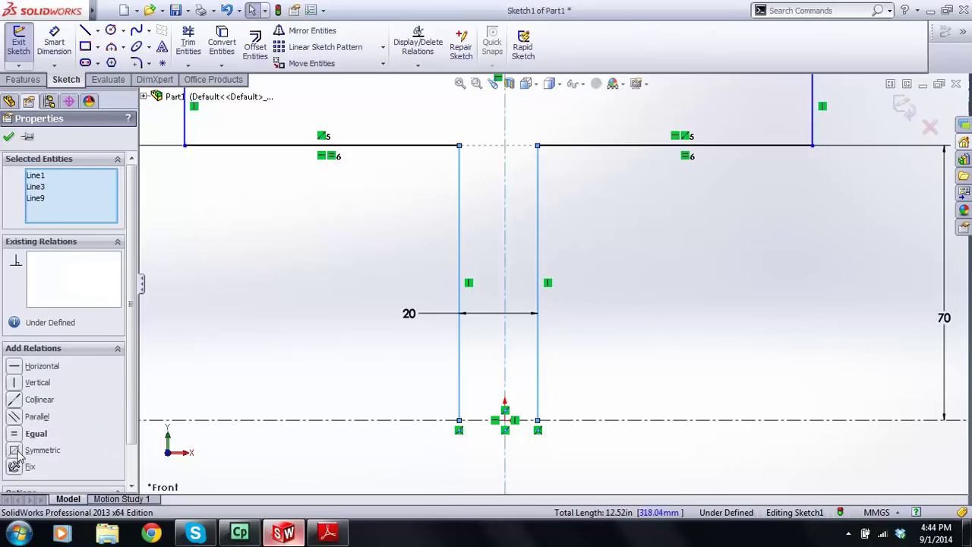
click(14, 451)
click(250, 384)
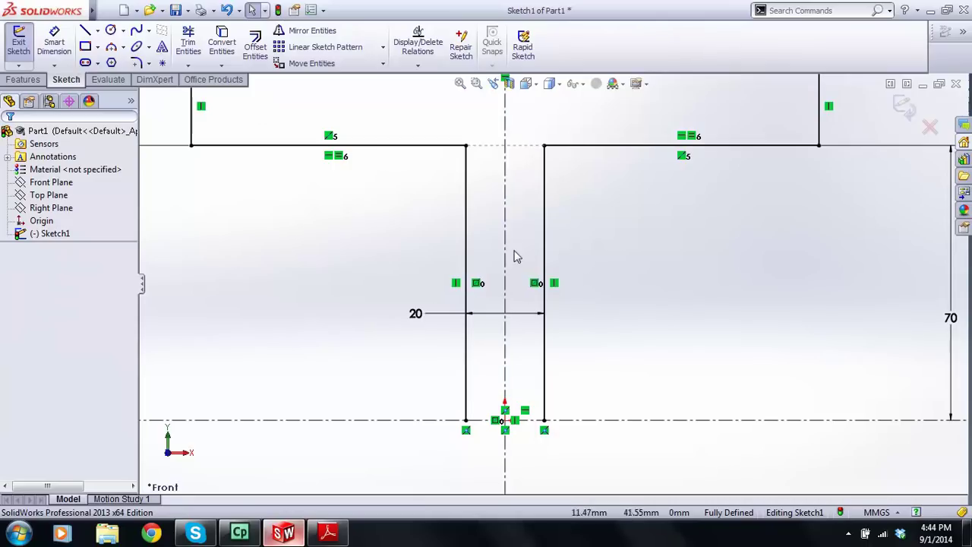
- Test the web's symmetry by setting its thickness to 40 mm and back to 20 mm
scroll(519, 281, up, 2)
double_click(441, 308)
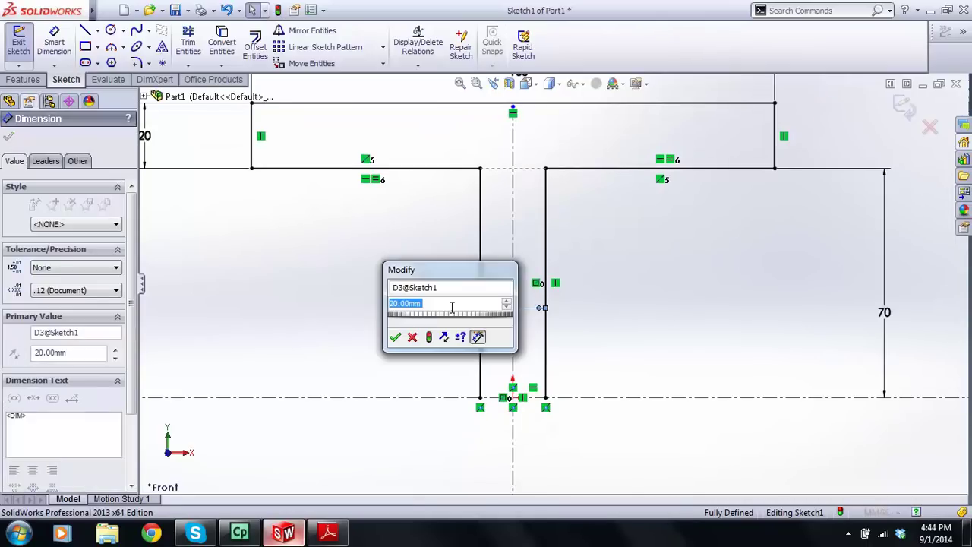
text(40)
key(Return)
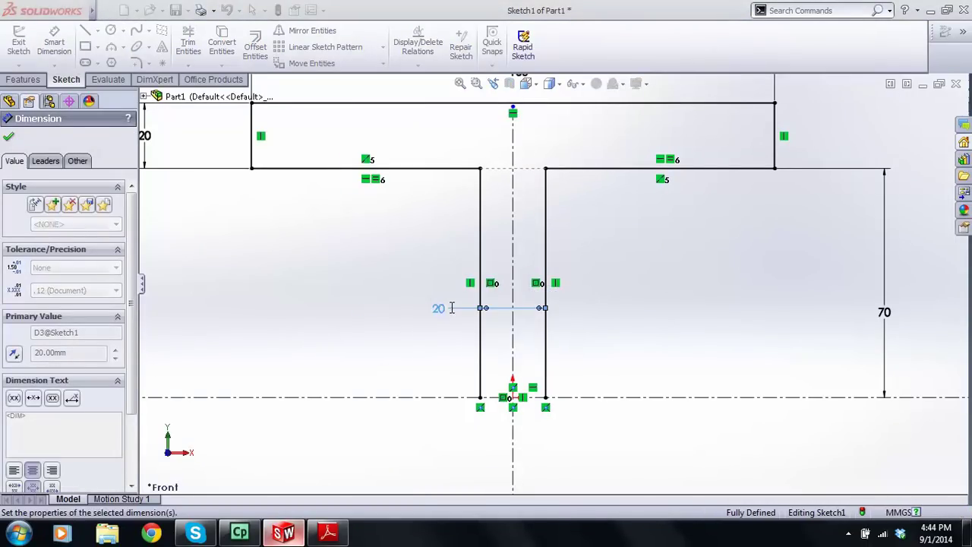
double_click(362, 306)
text(20)
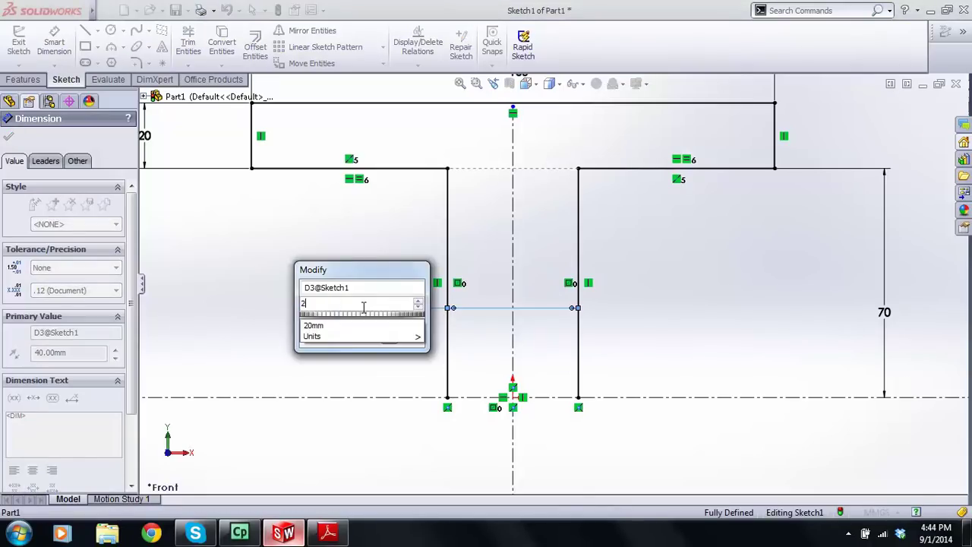
key(Return)
key(f)
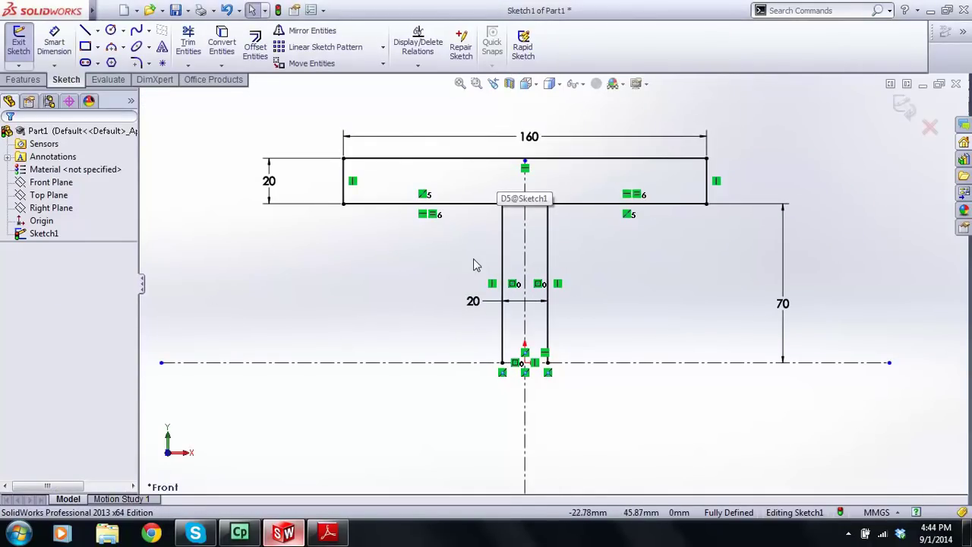
- Lengthen the vertical centerline by moving its lower endpoint to about 117 mm below the origin
scroll(473, 265, up, 2)
scroll(524, 231, down, 2)
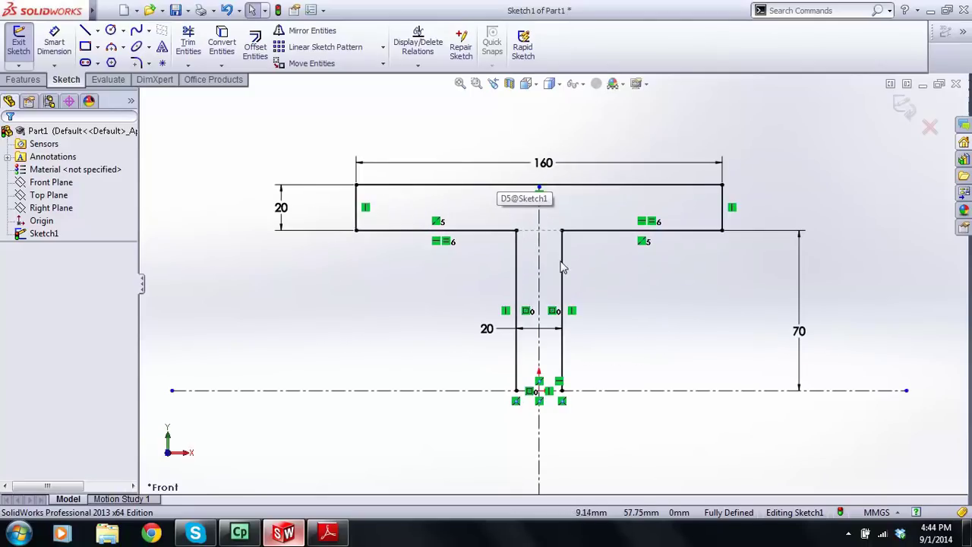
scroll(562, 266, up, 3)
scroll(558, 424, up, 1)
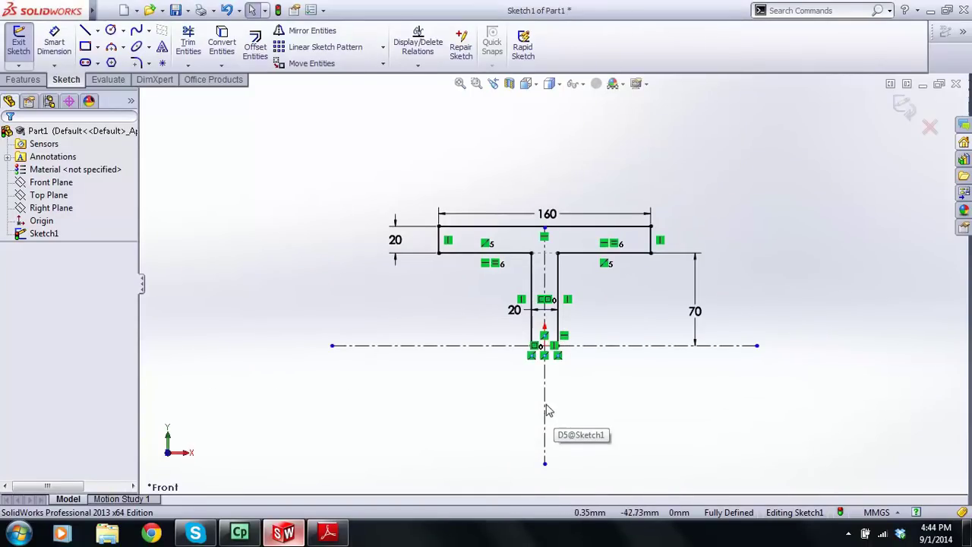
click(545, 461)
drag(545, 463, 545, 501)
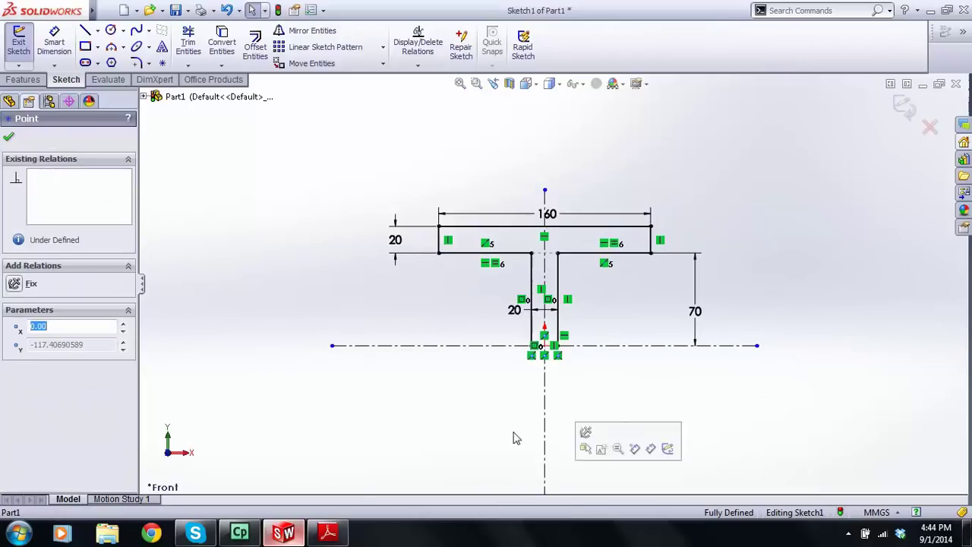
click(345, 269)
key(f)
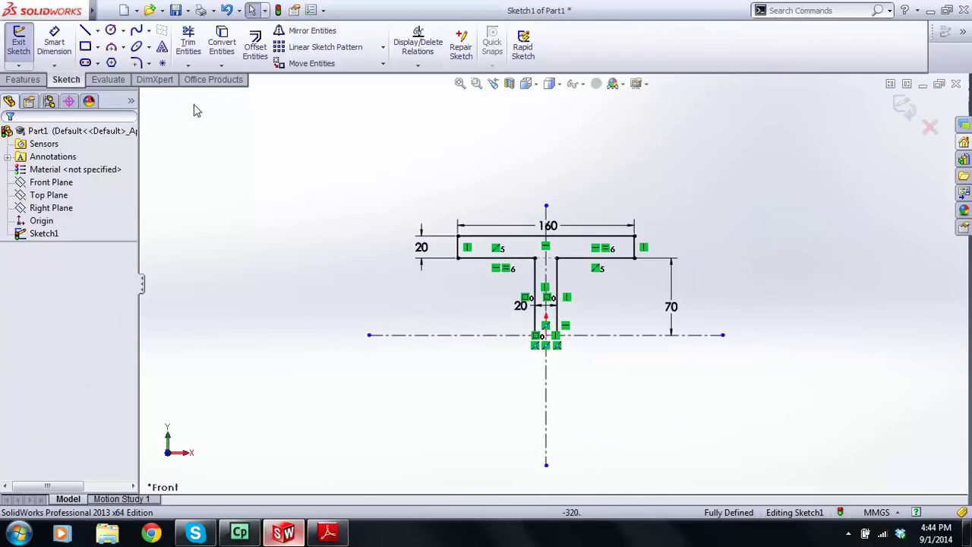
- Mirror the seven outline lines of the upper half of the I-beam about the horizontal centerline, keeping the originals
click(304, 34)
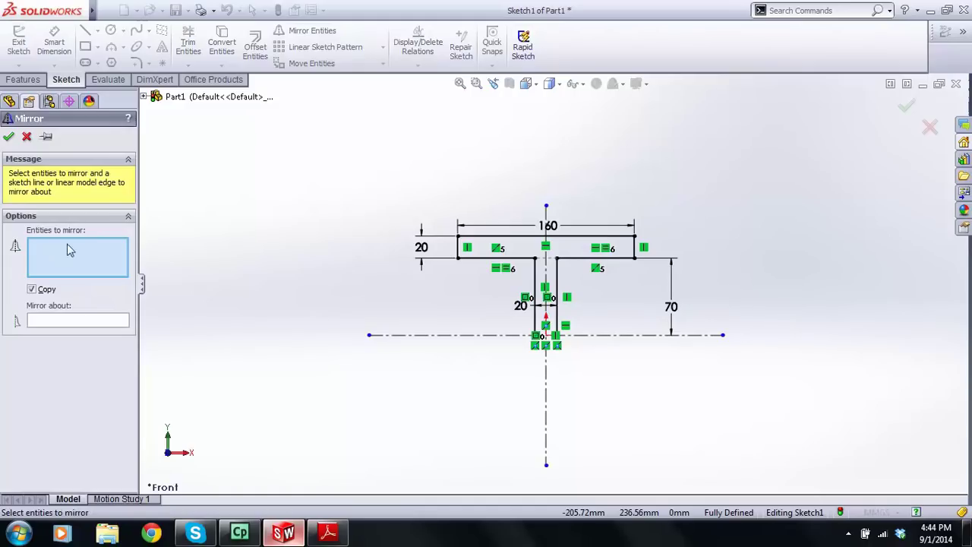
scroll(562, 288, down, 2)
click(524, 298)
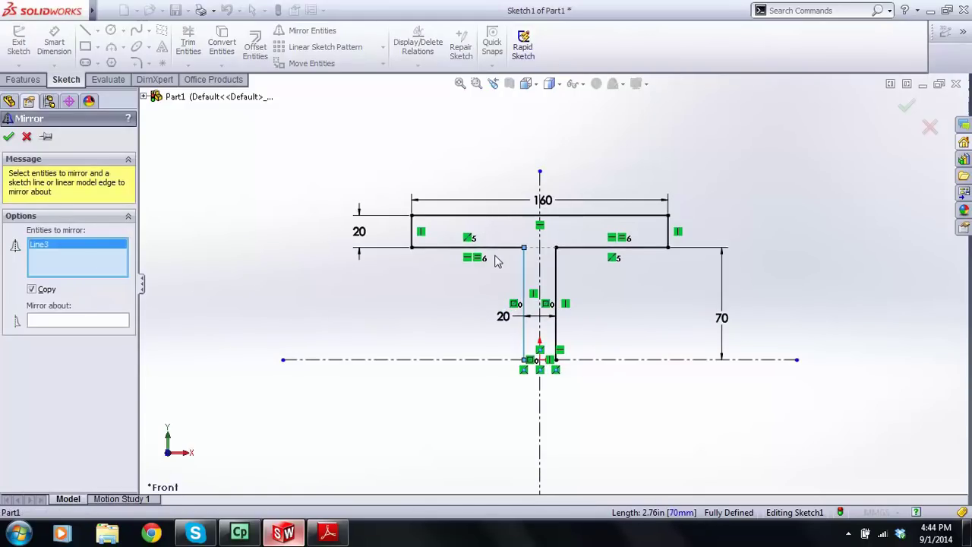
click(496, 248)
click(411, 234)
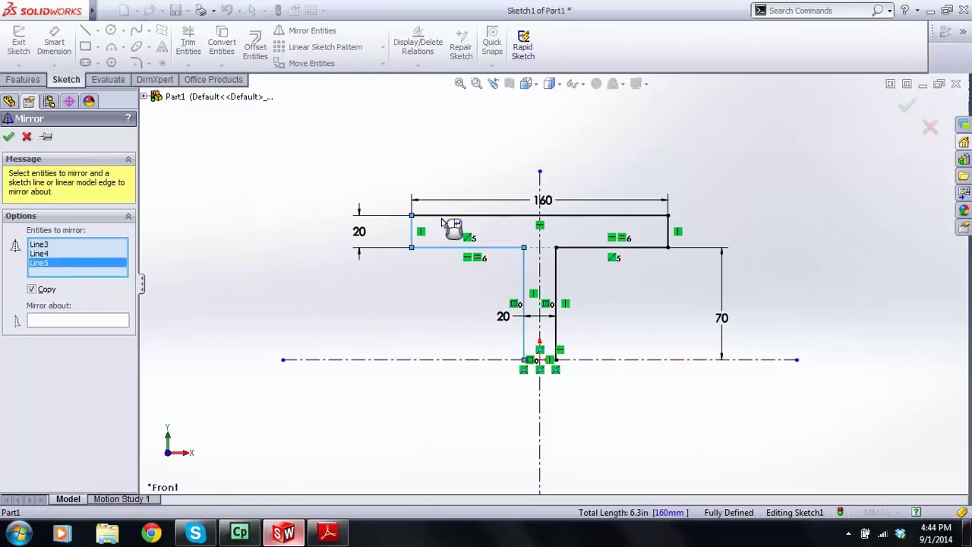
click(532, 217)
click(668, 232)
click(631, 247)
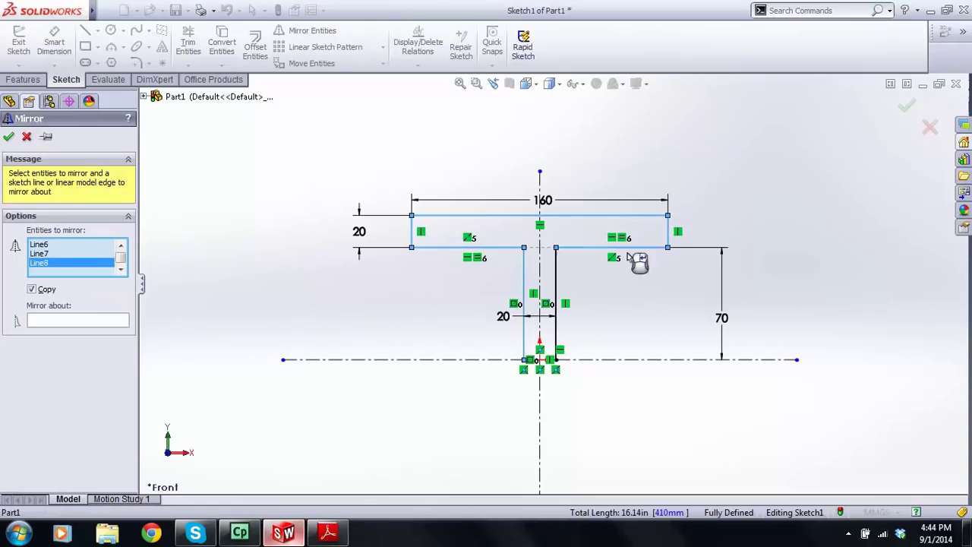
click(556, 282)
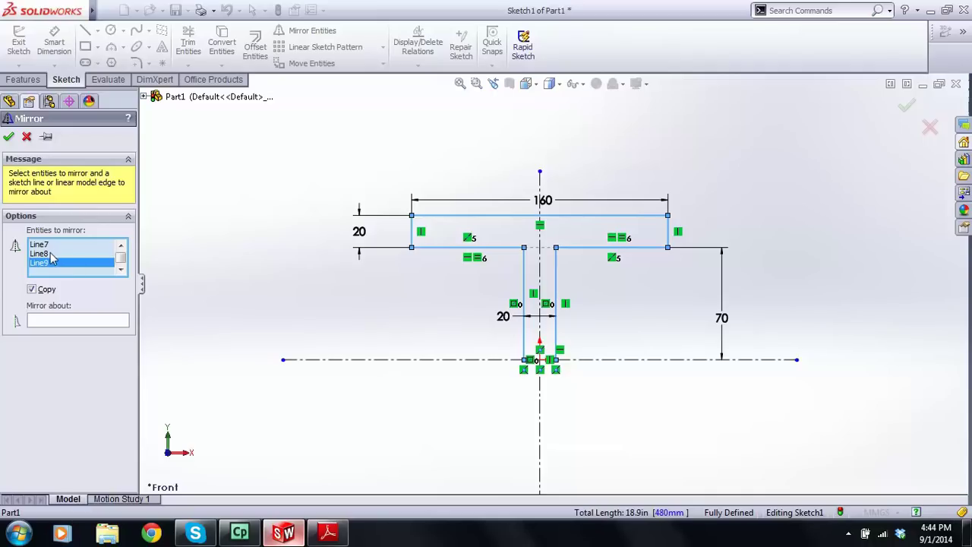
click(79, 321)
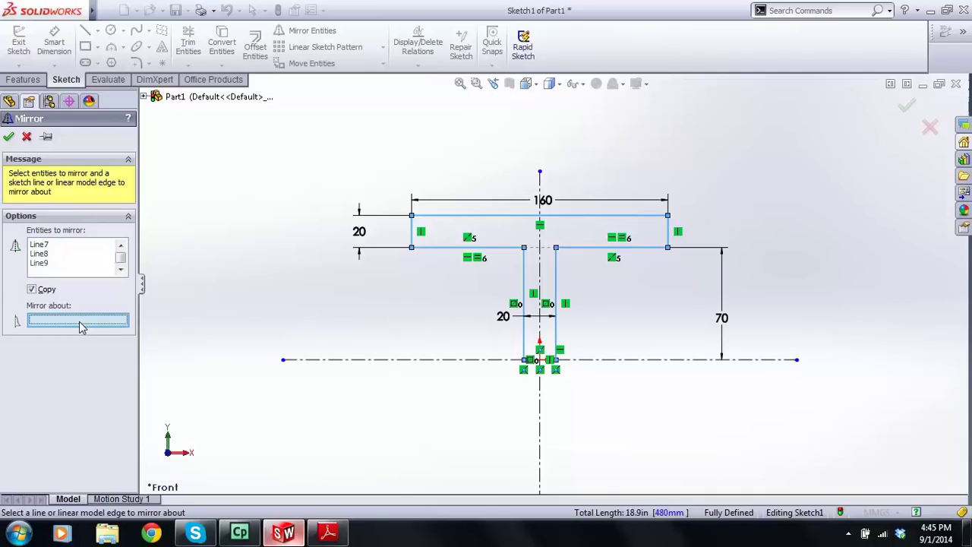
click(384, 360)
scroll(482, 354, up, 3)
scroll(573, 391, down, 2)
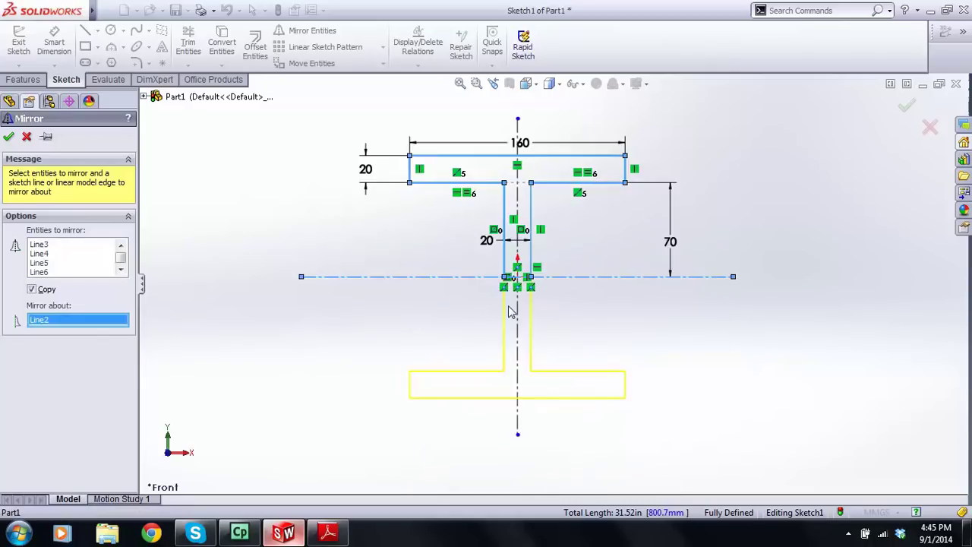
scroll(510, 312, down, 2)
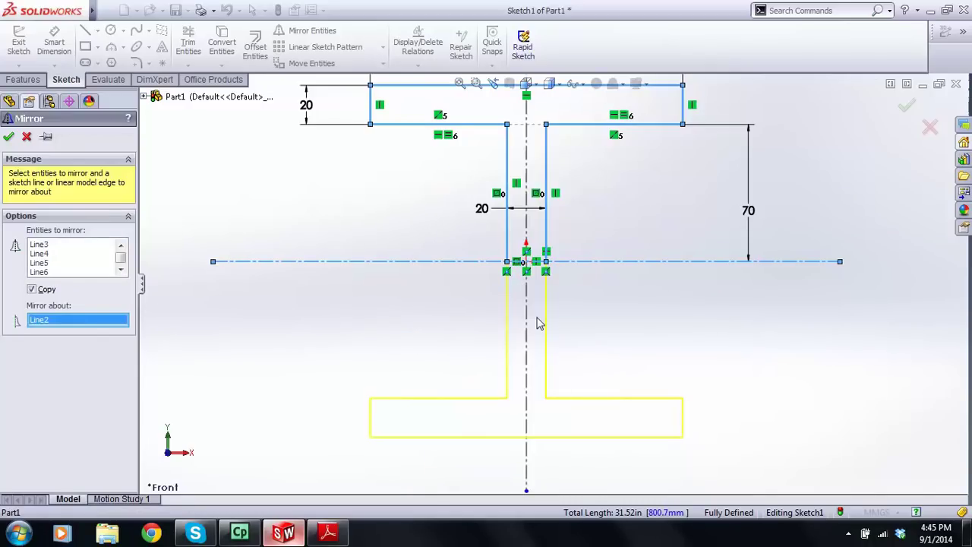
click(9, 137)
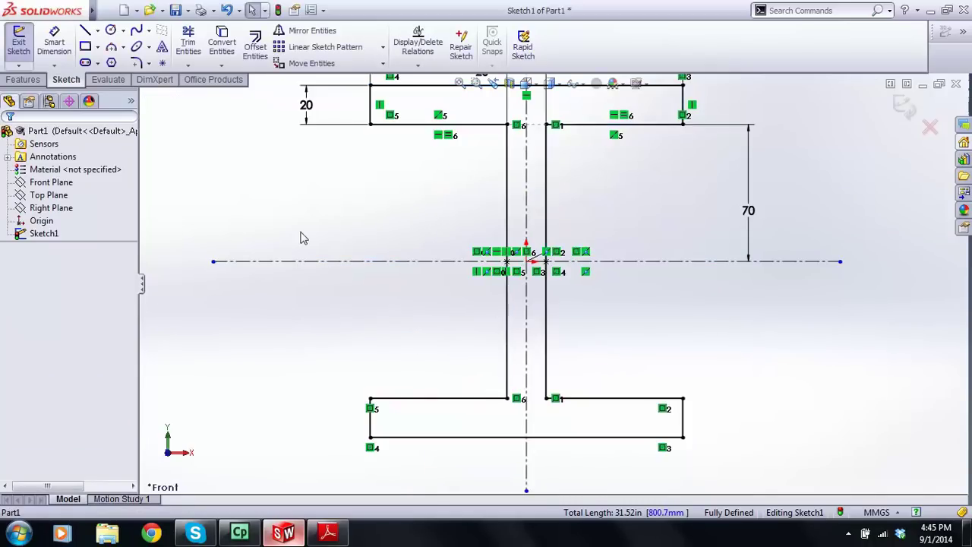
- Sketch a freehand practice shape of connected lines and one arc to the left of the I-beam, above the horizontal centerline
key(f)
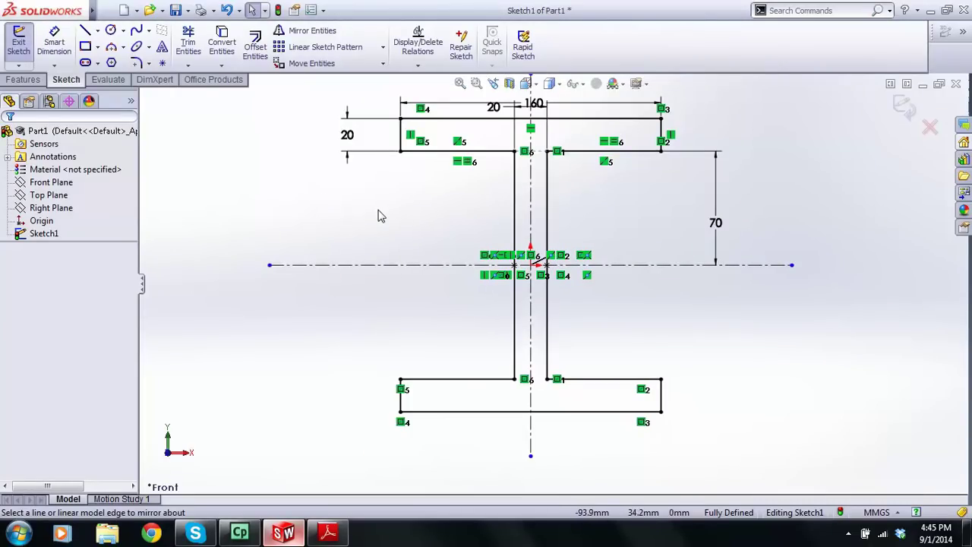
scroll(469, 200, down, 1)
scroll(396, 209, up, 2)
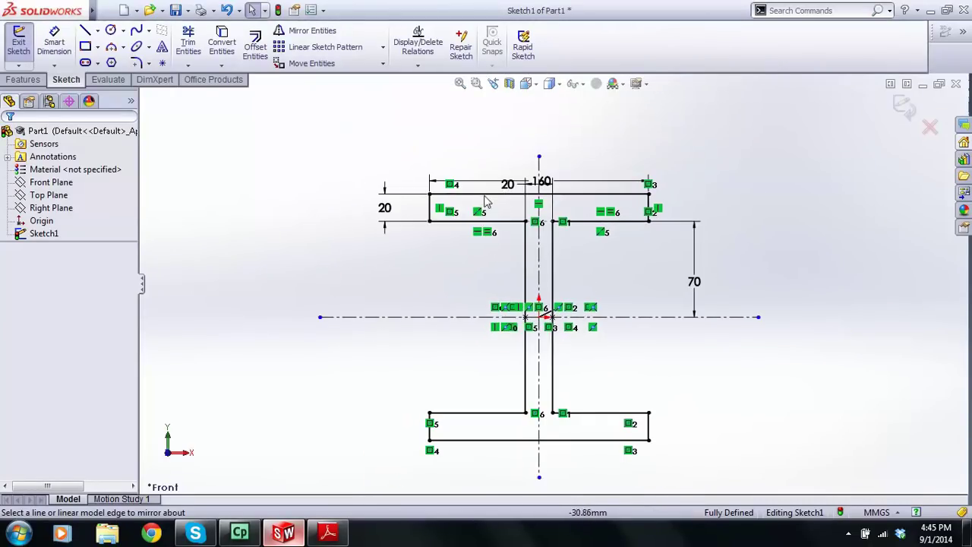
scroll(395, 204, up, 3)
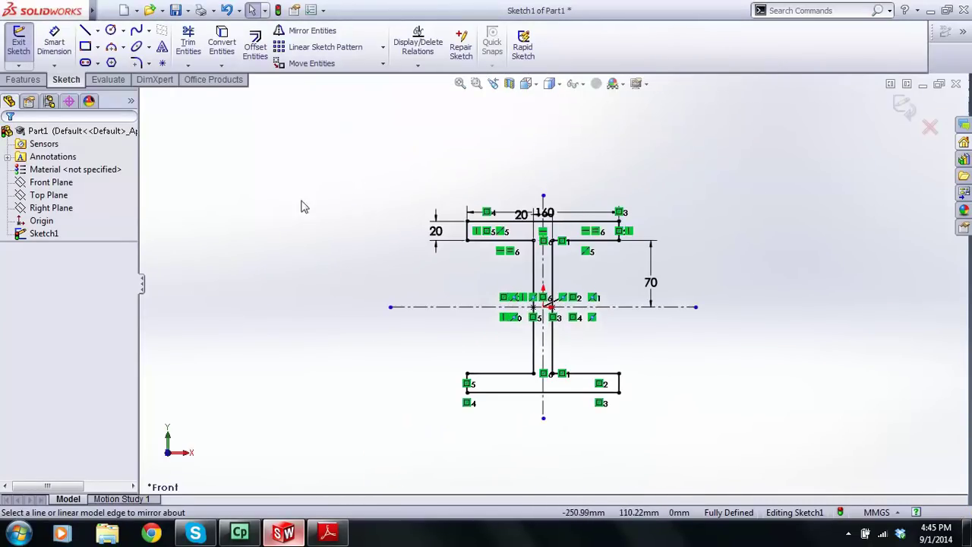
click(87, 33)
drag(226, 223, 303, 154)
click(303, 154)
click(384, 196)
click(319, 247)
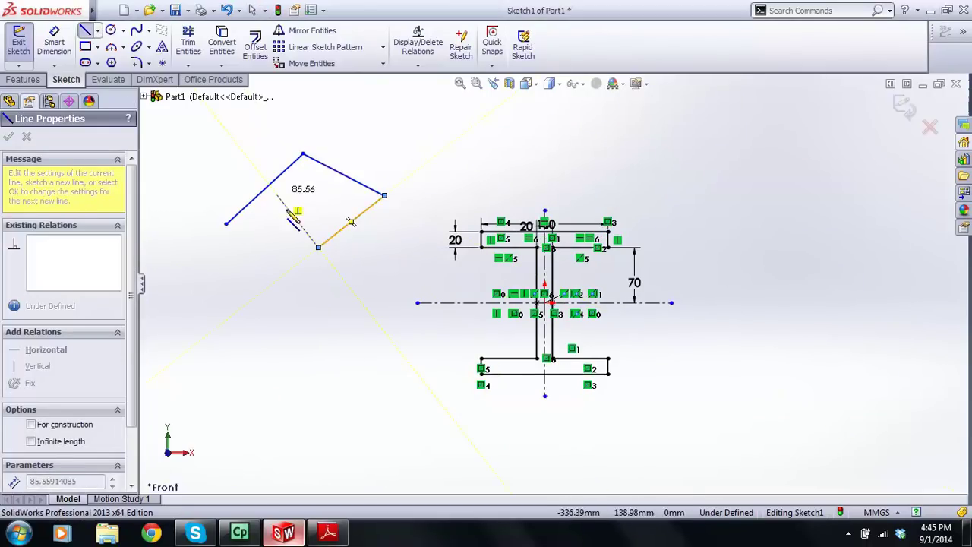
click(276, 194)
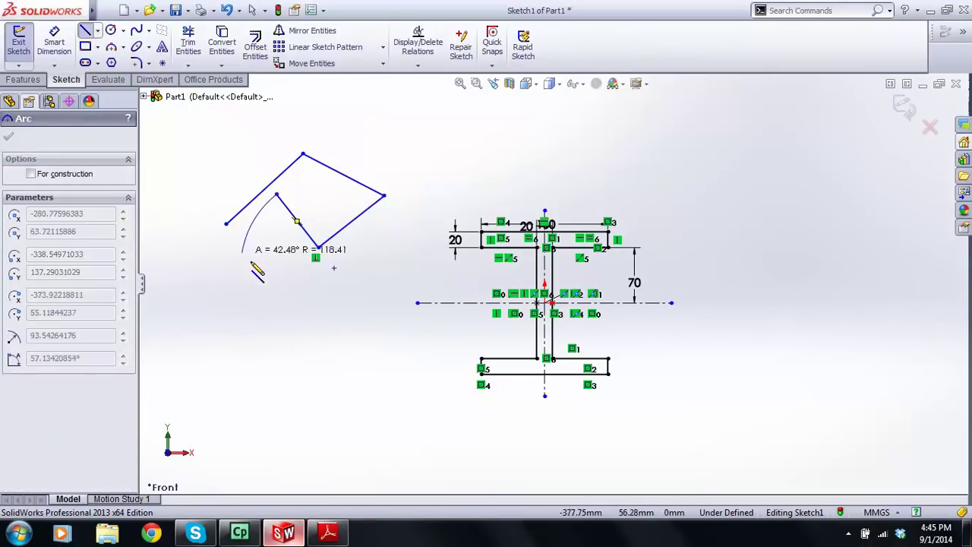
click(256, 265)
click(256, 263)
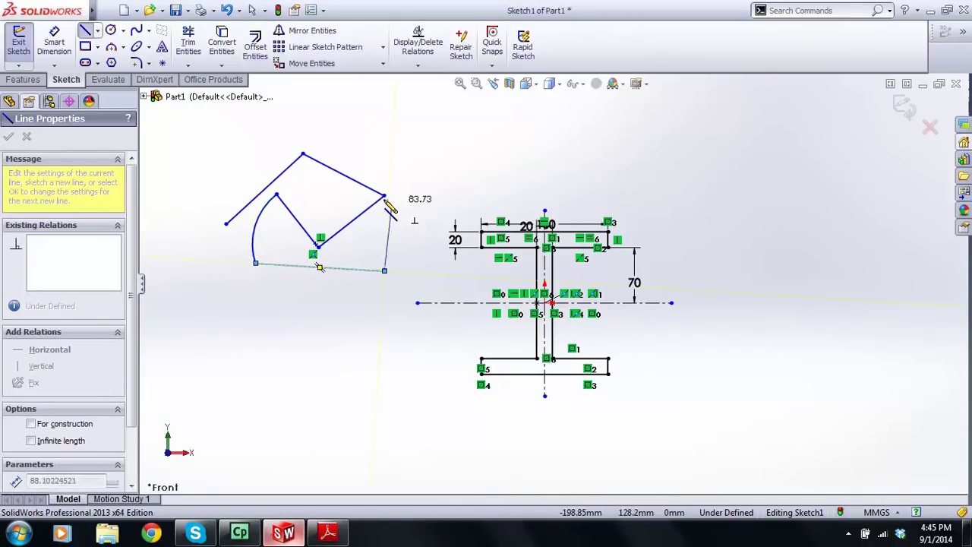
click(384, 271)
key(Escape)
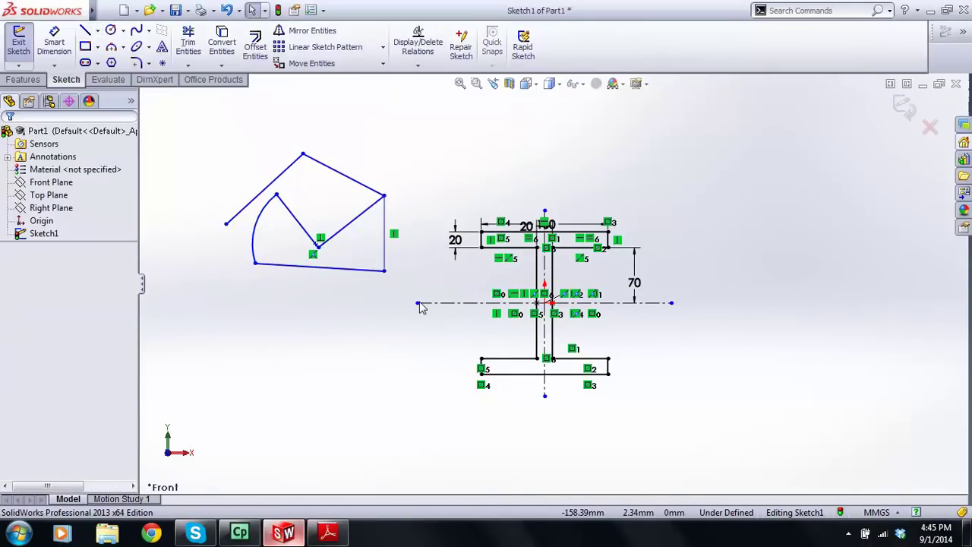
- Lengthen the horizontal centerline to about 472 mm left of the origin and mirror the practice shape about it
drag(418, 303, 180, 305)
key(Escape)
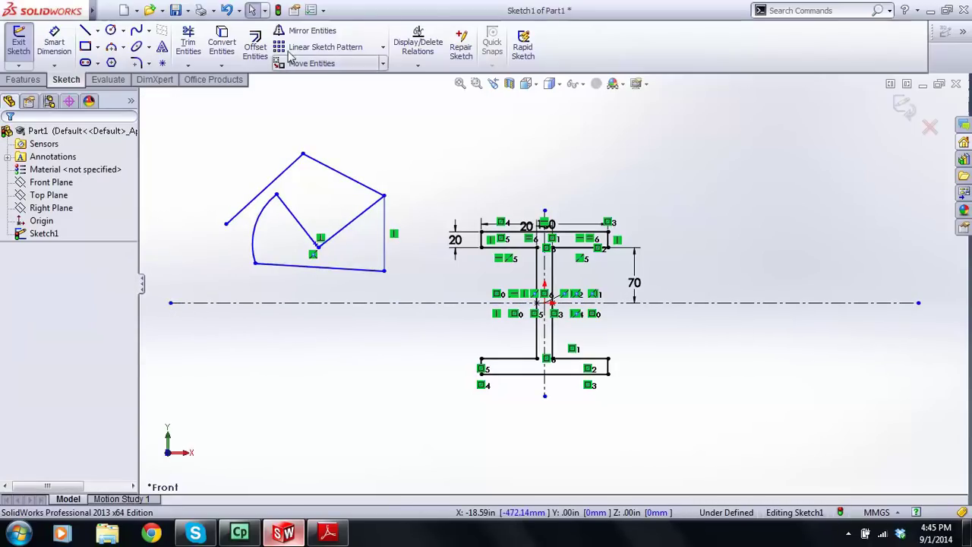
click(289, 32)
mouse_move(190, 128)
mouse_down()
mouse_move(296, 262)
mouse_move(389, 283)
mouse_move(434, 308)
mouse_up()
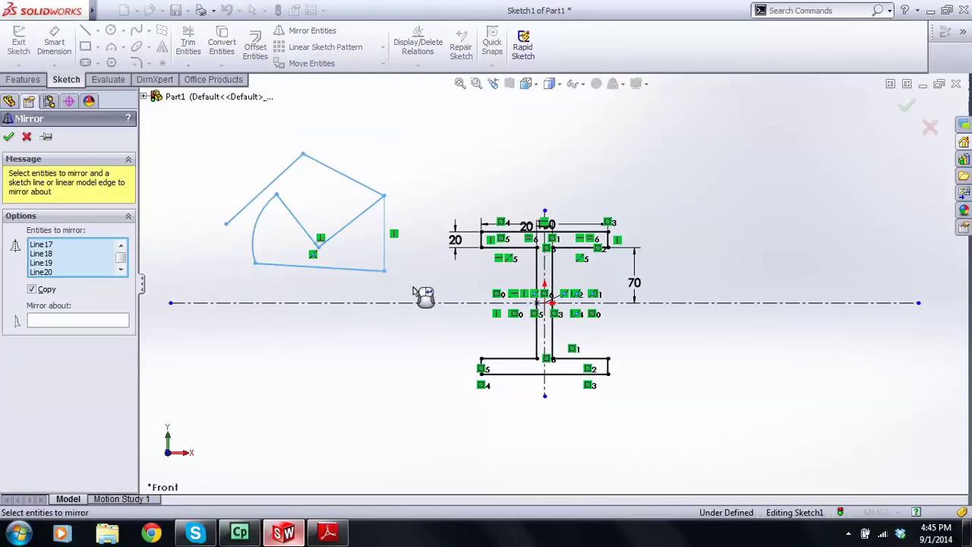
click(76, 324)
click(231, 303)
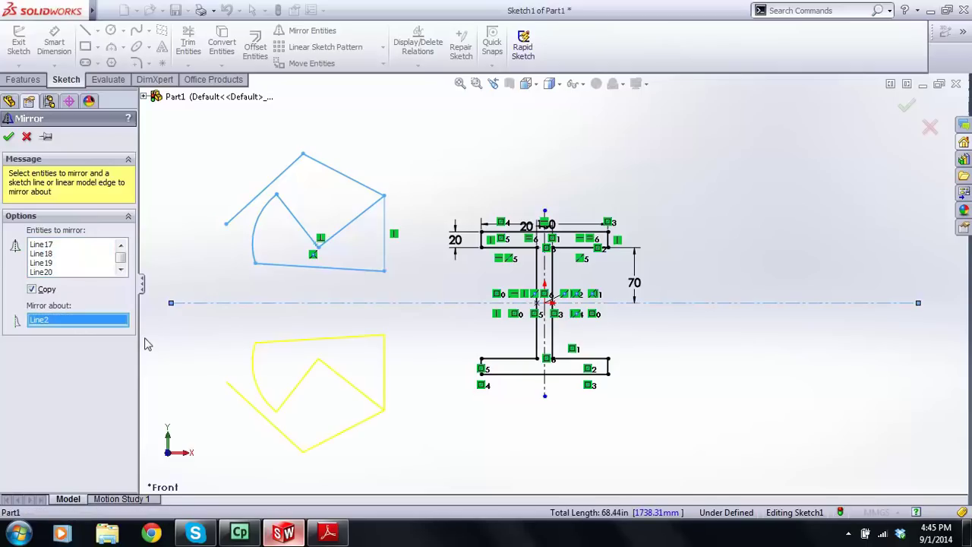
click(9, 138)
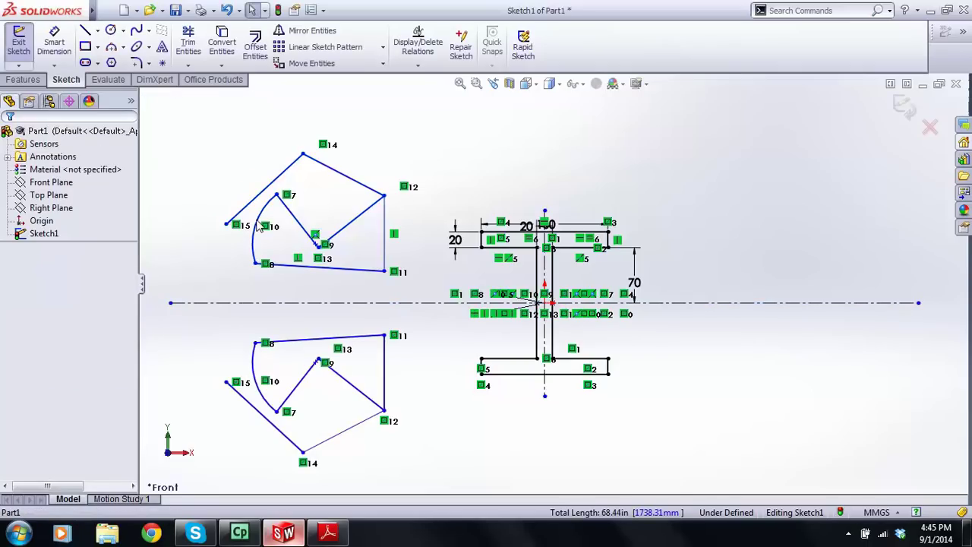
- Delete the practice shape with its mirrored copy and shorten the horizontal centerline to about 249 mm left of the origin
drag(185, 111, 423, 476)
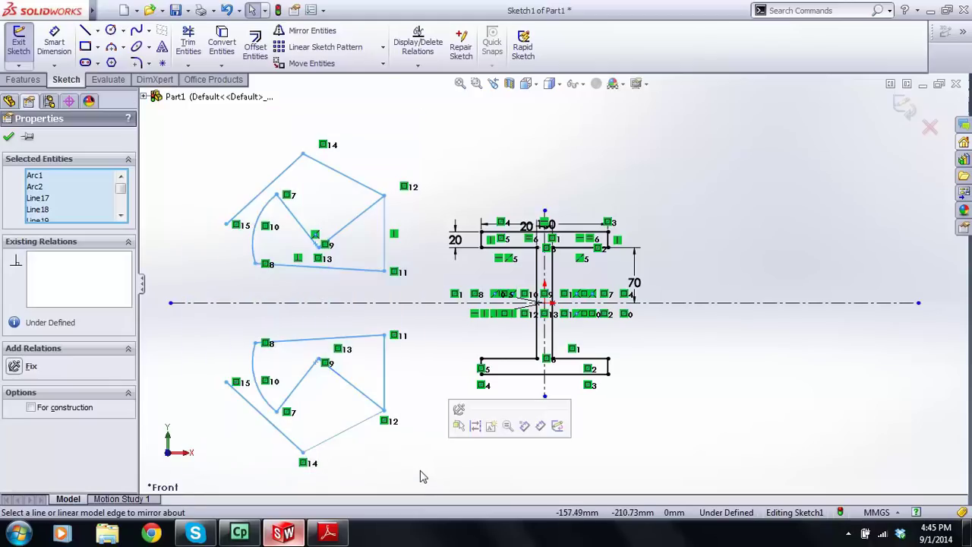
key(Delete)
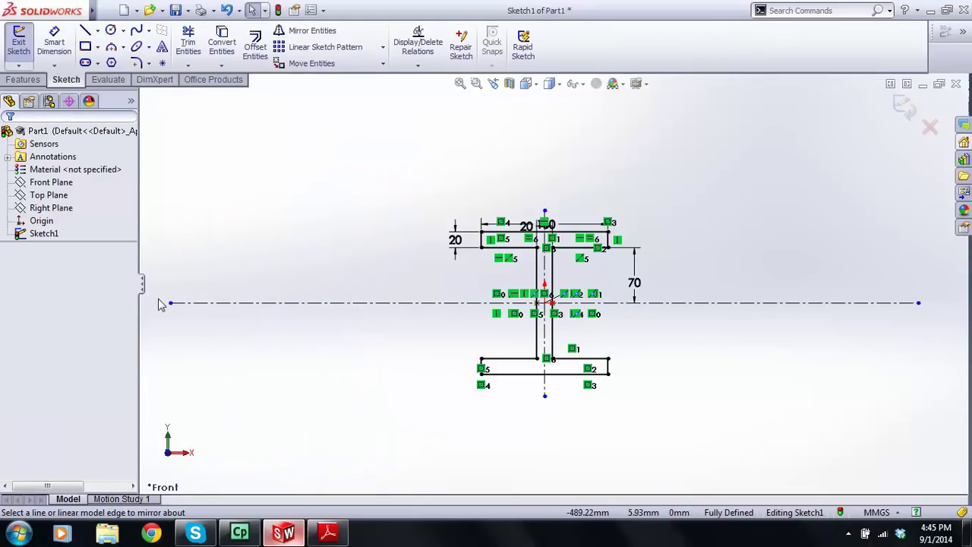
drag(171, 303, 343, 309)
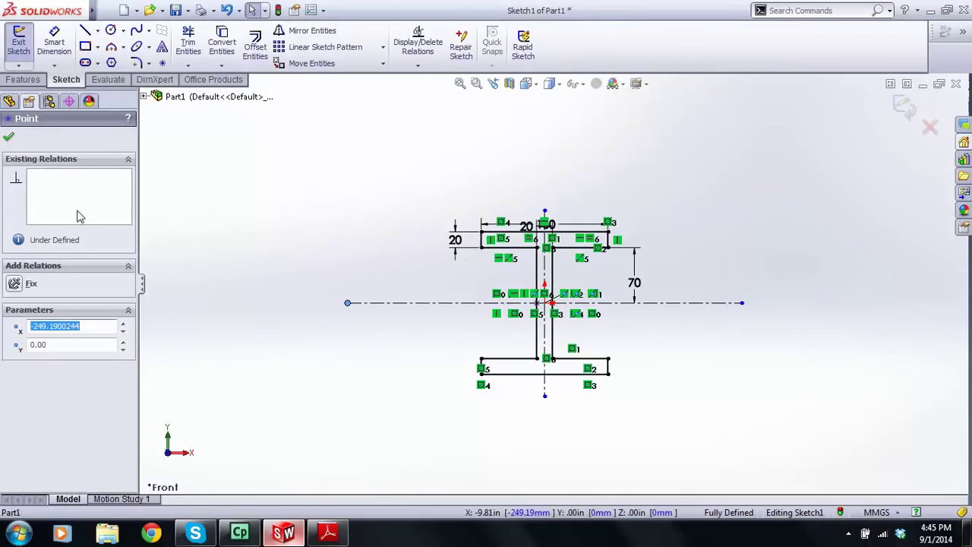
click(9, 137)
- Move the 160 mm flange width and 20 mm web thickness dimensions higher above the top flange so they are spaced apart
scroll(555, 336, down, 3)
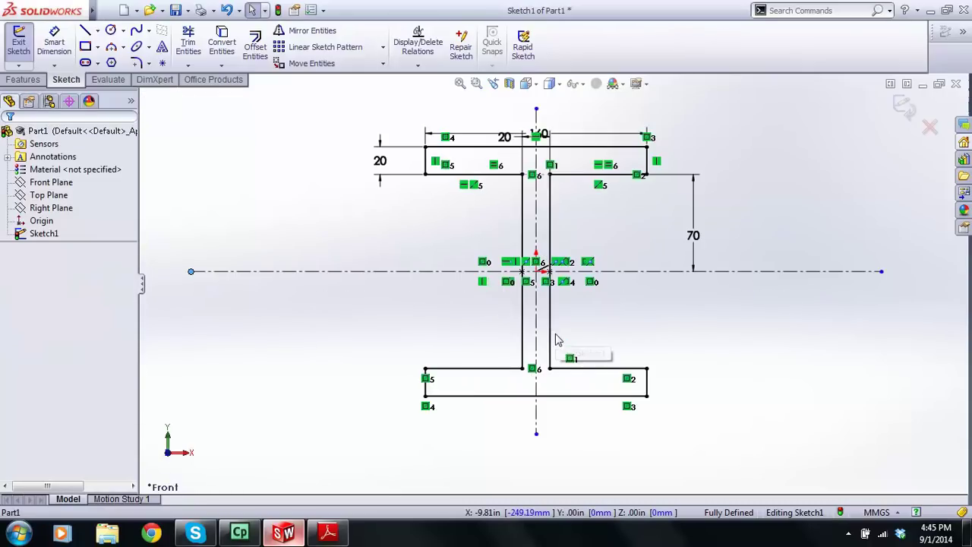
scroll(557, 331, up, 2)
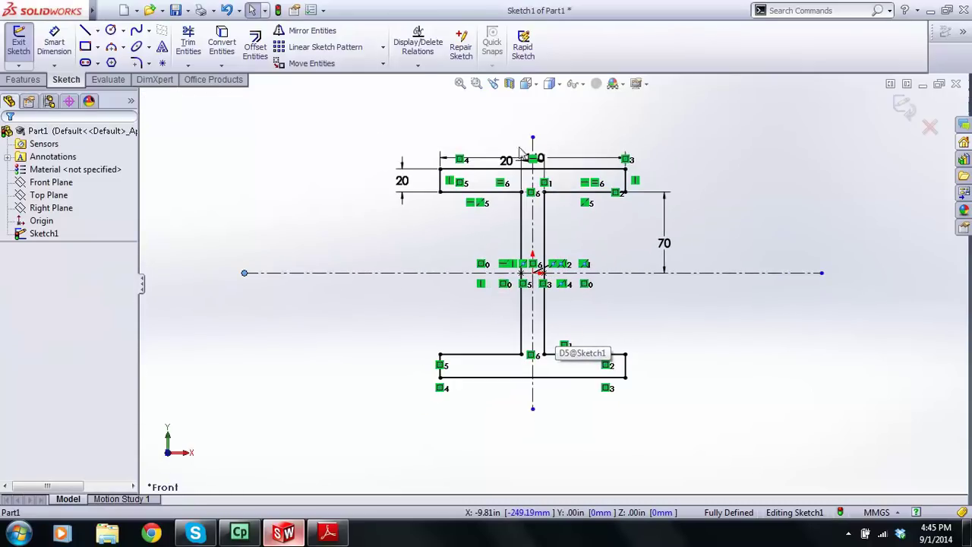
scroll(541, 161, down, 2)
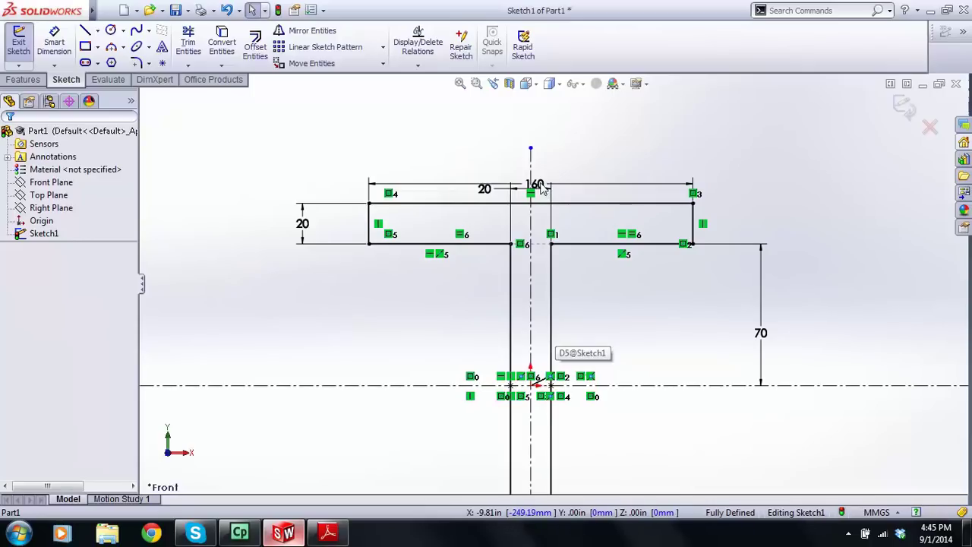
drag(534, 184, 536, 113)
drag(485, 188, 486, 136)
scroll(552, 284, up, 3)
scroll(586, 343, down, 2)
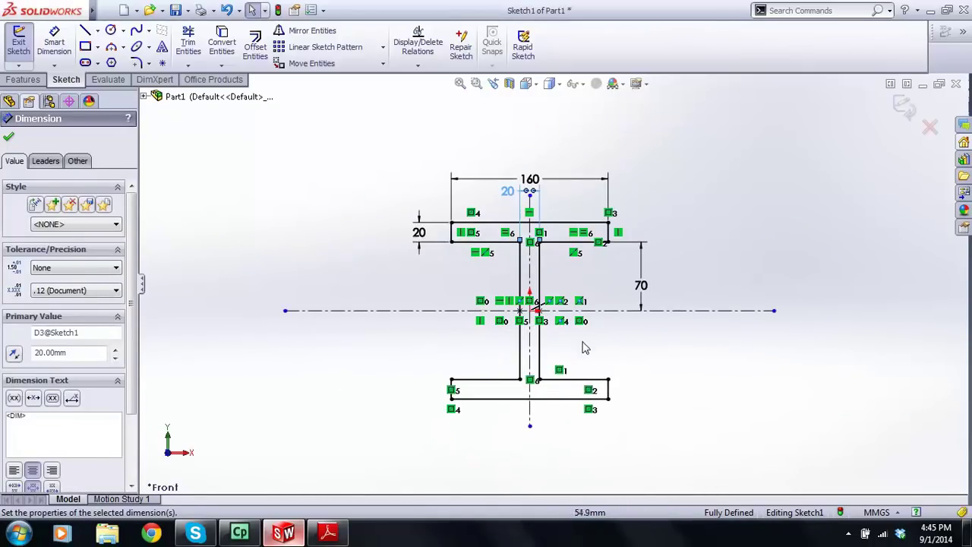
- Exit the completed I-beam sketch and close the part
click(904, 107)
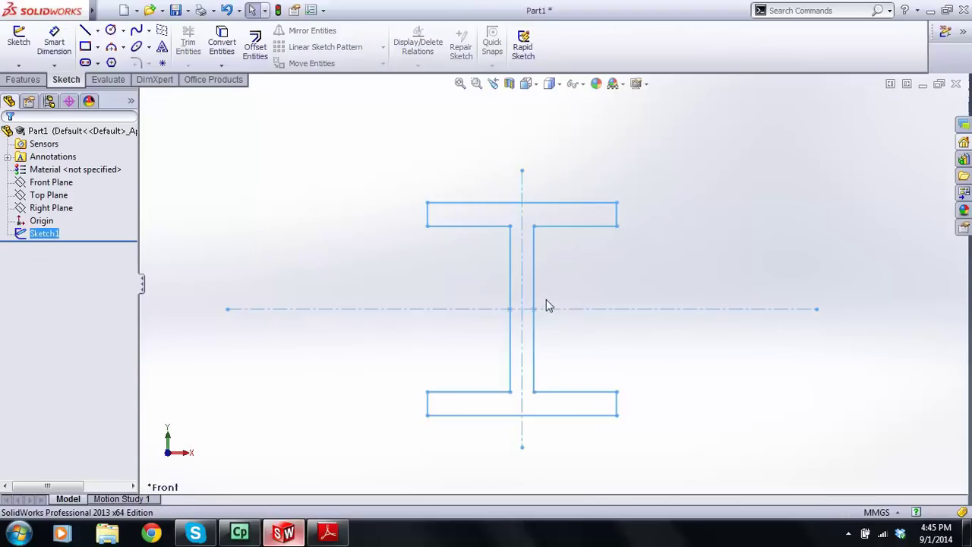
scroll(471, 230, up, 1)
scroll(555, 349, down, 2)
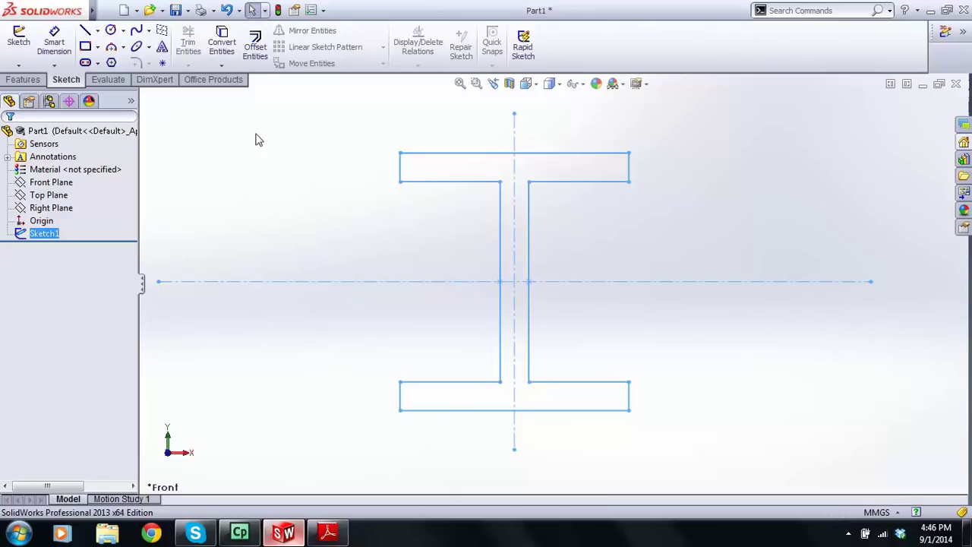
click(956, 83)
click(471, 292)
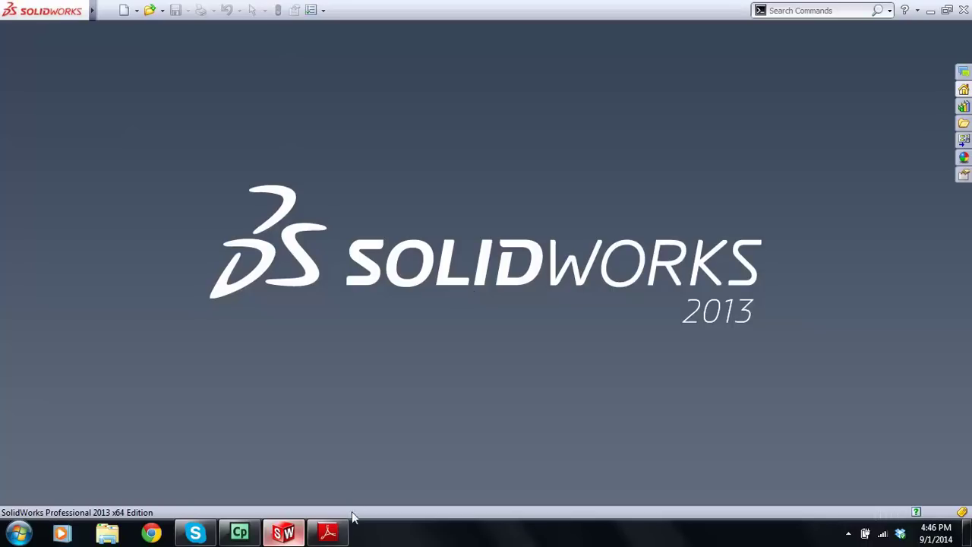
- Switch to the Lecture 2 Sketch Examples PDF in Adobe Reader and examine the Example 2 drawing and its dimensions
click(334, 532)
scroll(415, 293, down, 3)
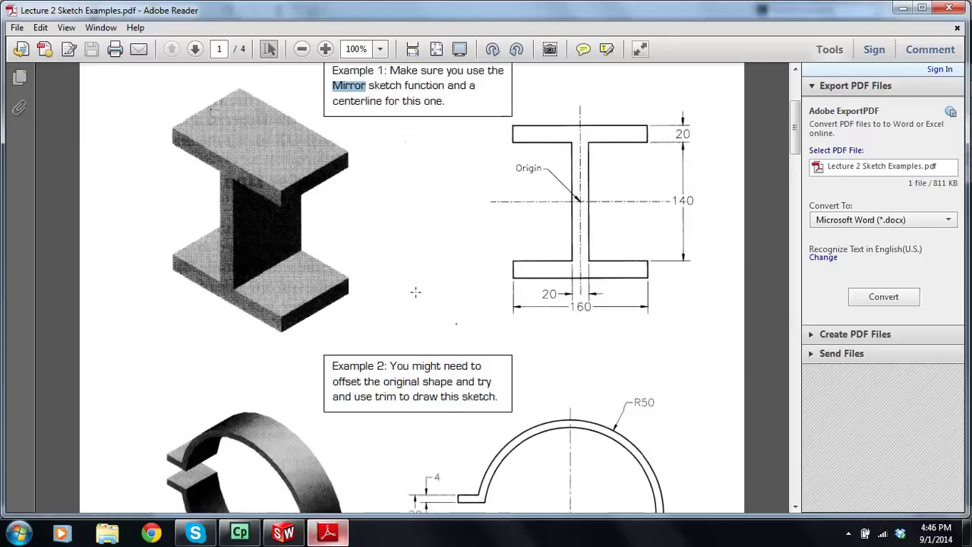
scroll(415, 293, down, 5)
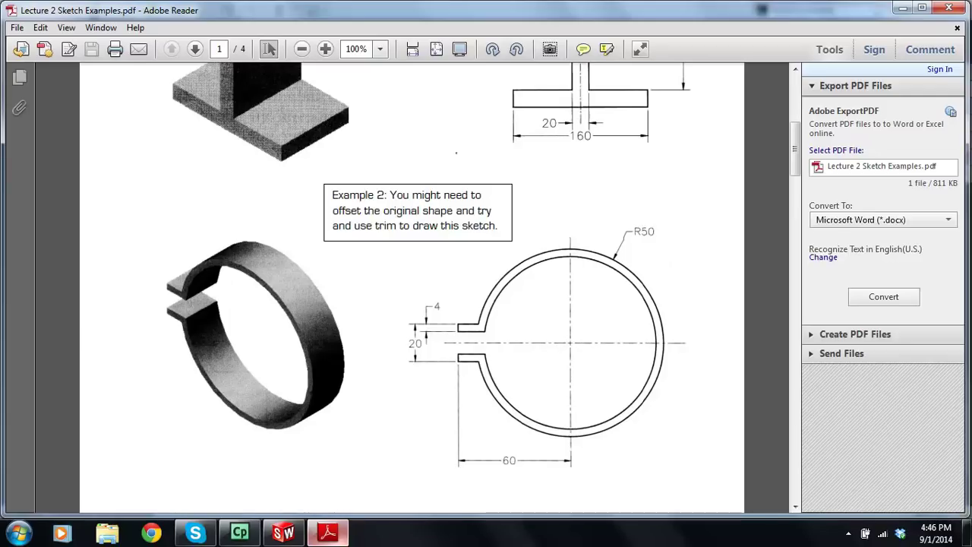
- Switch back to SolidWorks and create a new part document, dismissing the template warning
click(284, 533)
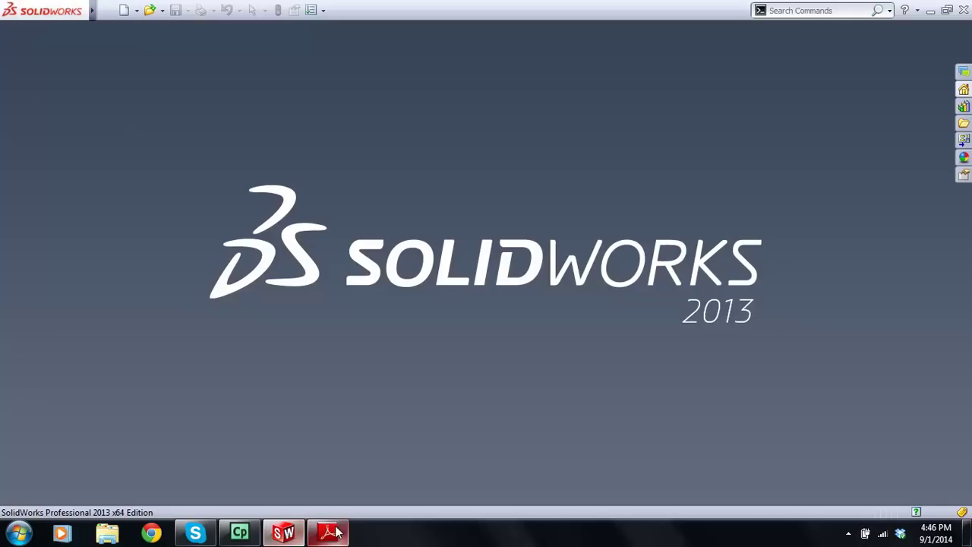
click(123, 9)
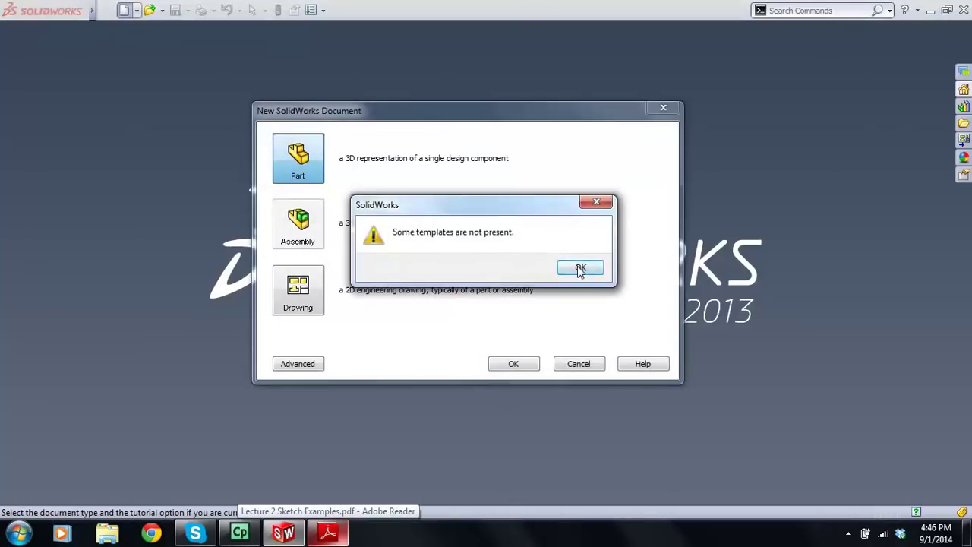
click(580, 268)
click(499, 366)
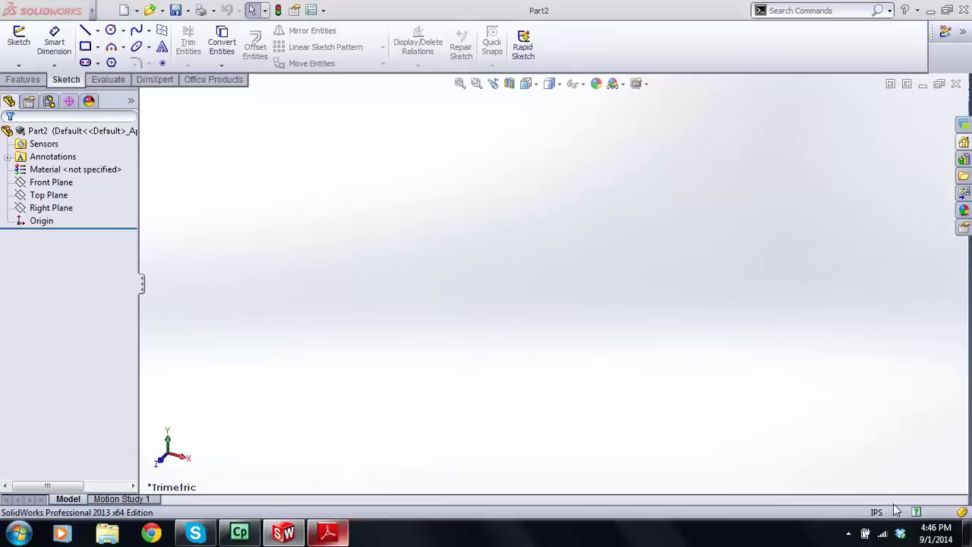
- Set the new part's units to MMGS and start a sketch on the Front Plane
click(895, 511)
click(862, 457)
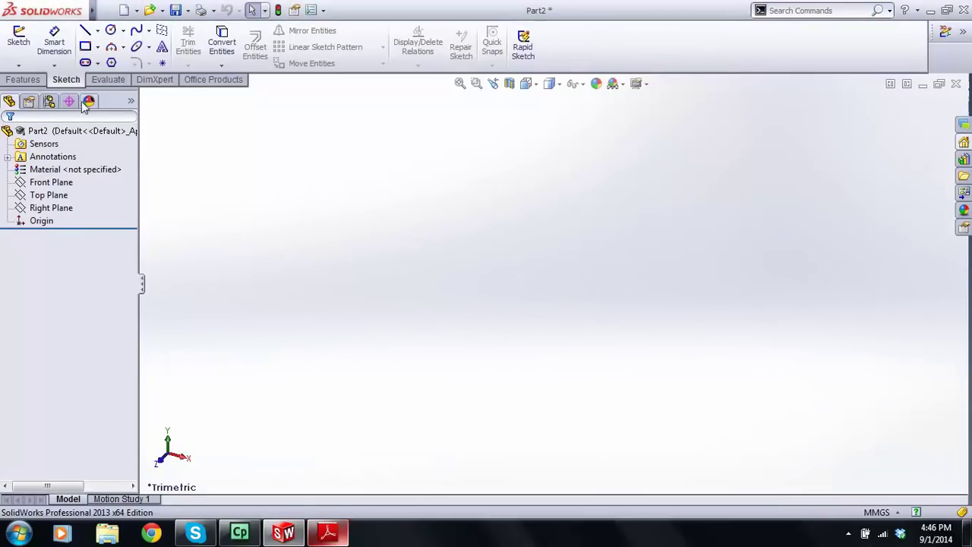
click(32, 38)
click(461, 178)
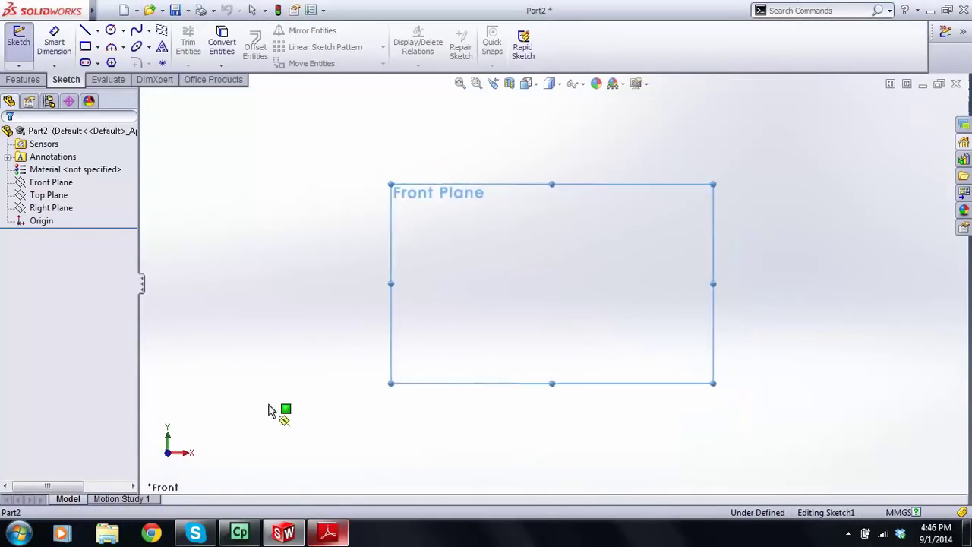
- Check the Example 2 drawing in the PDF, return to SolidWorks and sketch a vertical centerline passing through the origin
click(333, 534)
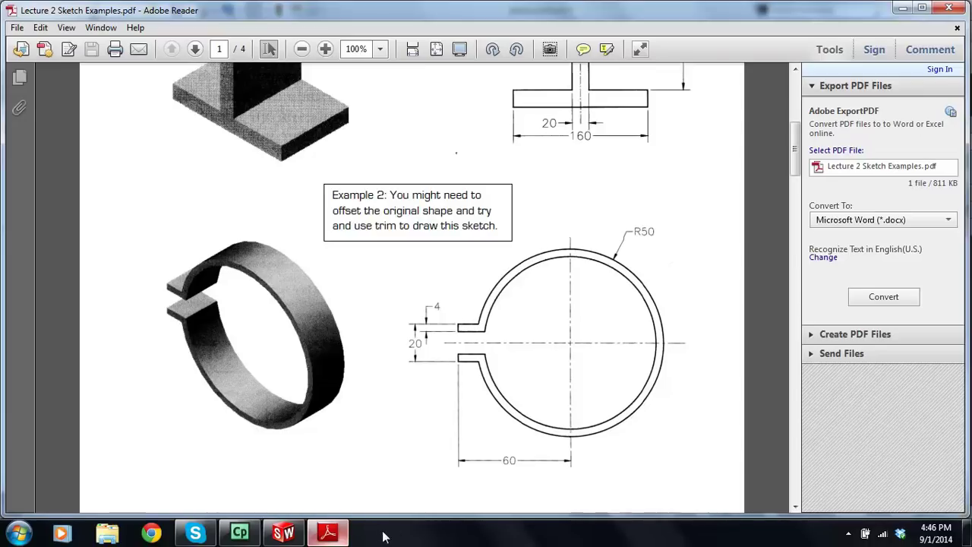
click(283, 532)
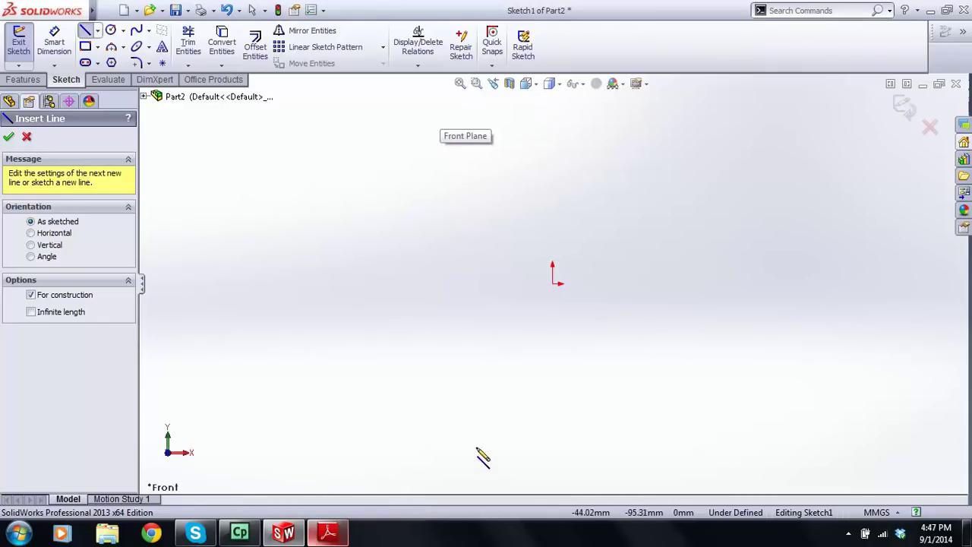
click(553, 284)
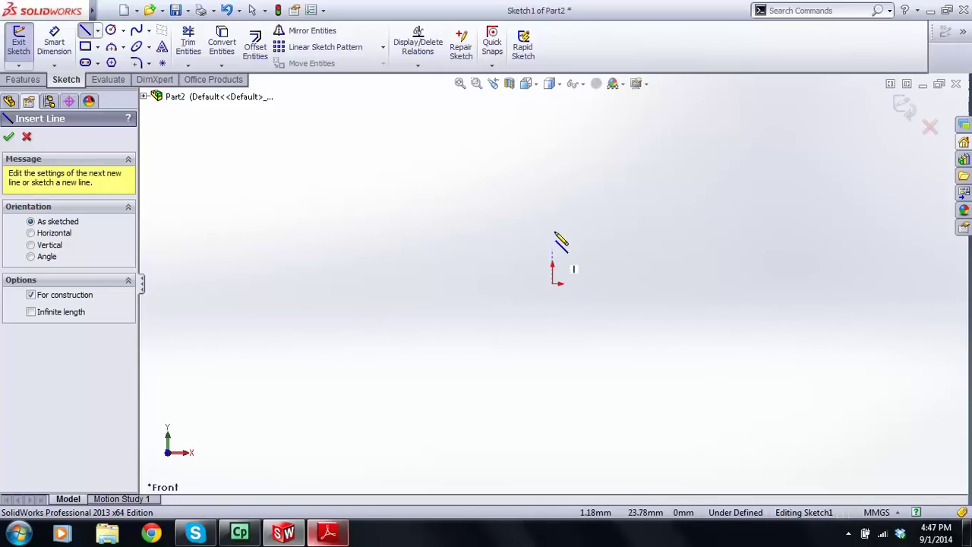
click(552, 99)
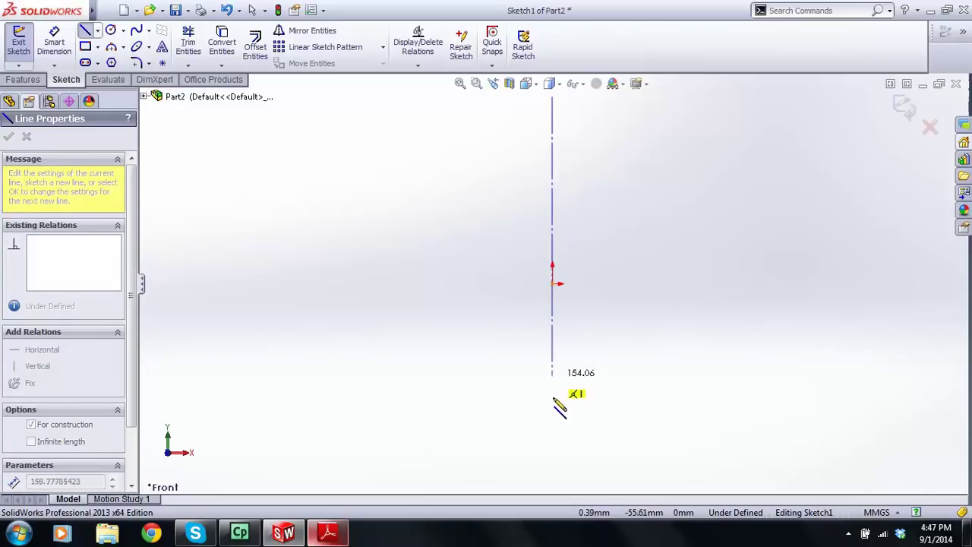
click(563, 439)
key(Escape)
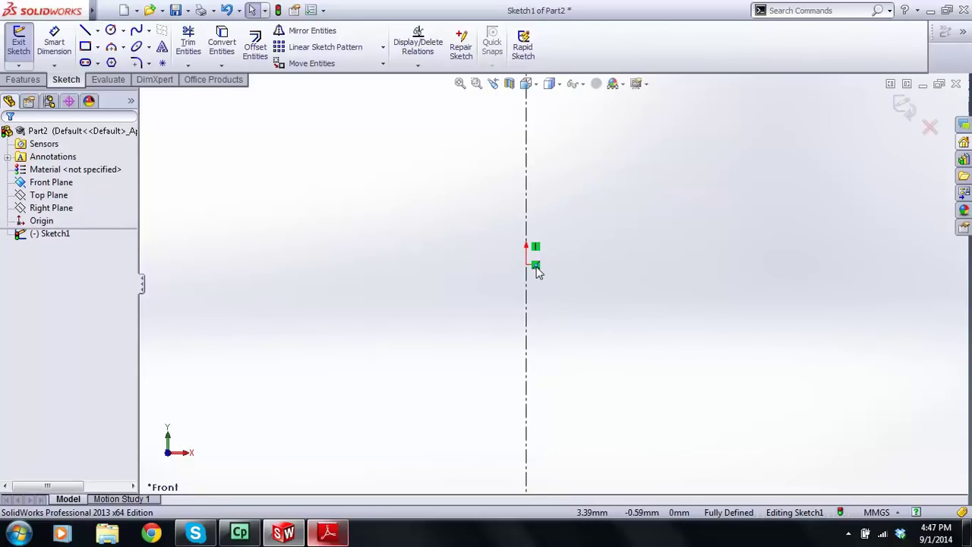
- Add a Midpoint relation between the vertical centerline and the origin so the line is centered on it
click(536, 266)
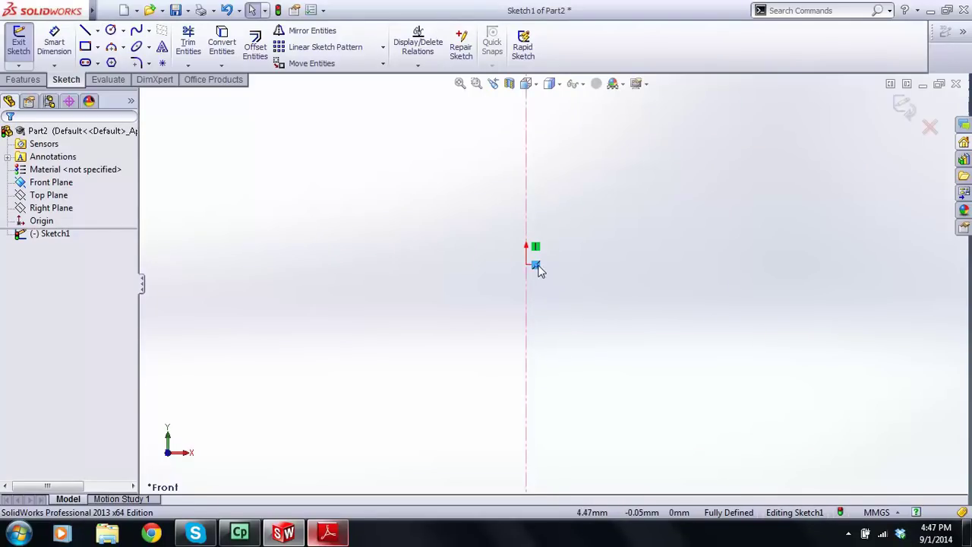
click(578, 298)
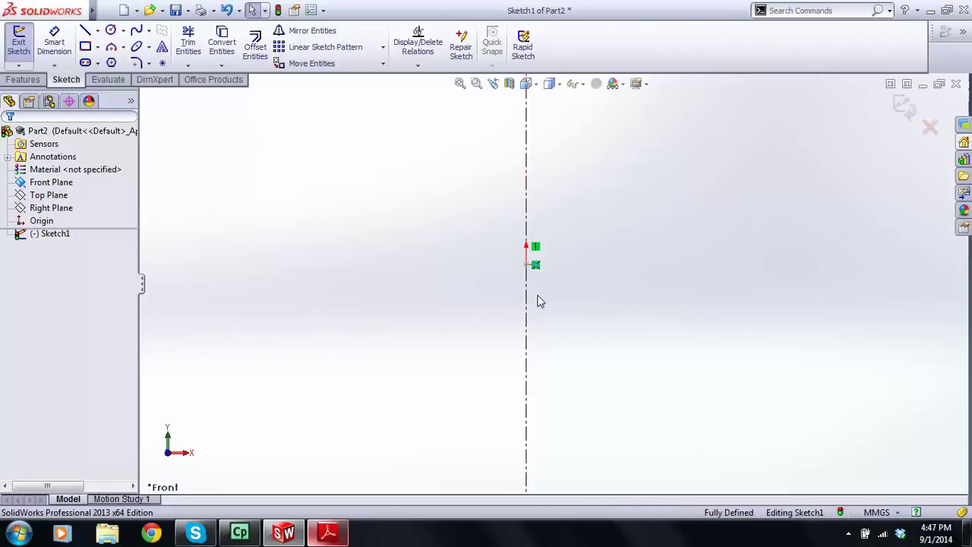
click(527, 307)
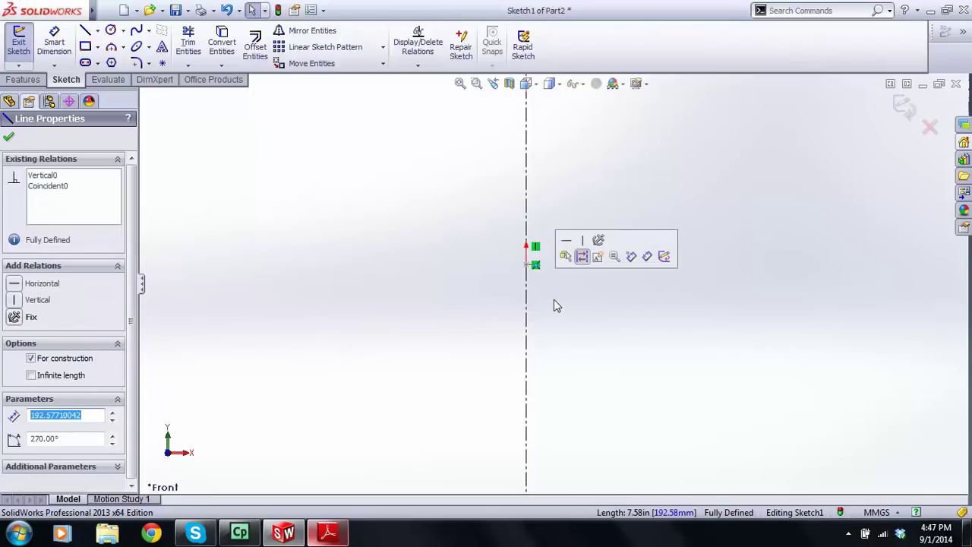
ctrl+click(526, 264)
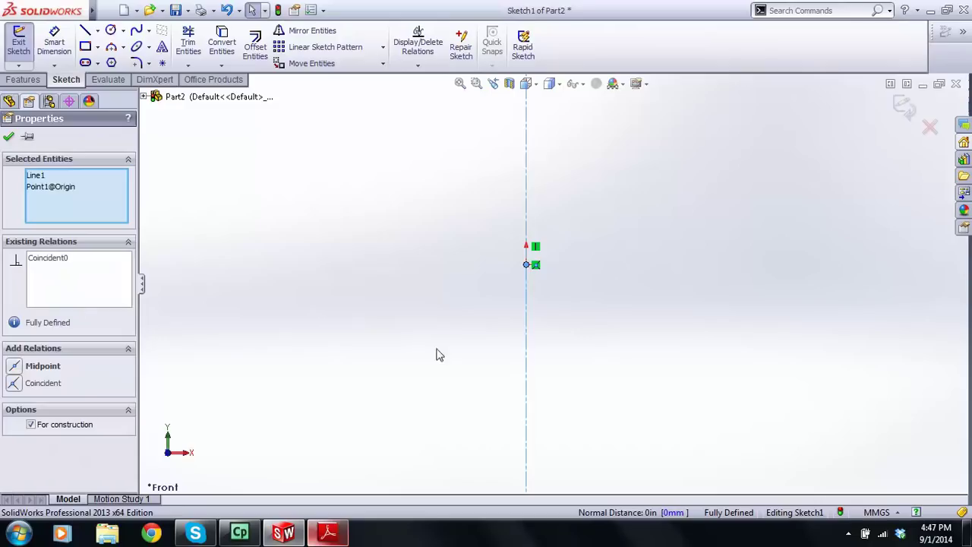
click(43, 368)
click(475, 268)
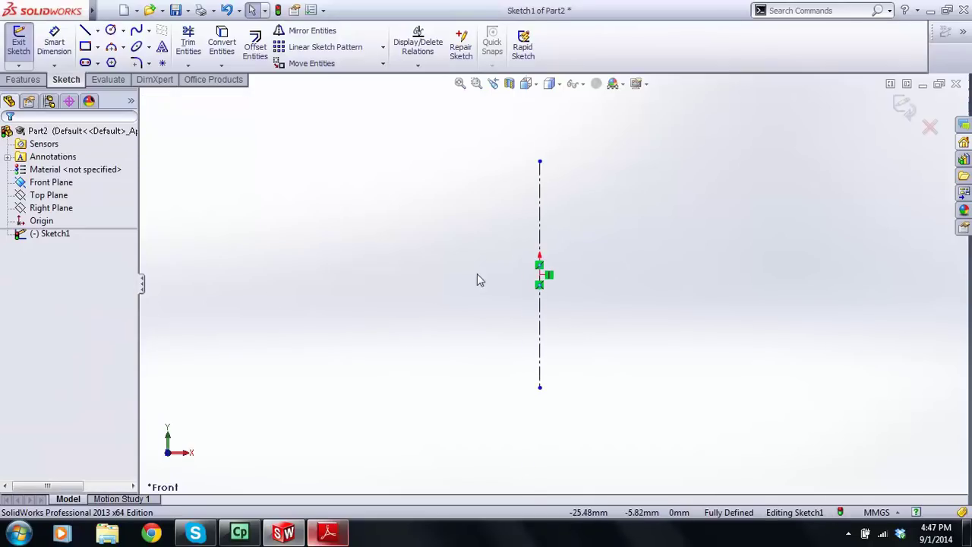
- Sketch a horizontal centerline about 347 mm long through the origin, crossing the vertical centerline
click(97, 30)
click(111, 61)
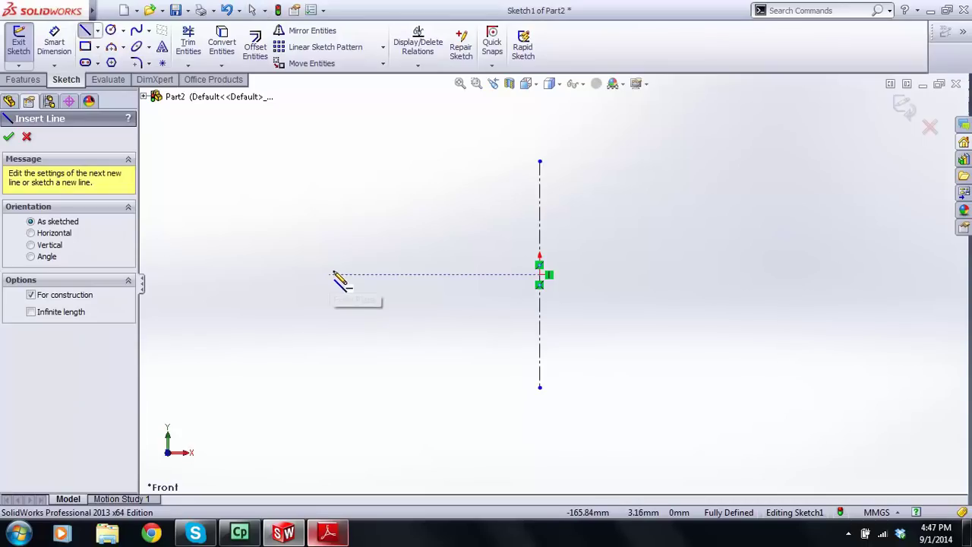
click(330, 275)
click(770, 274)
key(Escape)
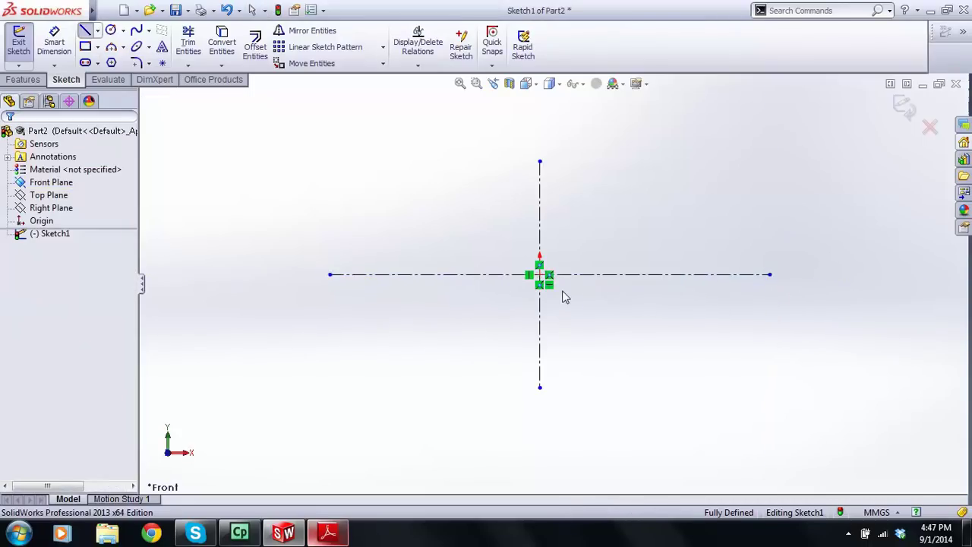
- Pull the right endpoint of the horizontal centerline inward, shortening the line to about 211 mm
scroll(563, 292, down, 3)
scroll(553, 280, down, 2)
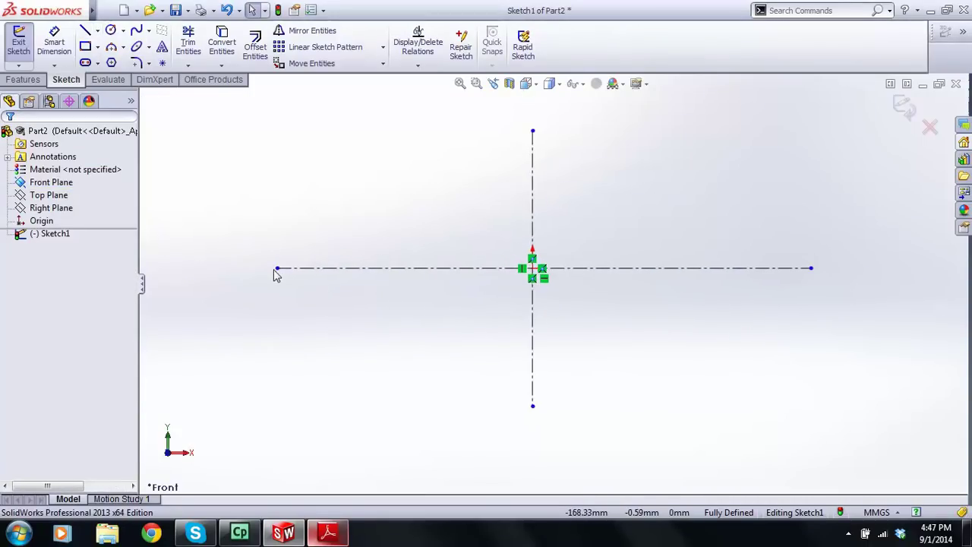
click(579, 268)
drag(554, 331, 533, 274)
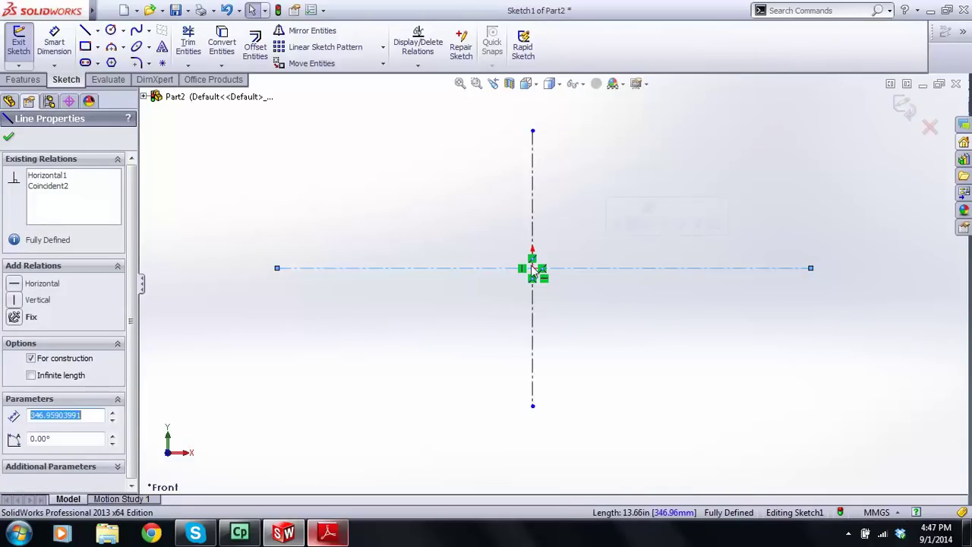
scroll(533, 276, down, 1)
drag(870, 273, 619, 272)
click(608, 341)
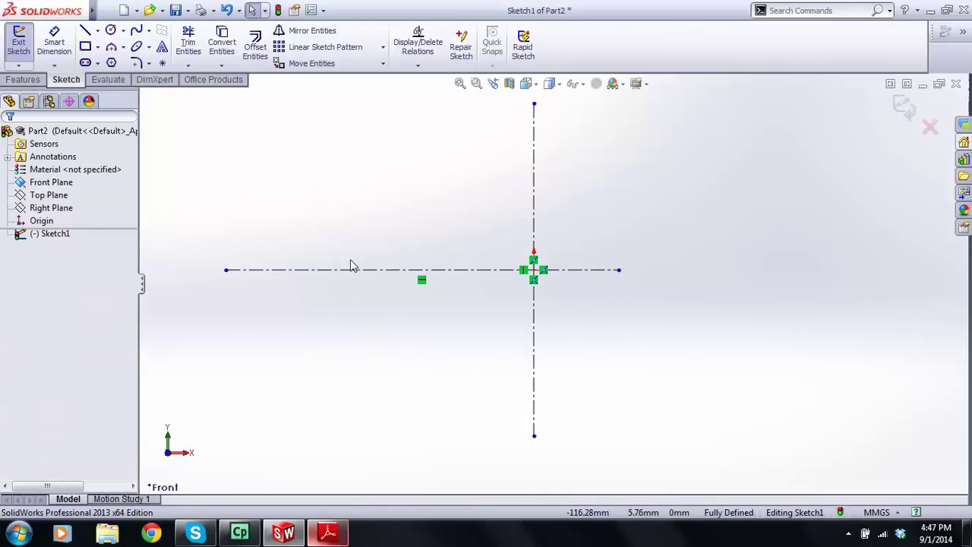
- Add a Midpoint relation between the horizontal centerline and the origin
click(408, 275)
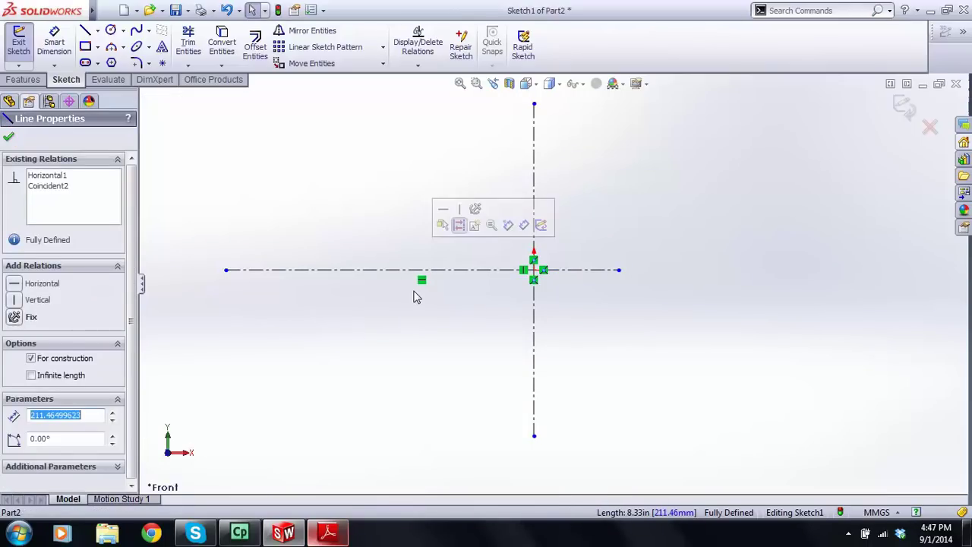
ctrl+click(534, 271)
click(14, 366)
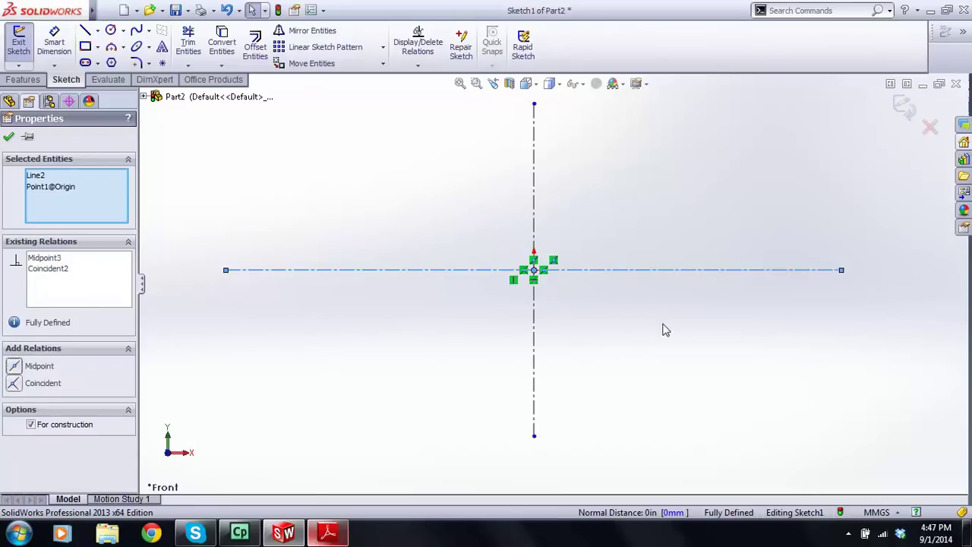
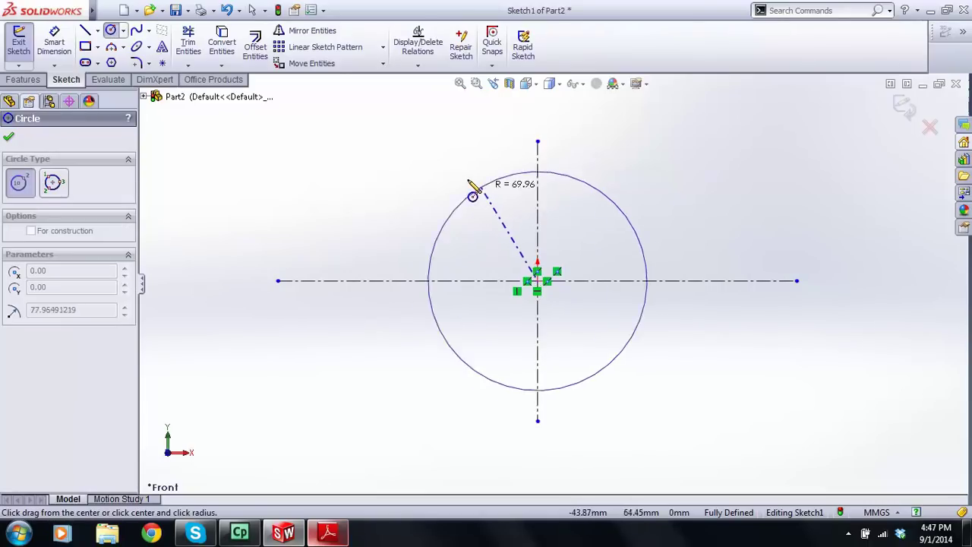
- Sketch a circle about 164 mm in diameter centered on the origin
click(450, 192)
key(Escape)
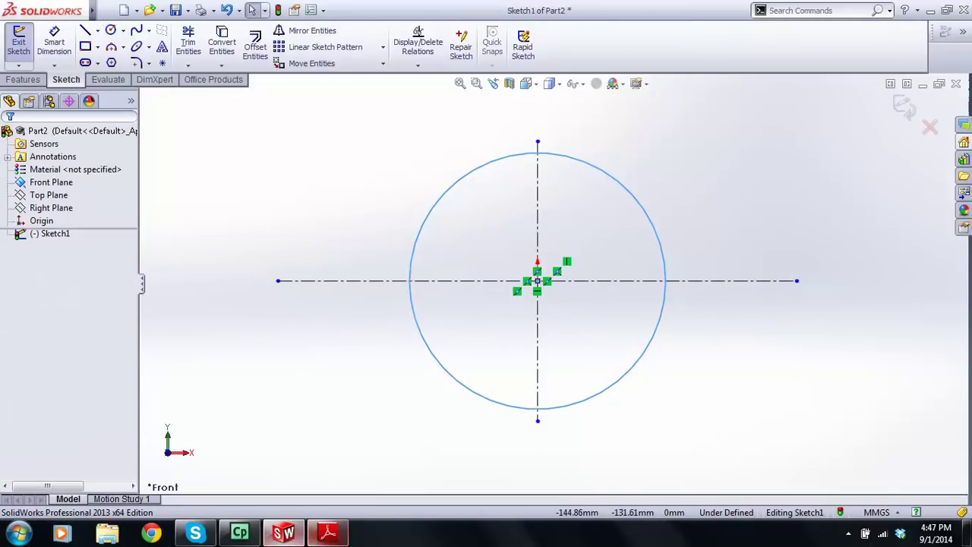
click(323, 536)
click(323, 536)
- Add a Smart Dimension for the circle's diameter, placing it above and to the right of the circle and keeping the drawn size
click(61, 50)
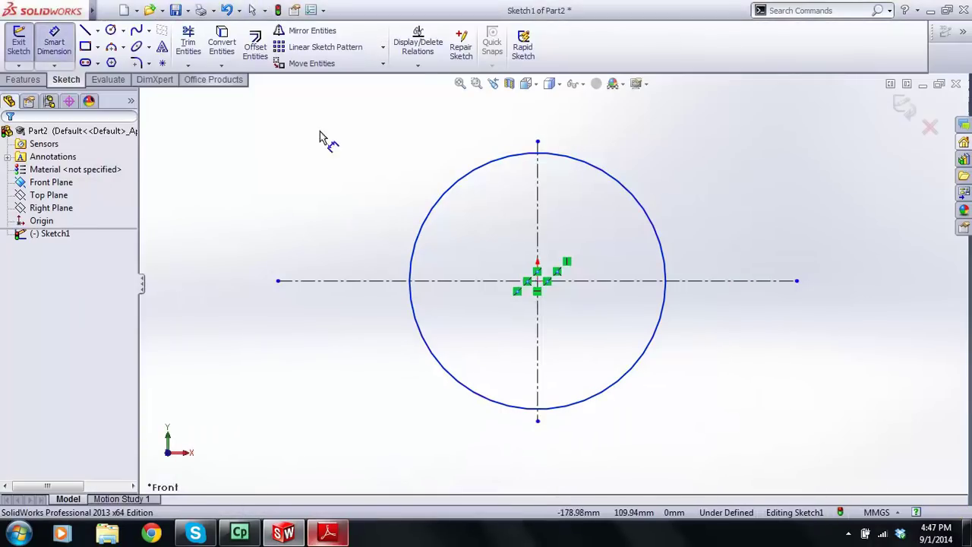
click(608, 176)
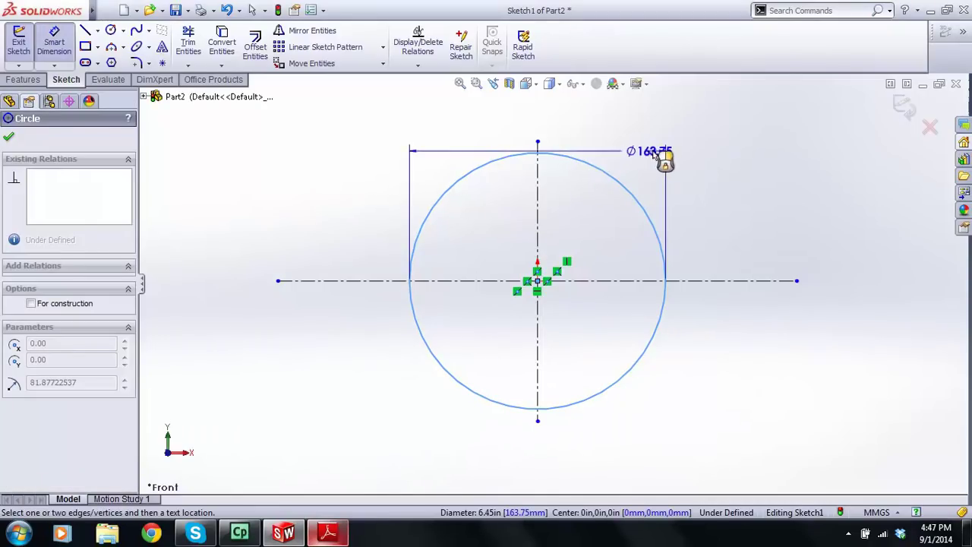
click(692, 186)
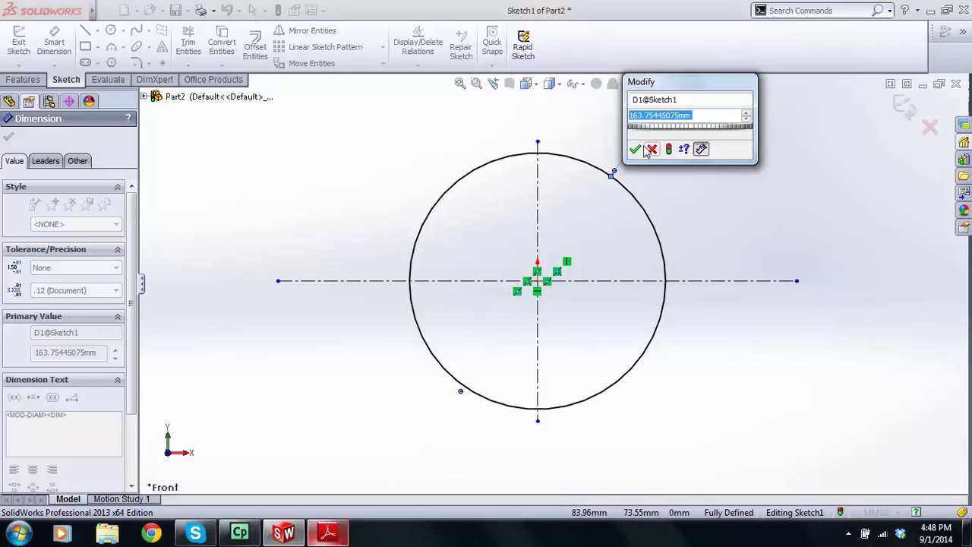
drag(642, 91, 842, 101)
click(841, 158)
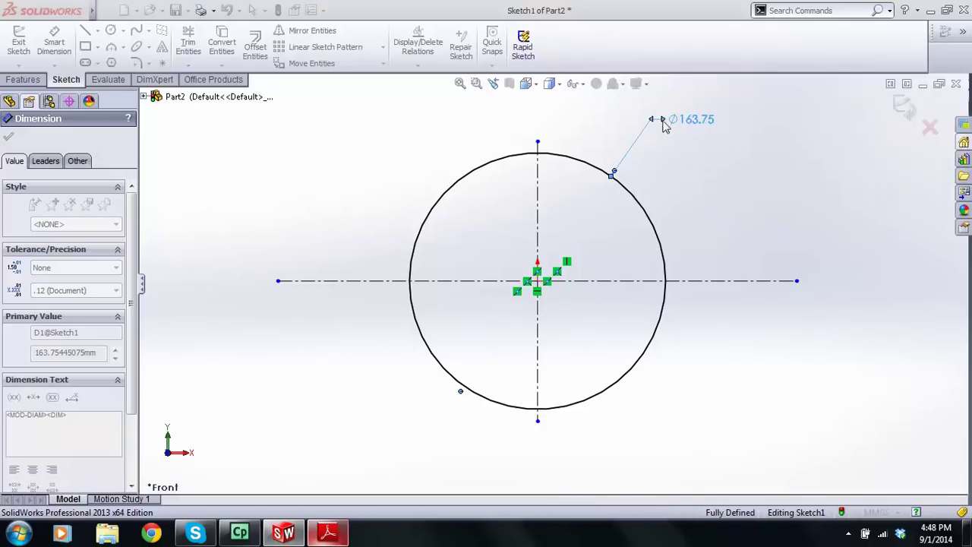
click(676, 133)
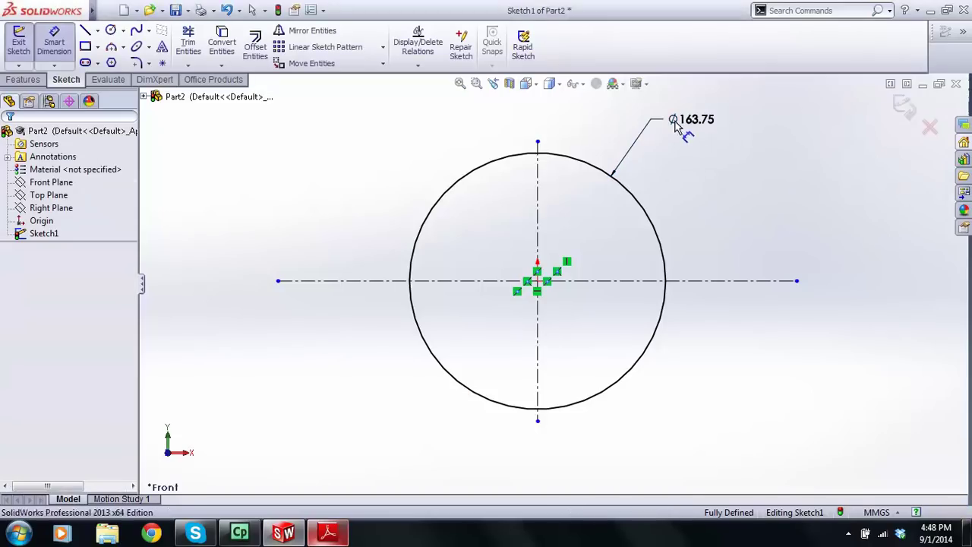
- Sketch a smaller concentric circle with a radius of about 54 mm inside the dimensioned circle
click(110, 30)
drag(538, 280, 547, 165)
scroll(537, 280, down, 2)
key(Escape)
key(Escape)
- Trim the inner circle with Power trim so that only its upper-right quarter arc remains
click(200, 44)
click(188, 42)
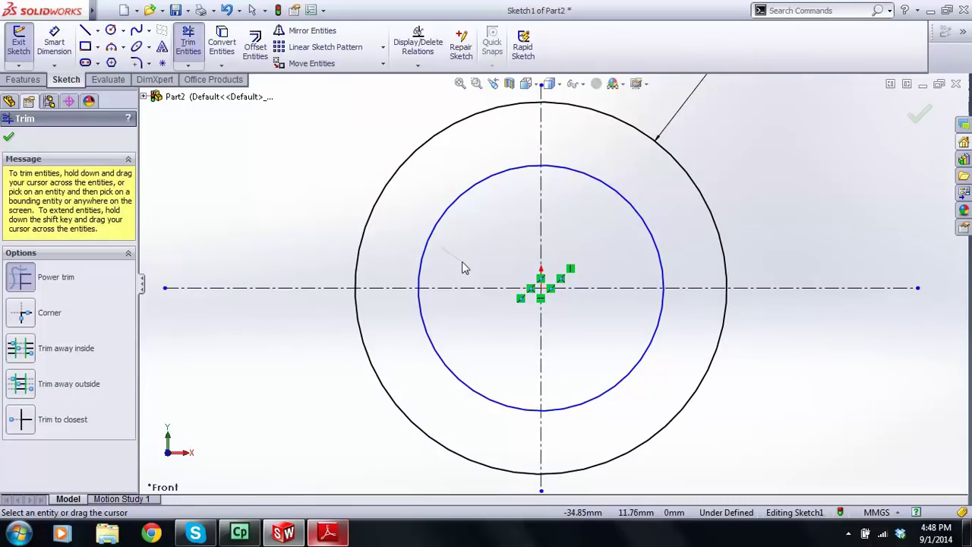
mouse_move(456, 362)
mouse_down()
mouse_move(445, 235)
mouse_move(429, 199)
mouse_up()
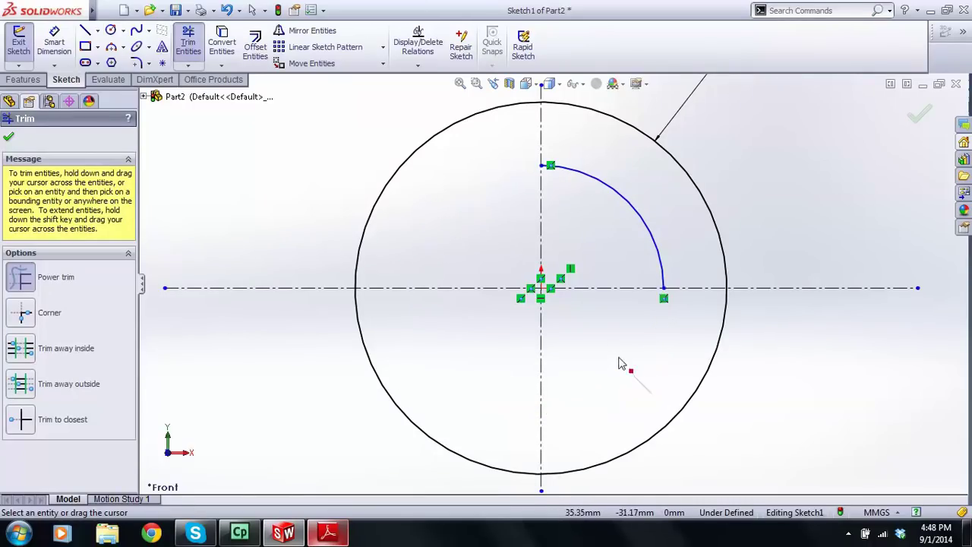
drag(622, 366, 619, 360)
key(Escape)
key(f)
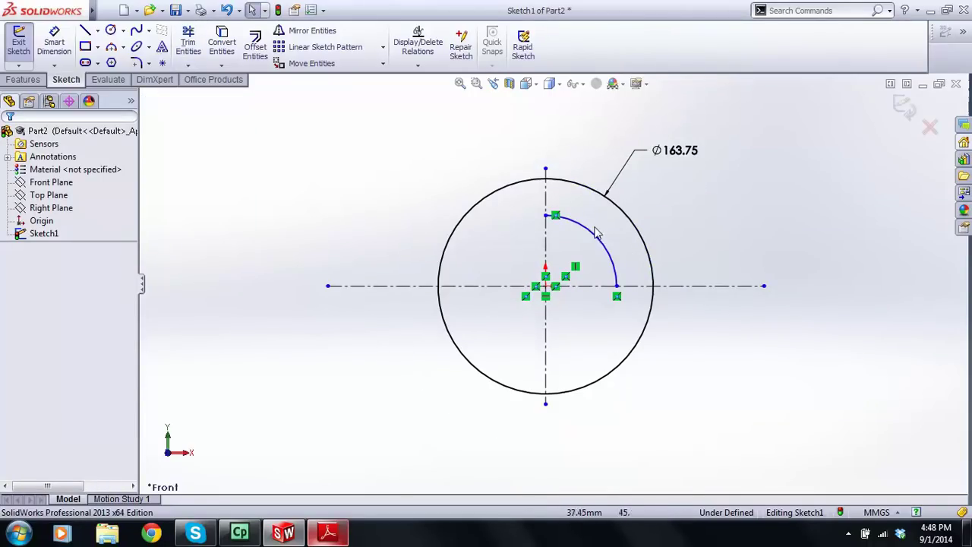
- Add a radius dimension to the quarter arc, placing it outside the large circle
scroll(598, 233, down, 3)
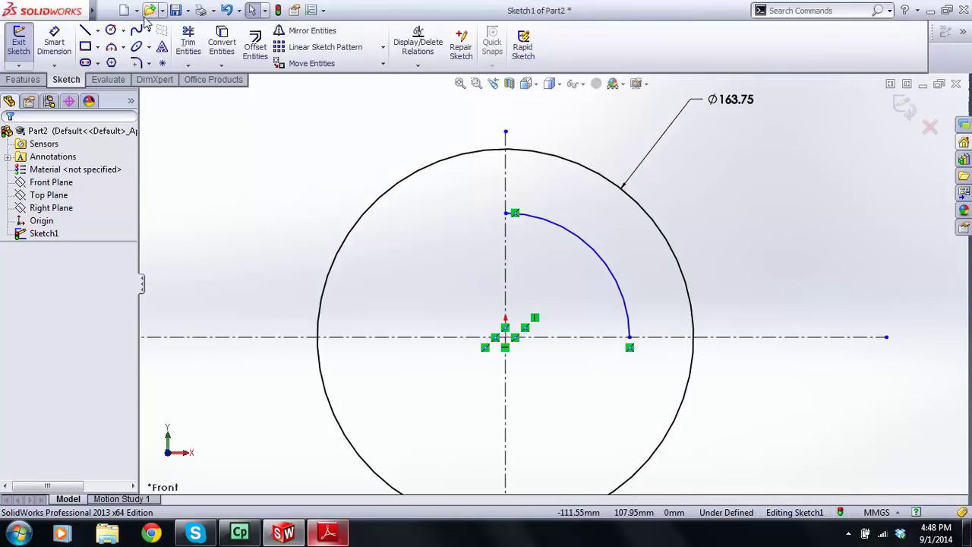
click(54, 42)
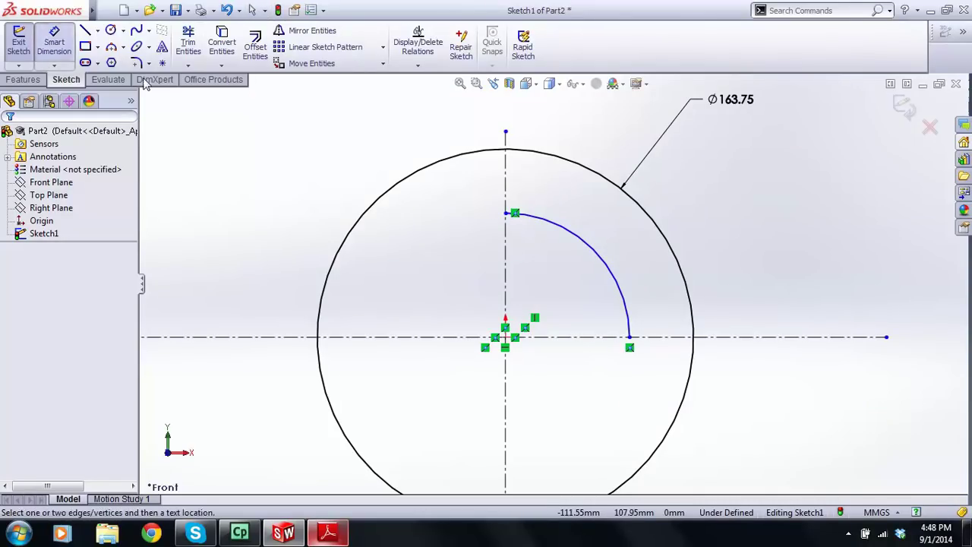
click(597, 261)
click(763, 214)
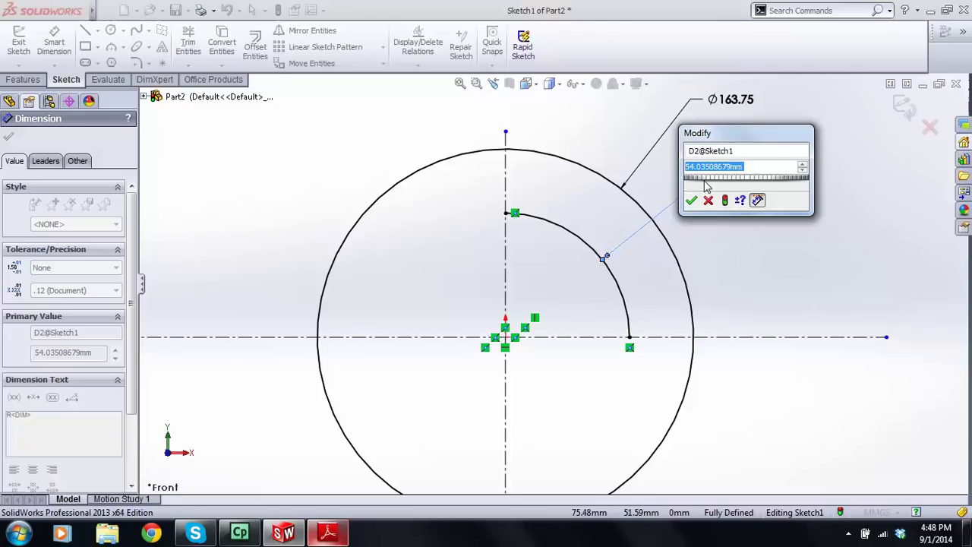
click(707, 201)
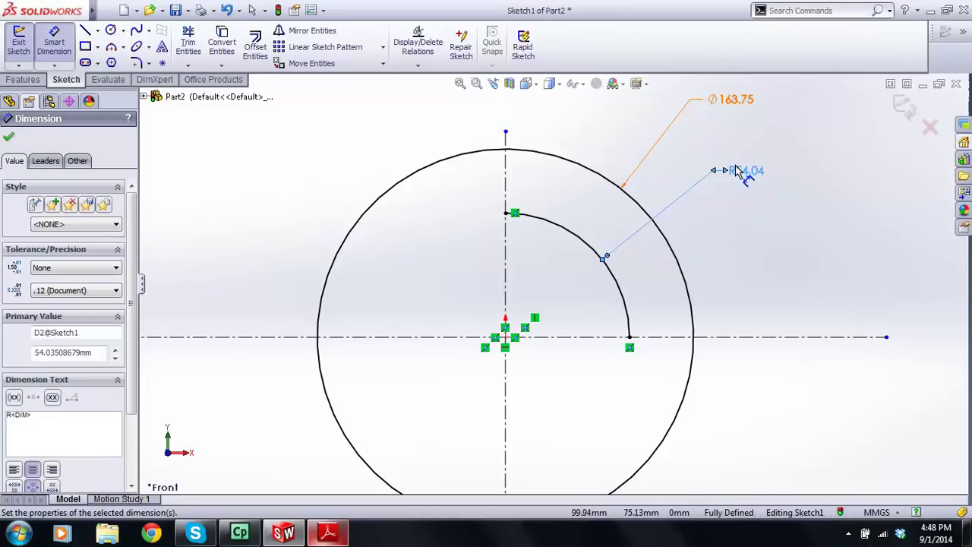
- Delete the quarter arc and its radius dimension, keeping the large circle
key(Delete)
click(574, 237)
key(Delete)
key(Escape)
- Check the Example 2 radius in the PDF, return to SolidWorks and set the circle's diameter to 100 mm
click(333, 532)
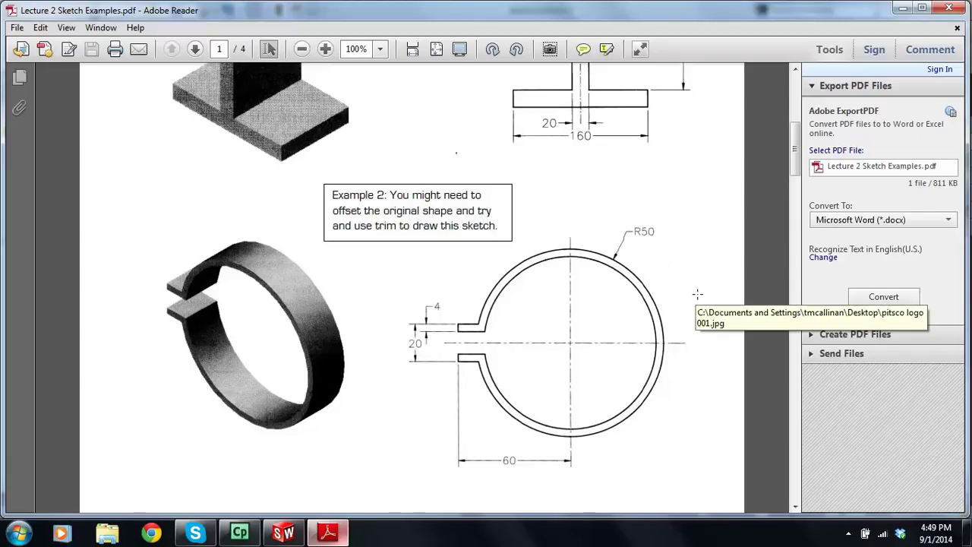
click(283, 532)
double_click(743, 101)
text(100)
key(Return)
key(Escape)
scroll(469, 423, down, 1)
scroll(423, 311, up, 1)
scroll(372, 409, down, 1)
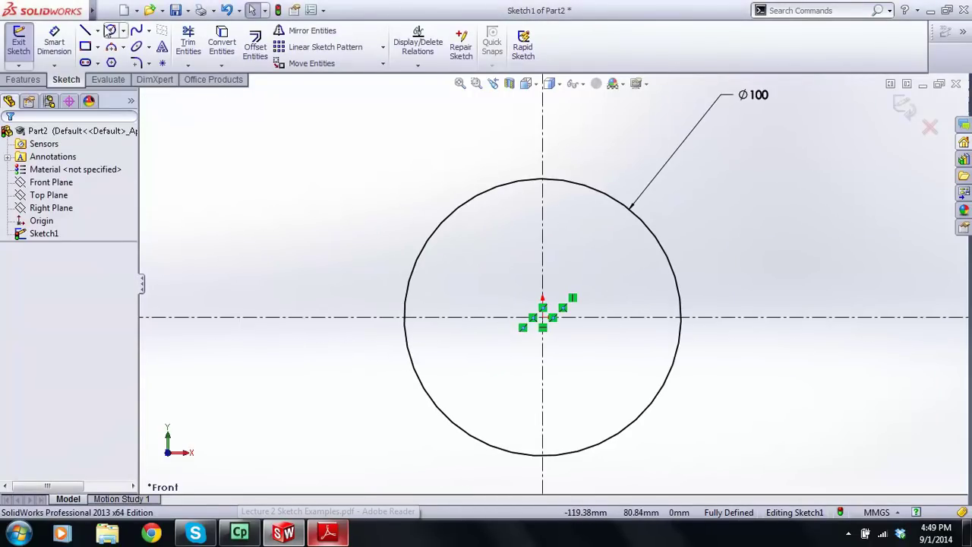
- Check the Example 2 clamp in the PDF, return to SolidWorks and sketch a horizontal line ending on the circle's upper-left edge
click(85, 30)
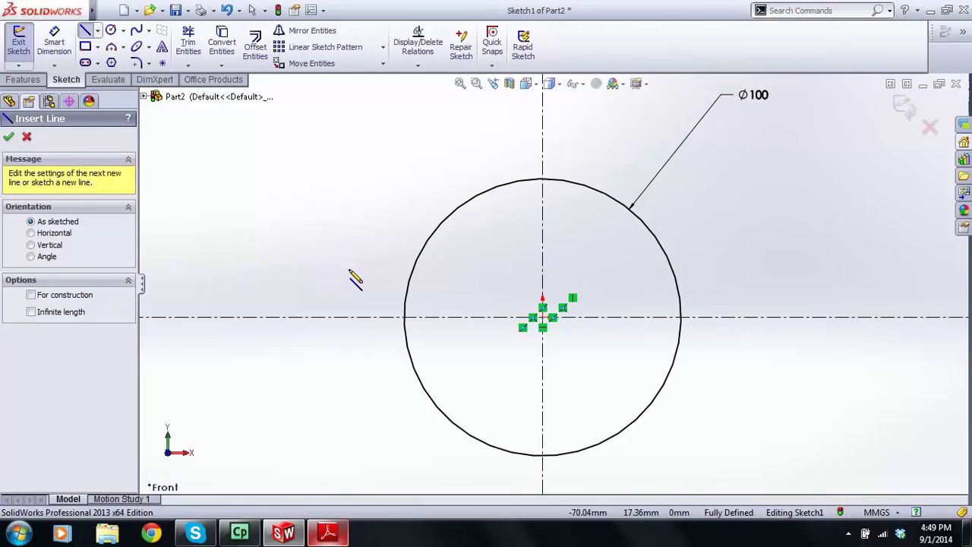
click(328, 533)
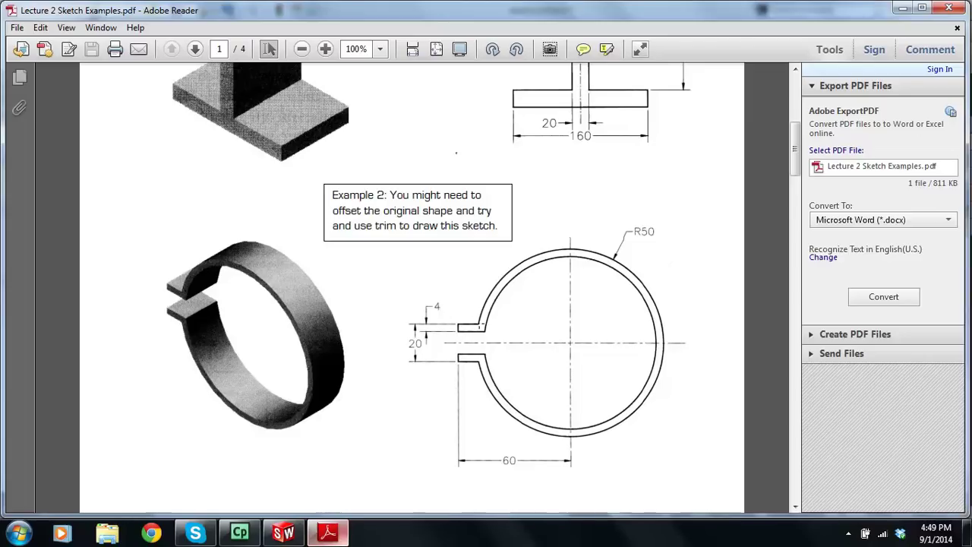
click(284, 532)
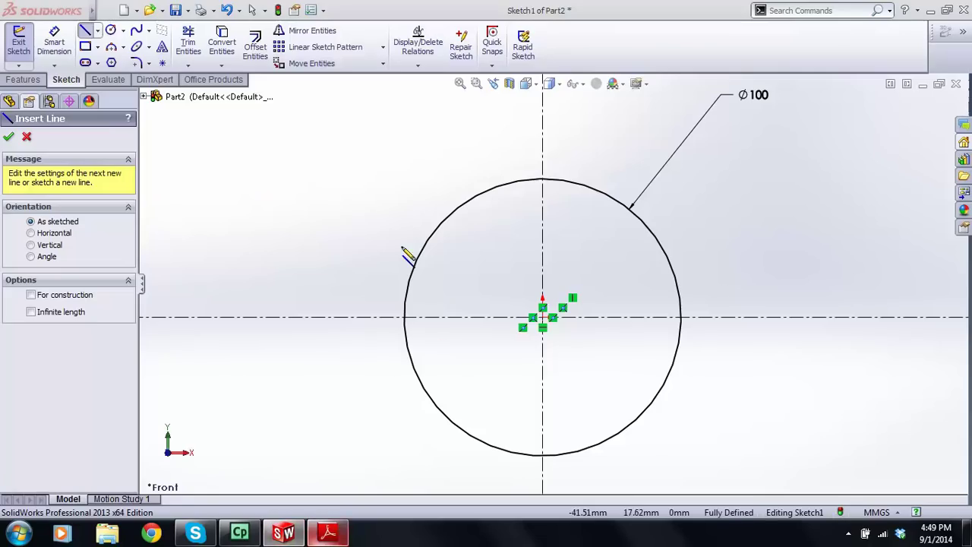
click(343, 269)
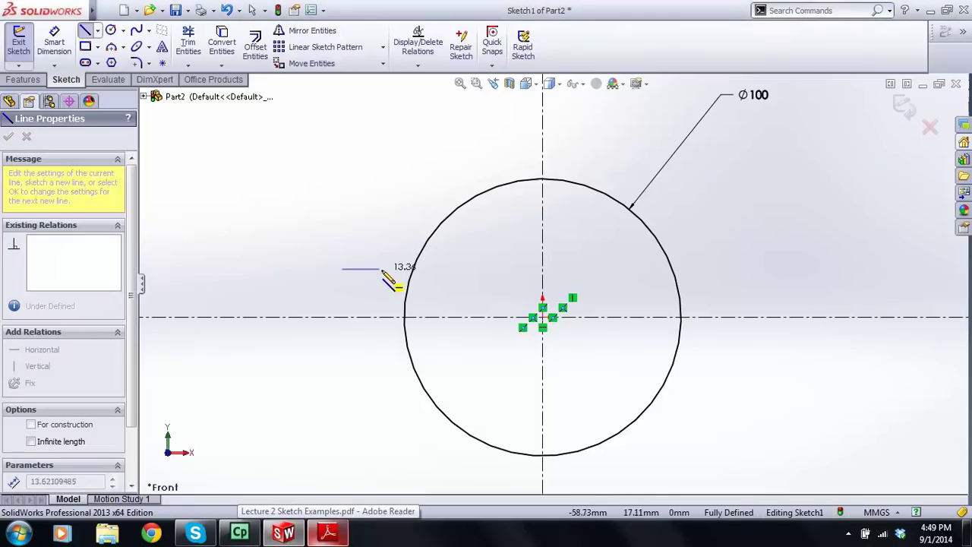
click(414, 269)
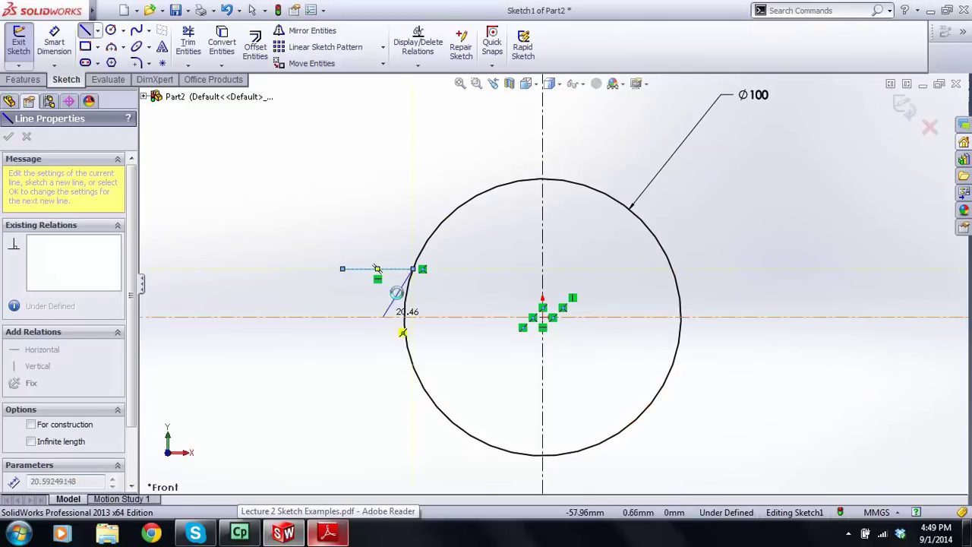
key(Escape)
scroll(405, 279, down, 2)
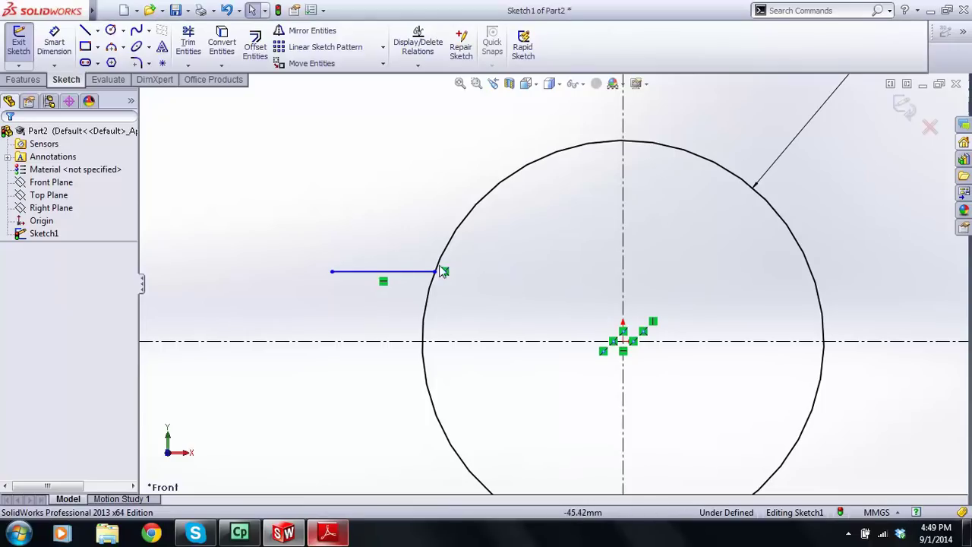
- Check the new line's horizontal relation and test how the line moves along the circle
click(384, 281)
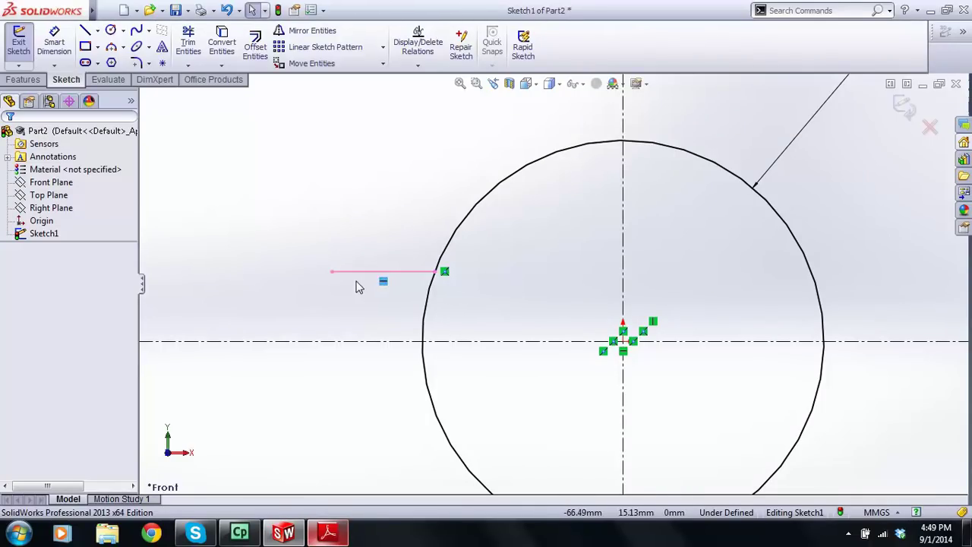
key(Escape)
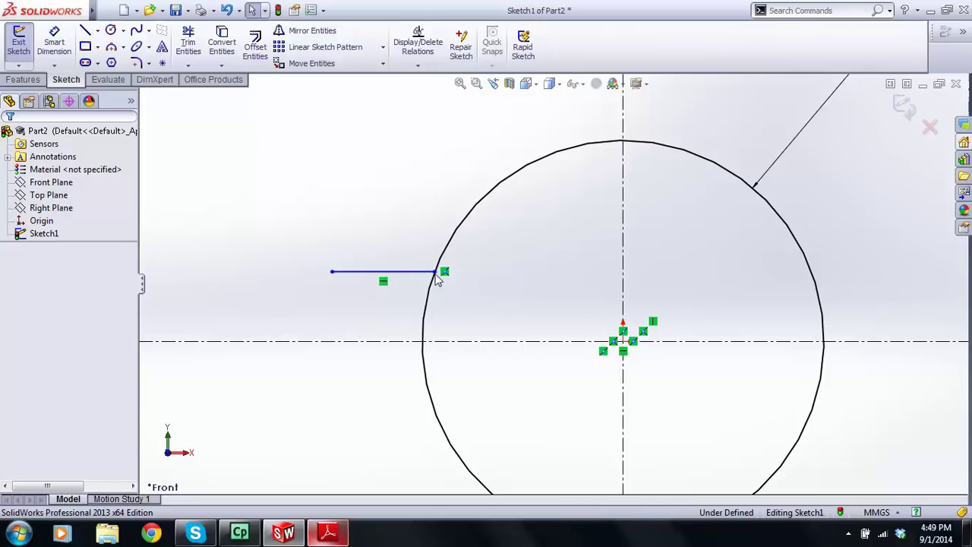
mouse_move(400, 275)
mouse_down()
mouse_move(423, 150)
mouse_move(456, 154)
mouse_move(393, 200)
mouse_move(373, 400)
mouse_move(367, 277)
mouse_up()
scroll(433, 283, up, 2)
scroll(435, 383, down, 1)
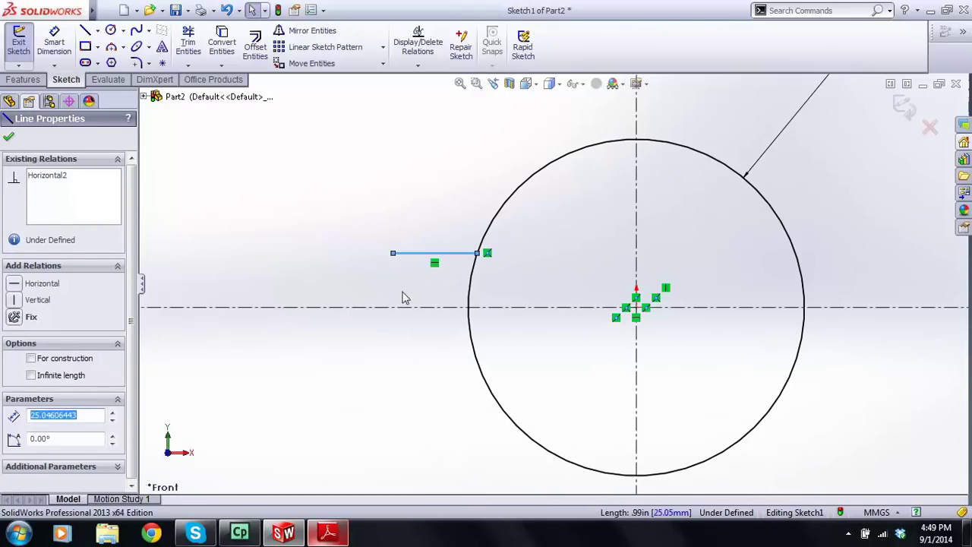
- Sketch a second horizontal line about 24 mm long below the centerline, aligned with the upper line's outer end and ending on the circle
click(85, 29)
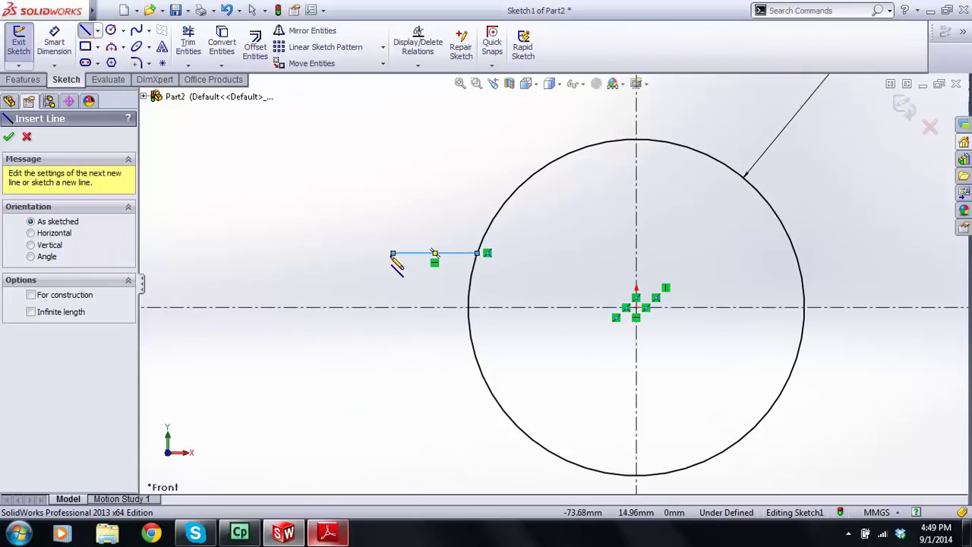
click(393, 354)
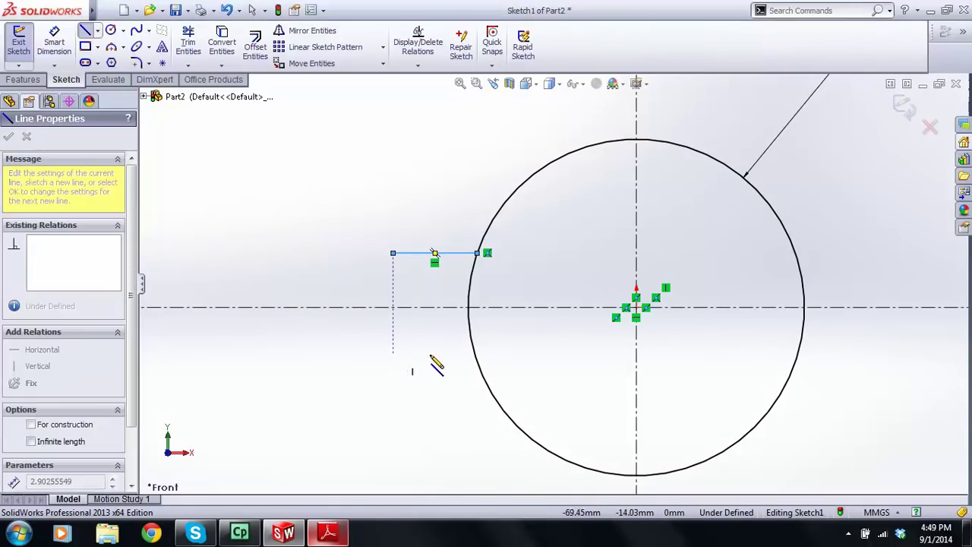
double_click(475, 354)
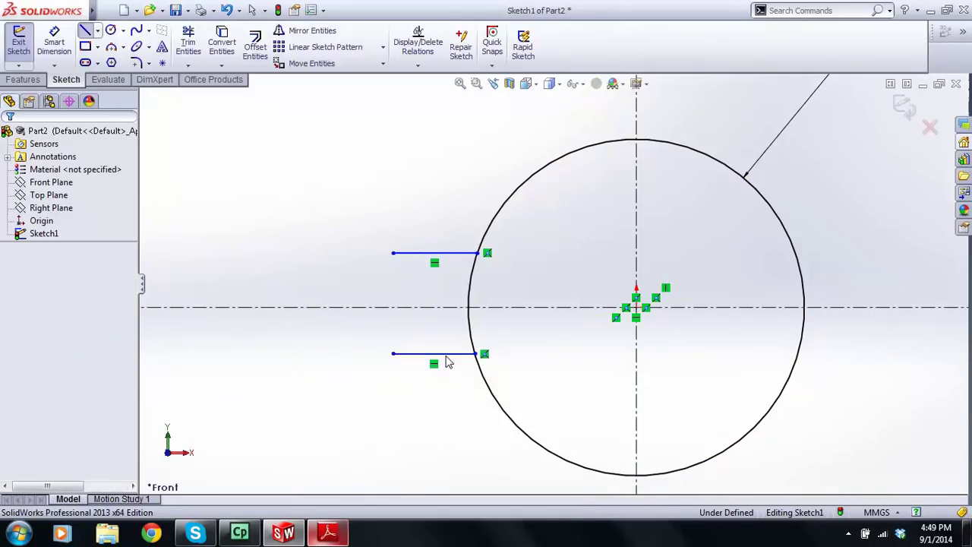
key(Escape)
mouse_move(445, 353)
mouse_down()
mouse_move(448, 367)
mouse_move(441, 357)
mouse_up()
key(Escape)
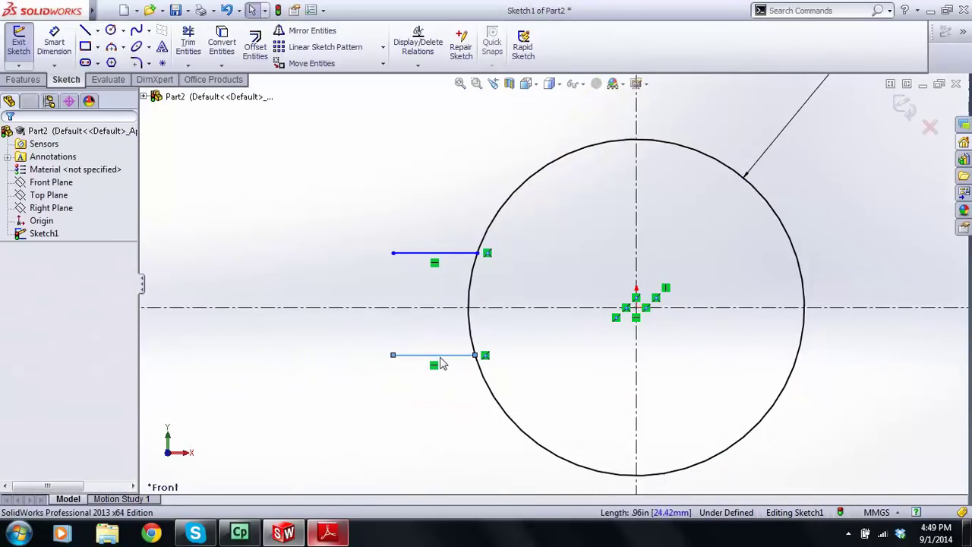
- Check the gap dimension in the PDF, return to SolidWorks and dimension the distance between the two horizontal lines as 20 mm
click(328, 533)
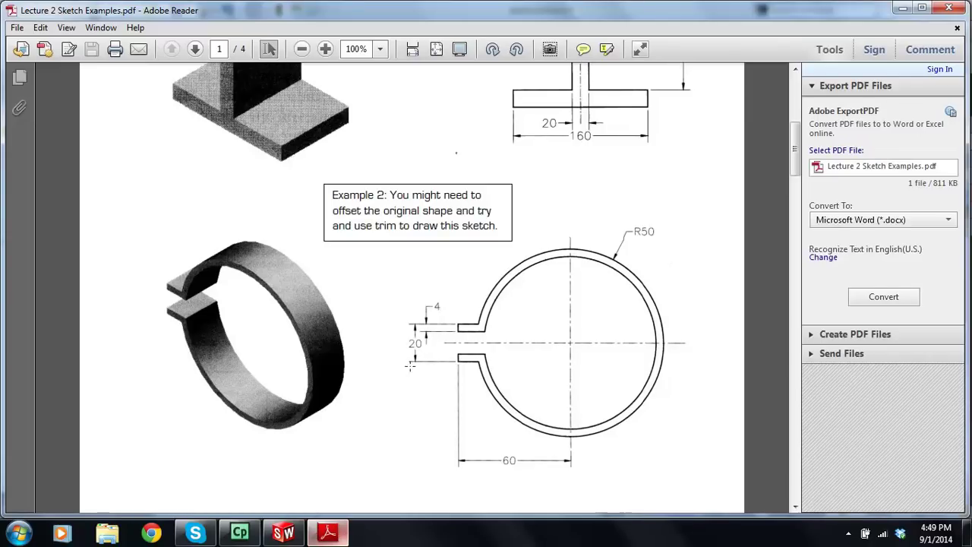
click(283, 533)
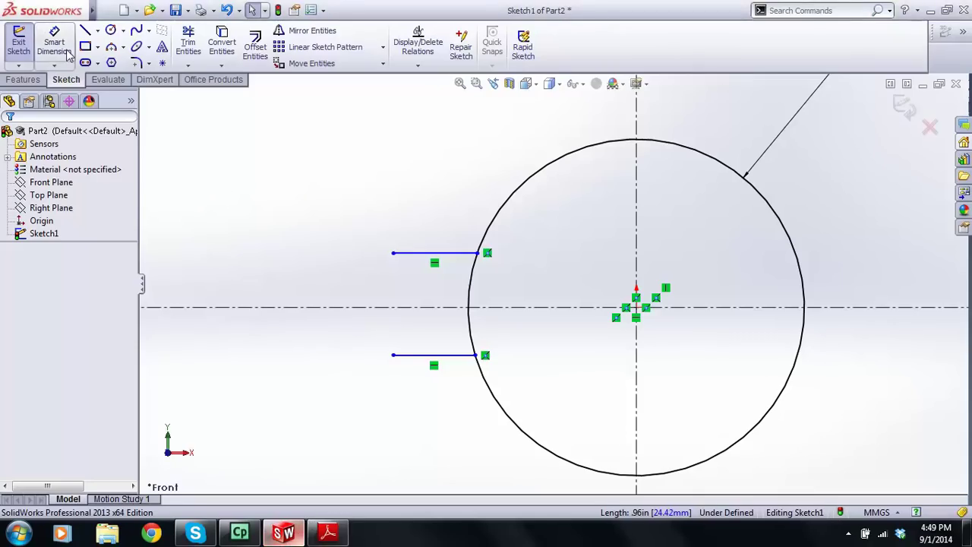
click(453, 258)
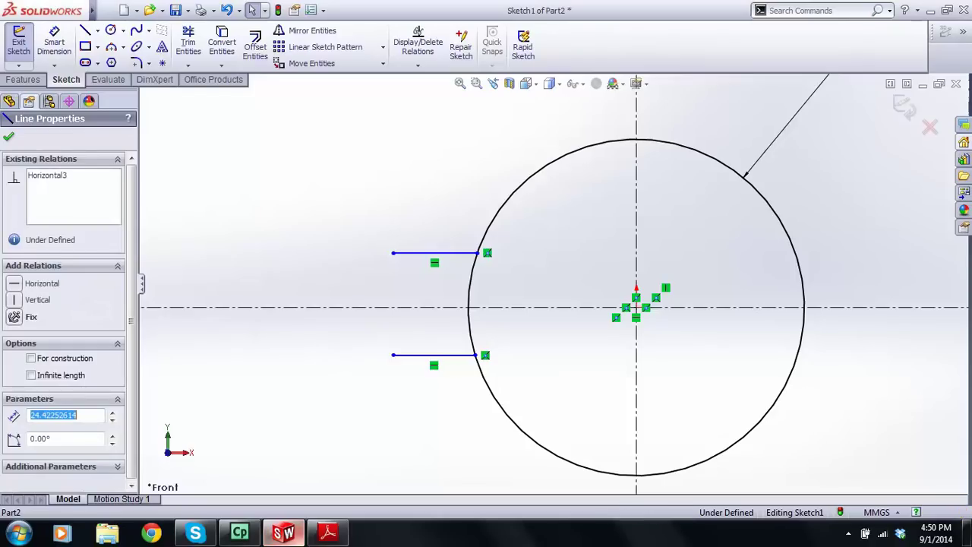
click(54, 41)
click(465, 255)
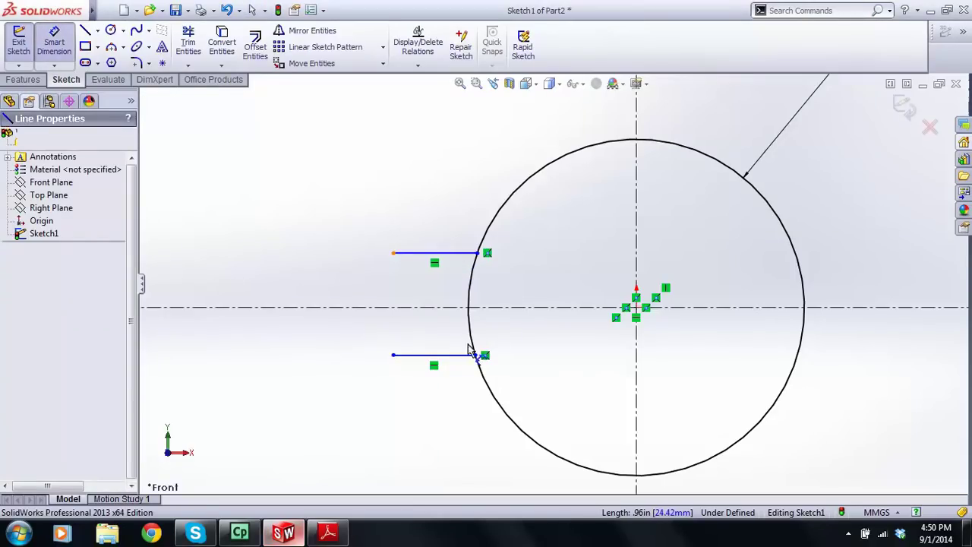
click(470, 354)
click(340, 298)
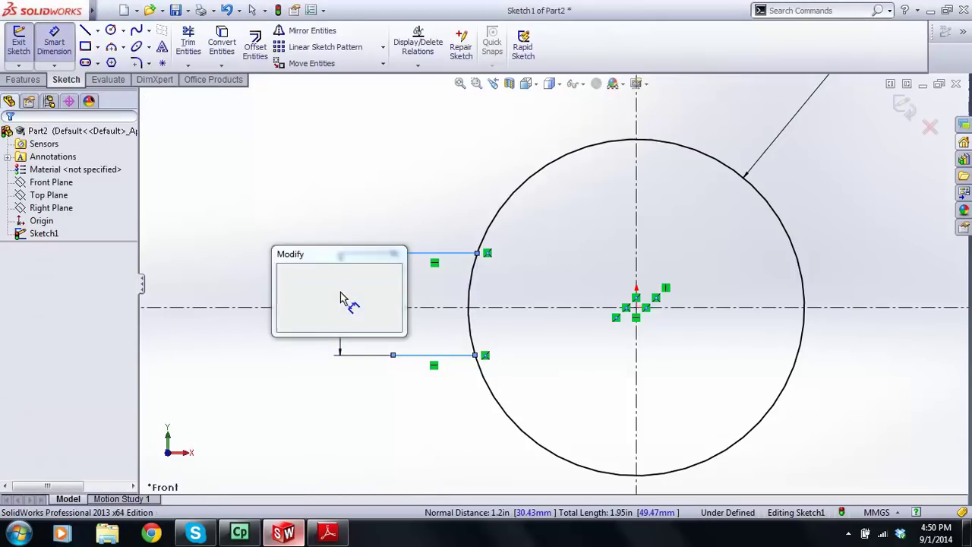
text(20)
key(Return)
key(Escape)
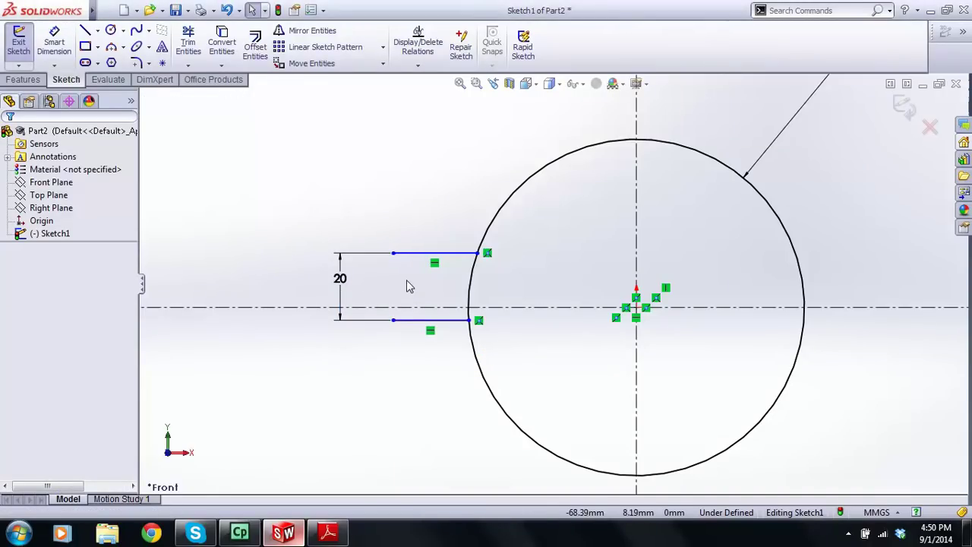
- Make the two short horizontal lines symmetric about the horizontal centerline
click(437, 319)
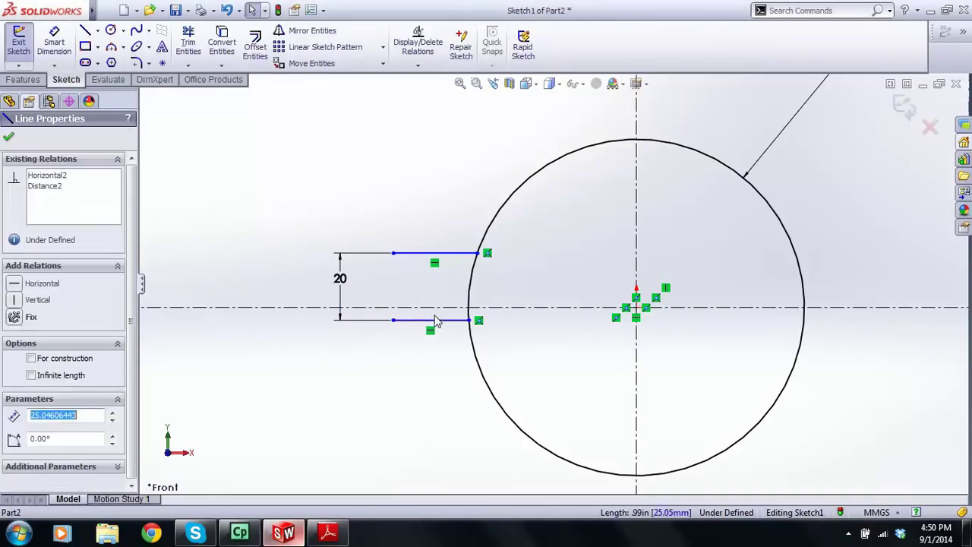
ctrl+click(434, 322)
ctrl+click(429, 307)
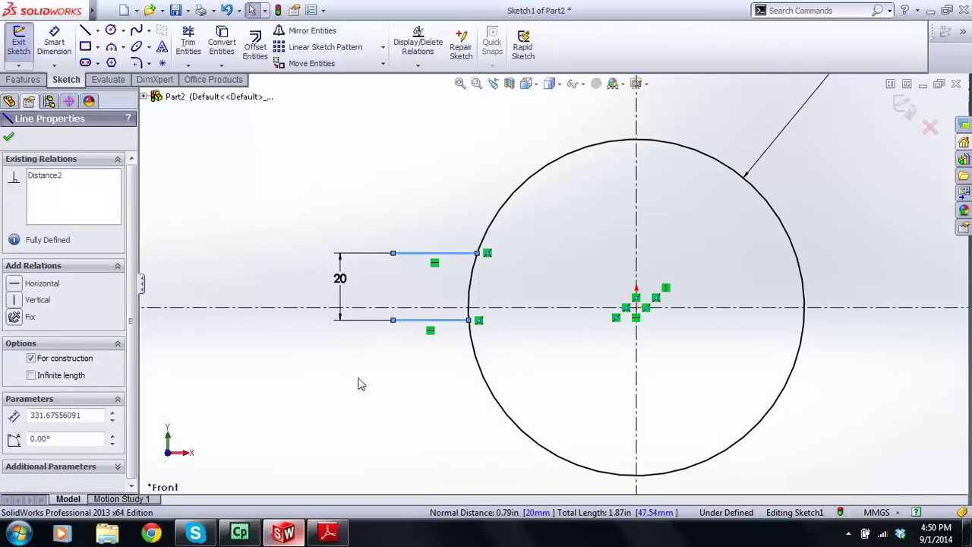
click(19, 451)
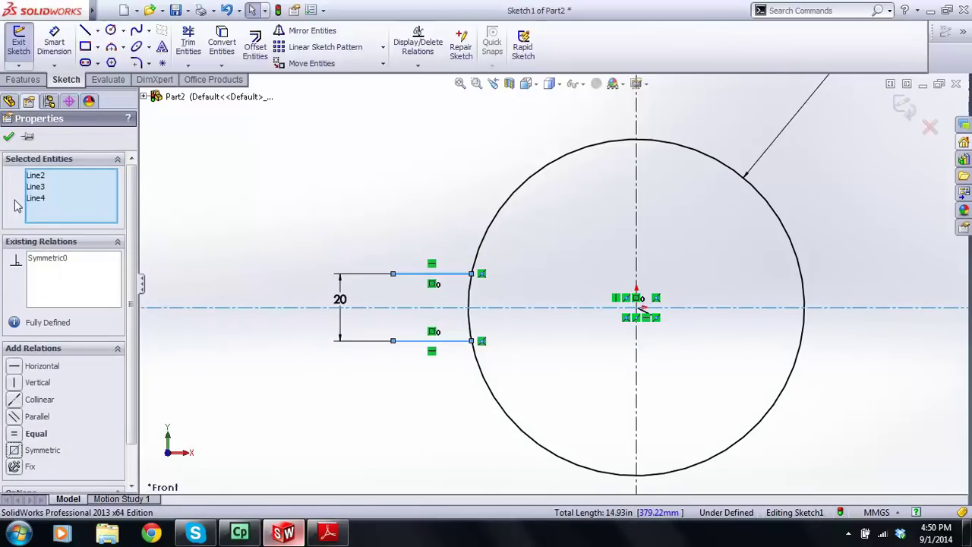
click(9, 137)
key(f)
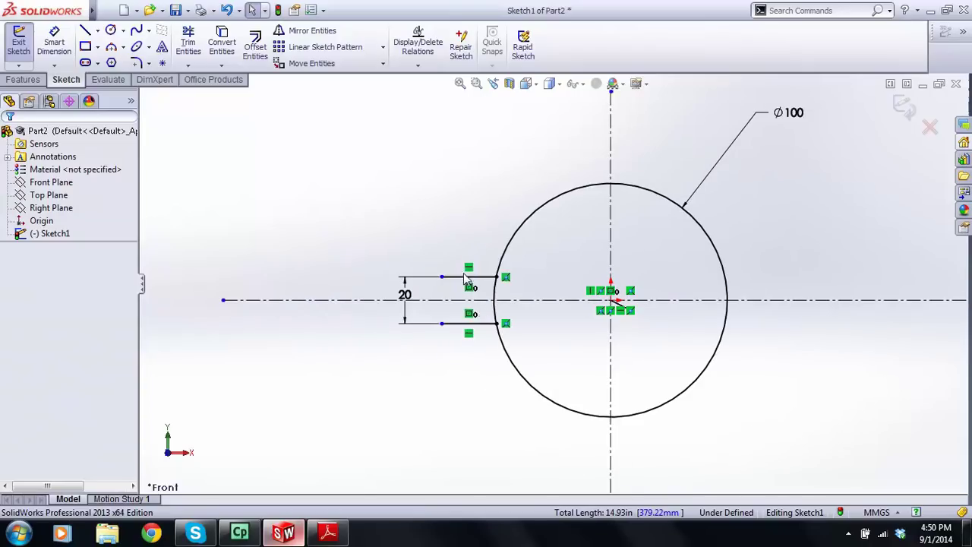
- Check the clamp's length dimension in the PDF, return to SolidWorks and make the two short horizontal lines equal in length
click(328, 532)
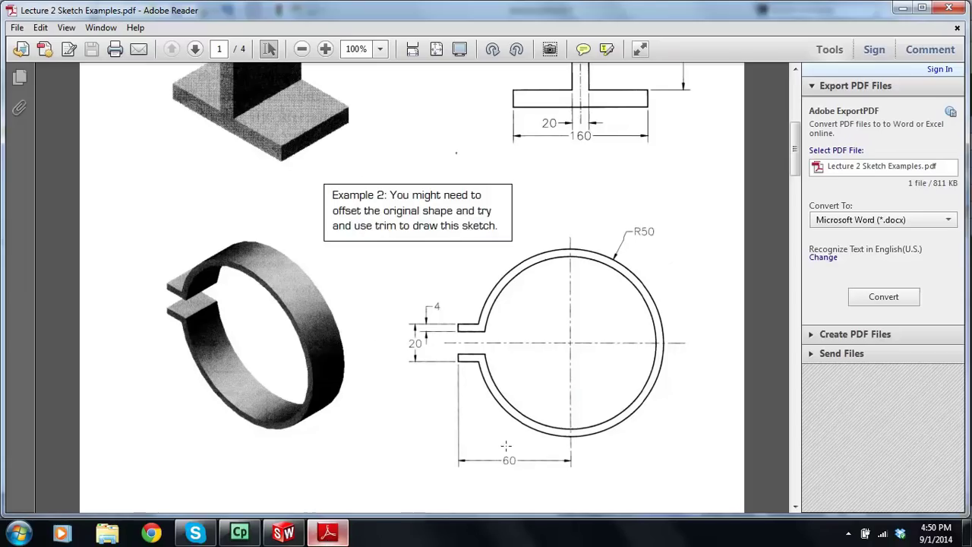
click(283, 532)
click(53, 47)
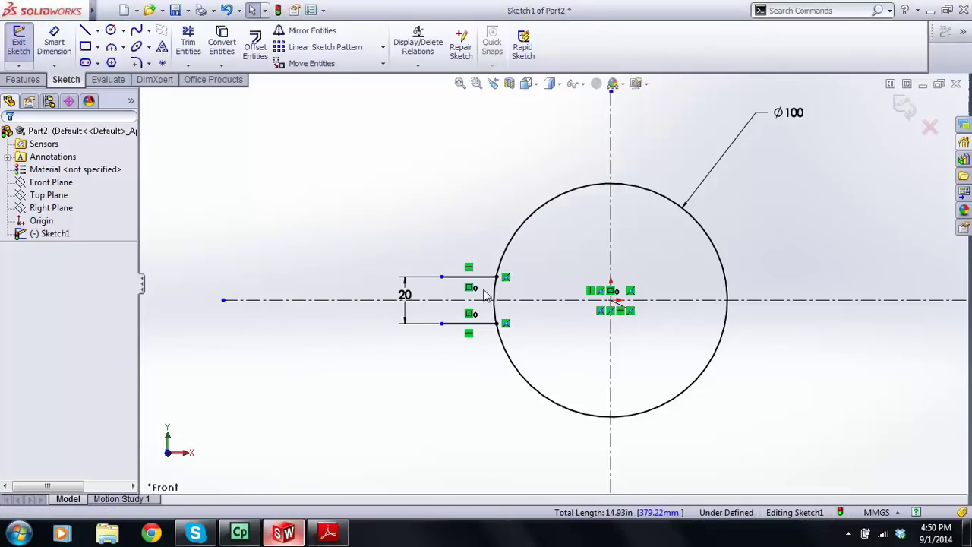
scroll(449, 276, up, 3)
click(467, 276)
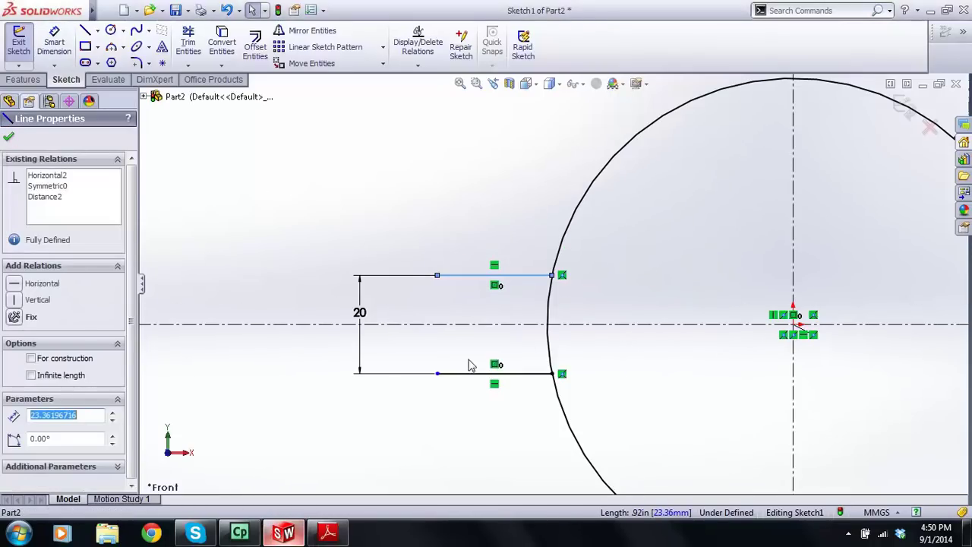
ctrl+click(472, 373)
click(36, 450)
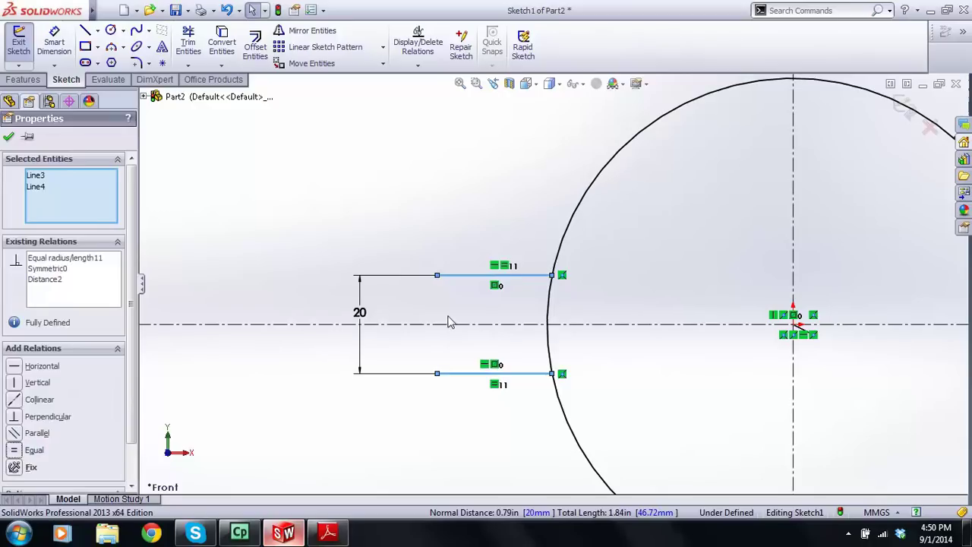
click(423, 336)
mouse_move(439, 275)
mouse_down()
mouse_move(247, 282)
mouse_move(484, 280)
mouse_move(439, 276)
mouse_up()
click(306, 233)
- Dimension the horizontal distance from the upper line's outer endpoint to the circle's center as 60 mm
click(46, 39)
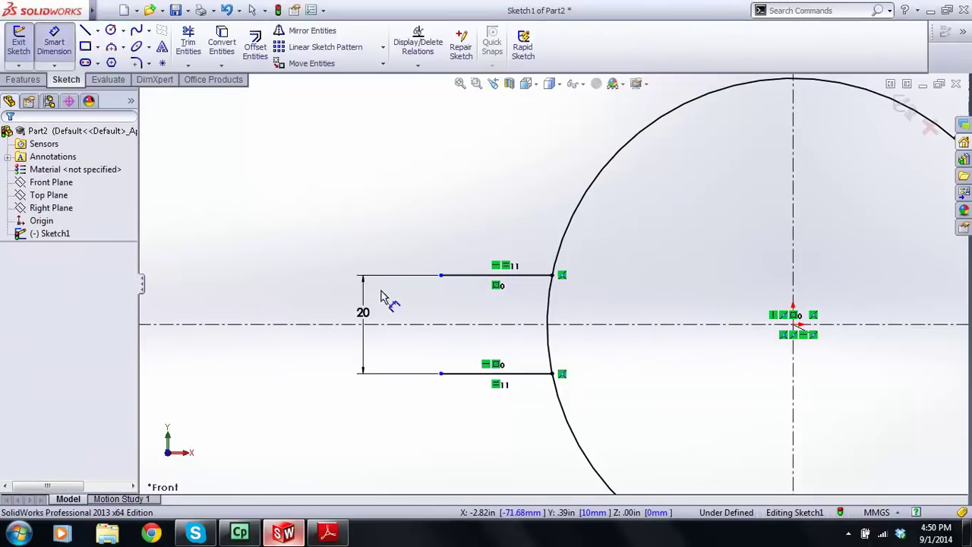
click(441, 275)
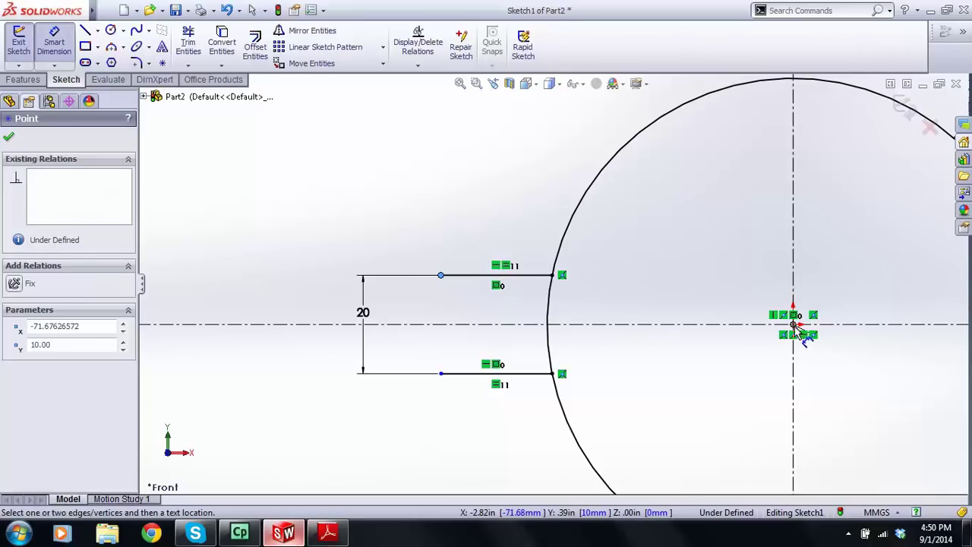
key(f)
click(598, 200)
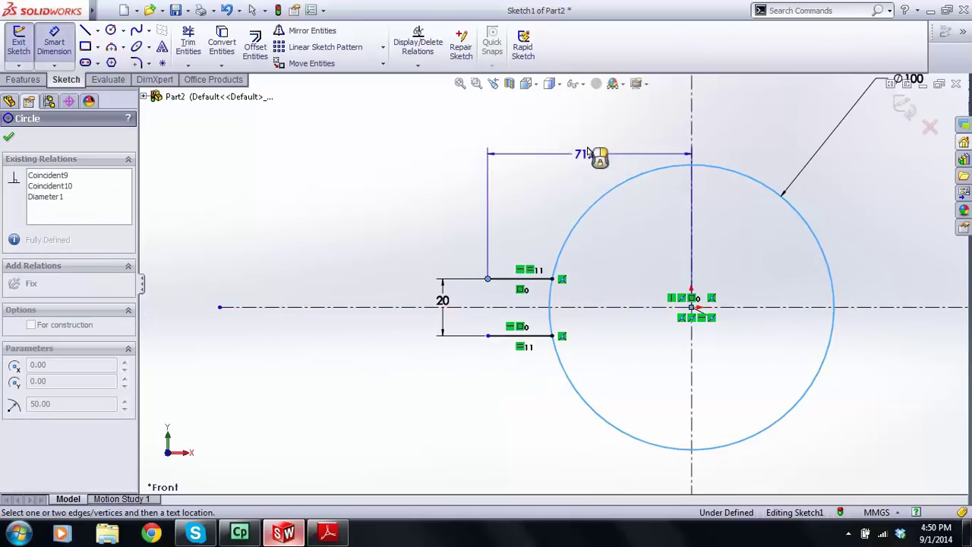
click(595, 140)
text(60)
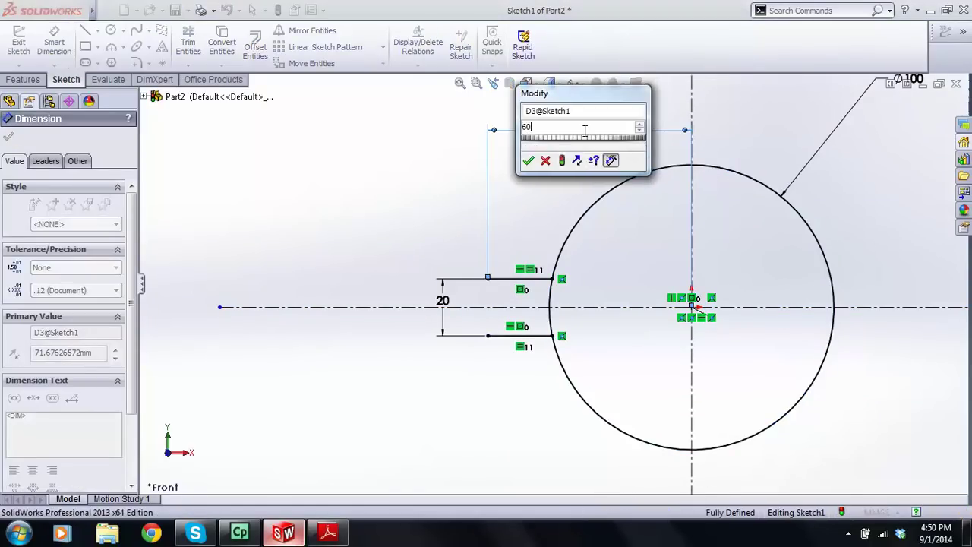
key(Return)
key(Escape)
- Trim away the part of the circle between the two horizontal lines with Power trim
scroll(695, 369, down, 2)
scroll(668, 326, up, 2)
click(188, 41)
scroll(517, 303, down, 2)
drag(514, 328, 464, 326)
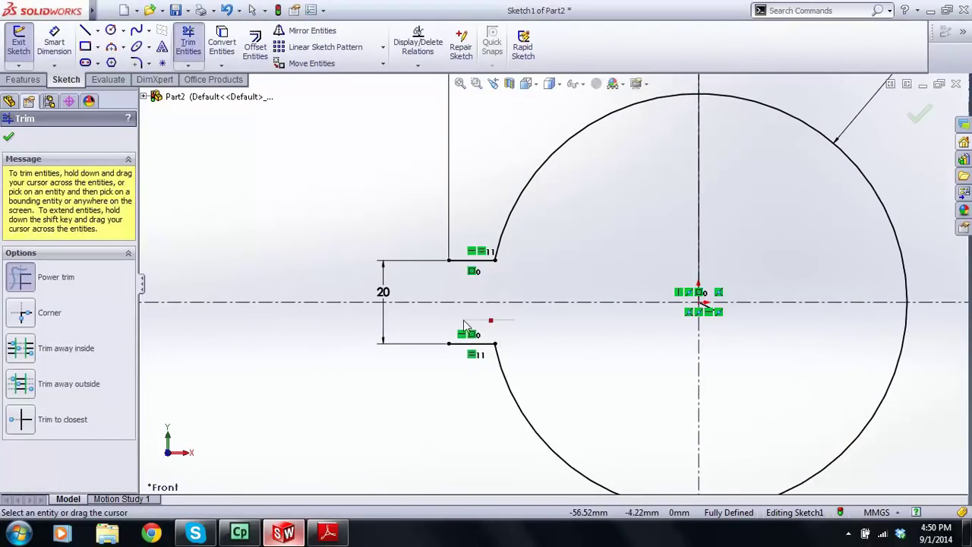
key(Escape)
scroll(649, 325, up, 1)
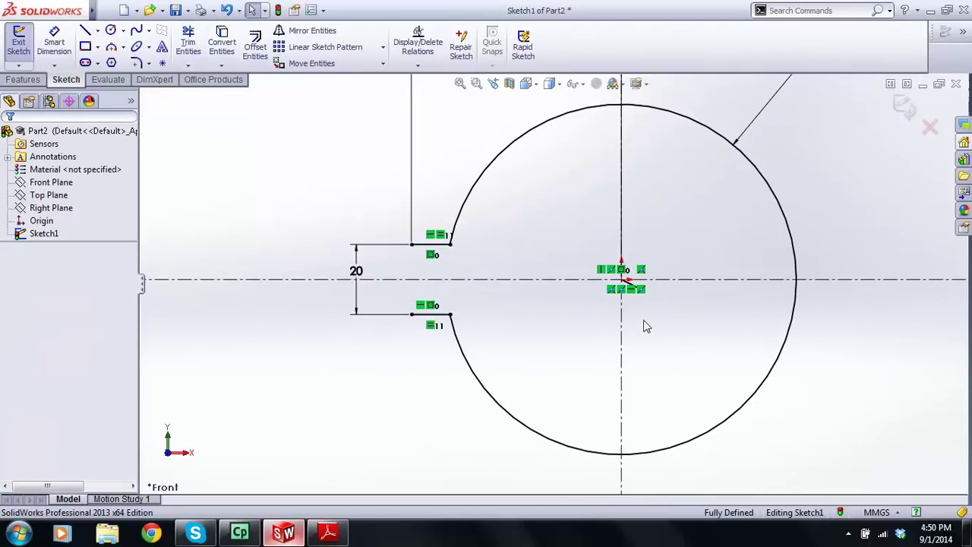
scroll(562, 287, up, 1)
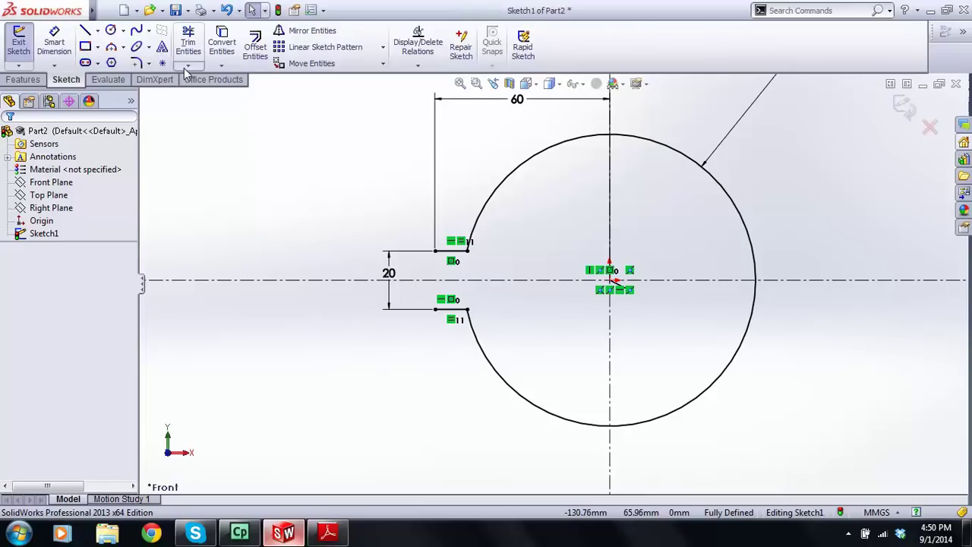
- Undo the circle trims and trim away the arc between the two short horizontal lines again with Power trim
key(ctrl+z)
key(ctrl+z)
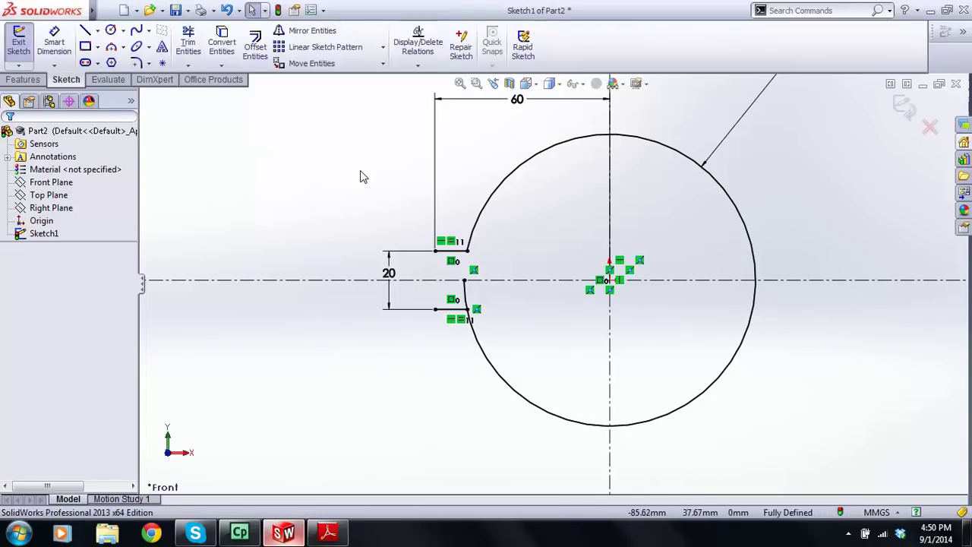
click(189, 41)
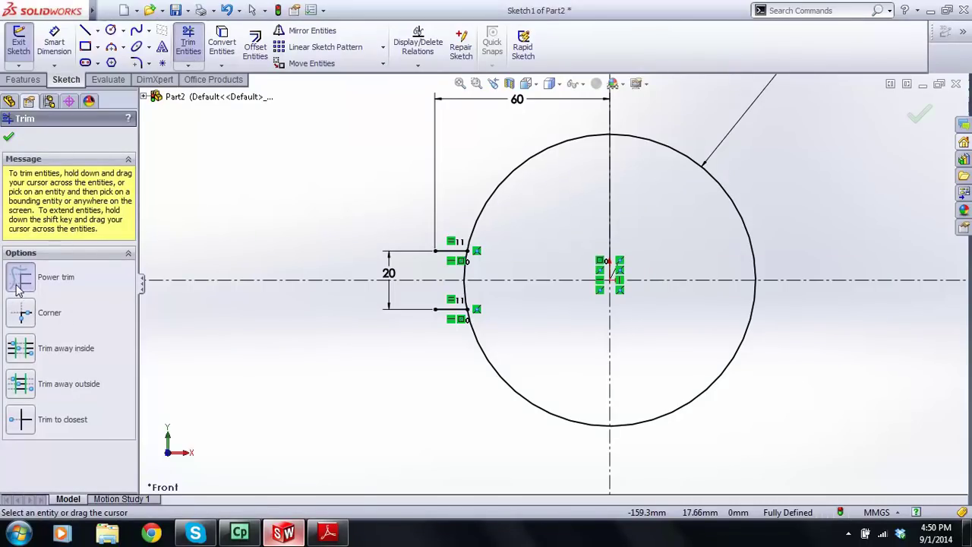
scroll(478, 344, down, 2)
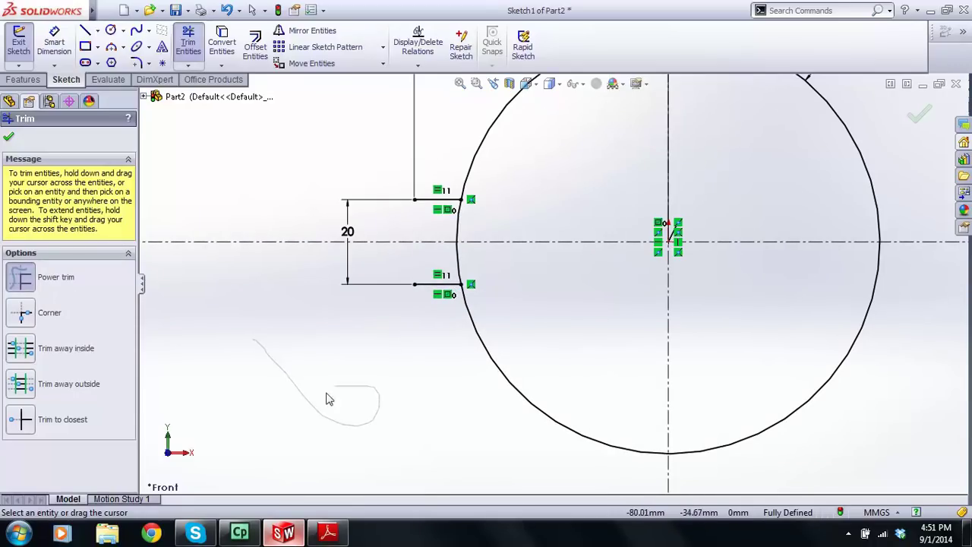
drag(268, 384, 281, 449)
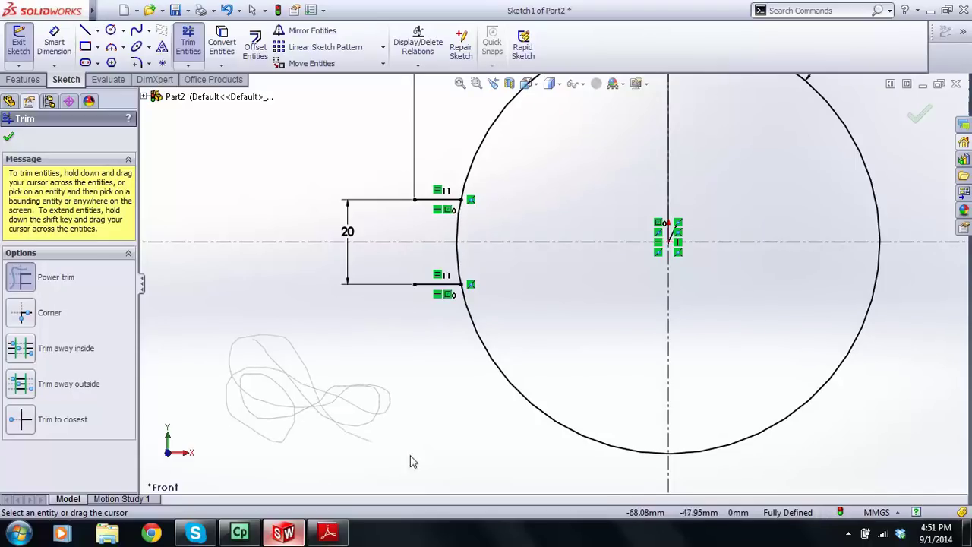
mouse_move(350, 384)
mouse_down()
mouse_move(354, 406)
mouse_move(334, 362)
mouse_move(372, 412)
mouse_move(343, 405)
mouse_up()
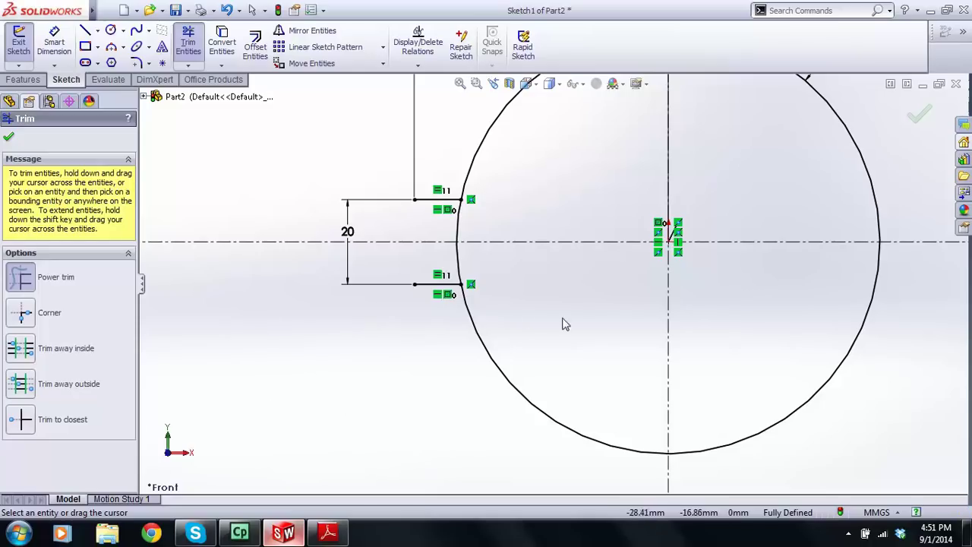
drag(509, 224, 475, 220)
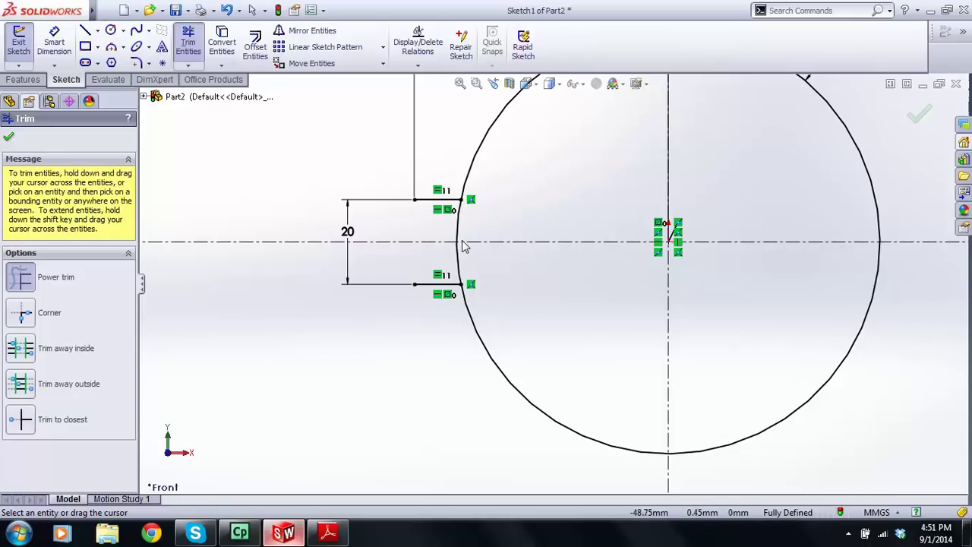
drag(471, 227, 447, 225)
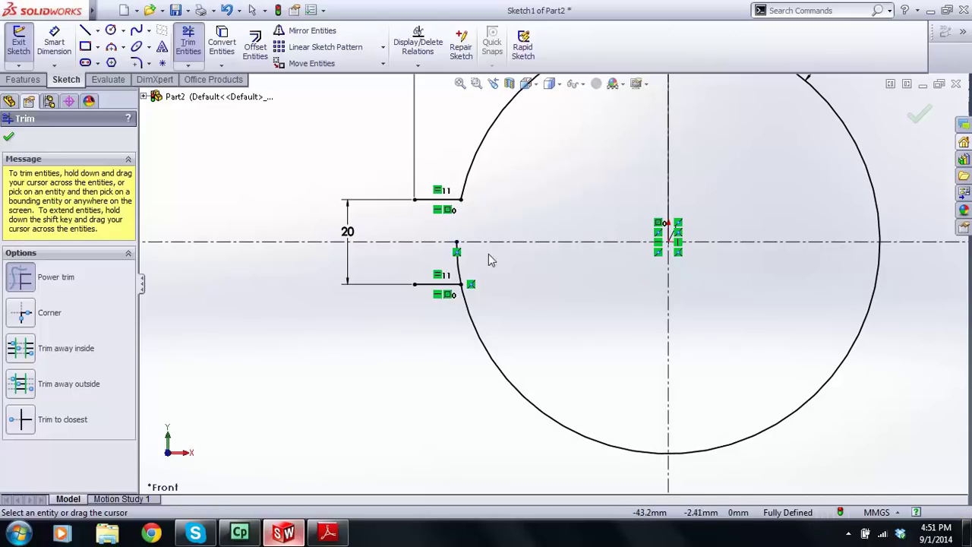
drag(470, 262, 445, 267)
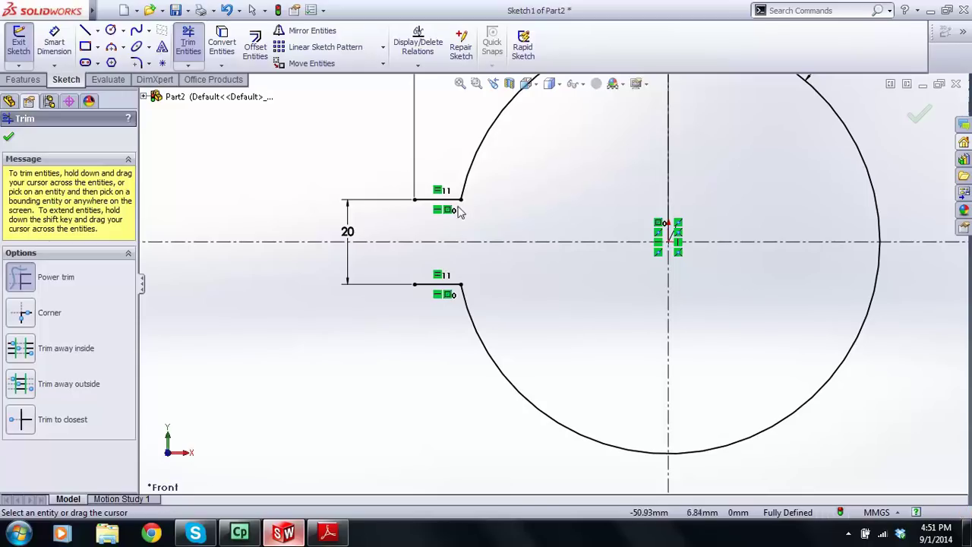
key(Escape)
scroll(619, 205, up, 2)
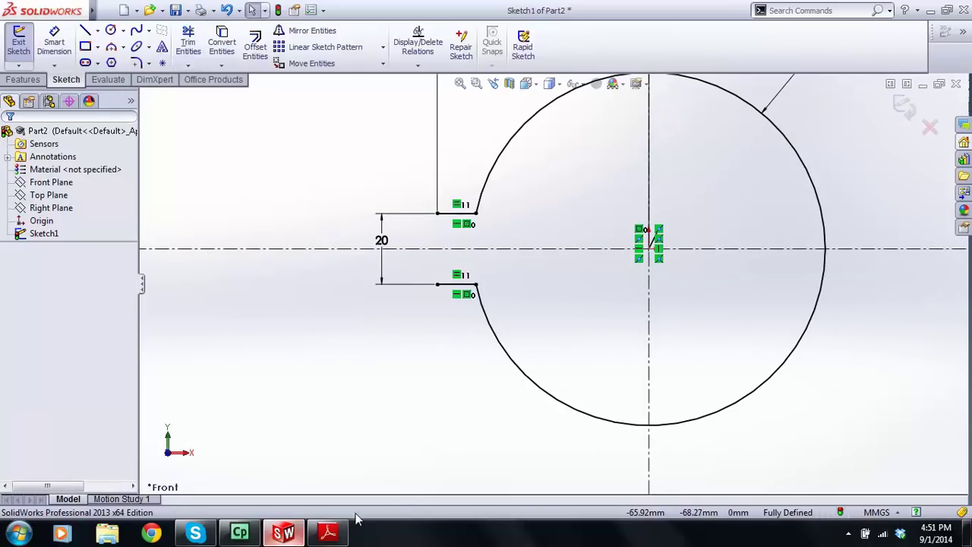
- Read the Example 2 note about offsetting and trimming in the Lecture 2 Sketch Examples PDF, and return to SolidWorks
click(338, 531)
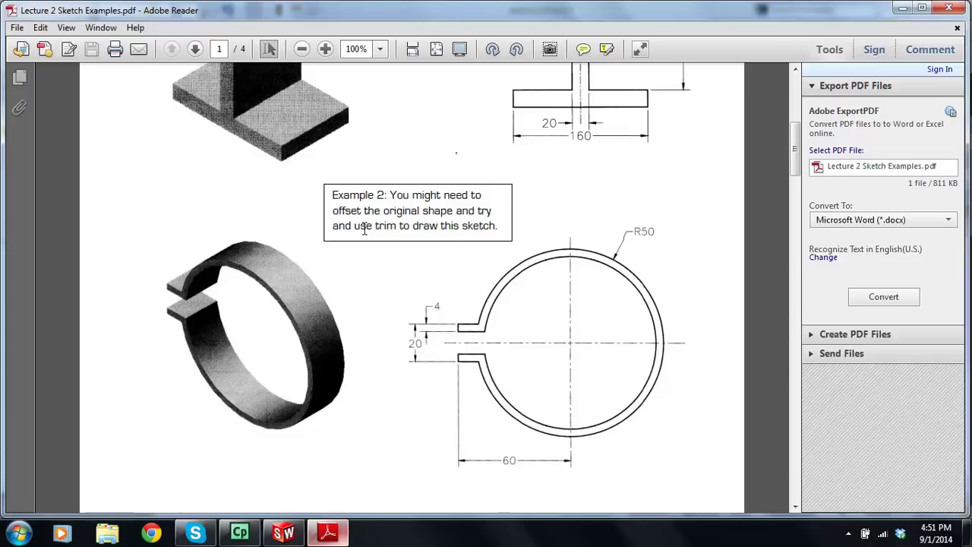
drag(363, 211, 332, 211)
click(282, 533)
scroll(653, 248, up, 2)
scroll(655, 216, down, 1)
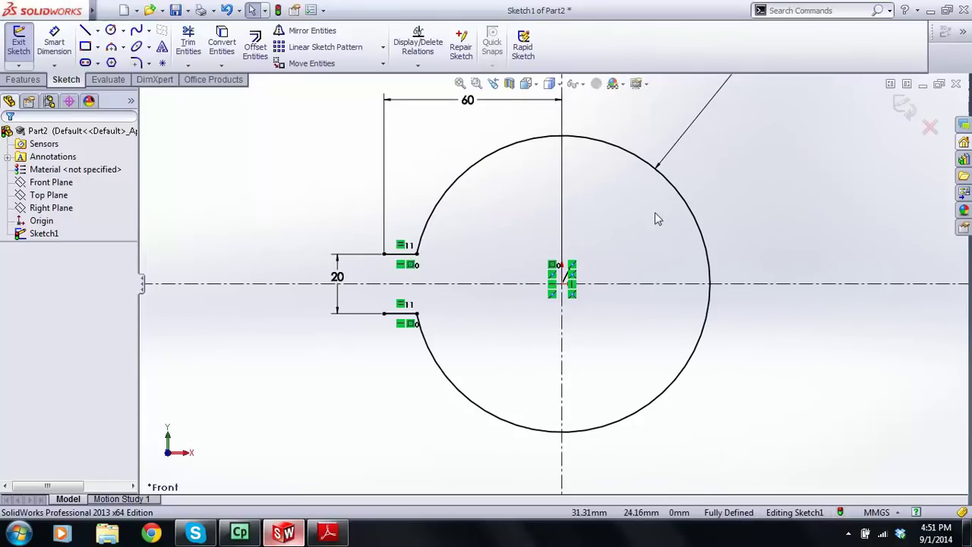
- Offset the chain of the trimmed circle and both short lines inward by 4 mm with Offset Entities, checking the thickness in the PDF
click(256, 51)
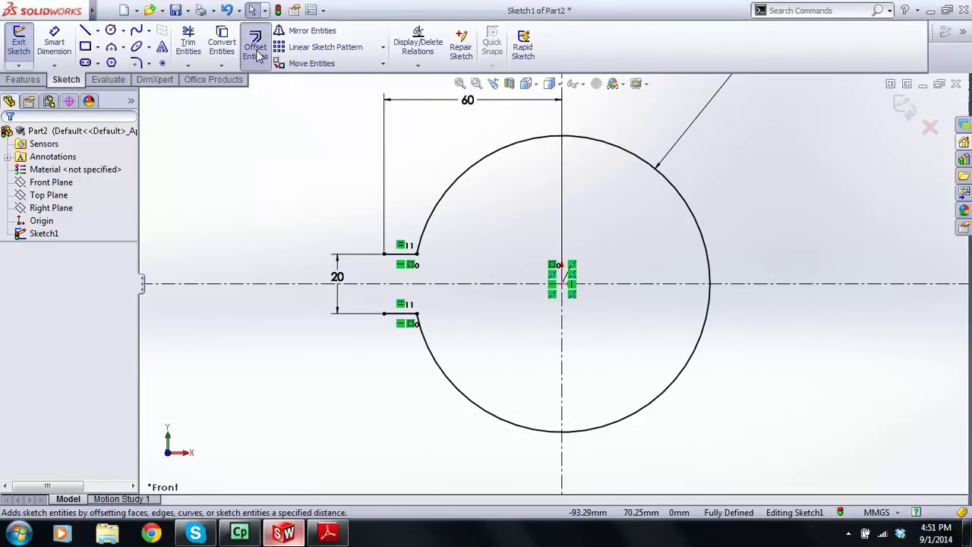
click(476, 170)
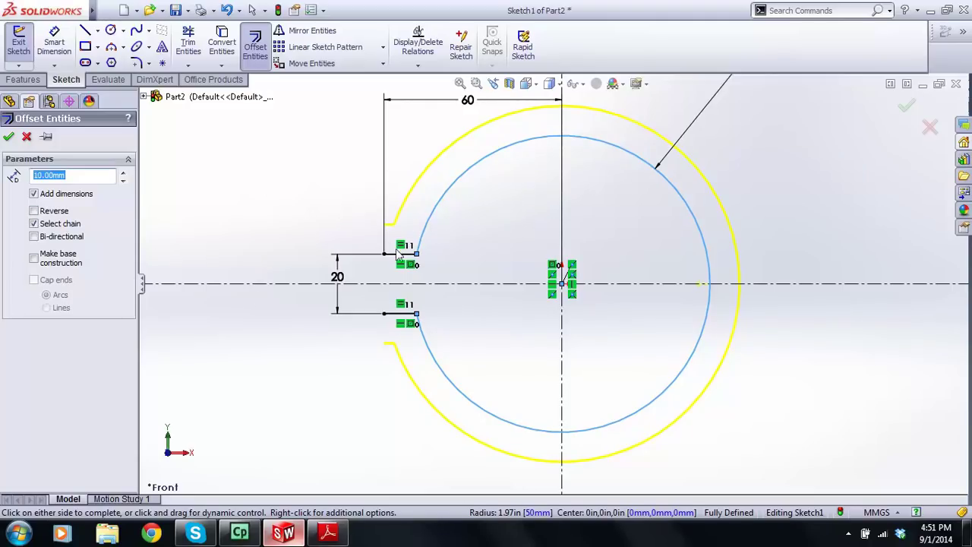
click(58, 212)
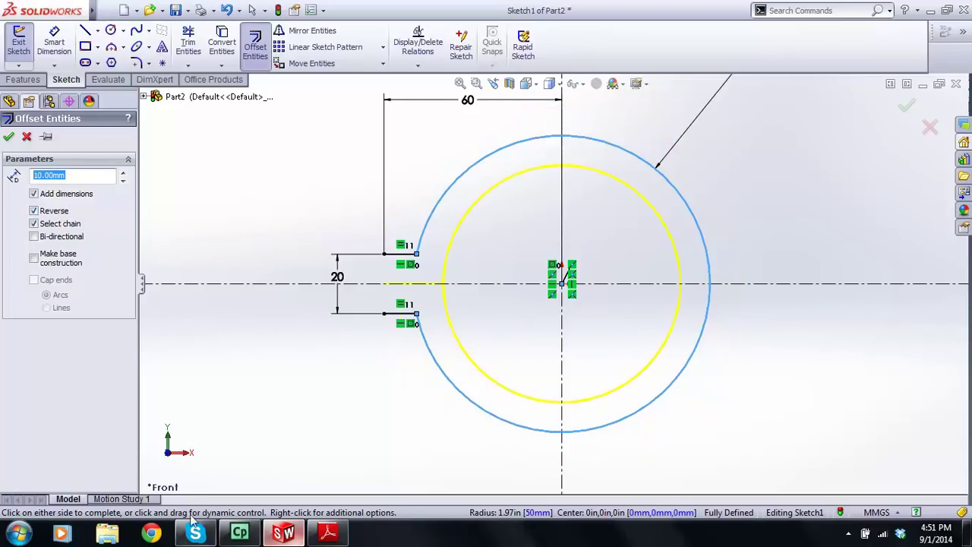
click(319, 536)
click(325, 536)
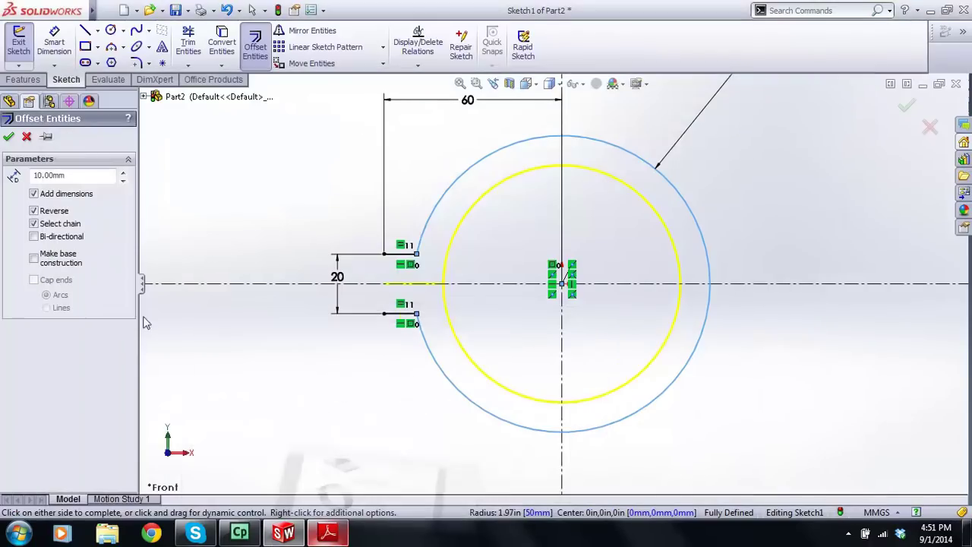
text(4)
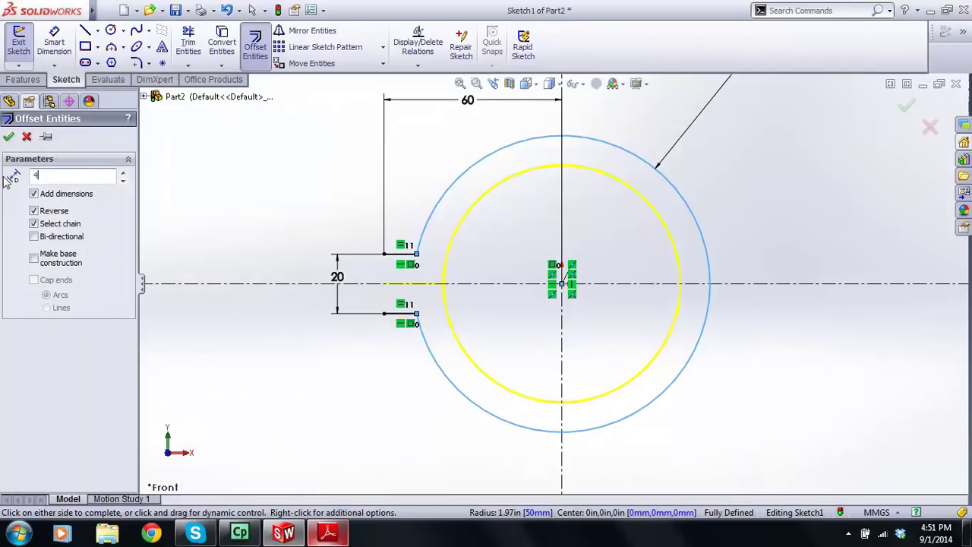
key(Return)
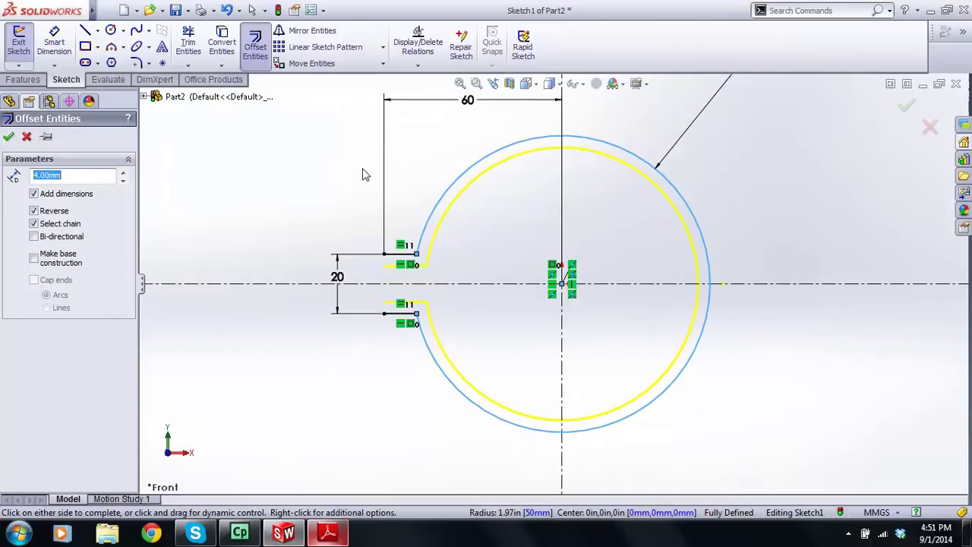
click(8, 137)
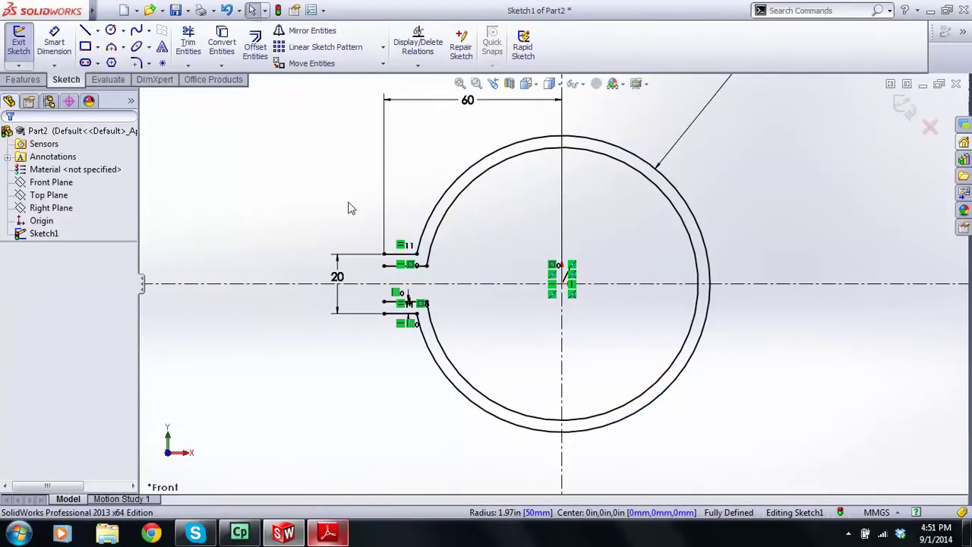
- Move the offset dimension below the lower tab and change its value to 3 mm
scroll(423, 311, down, 2)
drag(423, 291, 402, 357)
click(388, 358)
text(4.00mm)
key(Return)
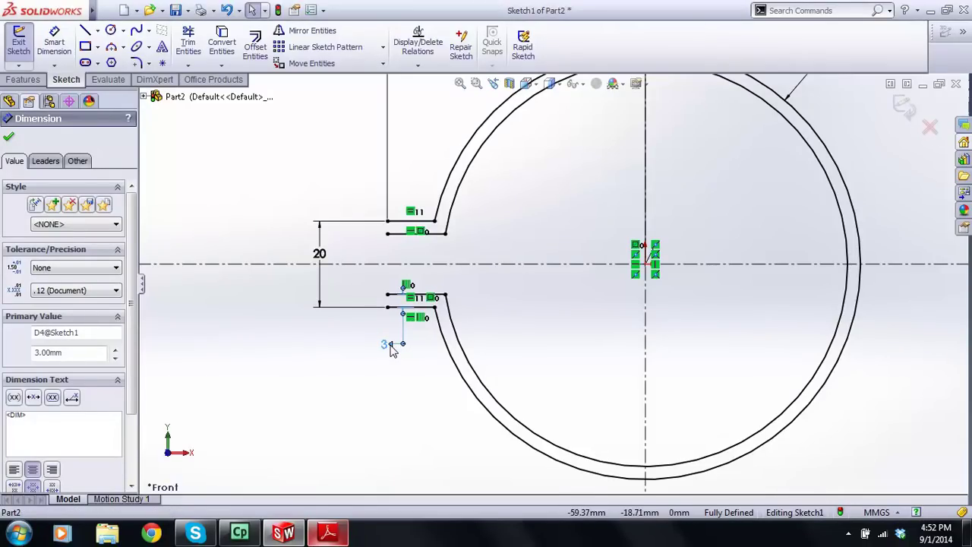
- Set the offset dimension below the lower tab to 4 mm
double_click(388, 346)
text(4)
key(Return)
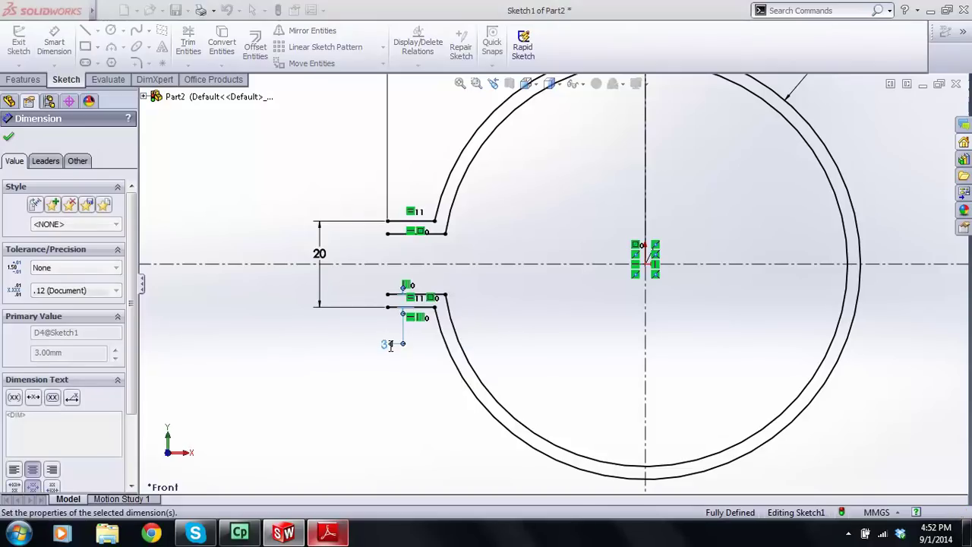
key(Escape)
- Close the open outer ends of the upper and lower tabs with a short vertical line each
click(85, 29)
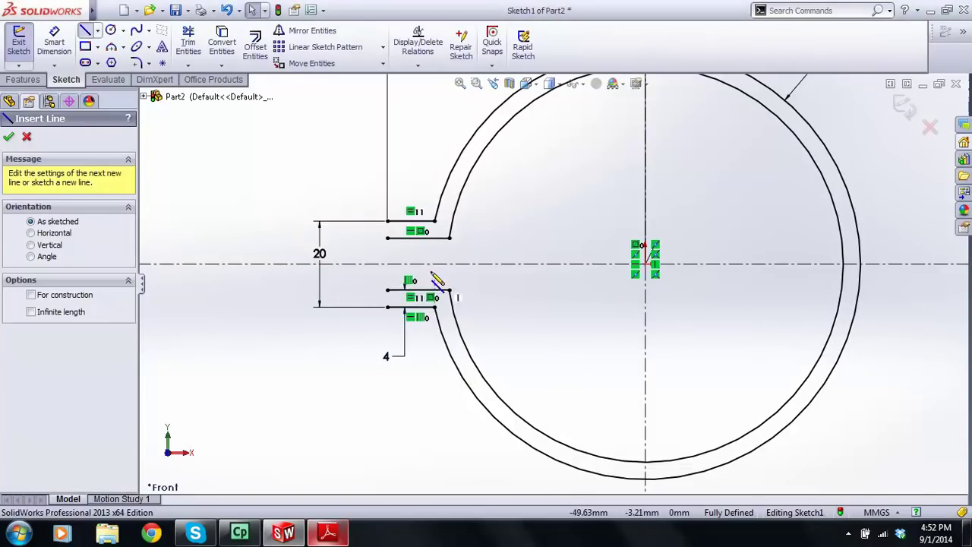
scroll(411, 276, down, 2)
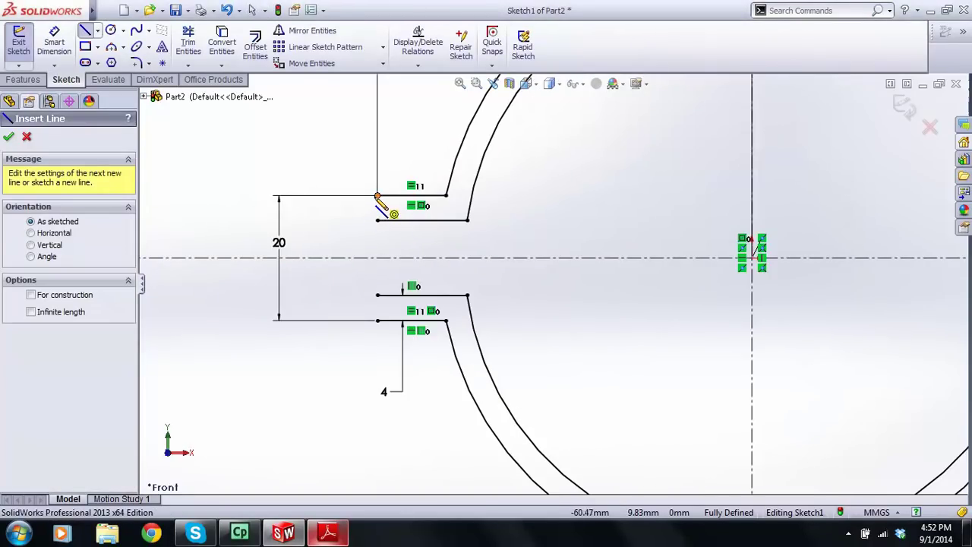
click(377, 195)
click(378, 221)
key(Escape)
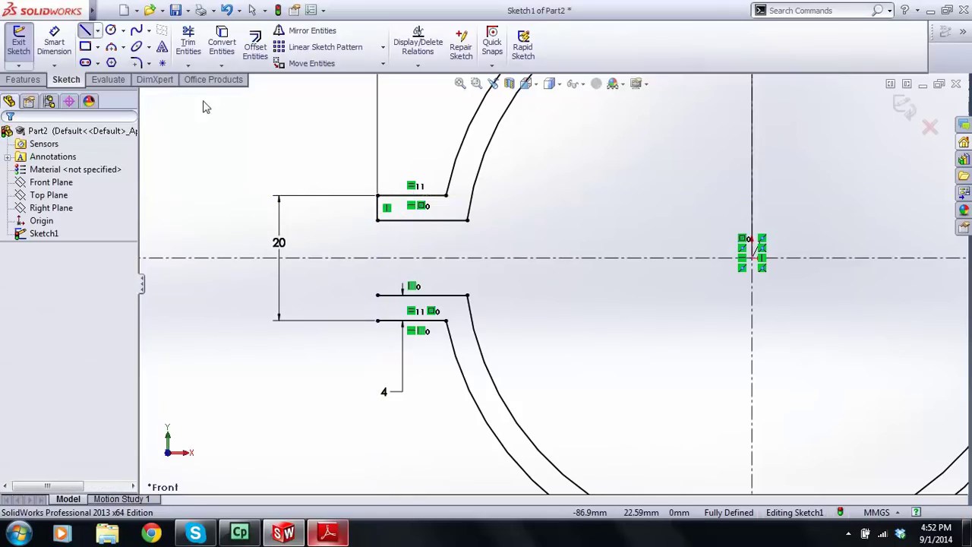
click(86, 30)
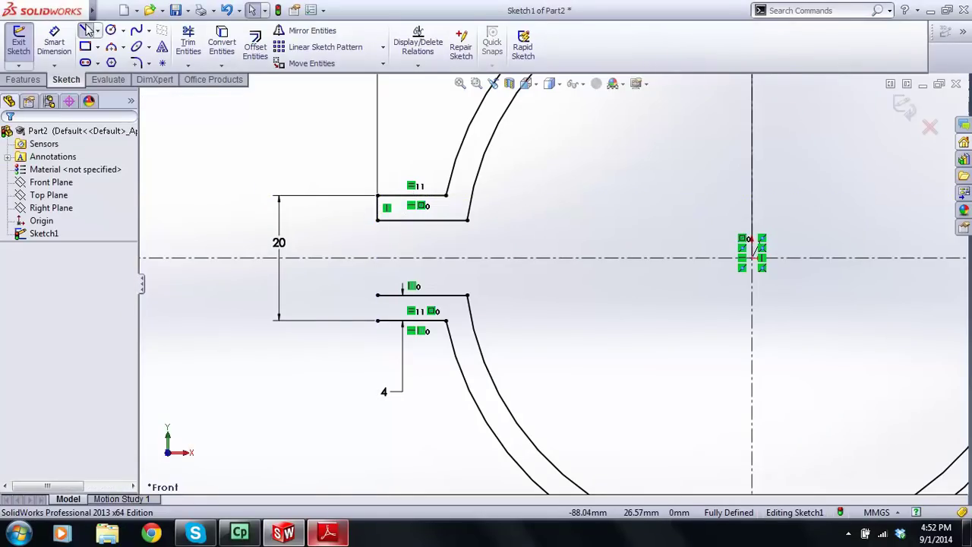
click(377, 295)
click(378, 319)
key(Escape)
- Examine the closed clamp profile, its tab corners, ring thickness and dimensions
scroll(369, 275, up, 5)
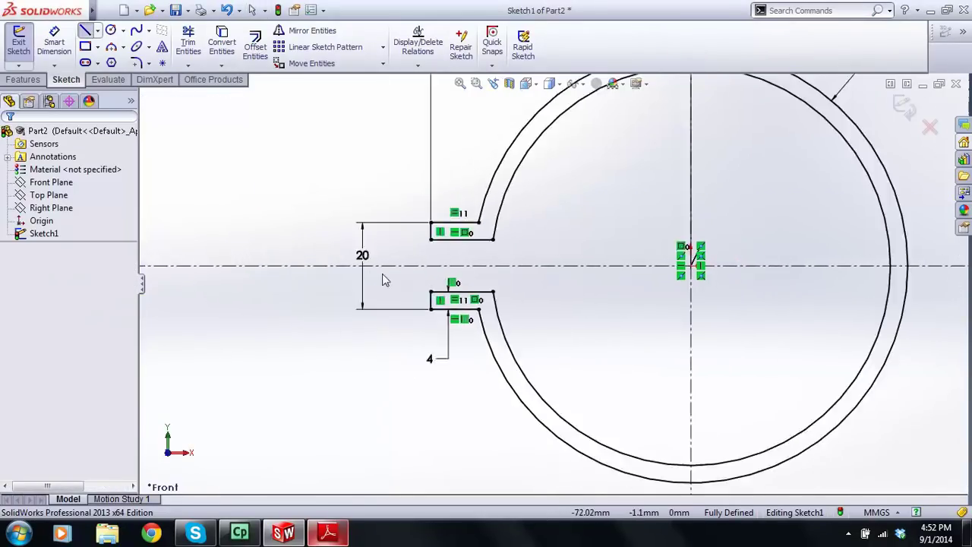
scroll(555, 210, up, 3)
scroll(584, 207, down, 4)
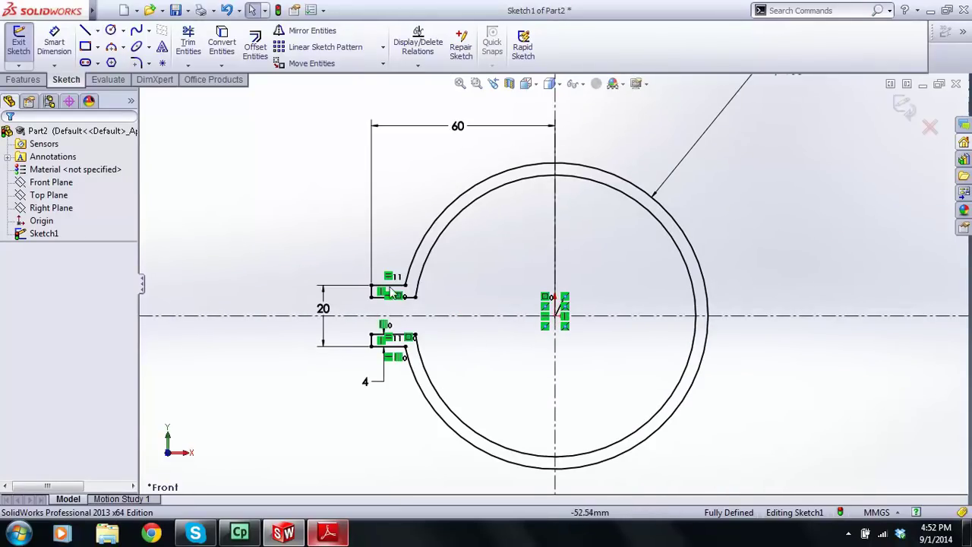
scroll(405, 354, down, 4)
scroll(508, 285, up, 2)
scroll(502, 274, up, 3)
scroll(693, 349, down, 1)
scroll(490, 373, down, 2)
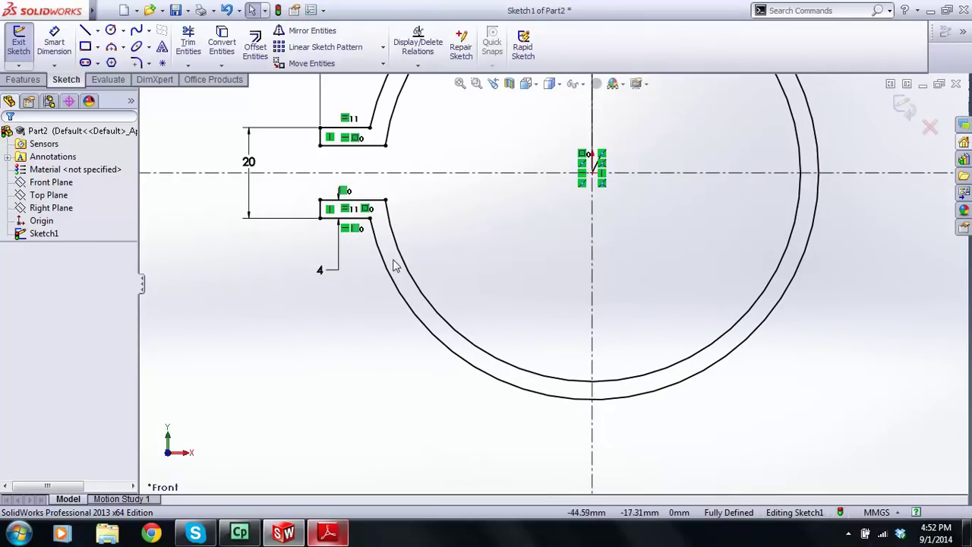
scroll(740, 289, up, 2)
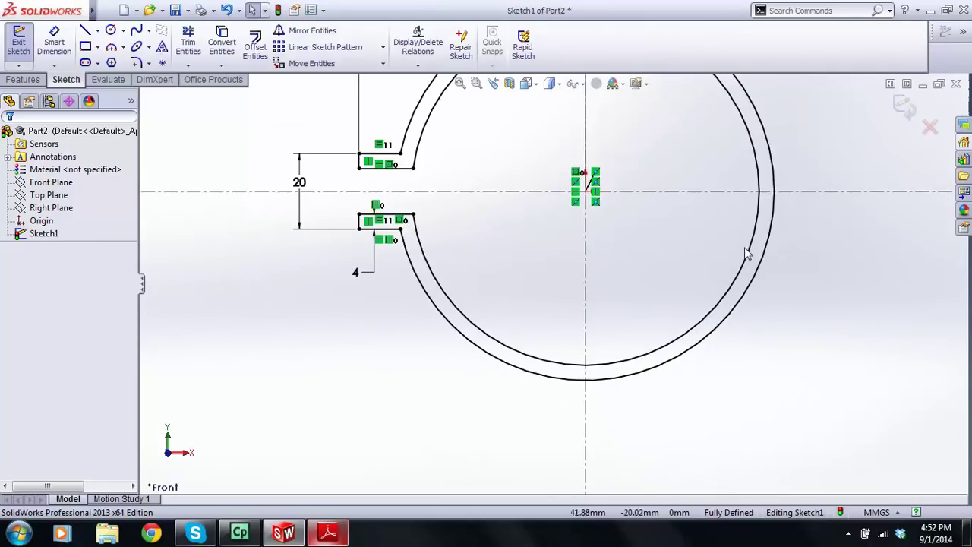
scroll(756, 187, up, 1)
scroll(660, 88, down, 1)
scroll(646, 122, up, 1)
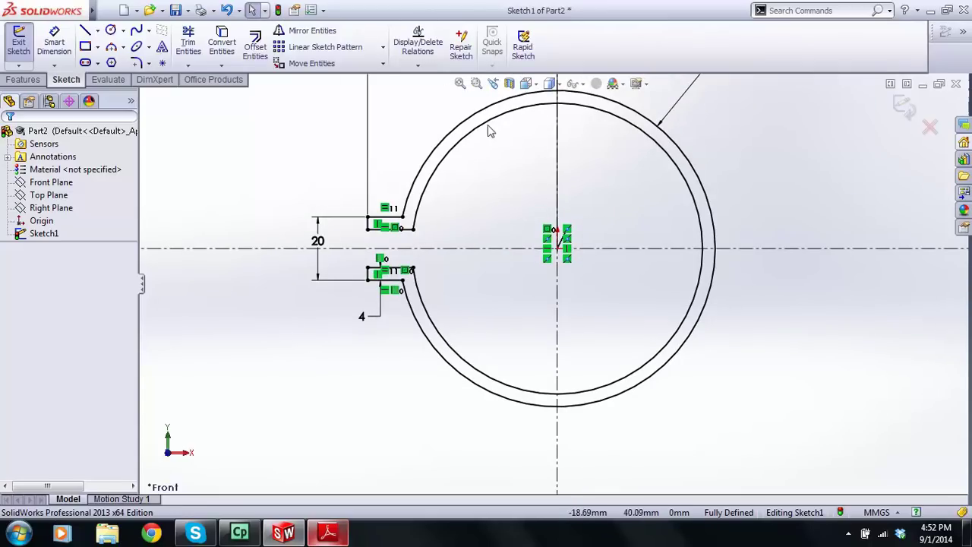
scroll(394, 228, down, 1)
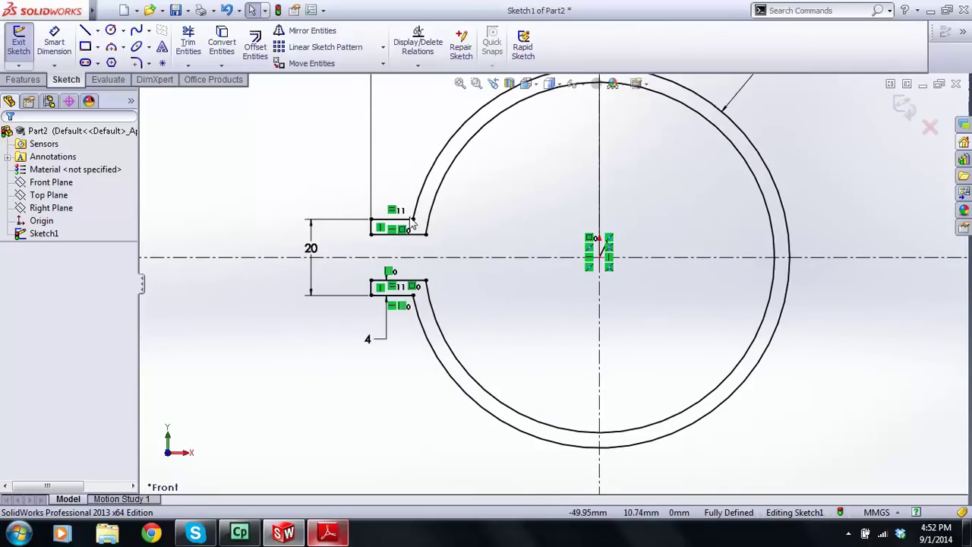
scroll(413, 222, down, 1)
scroll(484, 210, down, 1)
scroll(589, 219, up, 1)
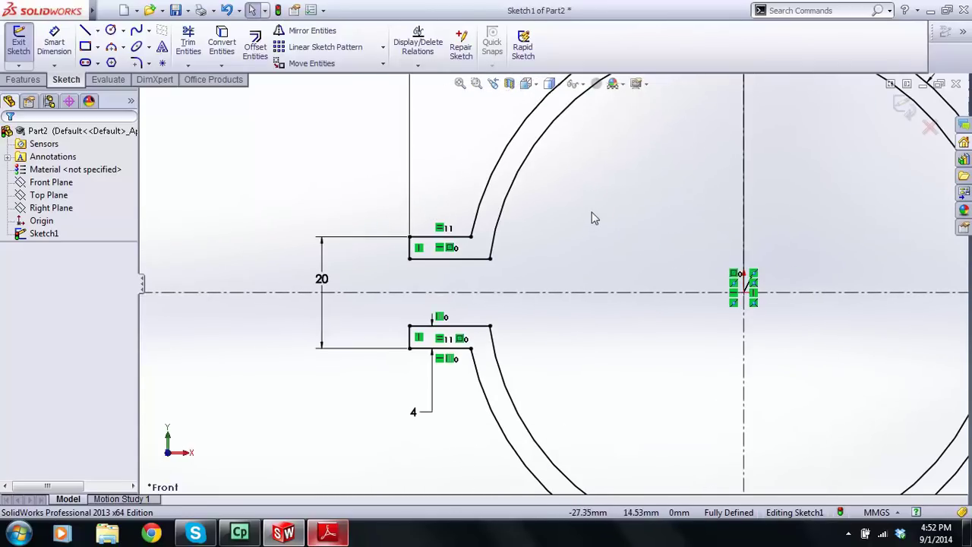
scroll(592, 216, up, 3)
scroll(679, 258, down, 2)
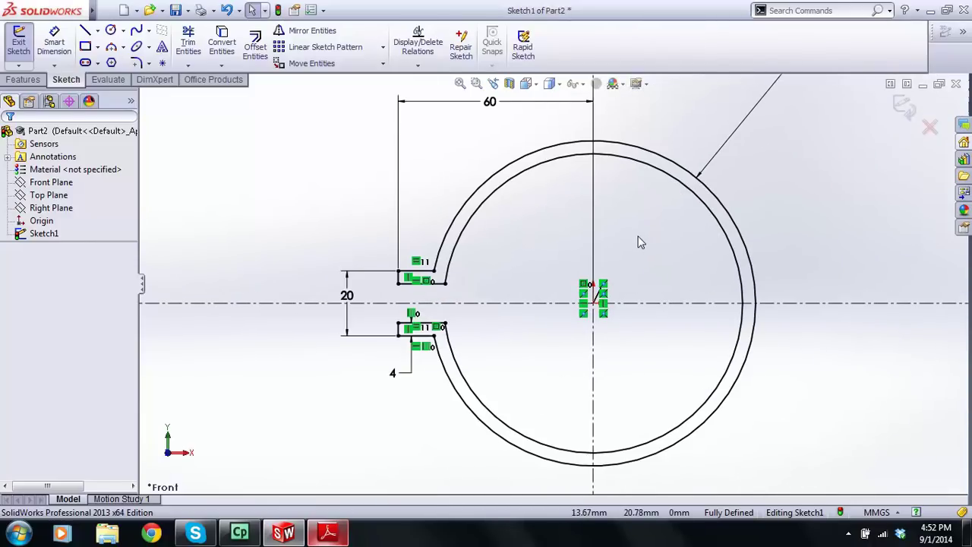
scroll(651, 274, up, 1)
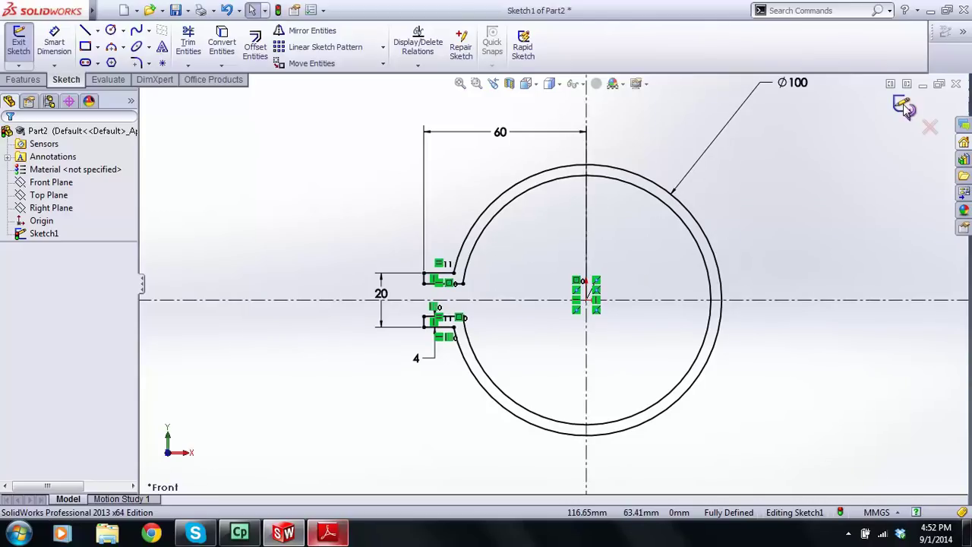
- Exit the completed clamp sketch and clear its selection
click(904, 107)
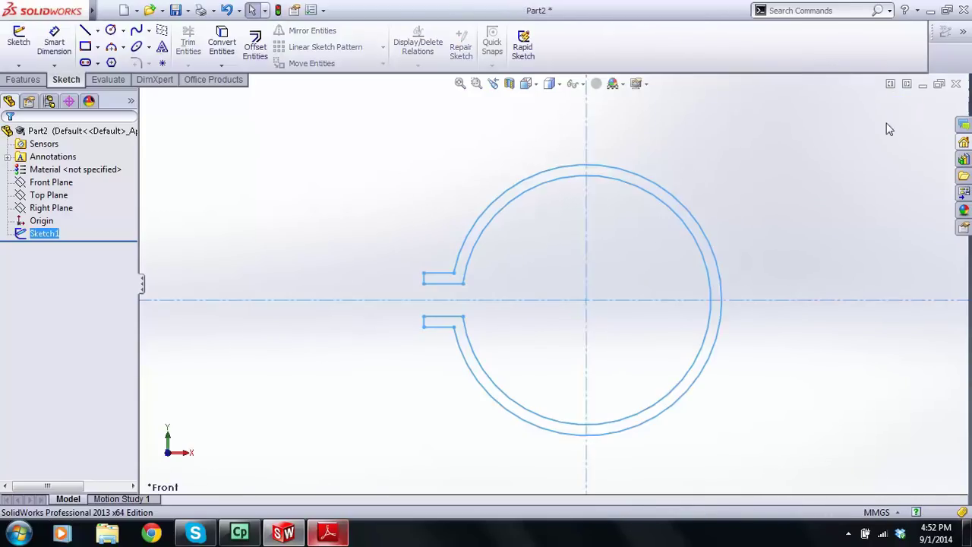
scroll(800, 205, up, 1)
click(800, 205)
scroll(758, 262, down, 2)
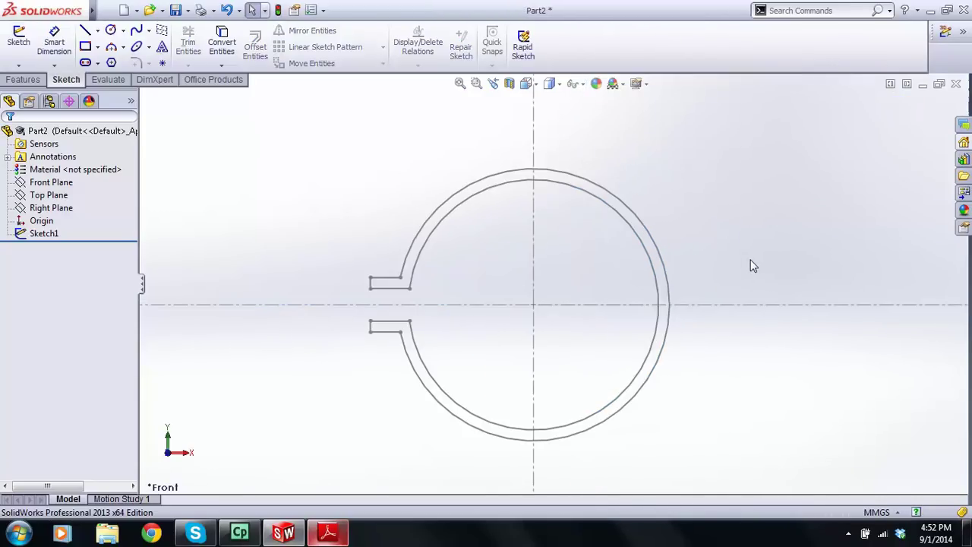
- Inspect the clamp's inner and outer arcs, reopen its sketch to check the diameter dimension, and exit the sketch
click(521, 172)
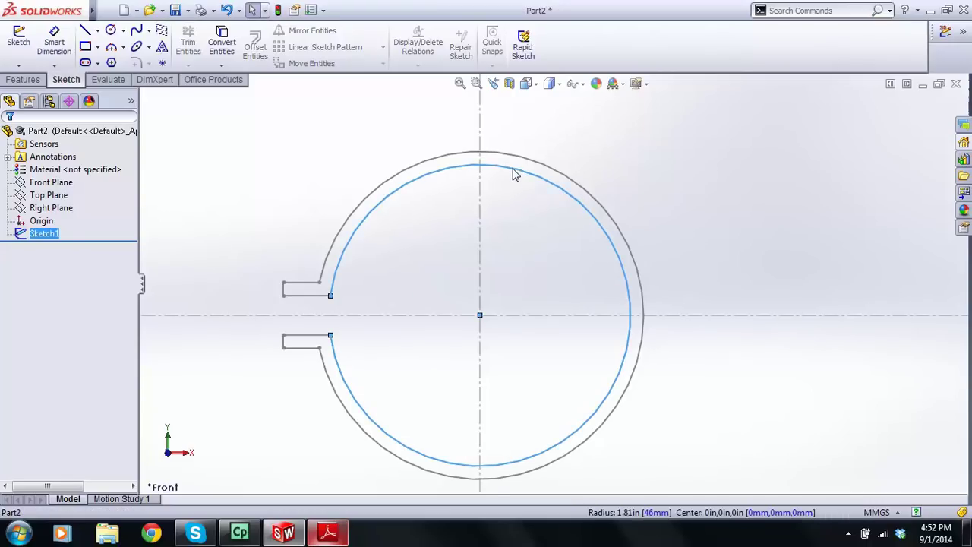
click(505, 148)
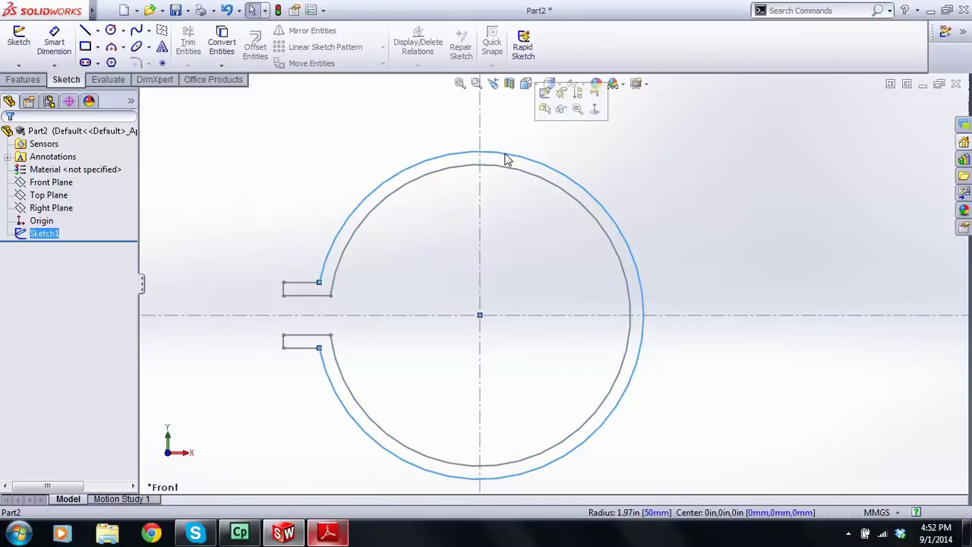
right_click(35, 237)
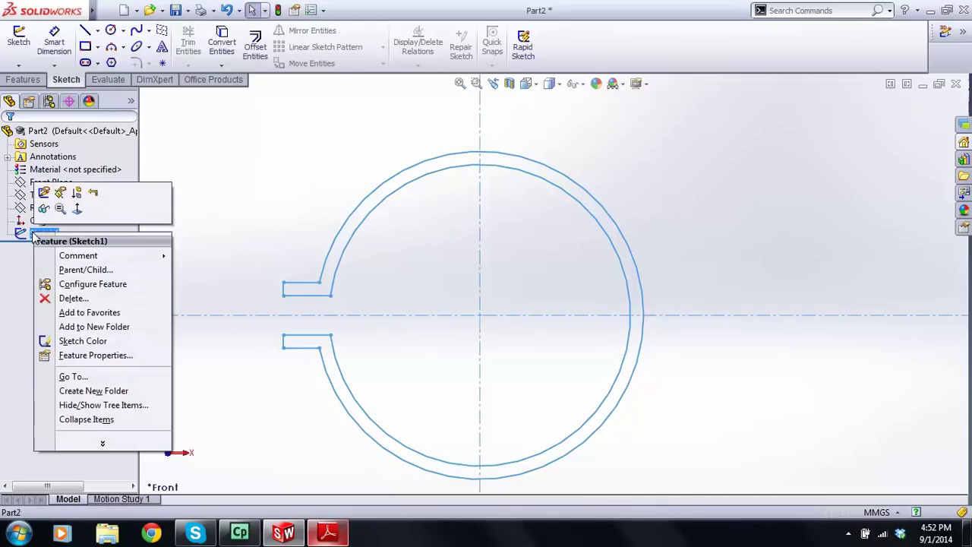
click(43, 195)
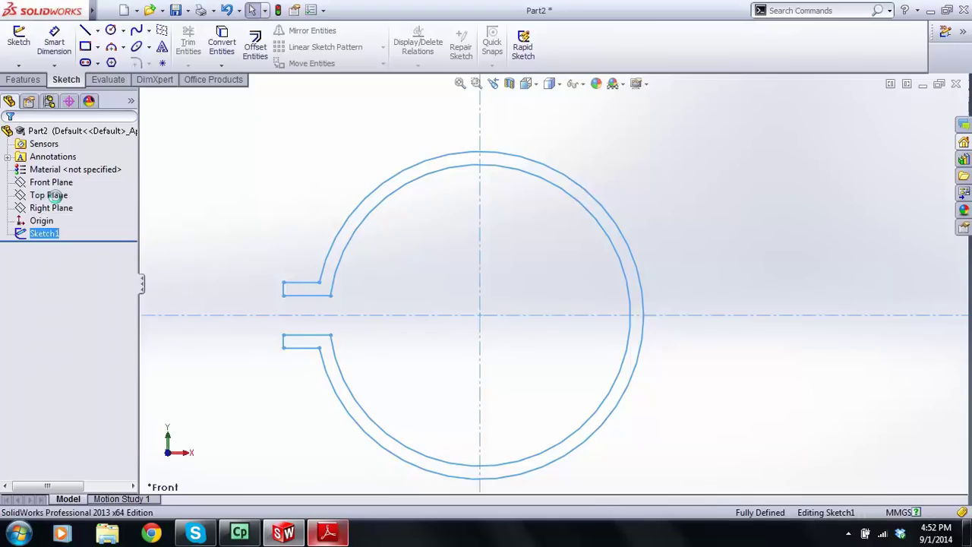
scroll(494, 188, up, 3)
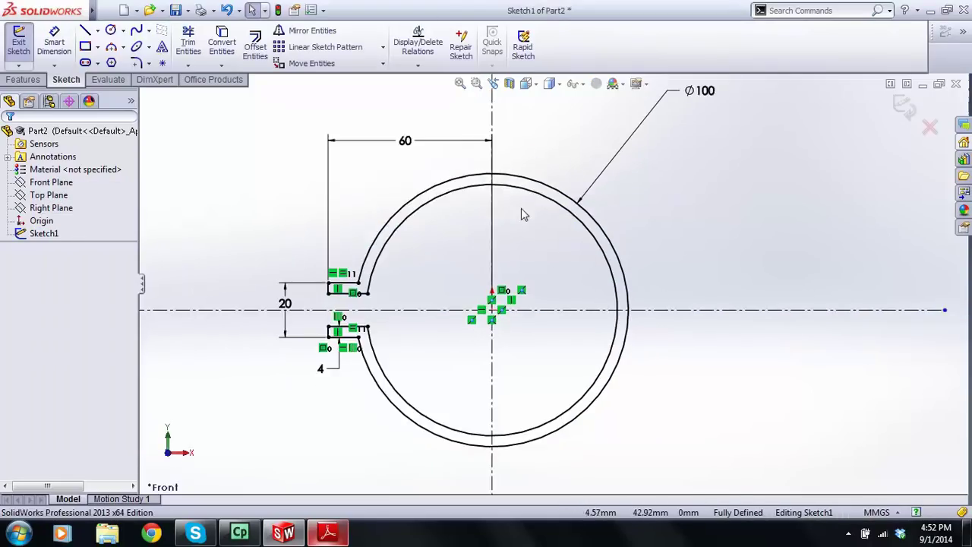
click(612, 185)
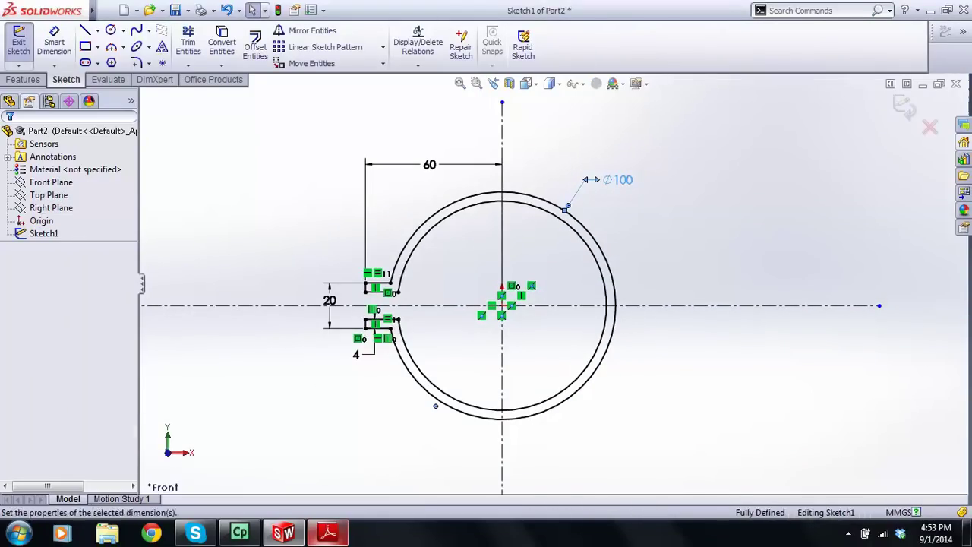
click(904, 106)
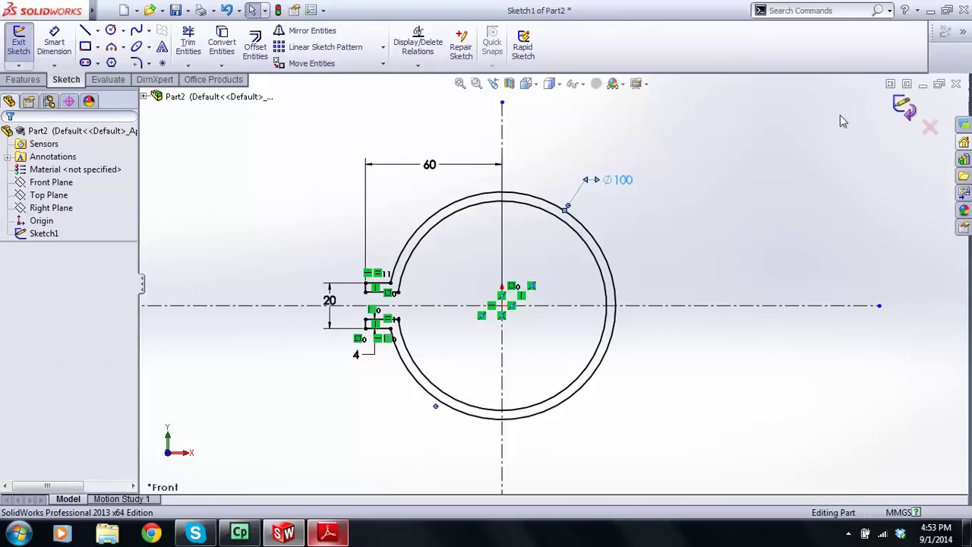
scroll(463, 298, down, 2)
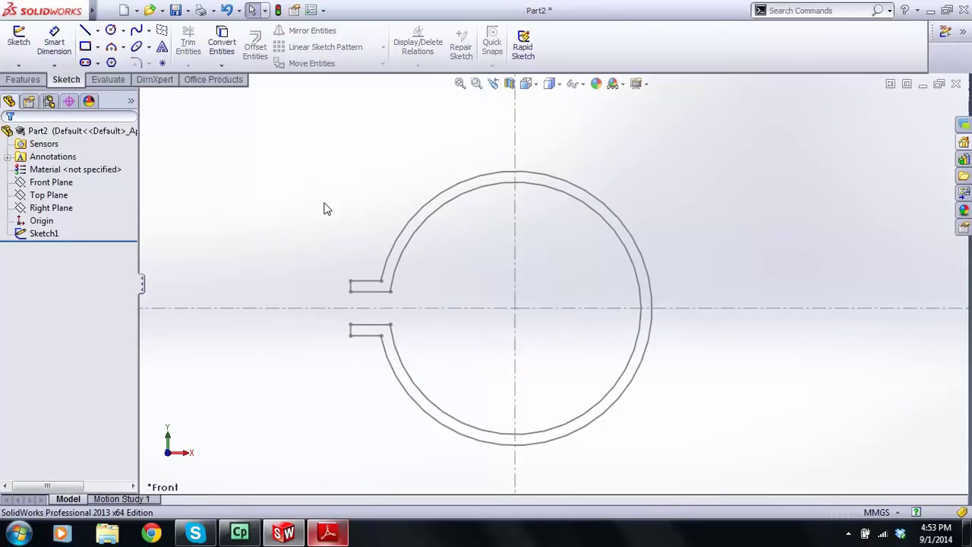
- Start an Extruded Boss/Base using the closed split ring clamp sketch as the profile
click(21, 80)
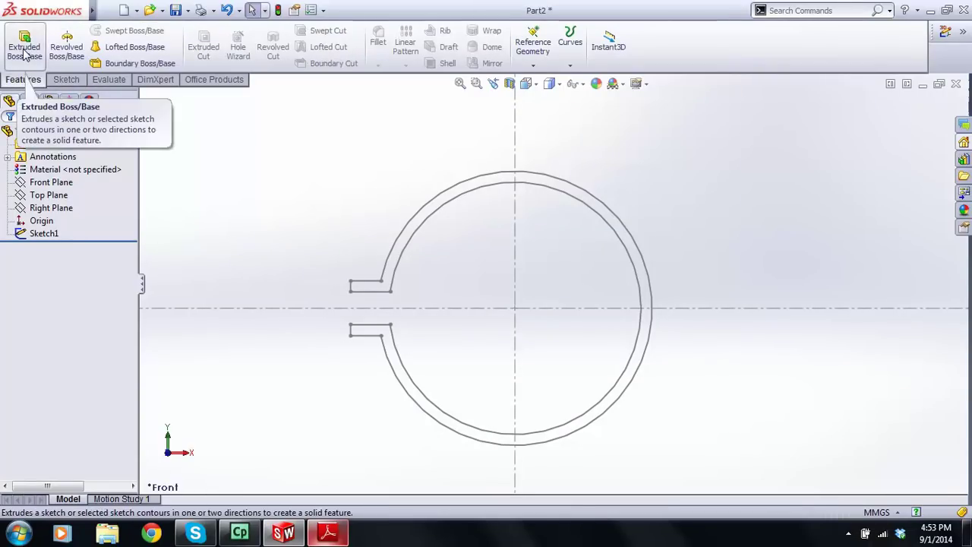
click(24, 50)
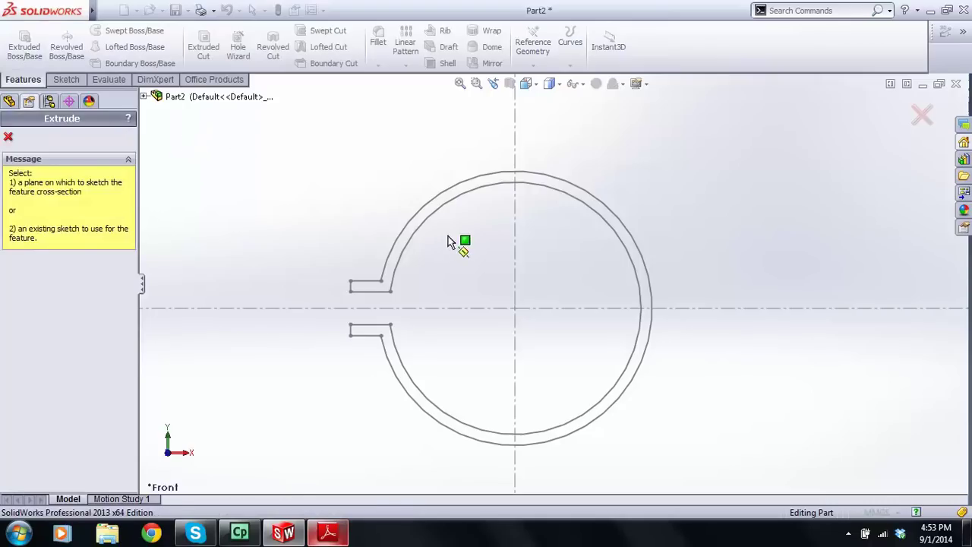
scroll(458, 190, down, 1)
scroll(496, 228, up, 2)
scroll(558, 285, down, 1)
scroll(547, 275, up, 1)
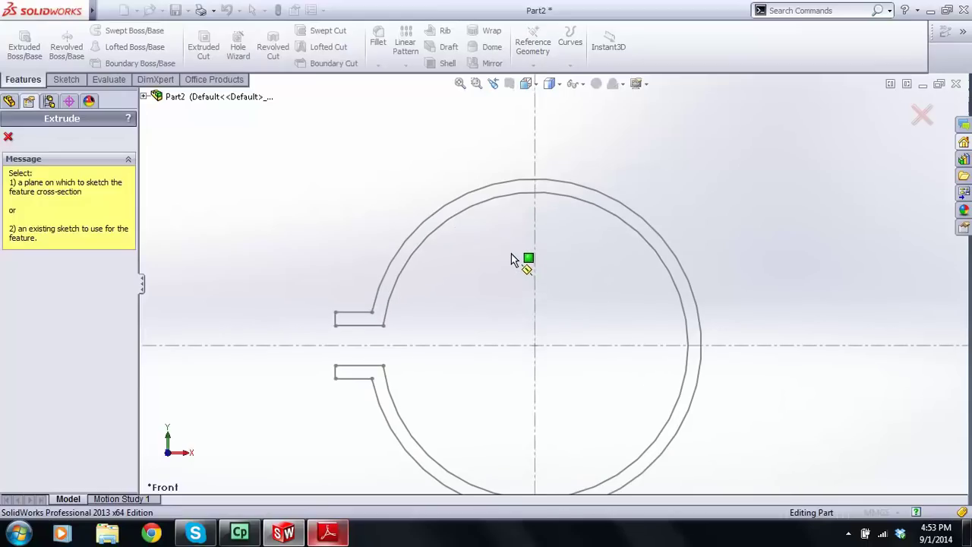
click(467, 210)
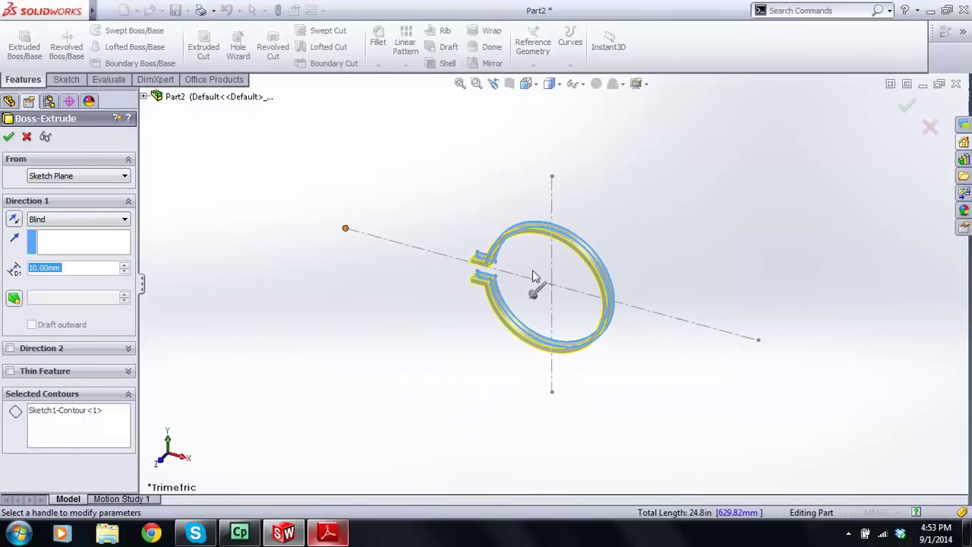
- Set the clamp extrusion's depth to 40 mm
scroll(553, 273, down, 2)
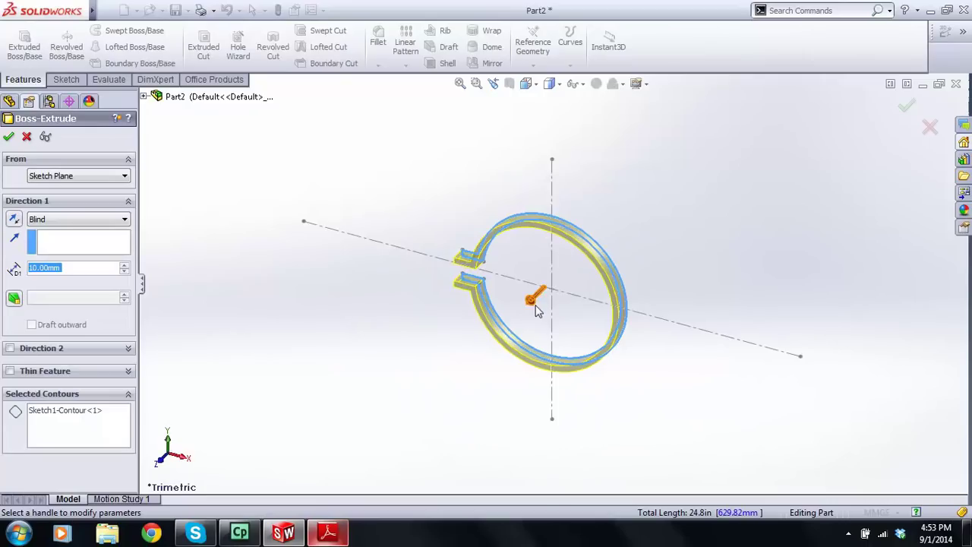
scroll(539, 283, down, 2)
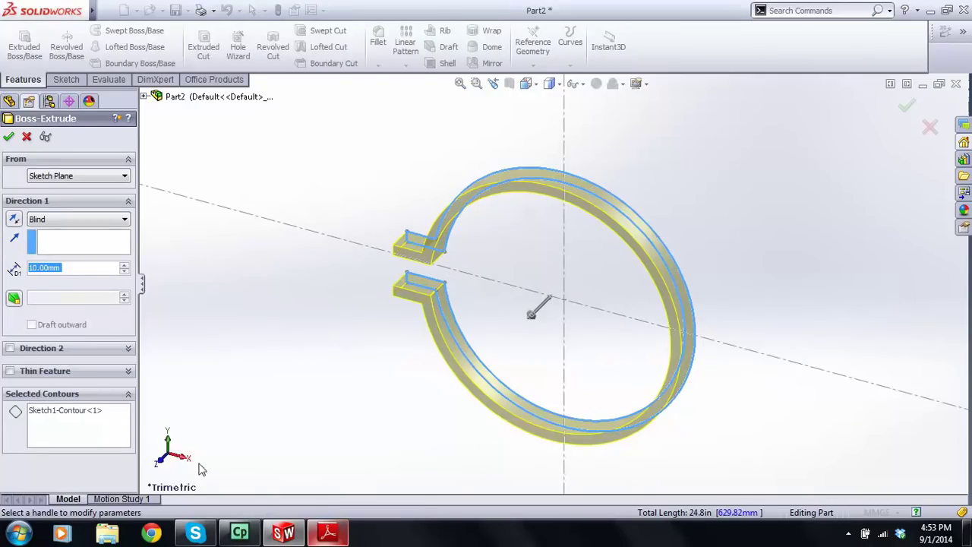
middle_drag(549, 346, 496, 270)
middle_drag(660, 268, 467, 319)
mouse_move(516, 273)
middle_down()
mouse_move(474, 304)
mouse_move(516, 265)
mouse_move(503, 287)
mouse_move(486, 291)
middle_up()
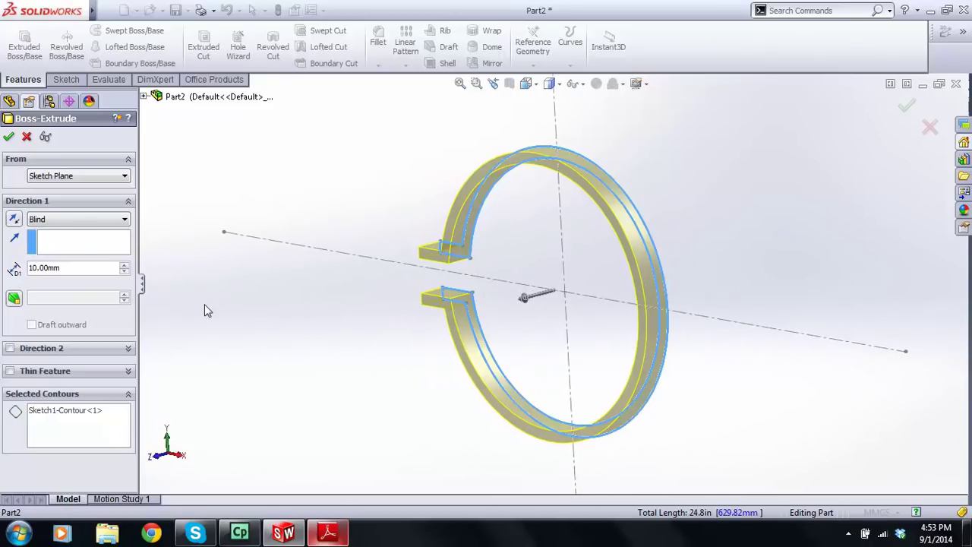
mouse_move(473, 345)
middle_down()
mouse_move(451, 341)
mouse_move(478, 347)
mouse_move(445, 352)
middle_up()
double_click(88, 267)
text(40)
key(Return)
- Change the extrusion's end condition to Mid Plane and accept the feature
mouse_move(395, 292)
middle_down()
mouse_move(300, 295)
mouse_move(585, 292)
mouse_move(399, 293)
mouse_move(413, 308)
middle_up()
middle_drag(324, 281, 319, 279)
click(64, 222)
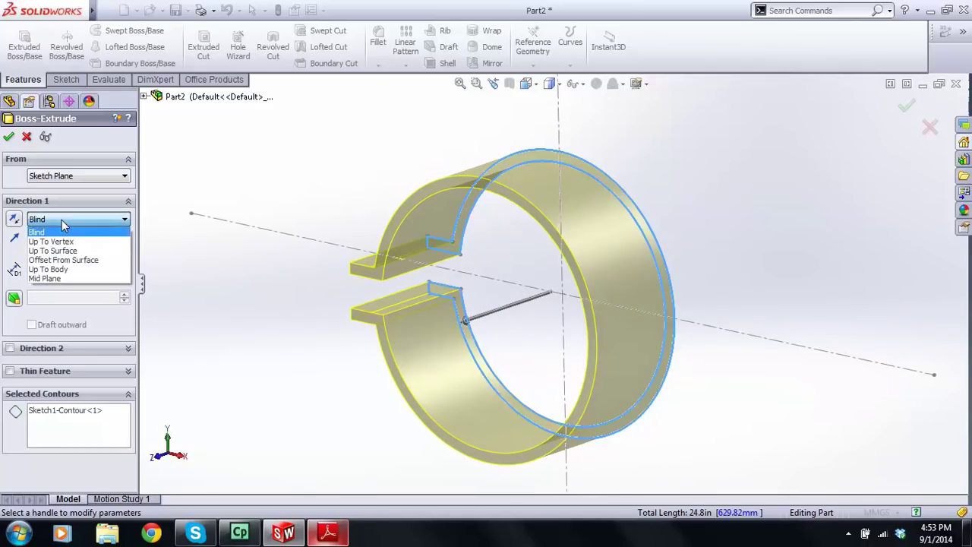
click(63, 276)
middle_drag(495, 318, 443, 268)
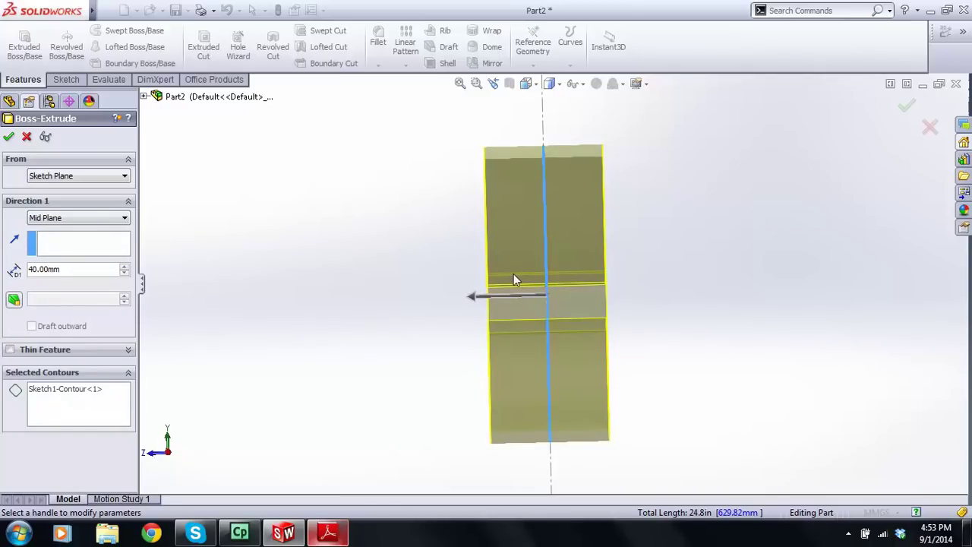
middle_drag(521, 243, 515, 268)
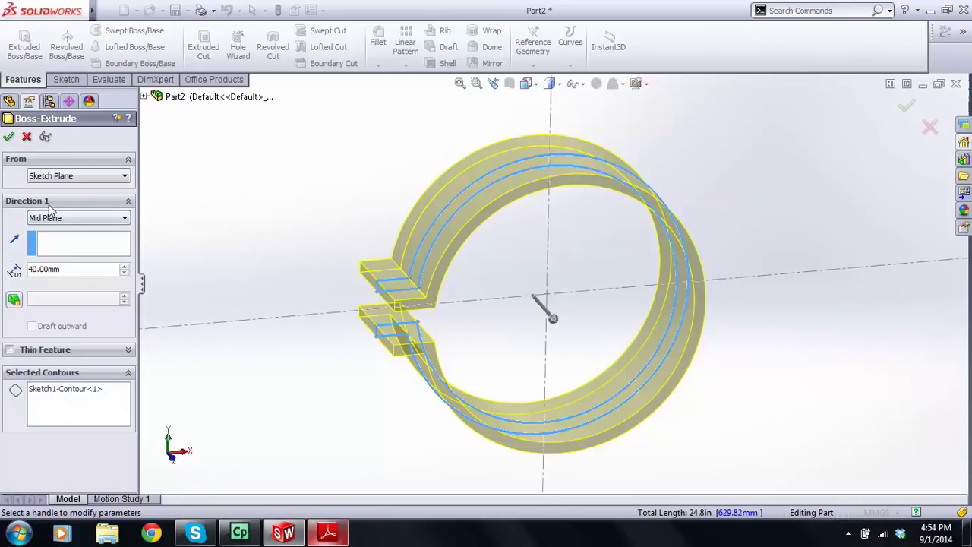
mouse_move(322, 272)
middle_down()
mouse_move(305, 253)
mouse_move(397, 260)
mouse_move(294, 251)
mouse_move(339, 264)
middle_up()
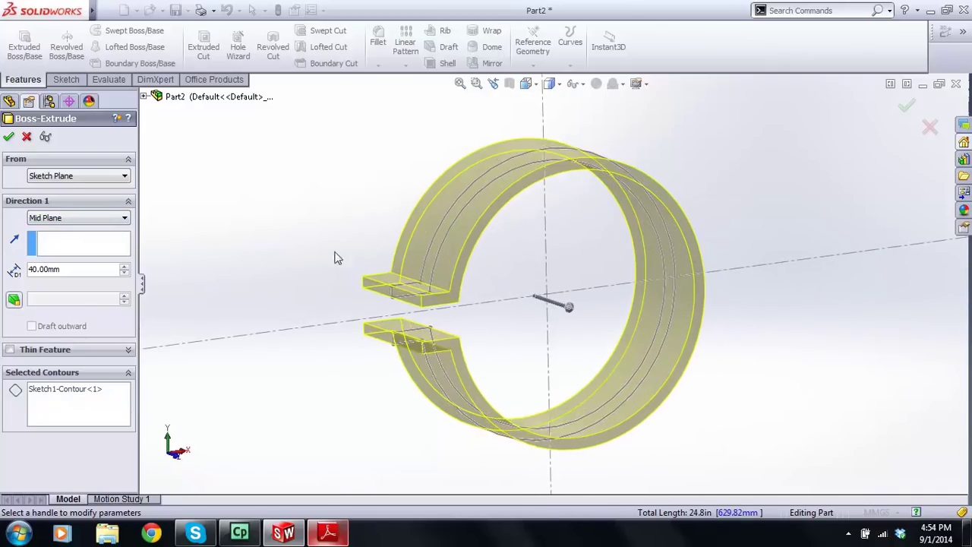
click(8, 137)
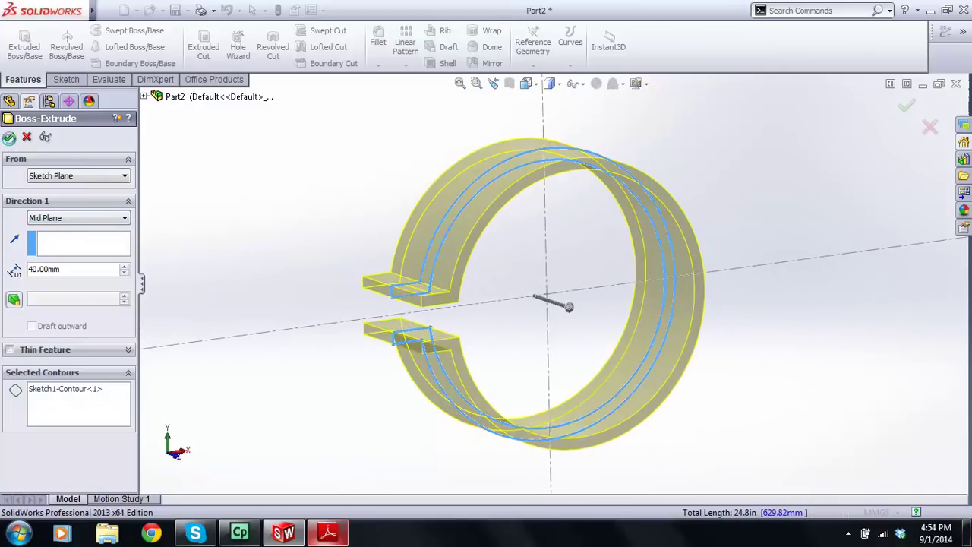
click(309, 212)
- Examine the extruded clamp from several angles, including the ring's width and the two tabs up close
mouse_move(542, 243)
middle_down()
mouse_move(235, 244)
mouse_move(592, 254)
mouse_move(543, 253)
middle_up()
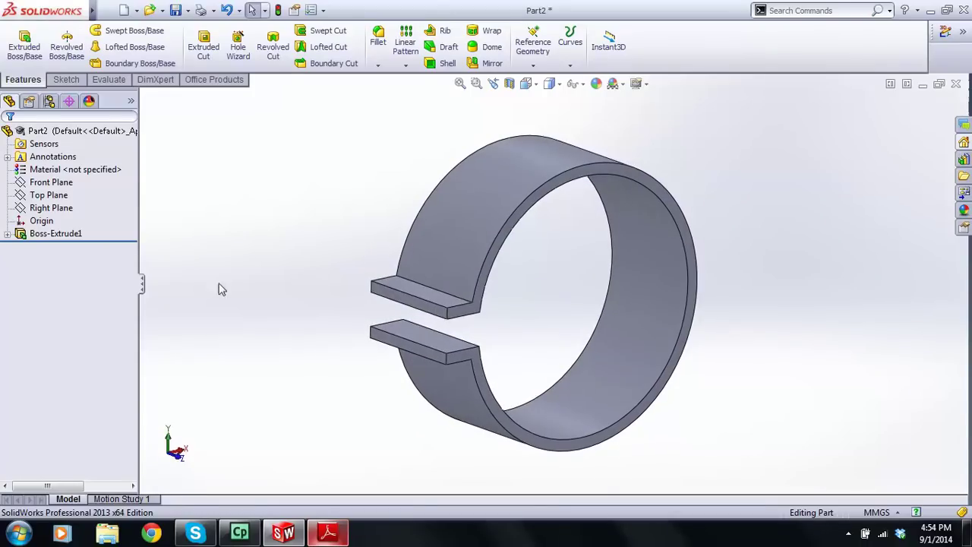
scroll(504, 304, up, 2)
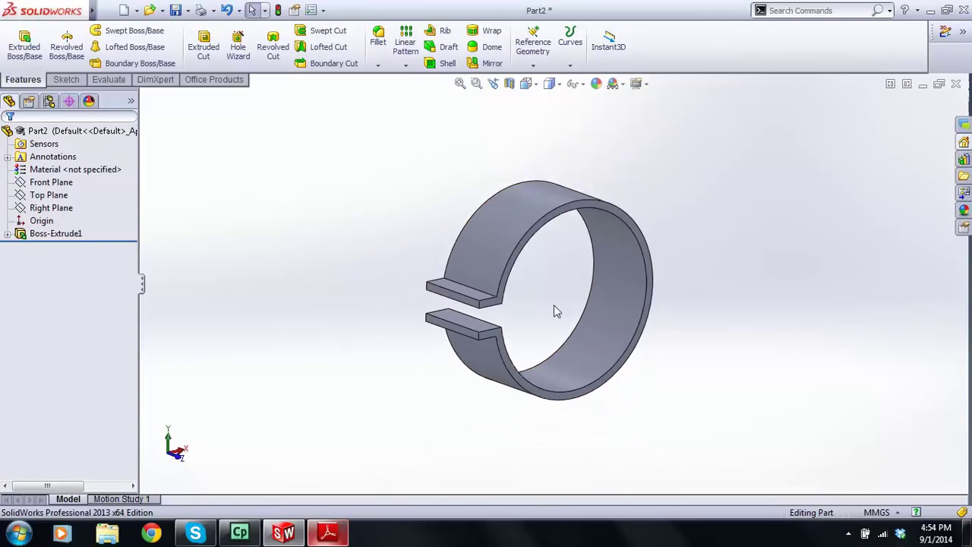
scroll(547, 292, down, 2)
middle_drag(543, 298, 516, 322)
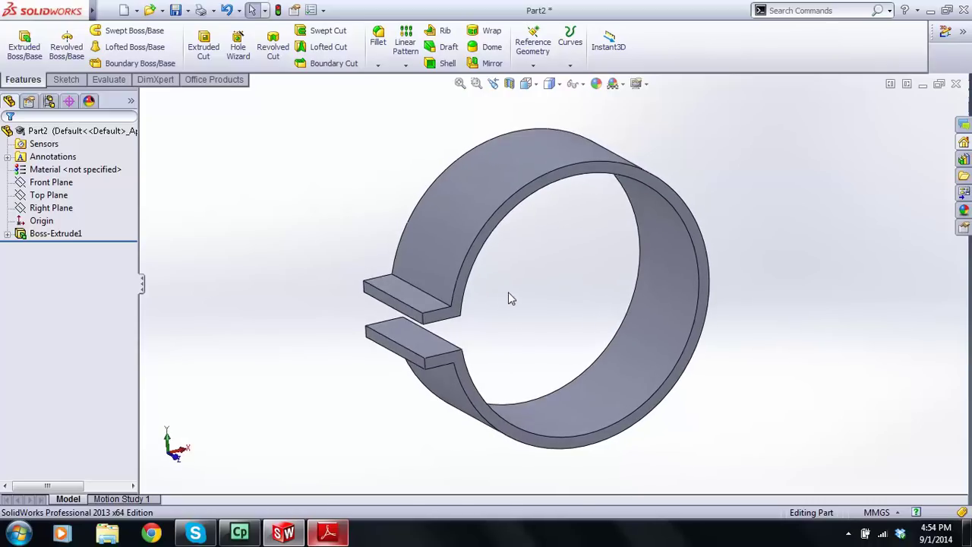
middle_drag(553, 339, 469, 373)
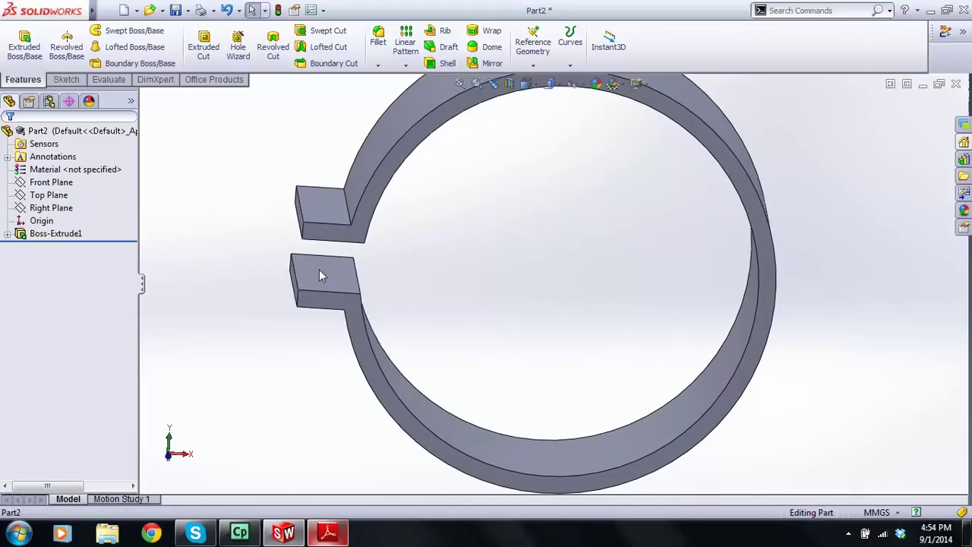
scroll(471, 236, up, 1)
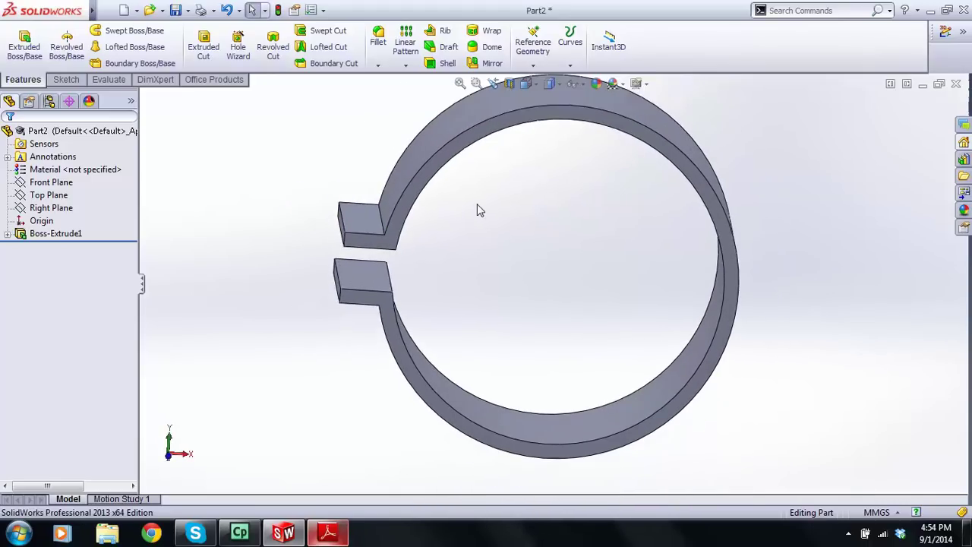
middle_drag(375, 267, 392, 339)
scroll(362, 248, down, 3)
scroll(402, 256, up, 5)
middle_drag(703, 354, 608, 300)
scroll(507, 274, down, 4)
scroll(509, 279, down, 2)
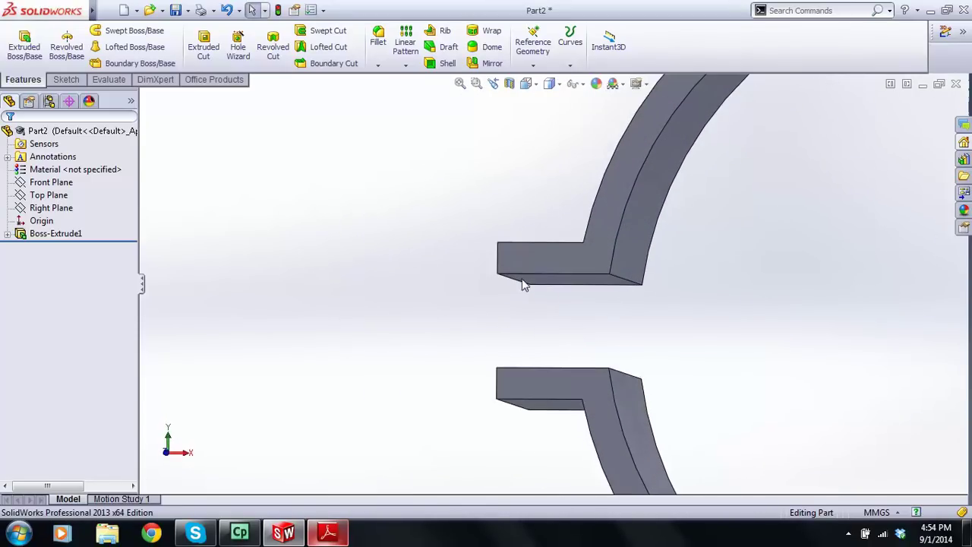
middle_drag(541, 276, 507, 256)
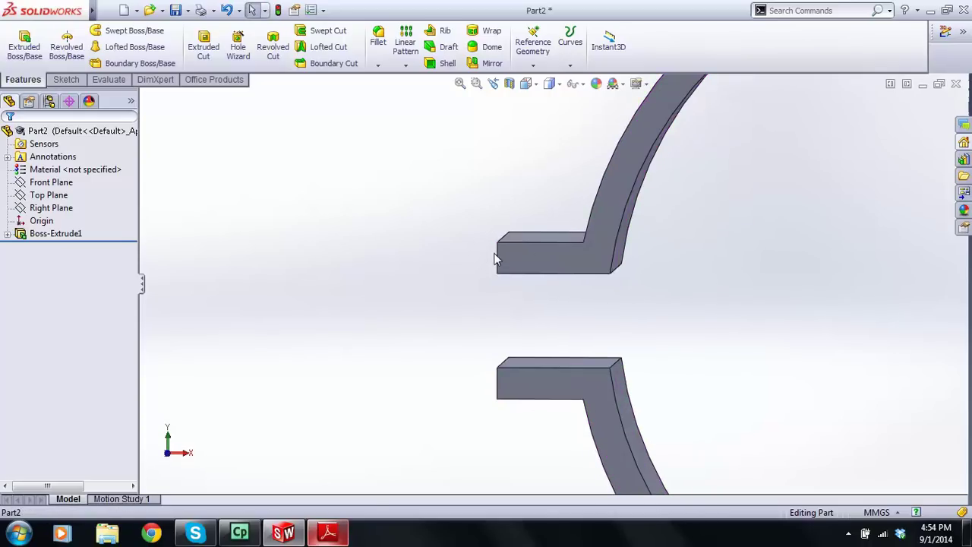
- Compare the clamp with the Example 2 drawing in Adobe Reader, and return to SolidWorks to inspect it in isometric view
click(341, 538)
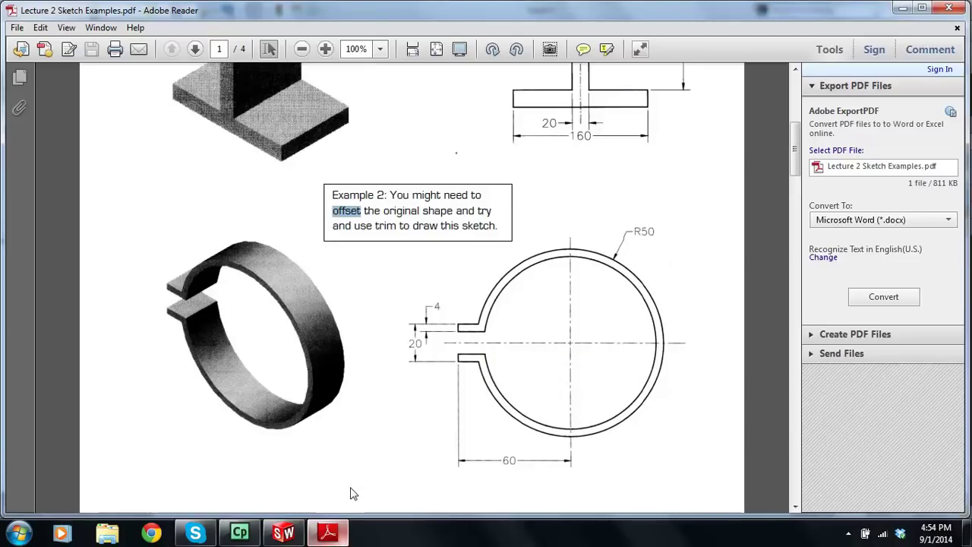
click(283, 532)
scroll(436, 348, up, 5)
middle_drag(547, 354, 561, 338)
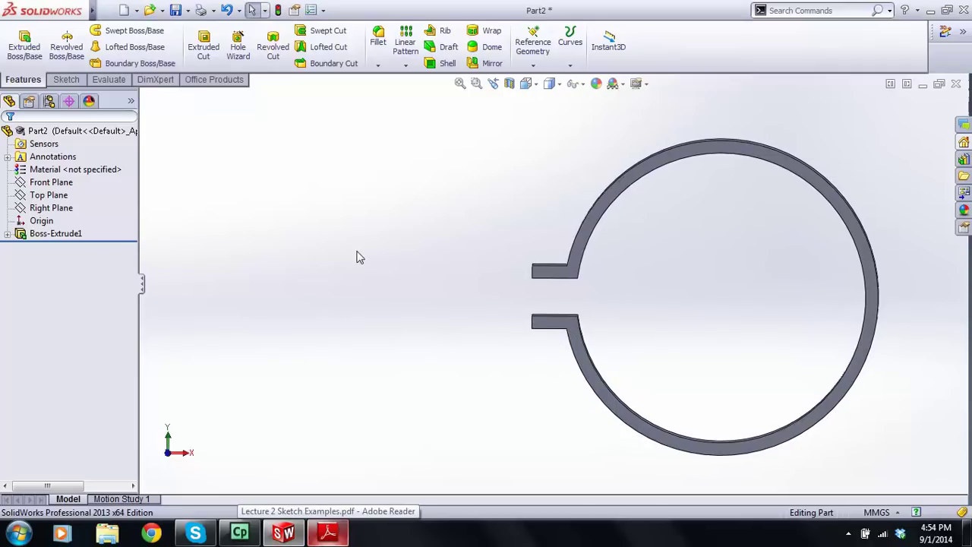
key(ctrl+7)
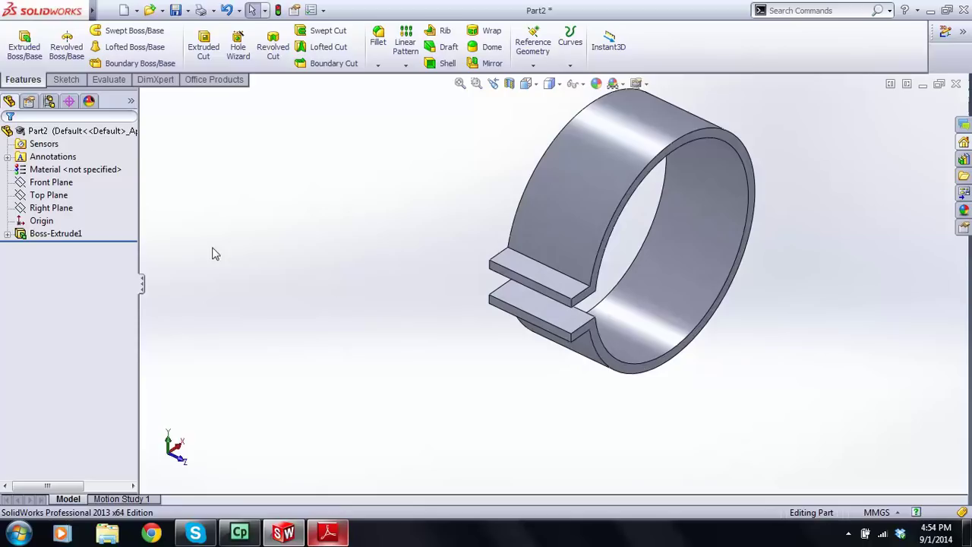
click(43, 145)
scroll(556, 216, down, 2)
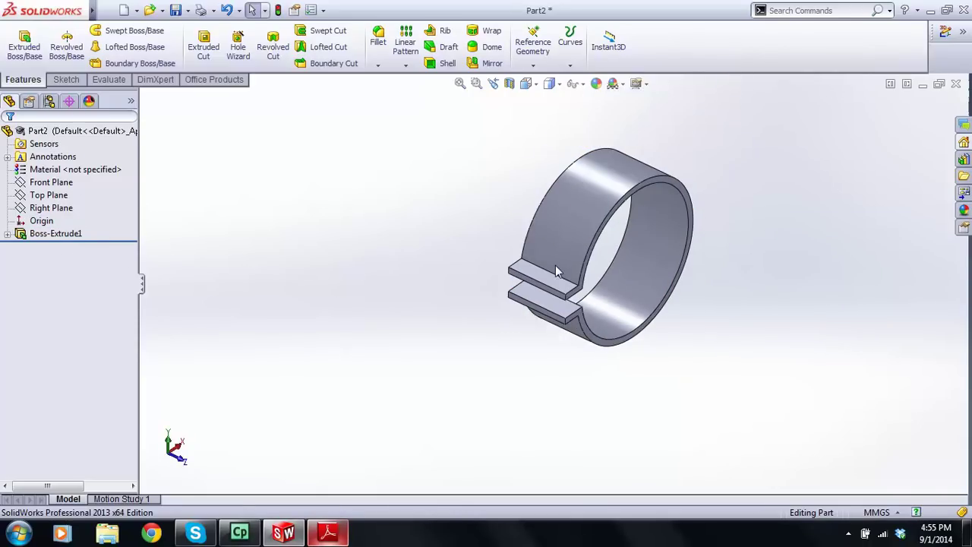
scroll(616, 266, down, 3)
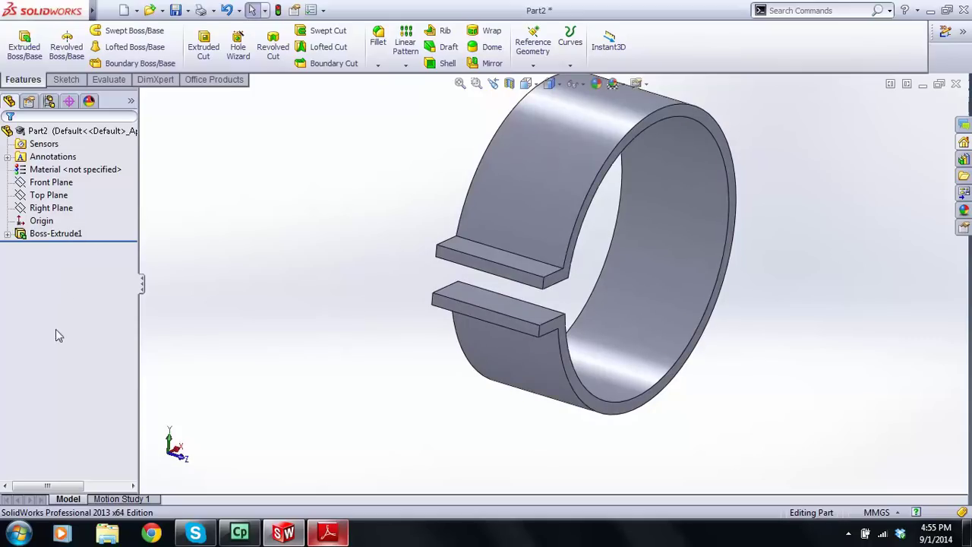
- Expand the clamp's extrusion feature and open its underlying sketch for editing
click(7, 234)
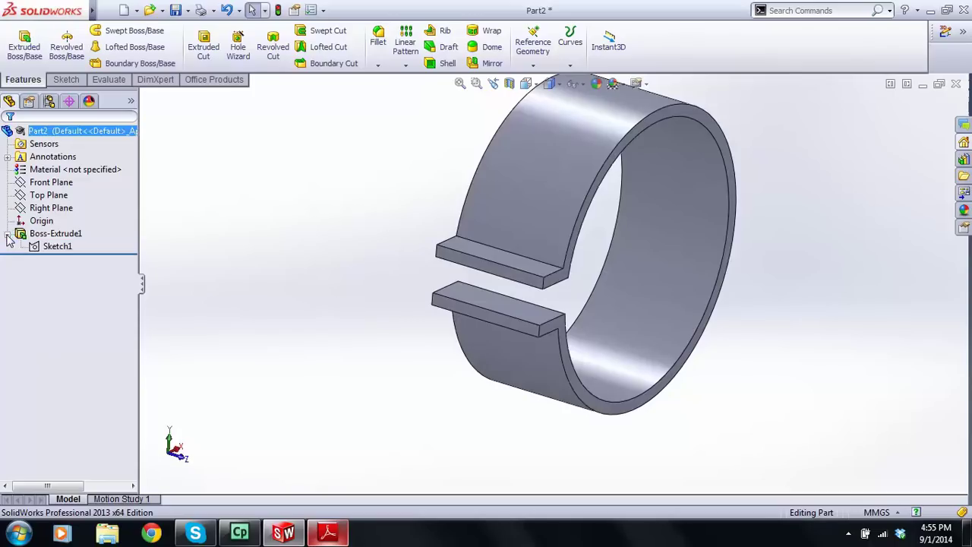
middle_drag(425, 354, 508, 354)
click(47, 247)
right_click(48, 247)
click(65, 210)
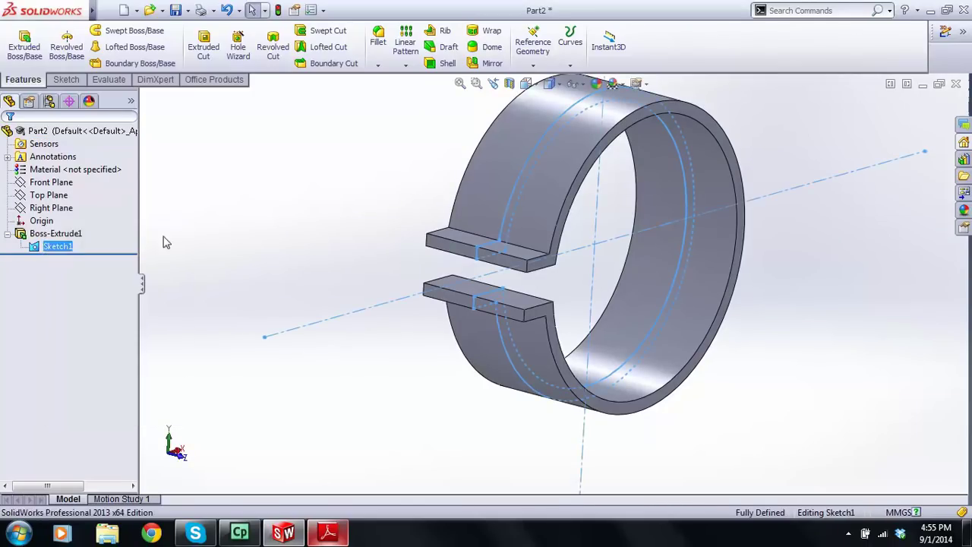
scroll(319, 254, up, 1)
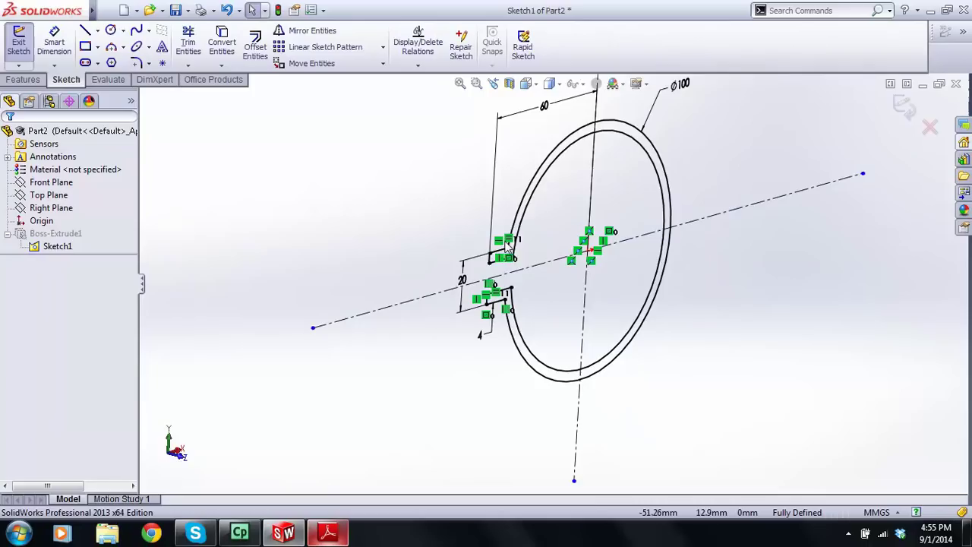
- View the clamp sketch face-on, set the horizontal distance from the ring's centre to the tab ends to 70 mm, and exit the sketch
key(ctrl+8)
middle_drag(496, 216, 503, 230)
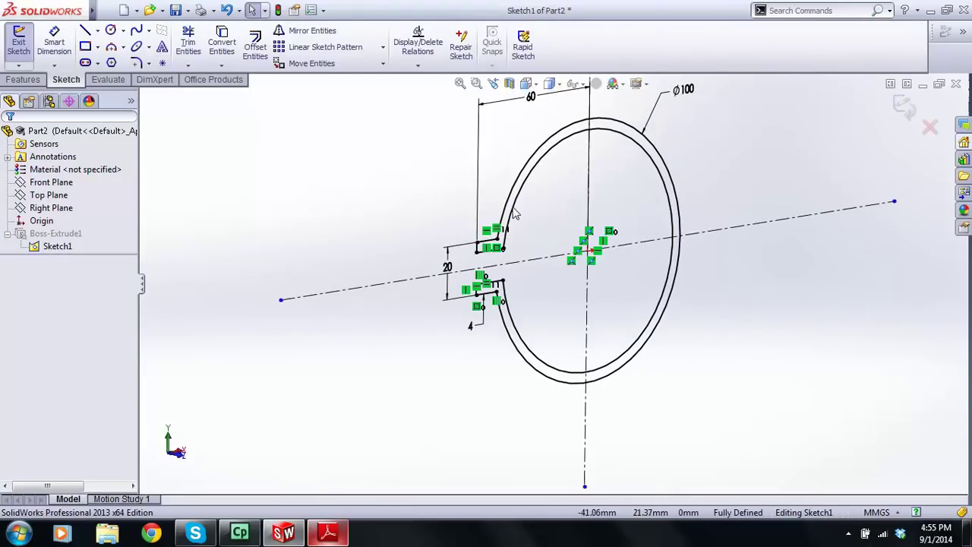
key(space)
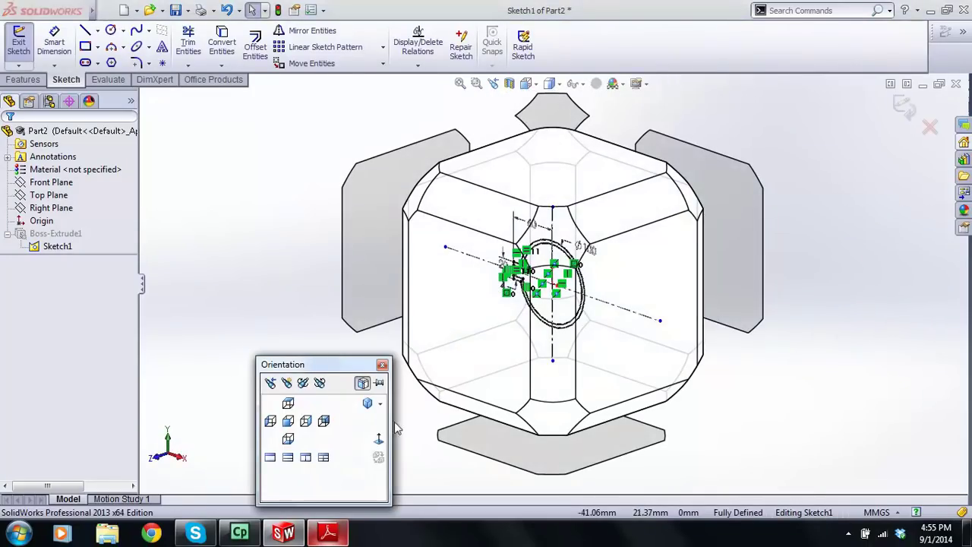
click(378, 439)
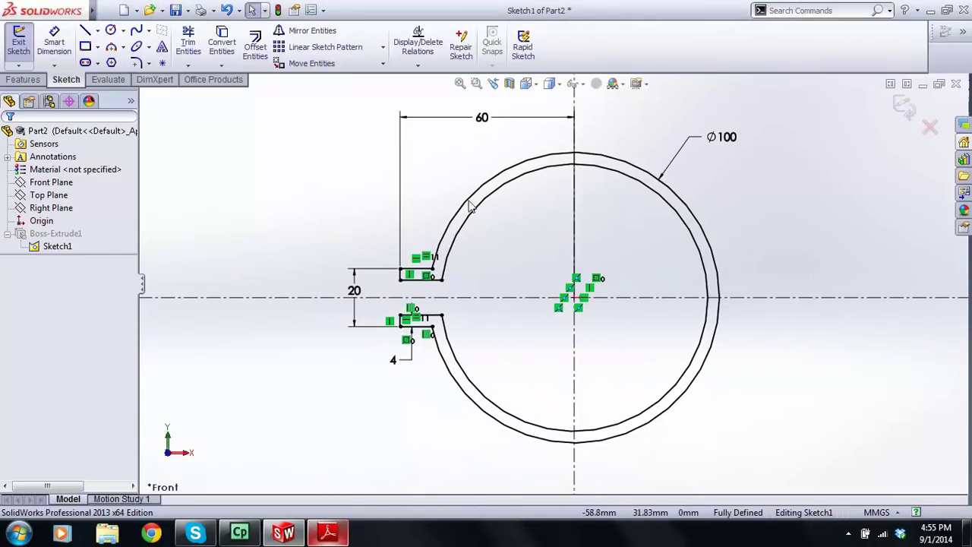
double_click(482, 120)
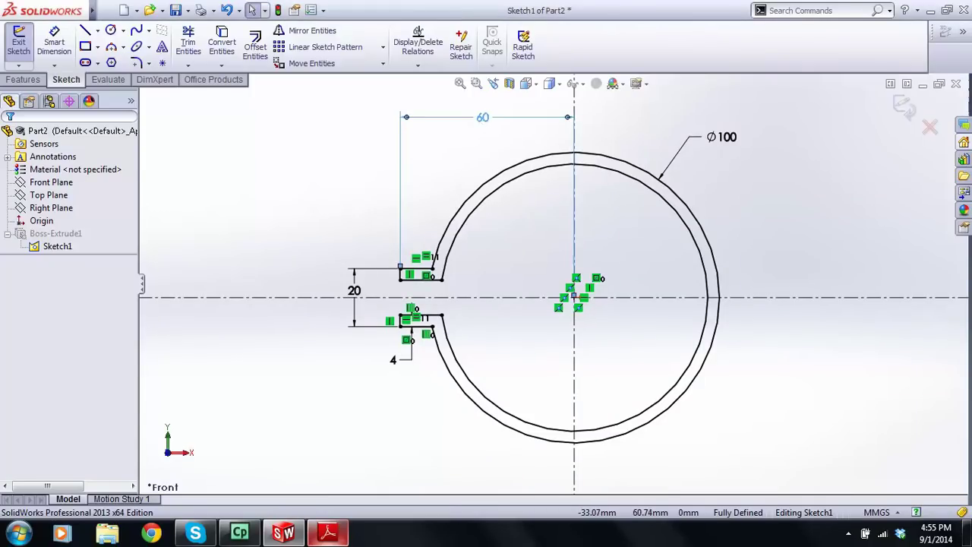
text(70)
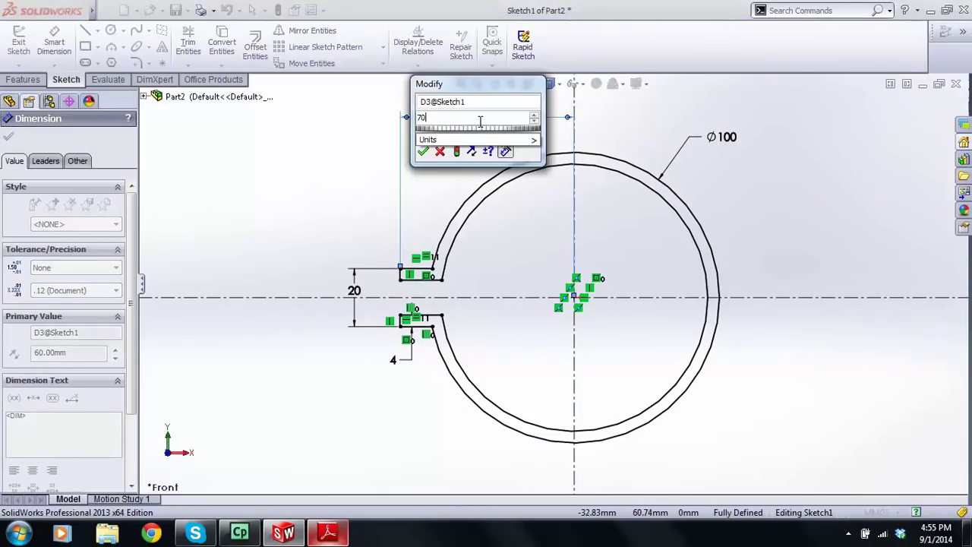
click(422, 152)
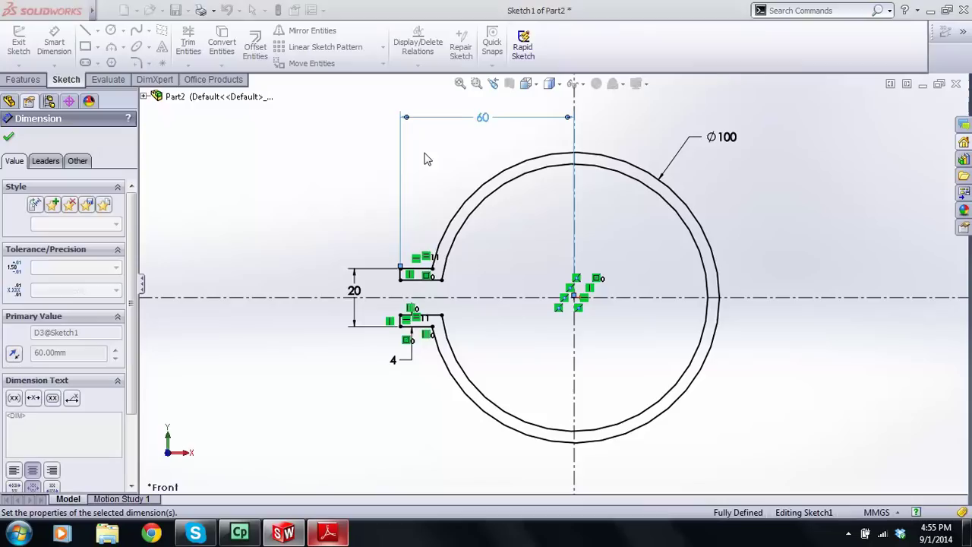
scroll(379, 278, down, 3)
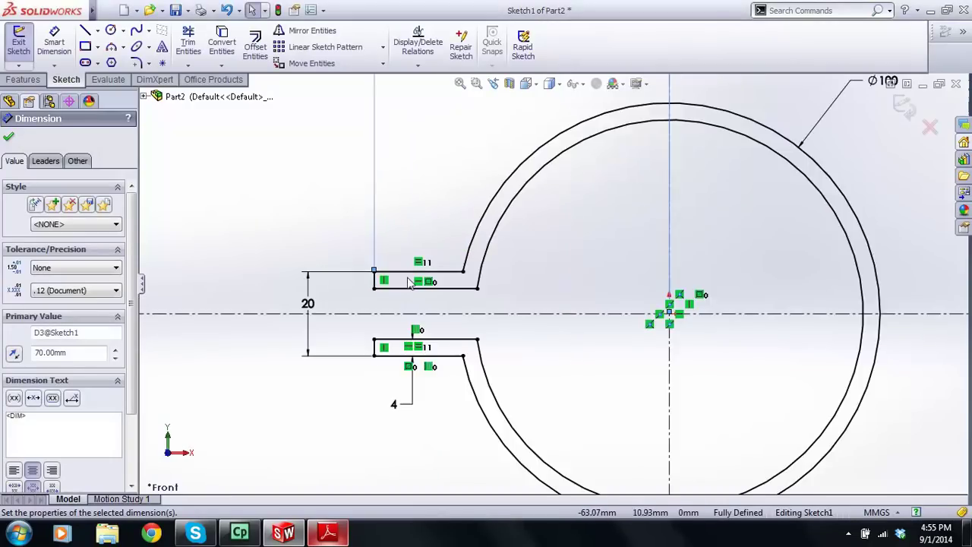
scroll(492, 283, up, 3)
scroll(494, 282, up, 1)
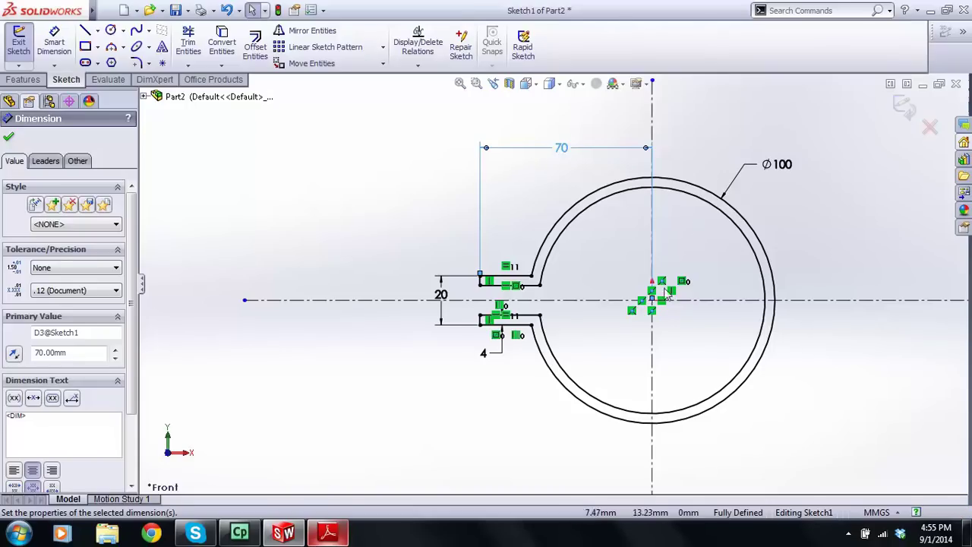
scroll(668, 315, down, 2)
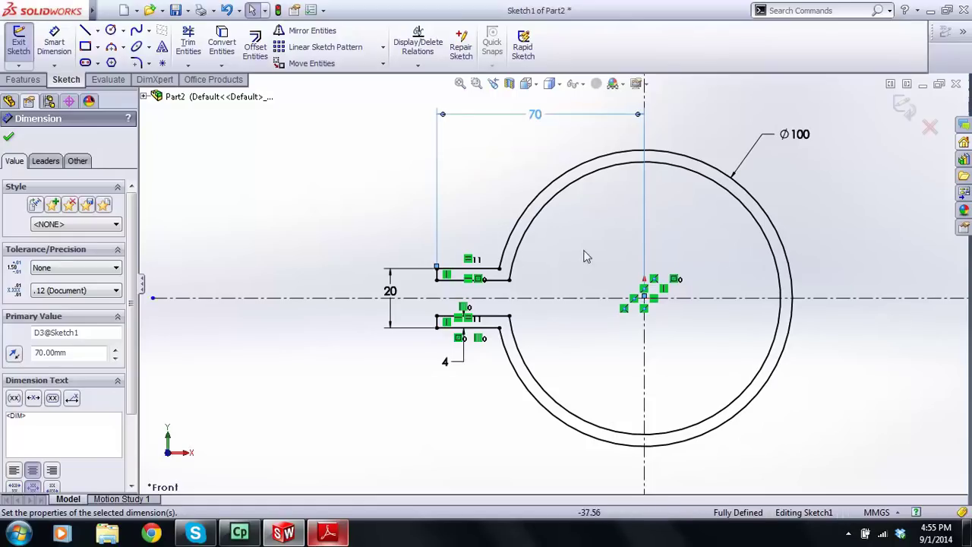
click(906, 107)
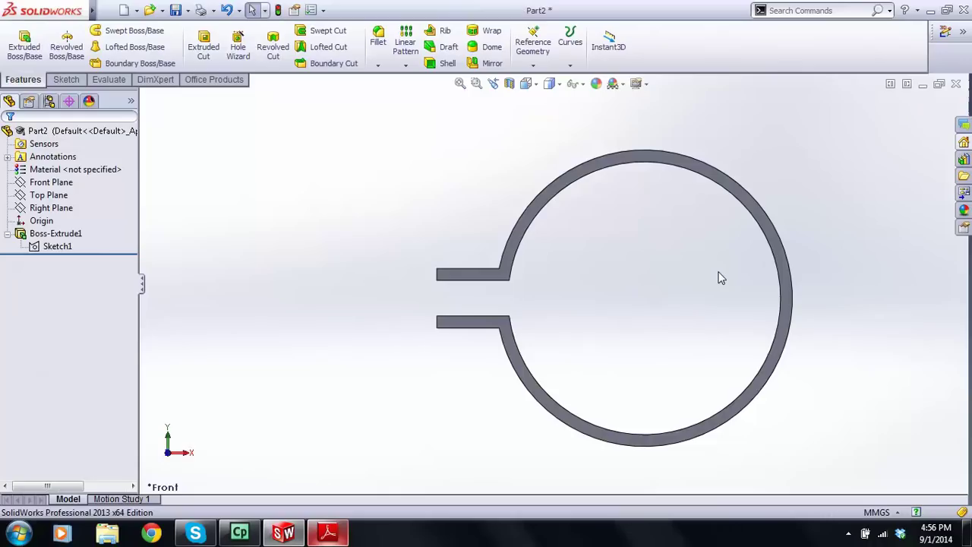
- Examine the rebuilt clamp from an angle, looking closely at the two tabs and their outer corner edges
middle_drag(595, 282, 622, 302)
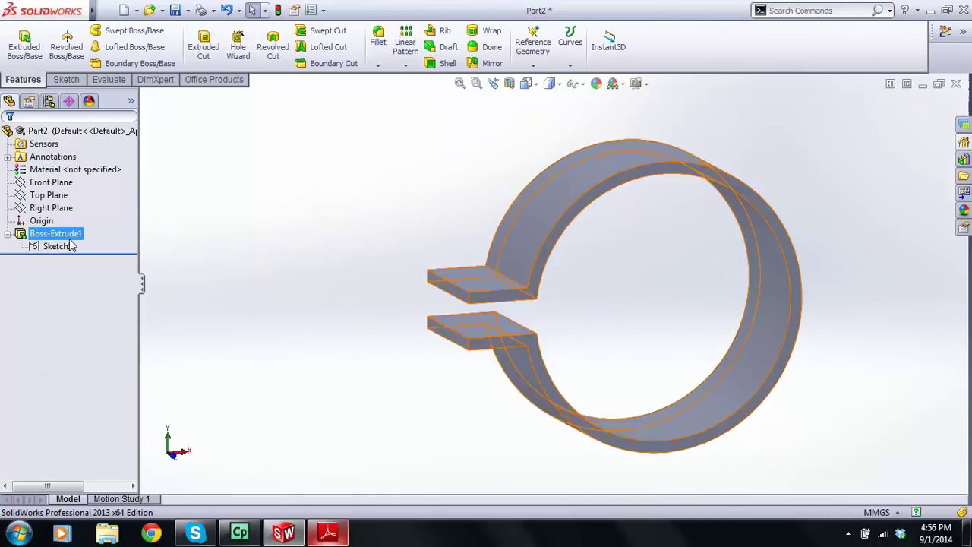
scroll(47, 248, down, 1)
scroll(269, 291, up, 2)
scroll(66, 256, up, 1)
middle_drag(586, 343, 606, 364)
scroll(522, 352, down, 3)
scroll(520, 326, down, 1)
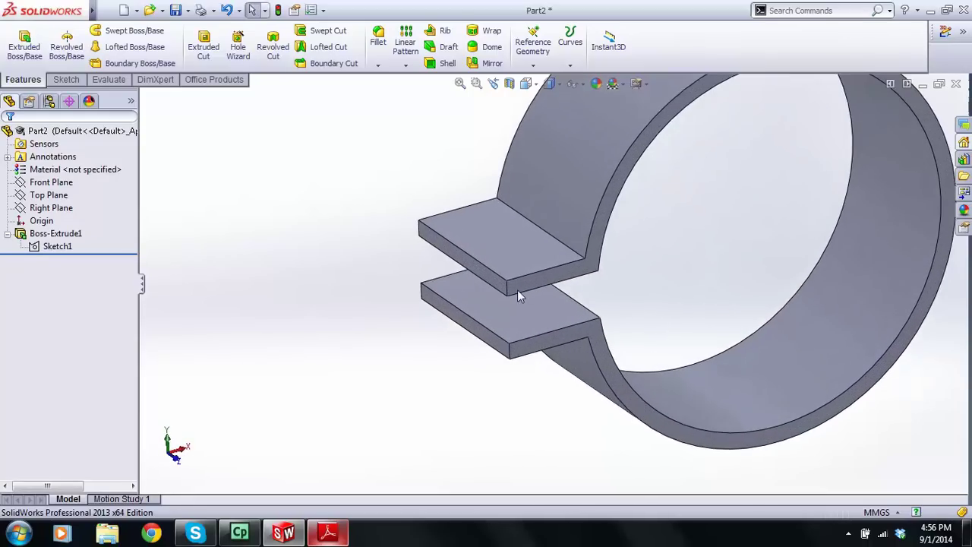
scroll(516, 291, down, 2)
mouse_move(511, 291)
middle_down()
mouse_move(517, 317)
mouse_move(512, 293)
middle_up()
scroll(515, 294, down, 3)
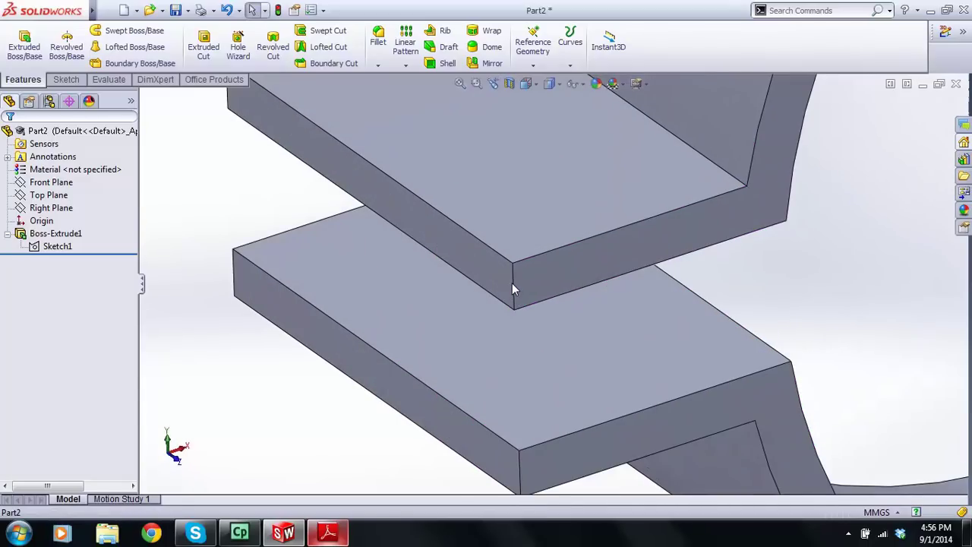
scroll(521, 287, up, 3)
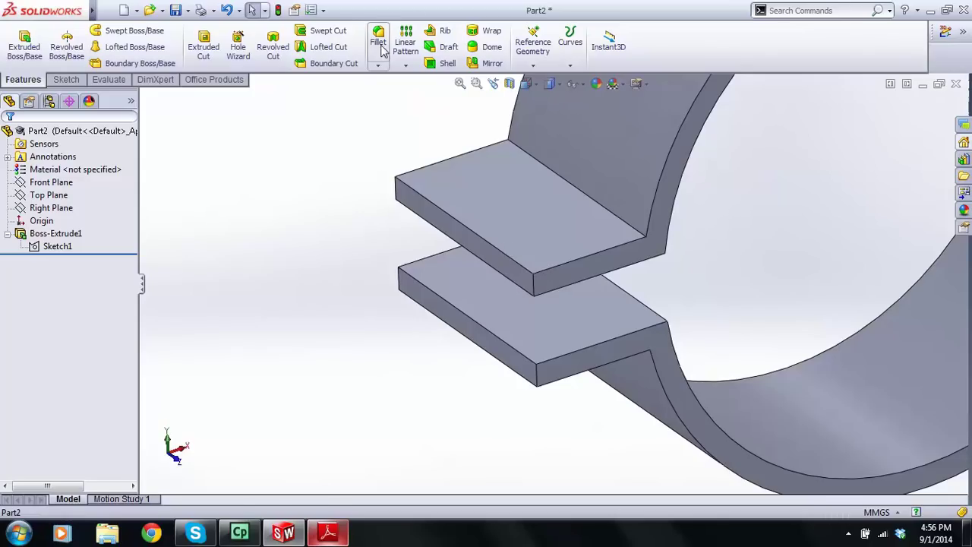
click(66, 79)
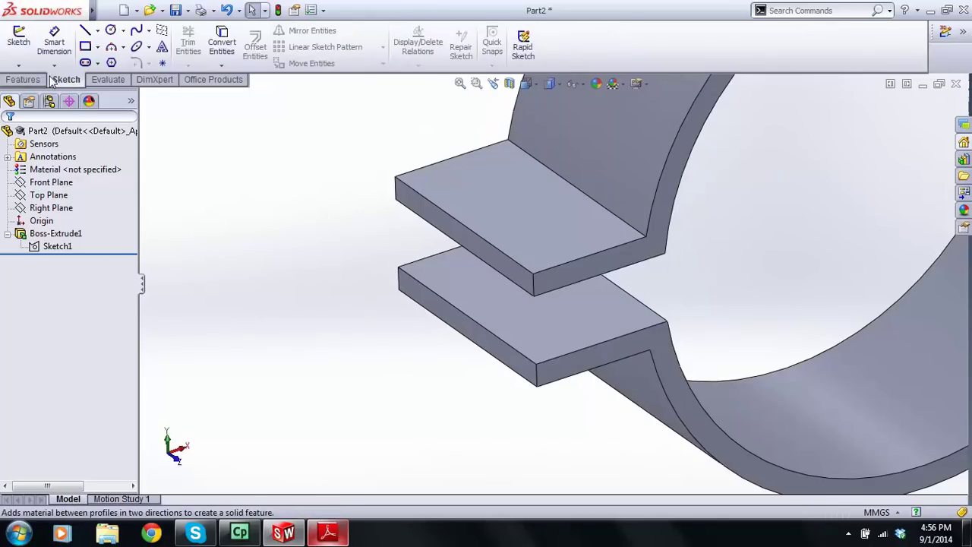
click(23, 79)
scroll(444, 211, down, 3)
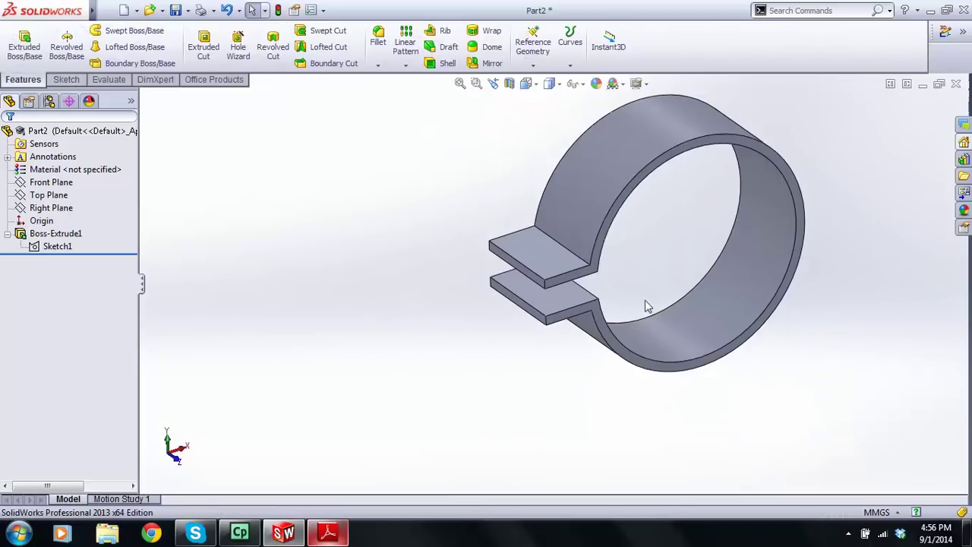
scroll(611, 283, down, 2)
scroll(378, 199, down, 3)
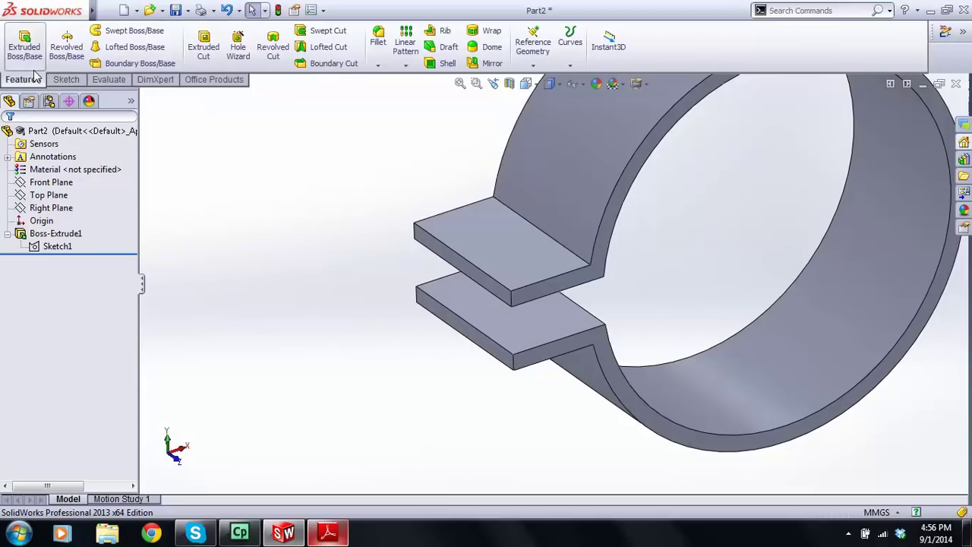
- Start a constant-radius 10 mm fillet and select the outer vertical corner edge on the front side of both tabs
click(378, 38)
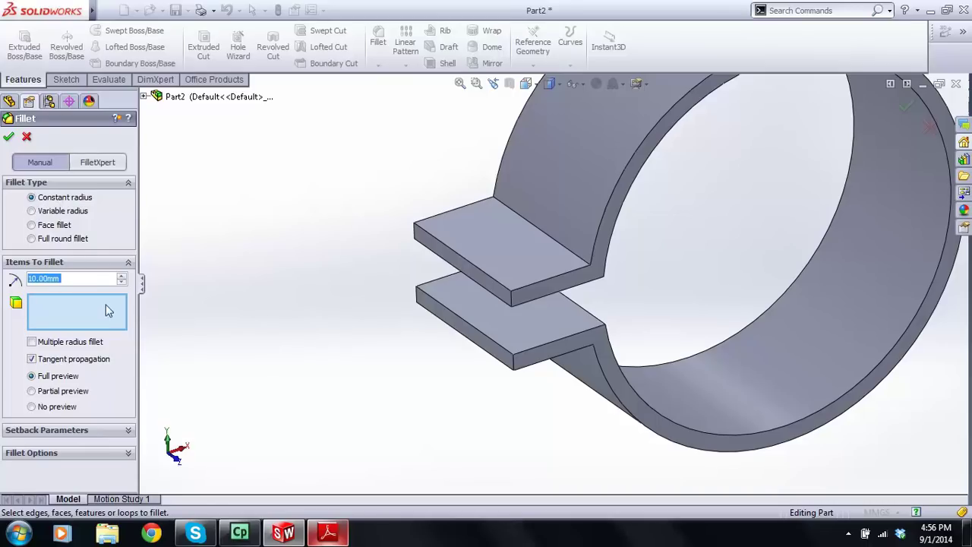
click(67, 311)
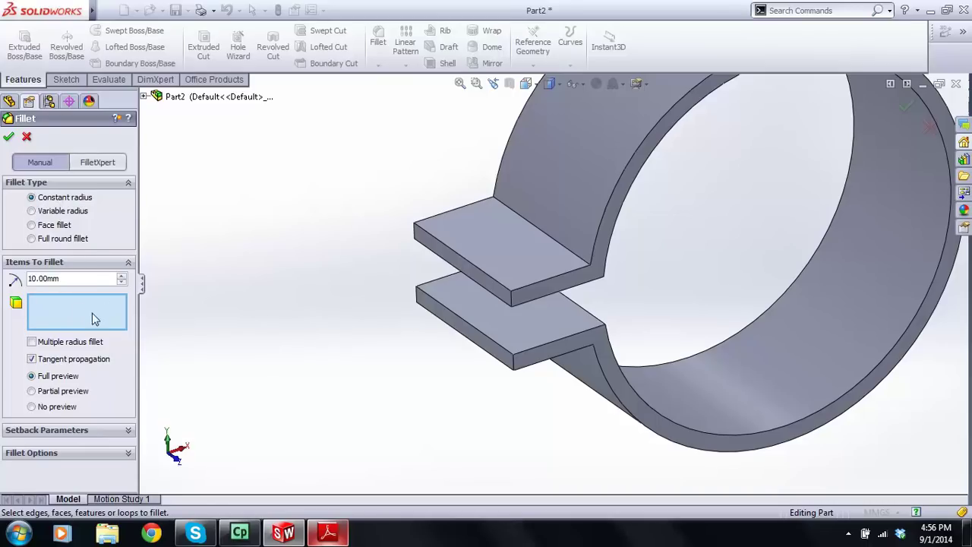
scroll(502, 319, down, 4)
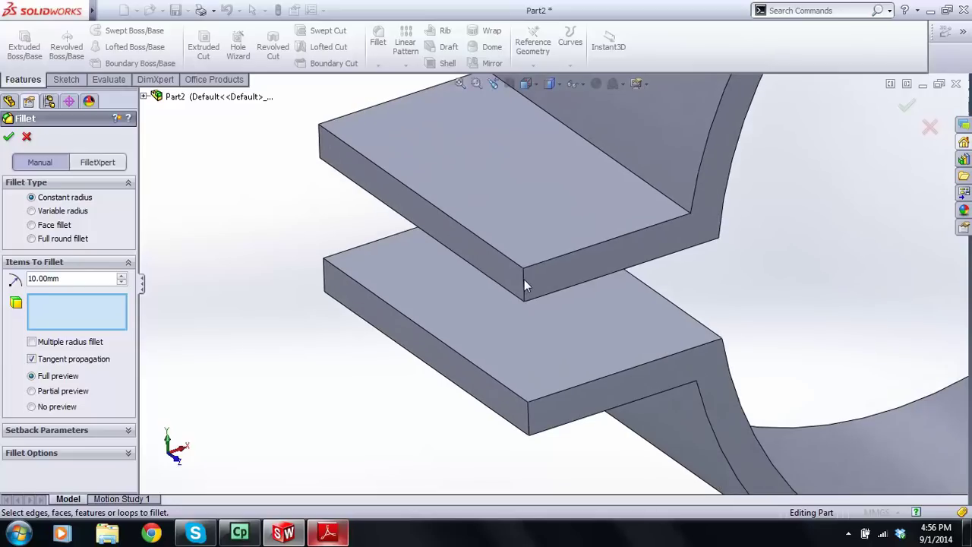
click(521, 279)
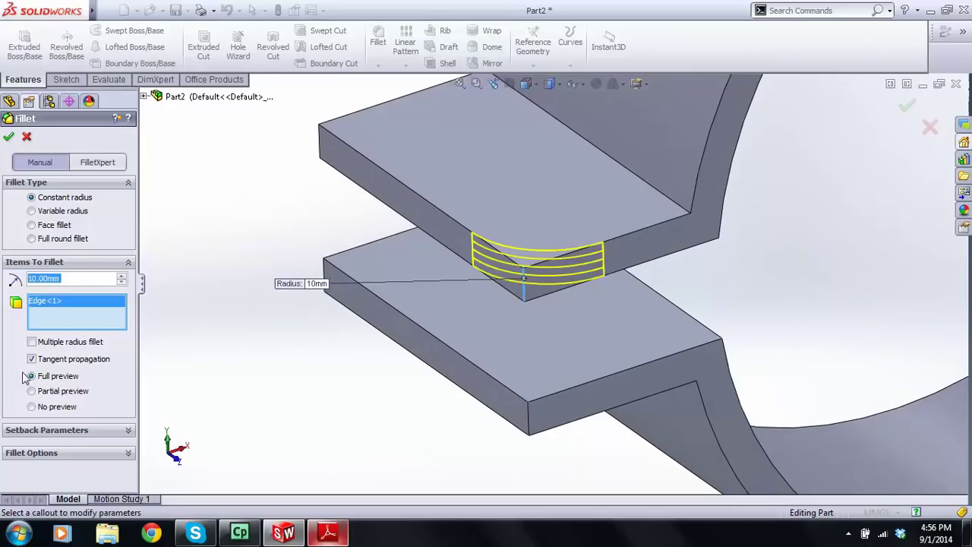
mouse_move(430, 300)
middle_down()
mouse_move(413, 391)
mouse_move(418, 460)
mouse_move(421, 300)
middle_up()
scroll(421, 300, up, 1)
click(494, 393)
- Add the two outer corner edges on the tabs' opposite side to the 10 mm fillet and accept it
scroll(386, 403, up, 3)
middle_drag(492, 308, 414, 335)
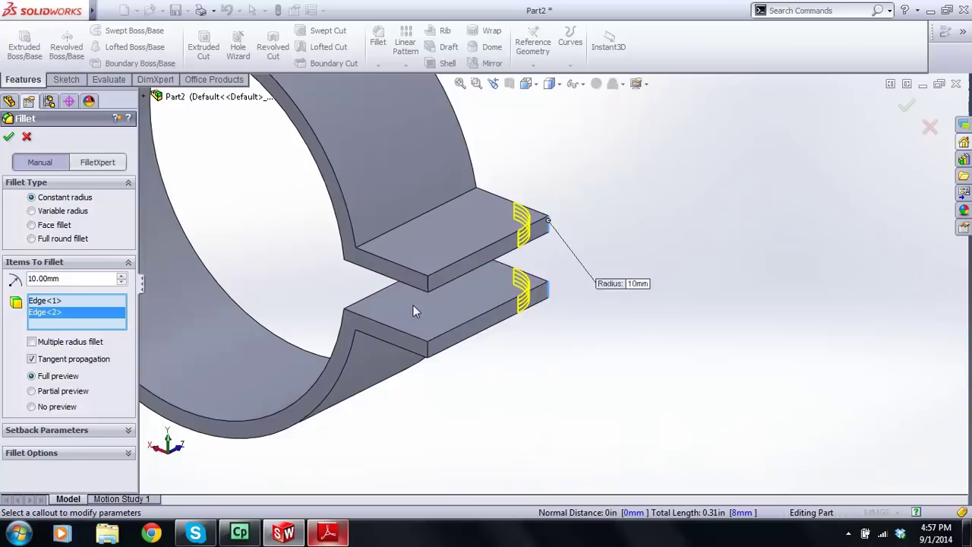
scroll(417, 319, down, 3)
click(445, 271)
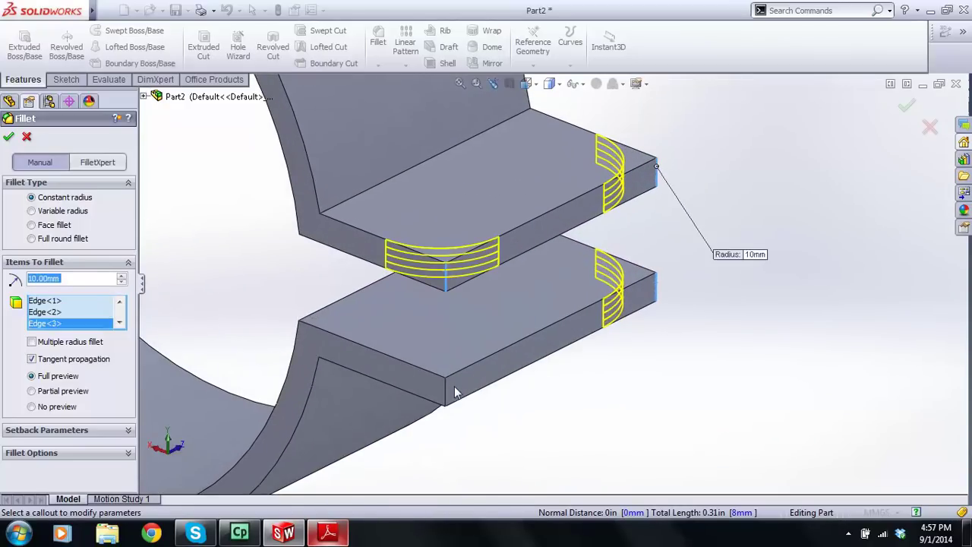
click(447, 396)
scroll(262, 290, up, 3)
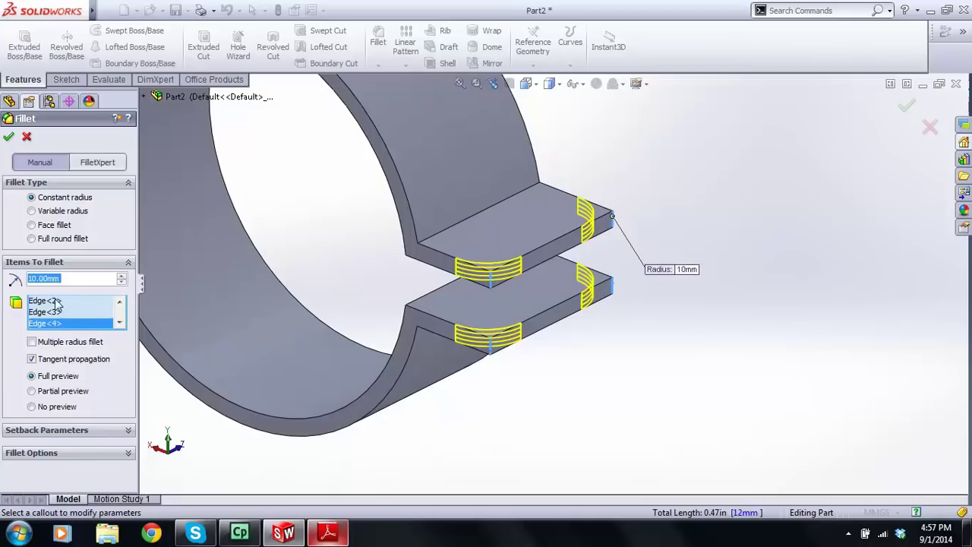
click(13, 135)
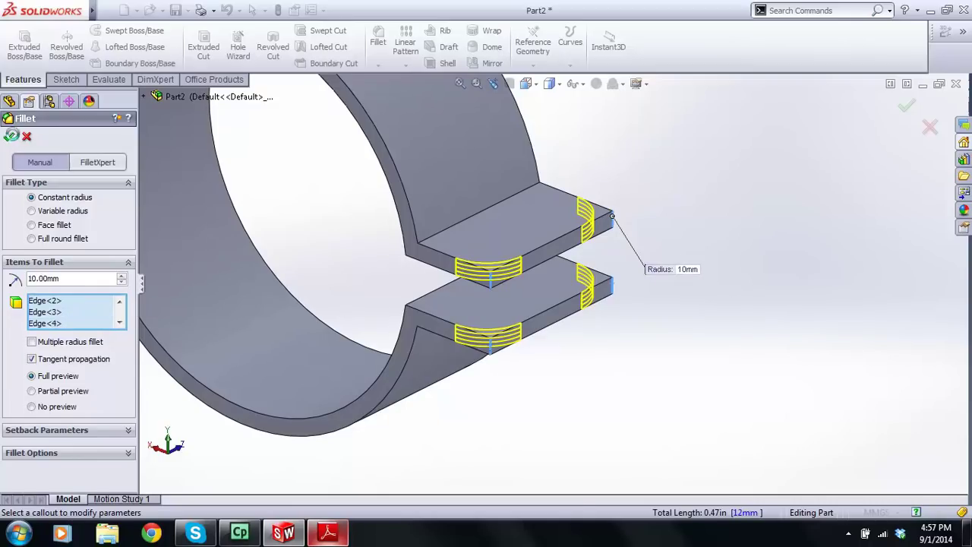
click(10, 136)
click(566, 383)
- Examine the rounded tab corners from both sides, highlighting the extrusion and fillet features in turn on the model
scroll(531, 375, up, 2)
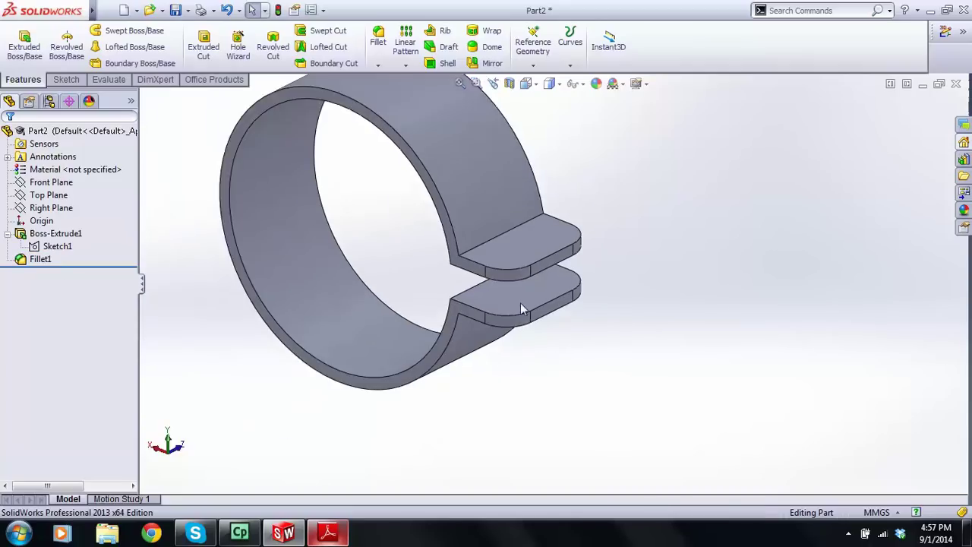
scroll(499, 354, down, 2)
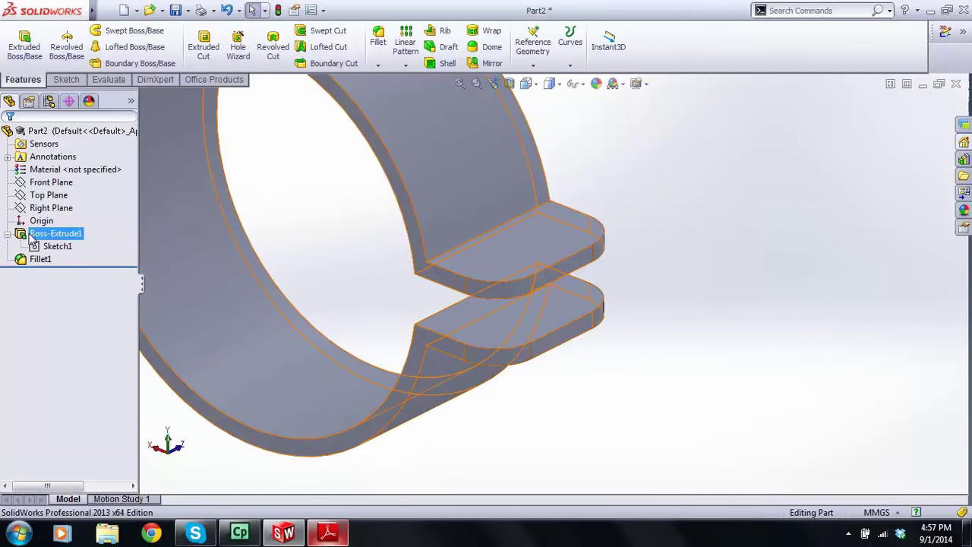
click(52, 237)
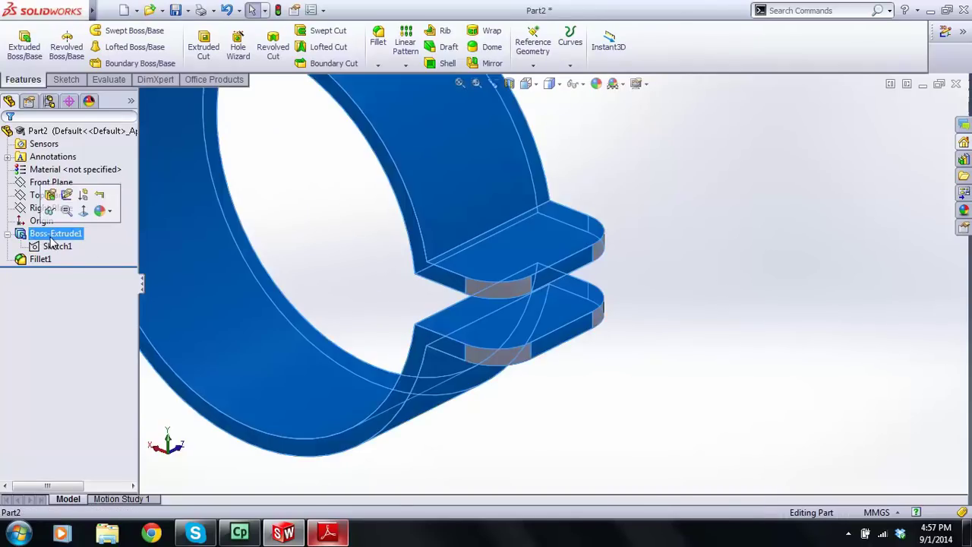
click(40, 259)
click(701, 271)
scroll(694, 265, up, 4)
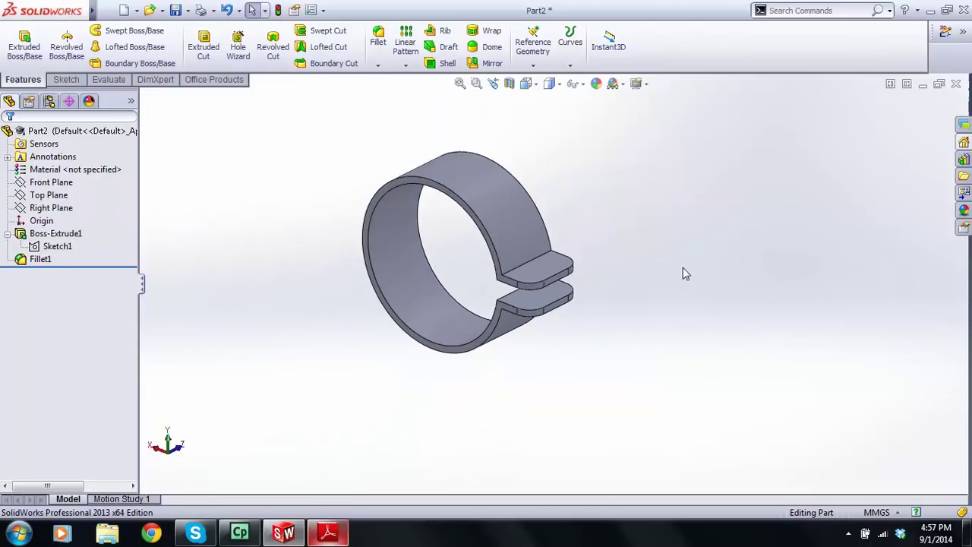
middle_drag(642, 259, 498, 247)
scroll(417, 265, down, 5)
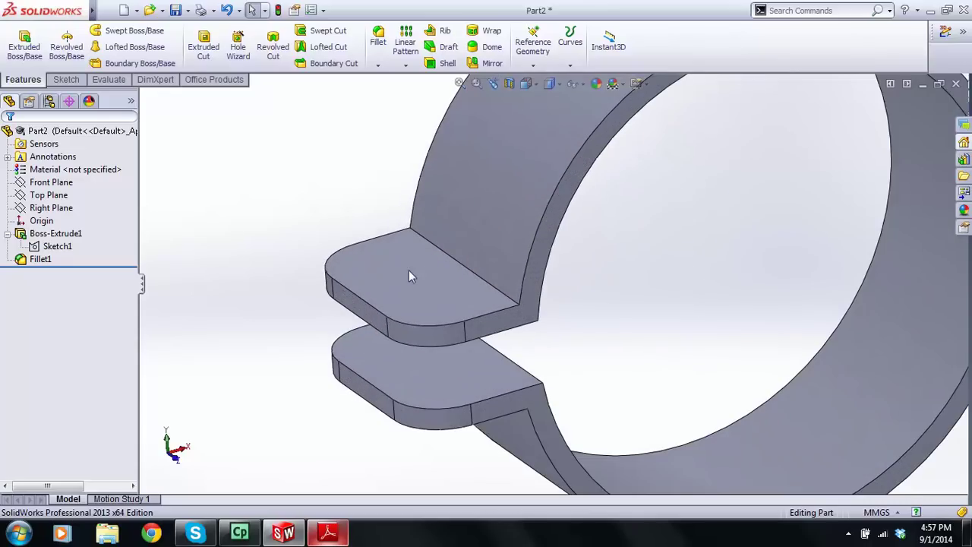
scroll(422, 329, up, 3)
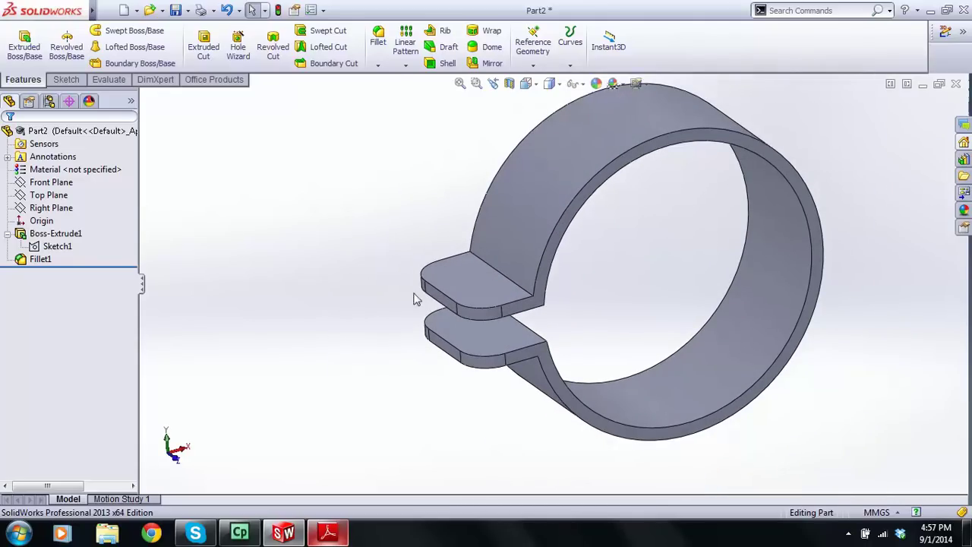
- Start a new sketch on the top face of the clamp's upper tab
click(57, 81)
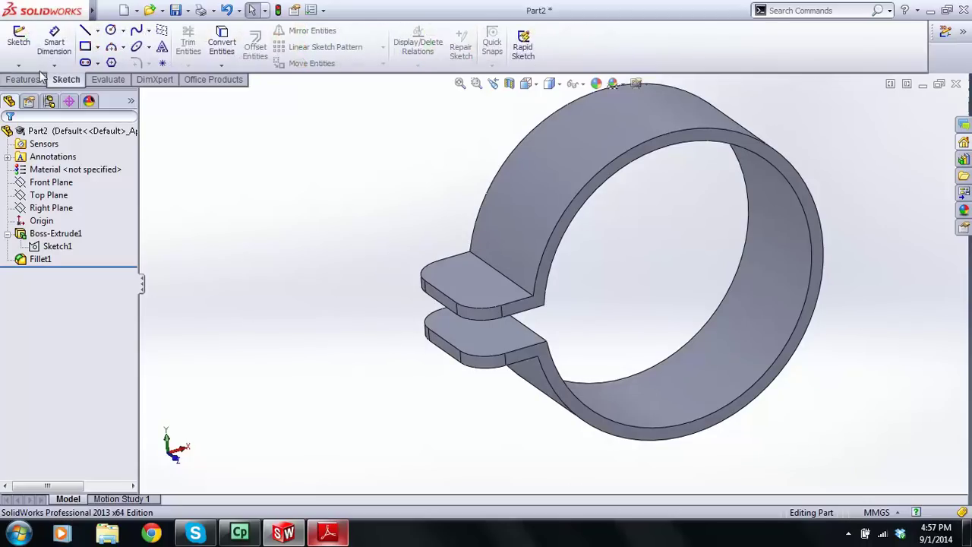
click(10, 45)
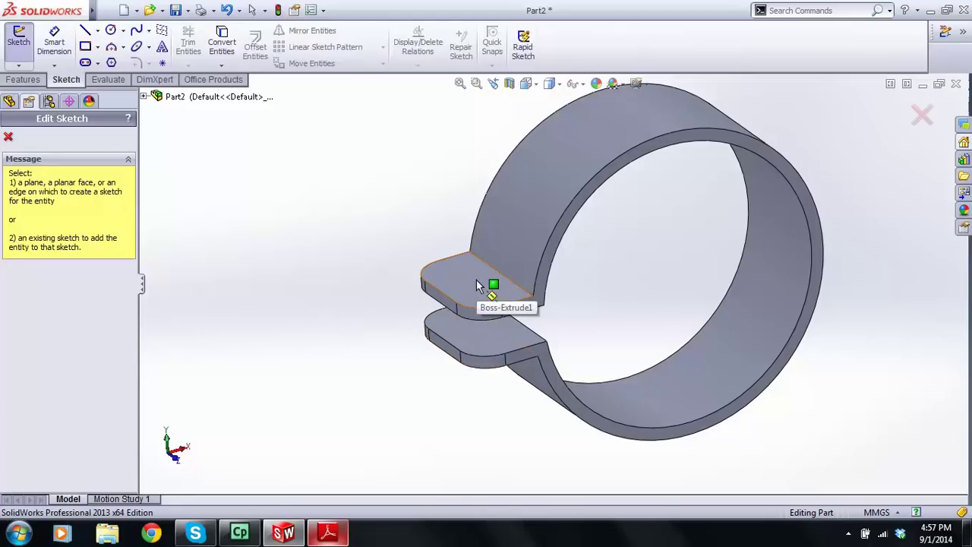
scroll(477, 282, down, 3)
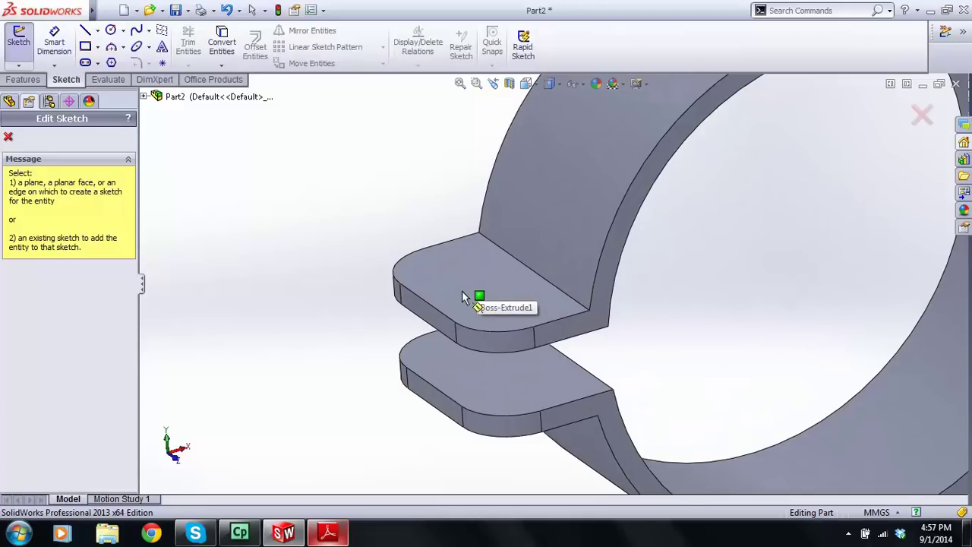
click(465, 291)
scroll(438, 330, up, 4)
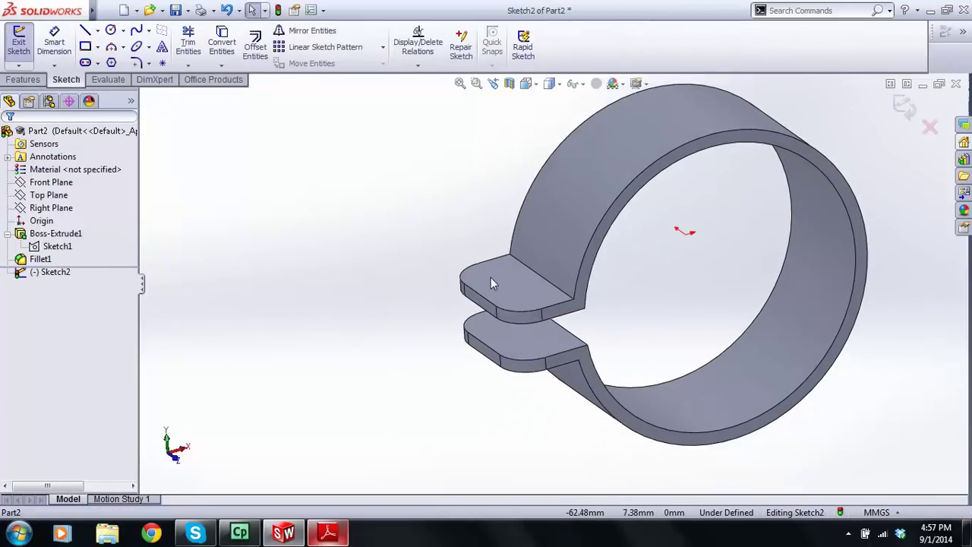
middle_drag(497, 272, 536, 268)
scroll(536, 269, up, 3)
scroll(518, 288, down, 2)
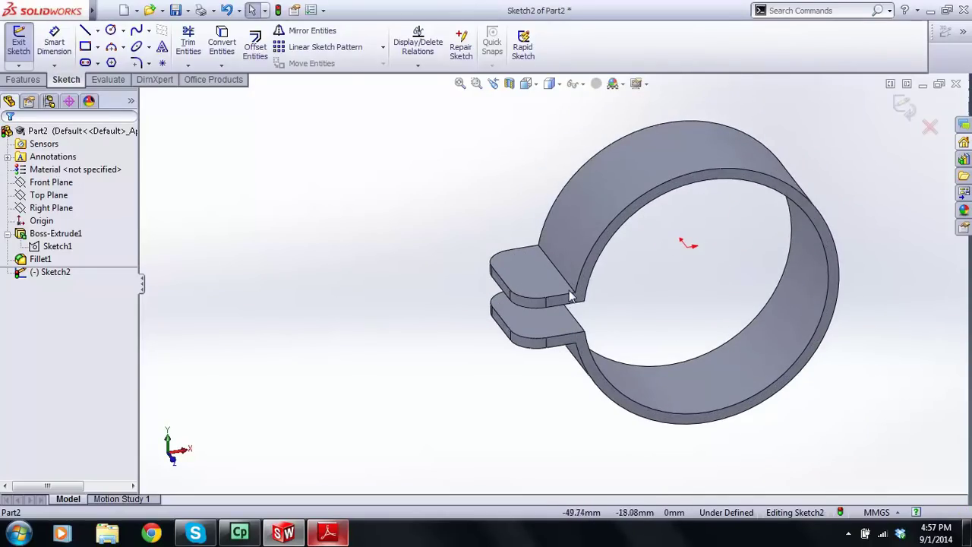
scroll(540, 273, up, 2)
click(463, 165)
click(494, 191)
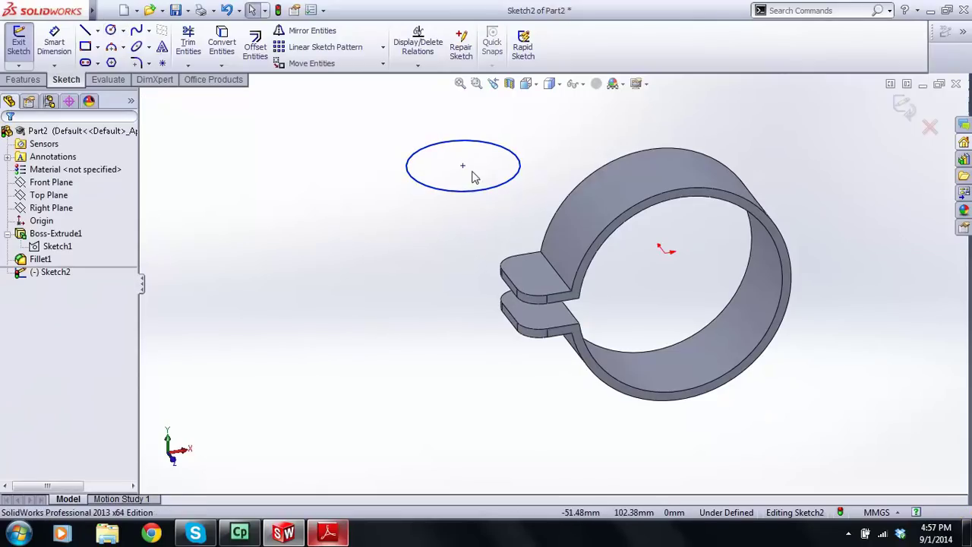
mouse_move(438, 273)
middle_down()
mouse_move(408, 188)
mouse_move(409, 200)
mouse_move(638, 171)
mouse_move(437, 133)
mouse_move(434, 160)
middle_up()
drag(403, 102, 582, 196)
key(Delete)
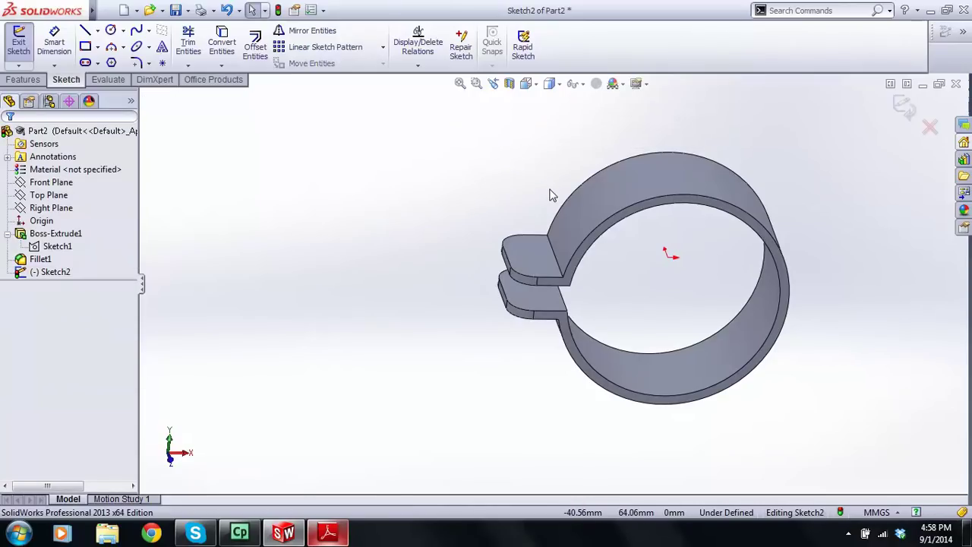
- Sketch a circle about 12 mm in diameter near the middle of the upper tab's top face, level with the origin
key(space)
key(ctrl+7)
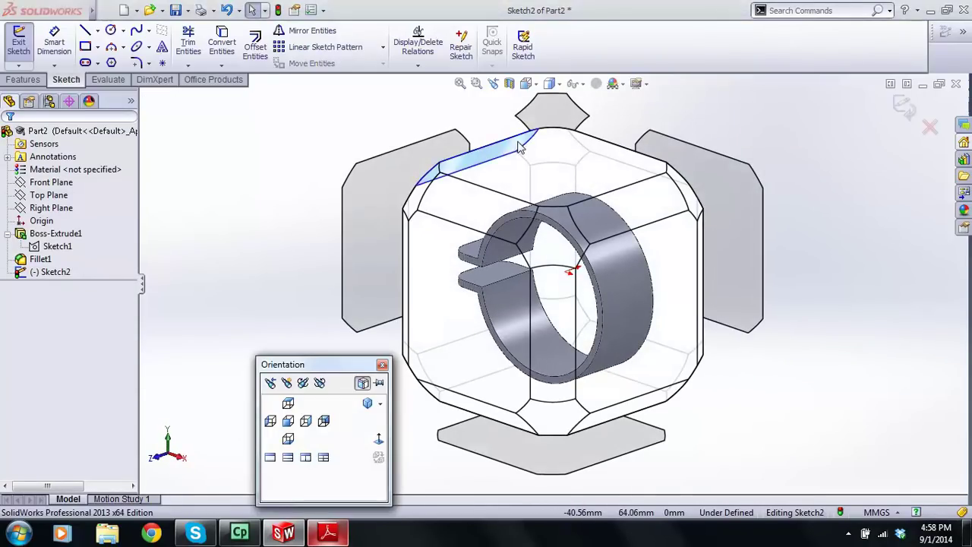
click(378, 441)
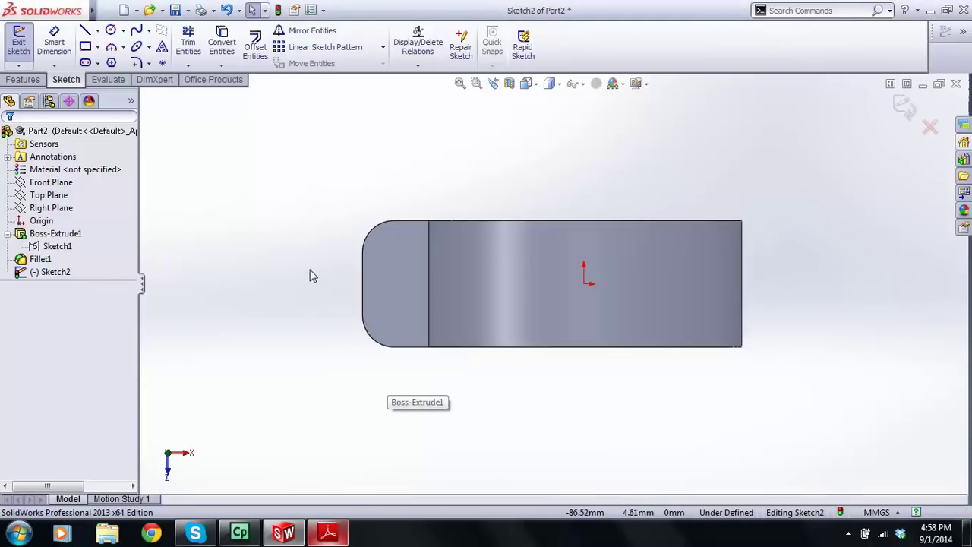
scroll(319, 279, up, 1)
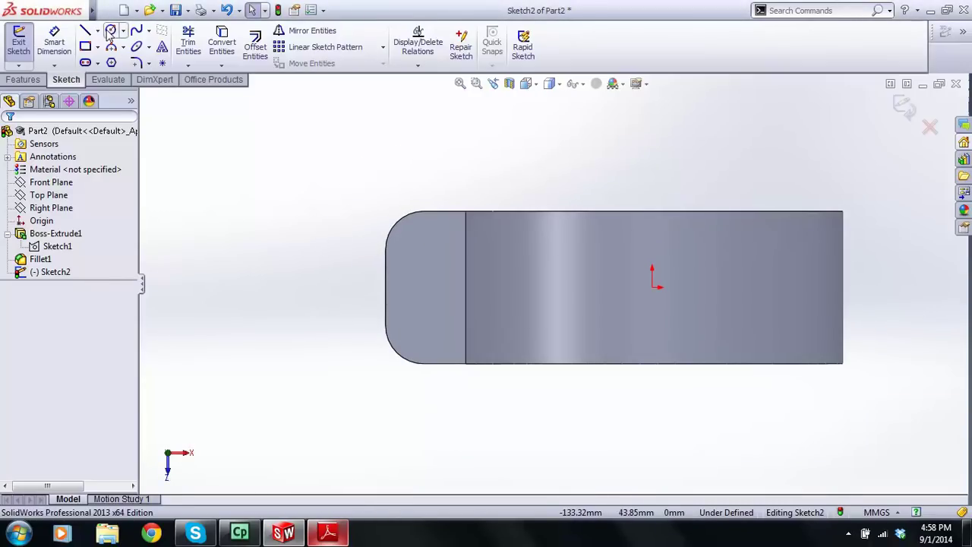
click(110, 29)
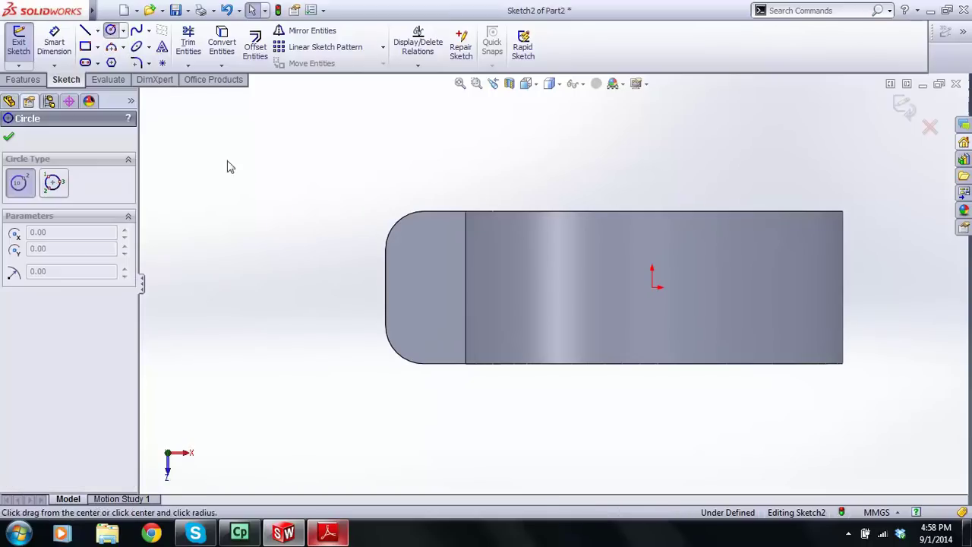
click(424, 287)
click(425, 310)
key(Escape)
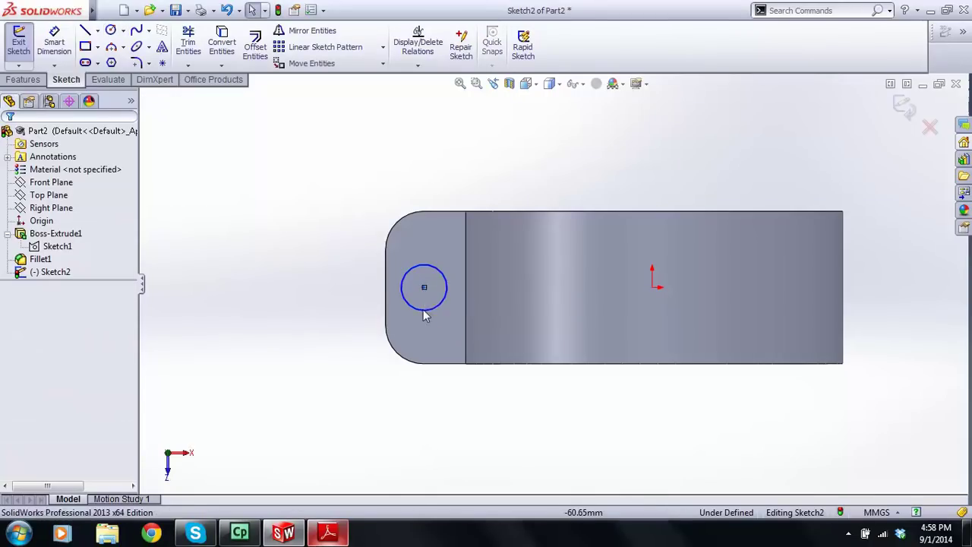
- Add a horizontal relation between the circle's centre and the origin, and shift the circle slightly towards the ring
click(424, 288)
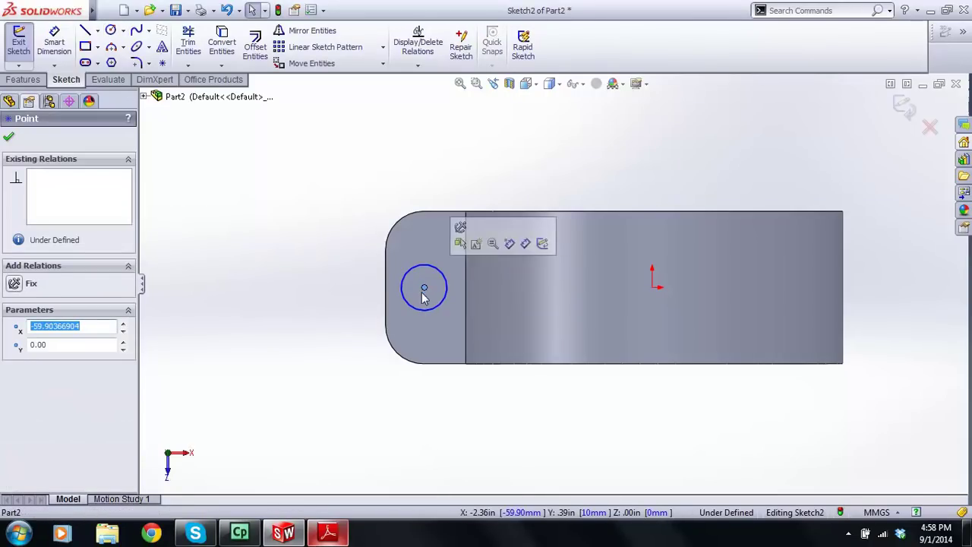
ctrl+click(651, 288)
click(22, 367)
key(Escape)
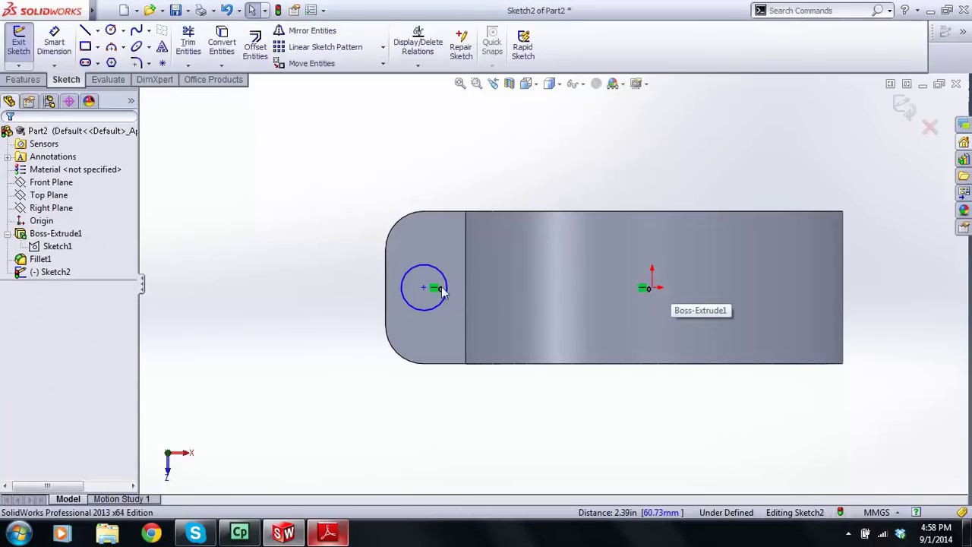
drag(425, 292, 431, 401)
key(Escape)
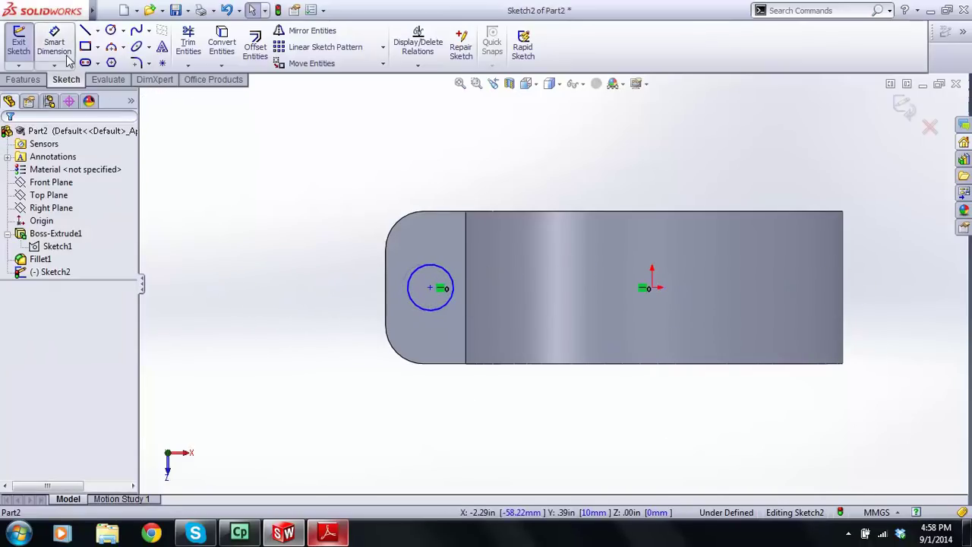
- Dimension the circle on the upper tab with a diameter of 10 mm
click(59, 64)
click(72, 57)
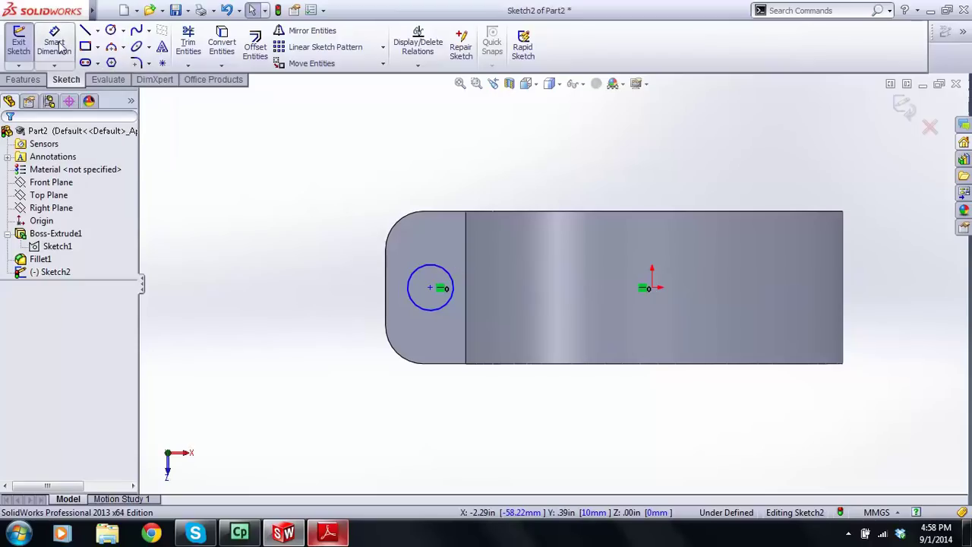
click(61, 47)
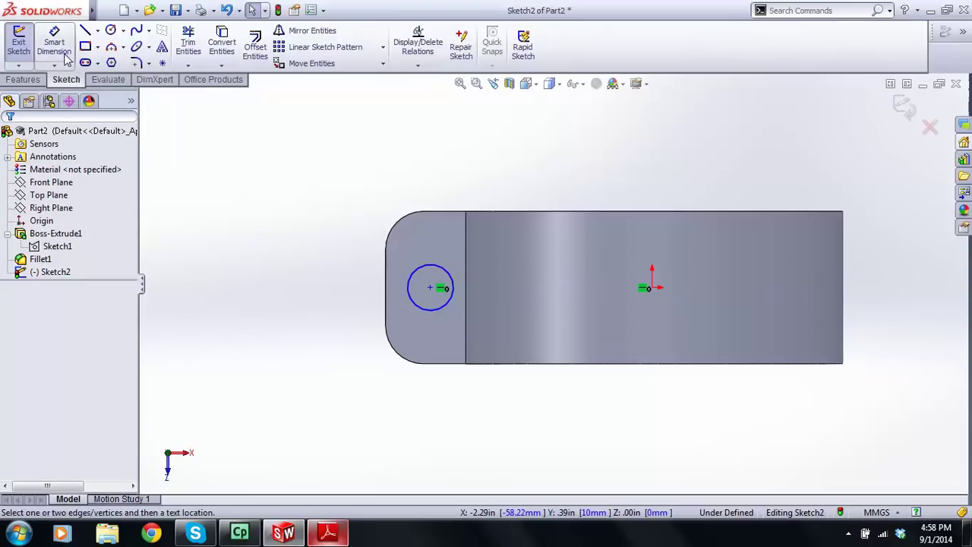
click(424, 263)
click(320, 206)
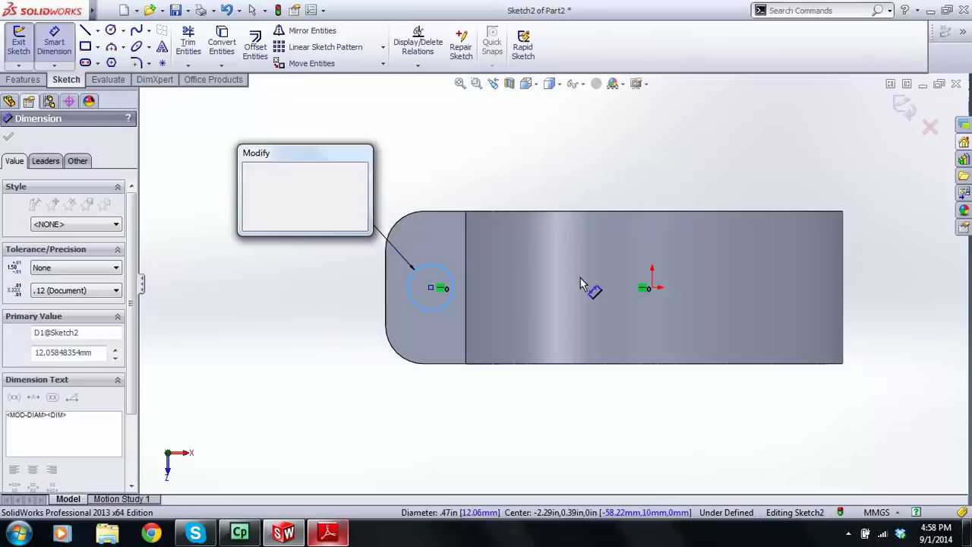
text(10)
key(Return)
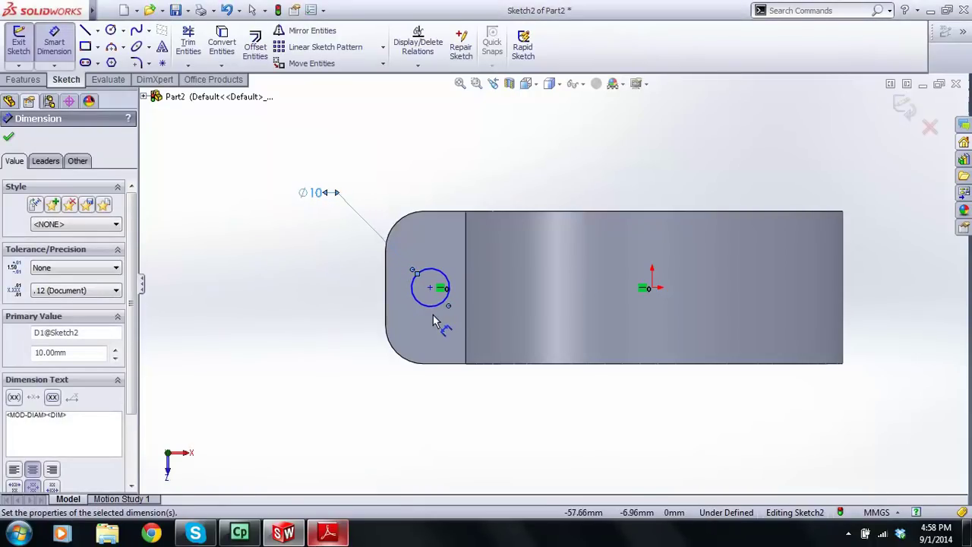
- Dimension the horizontal distance between the circle's centre and the origin as 60 mm
click(430, 287)
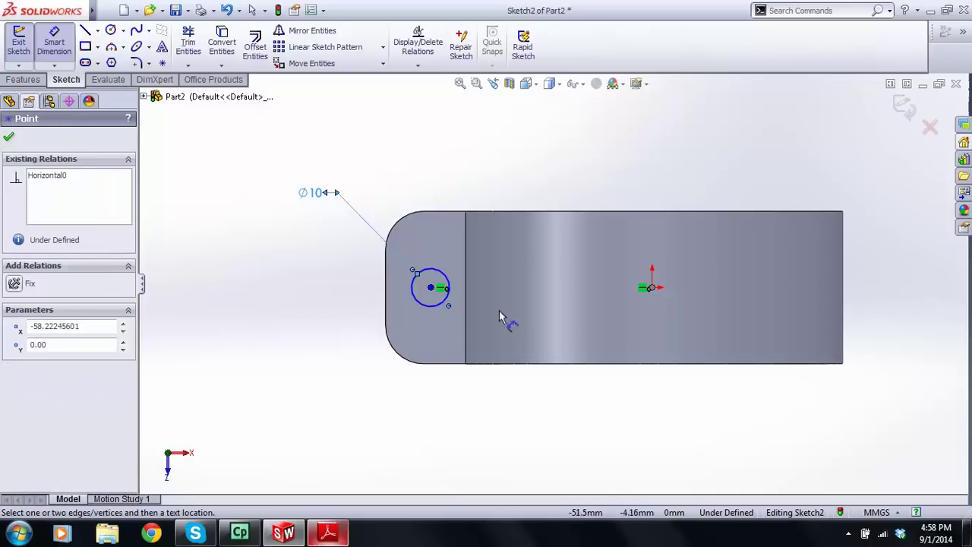
click(650, 289)
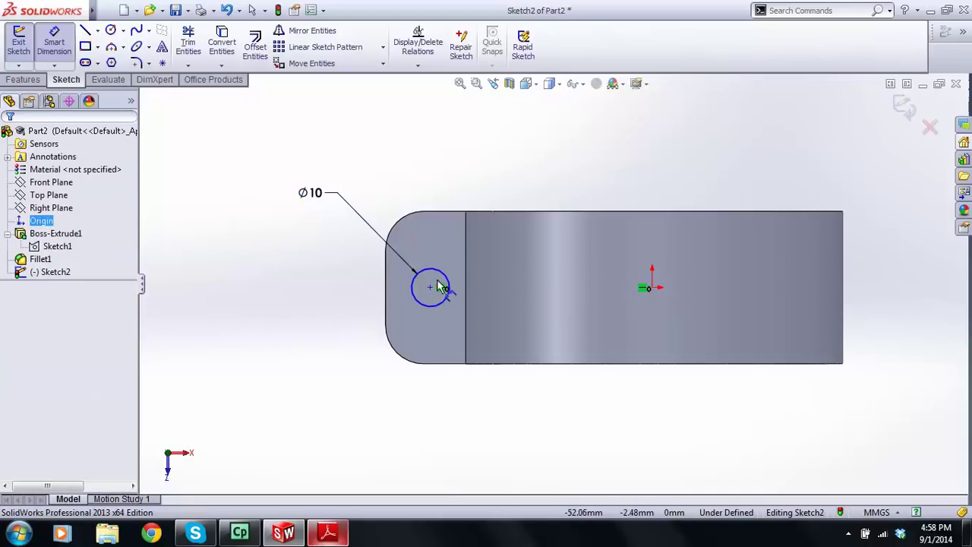
scroll(433, 300, down, 3)
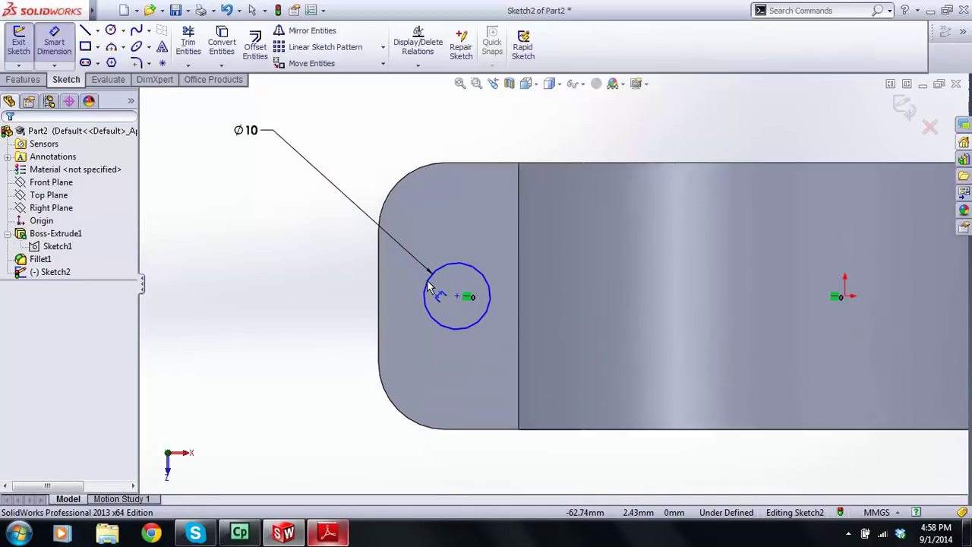
click(456, 296)
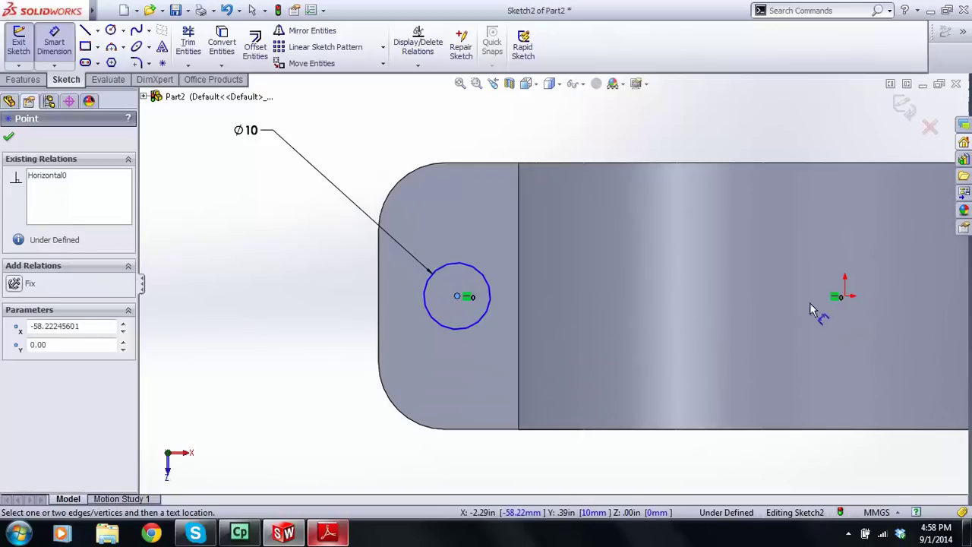
click(844, 297)
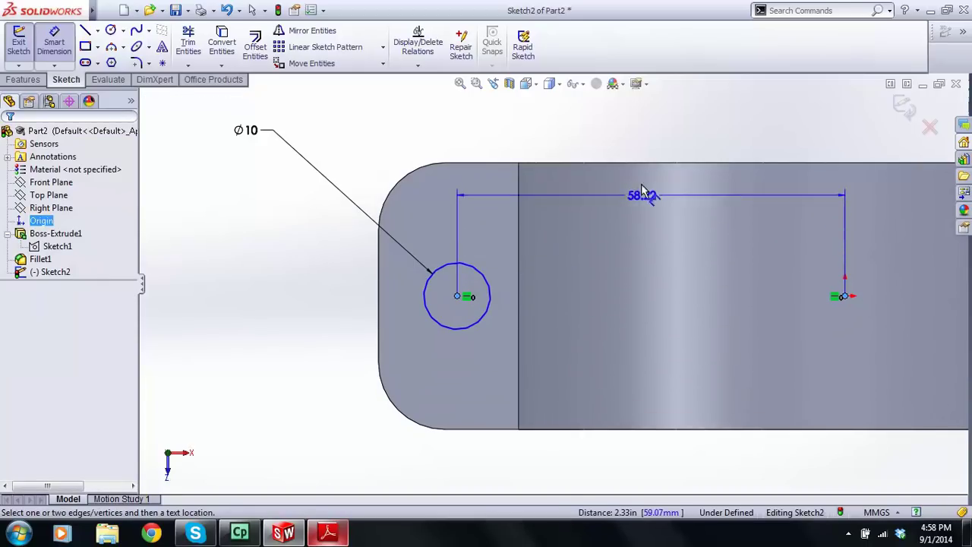
click(642, 141)
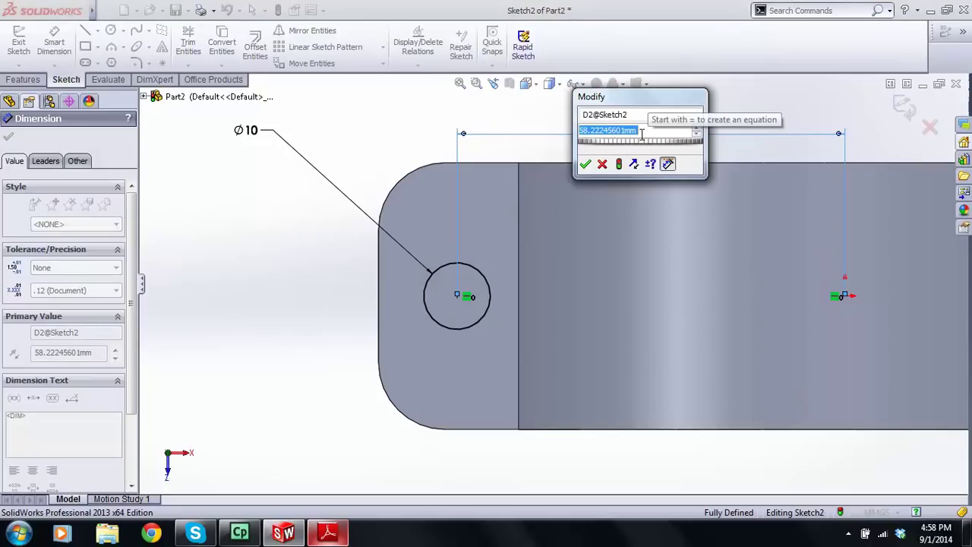
text(60)
key(Return)
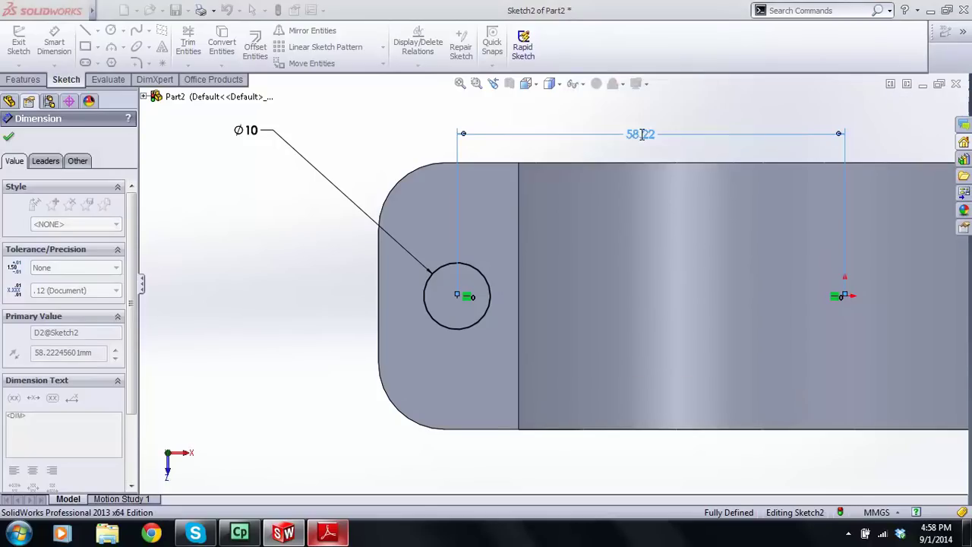
key(z)
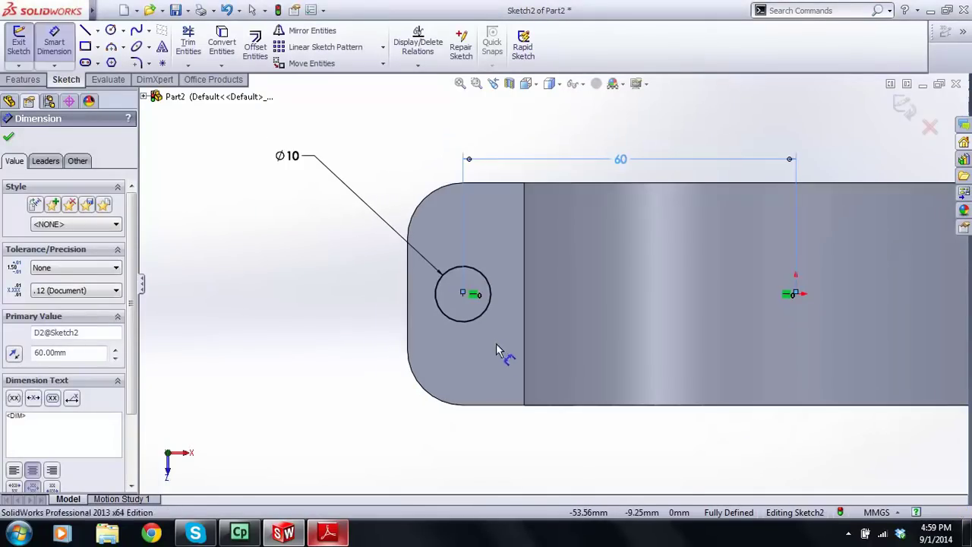
key(Escape)
key(z)
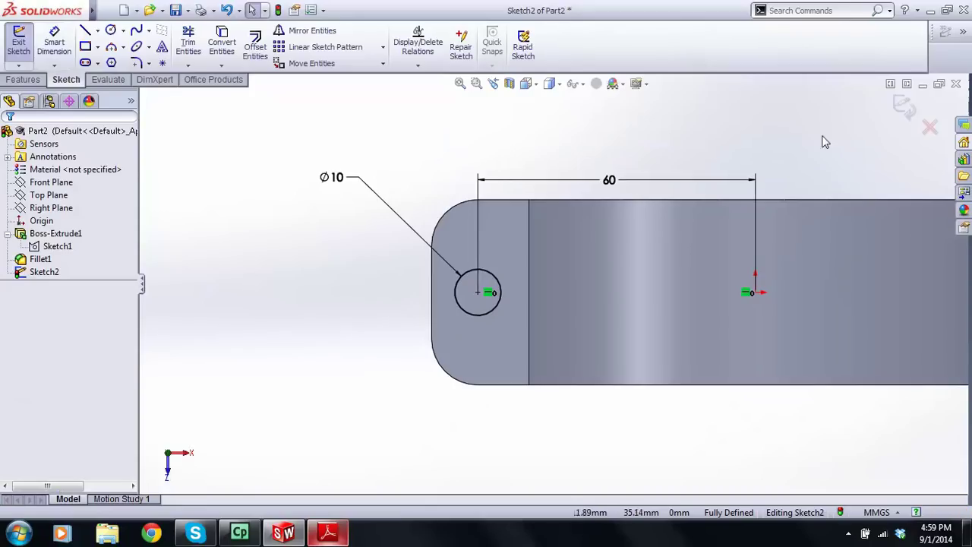
- Exit the circle sketch on the upper tab, keeping its changes
click(903, 107)
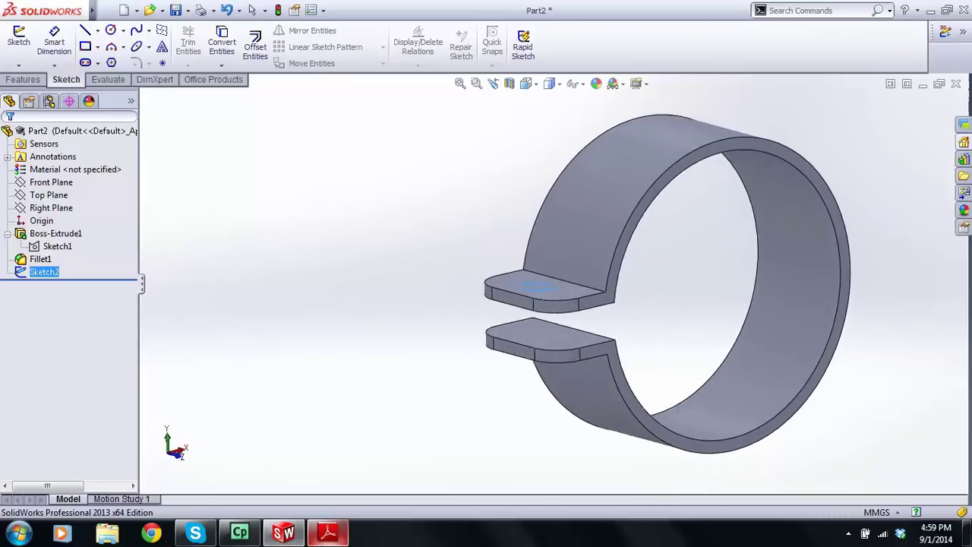
middle_drag(585, 433, 571, 380)
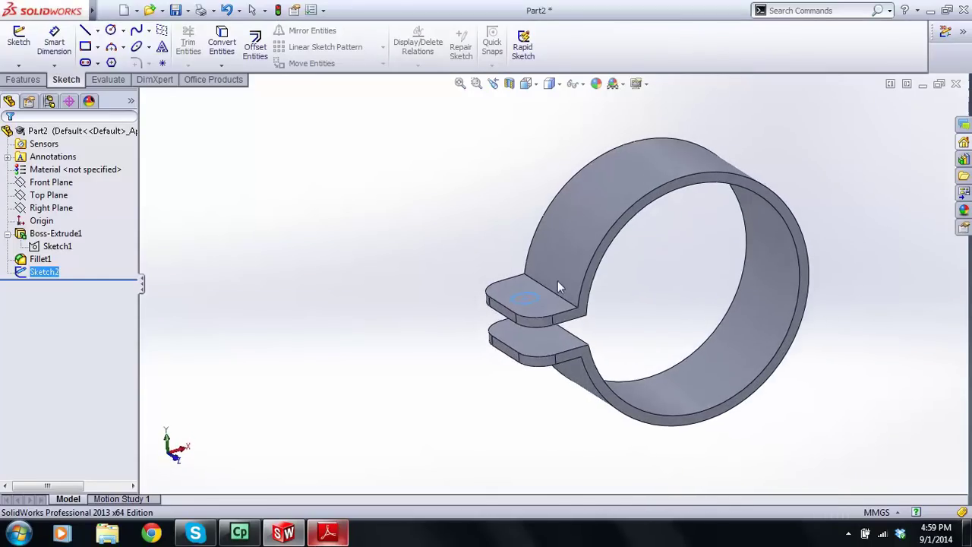
scroll(536, 320, down, 3)
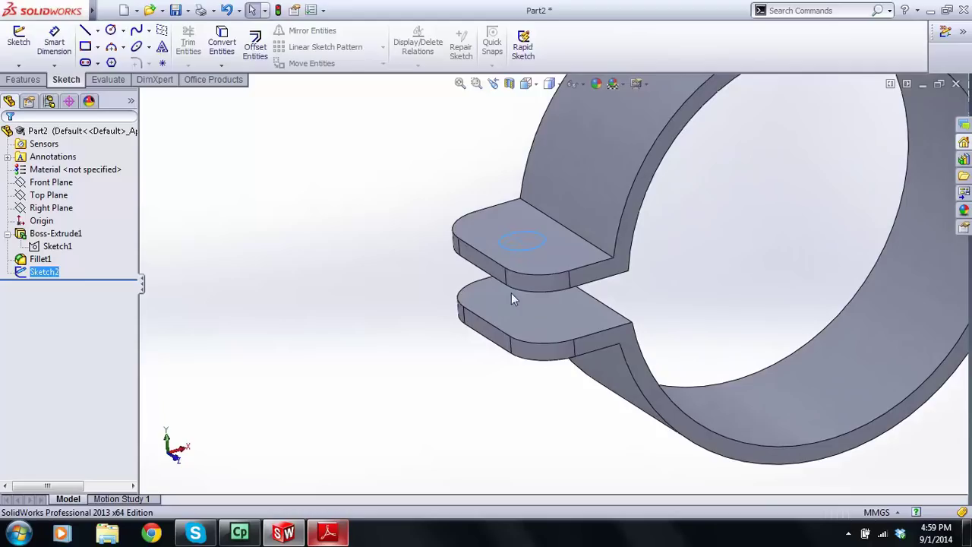
scroll(482, 278, up, 3)
scroll(616, 231, down, 3)
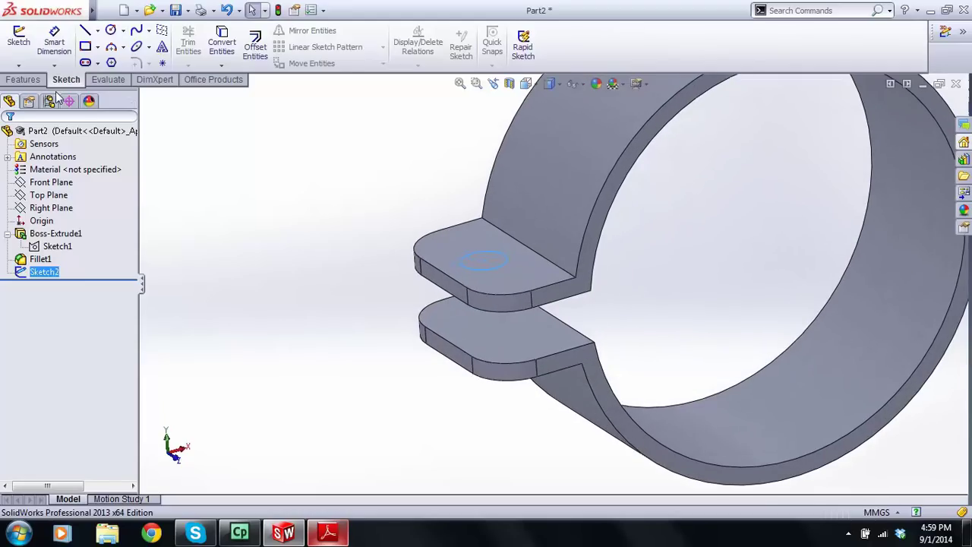
click(31, 80)
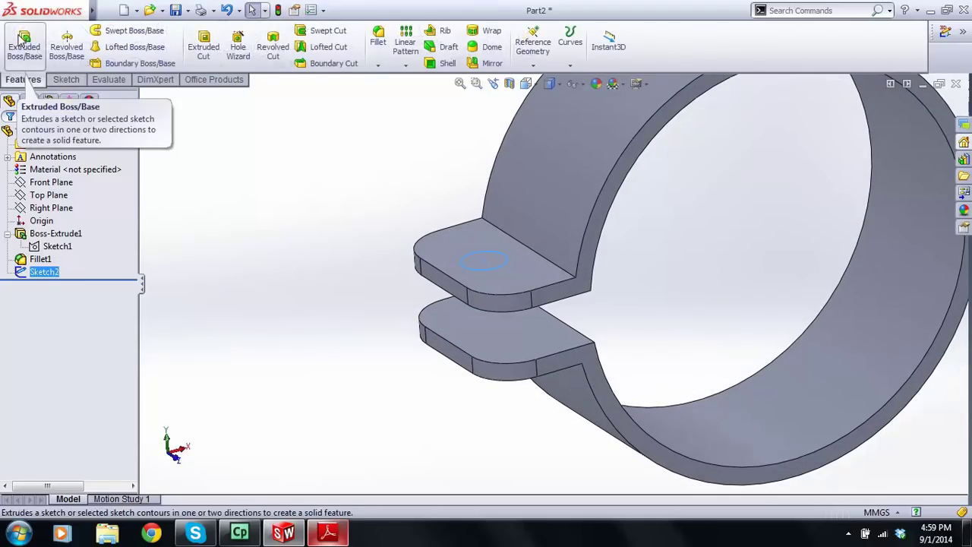
click(21, 38)
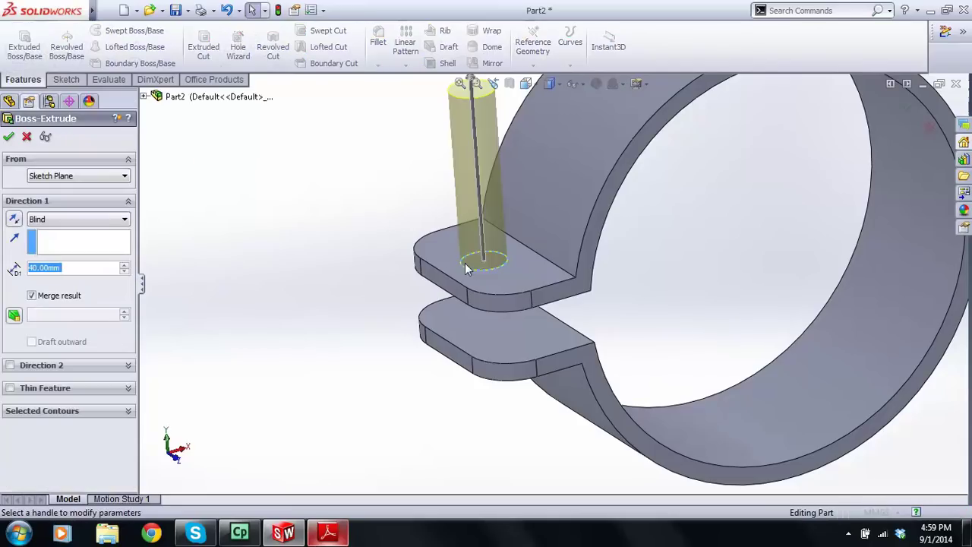
click(26, 138)
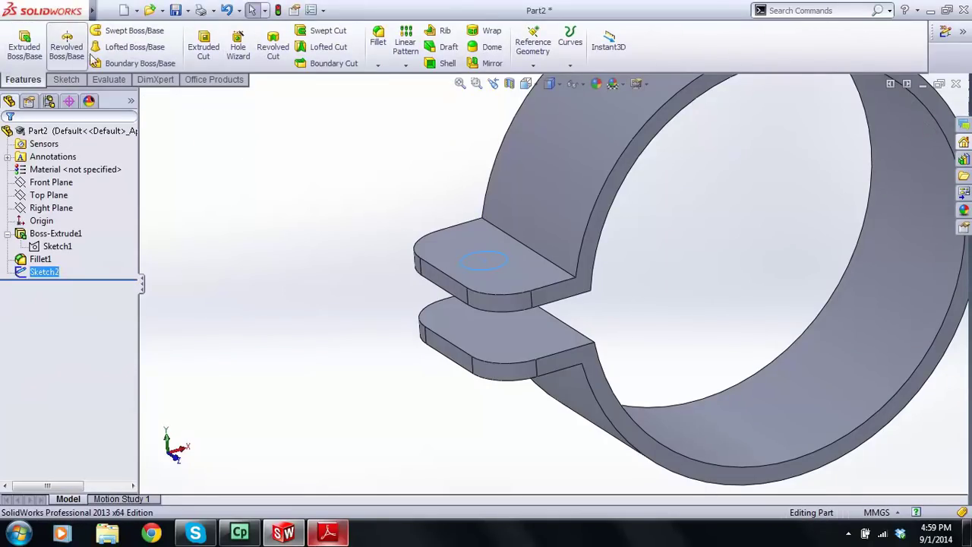
- Cut the circle sketched on the upper clamp tab through both tabs with a 40 mm Blind Extruded Cut
click(203, 60)
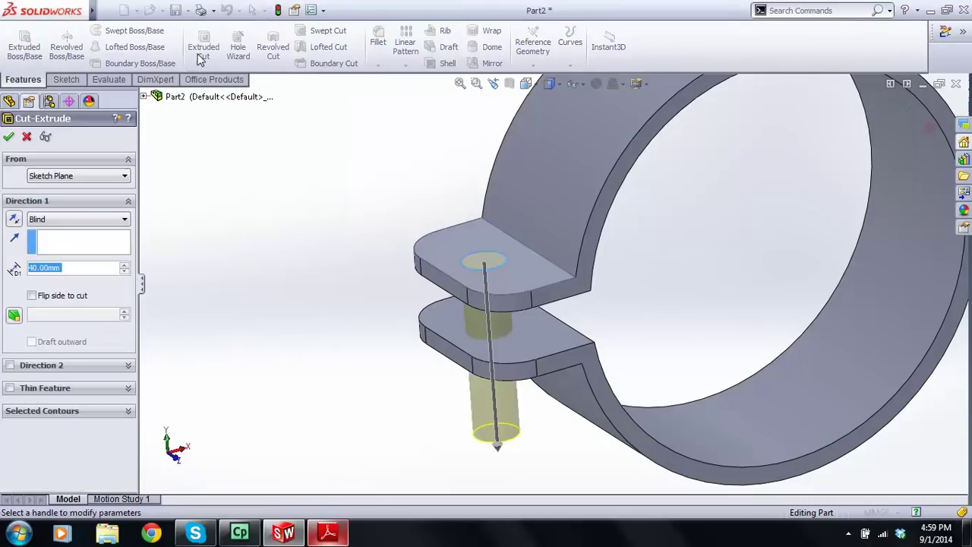
mouse_move(397, 240)
middle_down()
mouse_move(425, 231)
mouse_move(365, 247)
mouse_move(368, 262)
mouse_move(429, 236)
mouse_move(394, 242)
middle_up()
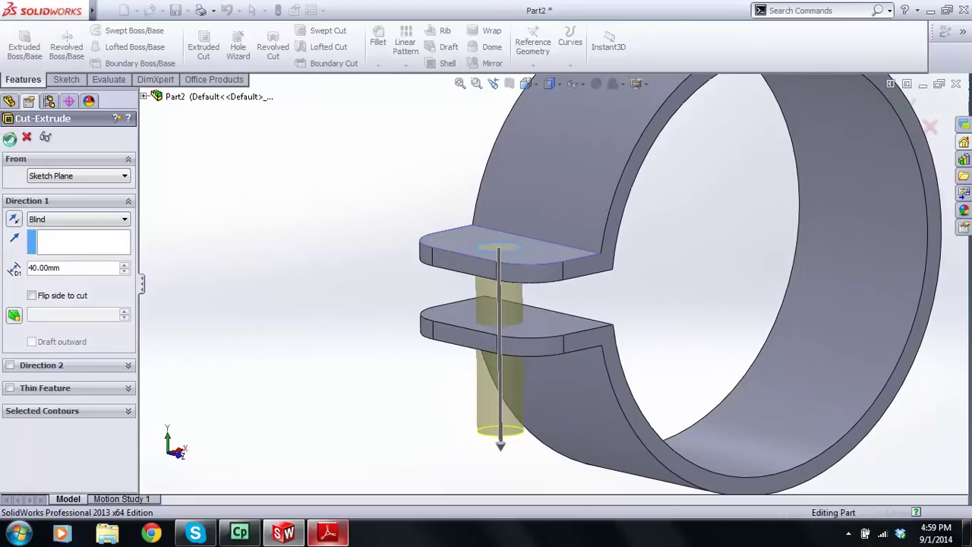
key(Return)
middle_drag(488, 251, 475, 186)
scroll(543, 255, up, 6)
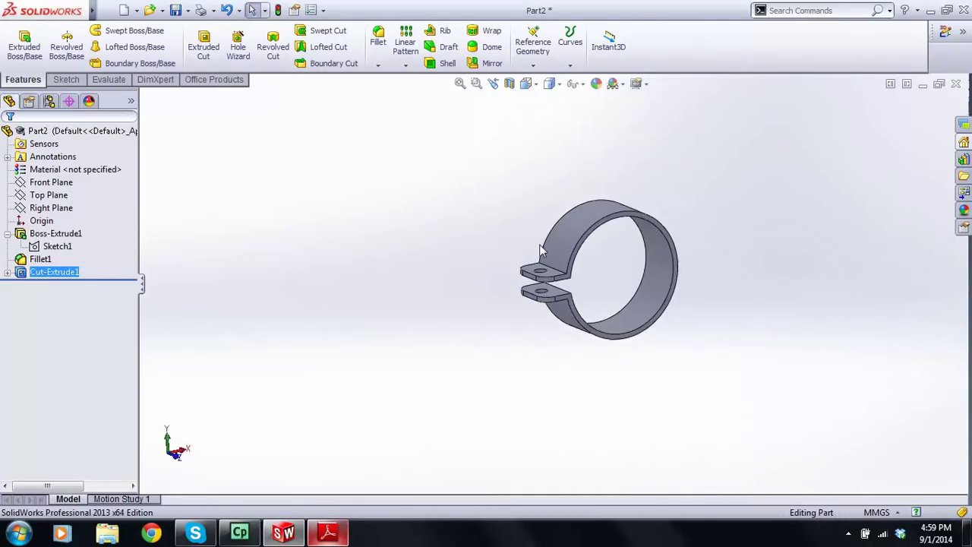
scroll(545, 253, down, 3)
mouse_move(545, 251)
middle_down()
mouse_move(542, 260)
mouse_move(548, 253)
middle_up()
scroll(643, 324, down, 3)
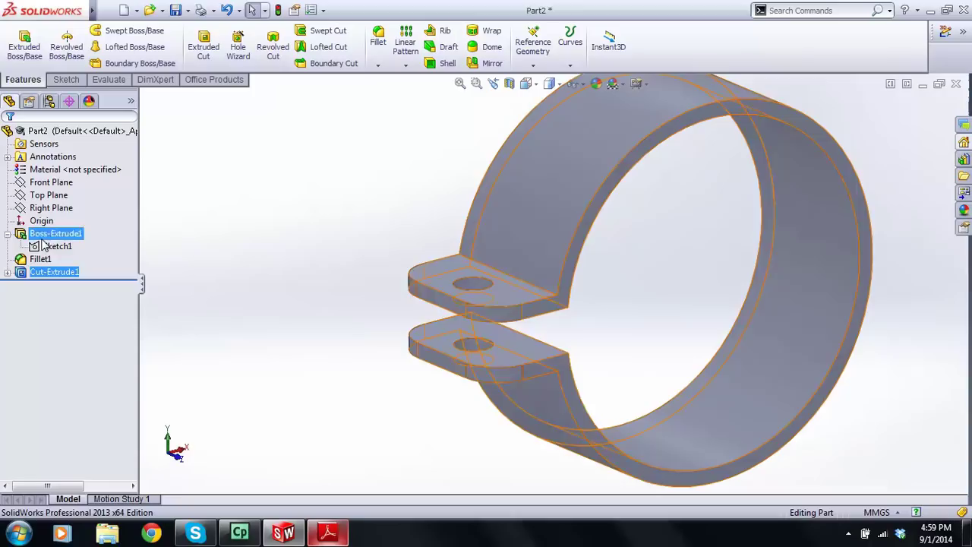
- Expand the hole cut in the feature tree and review the definition of the clamp ring's base extrusion
click(61, 288)
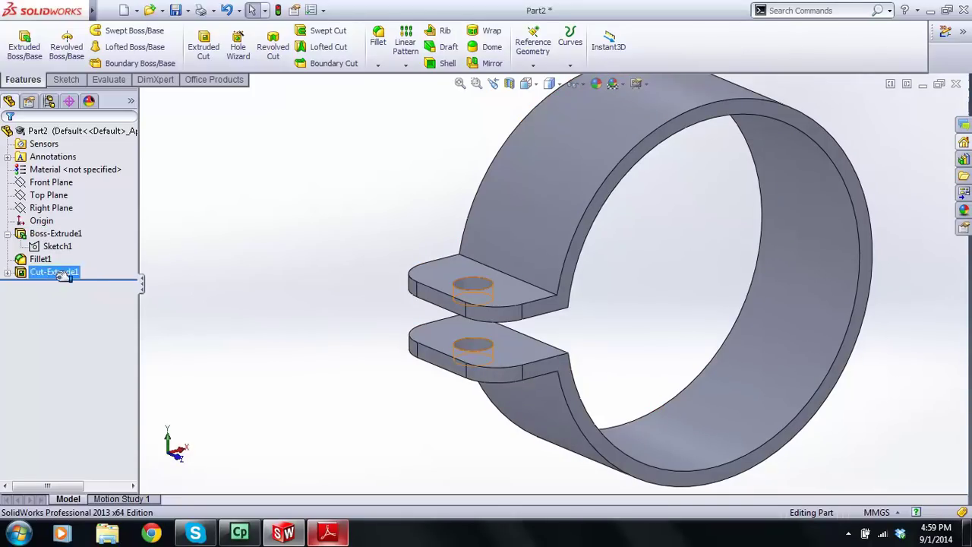
click(7, 273)
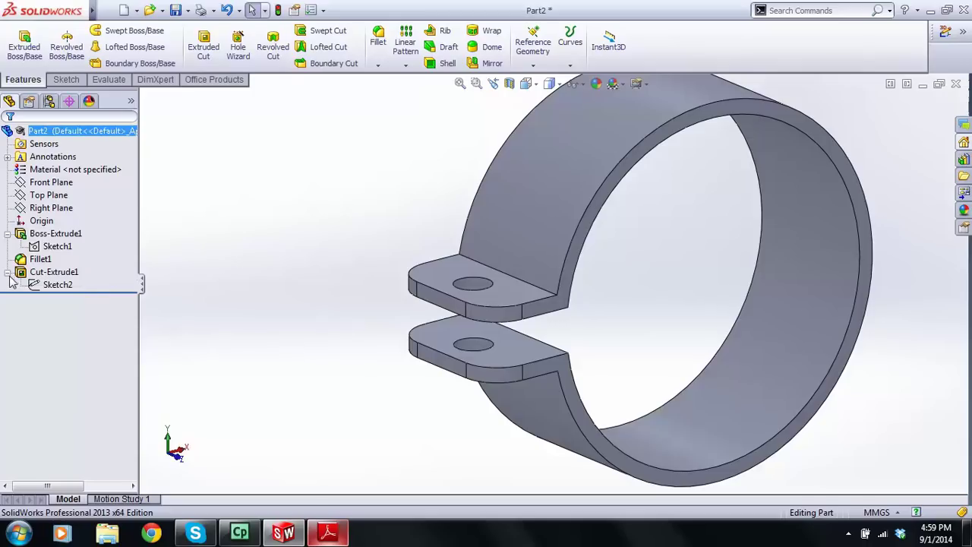
right_click(46, 234)
click(51, 194)
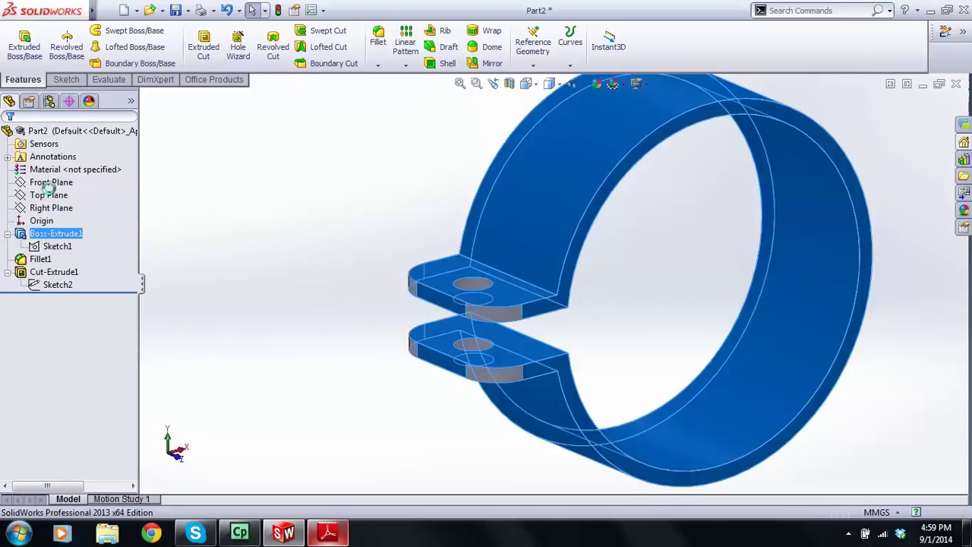
scroll(444, 257, up, 2)
mouse_move(469, 277)
middle_down()
mouse_move(524, 258)
mouse_move(488, 281)
mouse_move(480, 266)
middle_up()
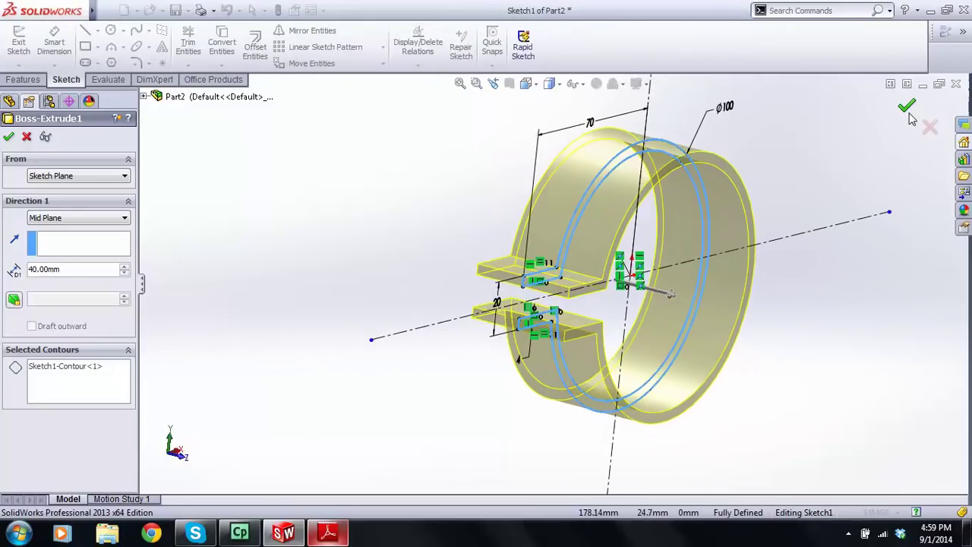
click(909, 111)
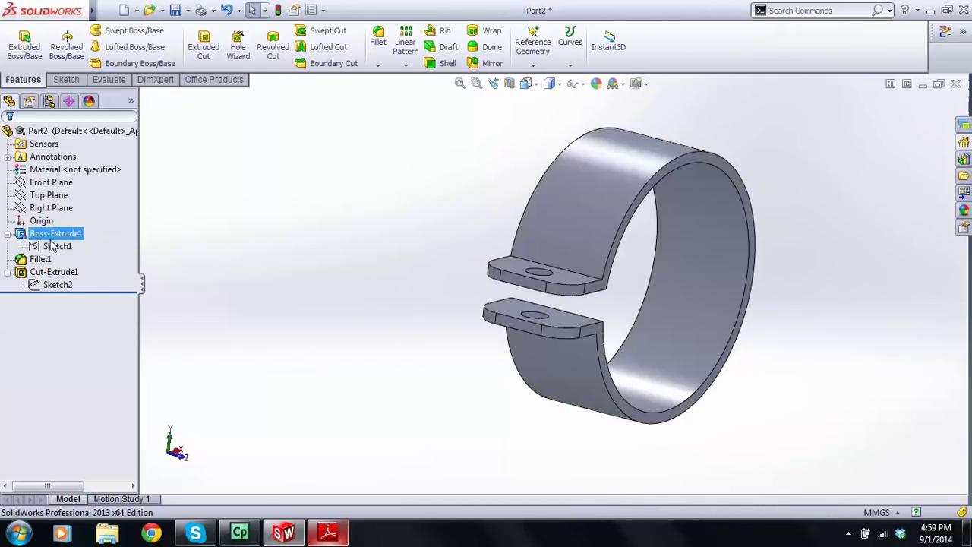
- Edit the clamp ring's profile sketch, set the wall thickness dimension to 6 mm, and rebuild the part
click(54, 246)
right_click(54, 246)
click(58, 210)
mouse_move(681, 290)
middle_down()
mouse_move(589, 264)
mouse_move(562, 319)
middle_up()
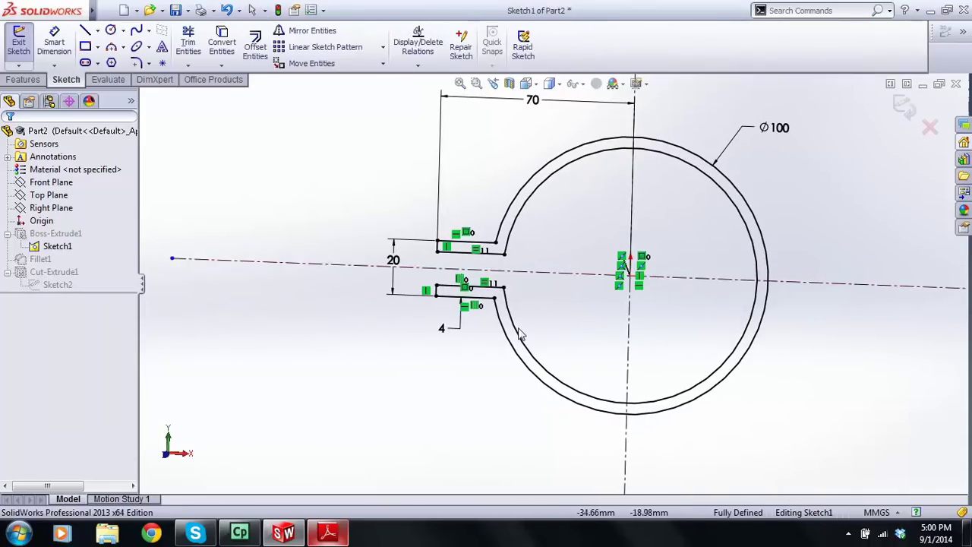
double_click(443, 330)
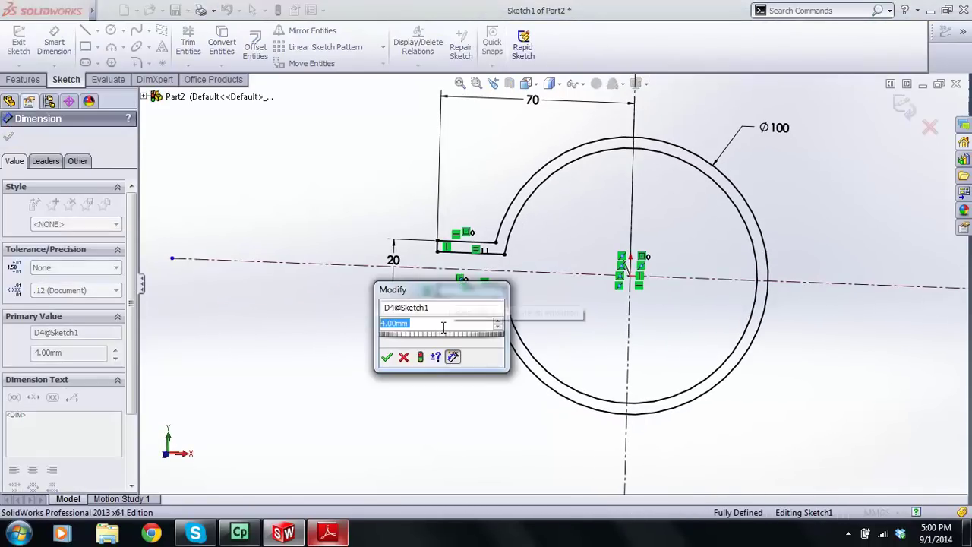
key(Return)
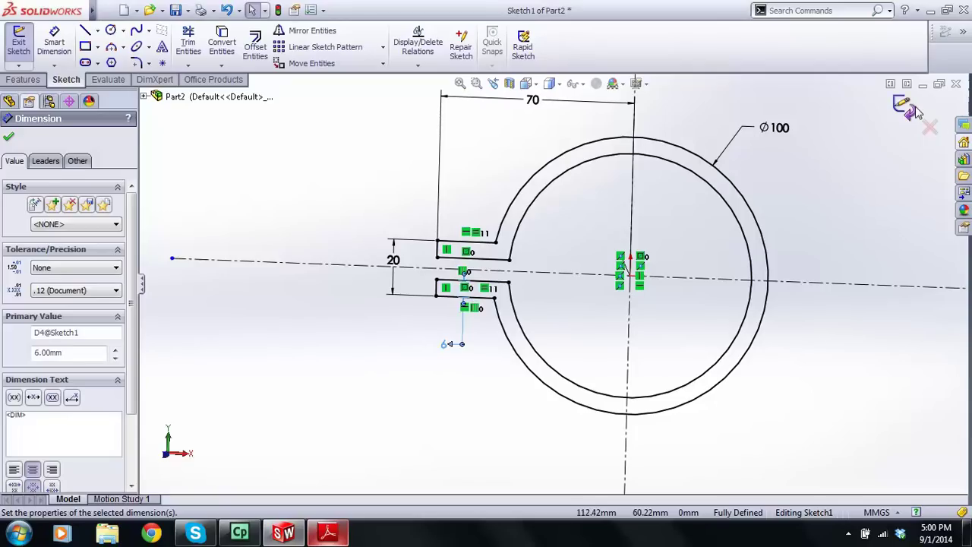
key(Escape)
key(ctrl+b)
middle_drag(627, 226, 694, 261)
scroll(700, 241, up, 3)
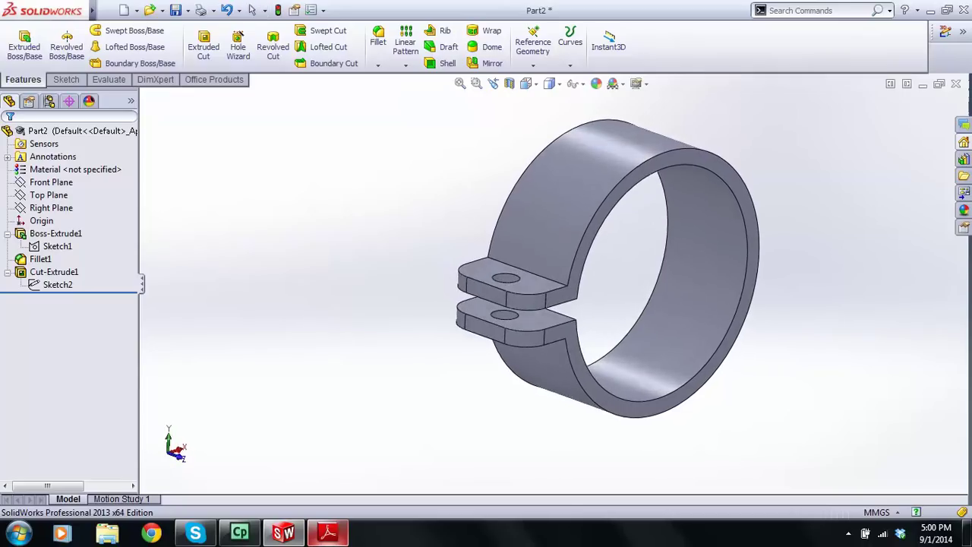
scroll(695, 278, down, 2)
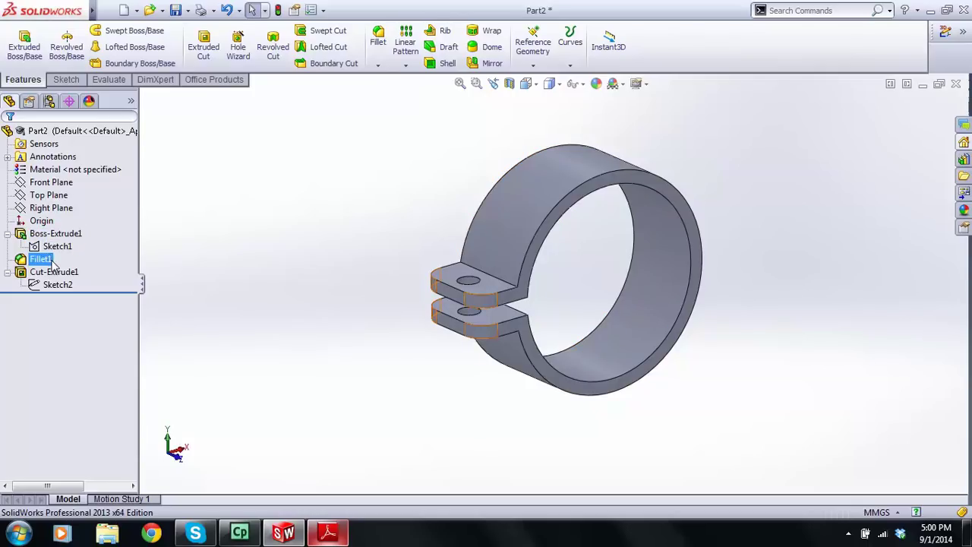
- Switch to Lecture 2 Sketch Examples.pdf in Adobe Reader and examine the dimensions of the Example 3 drawing
click(338, 537)
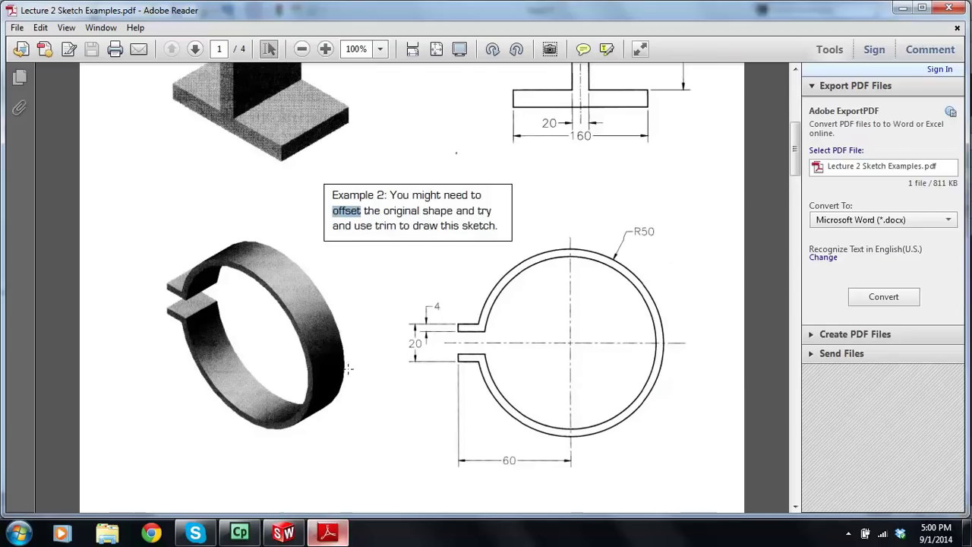
scroll(346, 373, up, 5)
scroll(347, 271, down, 15)
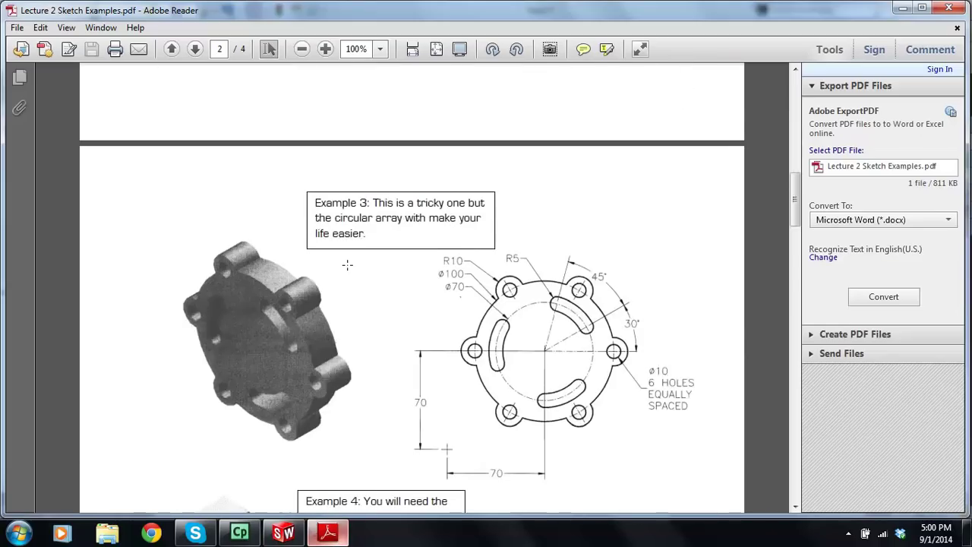
scroll(347, 264, down, 1)
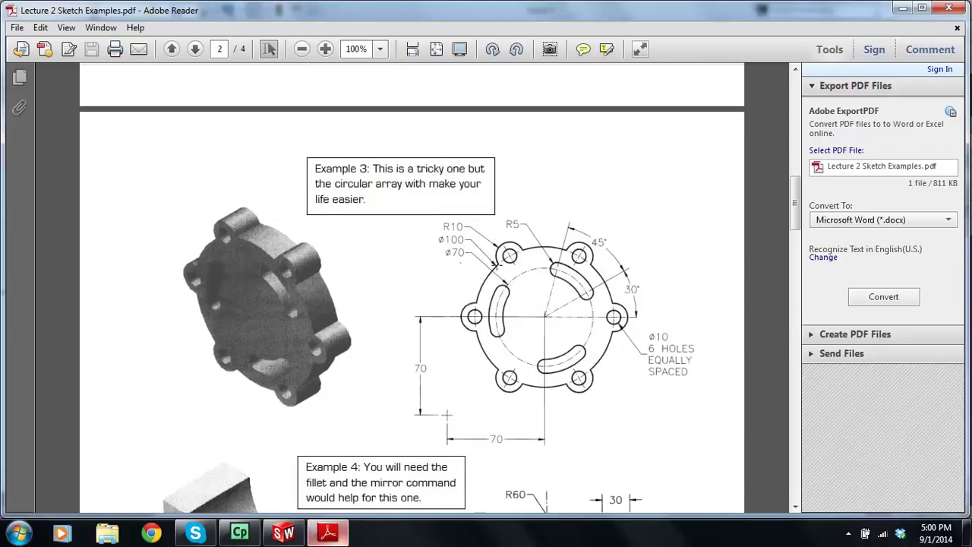
scroll(562, 243, down, 1)
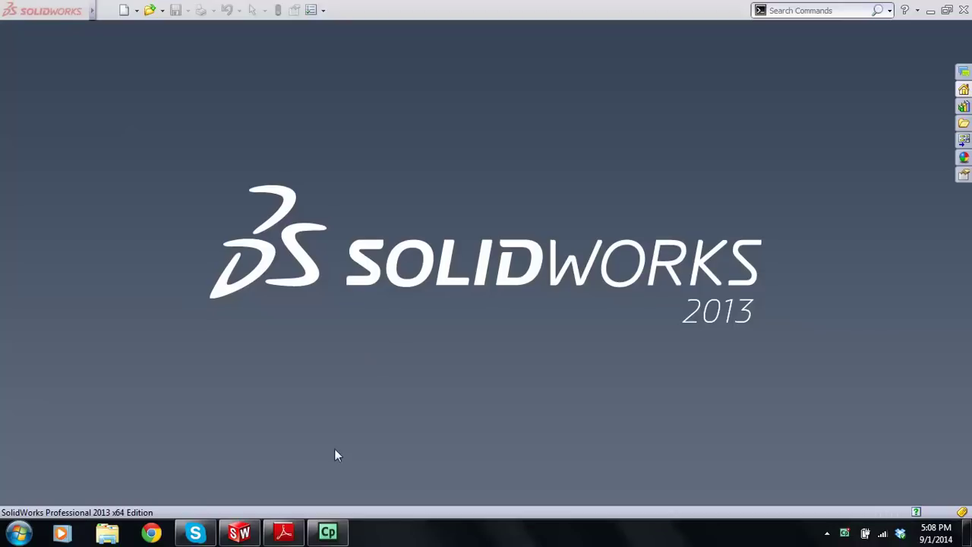
click(286, 536)
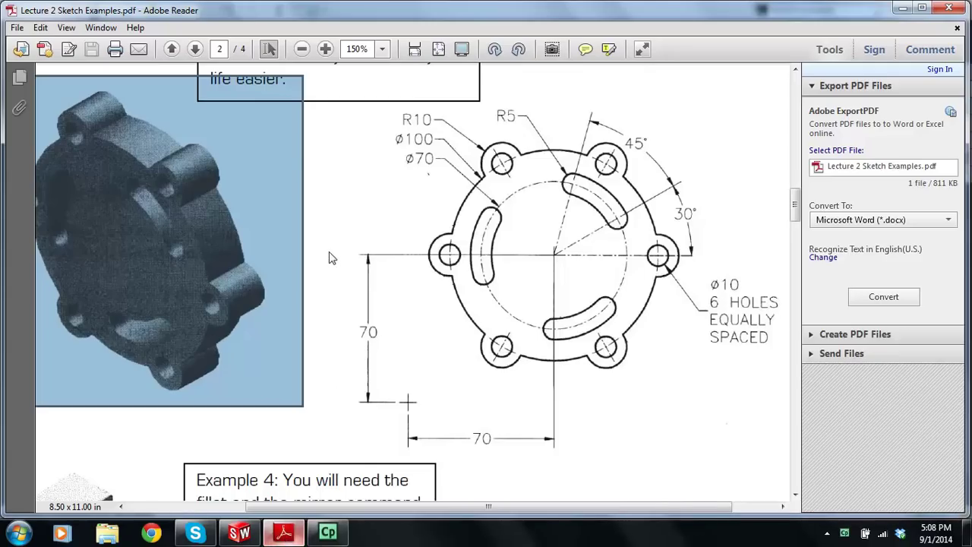
ctrl+scroll(331, 260, down, 2)
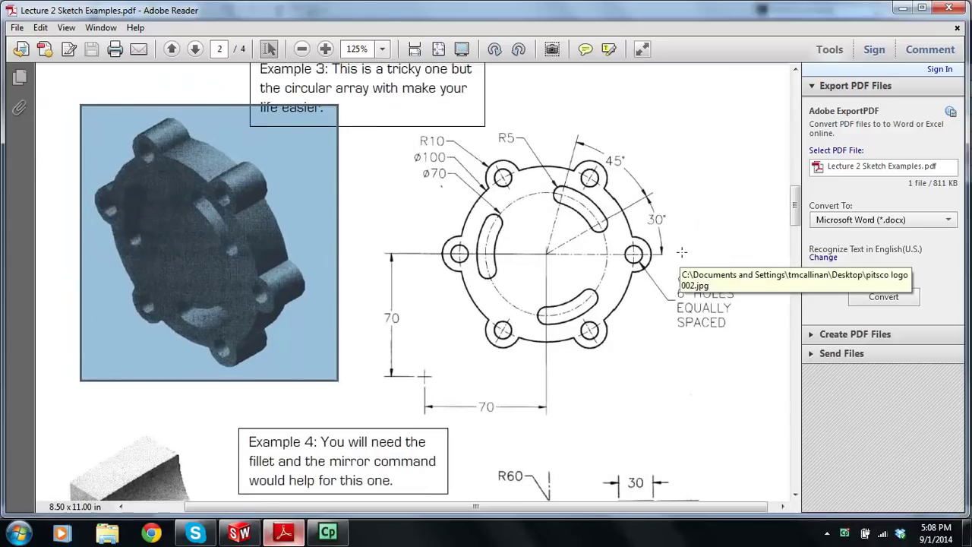
ctrl+scroll(673, 251, up, 2)
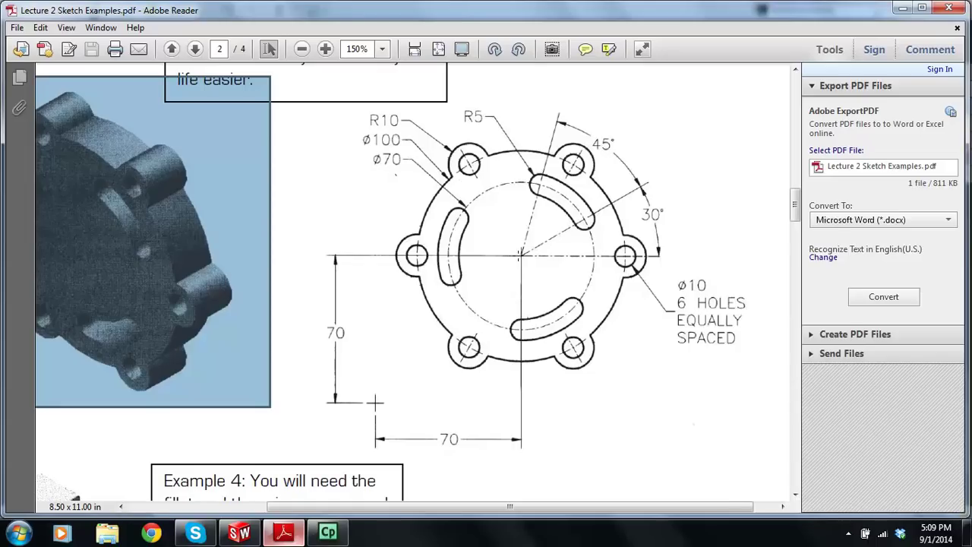
- Switch to SolidWorks, create a new part, and set its units to MMGS (millimeter, gram, second)
click(239, 532)
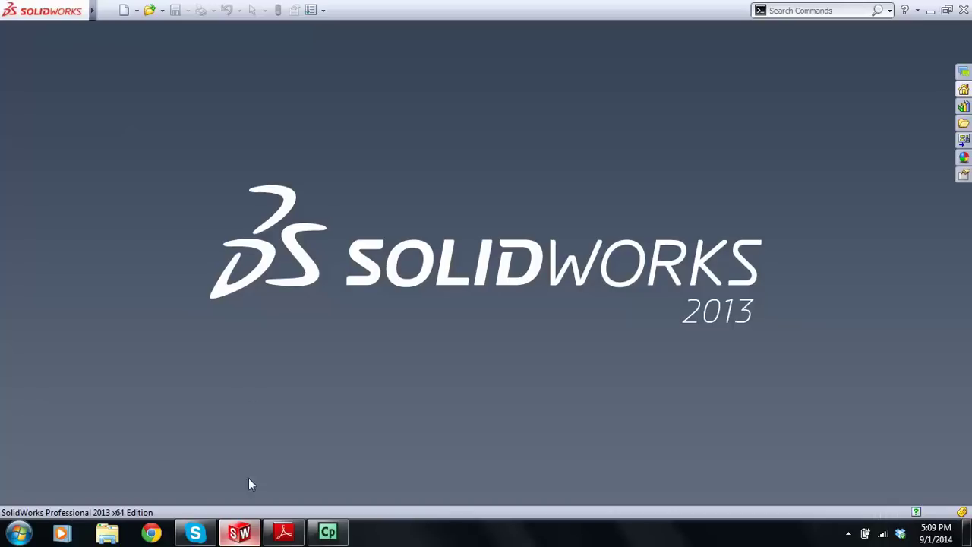
click(149, 29)
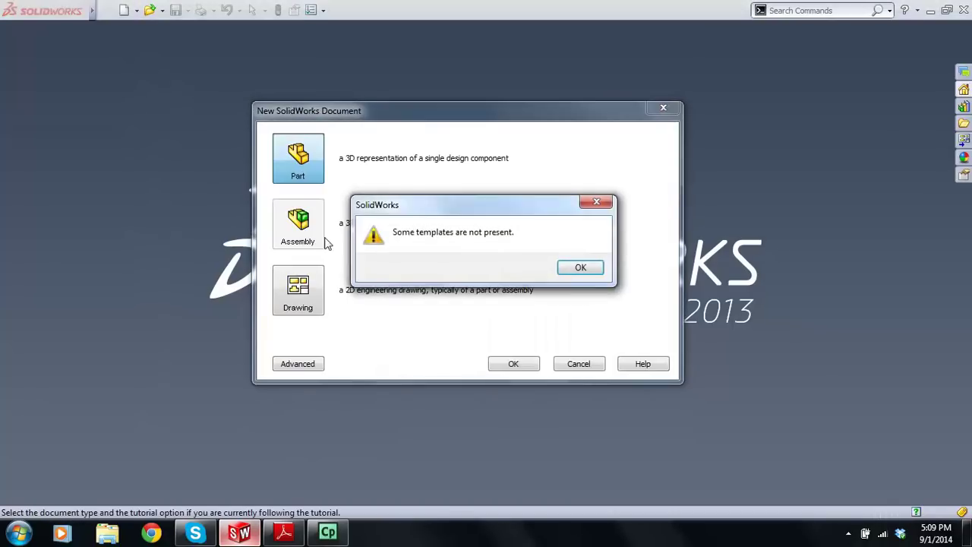
click(563, 266)
click(511, 363)
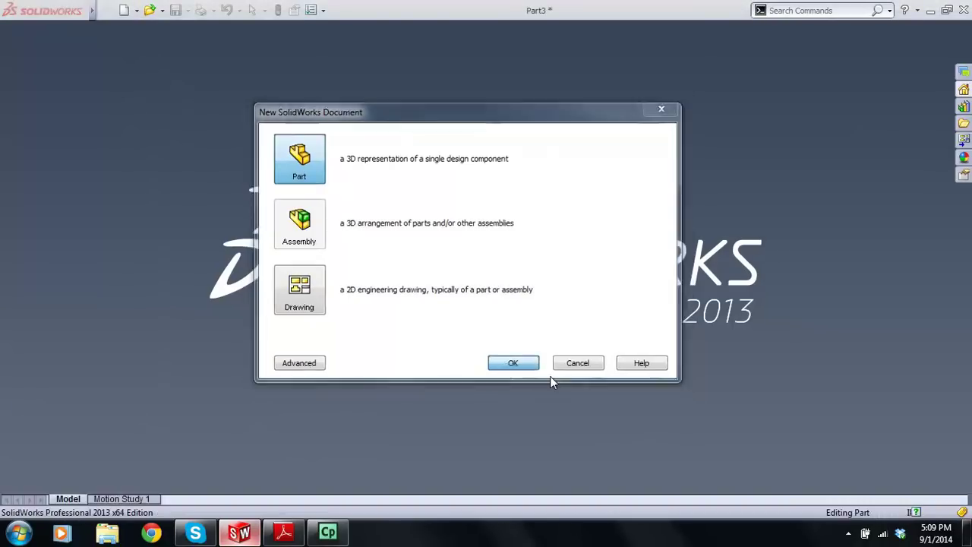
click(881, 514)
click(836, 458)
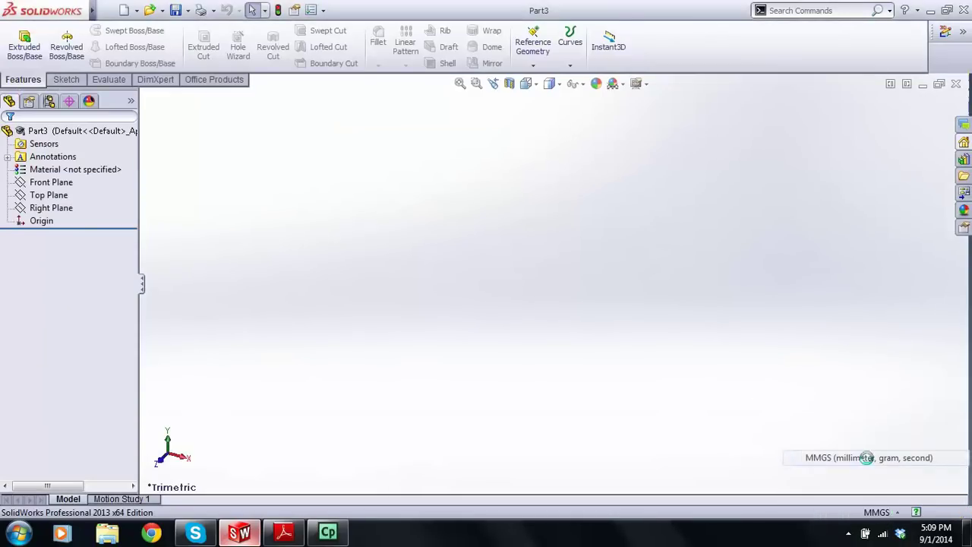
- Start a new sketch on the Front Plane
click(67, 81)
click(19, 34)
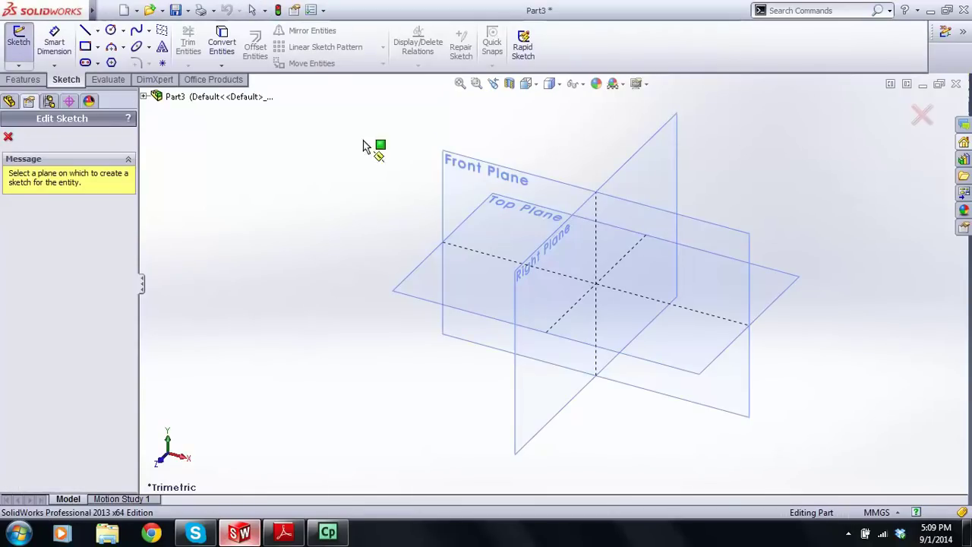
click(454, 166)
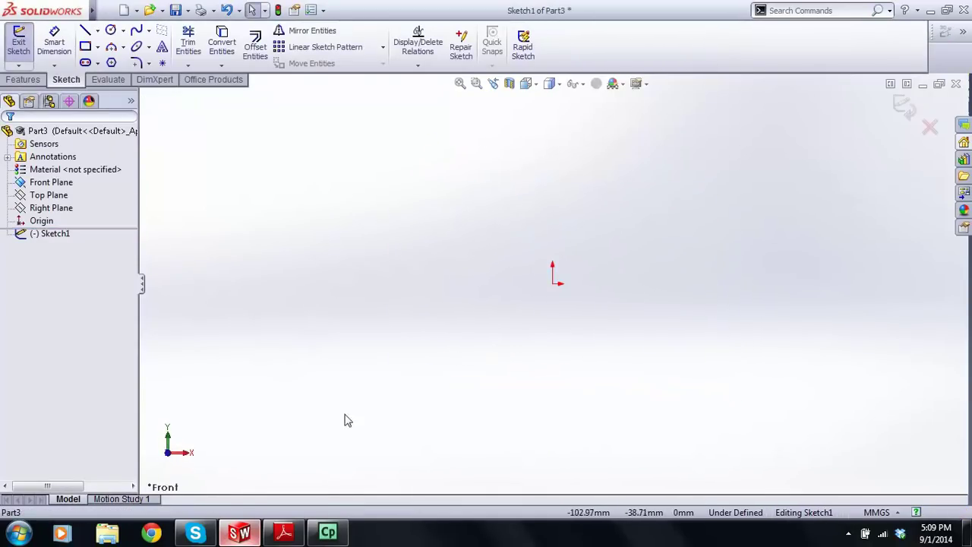
- Switch to the PDF in Adobe Reader and recheck the Example 3 drawing
click(286, 535)
drag(327, 535, 243, 534)
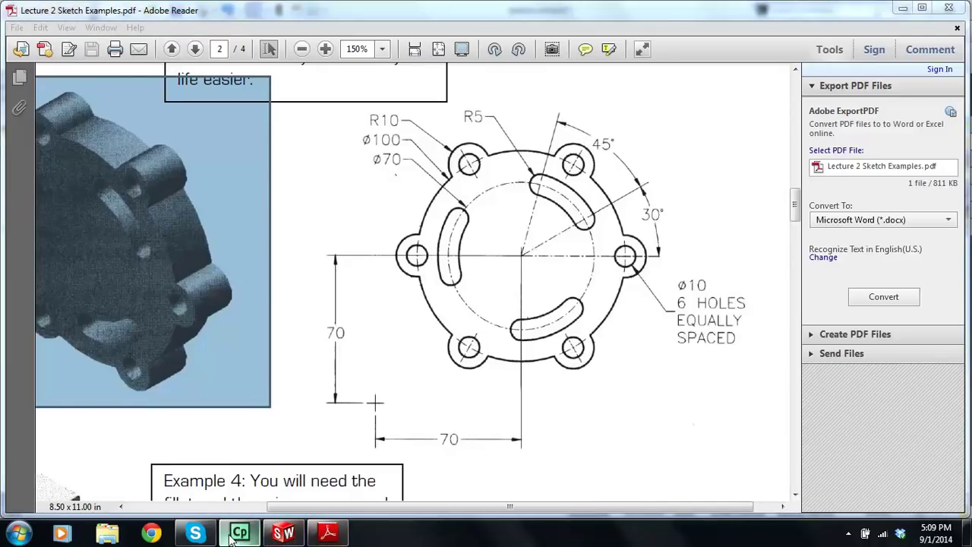
click(327, 535)
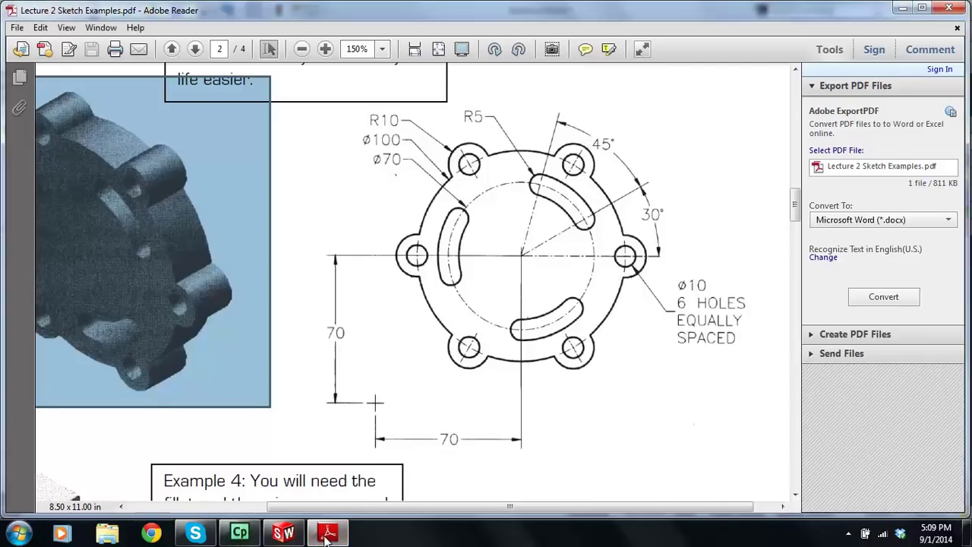
- Switch to SolidWorks and sketch a circle of about 106 mm radius centred on the origin
click(283, 534)
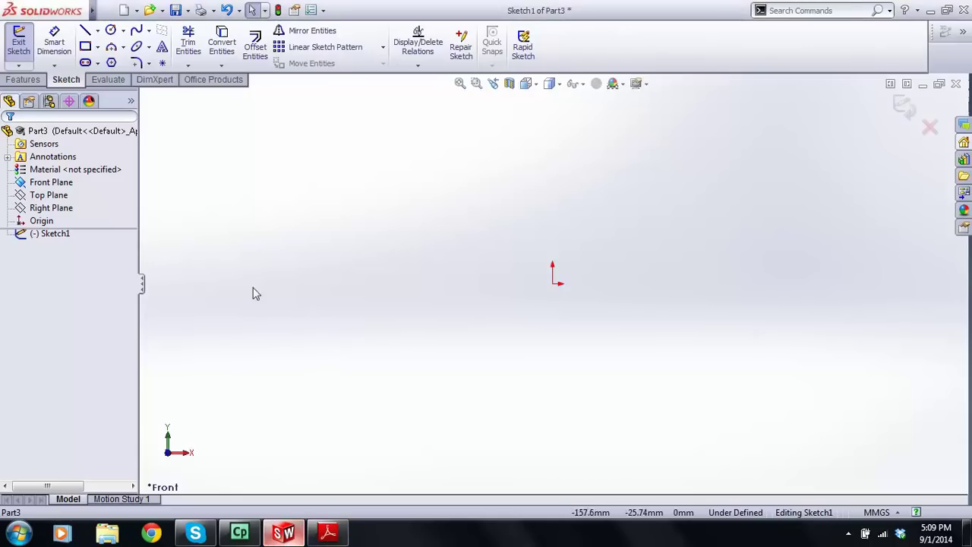
click(110, 32)
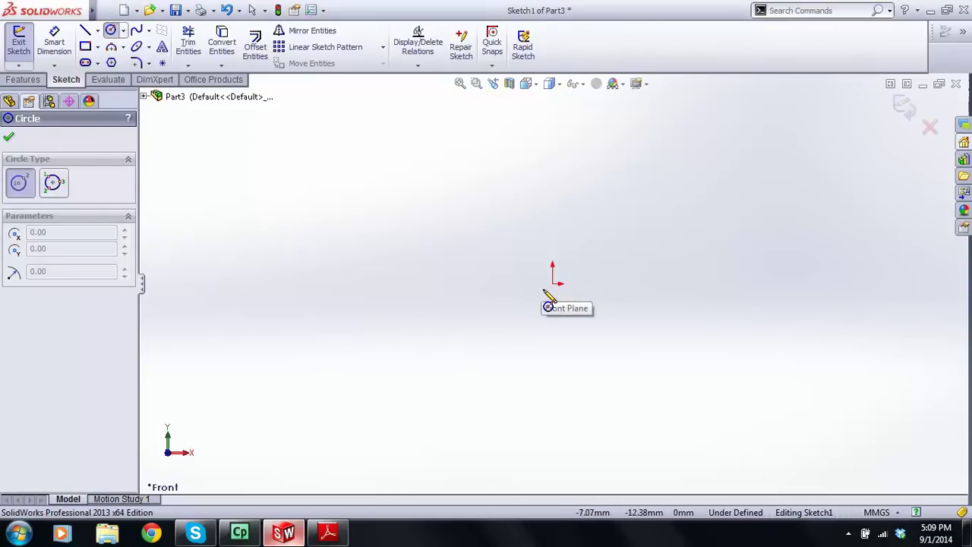
click(556, 293)
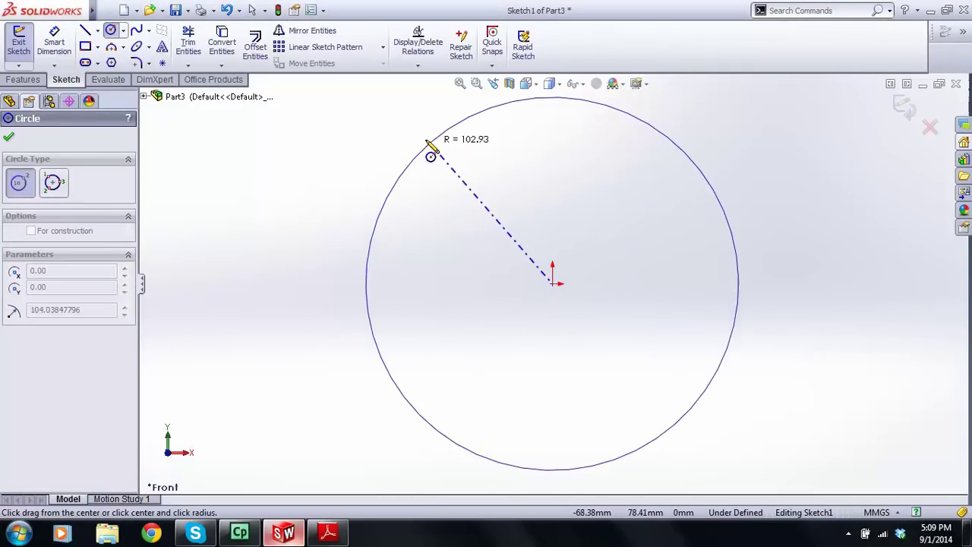
click(472, 186)
key(Escape)
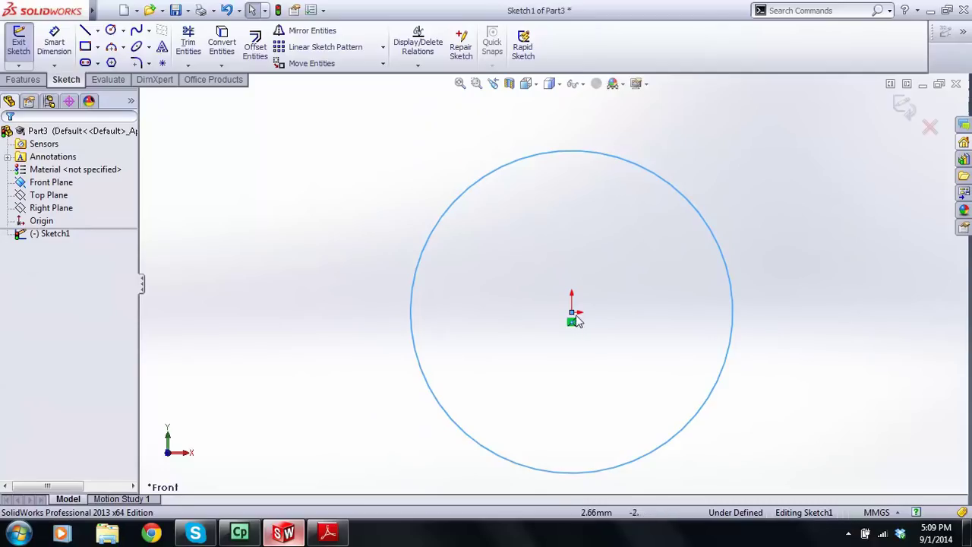
- Dimension the circle centred on the origin with a diameter of 100 mm
click(56, 32)
click(463, 196)
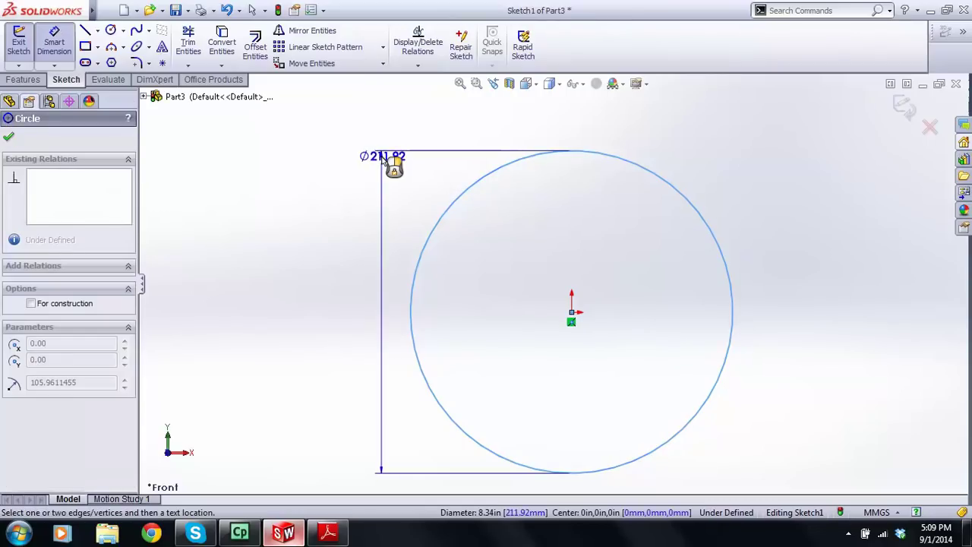
click(388, 161)
text(100)
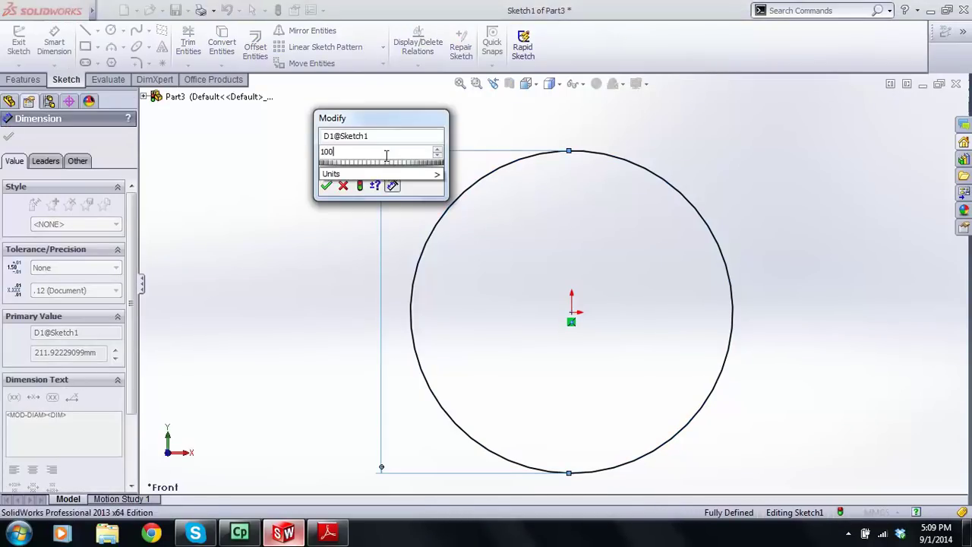
key(Return)
key(Escape)
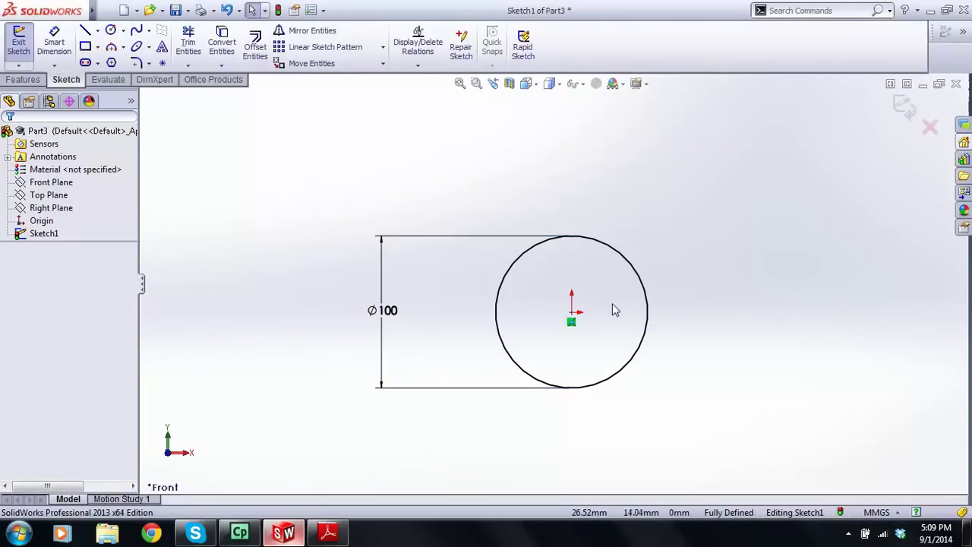
scroll(616, 295, down, 3)
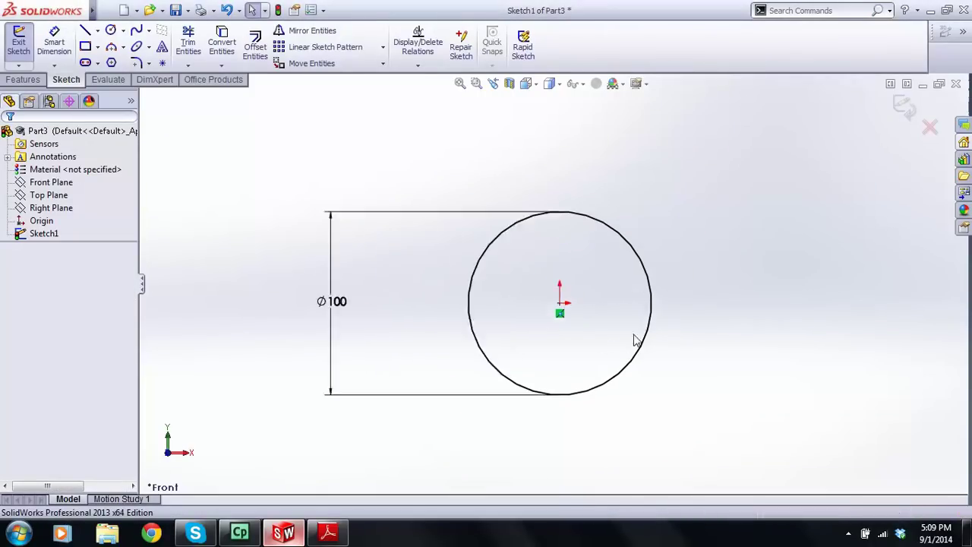
- Switch to the PDF in Adobe Reader and check the hole and boss dimensions of the Example 3 drawing
click(327, 533)
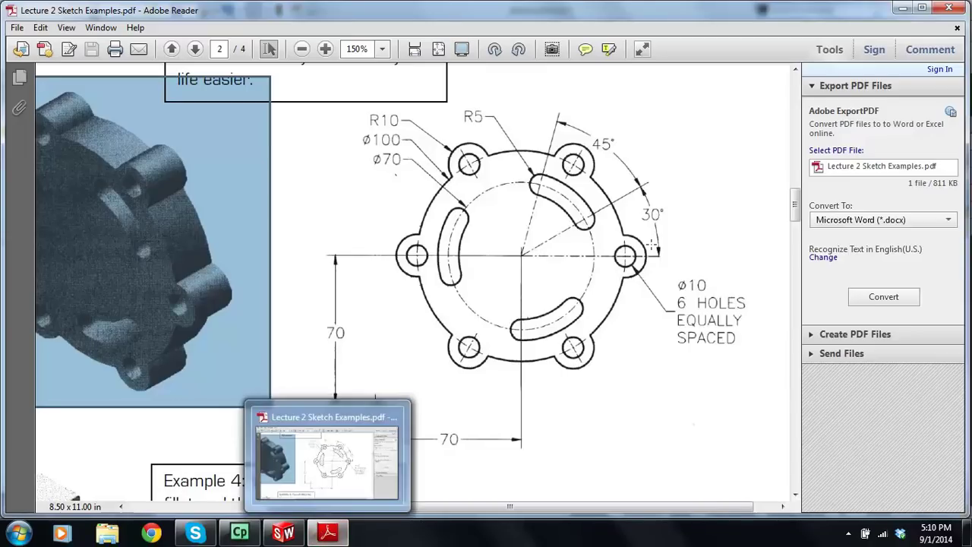
scroll(626, 243, down, 3)
scroll(626, 243, up, 3)
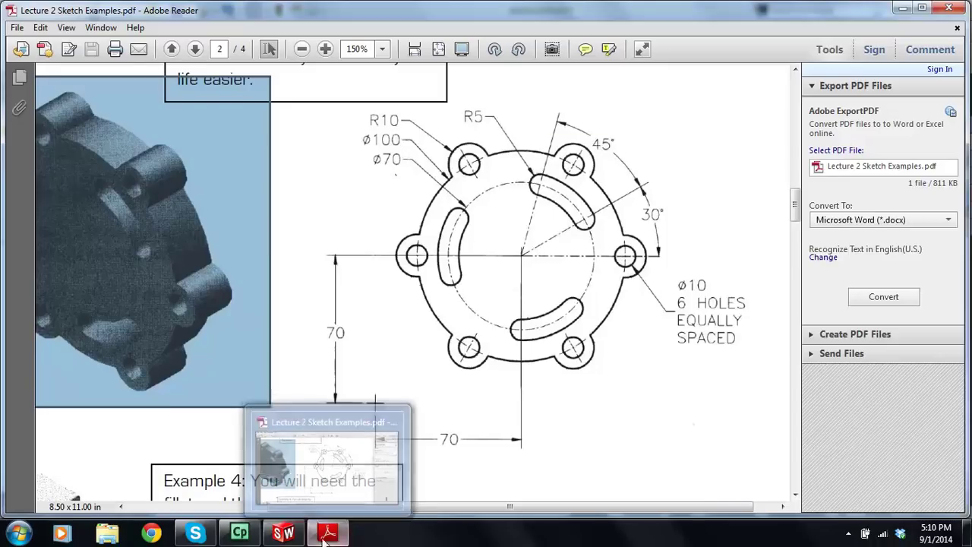
- In SolidWorks, sketch two concentric circles, about 12.9 mm and 7.6 mm in radius, centred on the 100 mm circle level with the origin
click(284, 533)
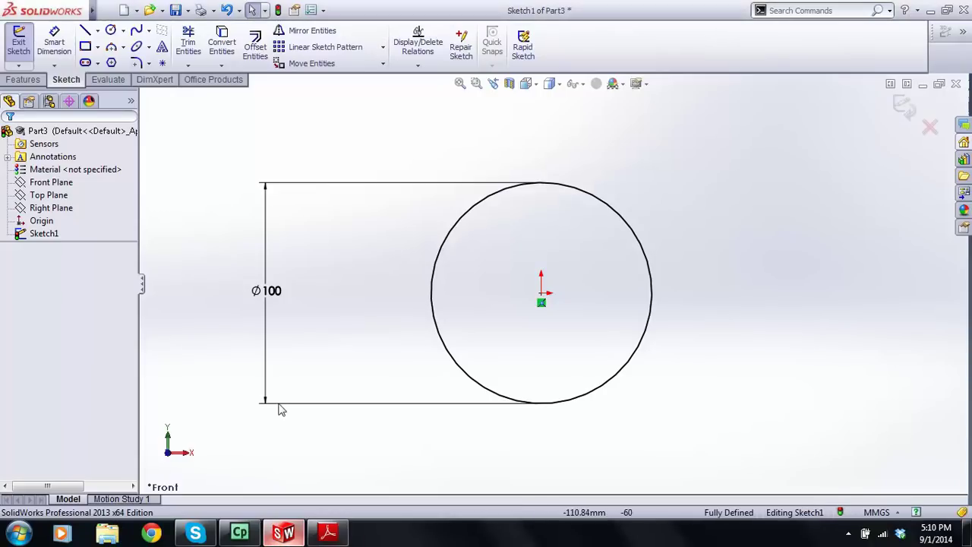
click(111, 32)
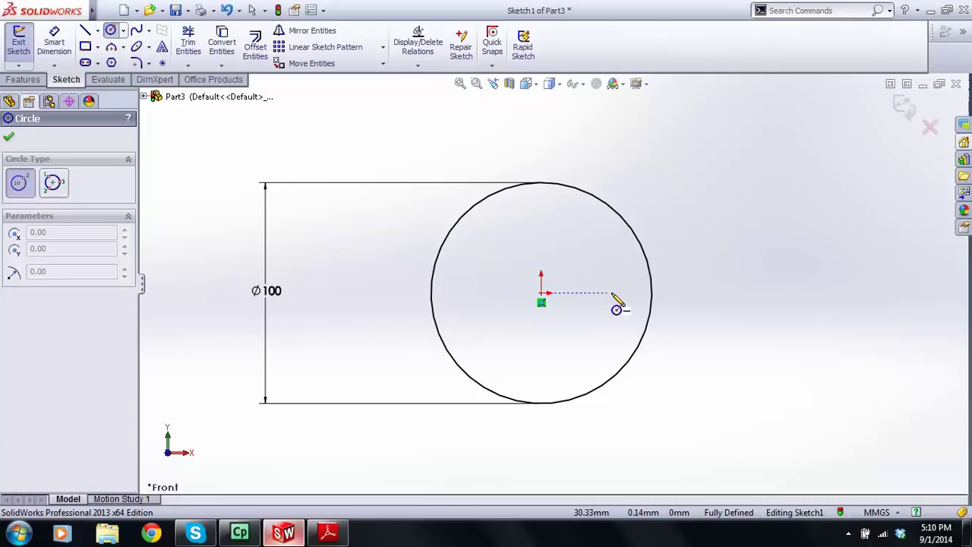
click(651, 293)
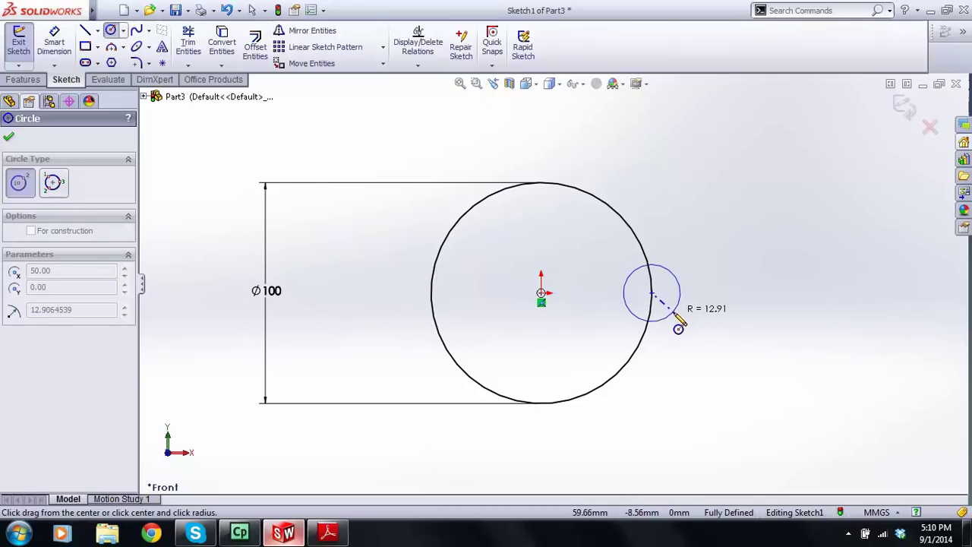
click(669, 306)
key(Escape)
scroll(657, 306, down, 3)
mouse_move(639, 297)
mouse_down()
mouse_move(649, 316)
mouse_move(645, 307)
mouse_up()
- Dimension the larger of the two concentric circles with a diameter of 10 mm
click(54, 41)
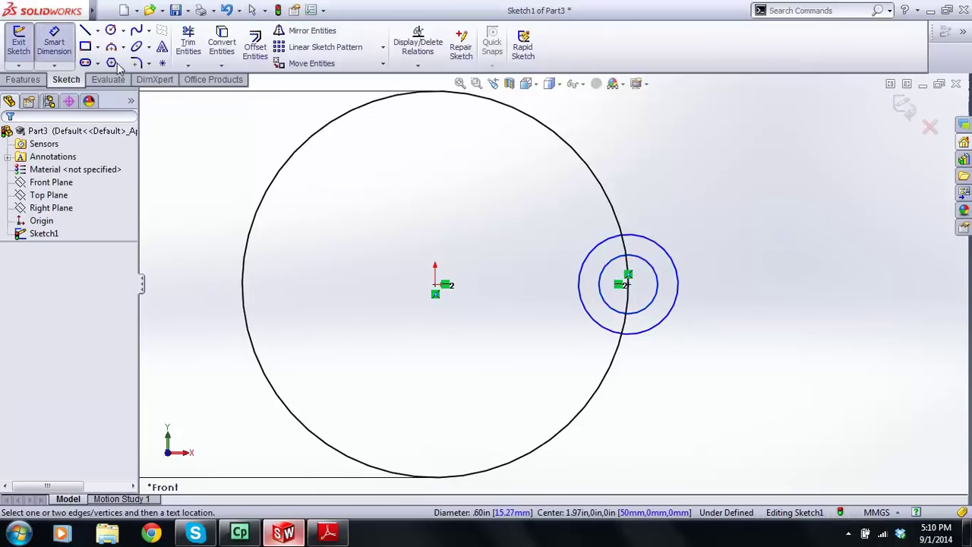
click(667, 259)
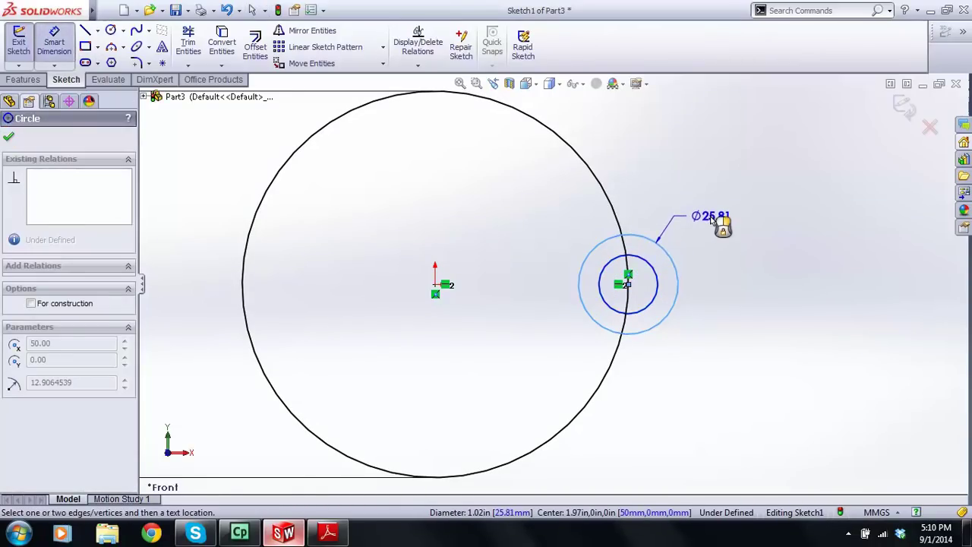
click(720, 222)
text(10)
key(Return)
key(Escape)
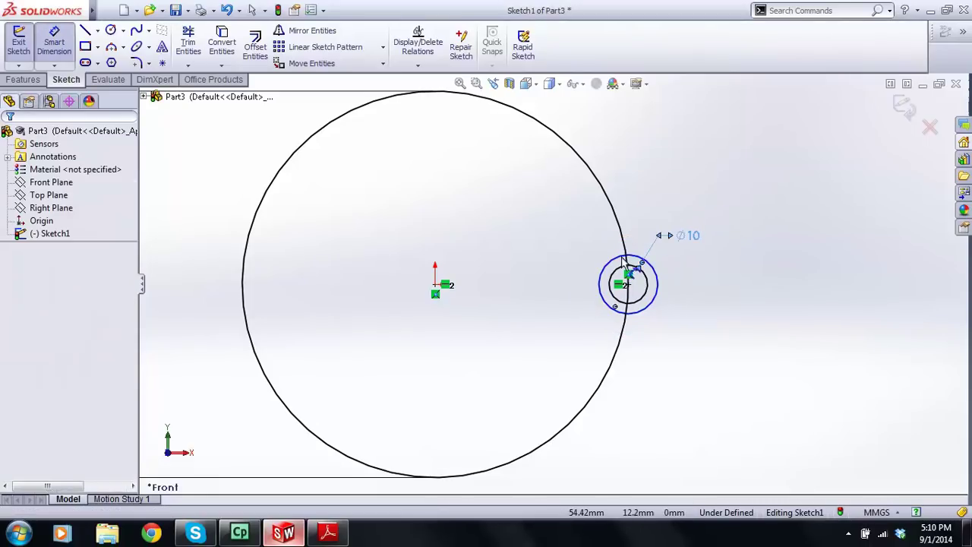
- Dimension the other concentric circle around the 10 mm hole with a diameter of 20 mm
click(54, 42)
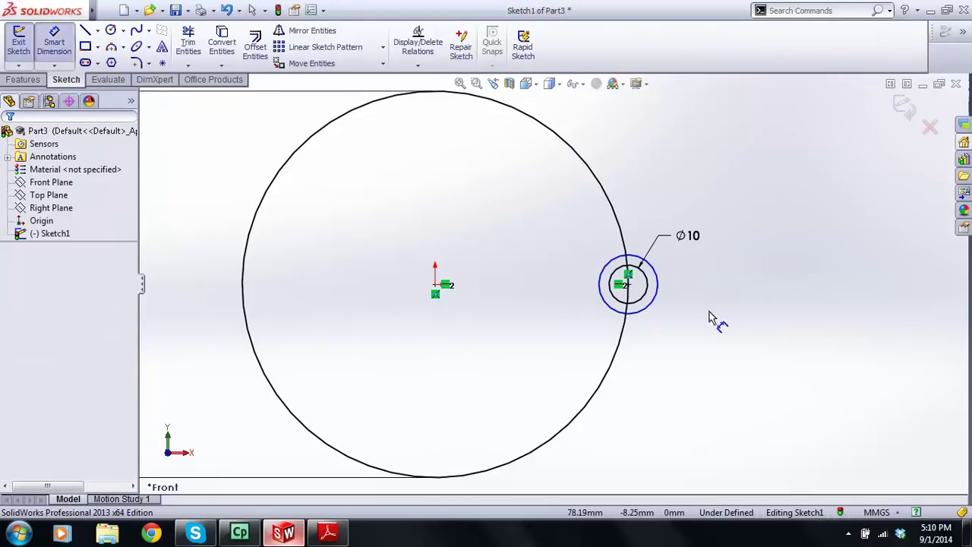
click(657, 283)
scroll(699, 256, down, 5)
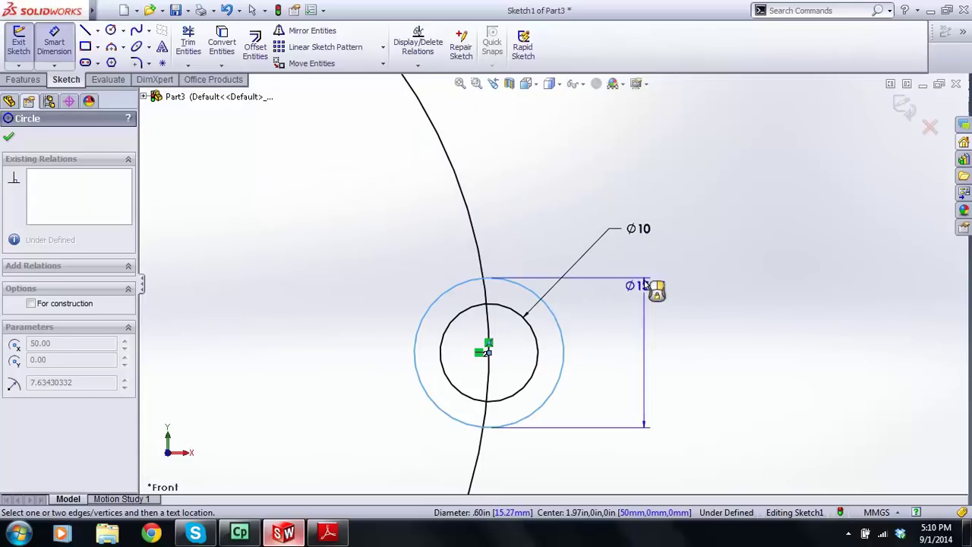
click(659, 266)
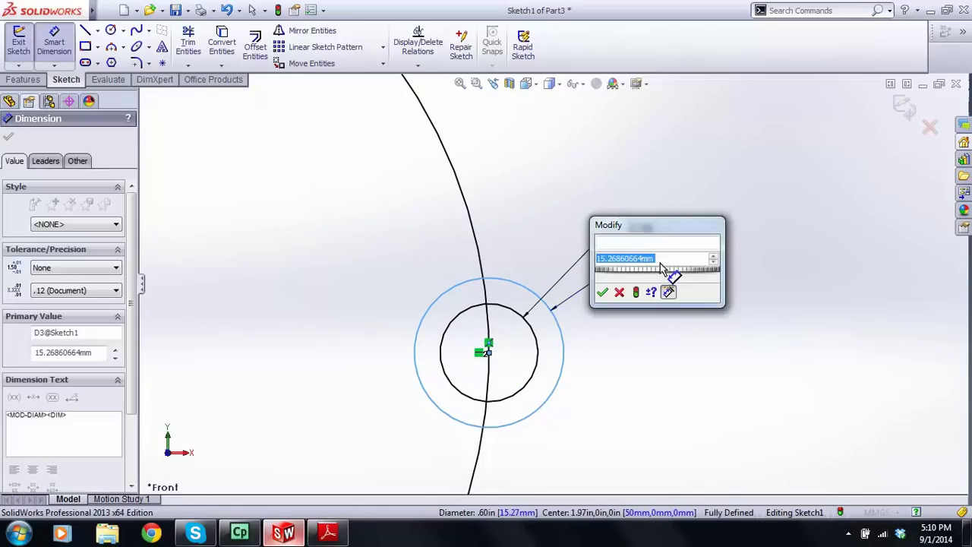
text(20)
key(Return)
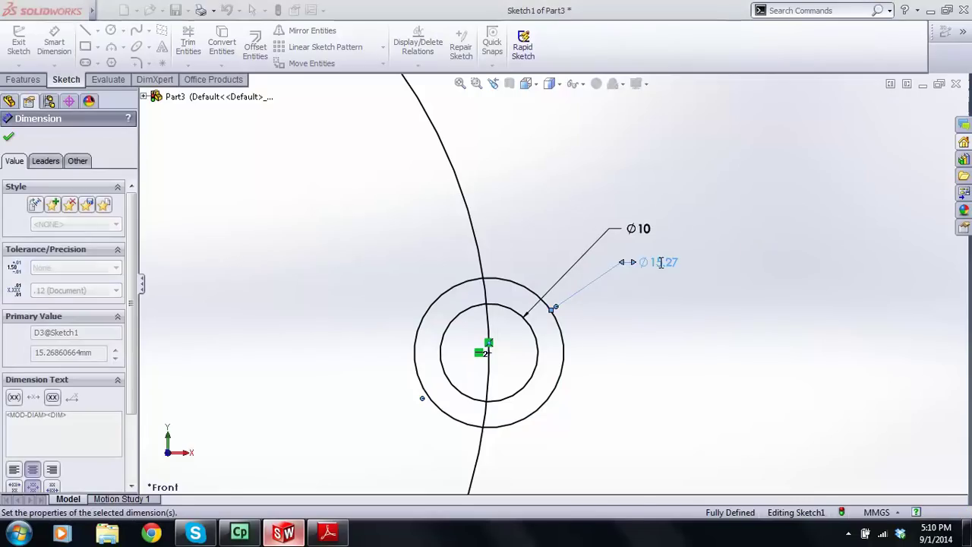
key(Escape)
scroll(581, 281, up, 2)
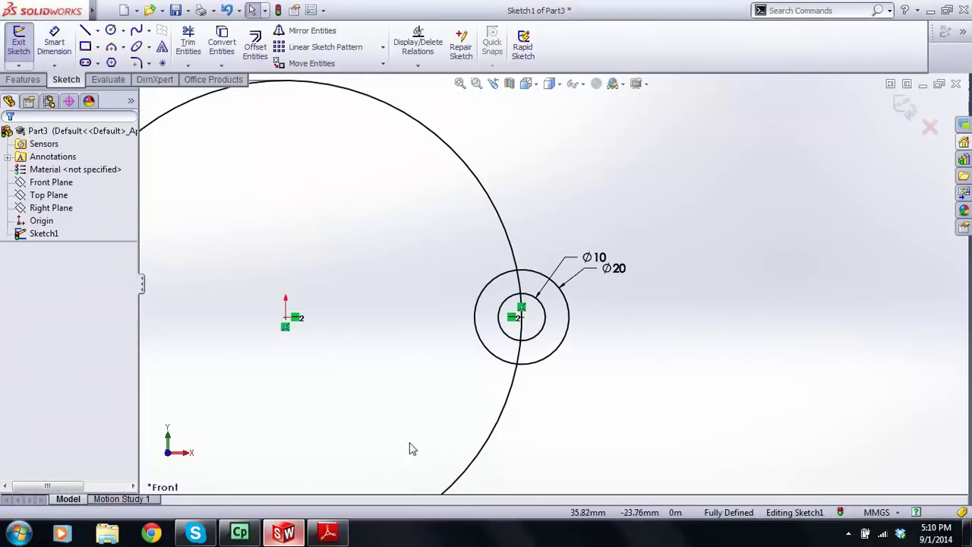
- Compare the R10 boss and 10 mm hole sizes with the PDF in Adobe Reader, and return to SolidWorks
click(328, 533)
scroll(623, 241, down, 1)
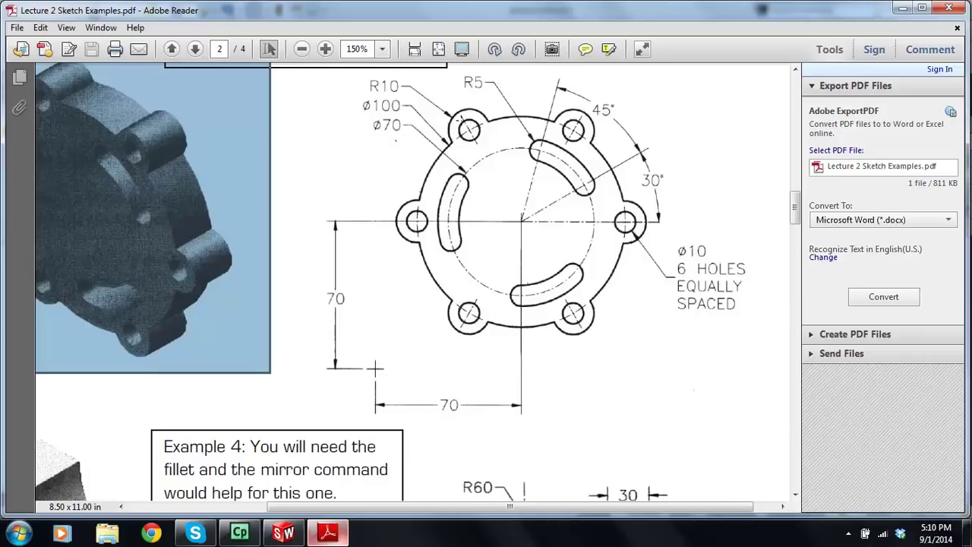
click(283, 533)
- Reposition the 10 mm diameter dimension below the 20 mm one so that the two labels stand clear of each other
scroll(532, 287, down, 3)
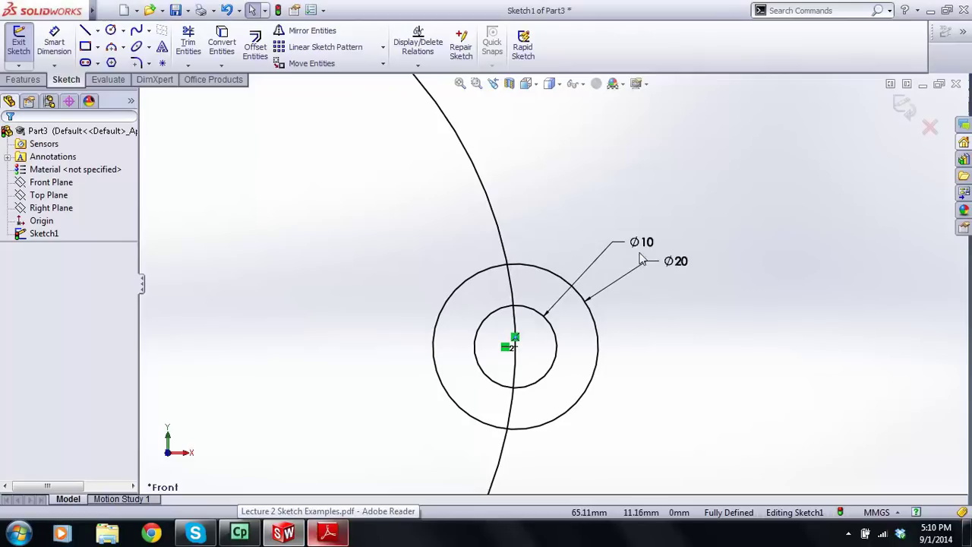
drag(640, 250, 692, 303)
click(545, 310)
scroll(430, 358, up, 7)
scroll(450, 297, down, 2)
scroll(599, 298, down, 2)
scroll(599, 302, down, 2)
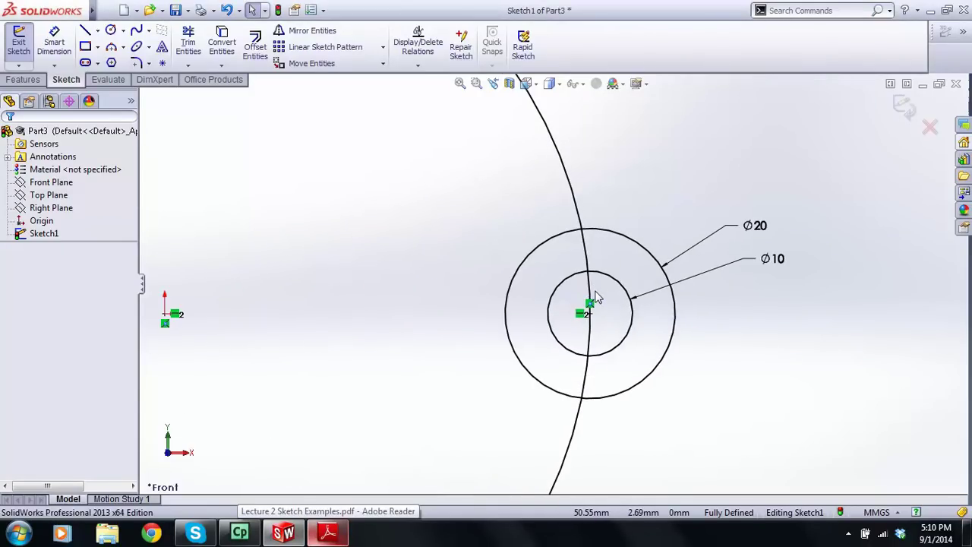
- Sketch a horizontal centerline from the origin to the centre of the 10 mm hole
click(99, 31)
click(108, 63)
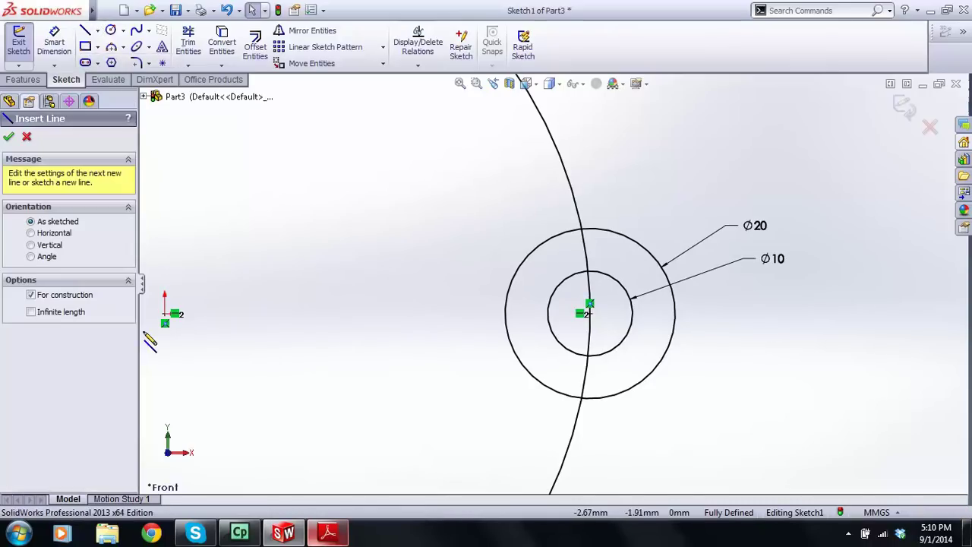
click(165, 314)
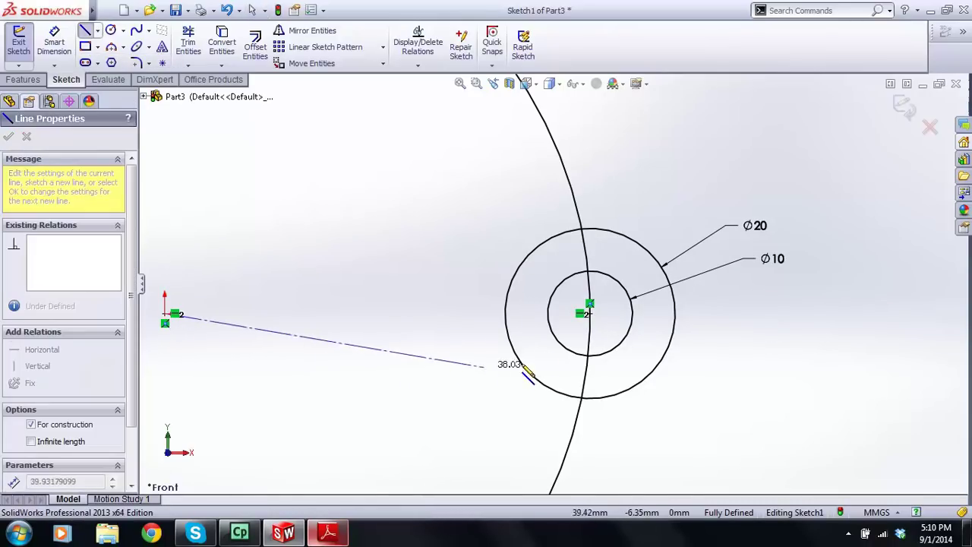
click(590, 313)
key(Escape)
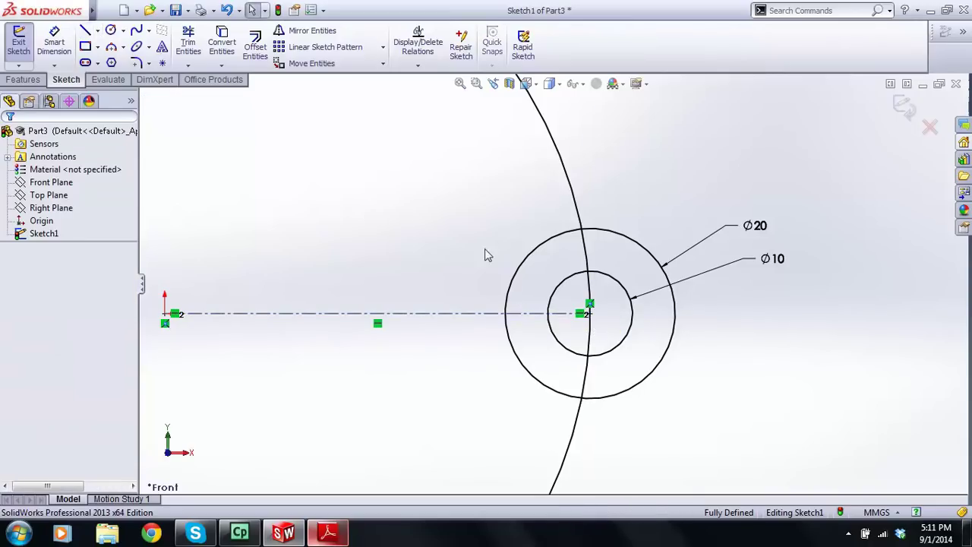
scroll(661, 304, up, 3)
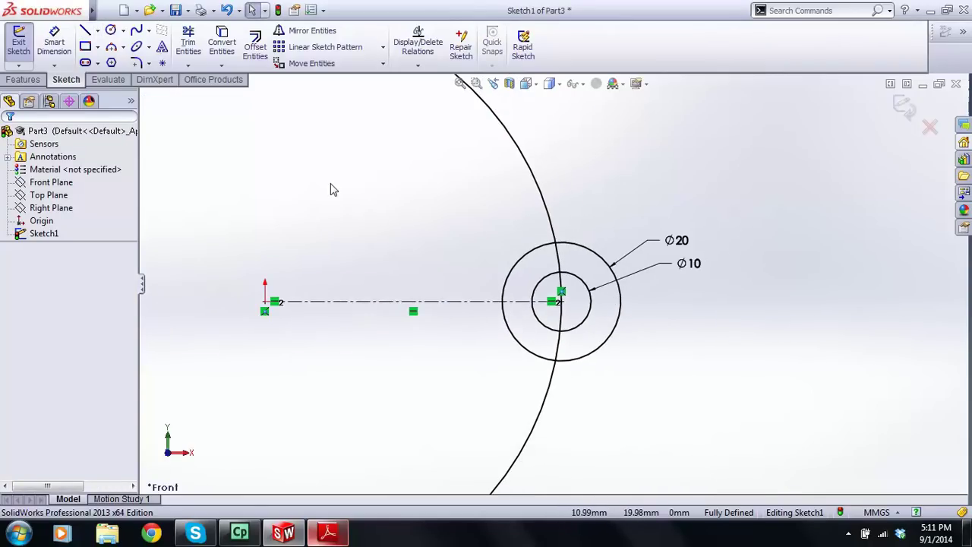
- Recheck the PDF, and in SolidWorks power-trim the 20 mm circle's inner half and the 100 mm circle's segments between the 20 mm and 10 mm circles
click(326, 534)
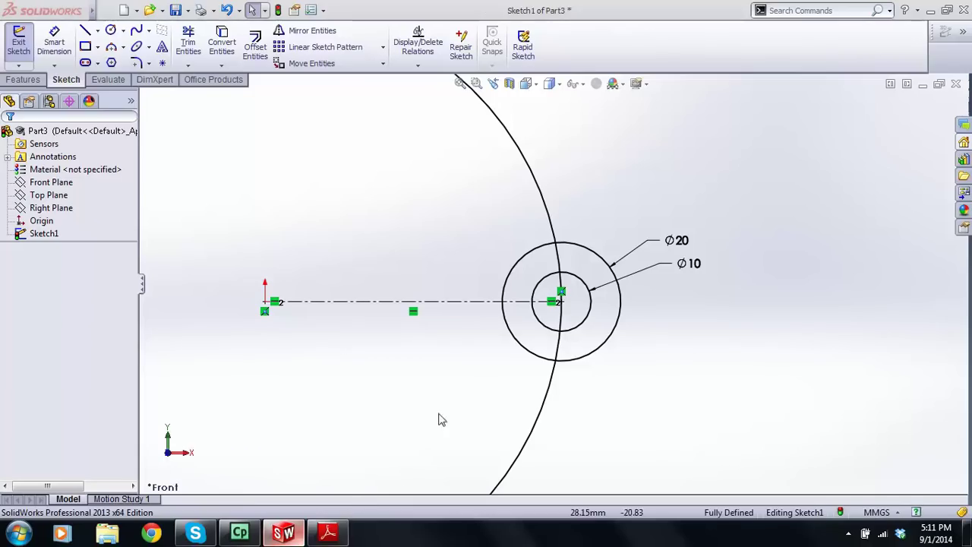
click(283, 534)
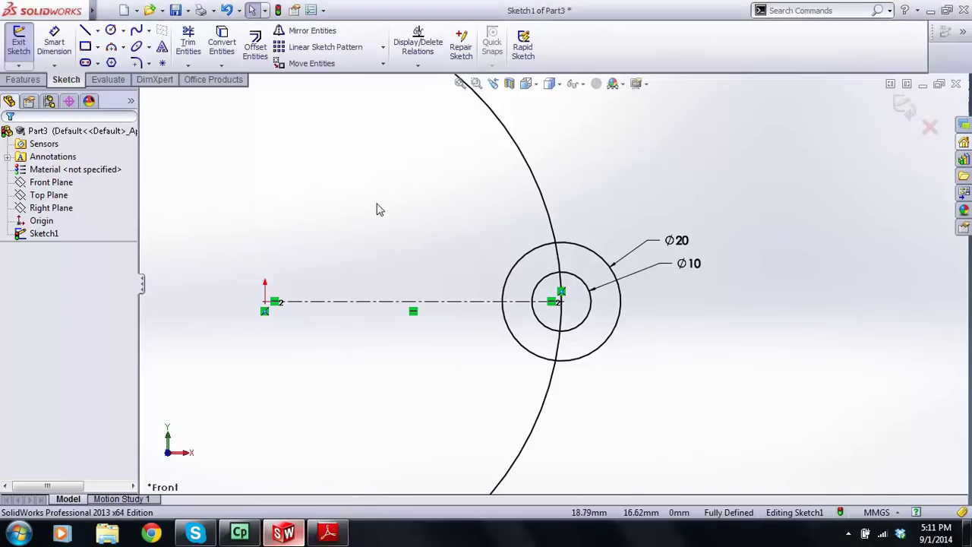
click(188, 42)
scroll(530, 261, down, 2)
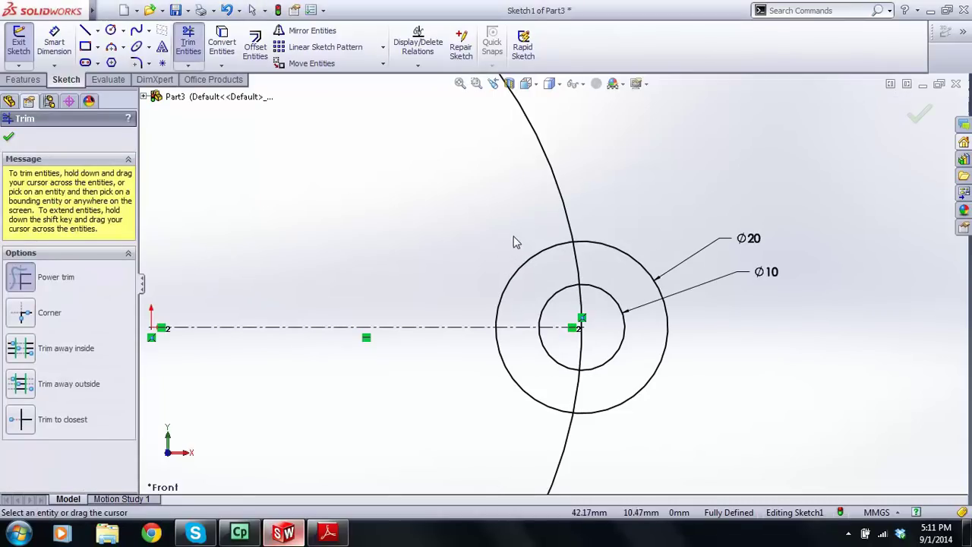
mouse_move(540, 260)
mouse_down()
mouse_move(581, 274)
mouse_move(601, 365)
mouse_move(529, 418)
mouse_up()
mouse_move(584, 397)
mouse_down()
mouse_move(588, 389)
mouse_move(532, 416)
mouse_up()
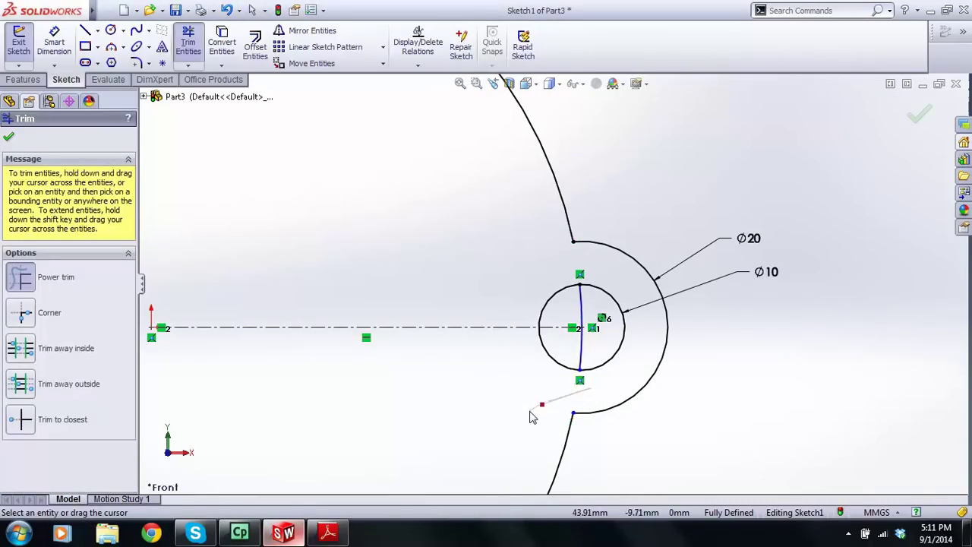
- Trim back and delete the leftover arc of the 100 mm circle inside the 10 mm hole
scroll(595, 346, down, 2)
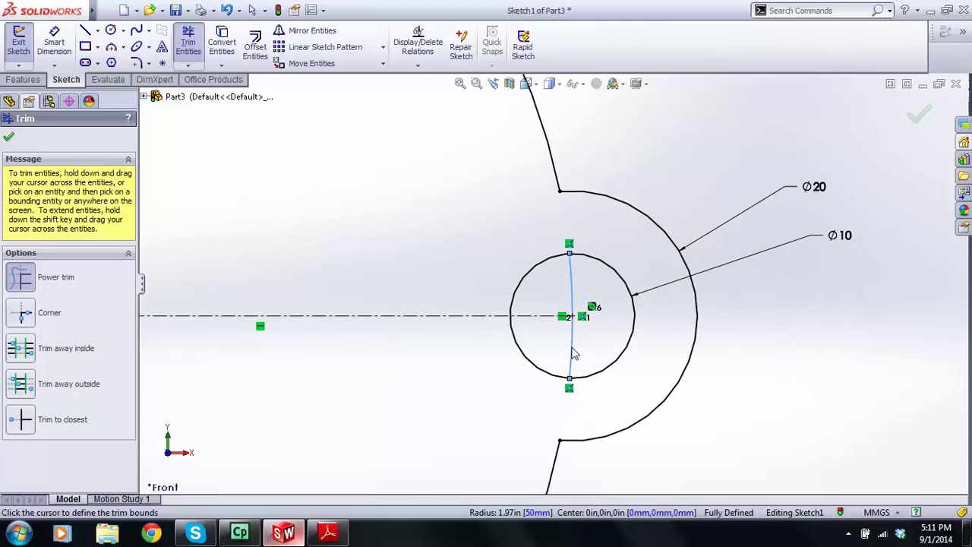
drag(574, 341, 574, 365)
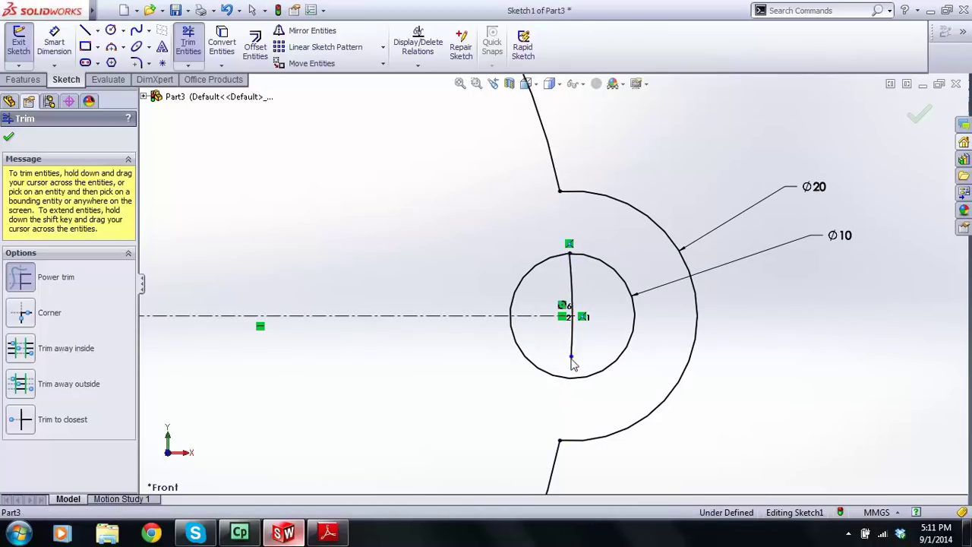
click(575, 295)
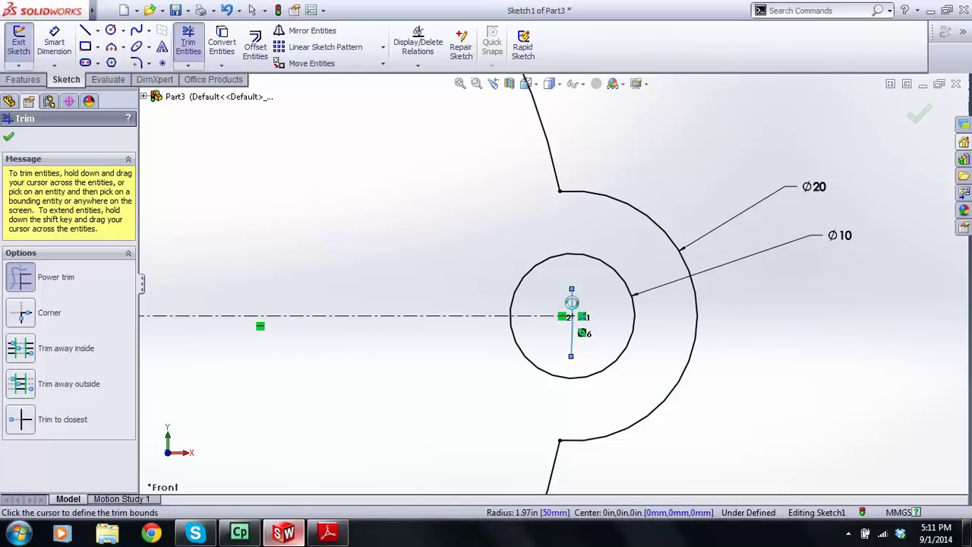
scroll(579, 352, down, 2)
click(568, 336)
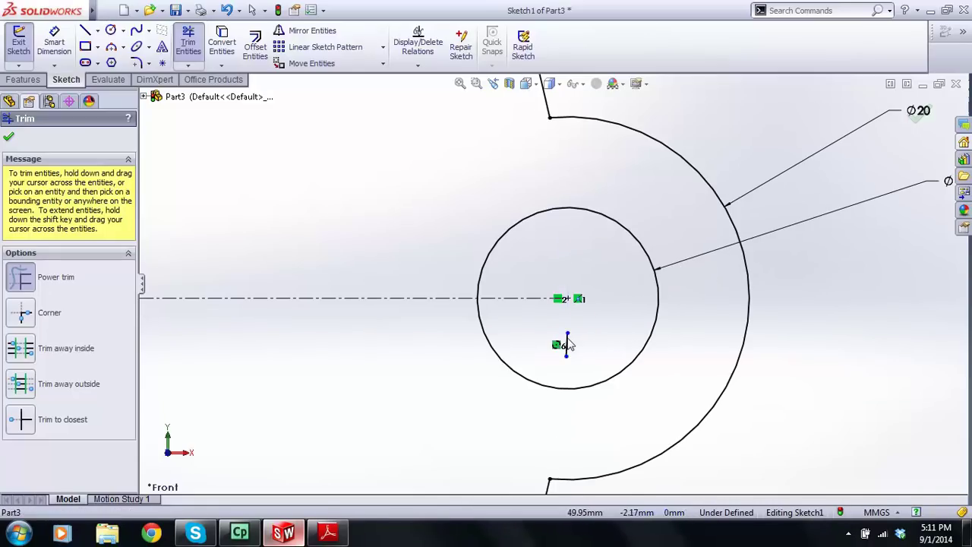
click(571, 348)
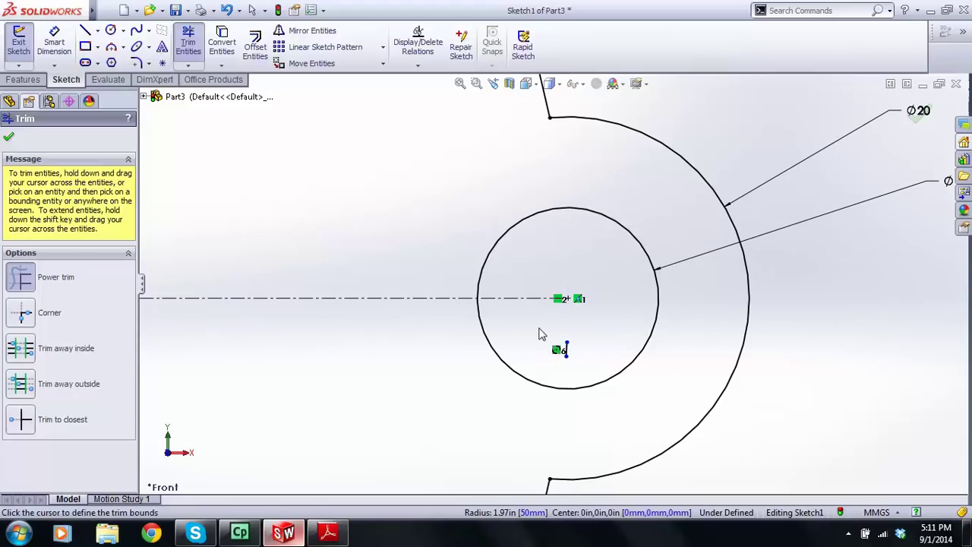
drag(586, 363, 603, 375)
key(Escape)
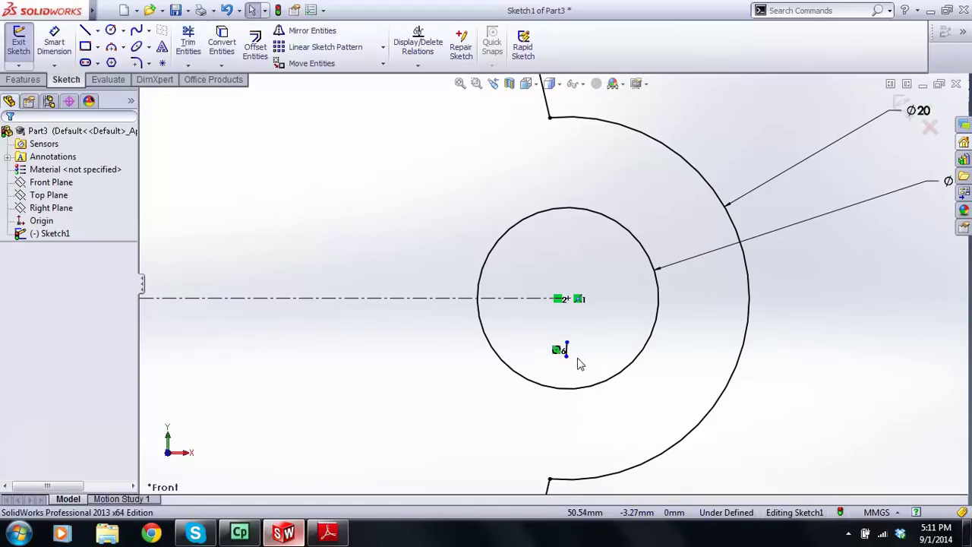
drag(540, 338, 582, 370)
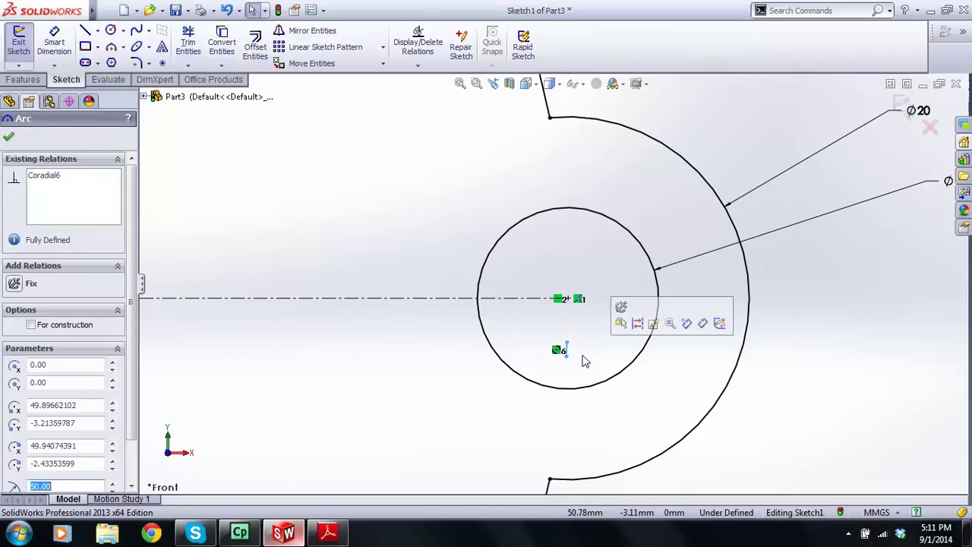
key(Escape)
scroll(581, 319, up, 6)
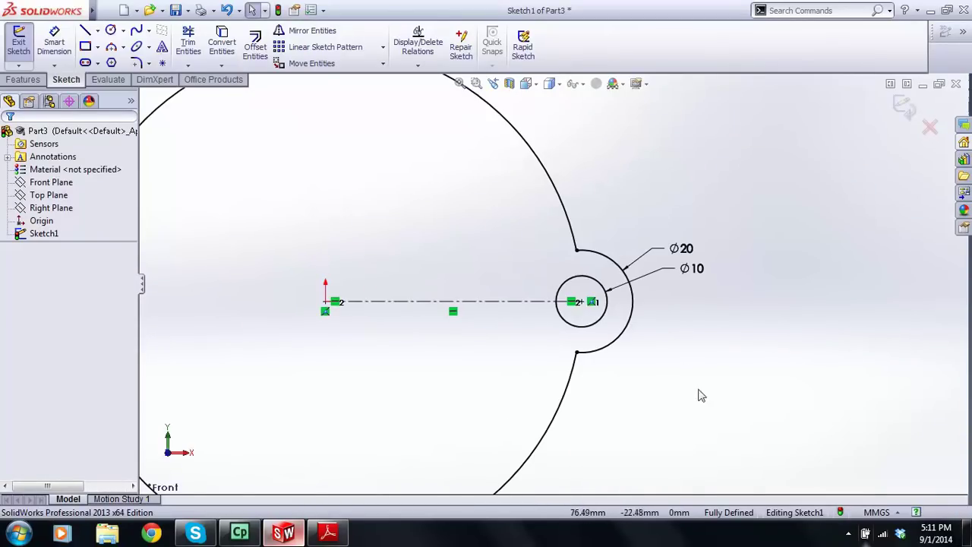
- Examine the trimmed boss, the hole and the full flange outline, and check them against the PDF in Adobe Reader before returning to SolidWorks
scroll(585, 296, down, 3)
scroll(560, 278, up, 4)
scroll(465, 278, up, 3)
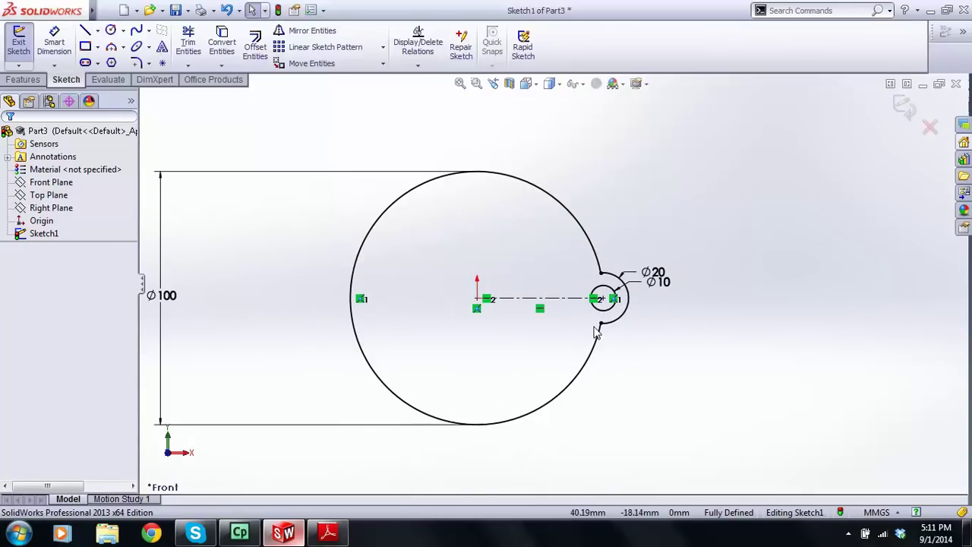
scroll(600, 247, down, 4)
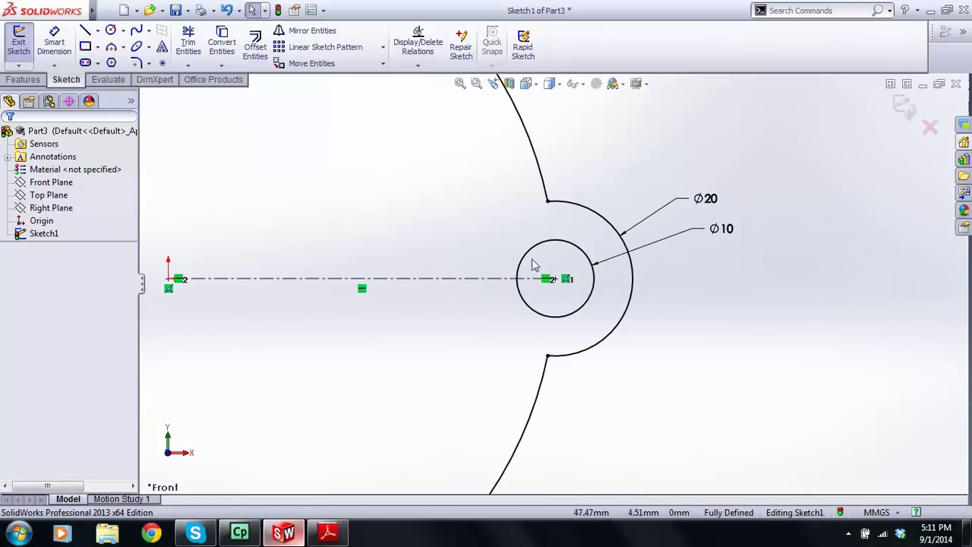
scroll(548, 222, up, 5)
scroll(418, 267, down, 3)
scroll(418, 267, down, 1)
scroll(515, 326, up, 2)
scroll(688, 298, down, 1)
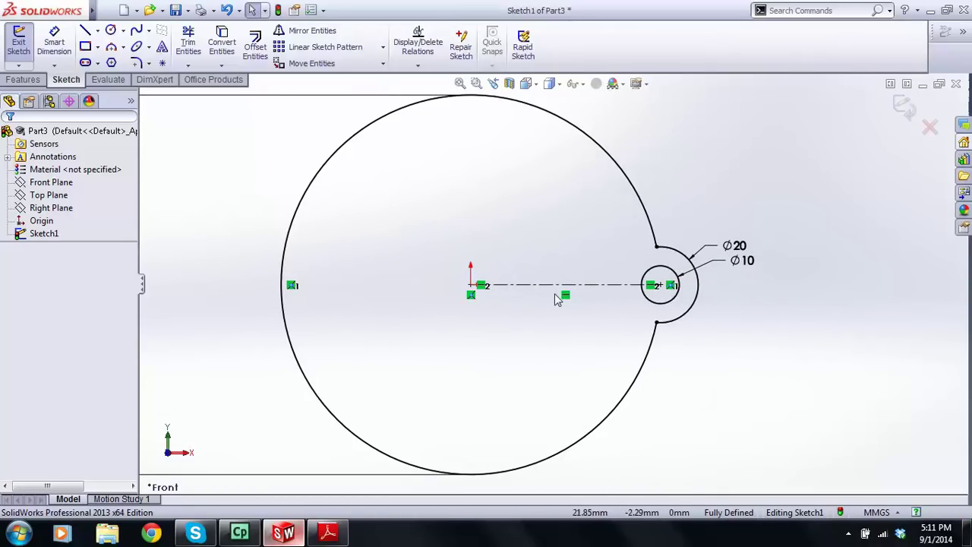
scroll(425, 339, up, 1)
scroll(461, 313, up, 1)
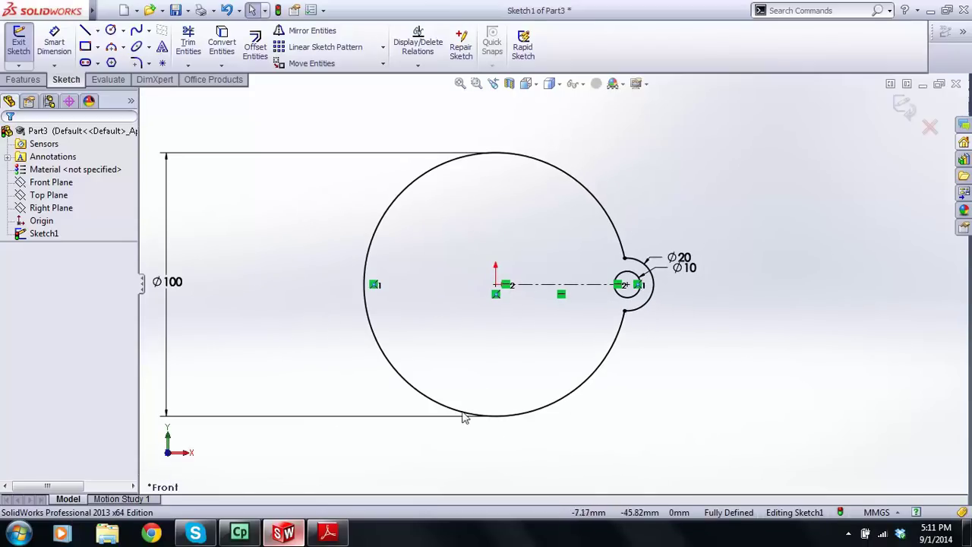
click(329, 533)
click(283, 532)
scroll(608, 222, down, 2)
scroll(600, 227, up, 1)
scroll(578, 237, up, 1)
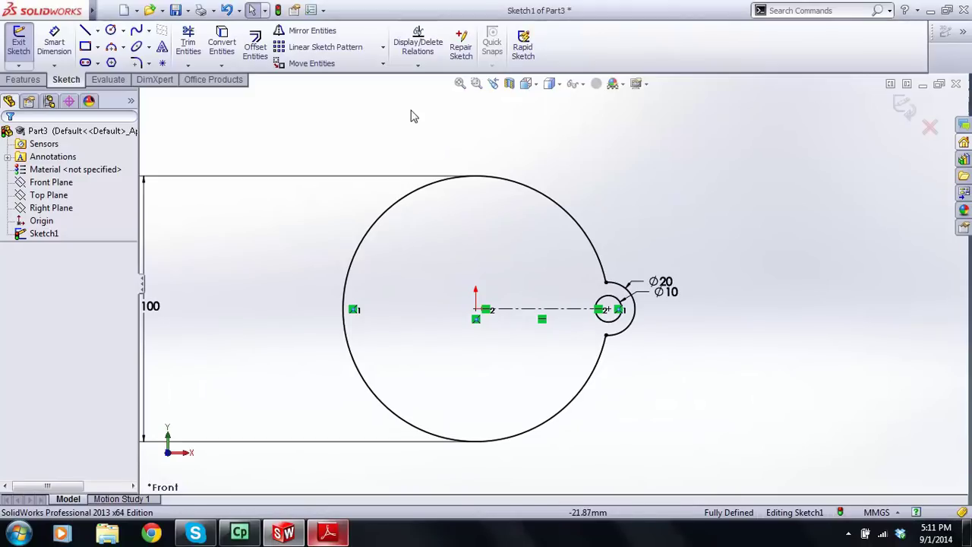
- Start a circular sketch pattern with the 10 mm hole circle and the 20 mm boss arc as the entities to pattern
click(383, 47)
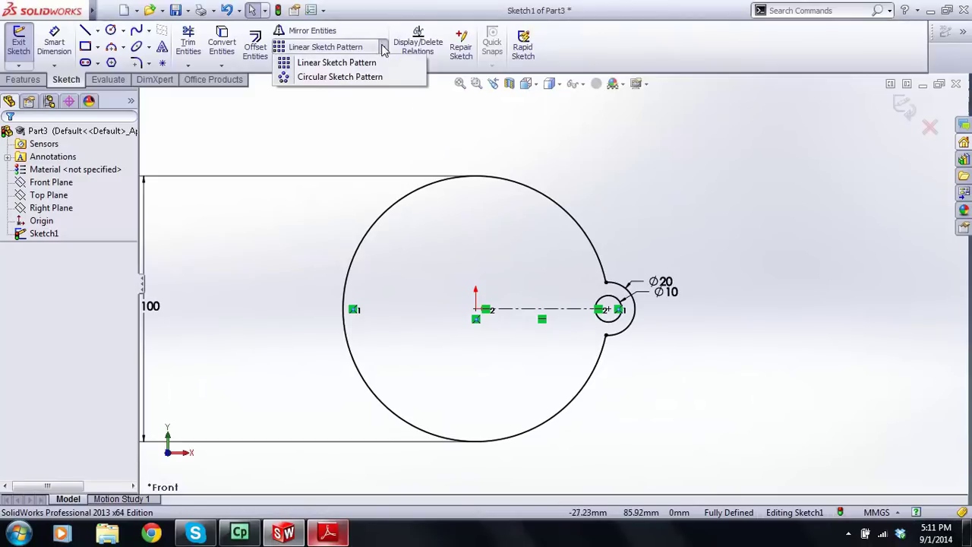
click(351, 77)
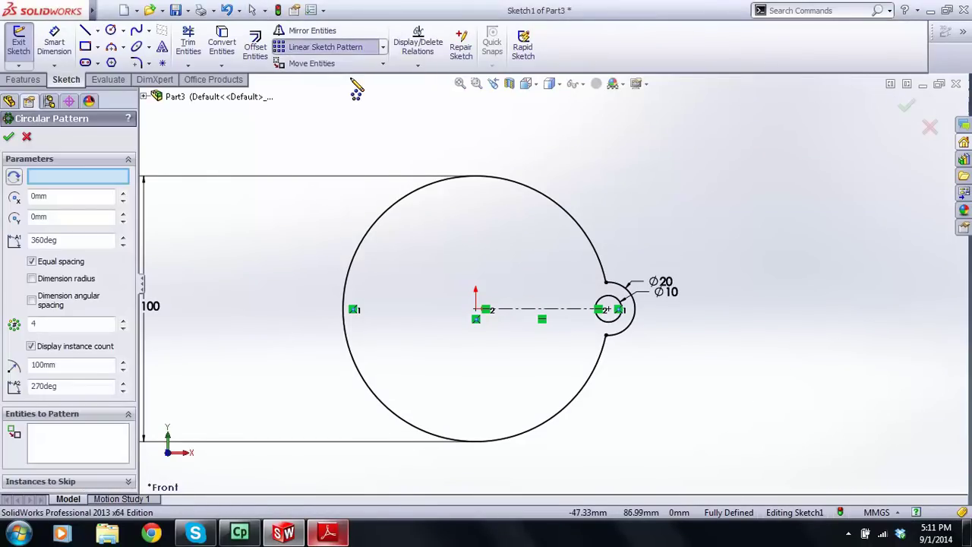
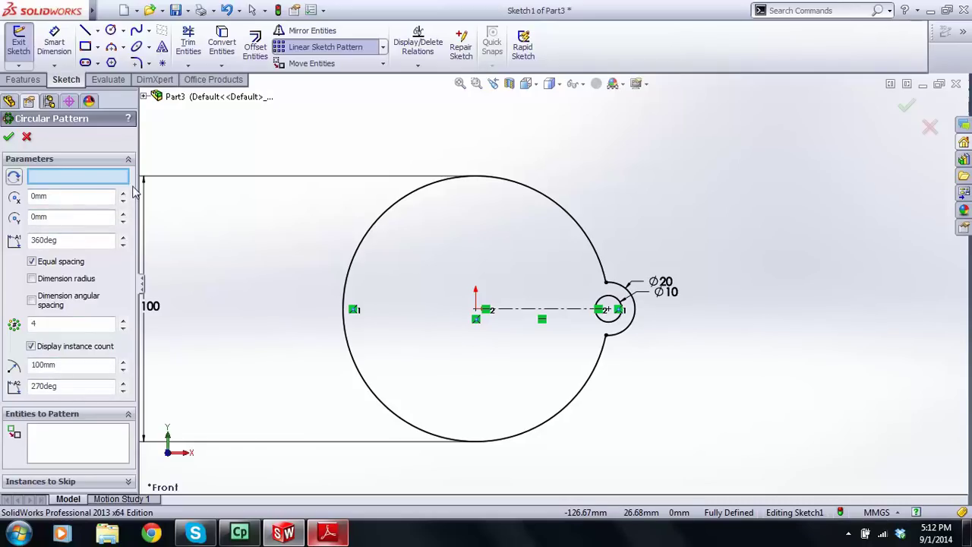
click(54, 440)
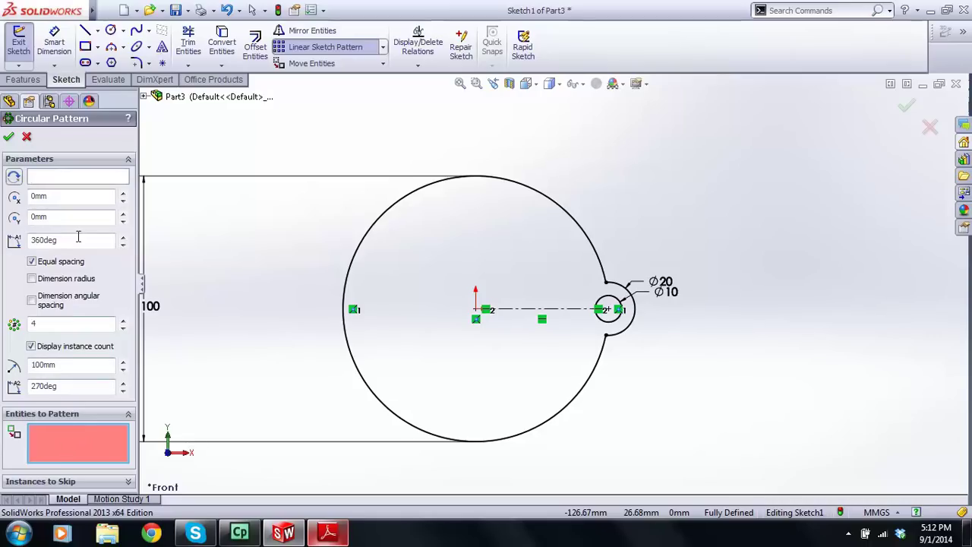
scroll(615, 302, down, 2)
click(605, 293)
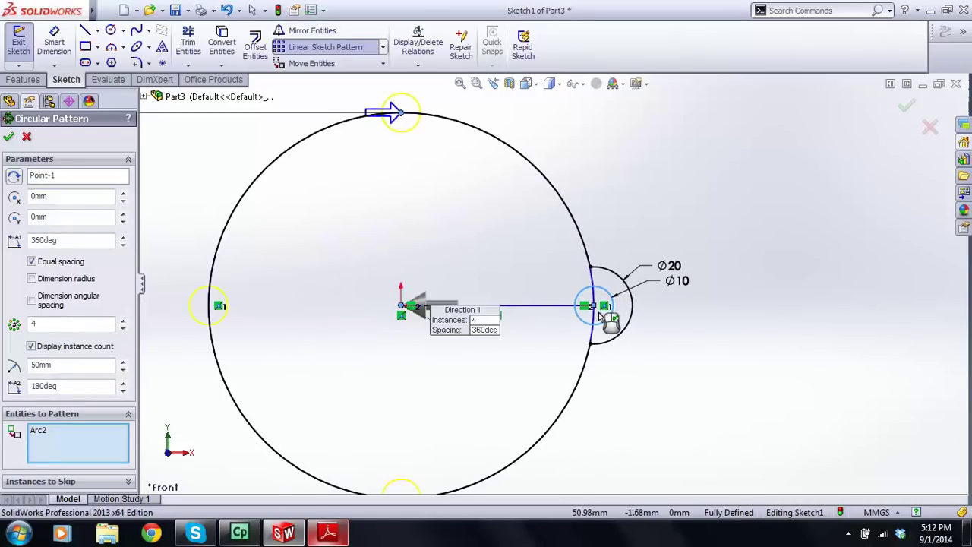
click(628, 333)
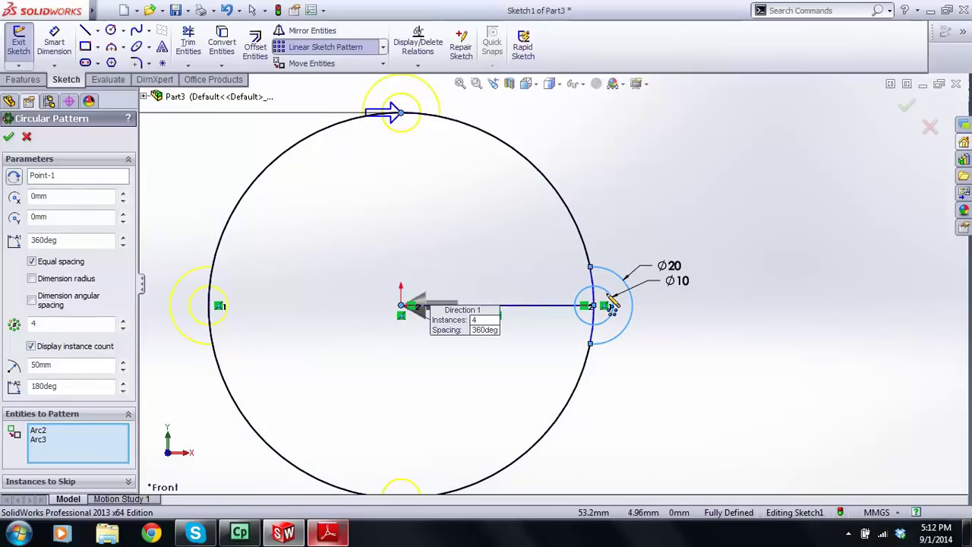
scroll(615, 308, up, 1)
scroll(471, 342, up, 1)
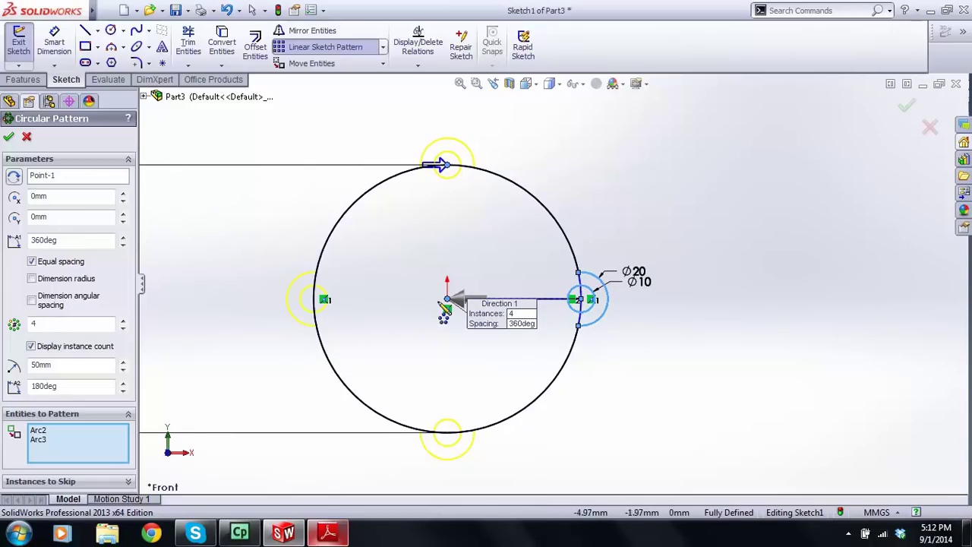
- Reselect the centre point at the origin as the pattern centre, set 6 equally spaced instances over 360 degrees, and create the pattern
click(50, 178)
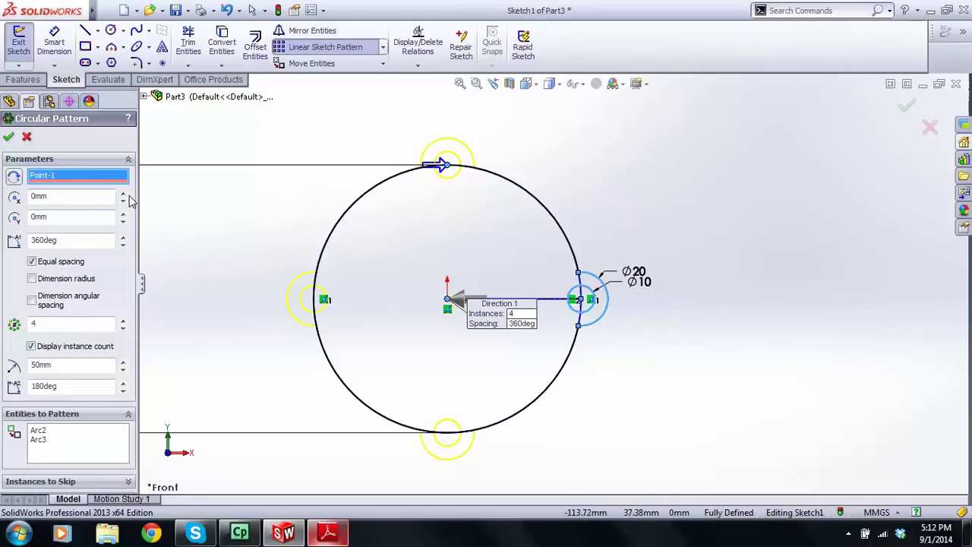
key(Delete)
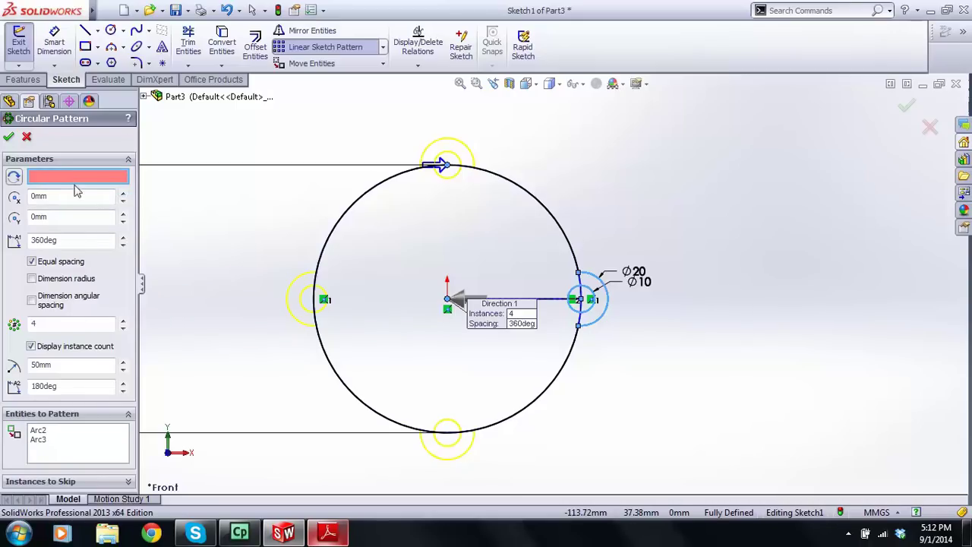
click(447, 299)
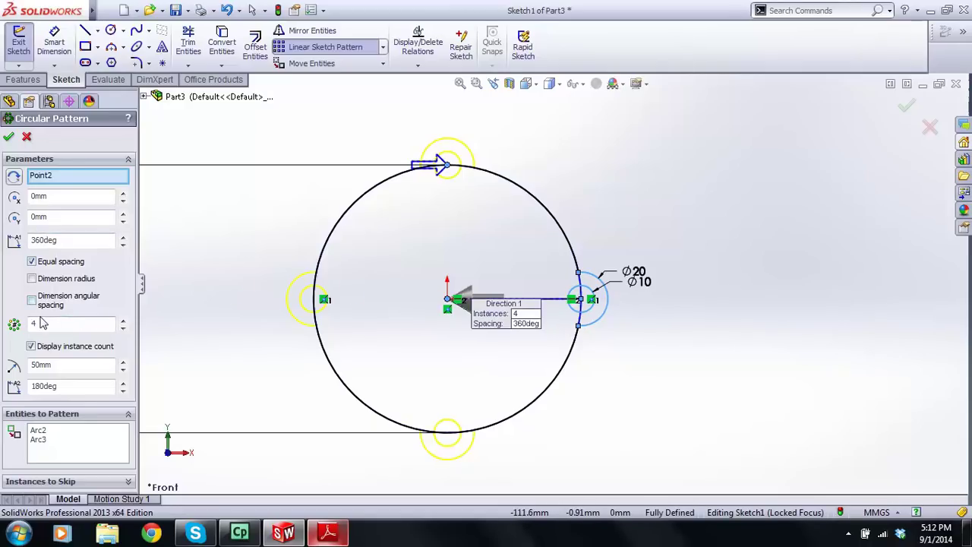
click(123, 320)
click(123, 321)
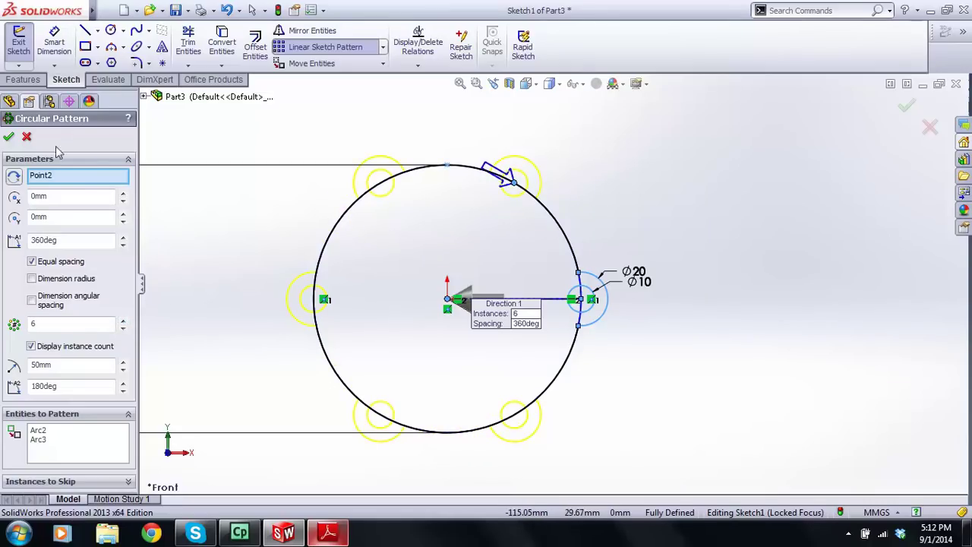
click(9, 138)
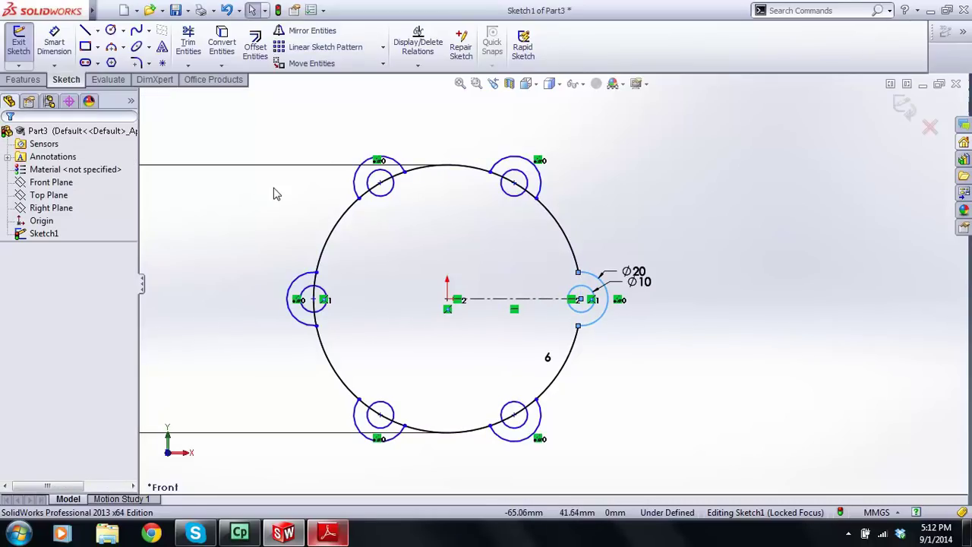
- Attach the circular pattern's centre point to the sketch origin with a coincident relation
scroll(473, 251, up, 1)
scroll(474, 252, down, 1)
scroll(477, 258, up, 1)
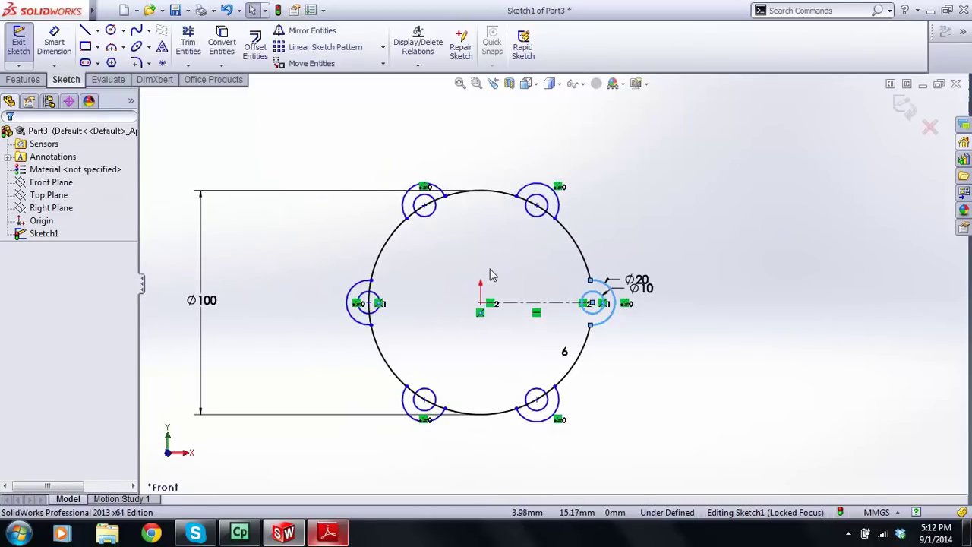
scroll(480, 293, down, 2)
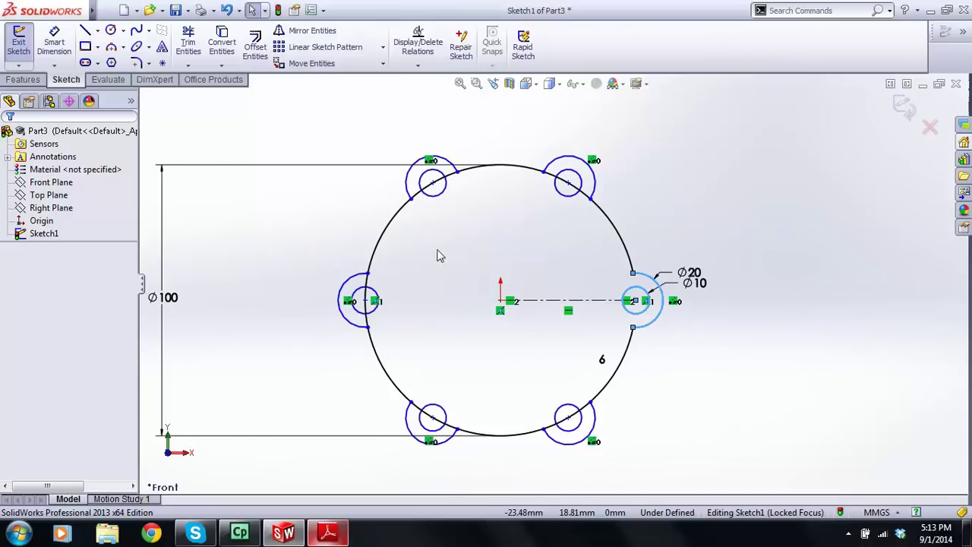
key(Escape)
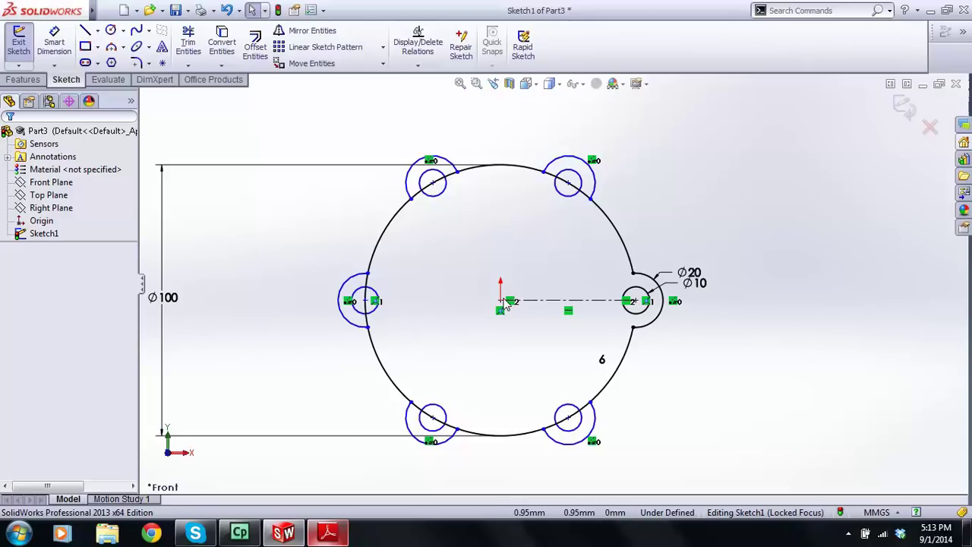
mouse_move(500, 302)
mouse_down()
mouse_move(489, 287)
mouse_move(497, 285)
mouse_up()
click(537, 227)
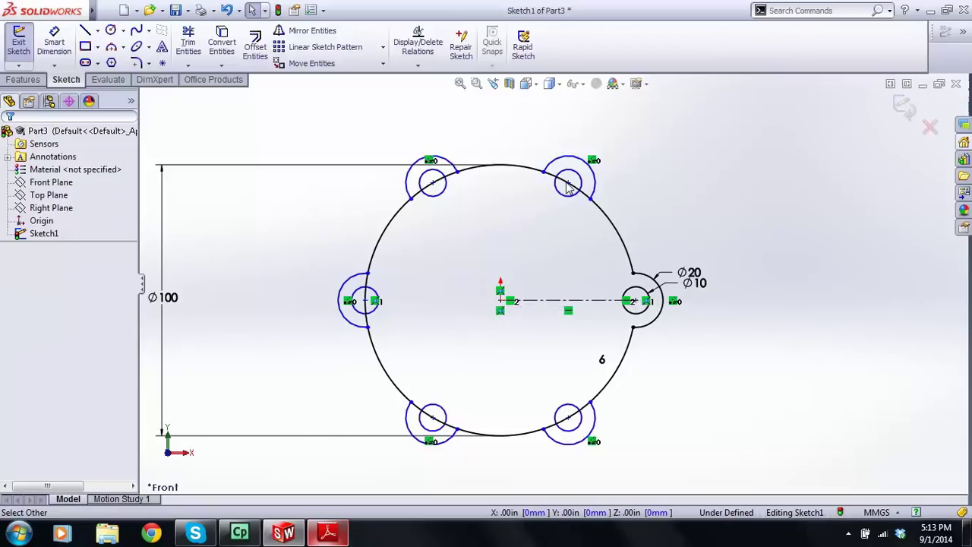
- Try moving the centre point of the patterned hole at the flange's upper right, and undo each move
click(569, 185)
drag(546, 204, 570, 184)
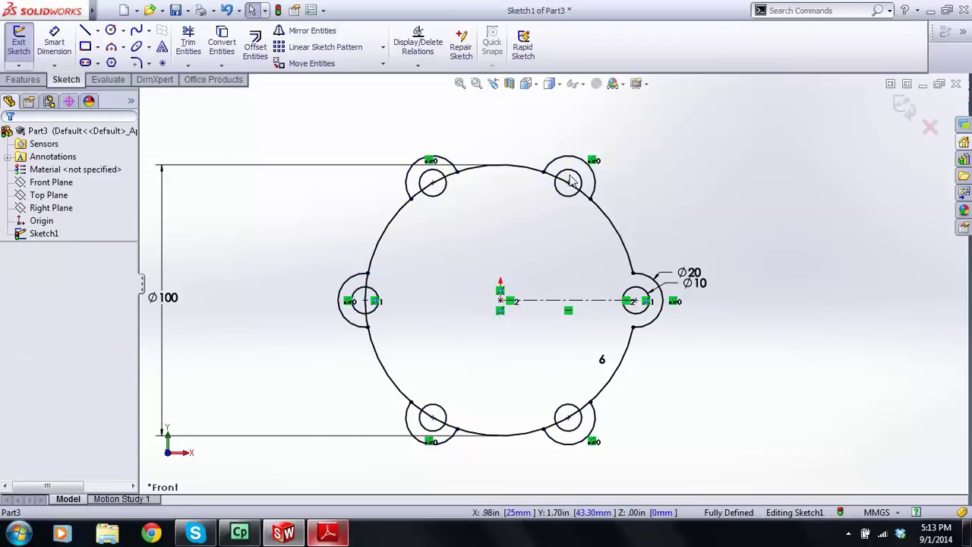
key(ctrl+z)
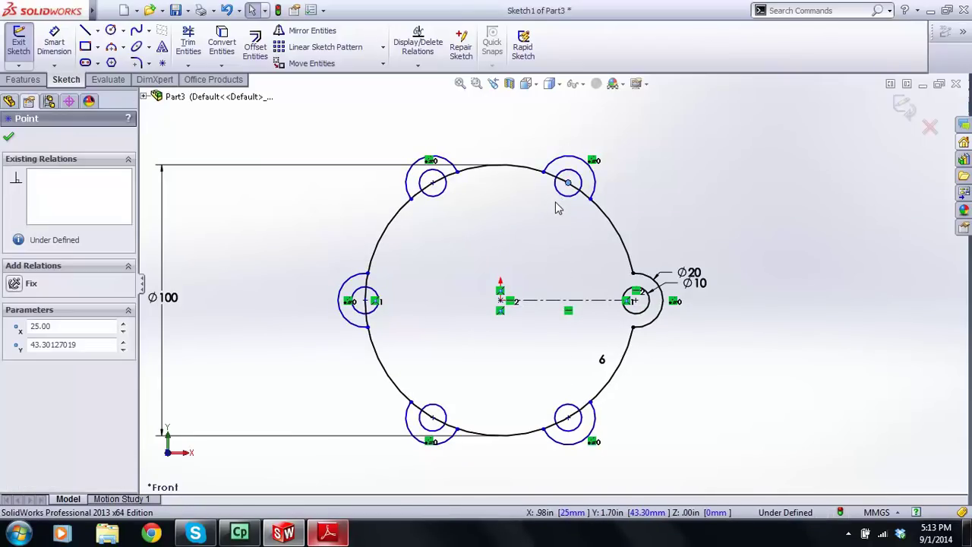
key(Escape)
drag(570, 184, 597, 174)
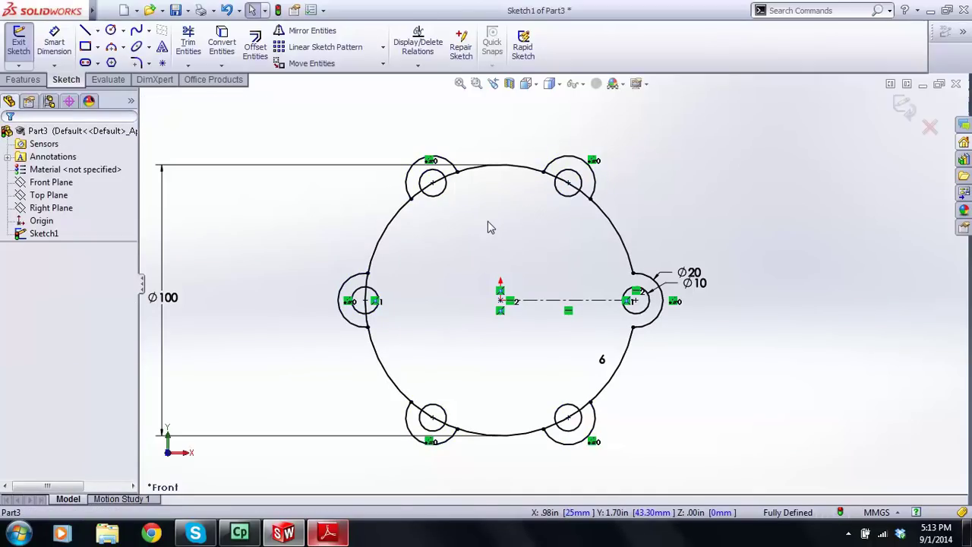
key(ctrl+z)
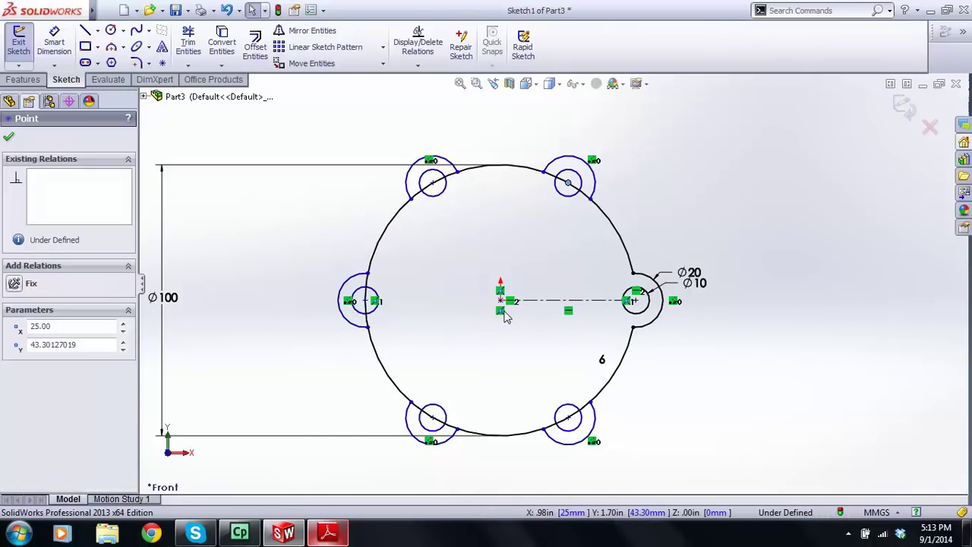
scroll(501, 302, down, 3)
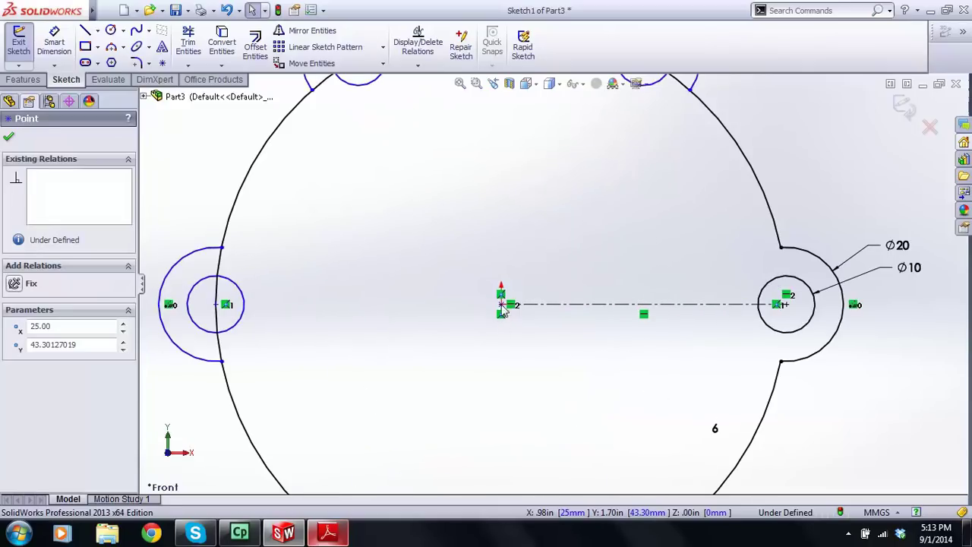
scroll(501, 303, up, 3)
scroll(521, 302, up, 1)
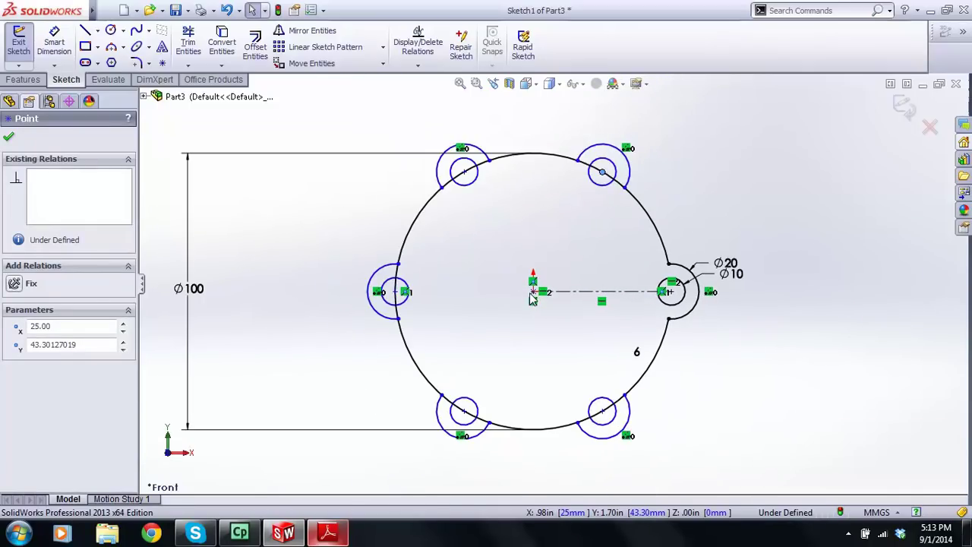
- Try moving the circular pattern's centre point away from the sketch origin
drag(531, 292, 466, 216)
drag(470, 323, 486, 325)
click(535, 298)
click(535, 295)
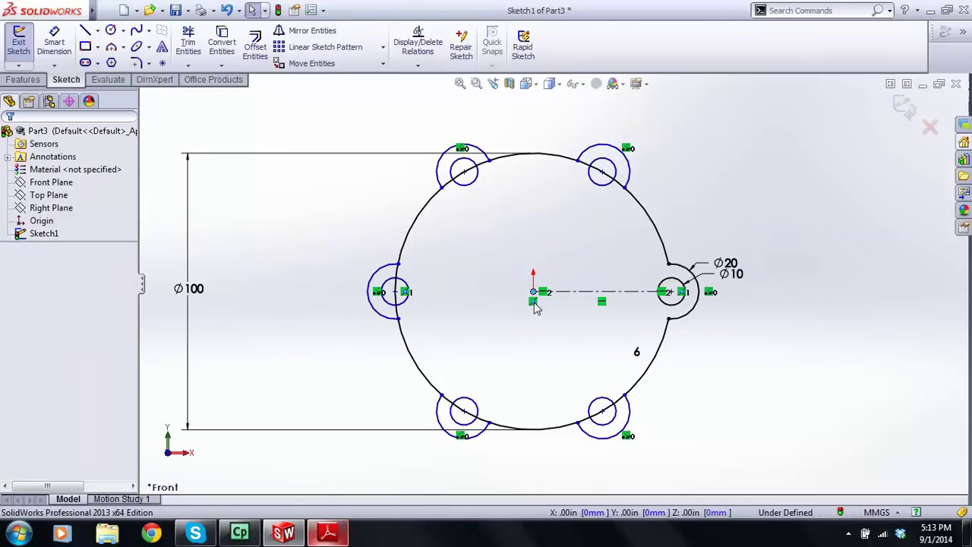
click(534, 295)
- Attach the lower-right patterned hole's centre point to the 100 mm flange circle with a coincident relation
drag(534, 293, 490, 343)
click(593, 395)
mouse_move(602, 411)
mouse_down()
mouse_move(616, 425)
mouse_move(603, 412)
mouse_up()
click(481, 255)
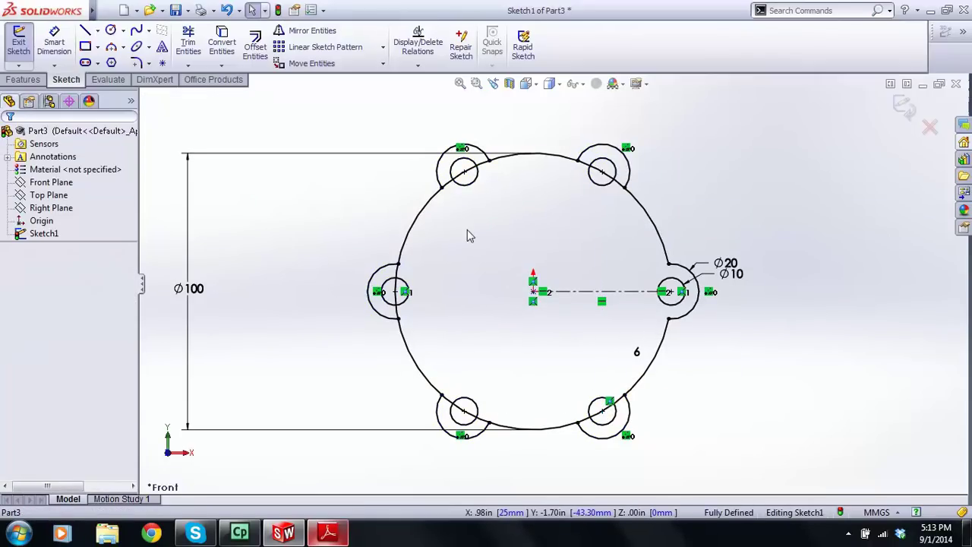
- Undo the lower-right hole's coincident relation and the circular sketch pattern, leaving only the original hole and boss
ctrl+middle_drag(514, 220, 529, 243)
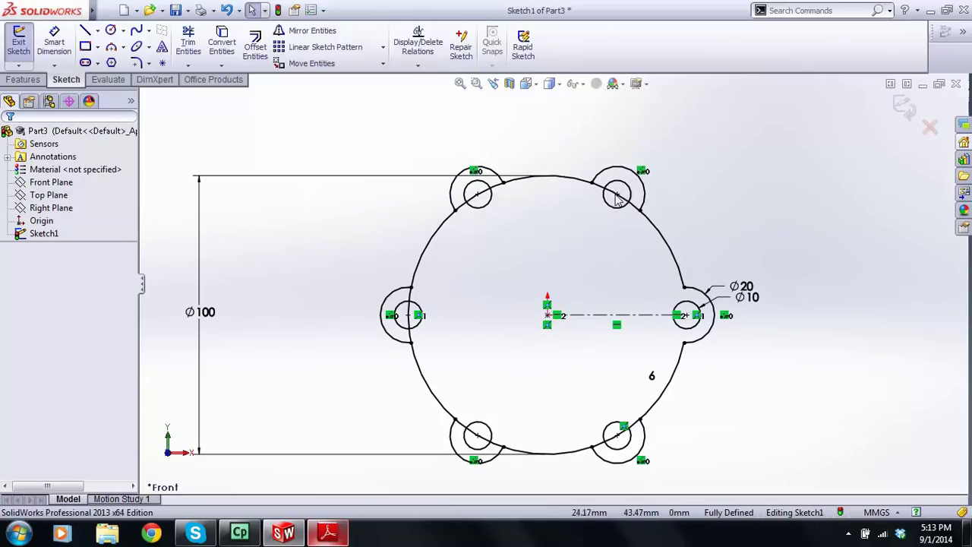
scroll(555, 213, up, 3)
scroll(600, 229, down, 2)
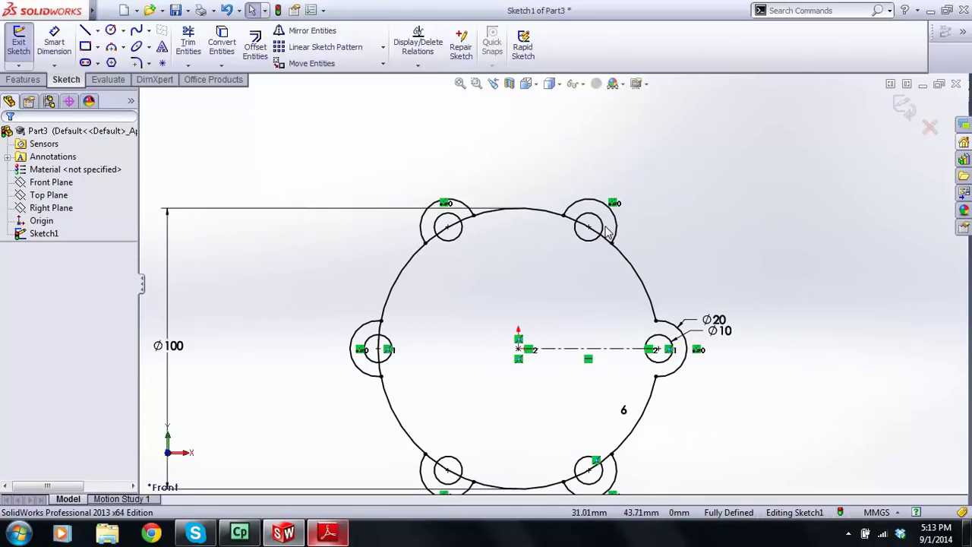
scroll(558, 285, up, 2)
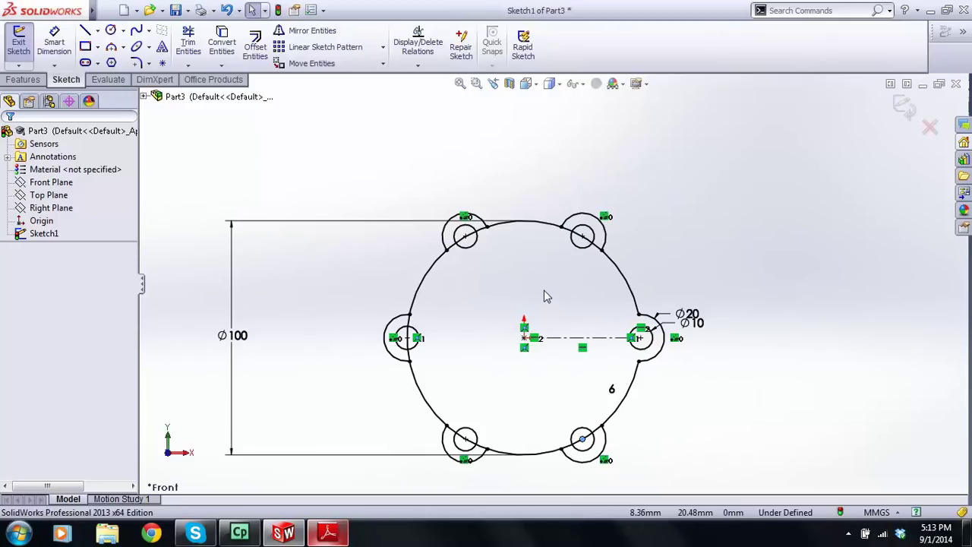
key(ctrl+z)
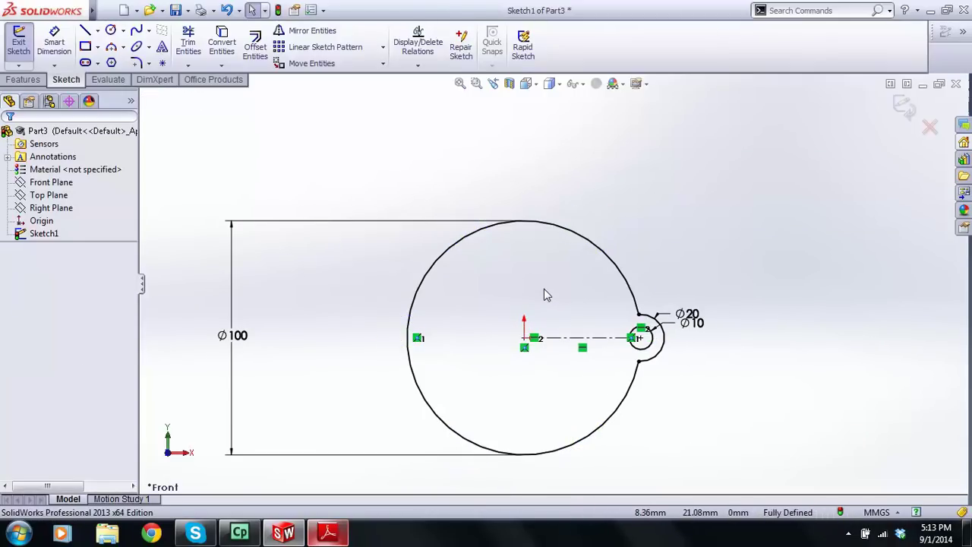
scroll(642, 352, down, 1)
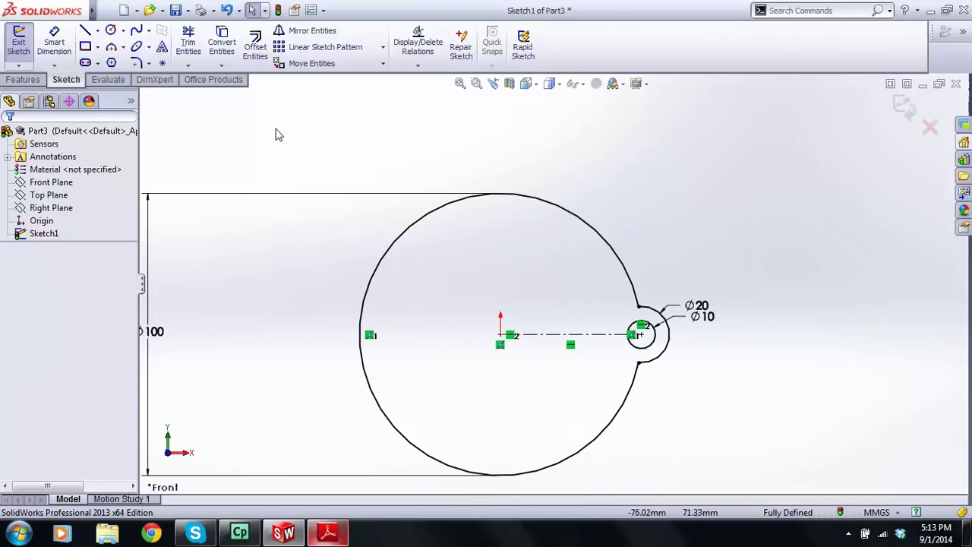
- Start a circular sketch pattern with the 20 mm boss arc and the 10 mm hole circle as the entities to pattern
click(383, 47)
click(353, 78)
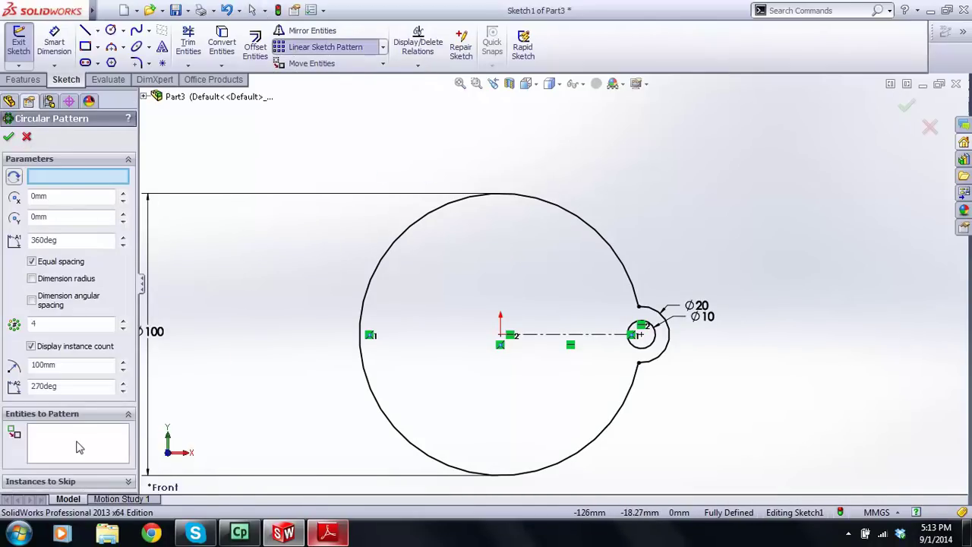
click(81, 448)
scroll(641, 358, down, 2)
click(642, 355)
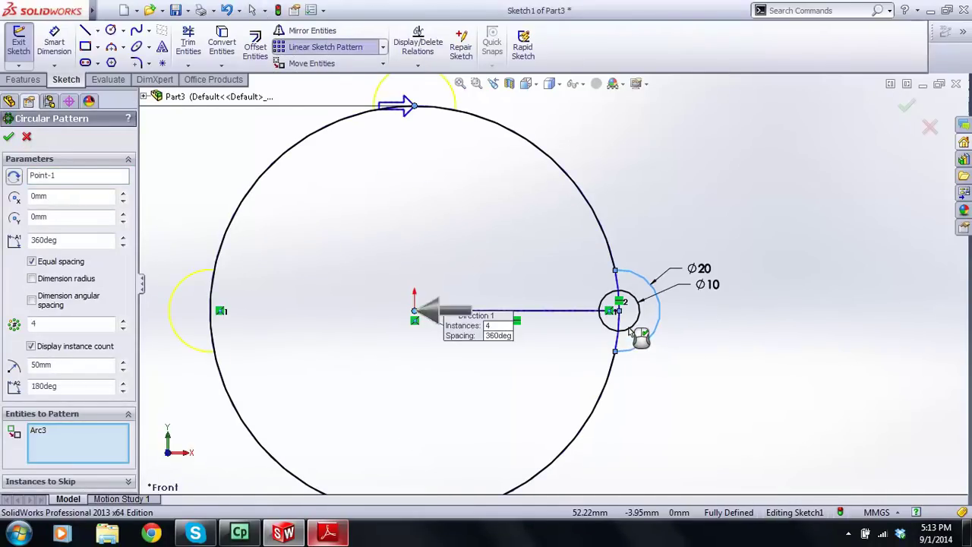
click(645, 338)
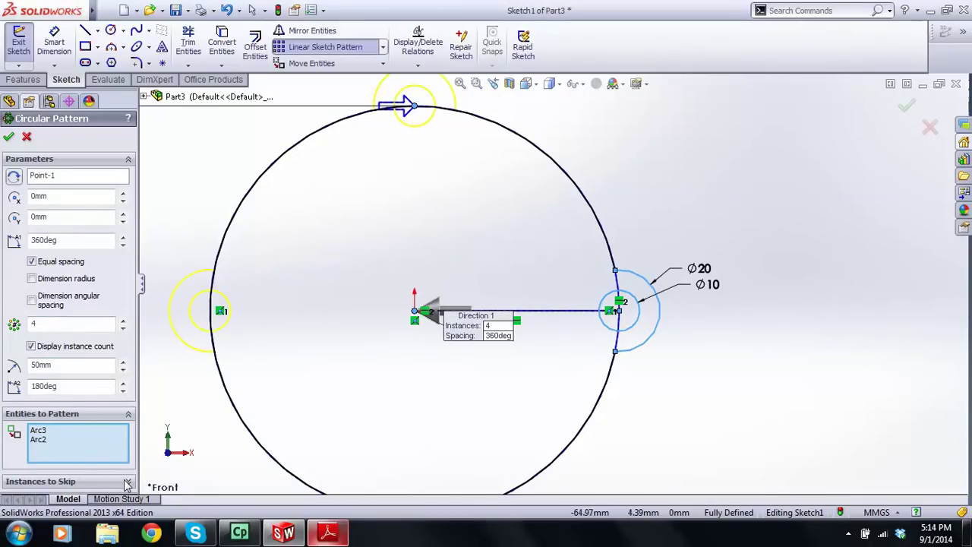
- Enable the pattern's radius and angular spacing dimensions, set 6 instances at 60 degrees spacing, and create the pattern
click(127, 484)
scroll(124, 439, up, 2)
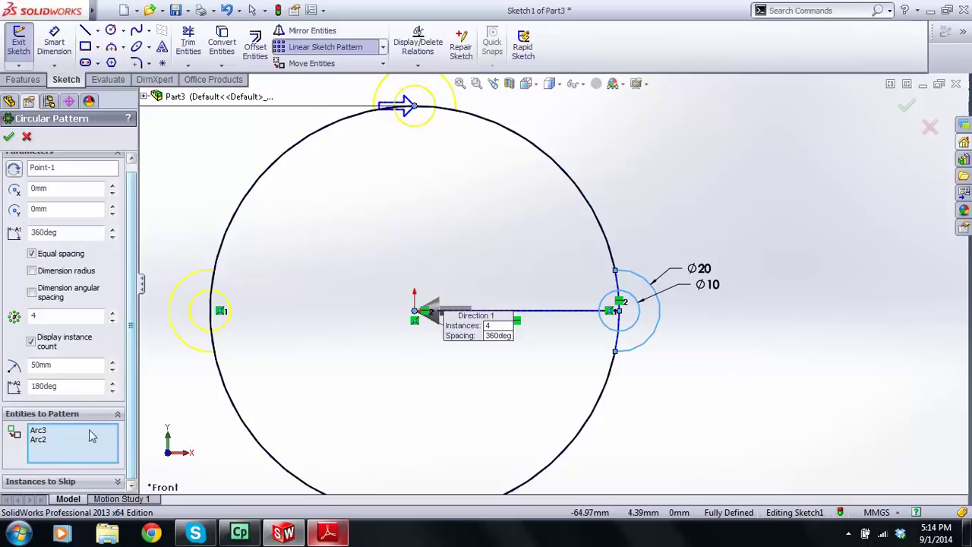
click(31, 272)
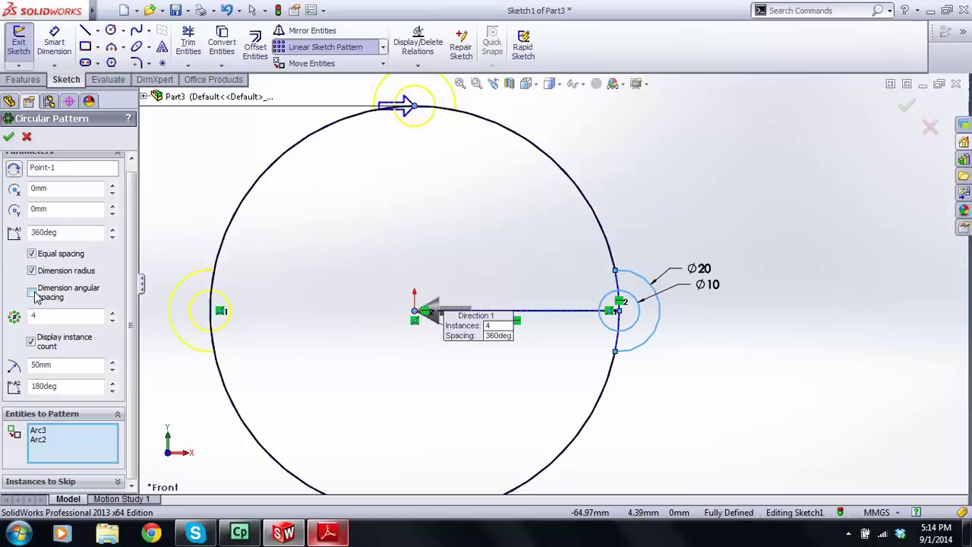
click(112, 315)
click(112, 315)
scroll(350, 232, up, 2)
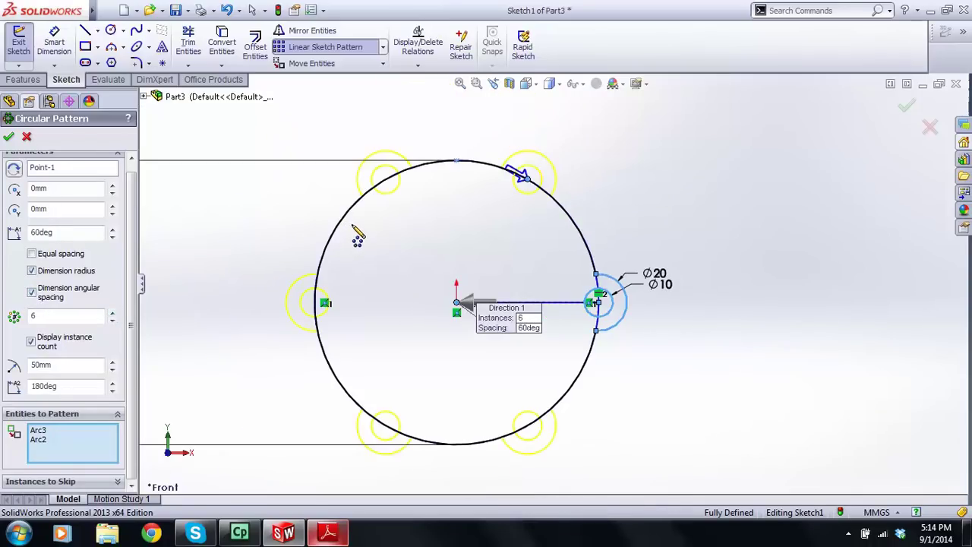
click(8, 138)
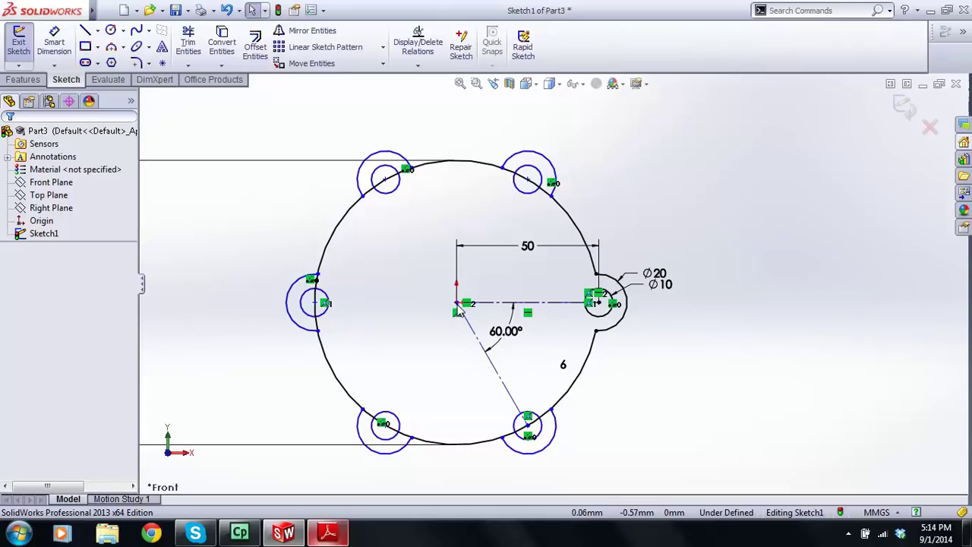
- Try moving the pattern's centre point and the leftmost hole's centre, and delete the conflicting coincident relation beside that hole
drag(457, 302, 352, 360)
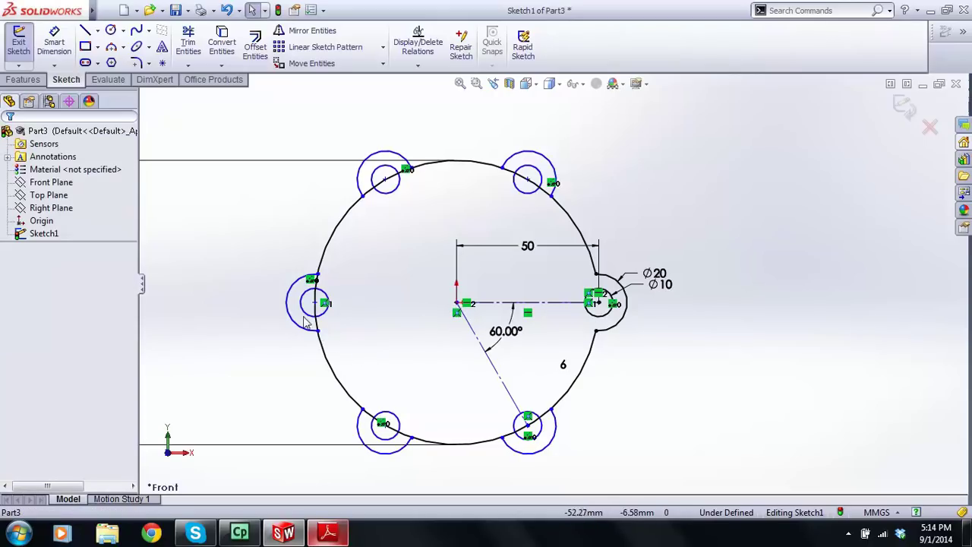
drag(314, 303, 157, 382)
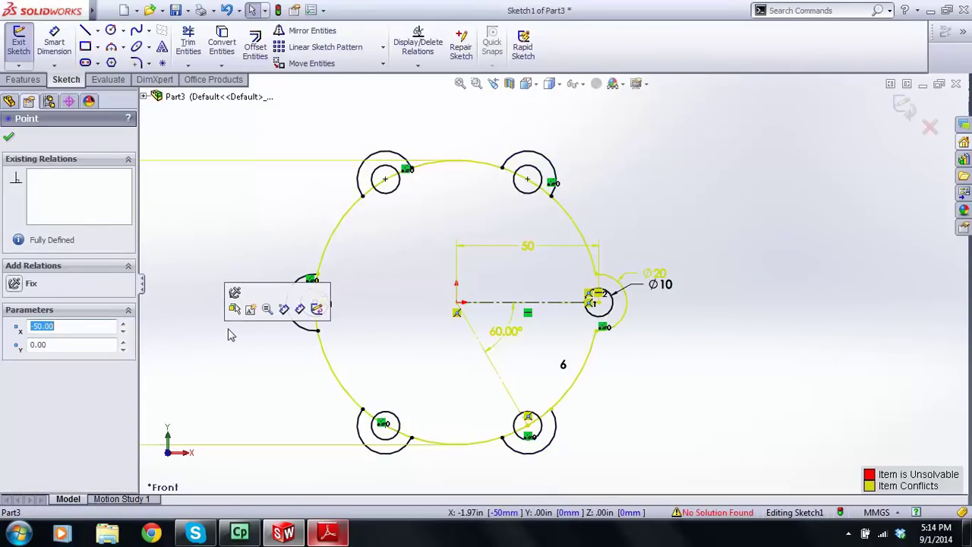
scroll(404, 340, up, 1)
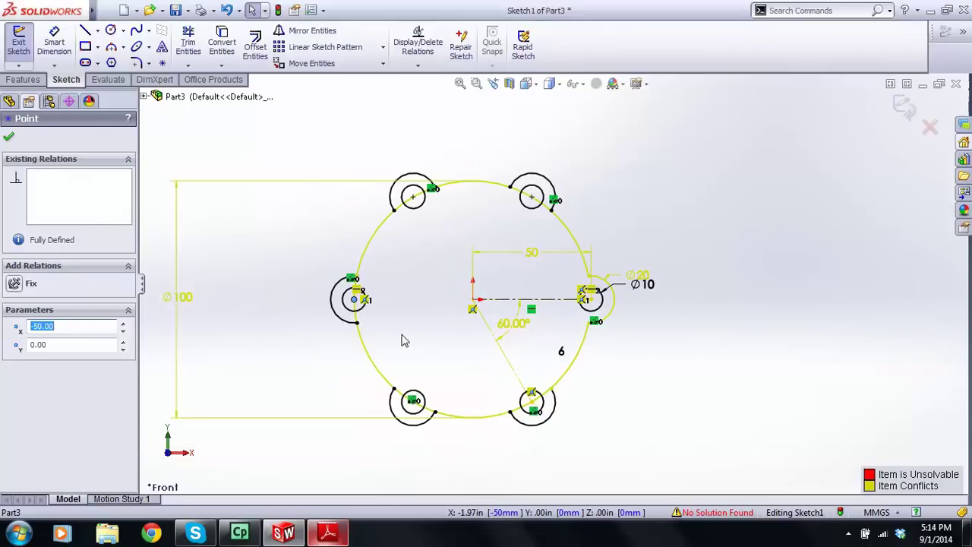
click(367, 302)
key(Delete)
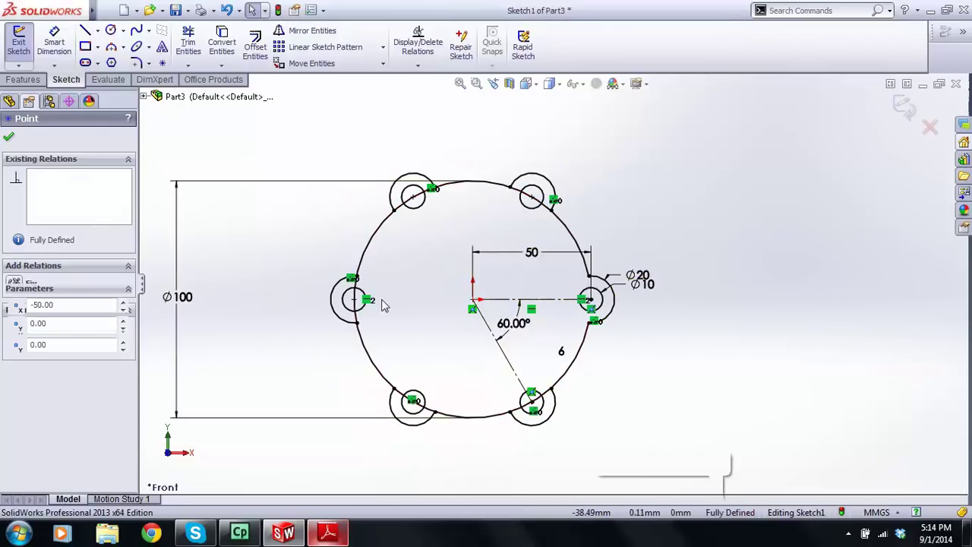
click(433, 270)
- Set the circular pattern's instance count to 10
scroll(460, 245, down, 1)
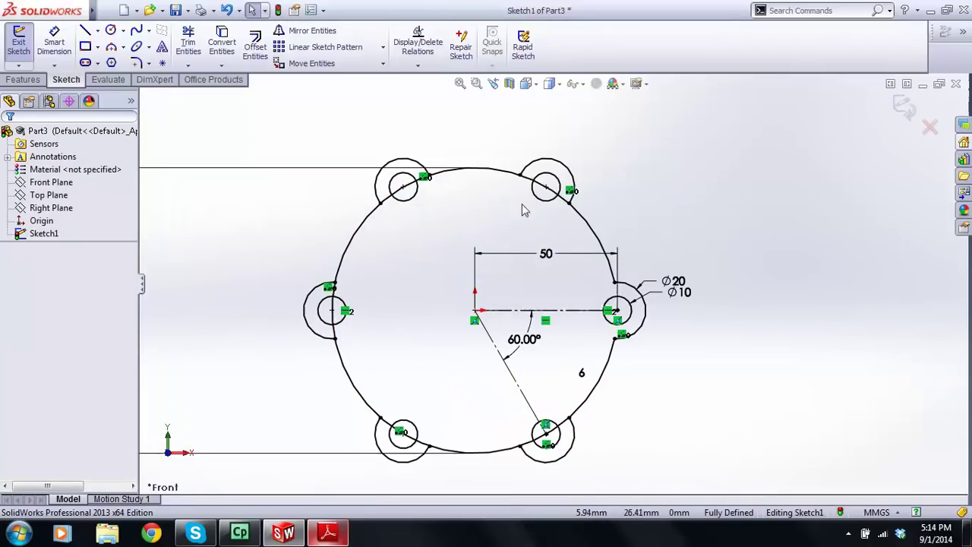
scroll(548, 181, down, 2)
scroll(547, 190, up, 4)
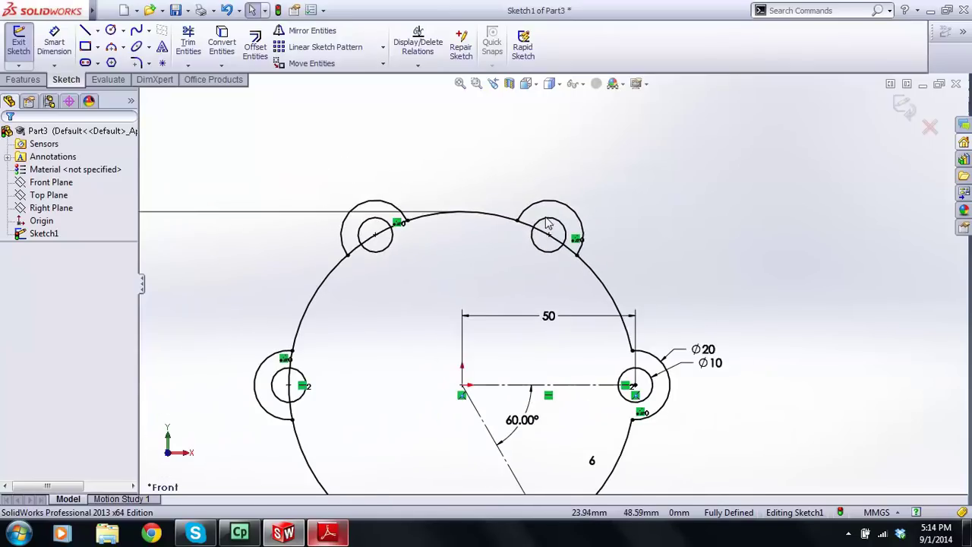
scroll(550, 274, down, 3)
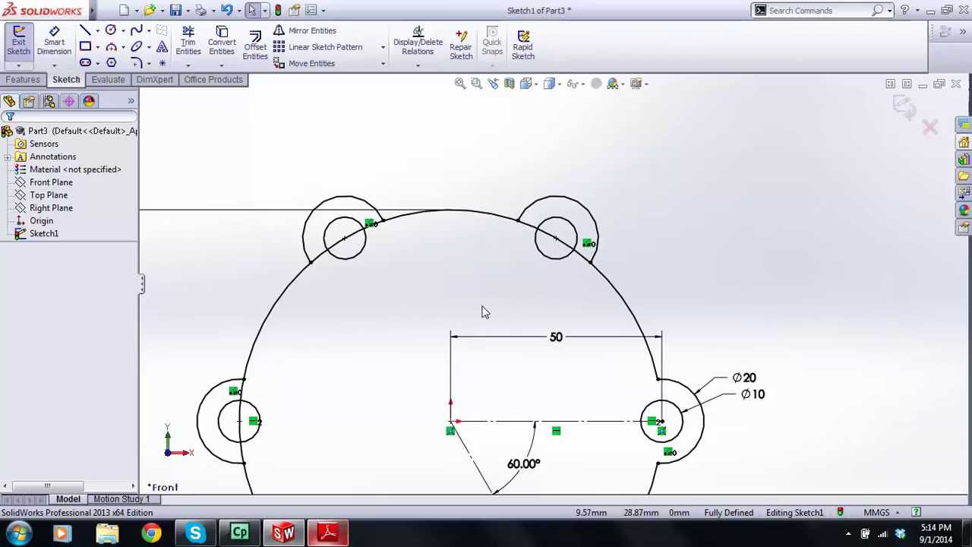
scroll(519, 235, up, 1)
scroll(519, 235, up, 1)
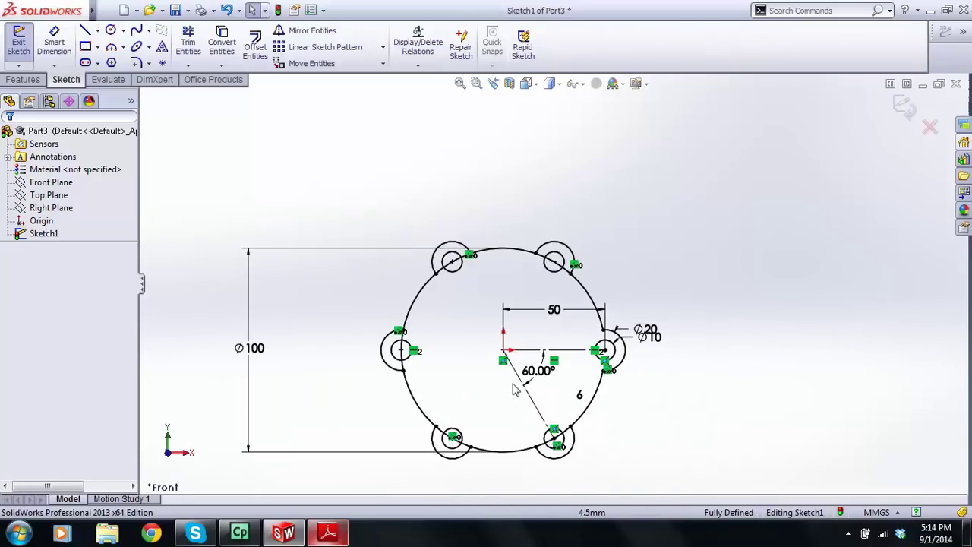
ctrl+middle_drag(506, 392, 516, 371)
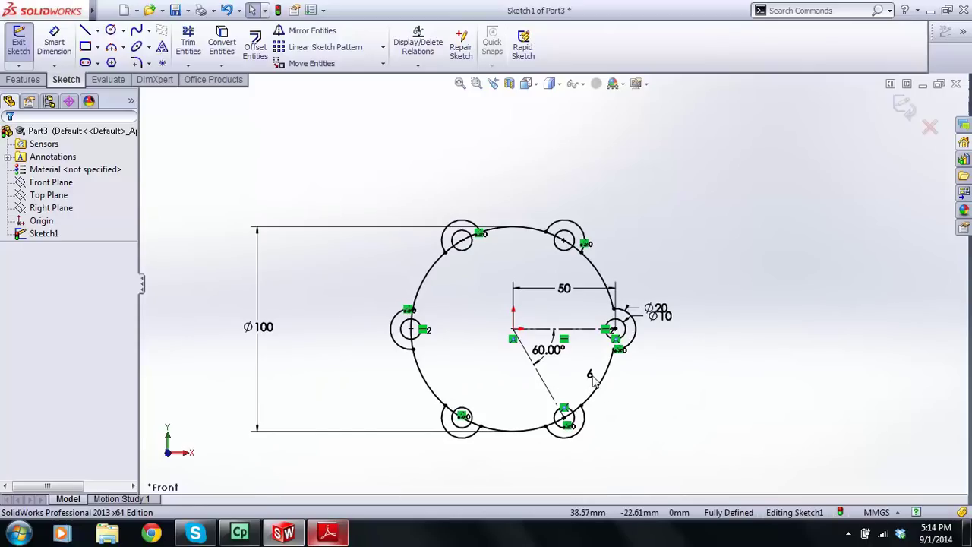
click(595, 383)
text(10)
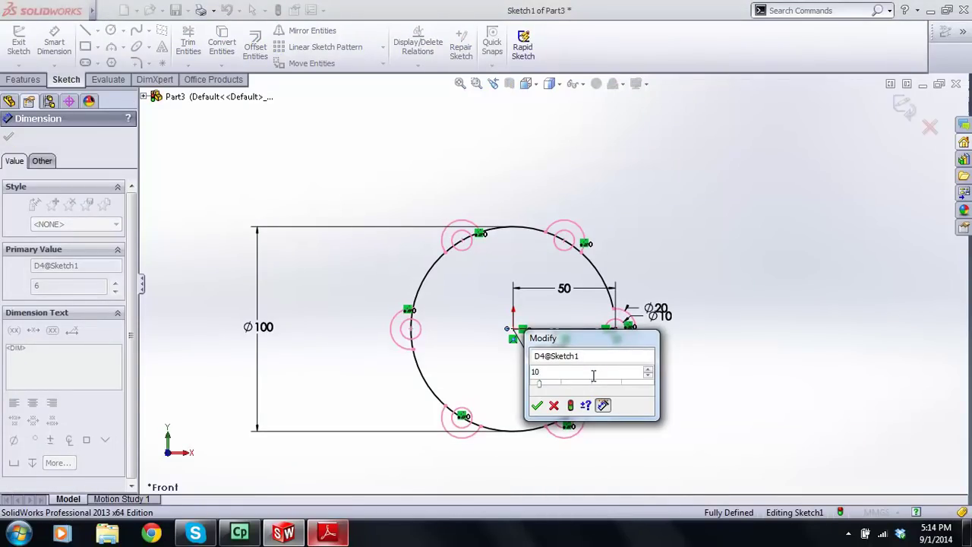
key(Return)
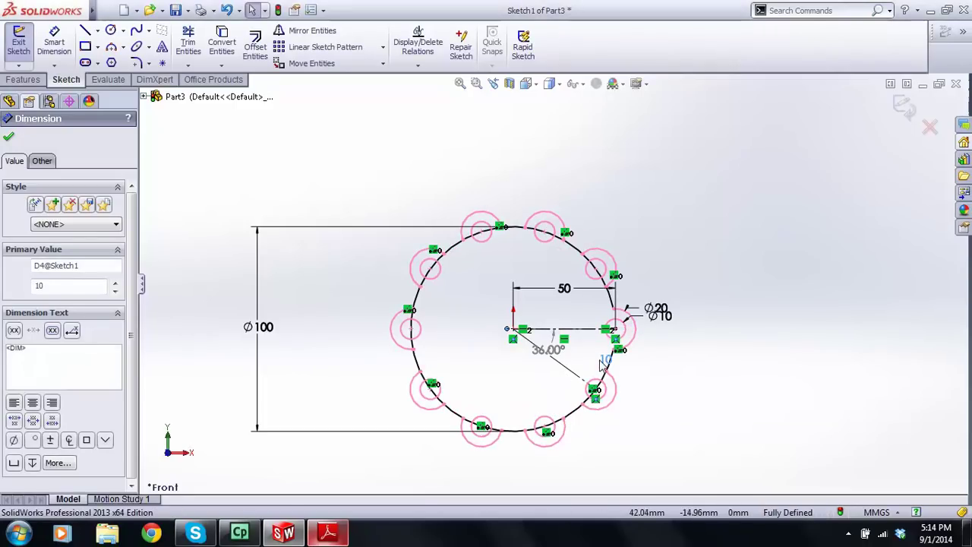
- Set the circular pattern's instance count back to 6
double_click(604, 360)
text(6)
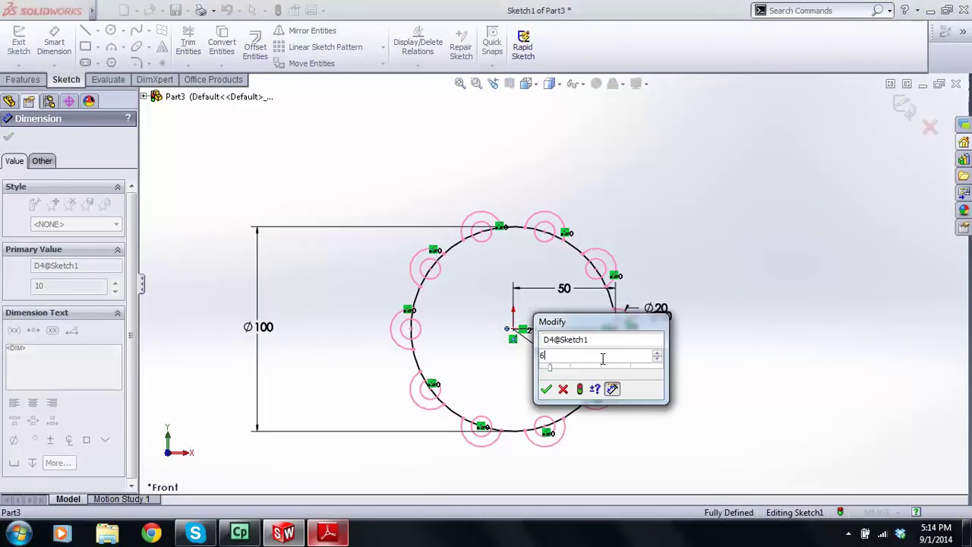
key(Return)
key(Escape)
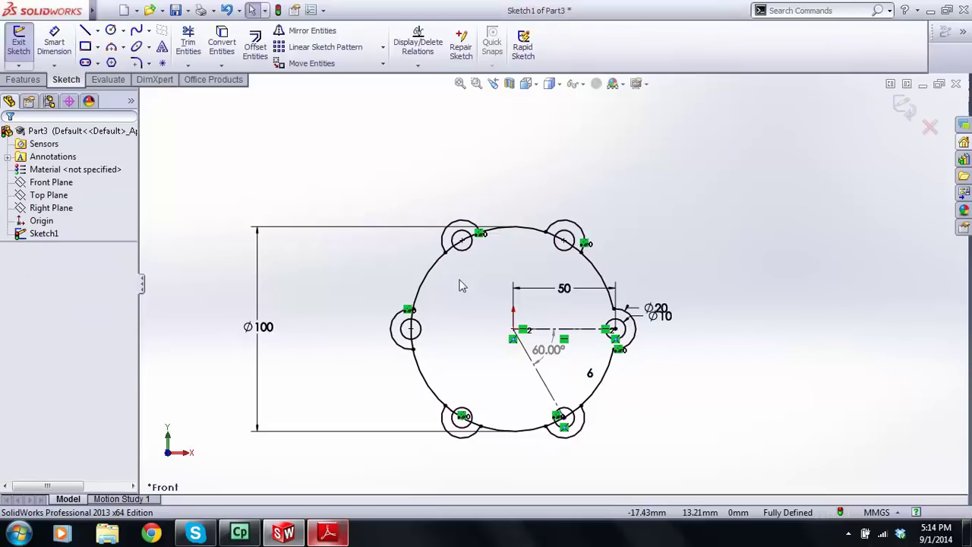
- Trim away the flange circle's two segments between the boss arc and the hole at the upper-right boss
scroll(478, 261, down, 1)
scroll(619, 316, down, 5)
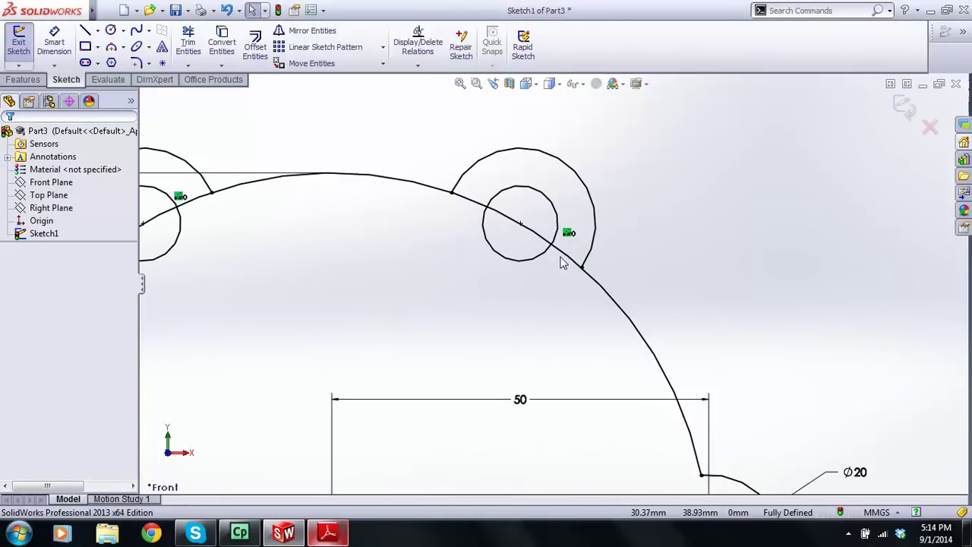
scroll(522, 224, up, 2)
scroll(304, 296, down, 2)
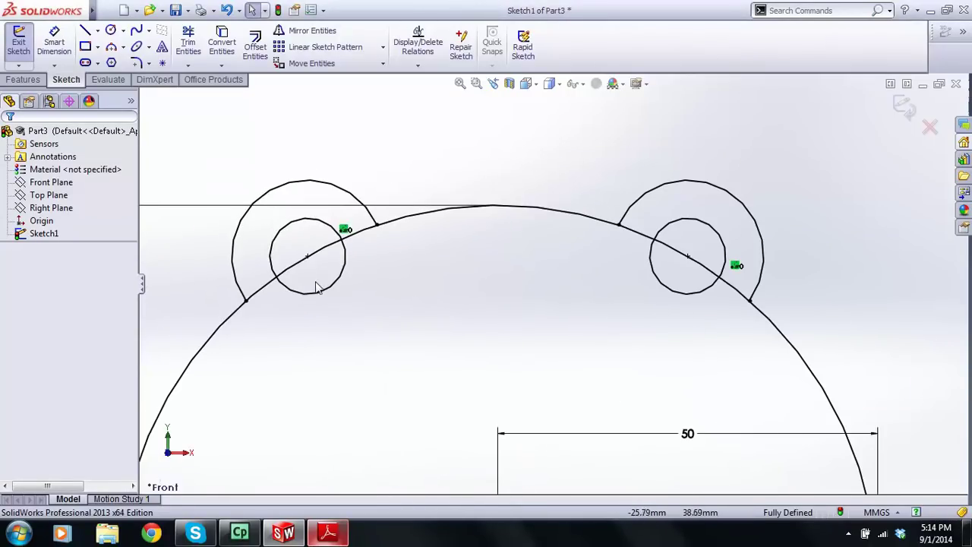
scroll(325, 287, up, 3)
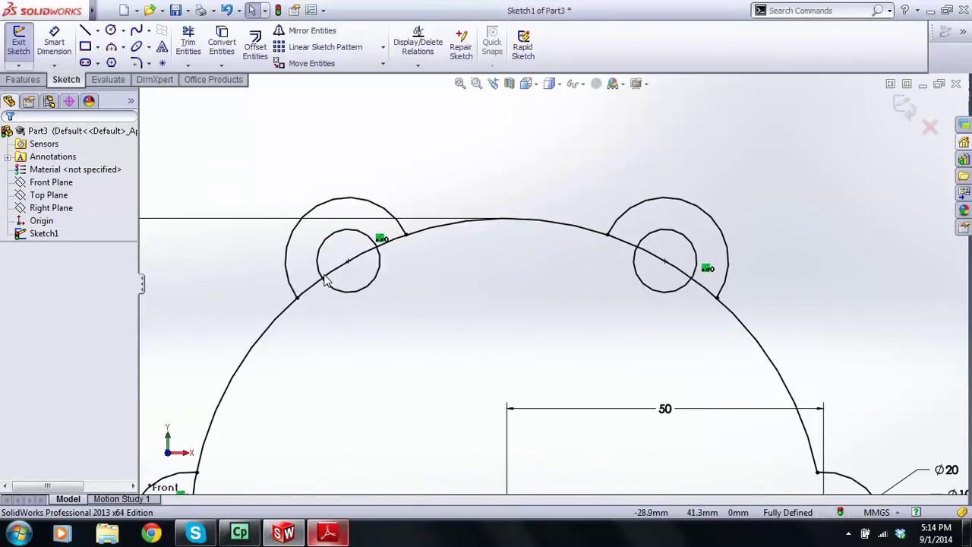
click(189, 42)
scroll(588, 293, down, 3)
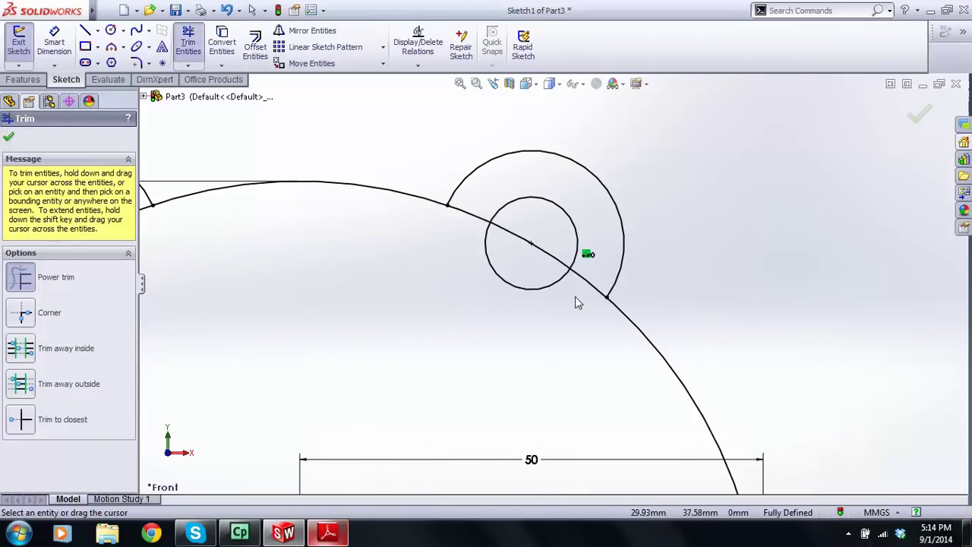
drag(608, 257, 583, 198)
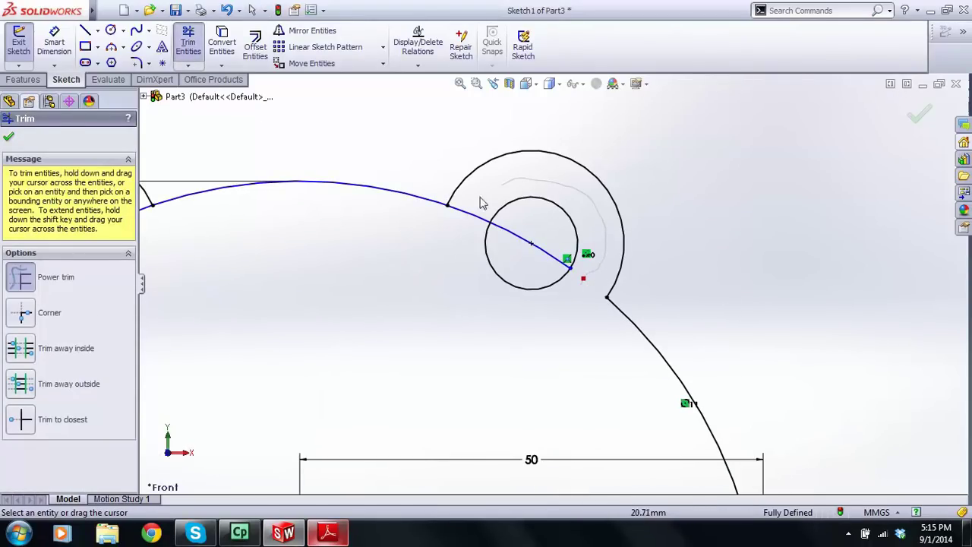
drag(499, 193, 450, 240)
- Trim away the flange circle's two segments between the boss arc and the hole at the upper-left boss
scroll(473, 269, up, 4)
scroll(310, 254, down, 2)
scroll(310, 254, down, 2)
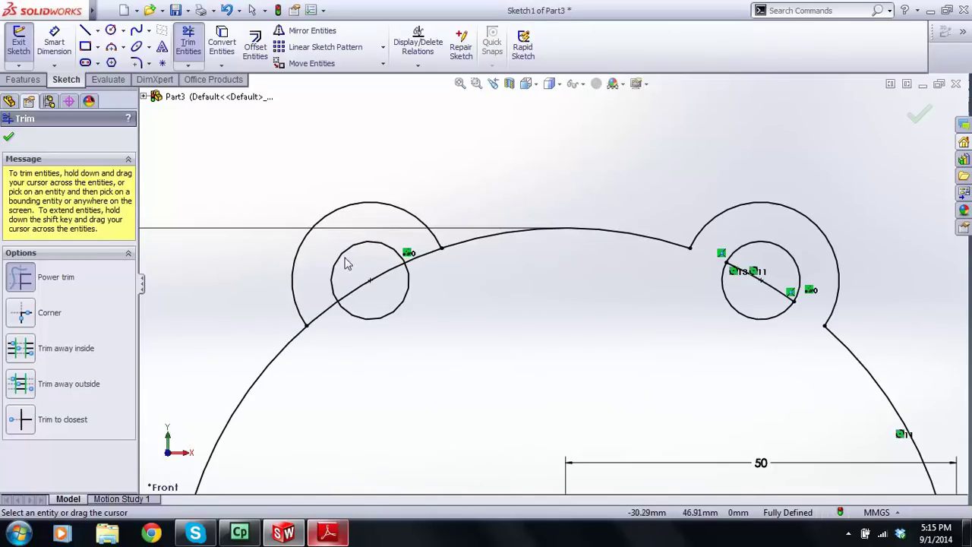
drag(342, 330, 330, 298)
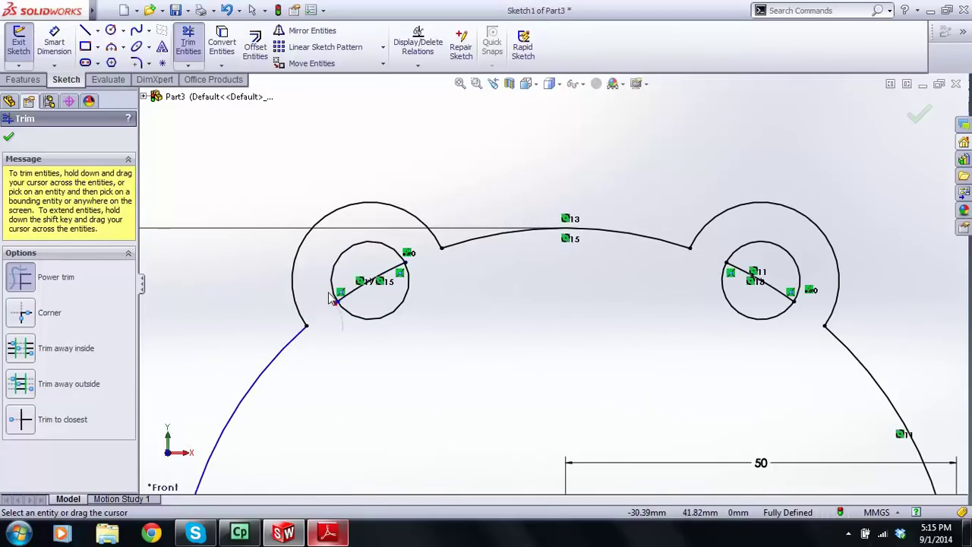
- Trim away the flange circle's two segments between the boss arc and the hole at the left boss
scroll(380, 294, up, 3)
scroll(395, 357, down, 5)
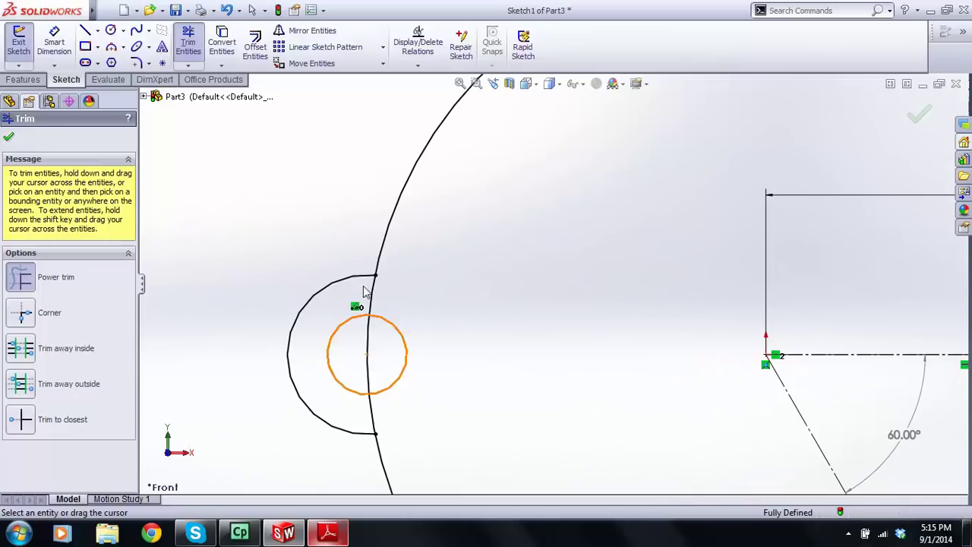
mouse_move(384, 318)
mouse_down()
mouse_move(348, 300)
mouse_move(312, 374)
mouse_up()
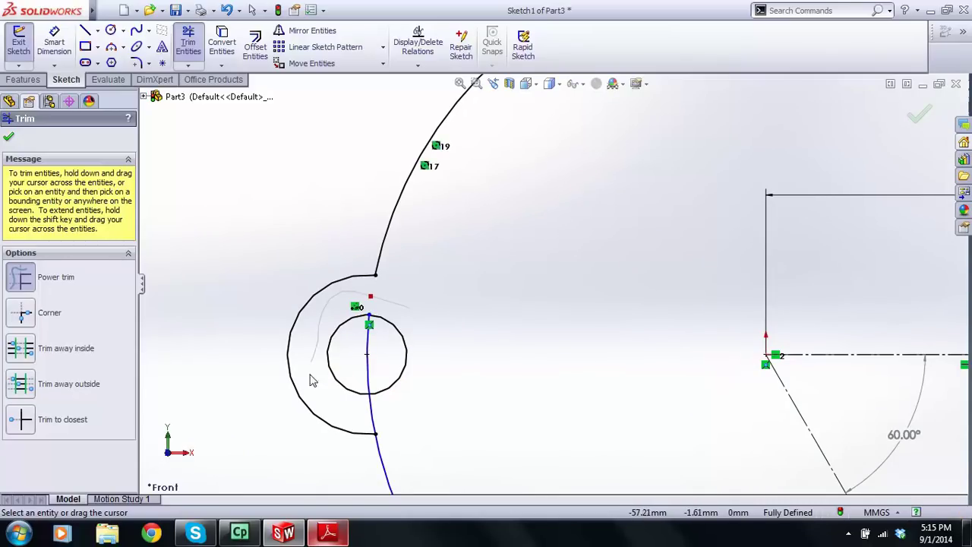
drag(359, 420, 383, 414)
- Trim away the flange circle's segments between boss arc and hole at the lower-left and lower-right bosses
scroll(527, 341, up, 5)
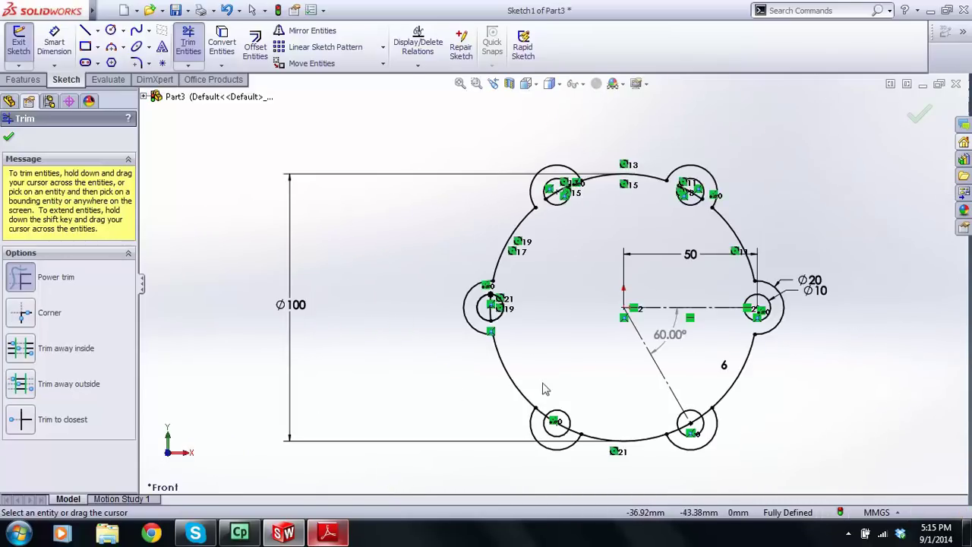
scroll(589, 387, down, 5)
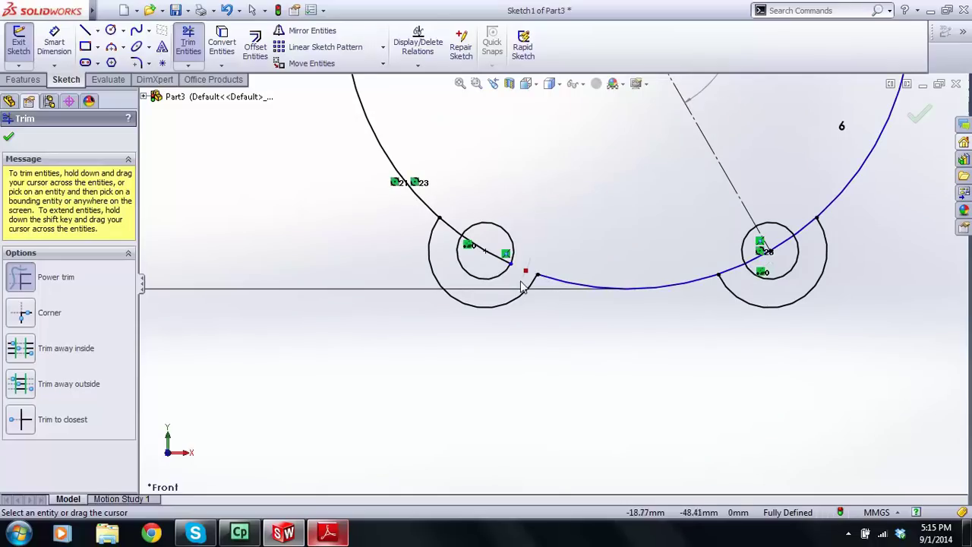
drag(453, 209, 445, 239)
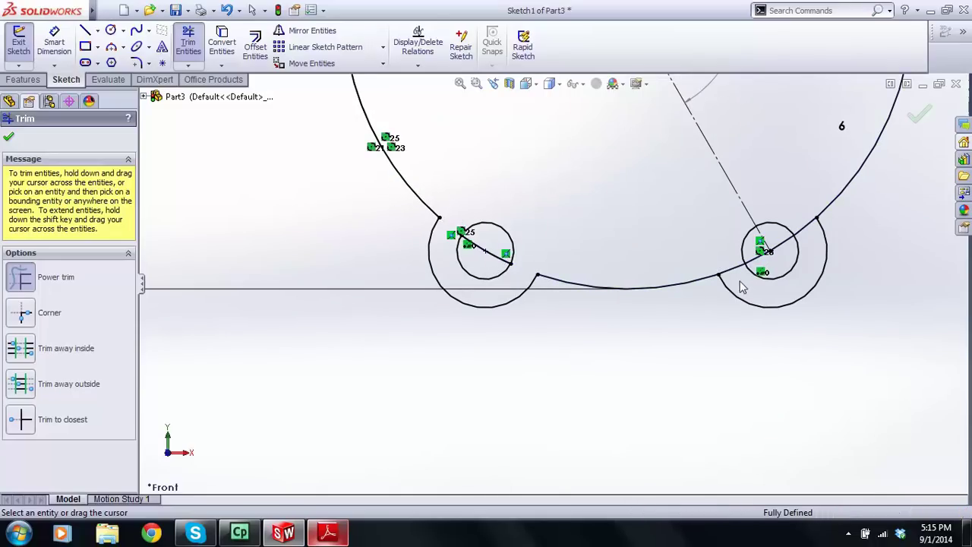
mouse_move(725, 272)
mouse_down()
mouse_move(776, 265)
mouse_move(803, 221)
mouse_up()
key(Escape)
- Delete the leftover flange arcs inside the lower-right, lower-left and left holes
click(782, 244)
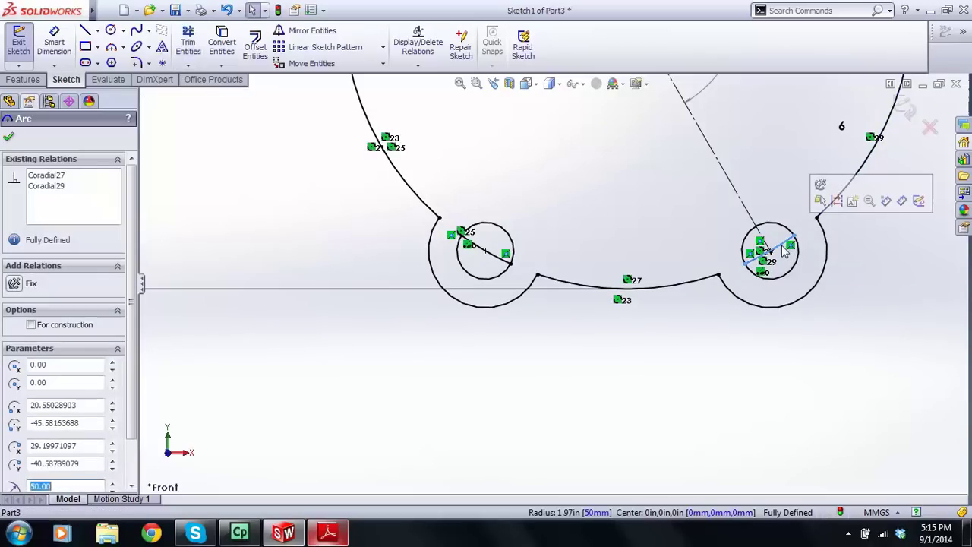
key(Delete)
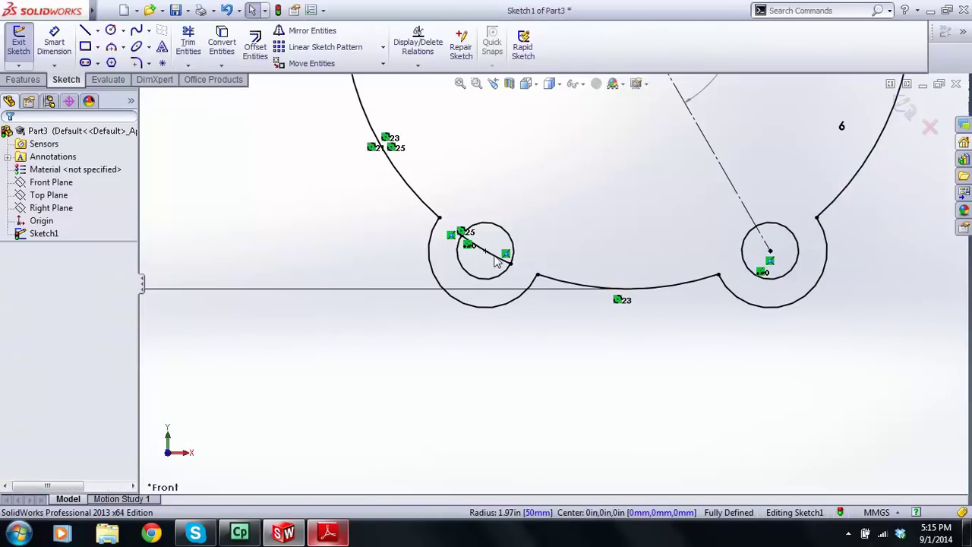
scroll(497, 253, up, 4)
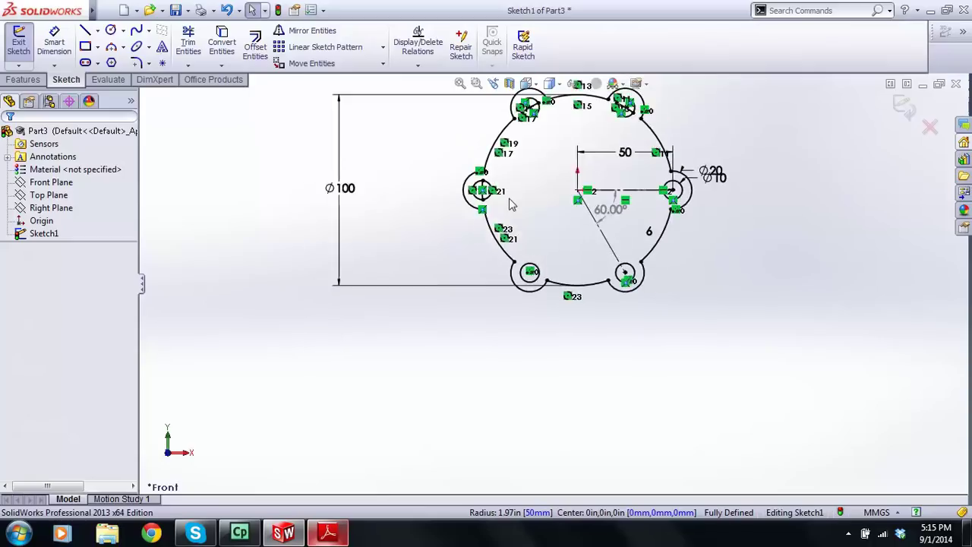
scroll(498, 220, down, 3)
click(459, 218)
key(Delete)
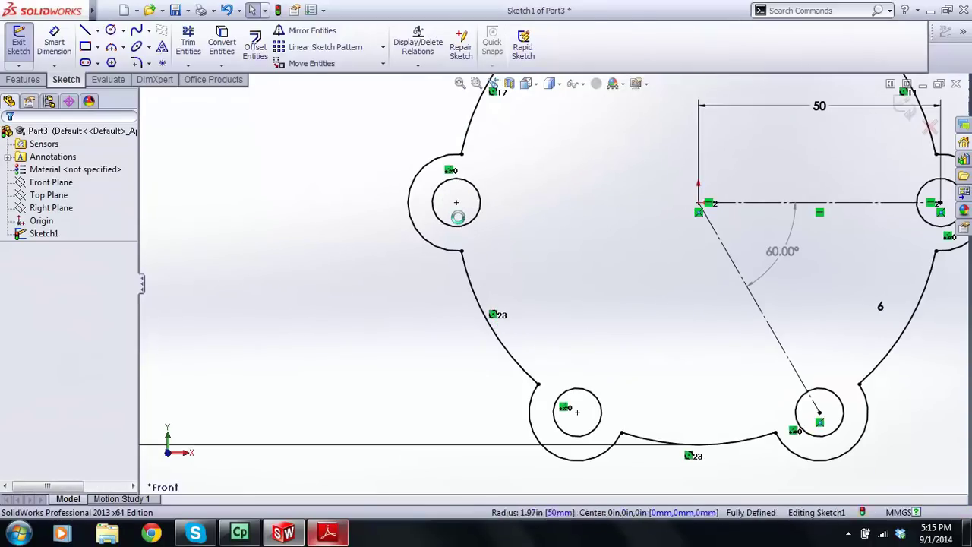
- Delete the leftover flange arcs inside the upper-left and upper-right holes
scroll(509, 219, up, 2)
scroll(575, 172, down, 4)
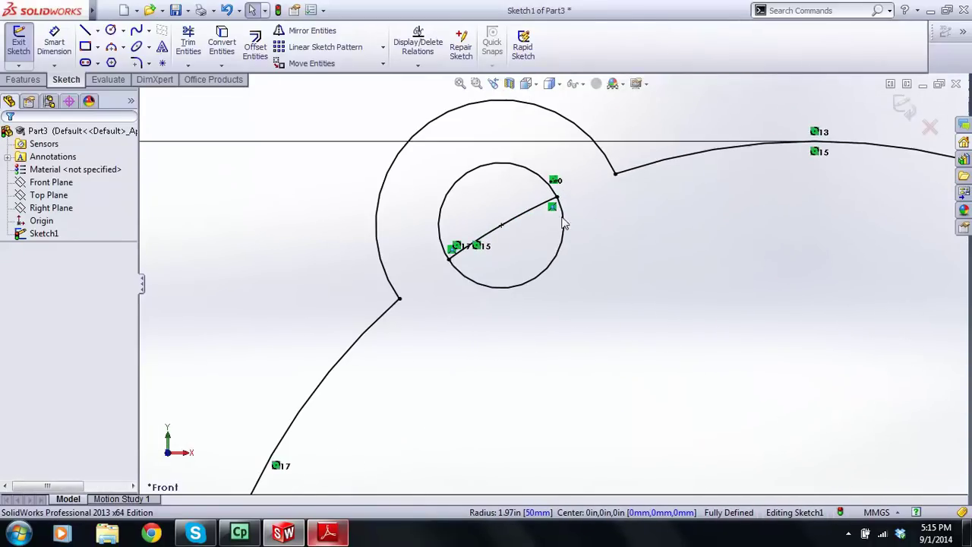
click(518, 220)
key(Delete)
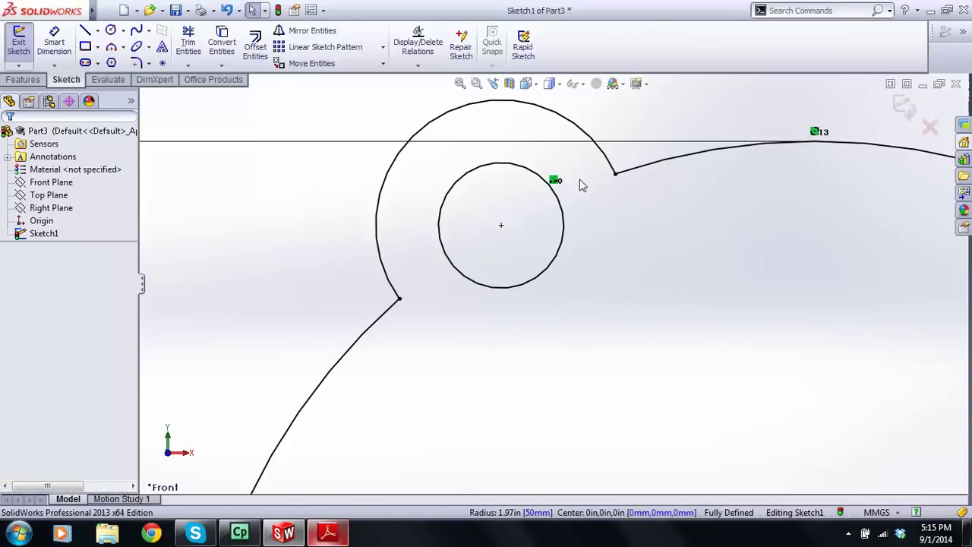
scroll(608, 189, up, 3)
scroll(719, 282, down, 3)
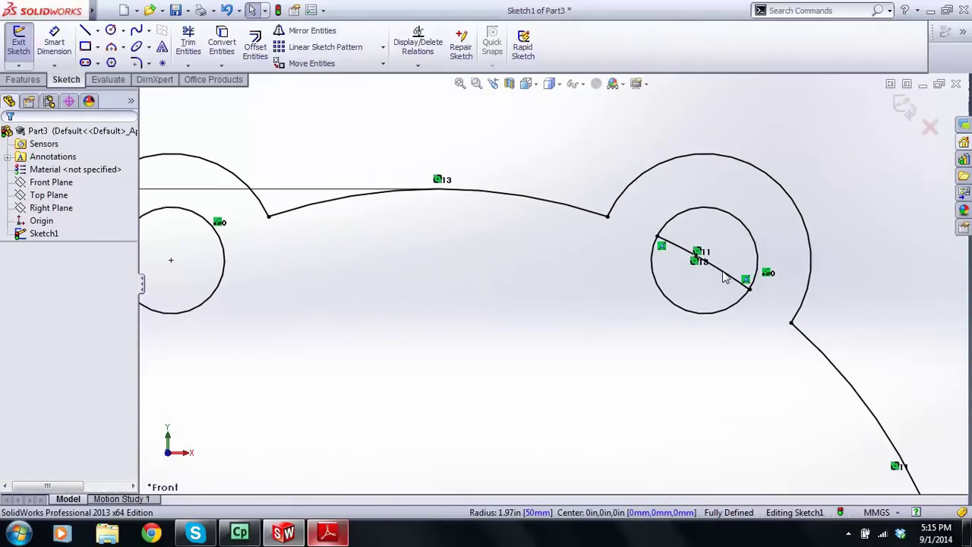
click(717, 272)
key(Delete)
scroll(577, 347, up, 5)
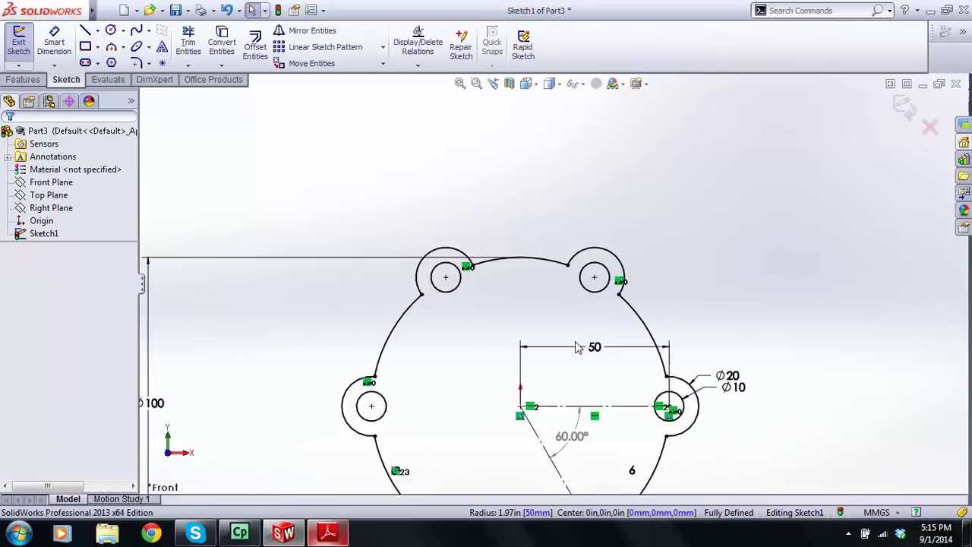
scroll(575, 347, up, 3)
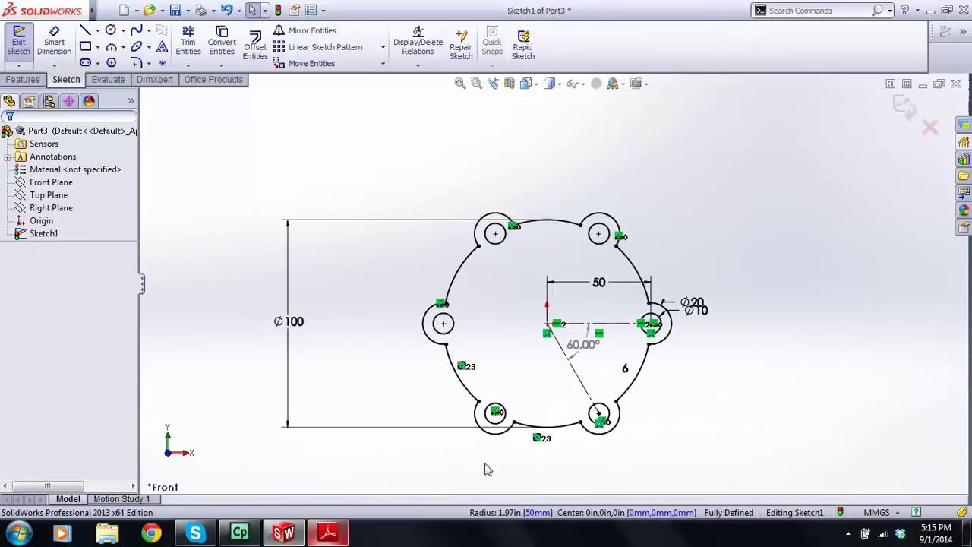
- Move the Ø100 dimension closer to the flange and the Ø20 dimension above the Ø10 one
click(333, 536)
click(331, 536)
drag(210, 295, 330, 295)
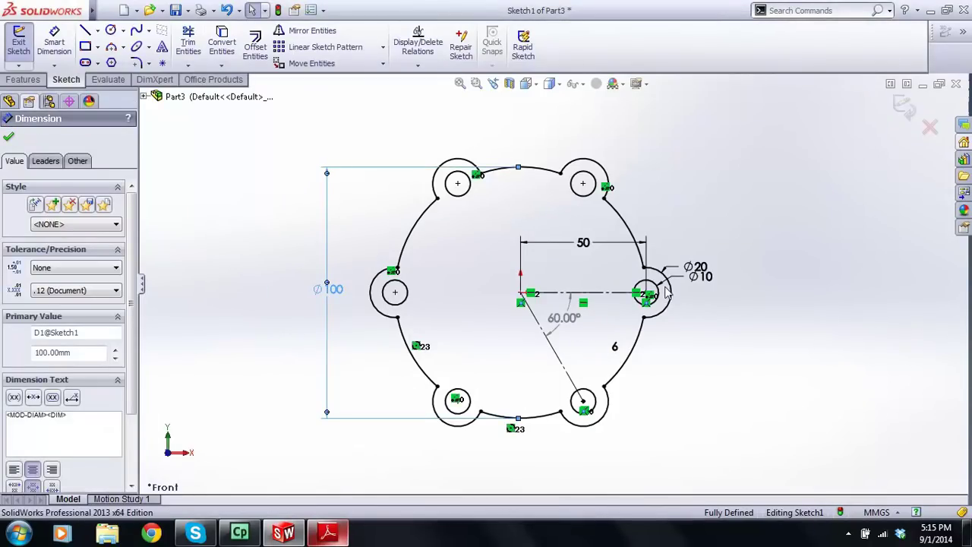
scroll(678, 292, down, 2)
click(702, 251)
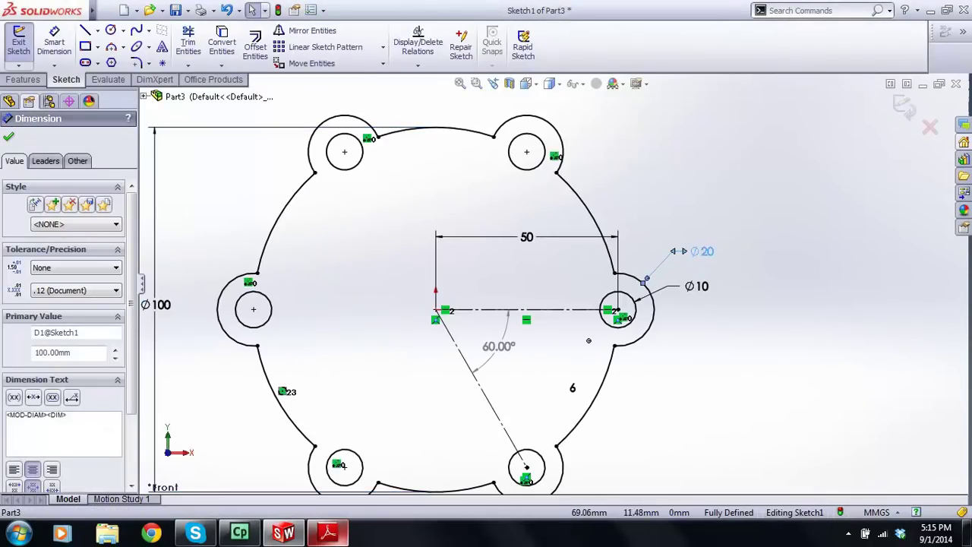
- Set the right hole's diameter to 7.5 mm
click(699, 288)
double_click(699, 287)
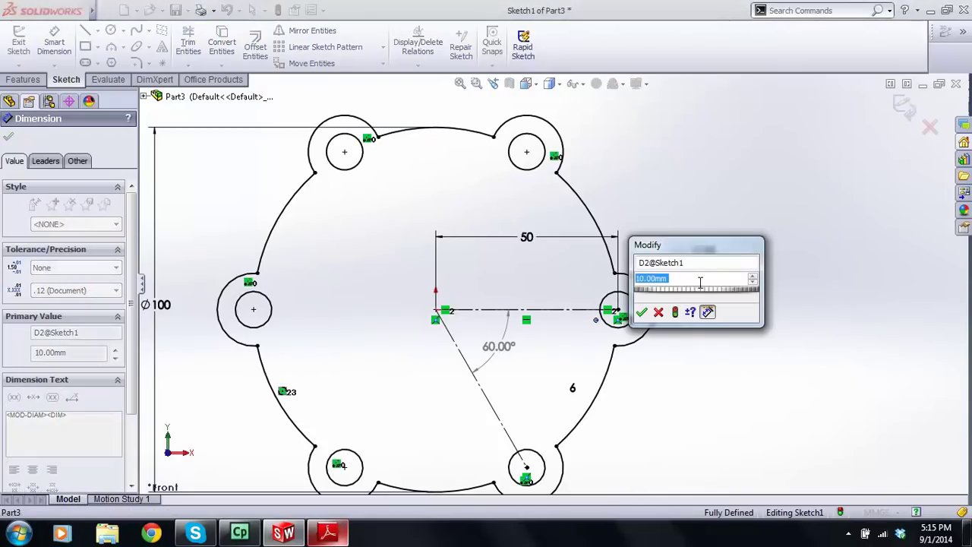
text(7.5)
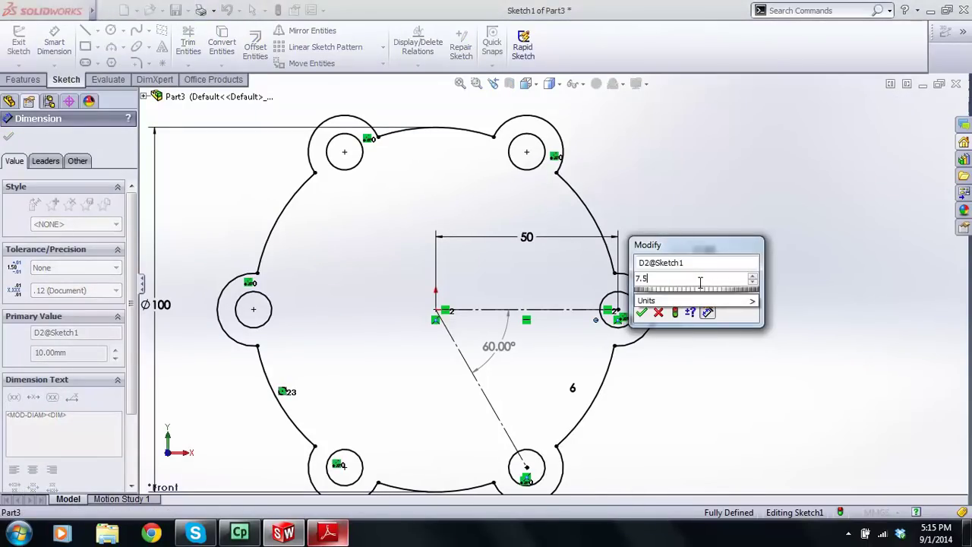
key(Return)
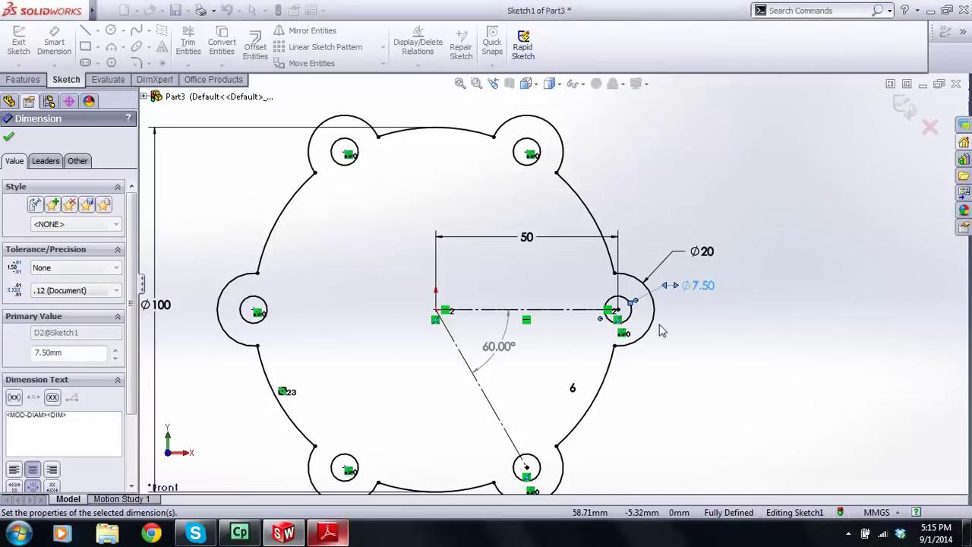
- Set the right hole's diameter back to 10 mm
double_click(695, 285)
text(10)
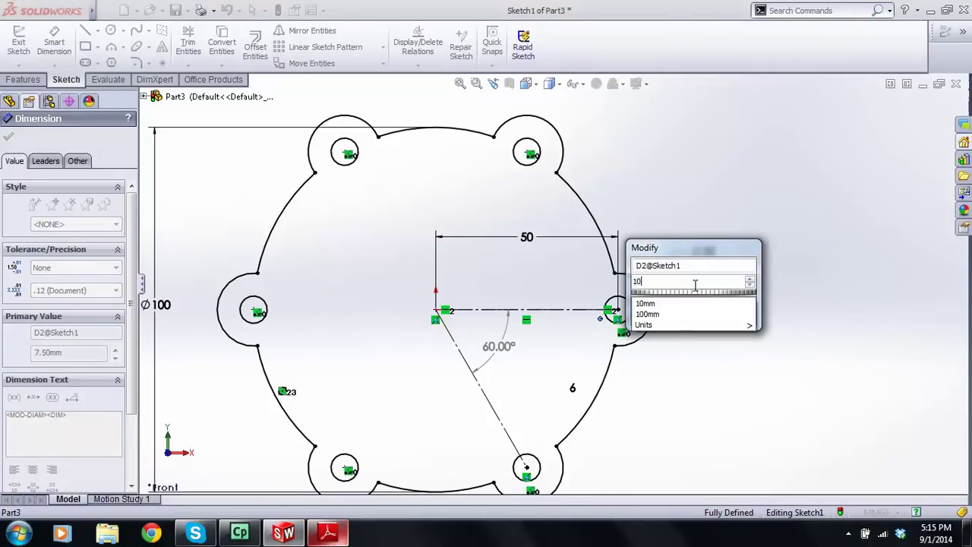
key(Return)
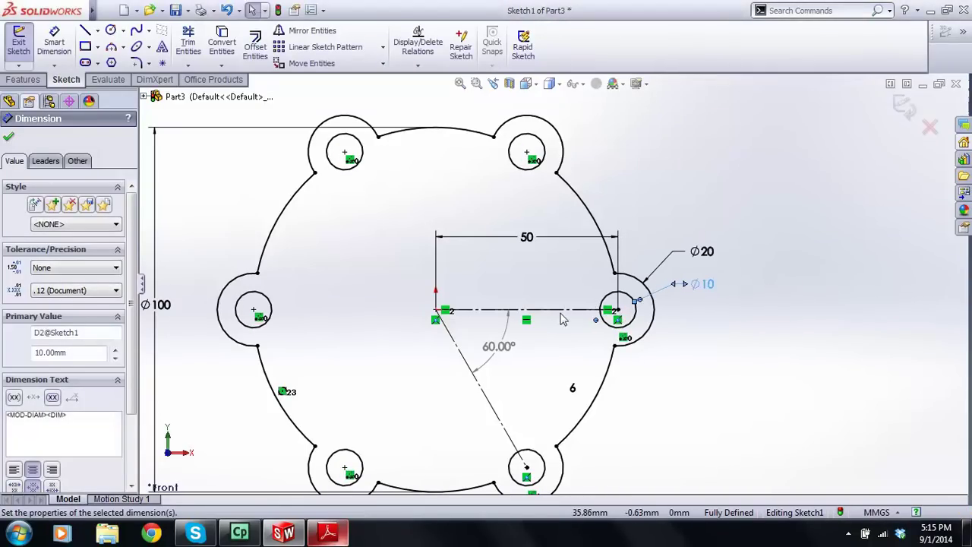
- Move the 50 mm dimension below the flange and the Ø100 dimension farther away from its left side
scroll(554, 303, up, 1)
click(530, 363)
scroll(545, 289, up, 1)
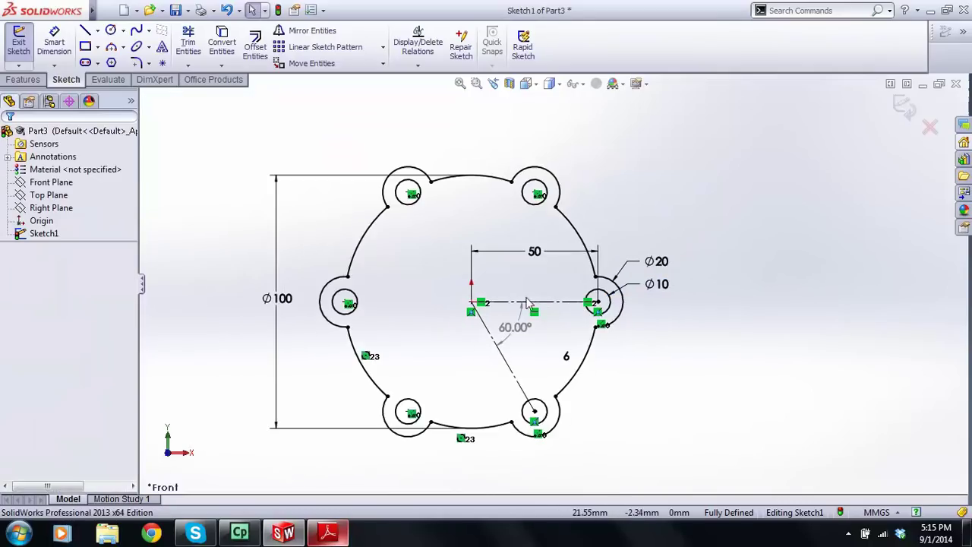
drag(534, 252, 536, 486)
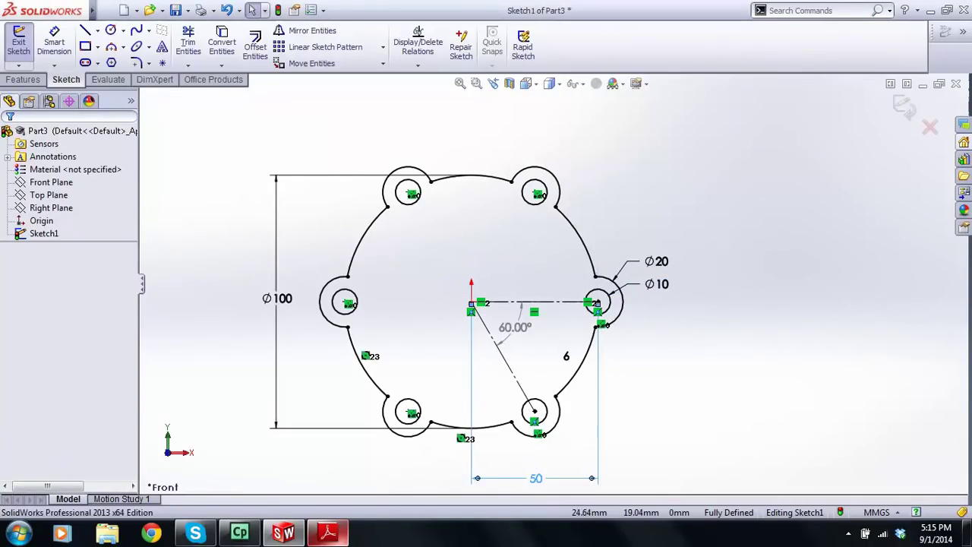
drag(271, 299, 251, 296)
scroll(444, 456, down, 1)
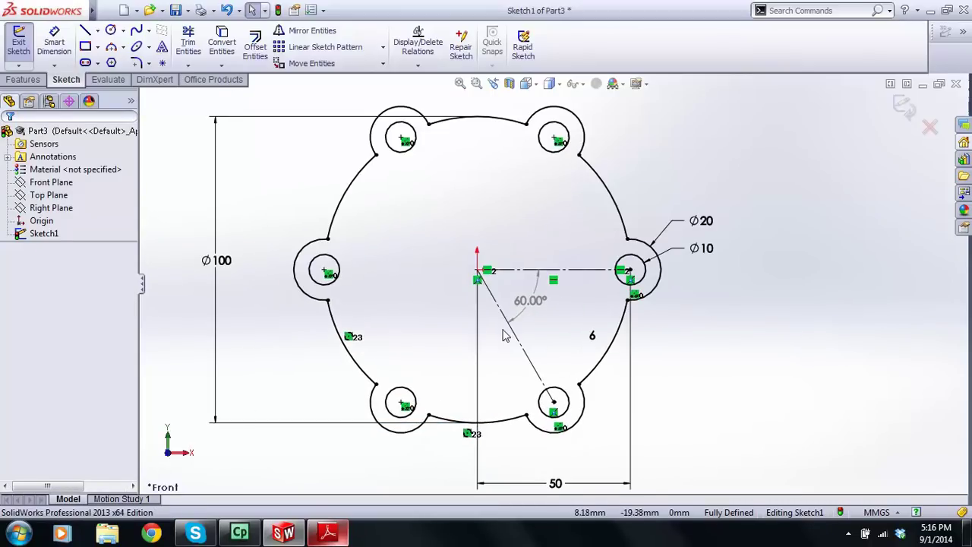
- Examine the upper-left flange arc's relations, then the slot dimensions of Example 3 in the Adobe Reader drawing, and return to the sketch
click(342, 200)
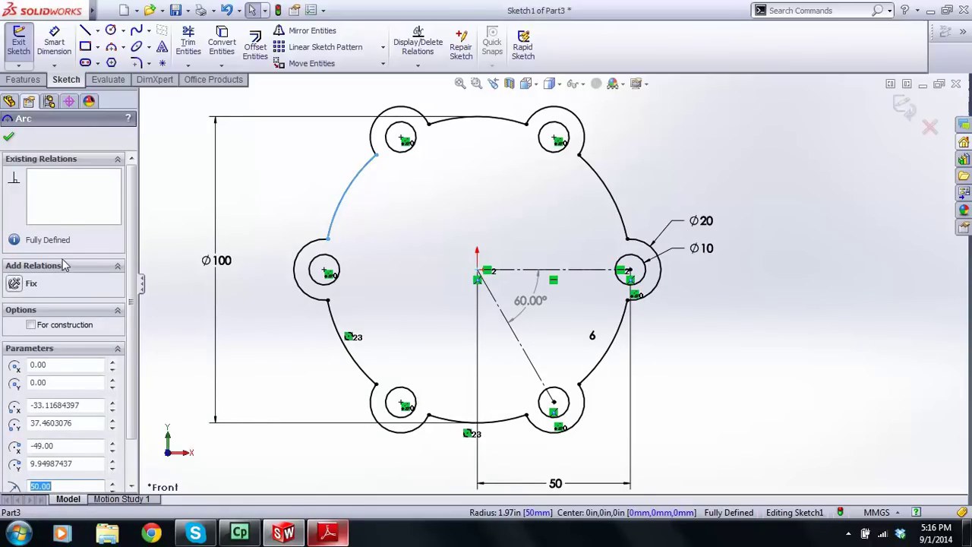
click(278, 202)
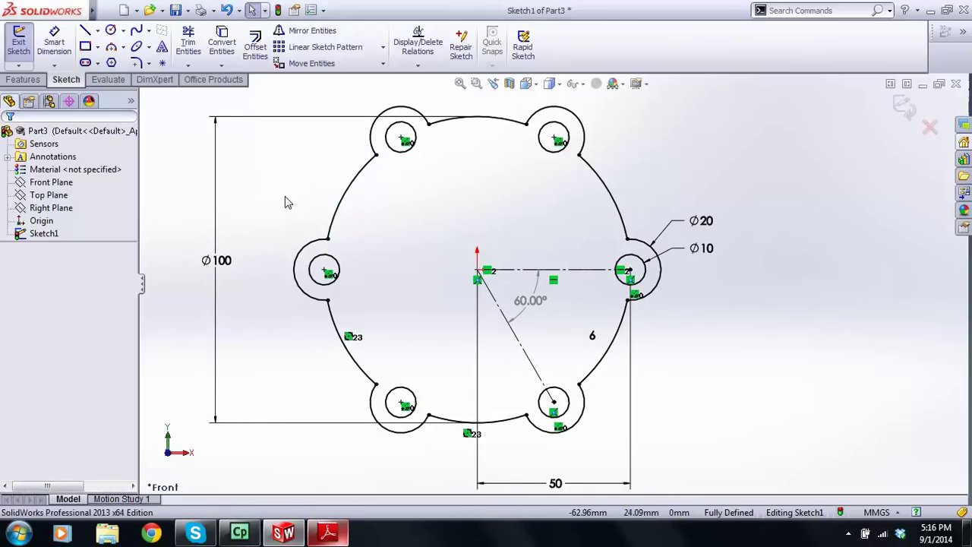
scroll(524, 266, up, 2)
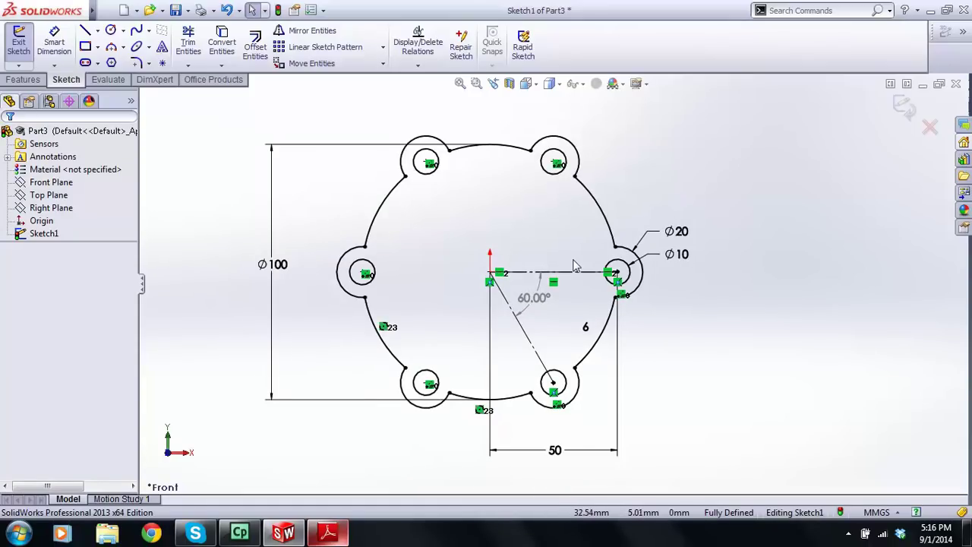
scroll(575, 265, down, 1)
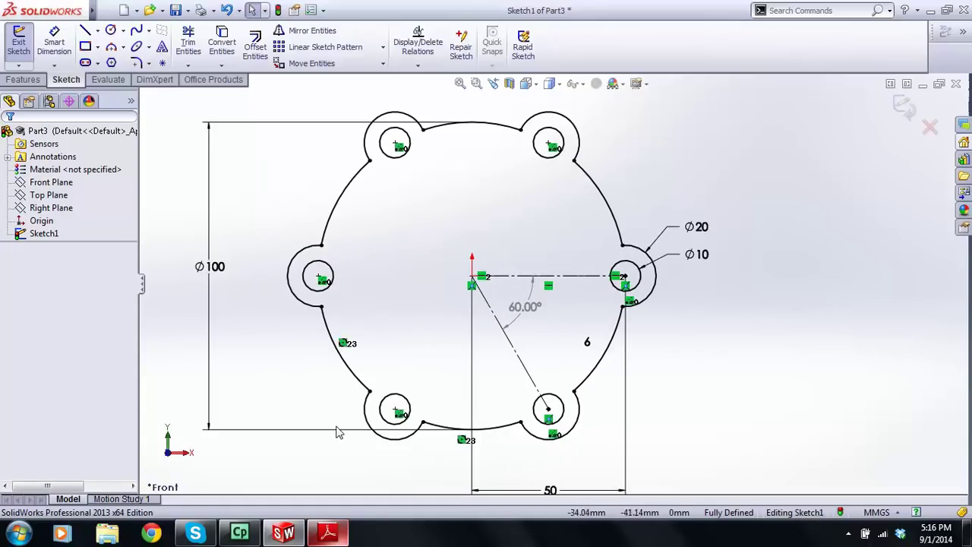
click(345, 537)
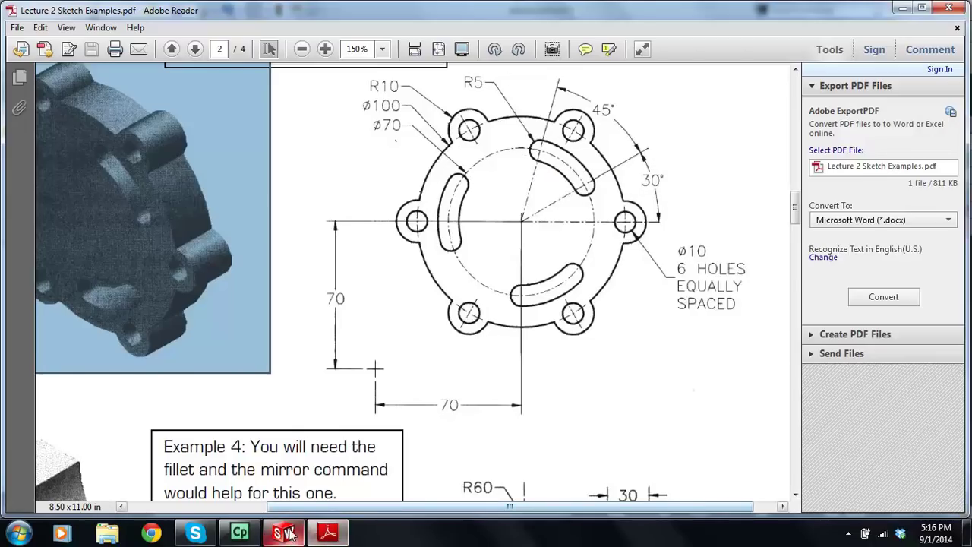
scroll(559, 143, down, 1)
scroll(559, 143, up, 1)
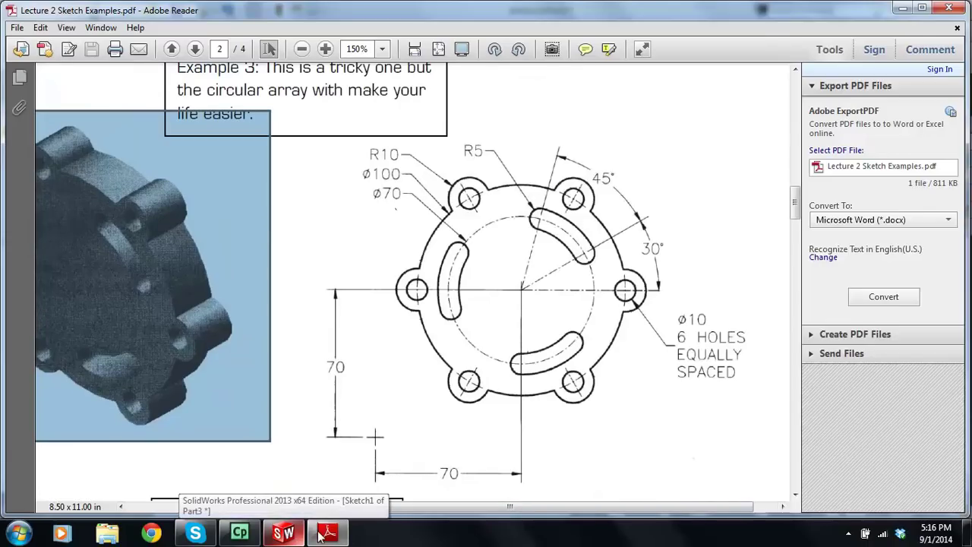
click(284, 532)
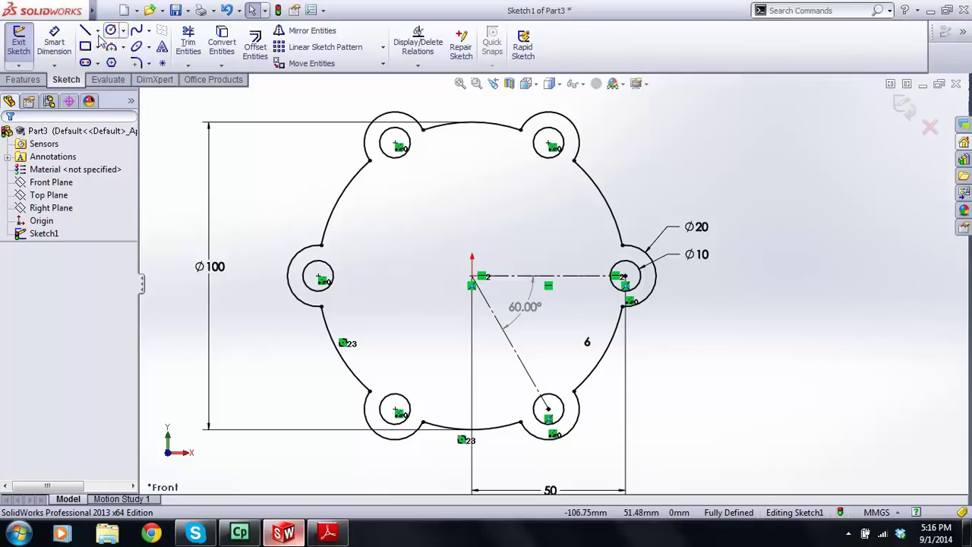
- Sketch a centerline about 80 mm long from the origin, sloping up to the right past the flange edge
click(97, 30)
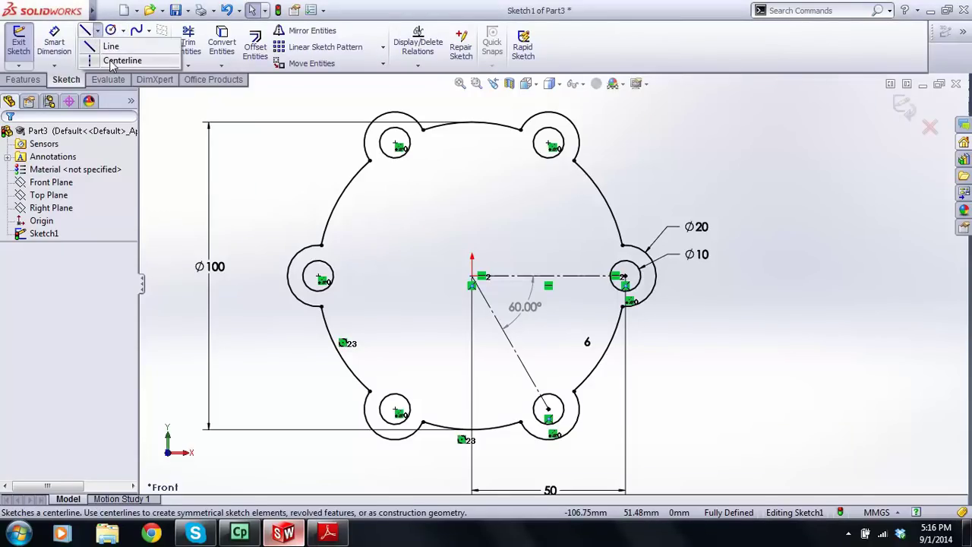
click(112, 61)
click(472, 276)
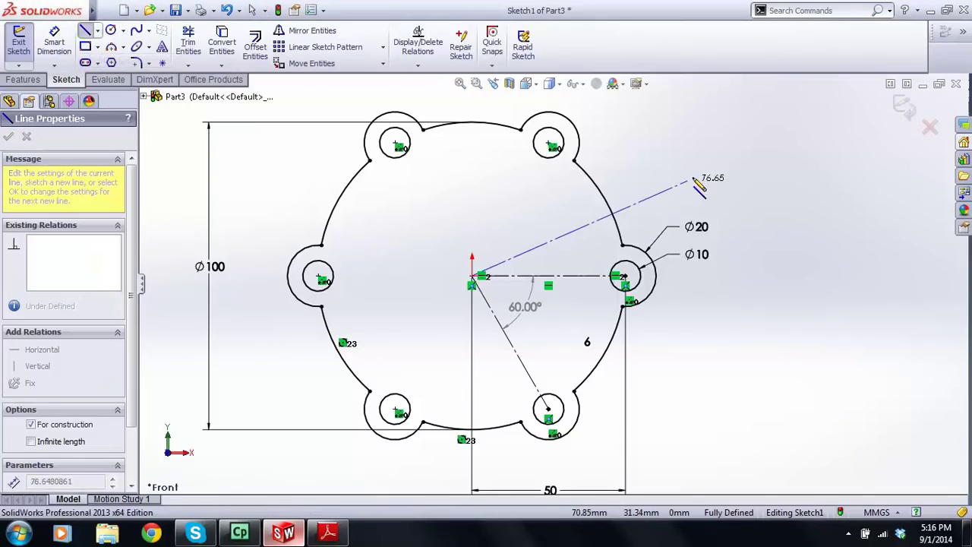
click(696, 175)
key(Escape)
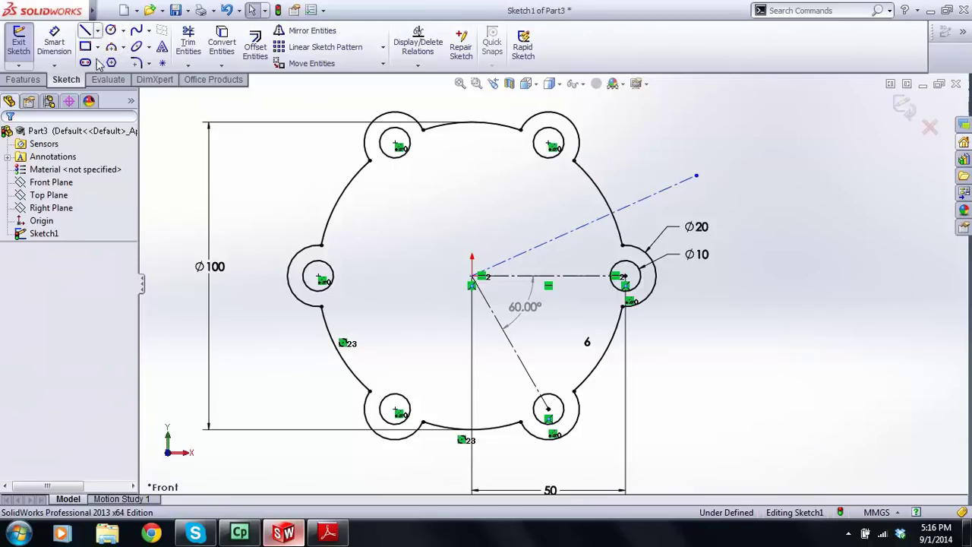
click(99, 30)
click(104, 47)
key(Escape)
- Sketch a second centerline about 78 mm long from the origin, rising steeply to the right past the flange's upper edge
click(98, 32)
click(108, 63)
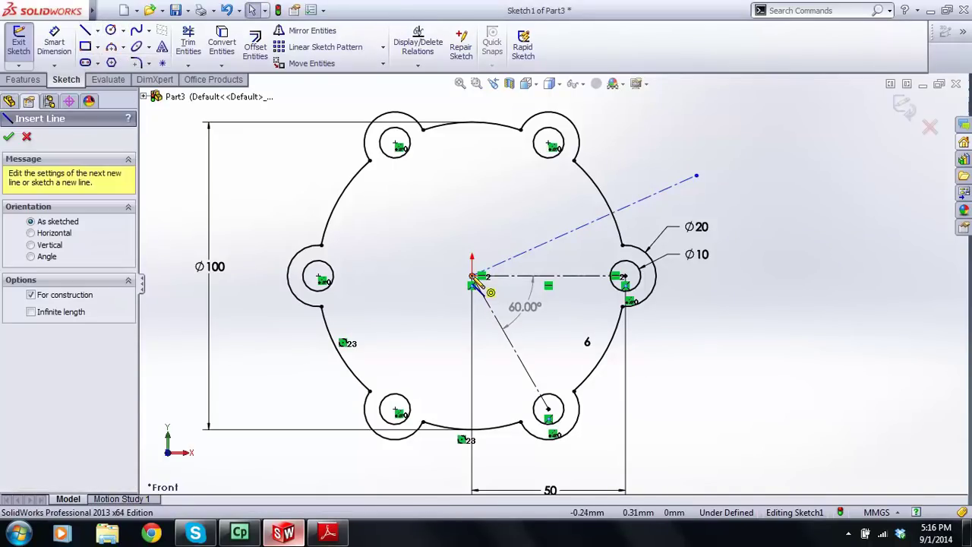
click(472, 278)
scroll(486, 228, up, 2)
key(Escape)
- Set the angle between the horizontal centerline and the lower sloping centerline to 30°
click(328, 534)
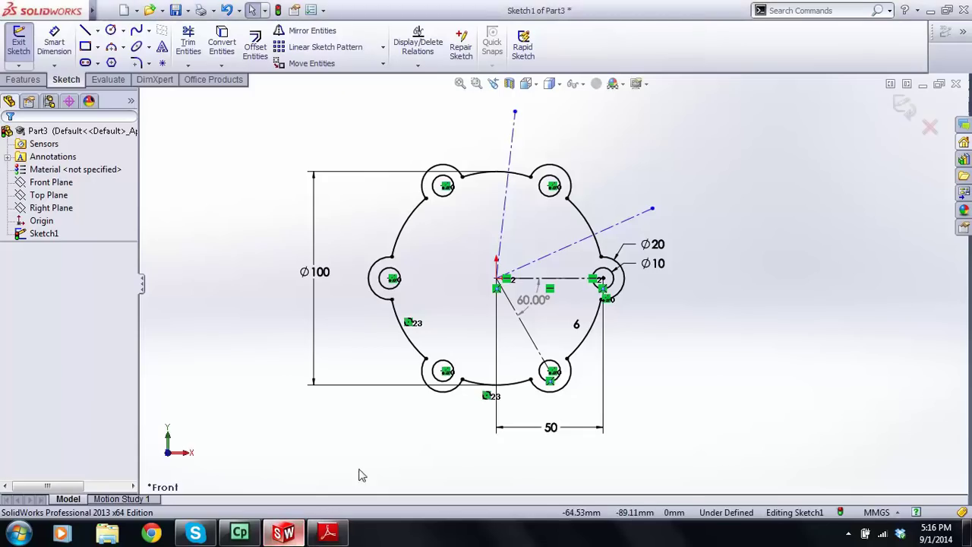
click(283, 533)
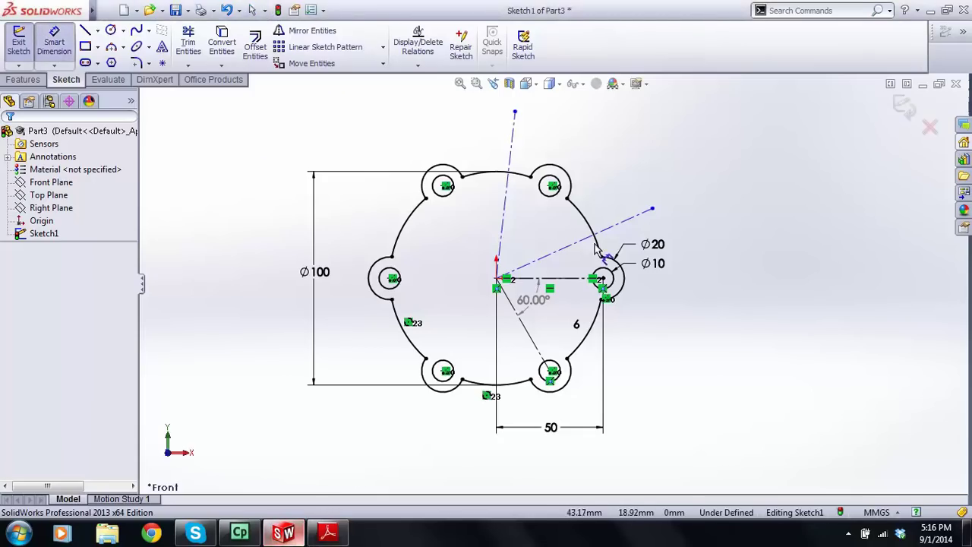
scroll(581, 259, down, 2)
click(563, 244)
click(562, 282)
click(768, 212)
text(30)
key(Return)
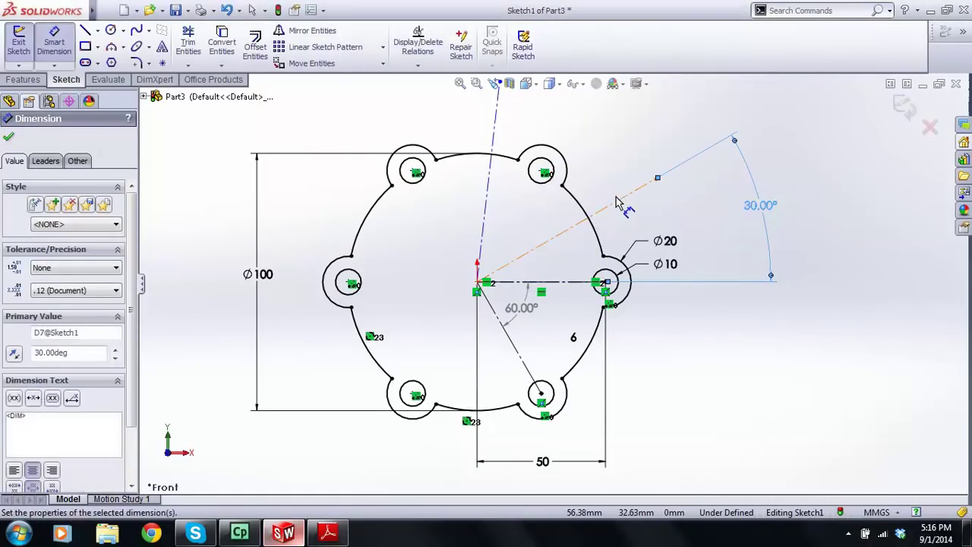
- Set the angle between the two sloping centerlines to 45°
click(622, 200)
scroll(517, 148, up, 1)
click(507, 137)
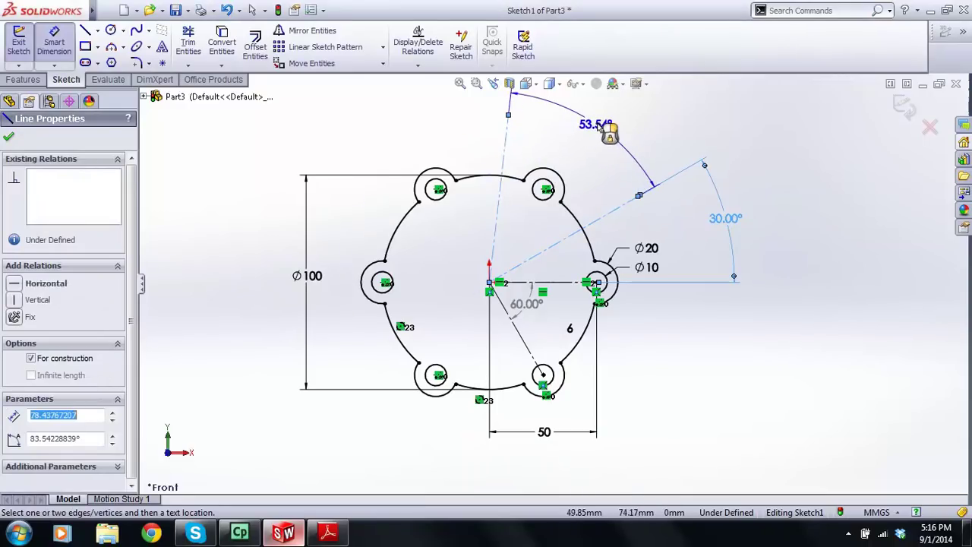
click(608, 133)
key(Return)
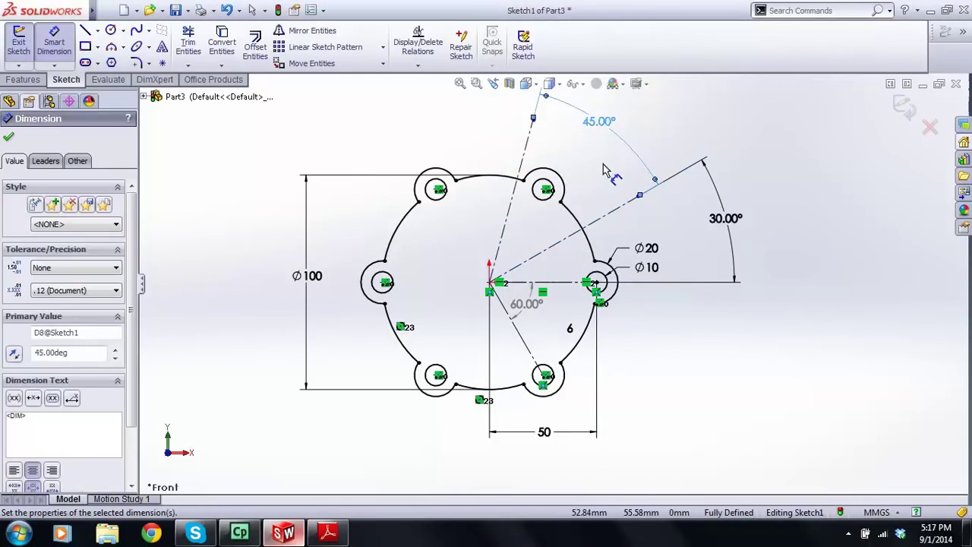
scroll(613, 163, down, 1)
click(616, 163)
scroll(575, 175, down, 2)
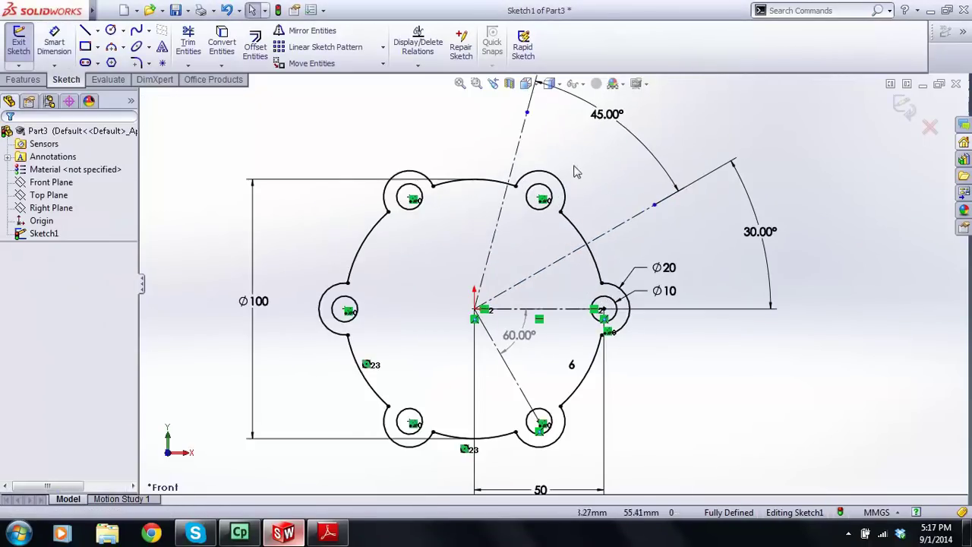
- Examine the curved slots' dimensions and centerline circle of Example 3 in the Adobe Reader drawing, then return to the SolidWorks sketch
scroll(652, 265, up, 1)
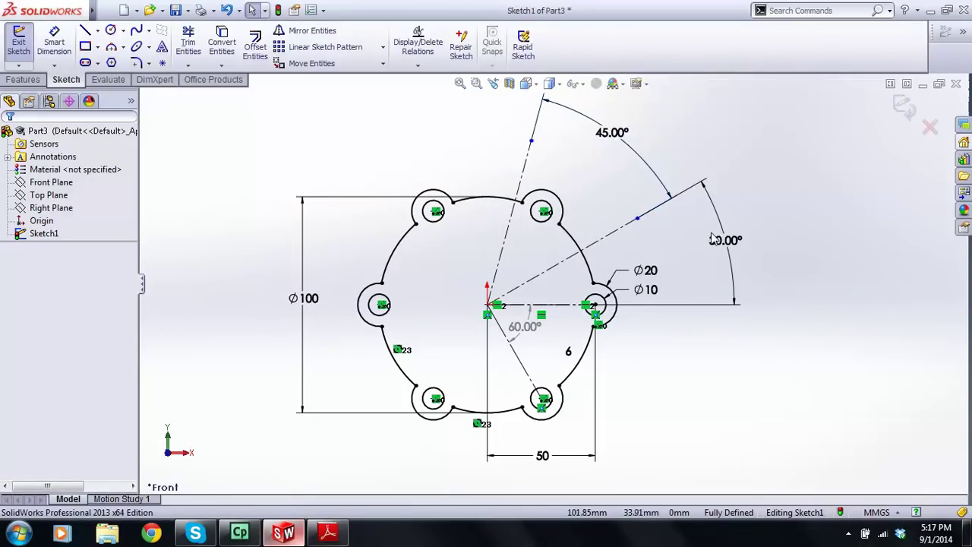
scroll(506, 274, down, 1)
scroll(510, 281, down, 1)
scroll(541, 276, up, 1)
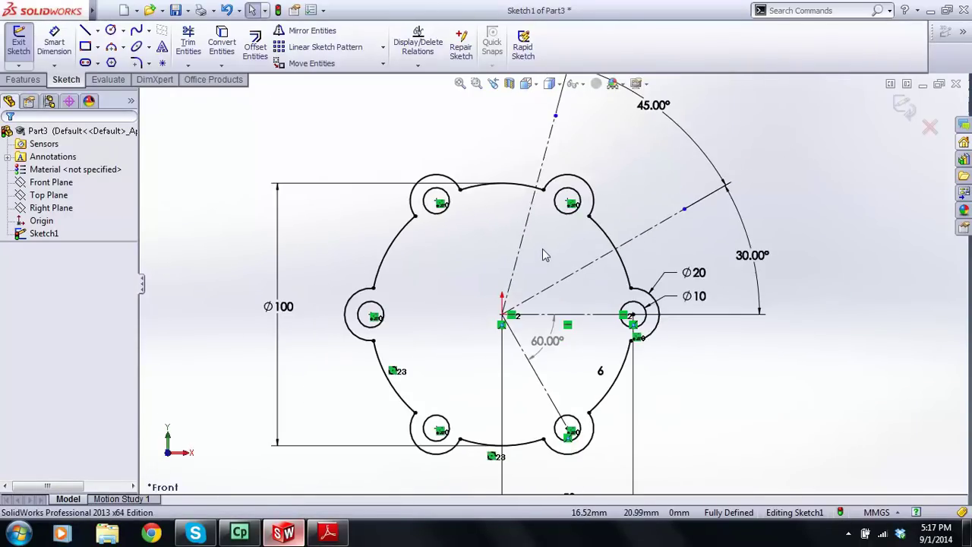
click(318, 536)
scroll(555, 275, down, 1)
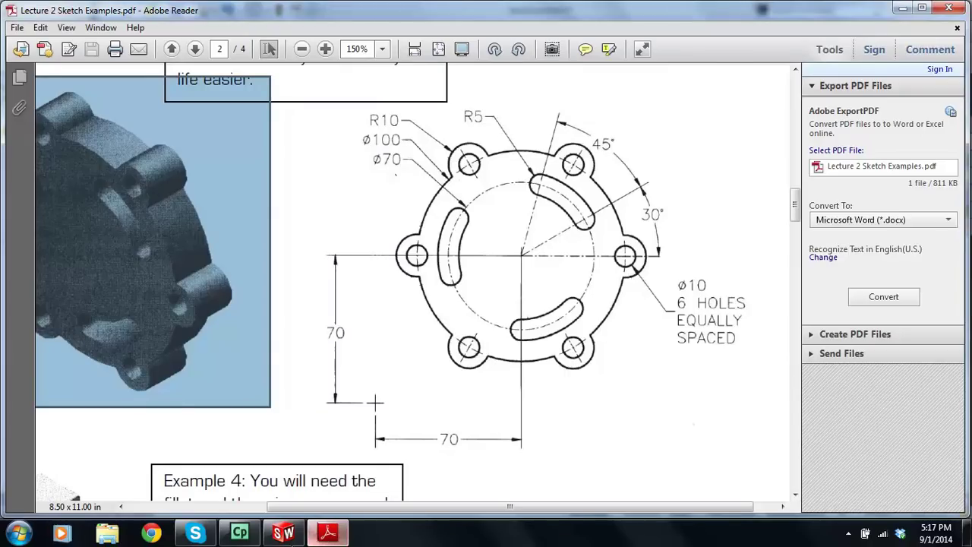
click(284, 533)
scroll(568, 281, down, 1)
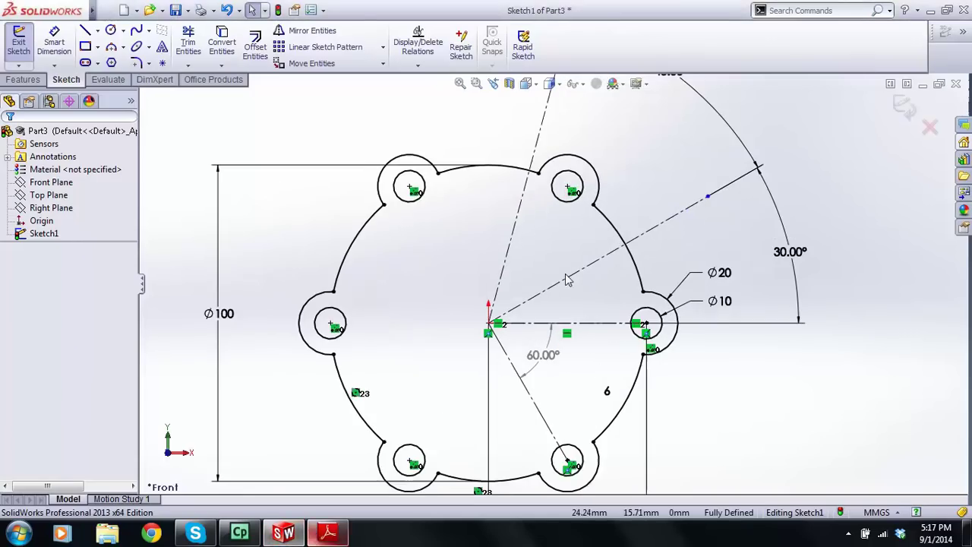
click(326, 533)
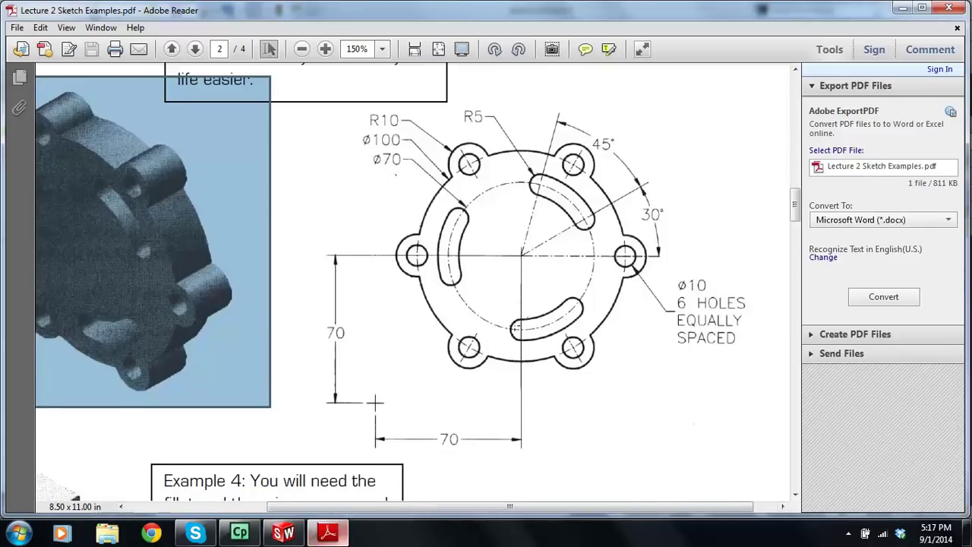
click(283, 533)
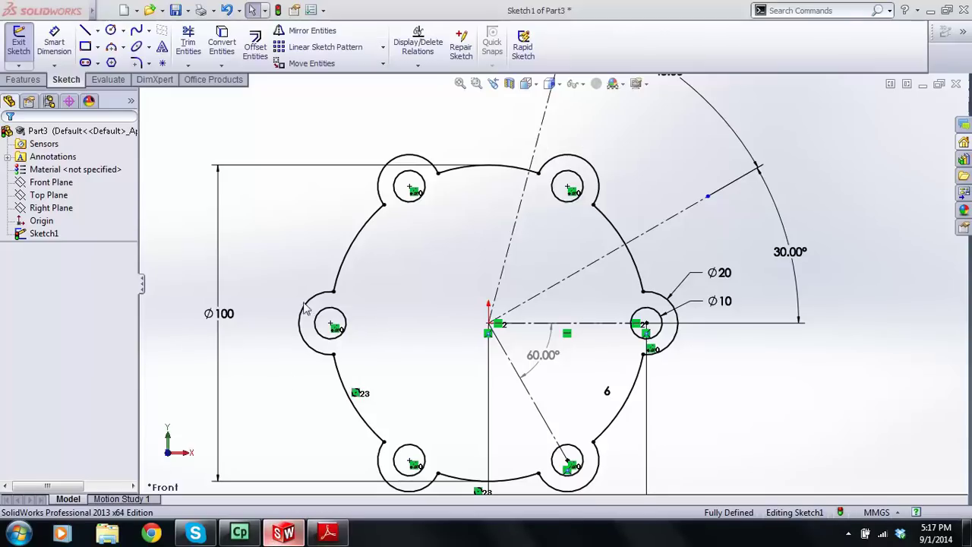
- Sketch a circle centred on the origin inside the flange and set its diameter to 70 mm
click(112, 31)
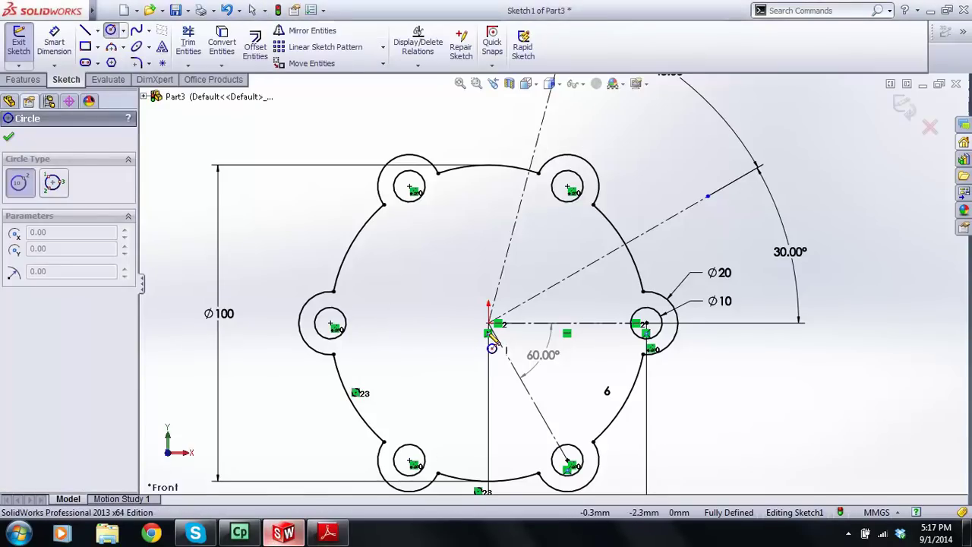
drag(489, 324, 431, 219)
key(Escape)
click(269, 184)
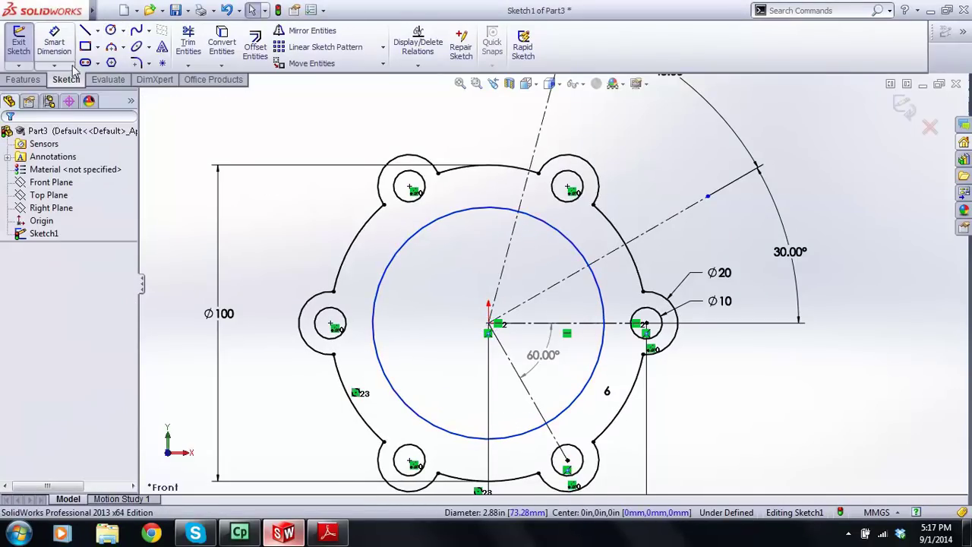
click(54, 42)
click(408, 245)
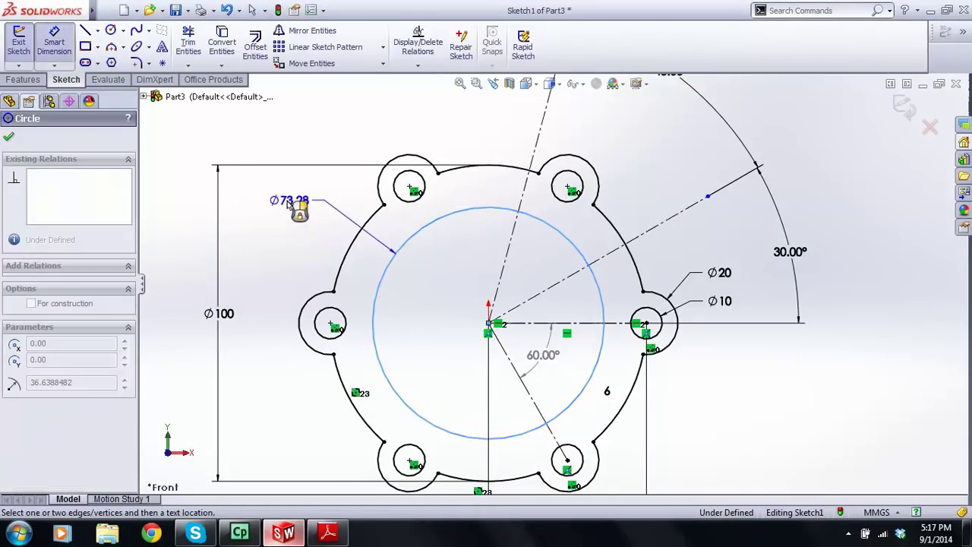
click(288, 203)
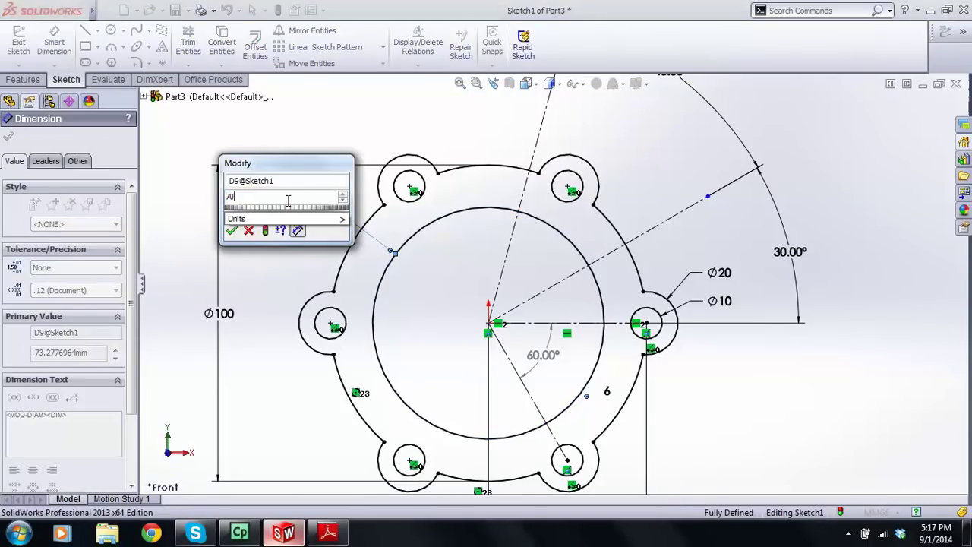
key(Return)
key(Escape)
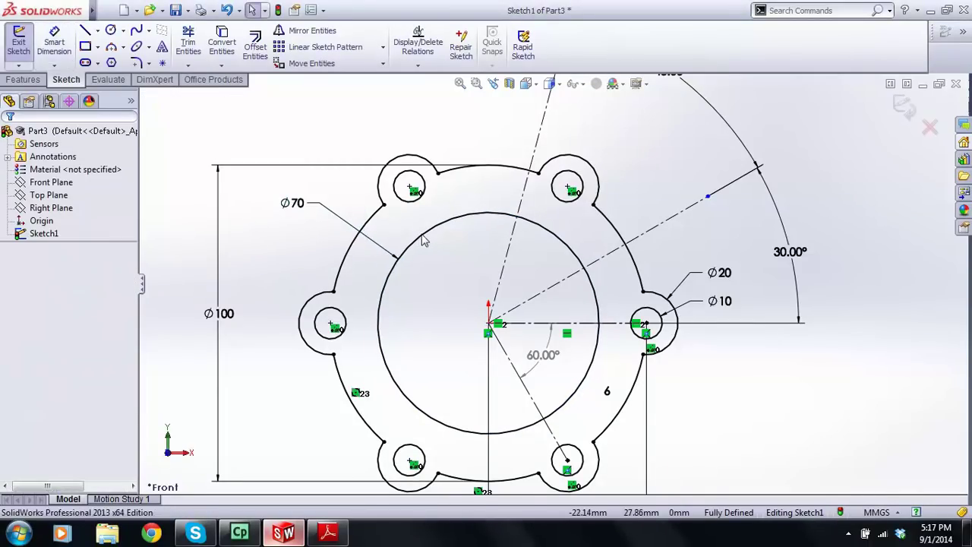
- Convert the 70 mm circle to construction geometry
click(413, 249)
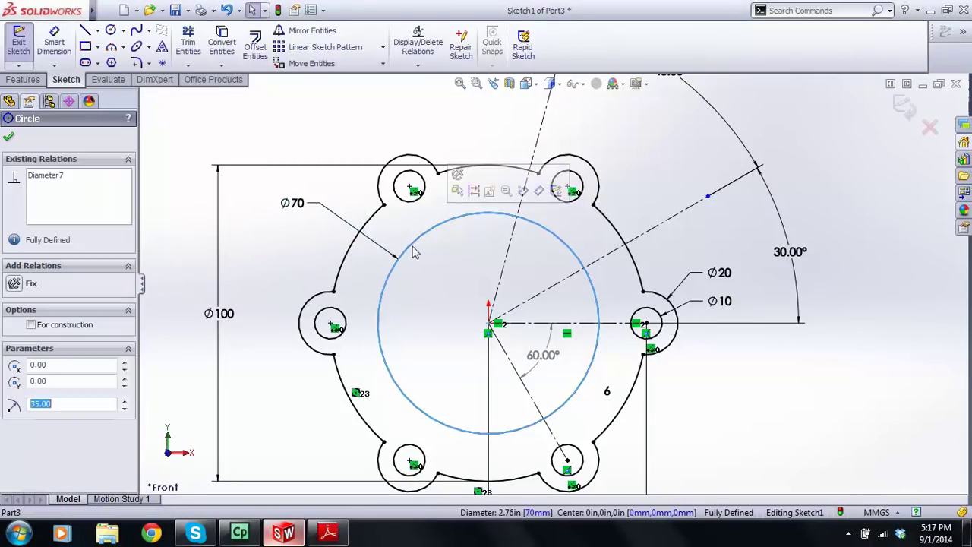
click(34, 328)
click(299, 284)
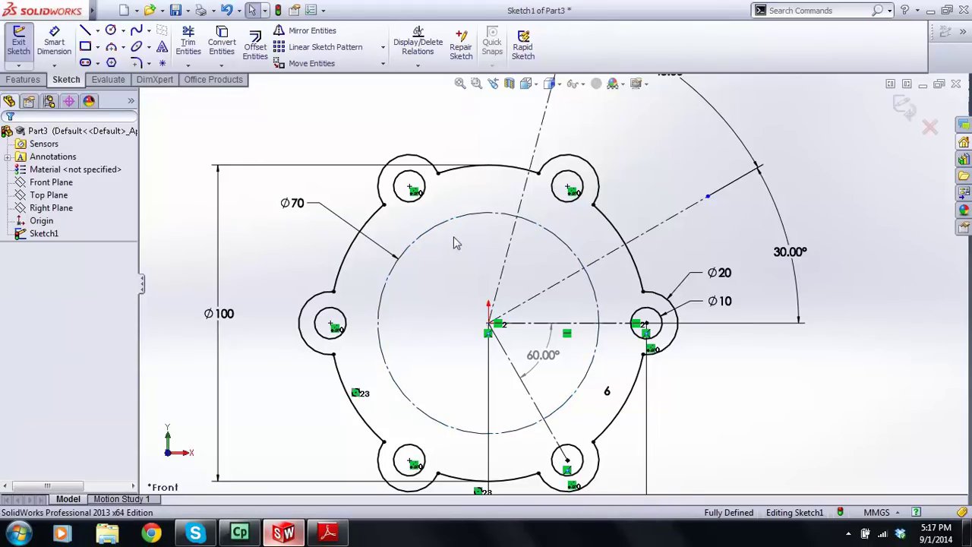
- Sketch a small slot-end circle centred where the steep centerline intersects the 70 mm construction circle
scroll(453, 243, down, 2)
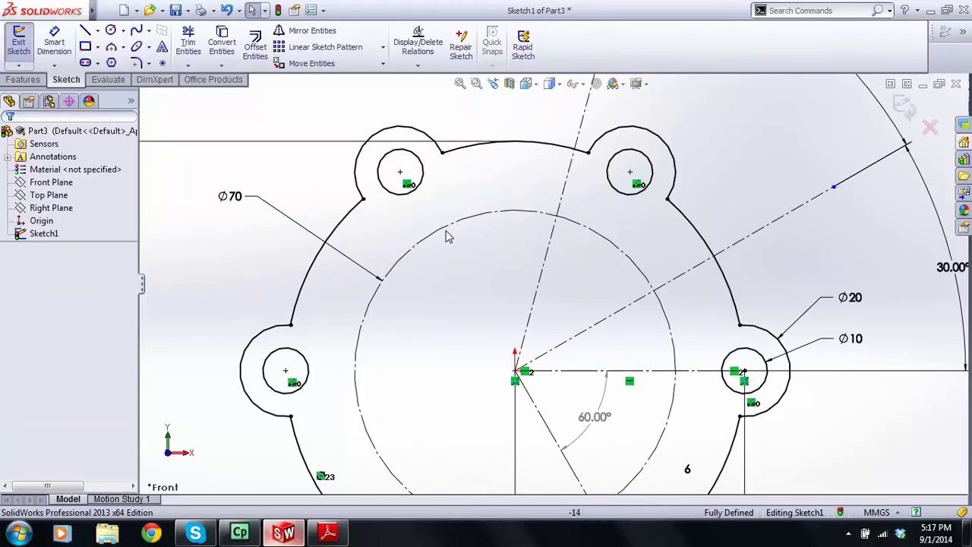
scroll(554, 313, up, 1)
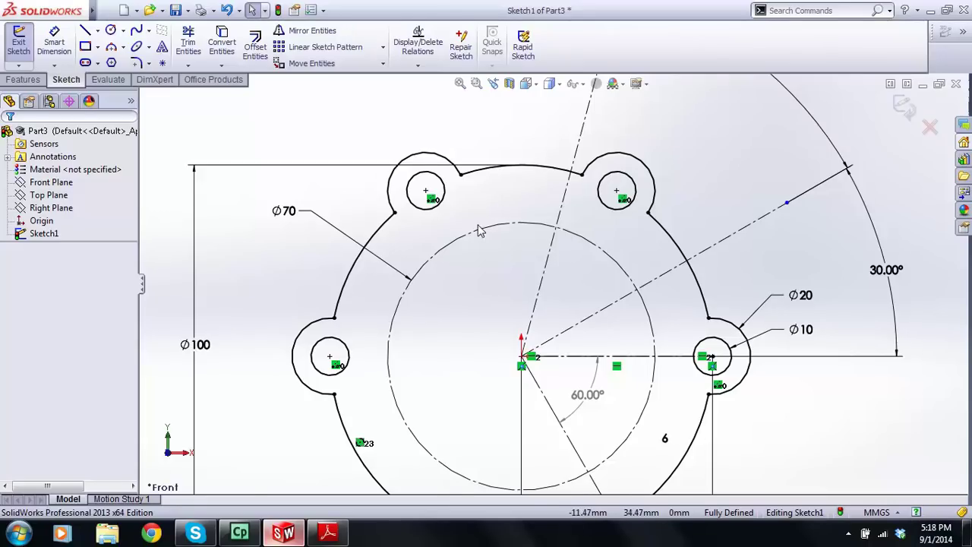
scroll(513, 252, up, 2)
scroll(557, 273, up, 1)
scroll(608, 286, down, 1)
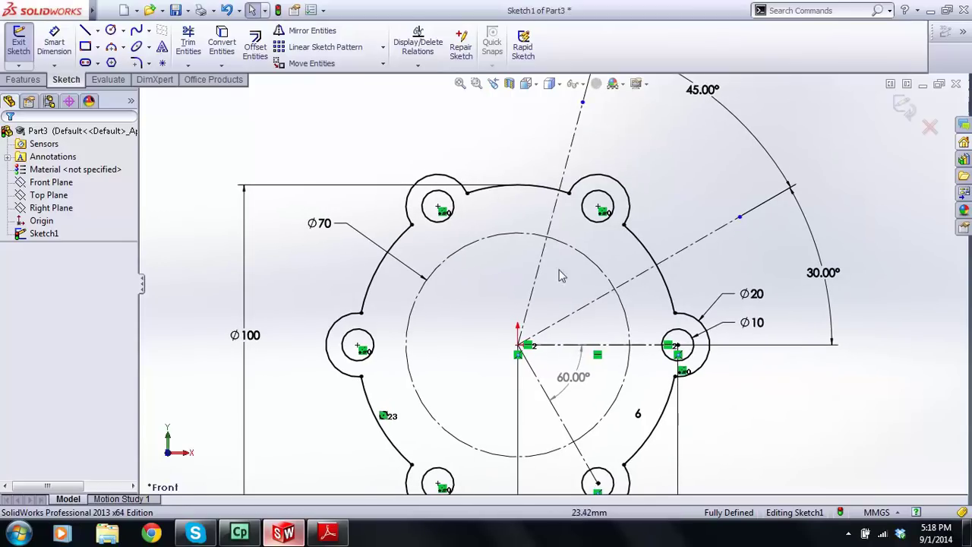
click(111, 30)
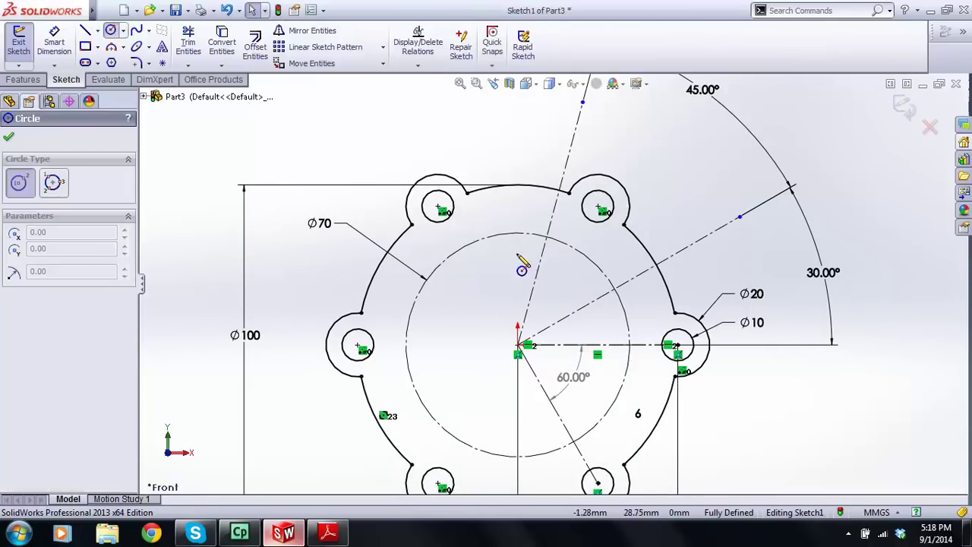
scroll(523, 289, down, 3)
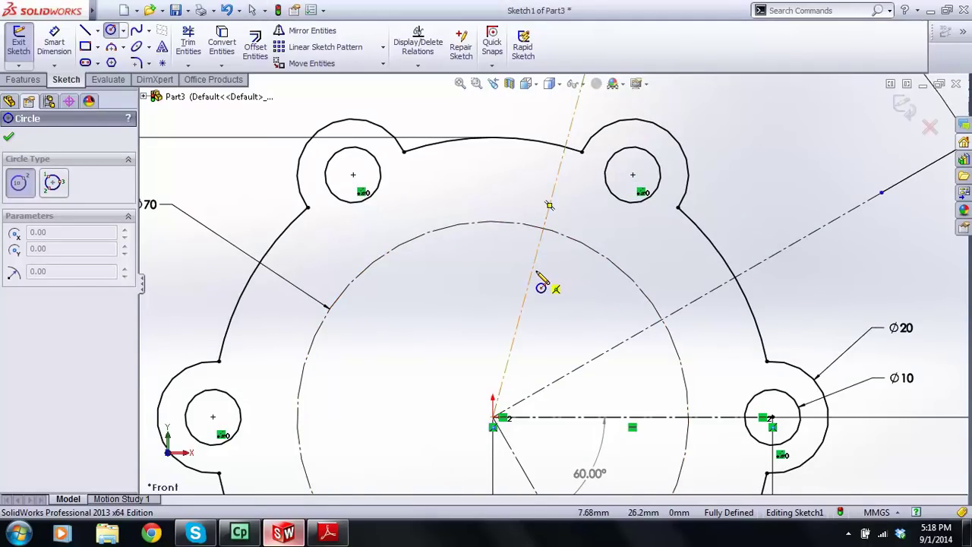
click(543, 228)
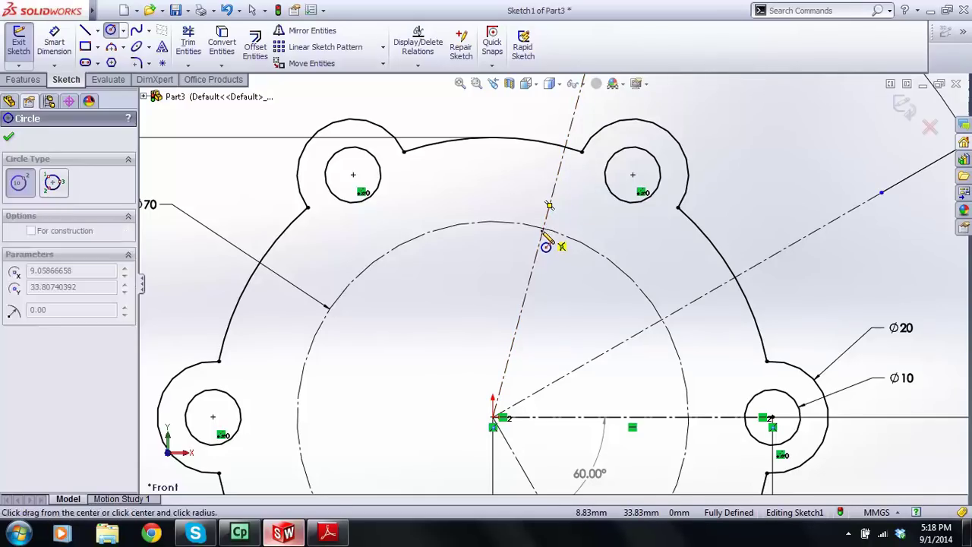
click(531, 248)
key(Escape)
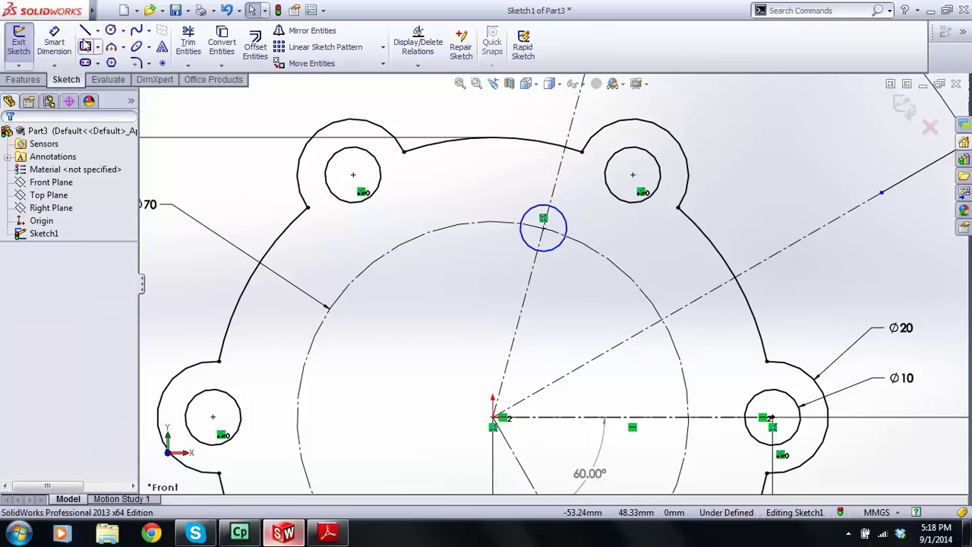
- Sketch a circle about 12.6 mm in diameter centred where the 30° centerline intersects the 70 mm construction circle
click(110, 30)
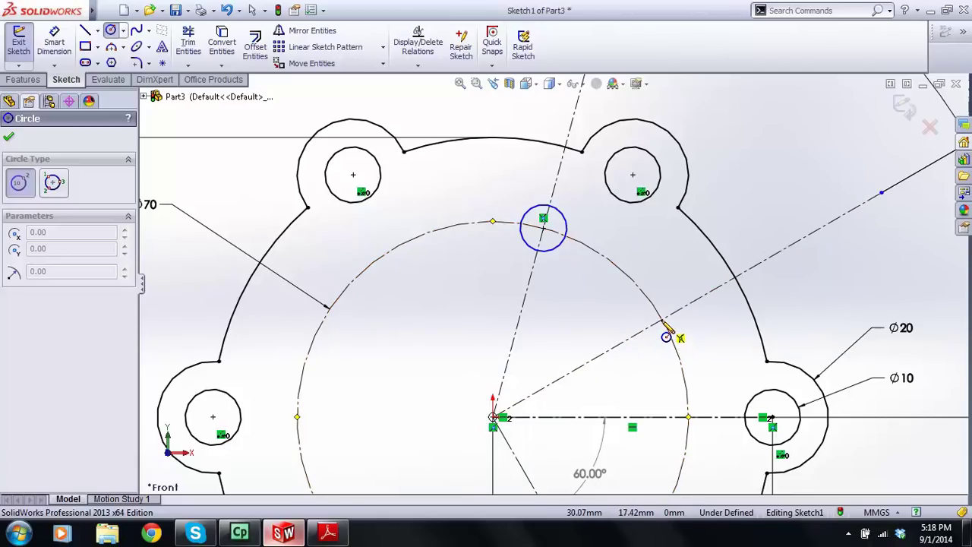
click(662, 320)
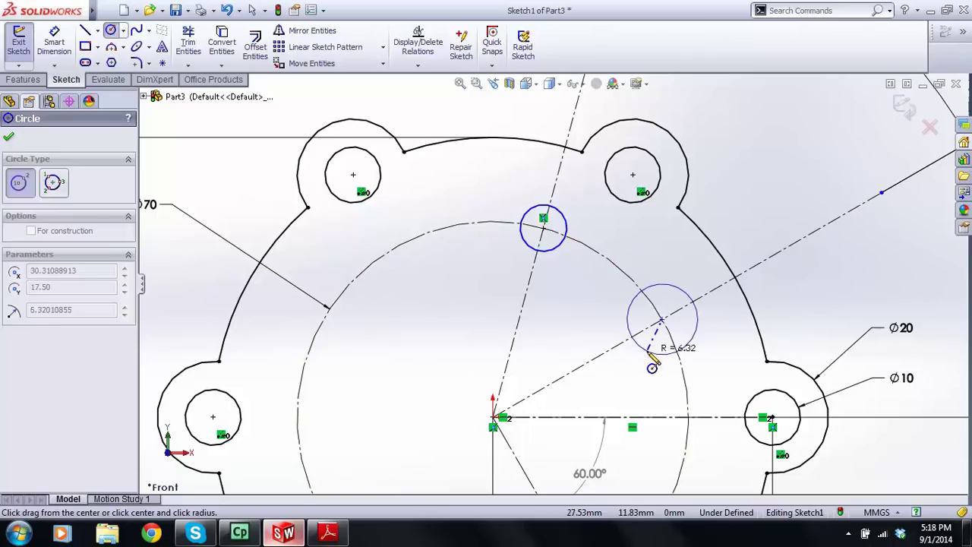
click(661, 327)
key(Escape)
- Examine the relations on the centre points of both slot-end circles
click(661, 320)
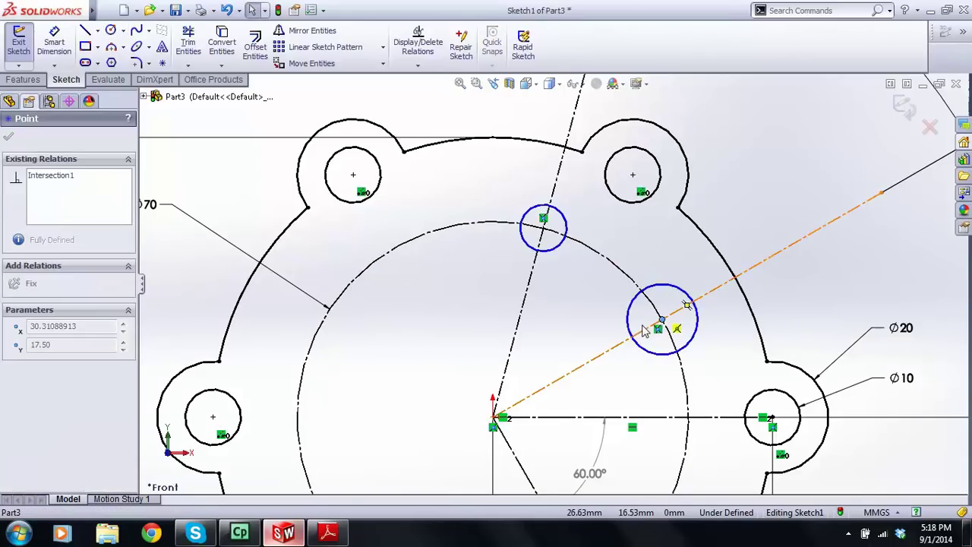
key(Escape)
click(544, 229)
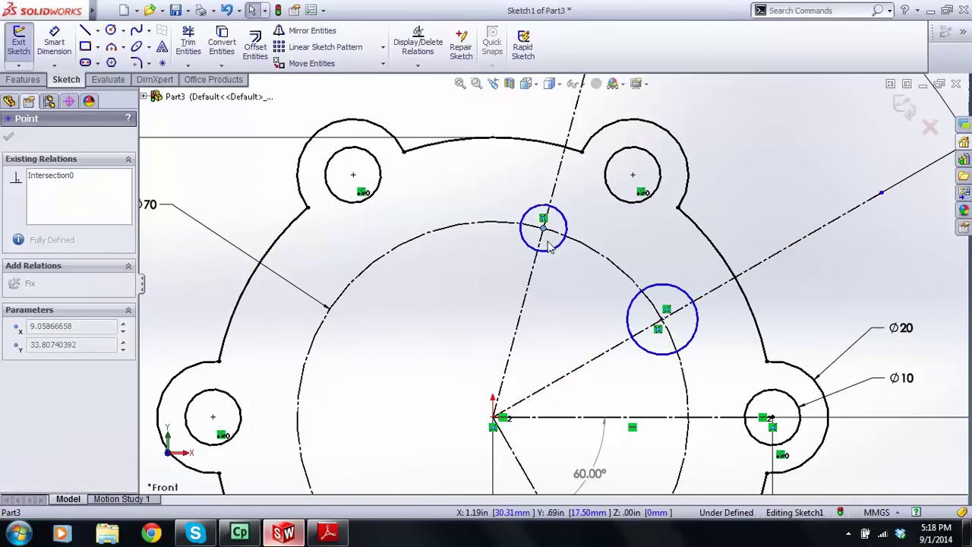
key(Escape)
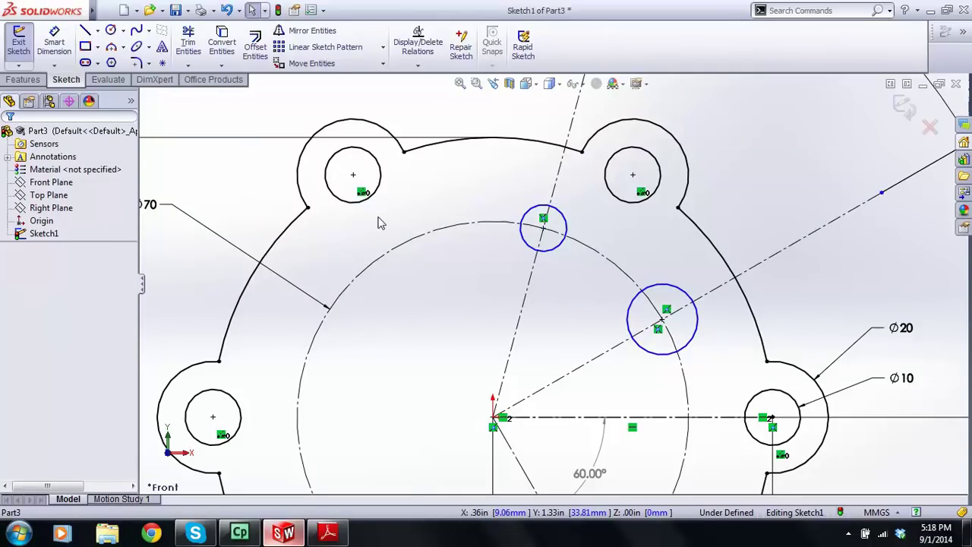
- Replace the circle on the 30° centerline with a smaller one placed just inside the 70 mm construction circle, off the centerline
click(629, 314)
key(Delete)
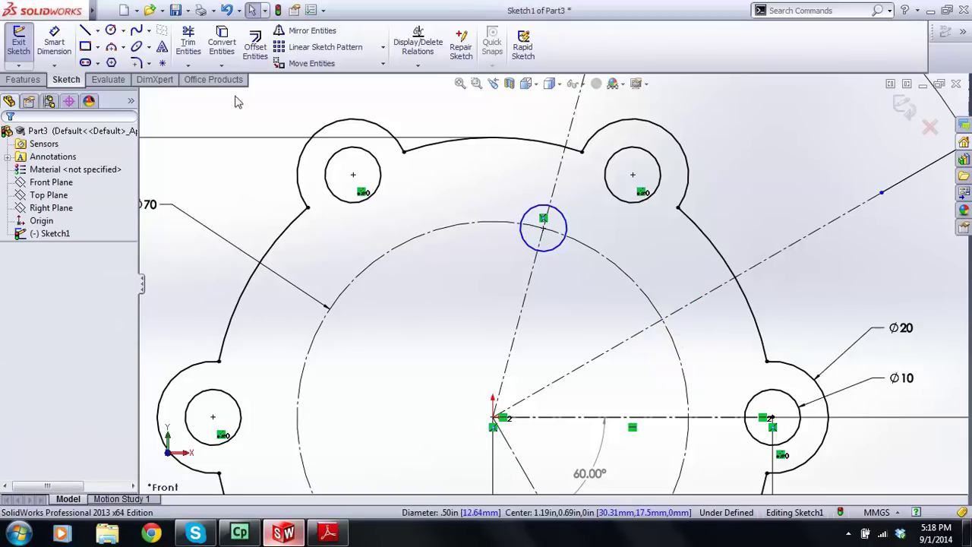
click(110, 30)
click(618, 313)
key(Escape)
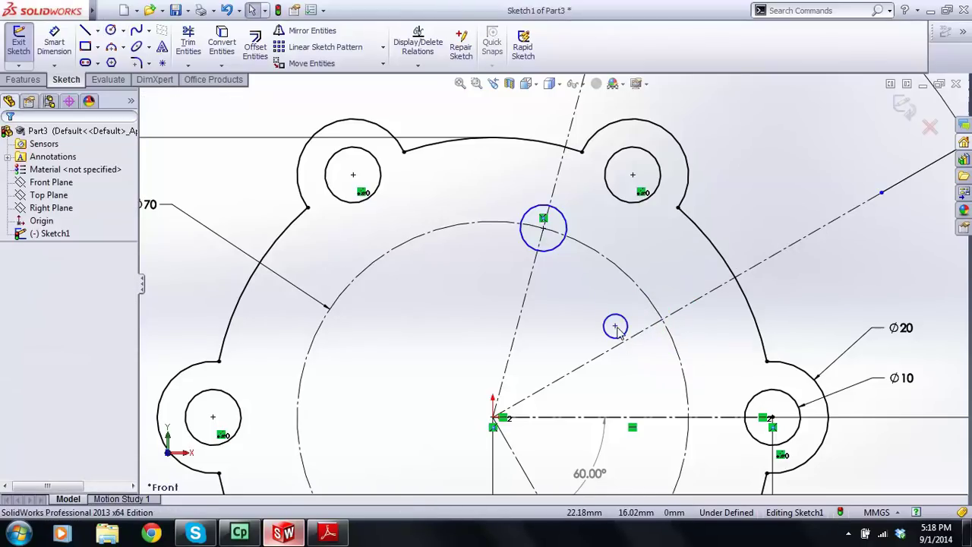
- Constrain the small circle's centre to the intersection of the 70 mm construction circle and the 30° centerline
click(615, 326)
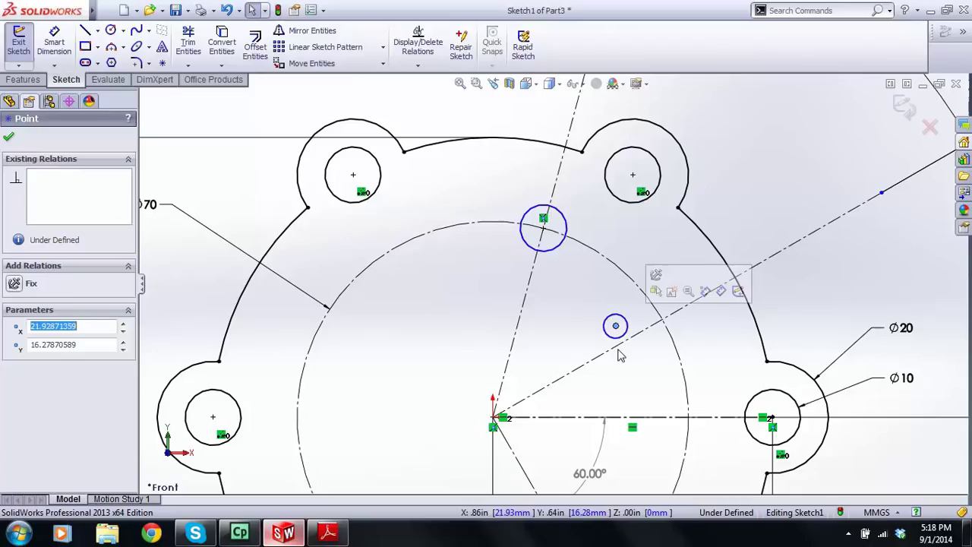
ctrl+click(660, 315)
ctrl+click(681, 313)
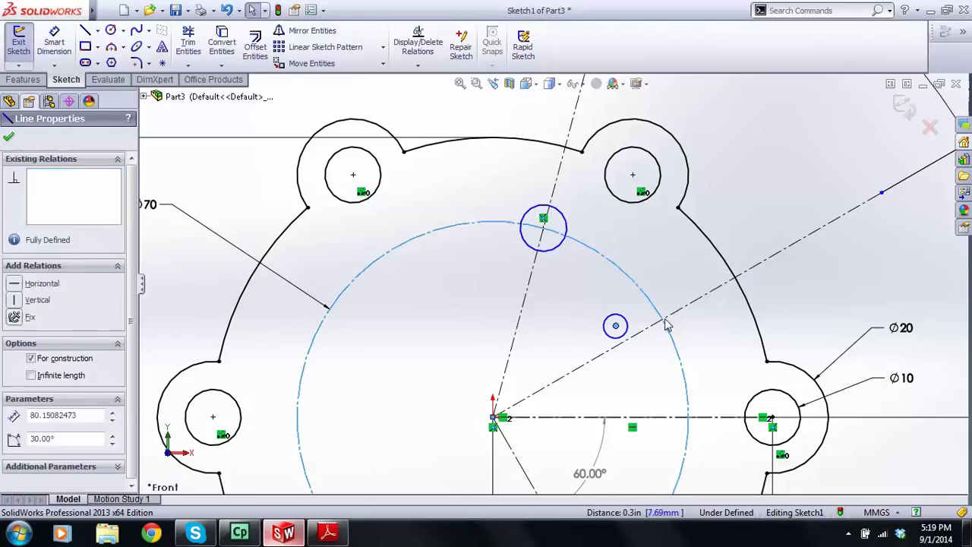
click(21, 368)
click(471, 310)
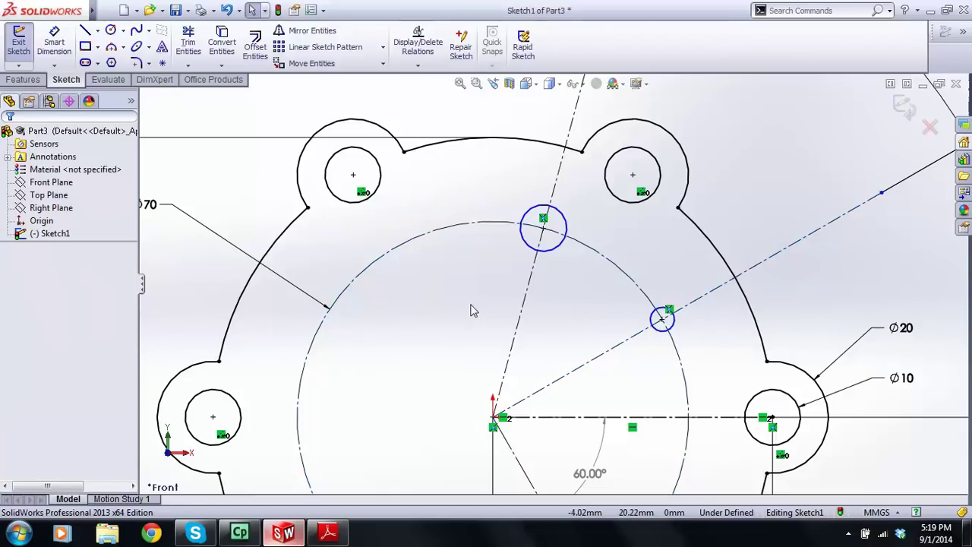
- Apply an Equal relation between the two slot-end circles
click(562, 242)
ctrl+click(658, 322)
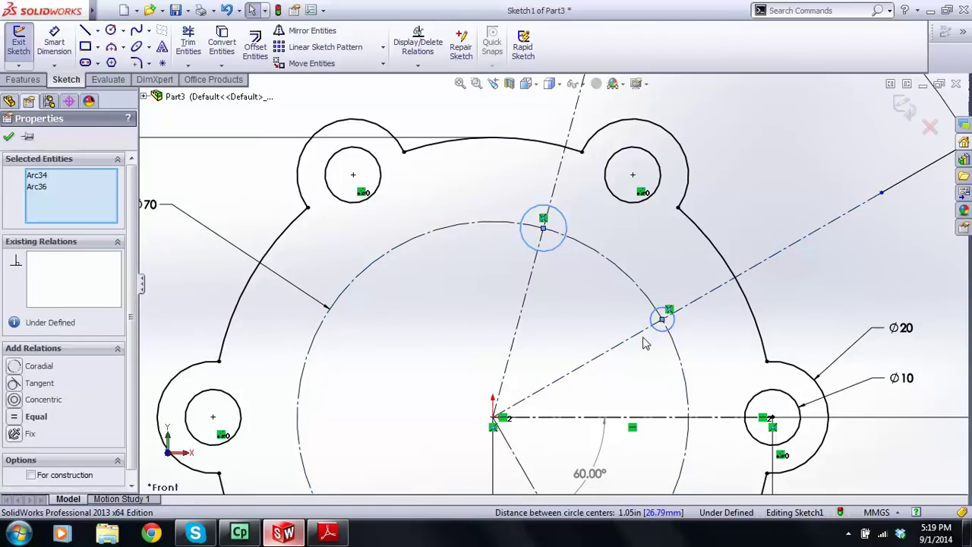
click(36, 417)
click(174, 178)
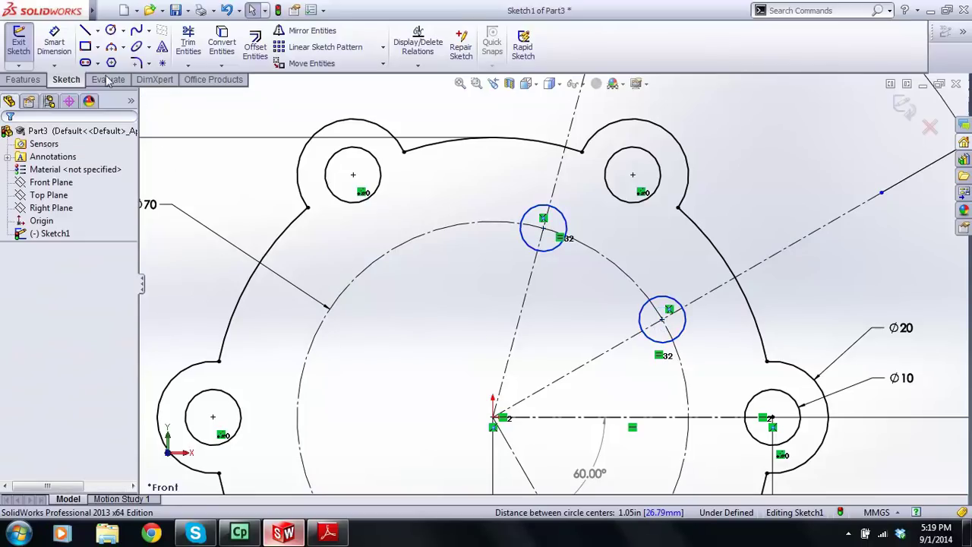
- Dimension the slot-end circle on the steep centerline to a diameter of 10 mm
click(54, 42)
click(541, 213)
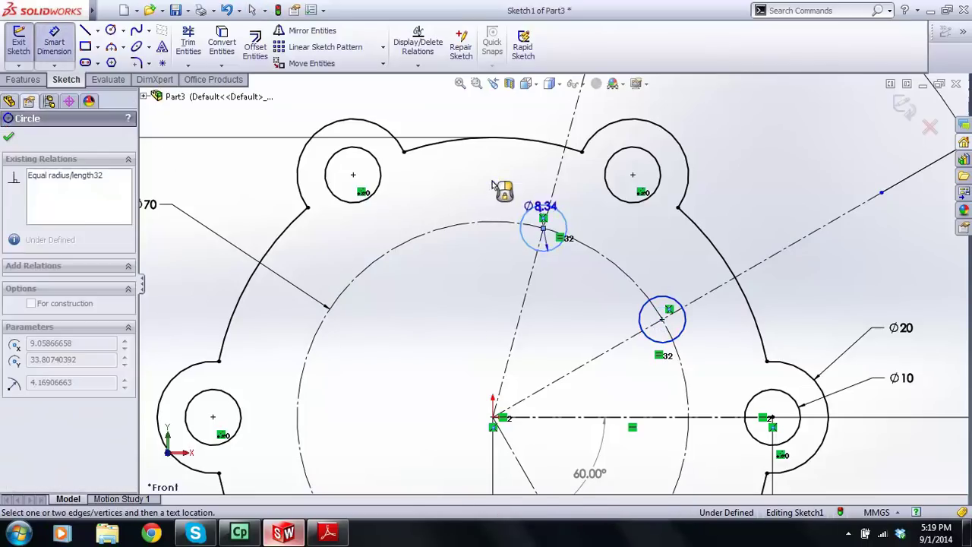
click(499, 188)
text(10)
key(Return)
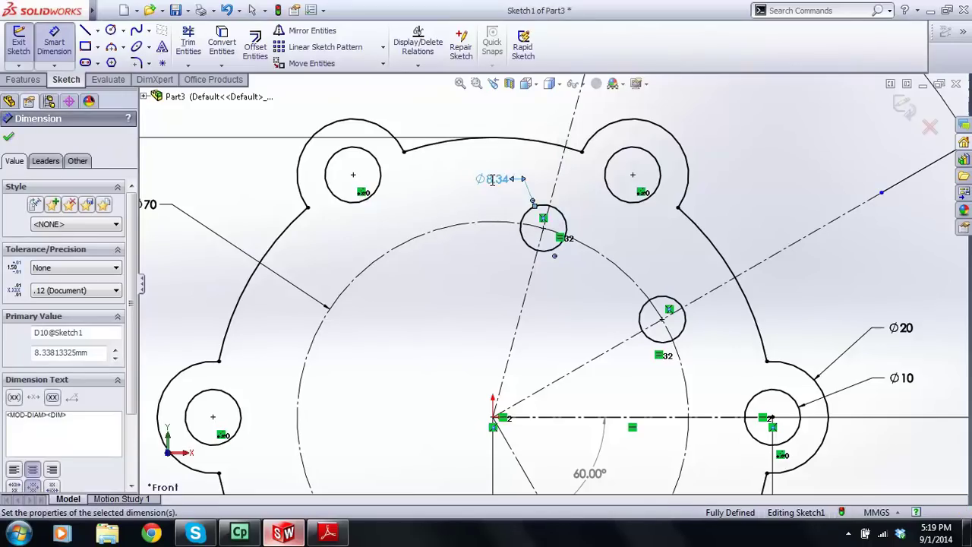
key(Escape)
- Sketch a circle of 30 mm radius centred on the origin, touching the inner side of both slot-end circles
scroll(600, 308, up, 2)
scroll(606, 315, up, 3)
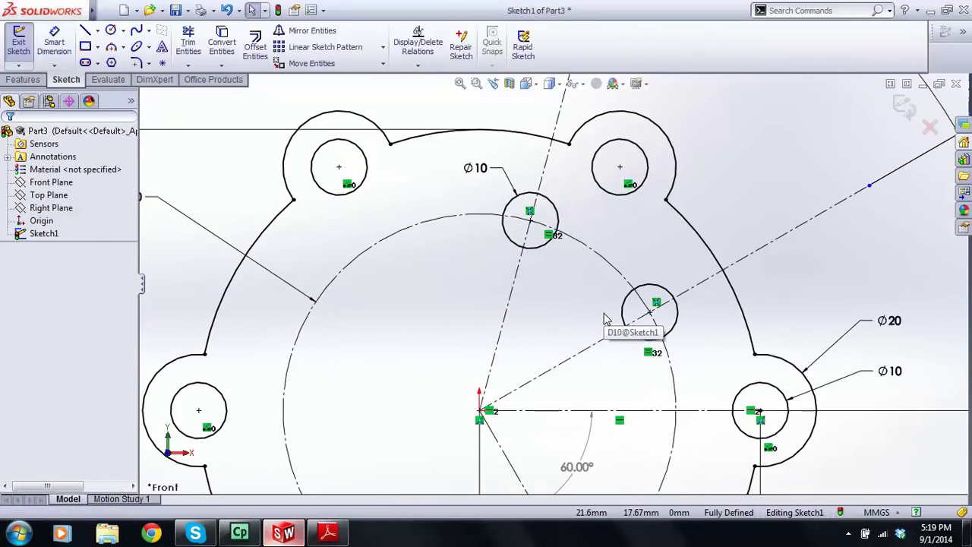
scroll(603, 343, down, 2)
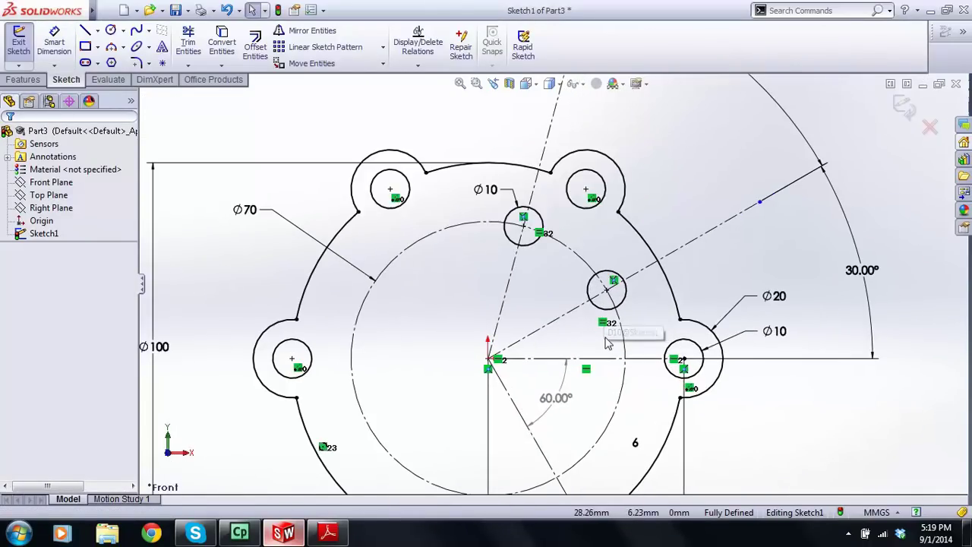
scroll(617, 208, down, 1)
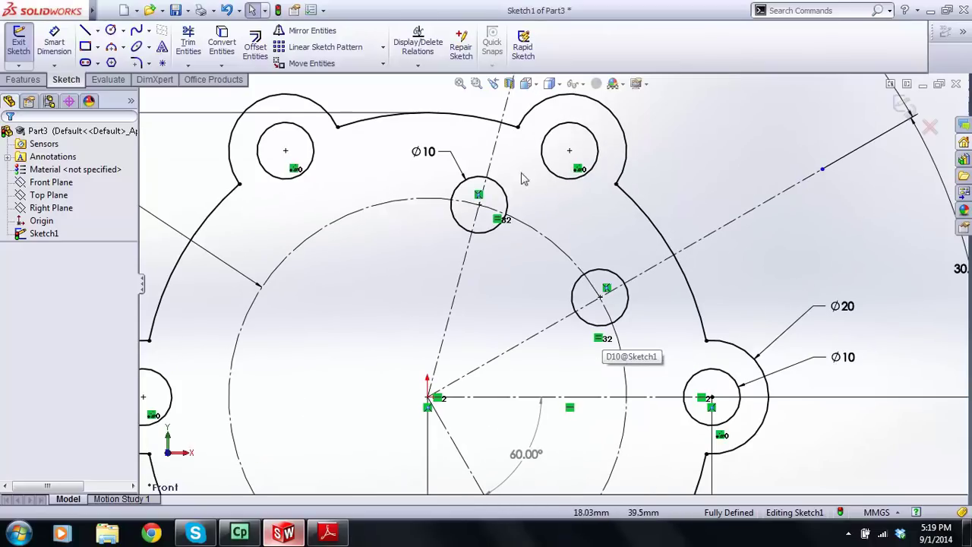
click(111, 30)
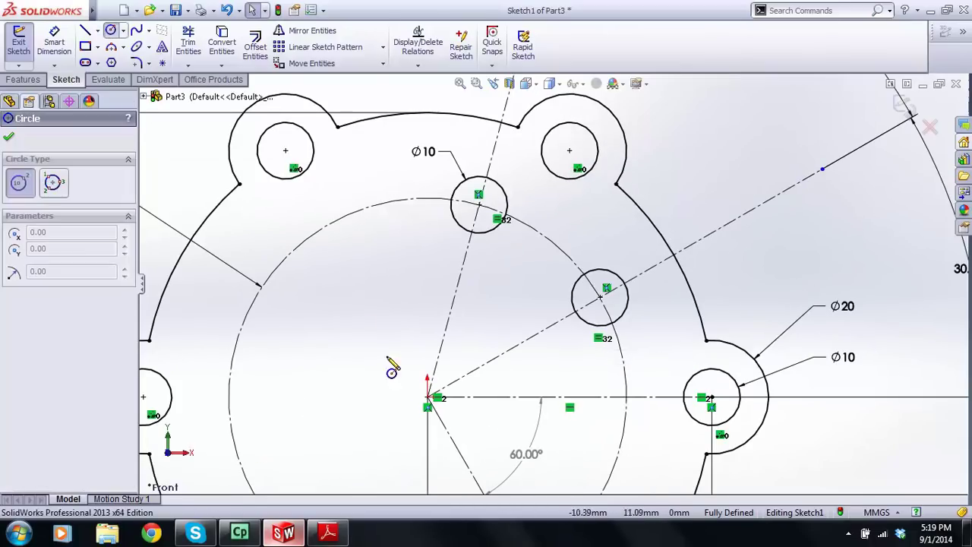
click(429, 398)
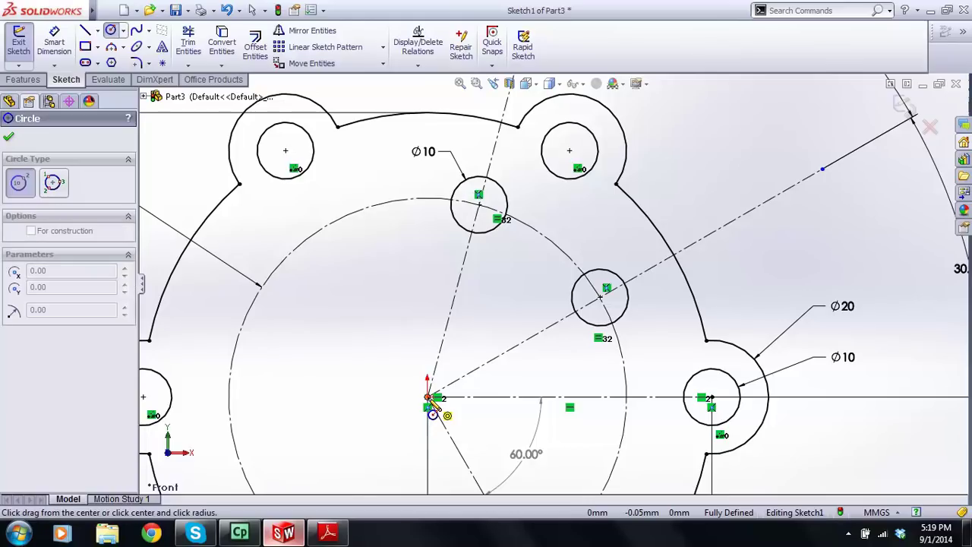
click(473, 242)
key(Escape)
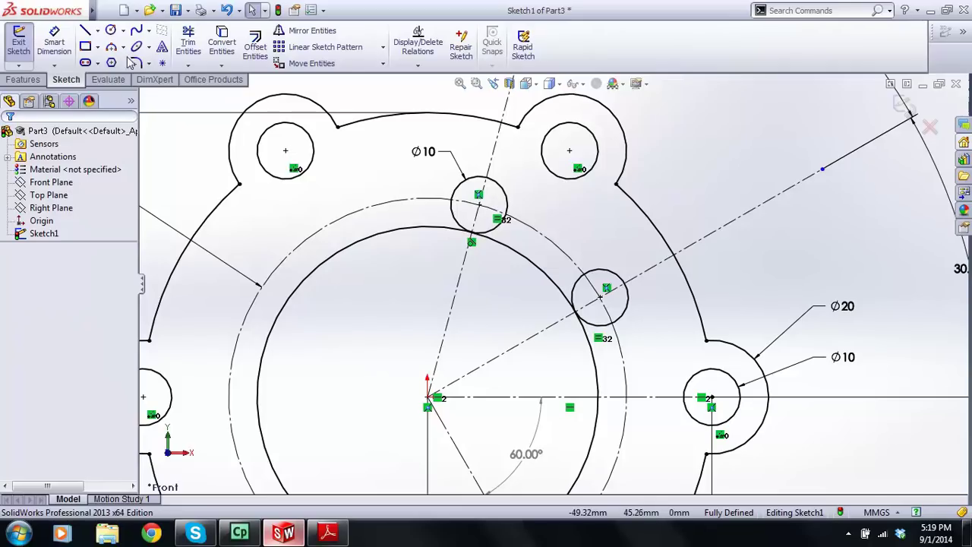
- Sketch a concentric circle of 40 mm radius from the origin, touching the outer side of both slot-end circles
click(111, 30)
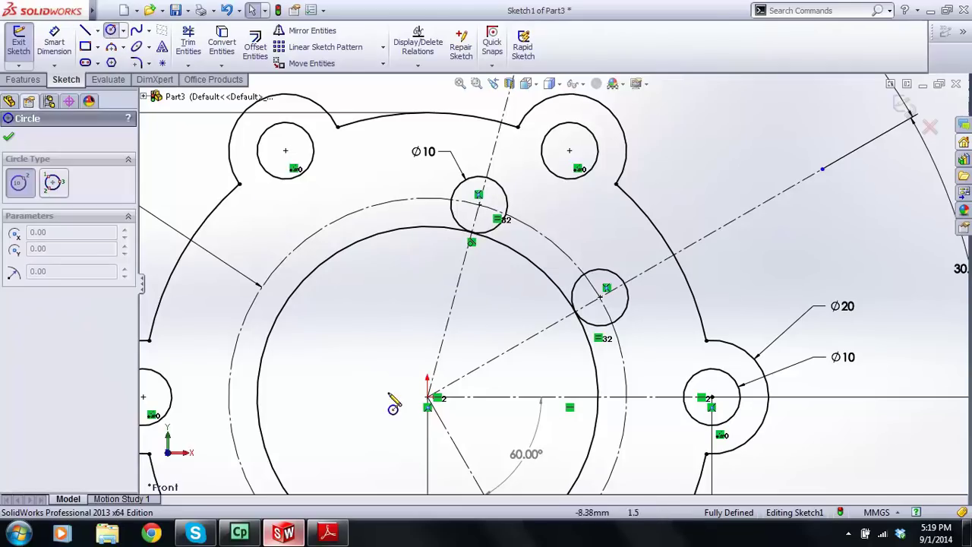
click(428, 397)
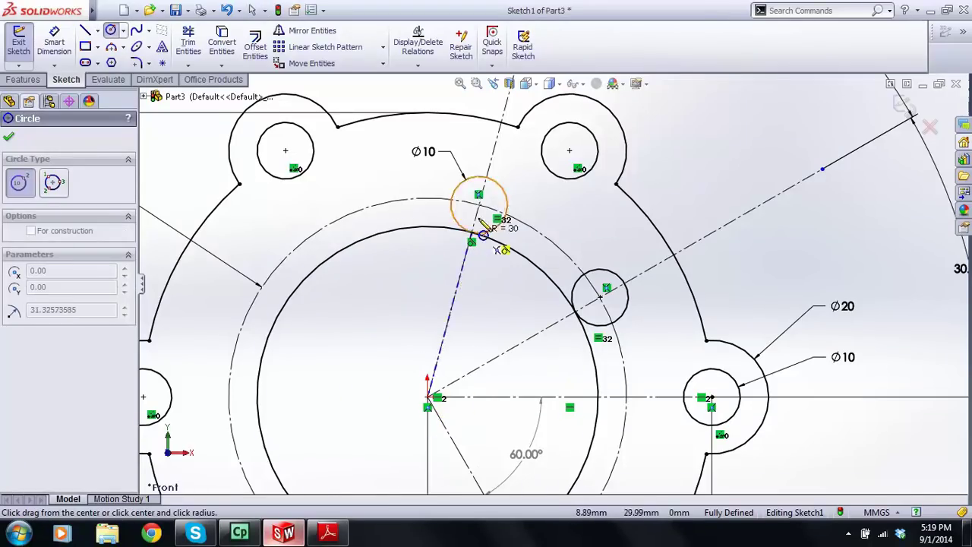
click(492, 188)
key(Escape)
- Trim the 30 mm and 40 mm radius circles on both sides of the slot, keeping the arcs between its end circles
scroll(426, 284, up, 2)
scroll(552, 328, down, 2)
click(188, 42)
drag(403, 237, 402, 220)
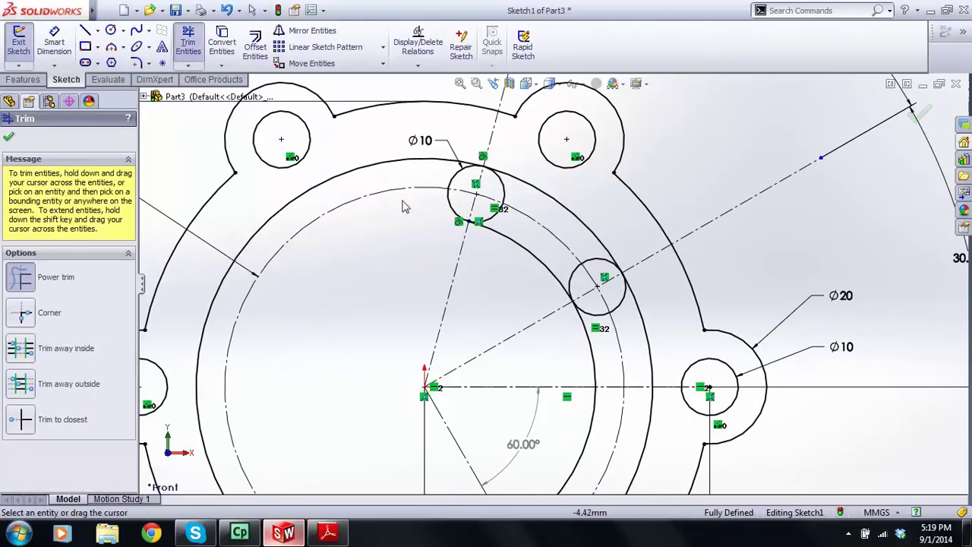
drag(407, 174, 409, 153)
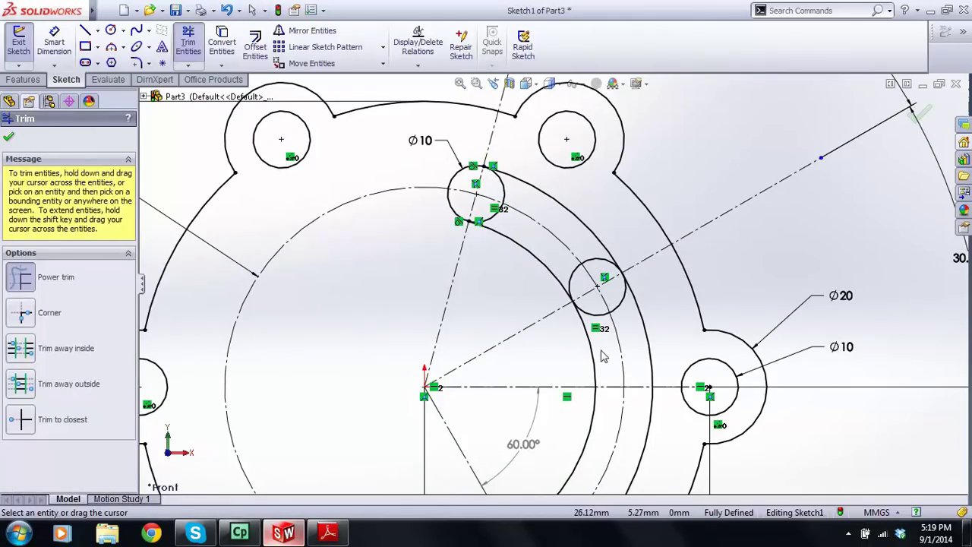
drag(608, 356, 572, 351)
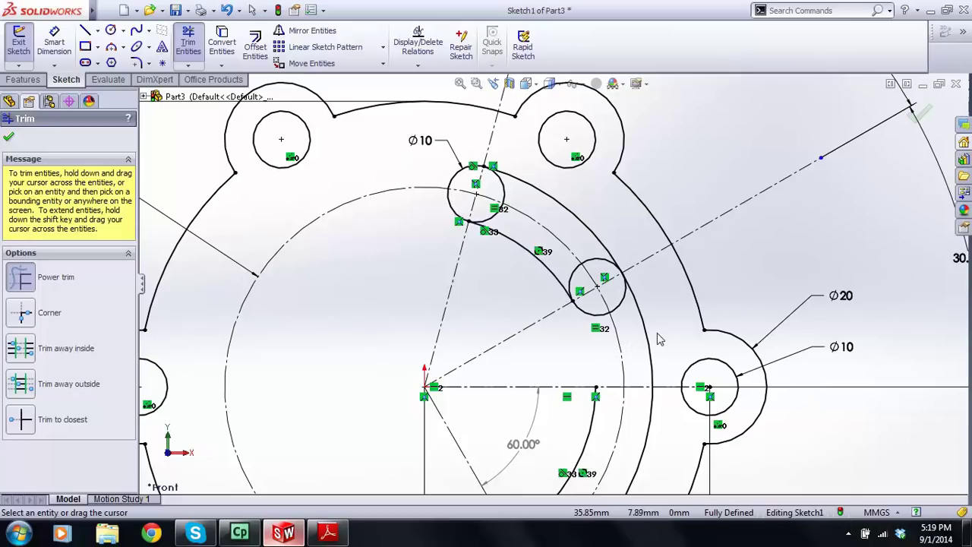
drag(663, 332, 643, 343)
key(Escape)
- Delete the two leftover arcs below the horizontal centerline
scroll(634, 360, up, 2)
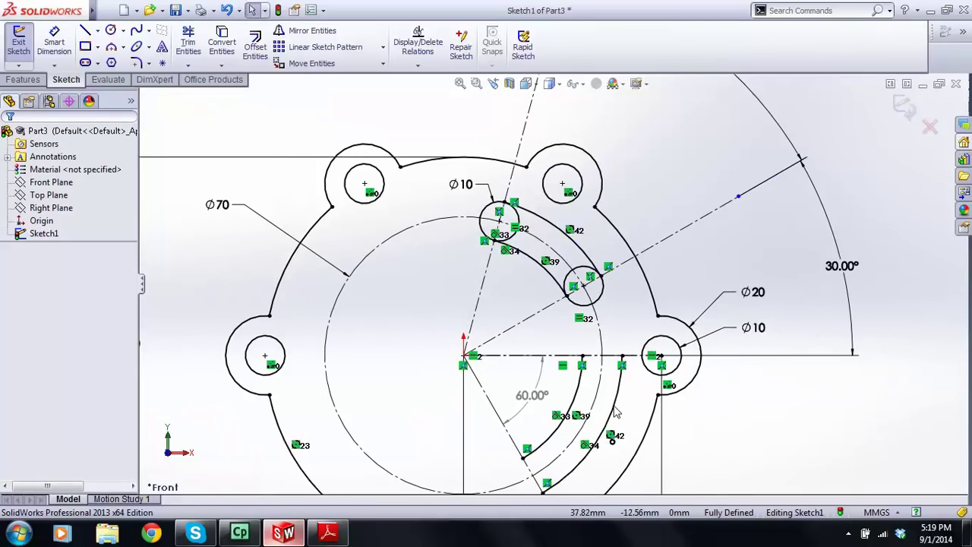
click(614, 406)
key(Delete)
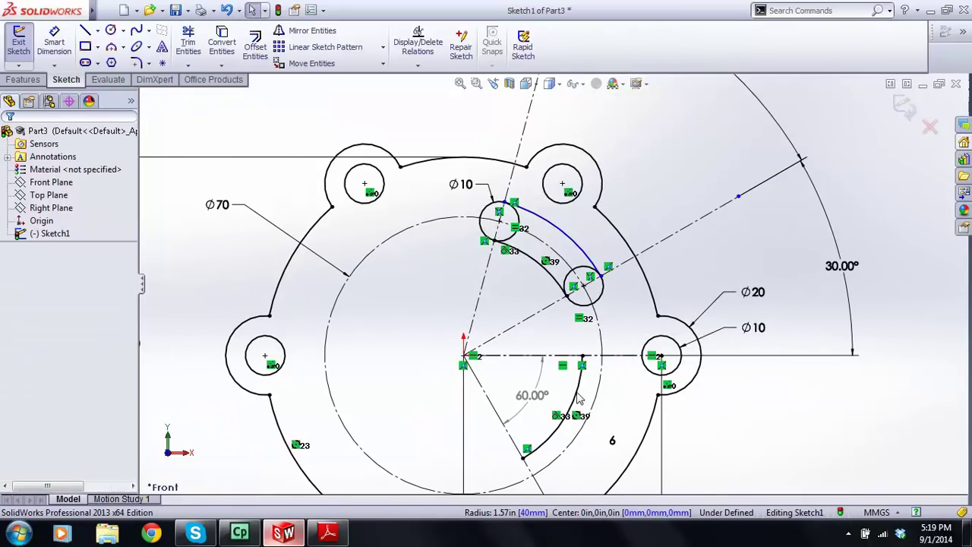
click(579, 382)
key(Delete)
- Trim away the part of the steep-centerline end circle that lies inside the curved slot
scroll(545, 241, down, 3)
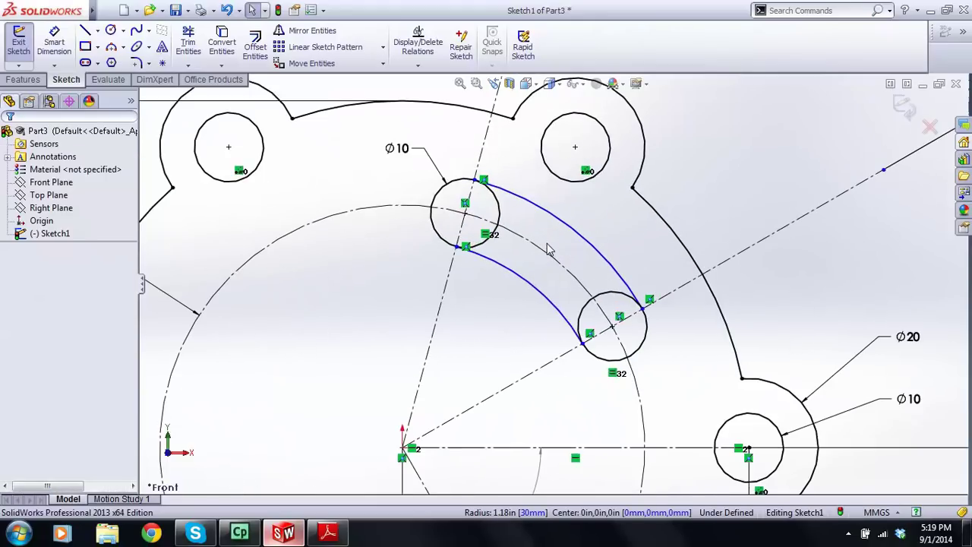
scroll(544, 242, up, 3)
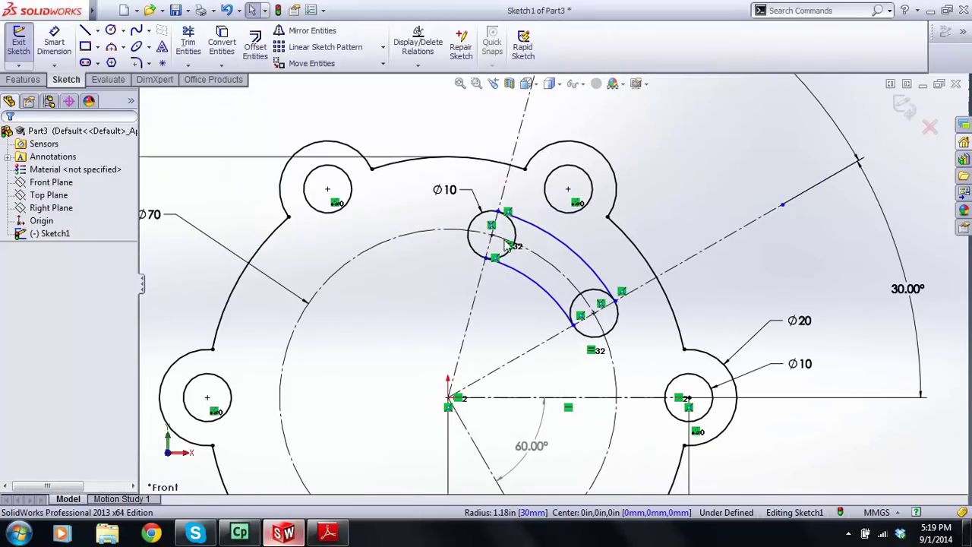
scroll(489, 218, down, 5)
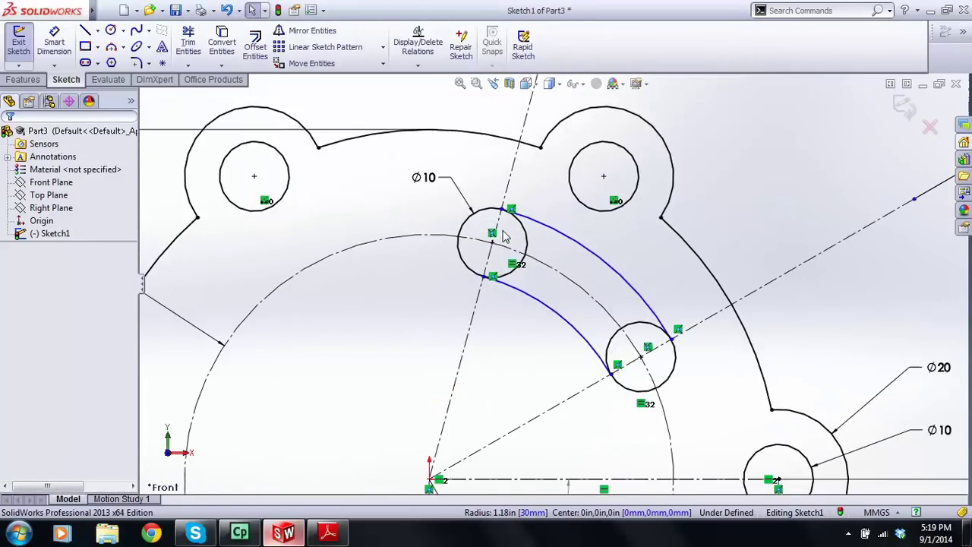
click(196, 46)
drag(551, 268, 575, 360)
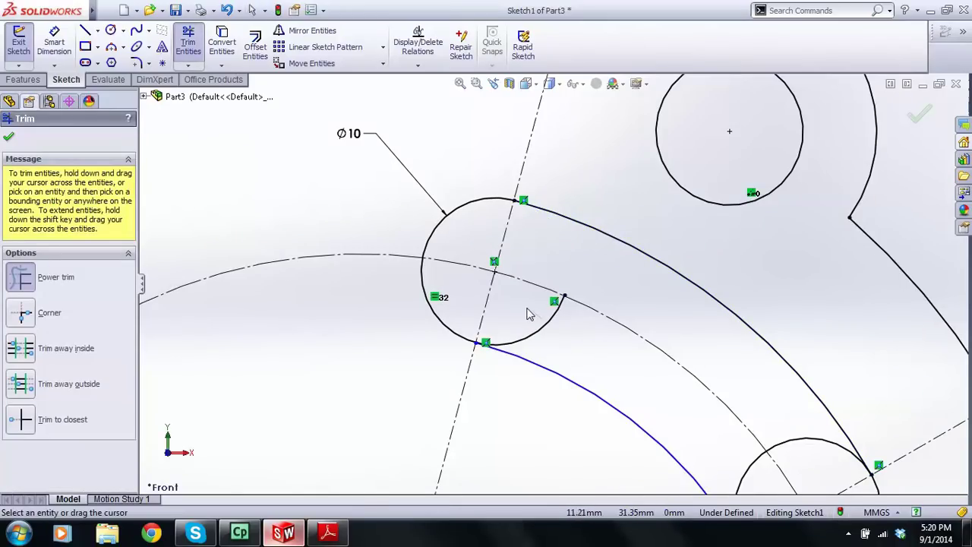
drag(522, 305, 572, 371)
- Trim away the part of the 30° centerline's end circle that lies inside the curved slot
scroll(589, 369, up, 3)
scroll(691, 384, down, 2)
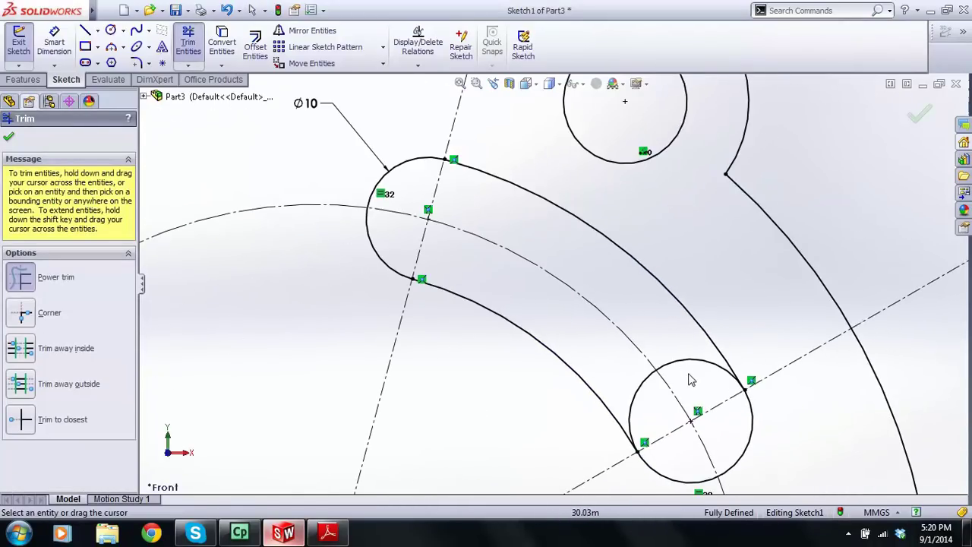
drag(693, 381, 666, 341)
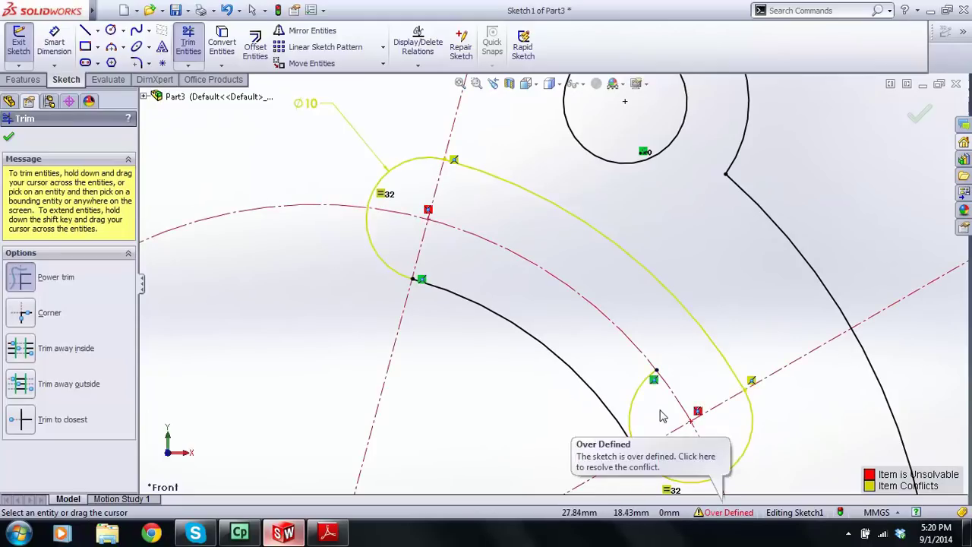
drag(638, 402, 647, 410)
key(Escape)
- Delete the conflicting relation on the centre of the slot's end arc at the 30° centerline
scroll(639, 397, up, 6)
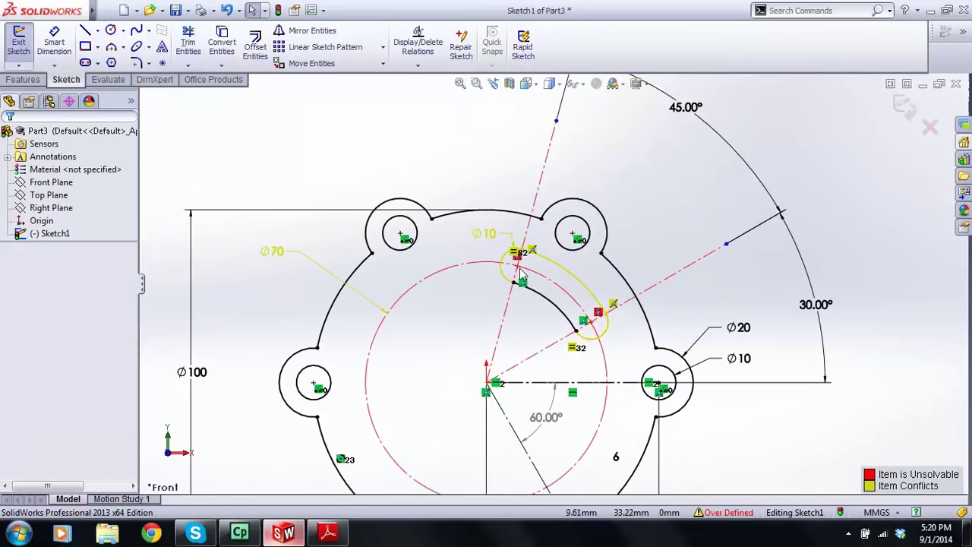
scroll(486, 280, down, 3)
scroll(498, 272, up, 2)
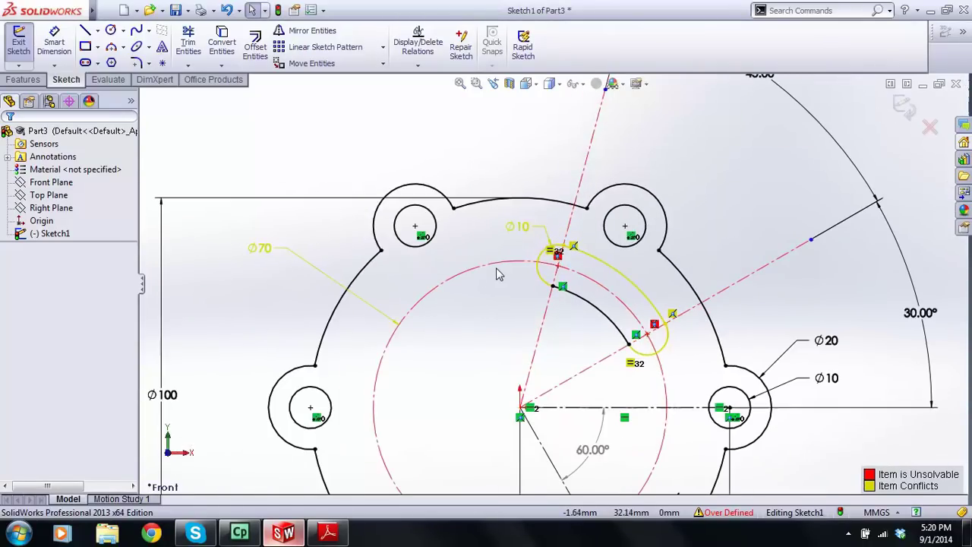
scroll(669, 380, up, 1)
scroll(600, 332, down, 3)
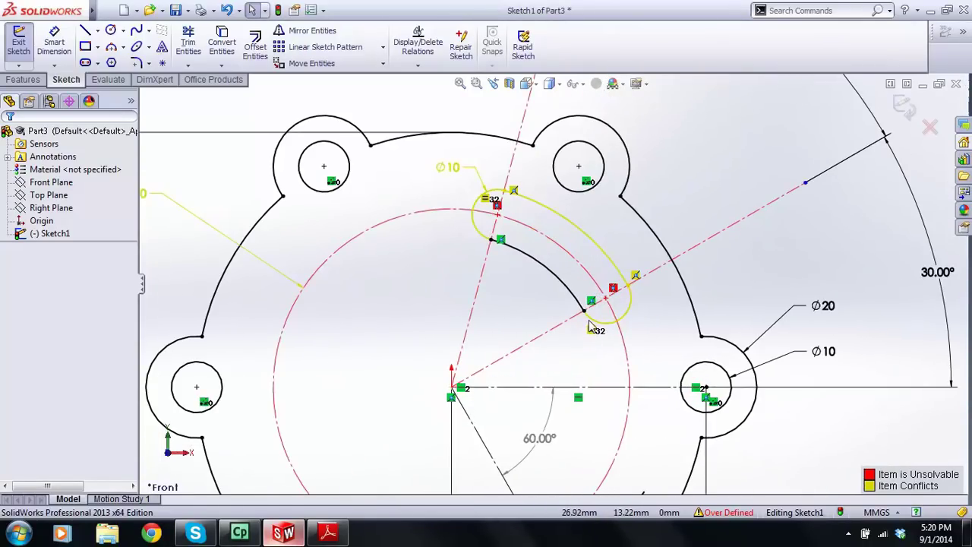
scroll(586, 319, up, 1)
scroll(604, 290, down, 3)
click(594, 295)
key(Delete)
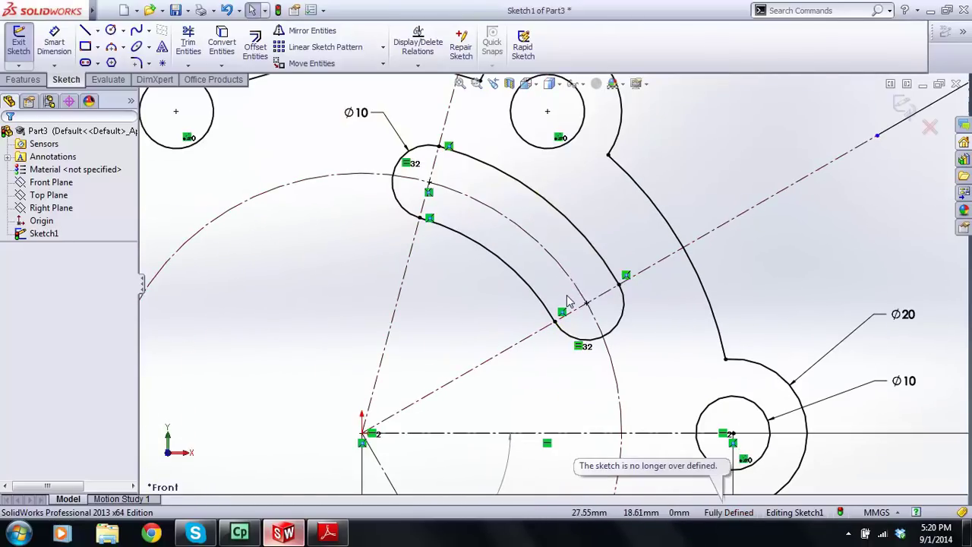
scroll(537, 298, up, 1)
scroll(537, 298, up, 1)
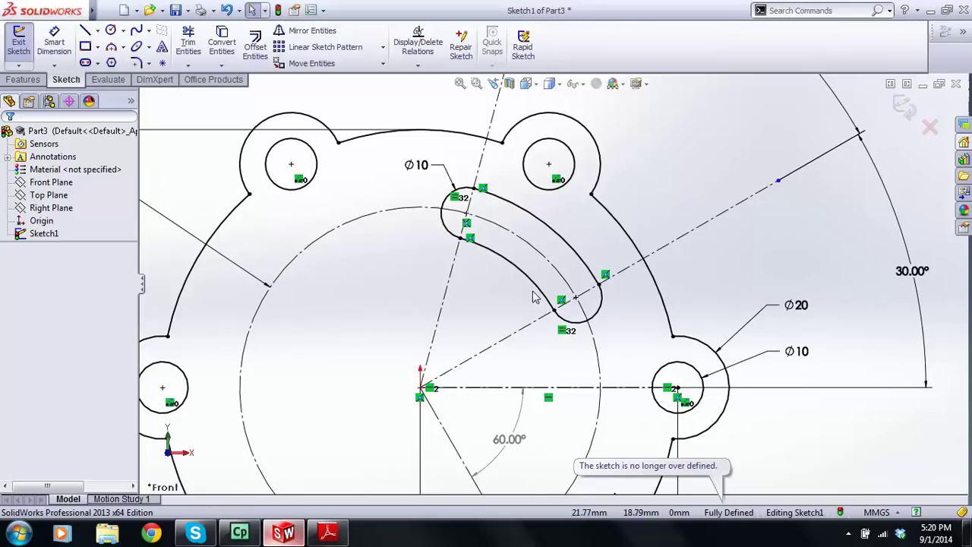
scroll(537, 298, up, 1)
scroll(590, 311, down, 4)
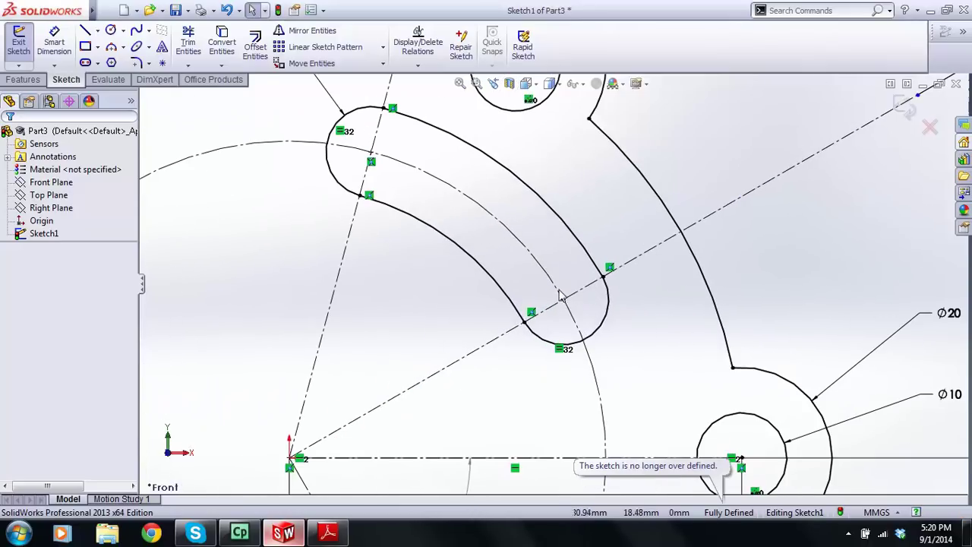
scroll(562, 300, up, 1)
scroll(560, 297, up, 2)
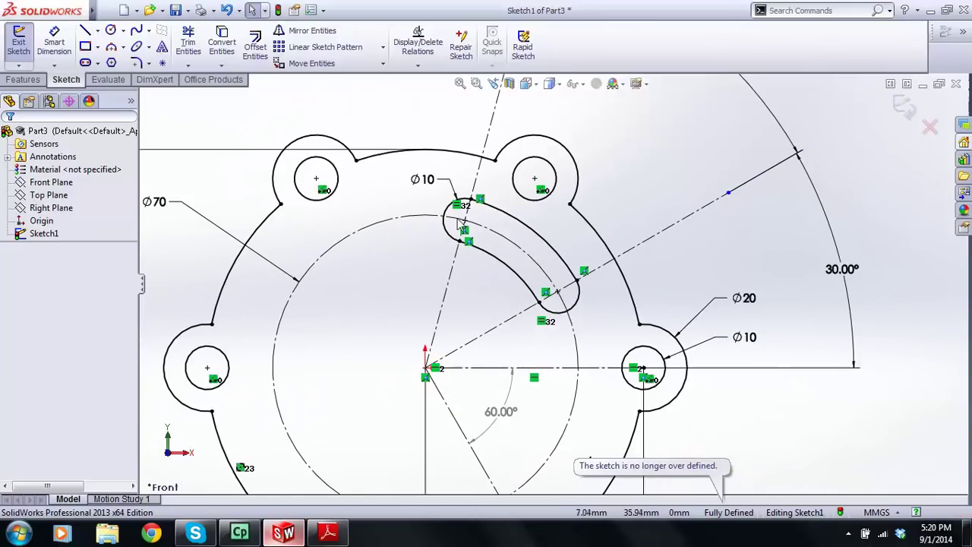
- Test the slot by setting the construction circle's diameter to 65 mm, and return it to 70 mm
scroll(461, 225, up, 1)
scroll(457, 255, up, 1)
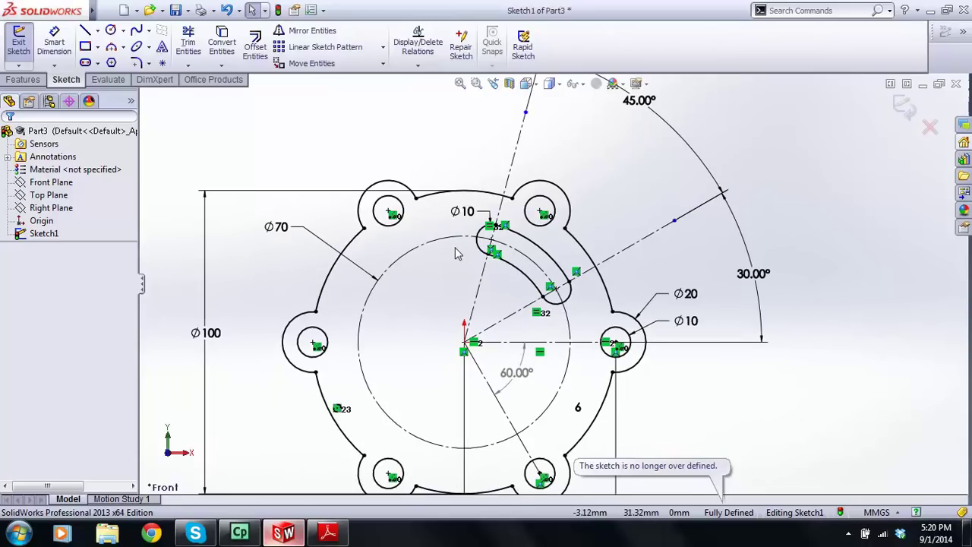
scroll(472, 316, down, 1)
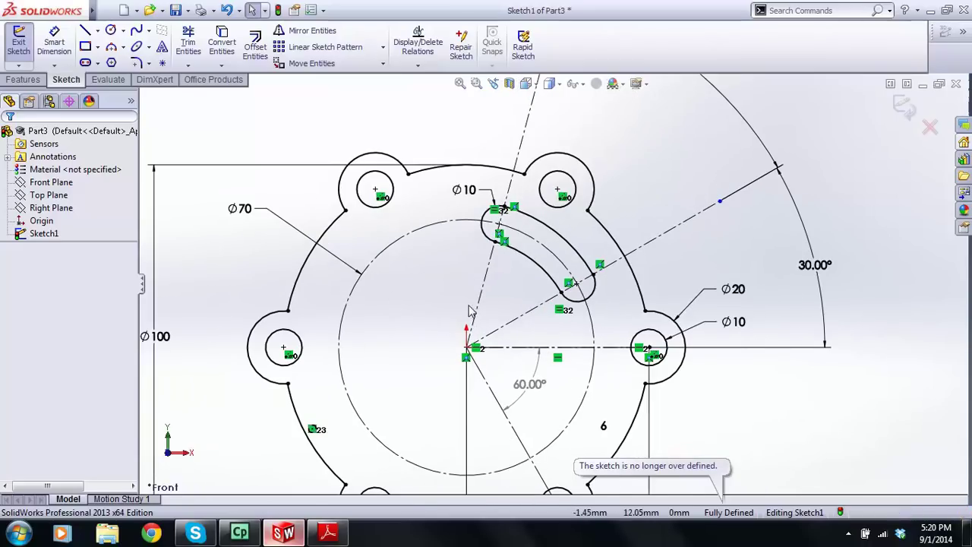
double_click(240, 211)
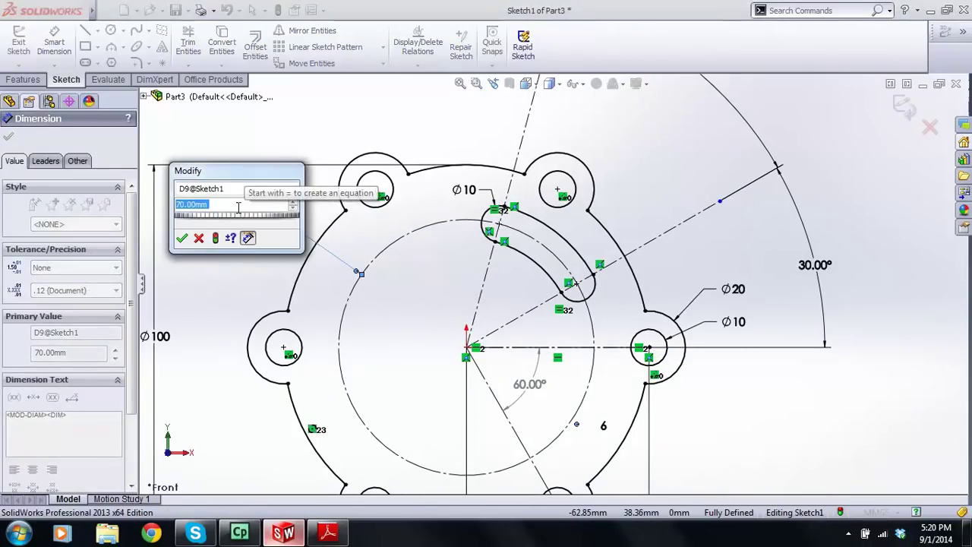
text(65)
key(Return)
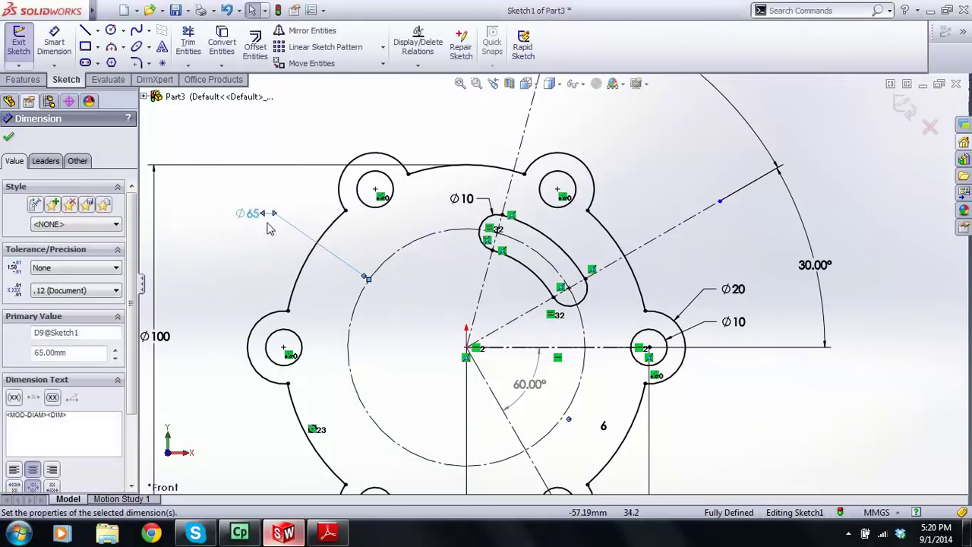
double_click(247, 214)
text(70)
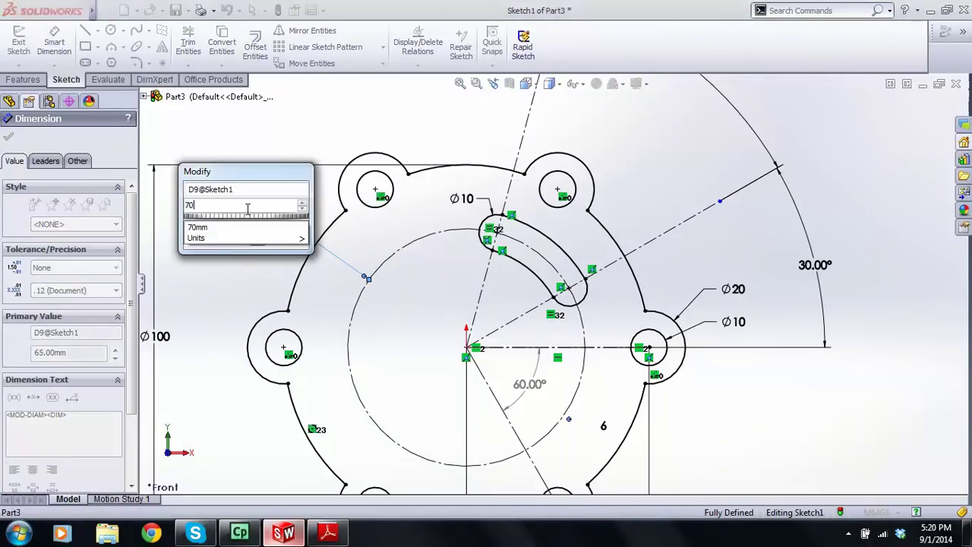
key(Return)
click(284, 215)
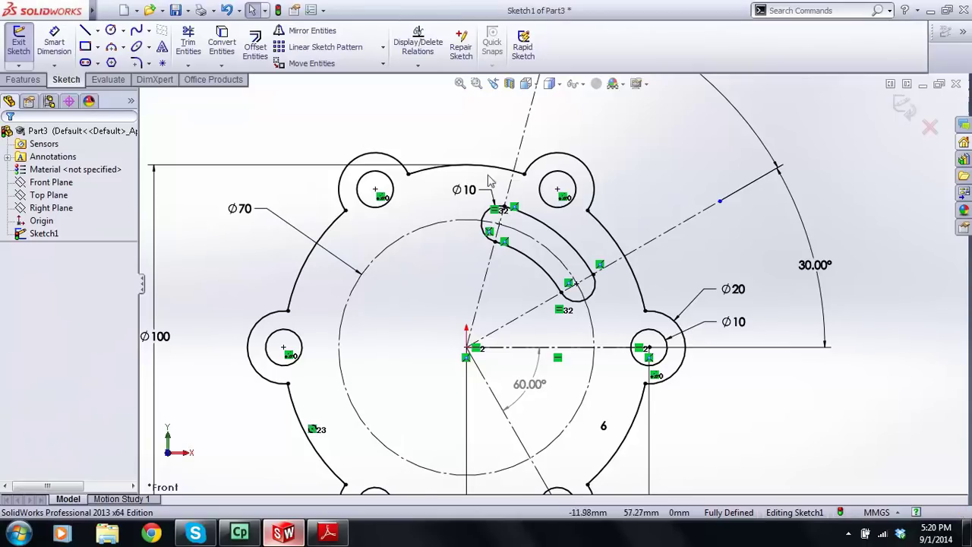
- Examine the curved slot's ends and check the slot arrangement against the Lecture 2 Sketch Examples PDF in Adobe Reader
scroll(553, 284, up, 1)
scroll(499, 338, down, 1)
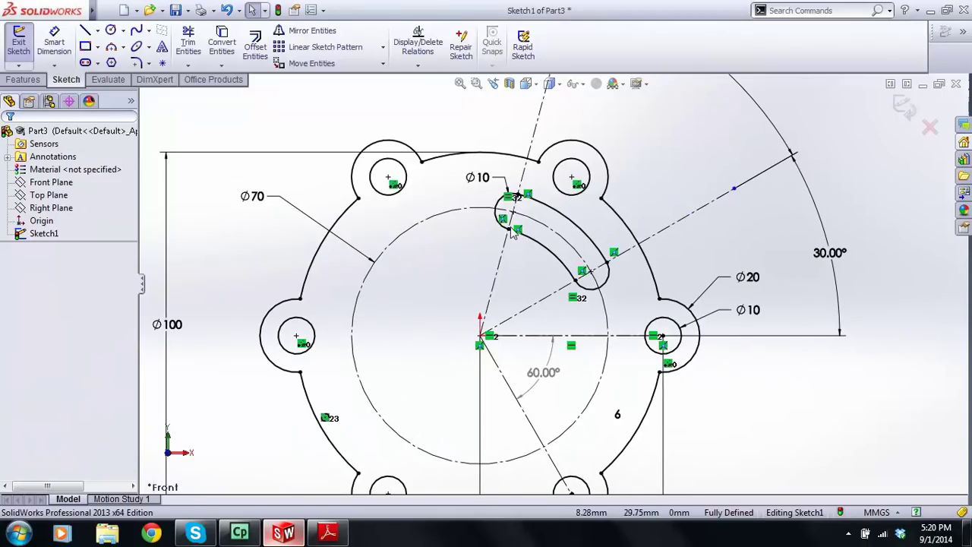
scroll(541, 222, up, 1)
scroll(541, 268, down, 5)
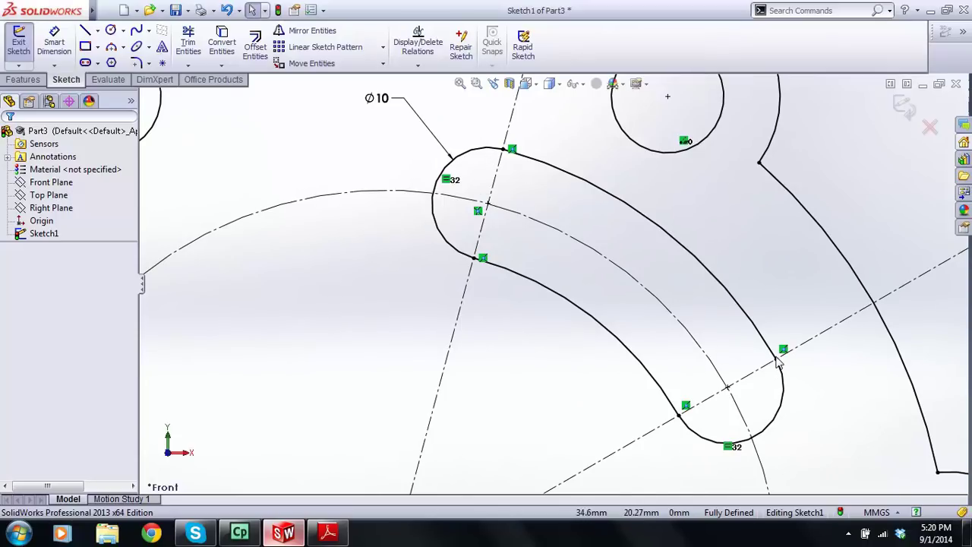
scroll(453, 253, up, 6)
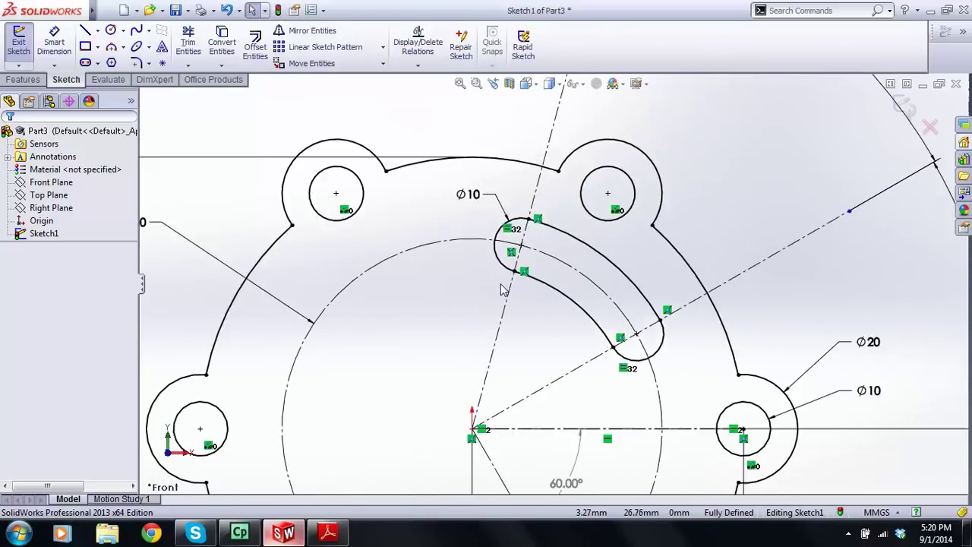
scroll(551, 235, down, 1)
scroll(550, 235, down, 1)
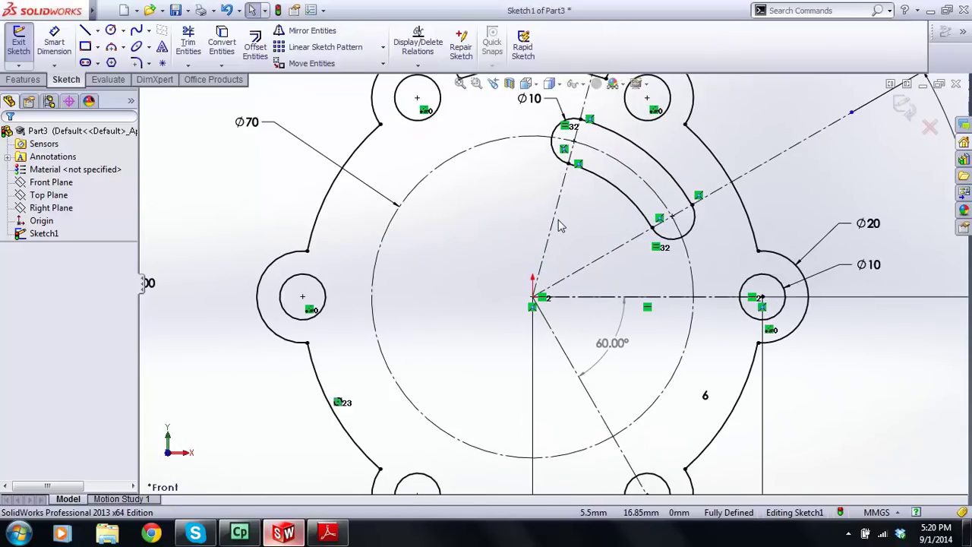
click(332, 539)
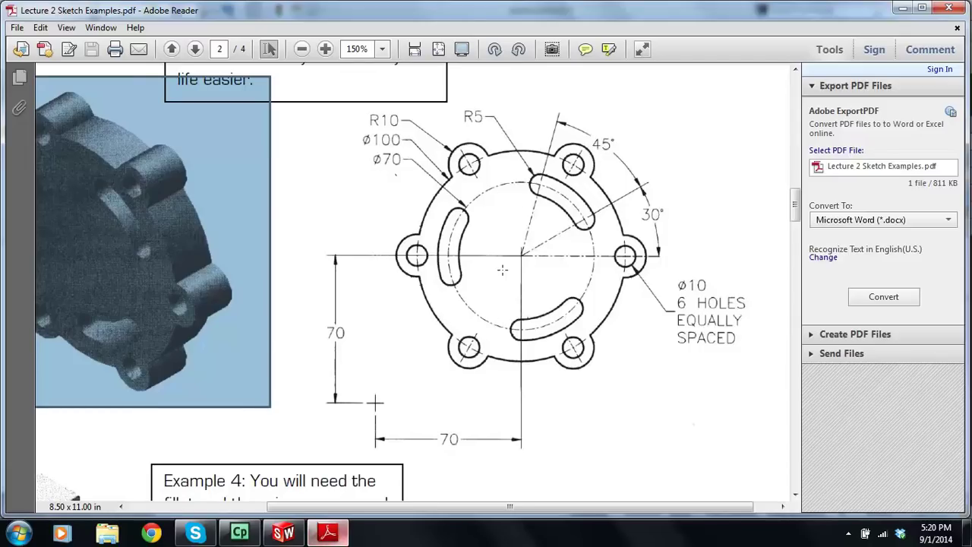
click(284, 534)
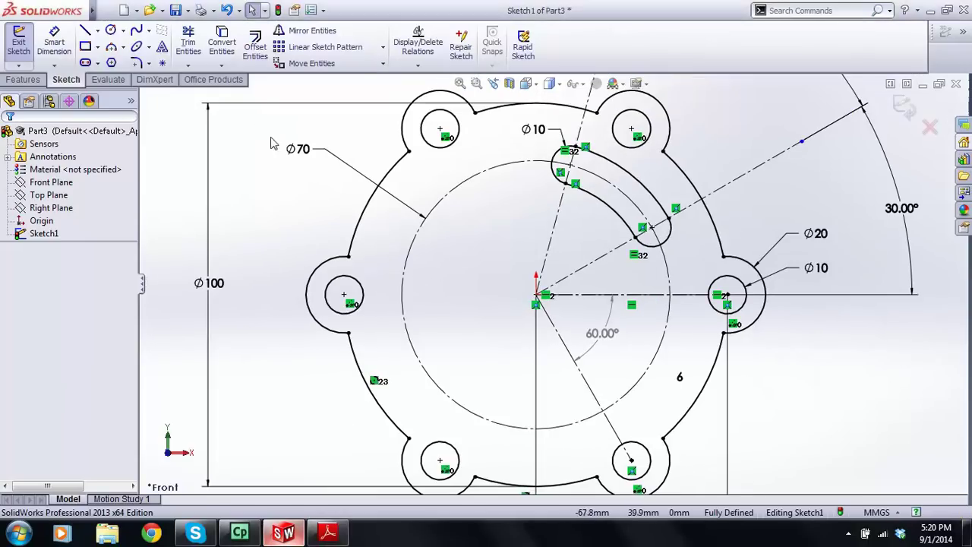
- Create a circular sketch pattern of the curved slot's four arcs about the origin with 3 equally spaced instances over 360°
click(383, 47)
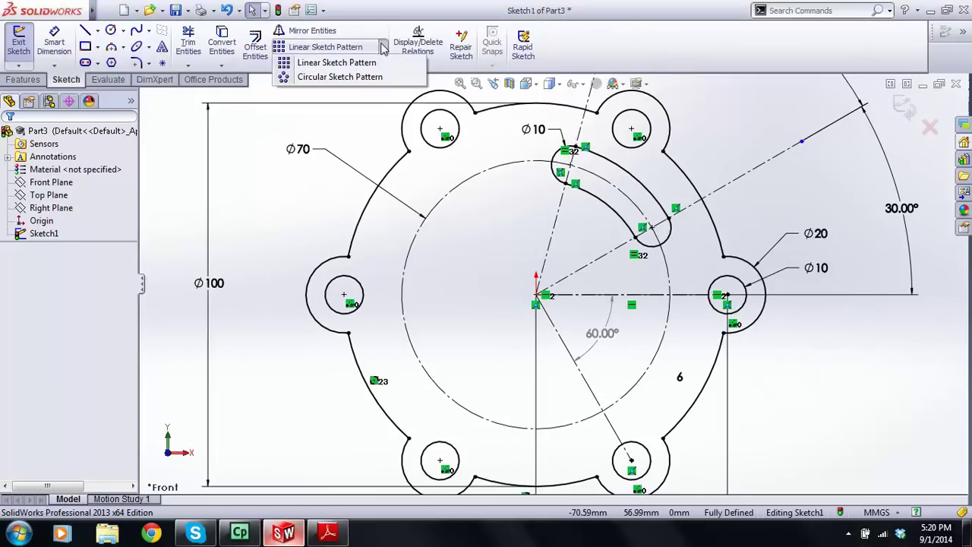
click(362, 77)
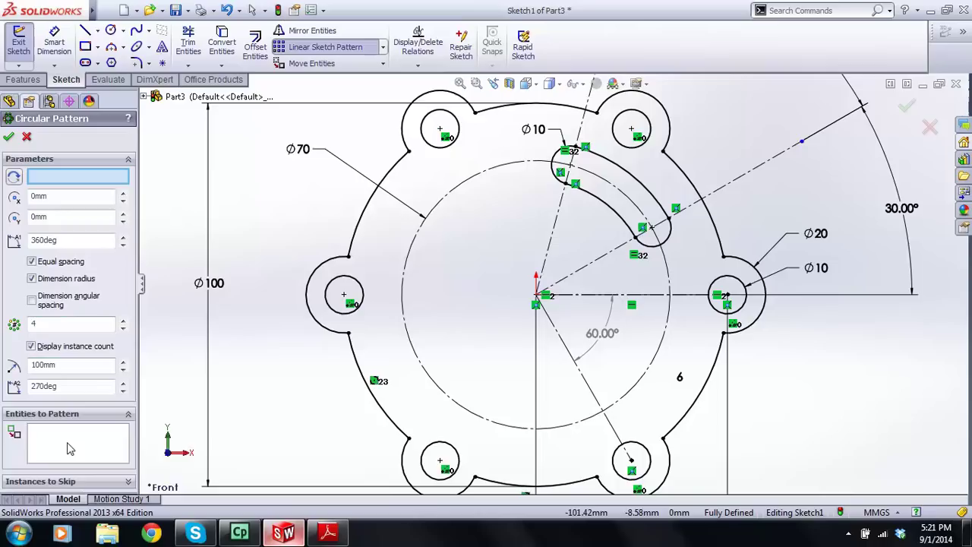
click(67, 449)
click(655, 249)
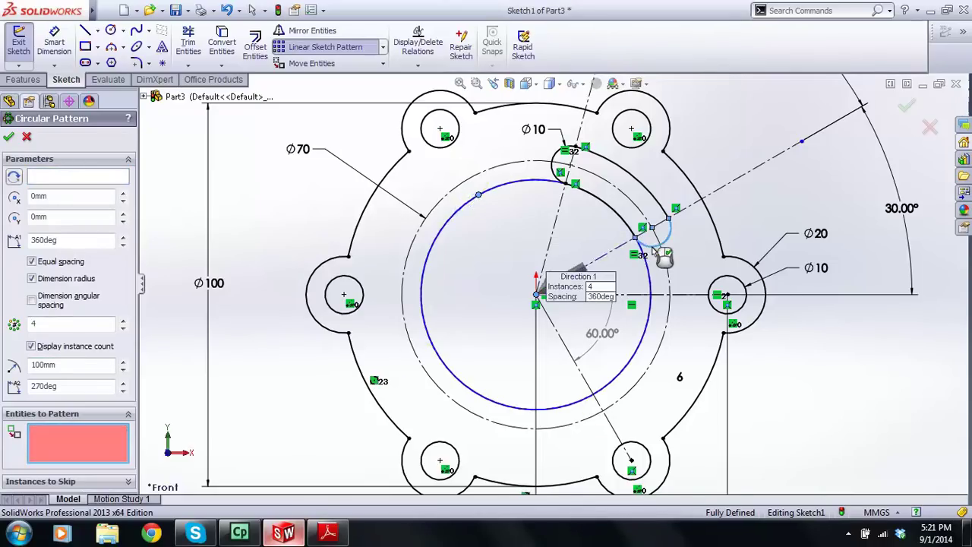
scroll(566, 166, down, 1)
click(558, 174)
click(609, 220)
click(625, 182)
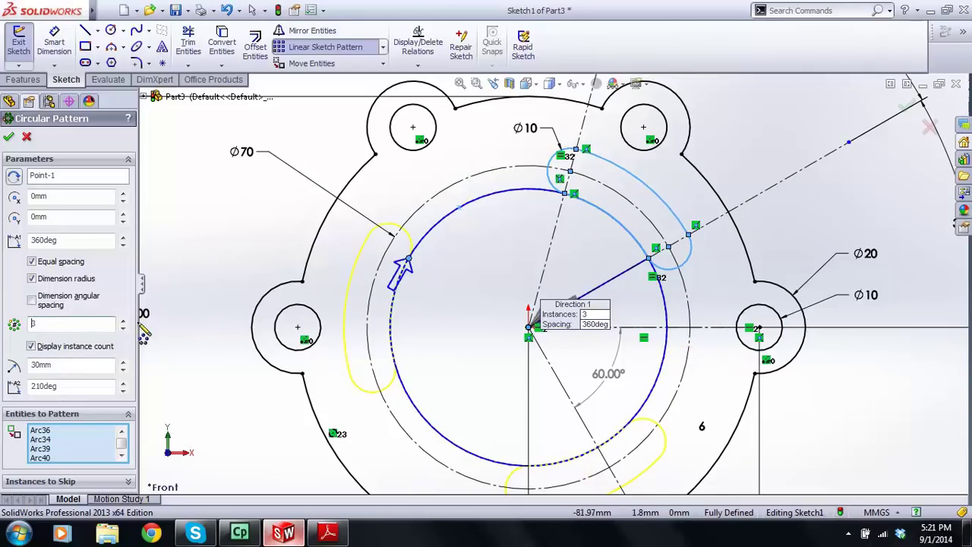
click(10, 138)
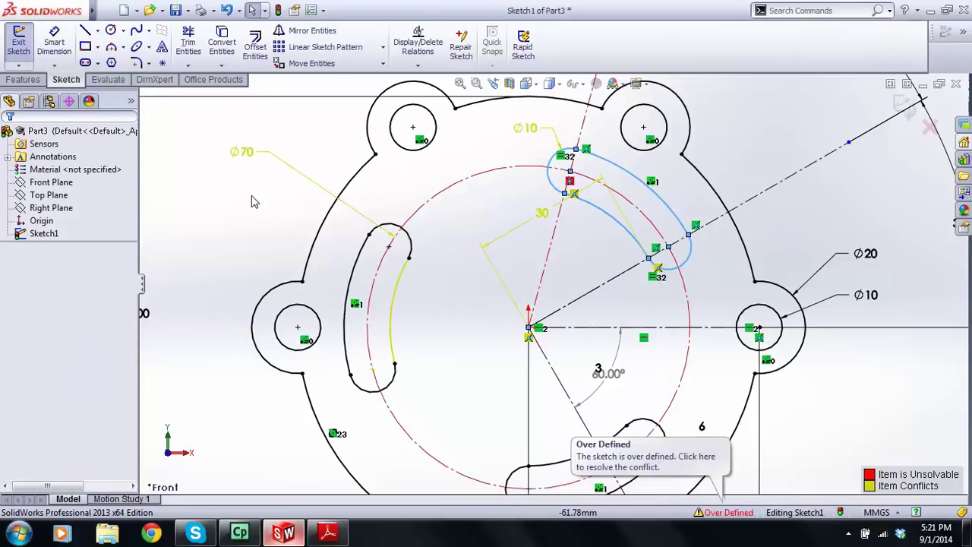
- Delete the conflicting relation on the centre of the slot's end arc at the steep centerline
key(f)
scroll(544, 334, down, 2)
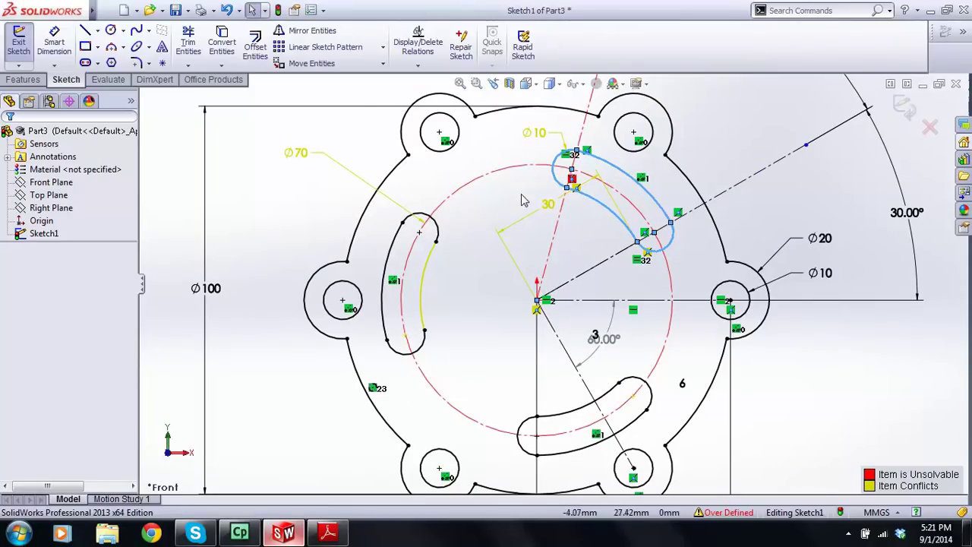
scroll(538, 180, down, 1)
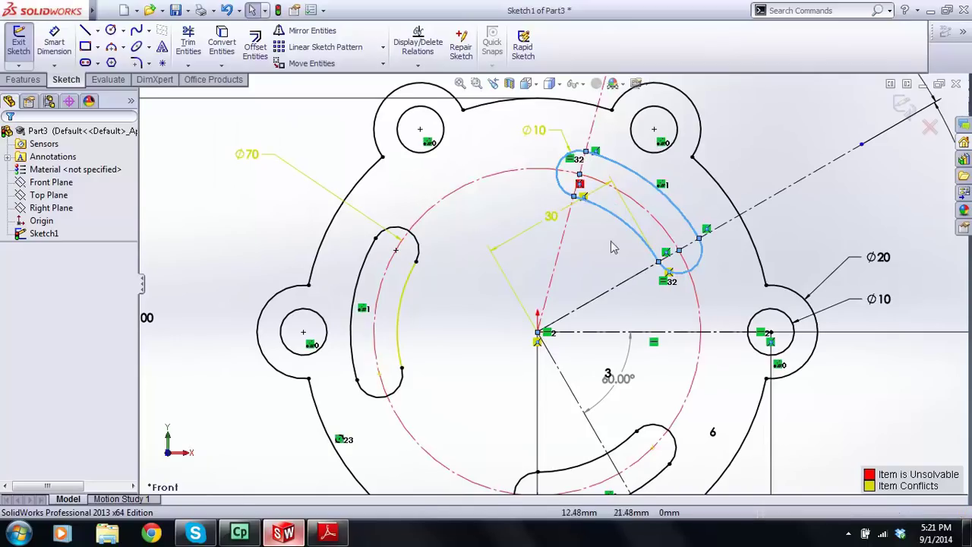
scroll(612, 202, down, 2)
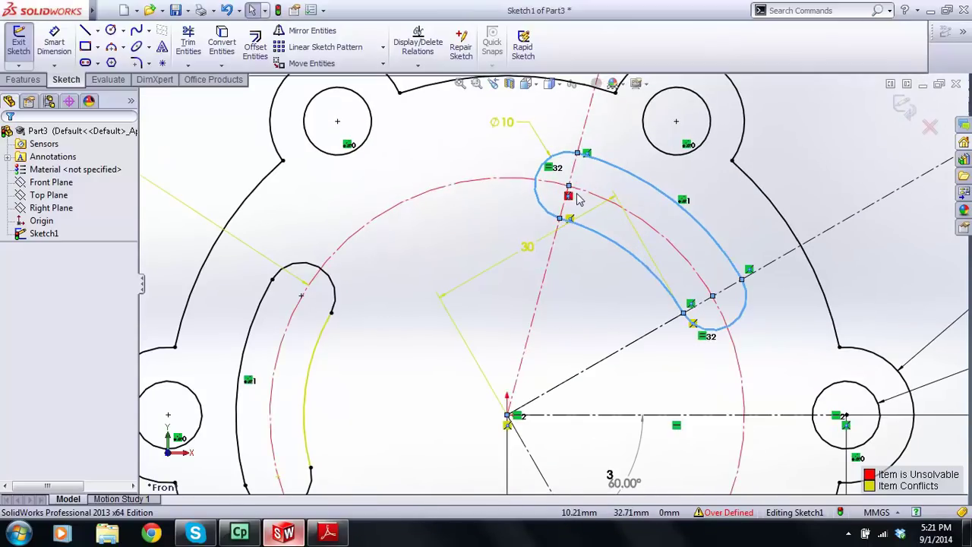
scroll(577, 199, up, 2)
click(566, 213)
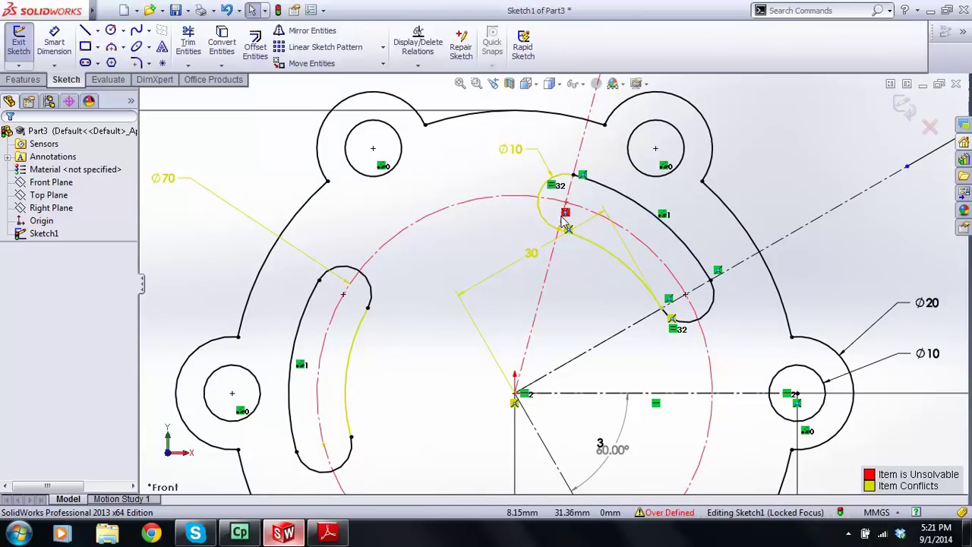
click(565, 212)
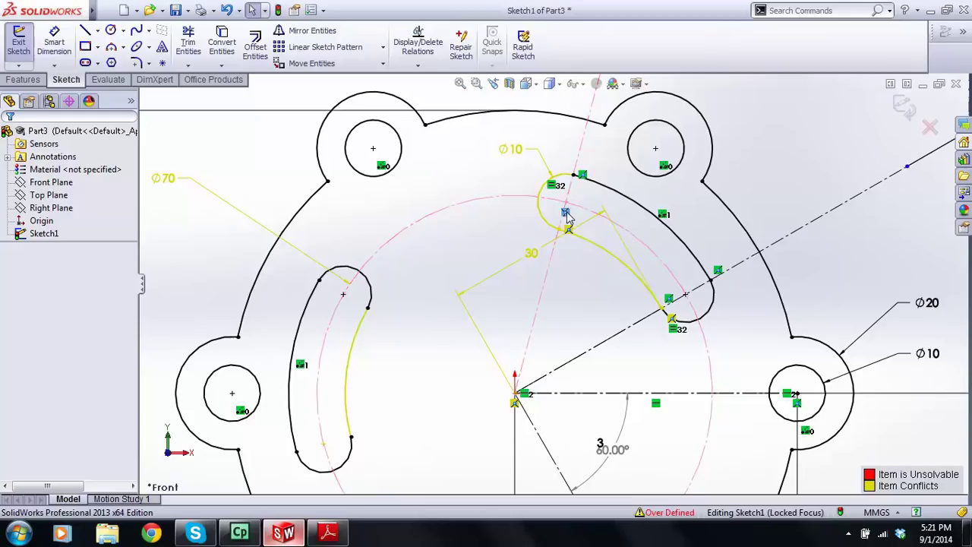
key(Delete)
scroll(503, 240, up, 3)
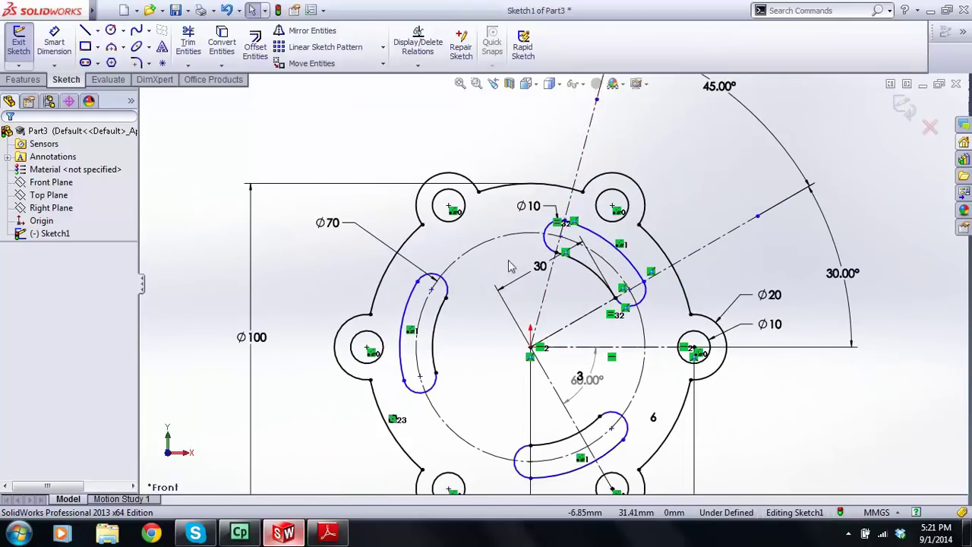
- Try to reattach the slot's end-arc centre where the steep centerline crosses the 70 mm construction circle
scroll(521, 266, down, 2)
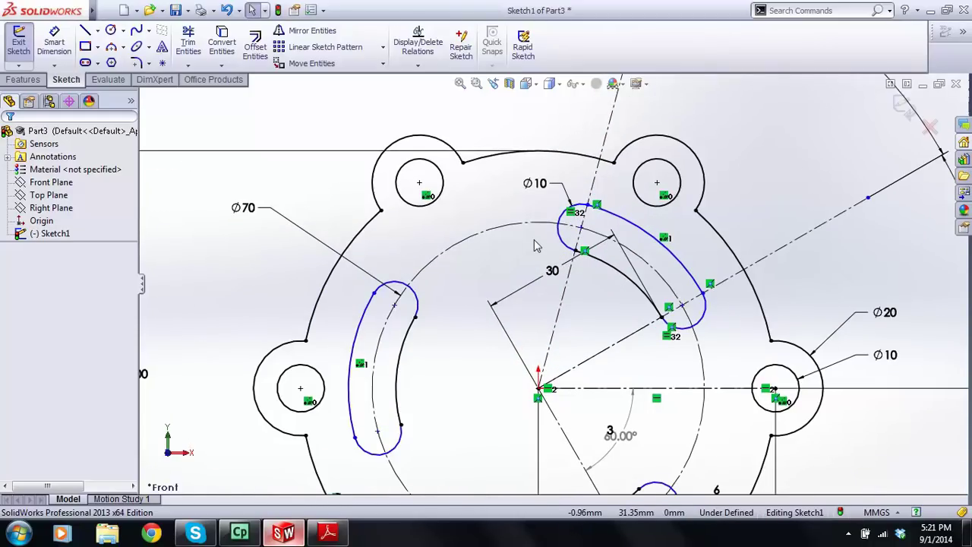
scroll(534, 245, up, 1)
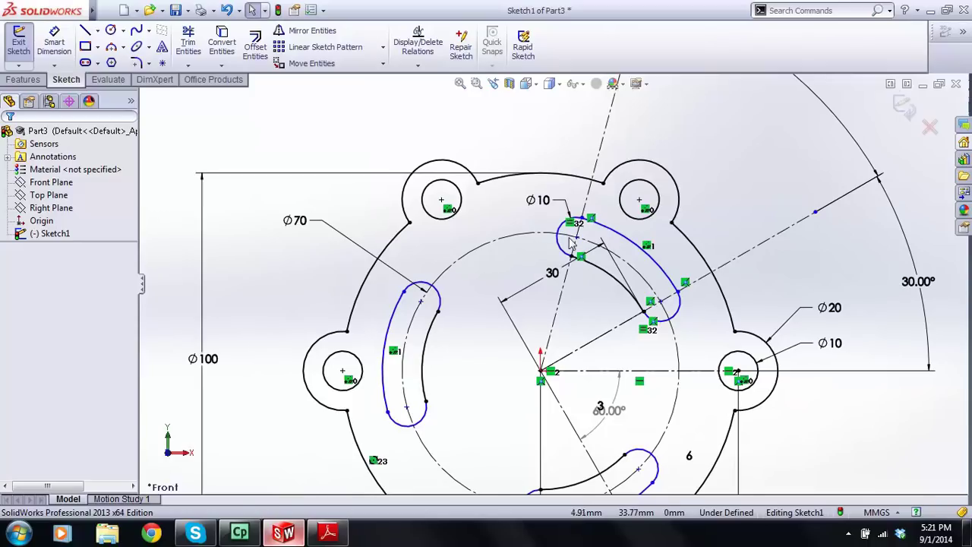
scroll(559, 244, down, 4)
mouse_move(562, 259)
mouse_down()
mouse_move(560, 247)
mouse_move(568, 261)
mouse_move(540, 252)
mouse_move(571, 257)
mouse_move(562, 256)
mouse_up()
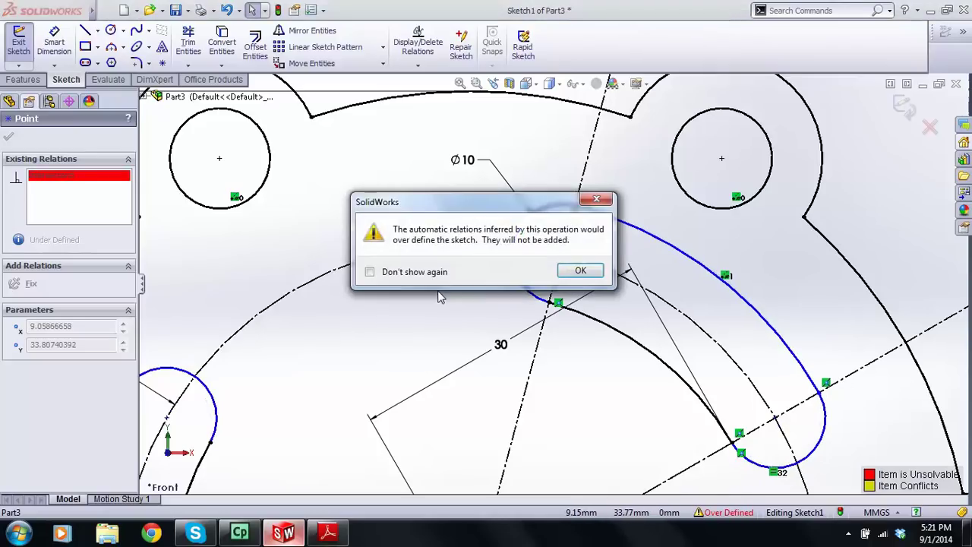
click(570, 269)
scroll(520, 332, up, 5)
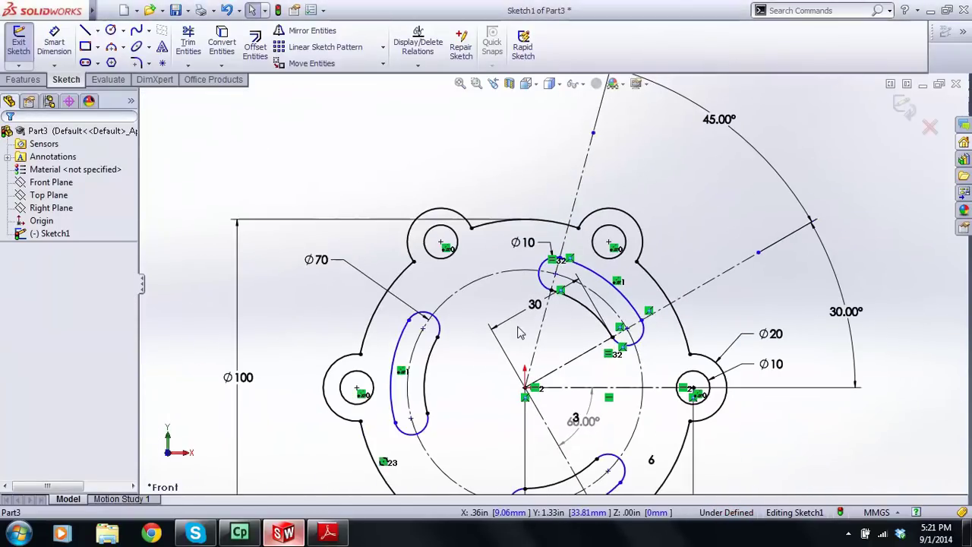
click(554, 275)
scroll(571, 264, down, 2)
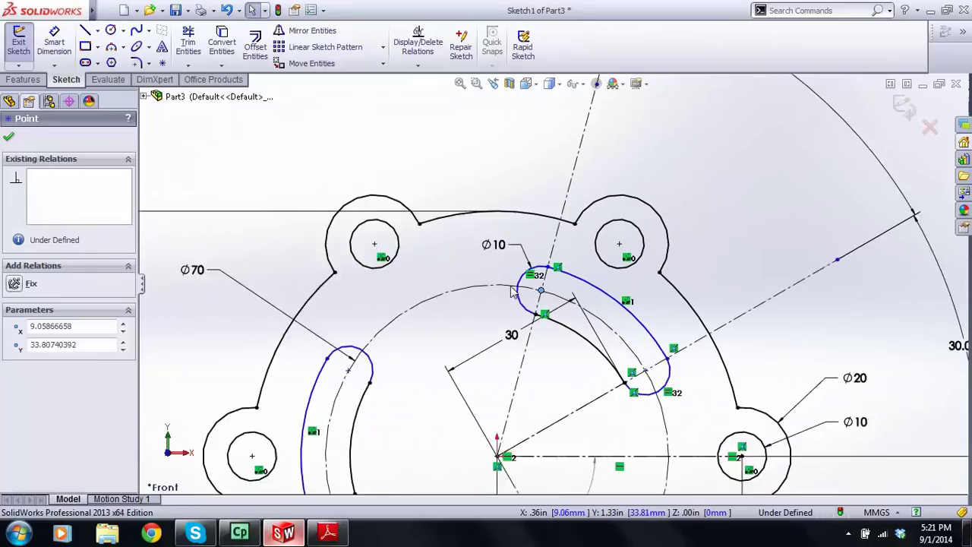
scroll(514, 291, up, 2)
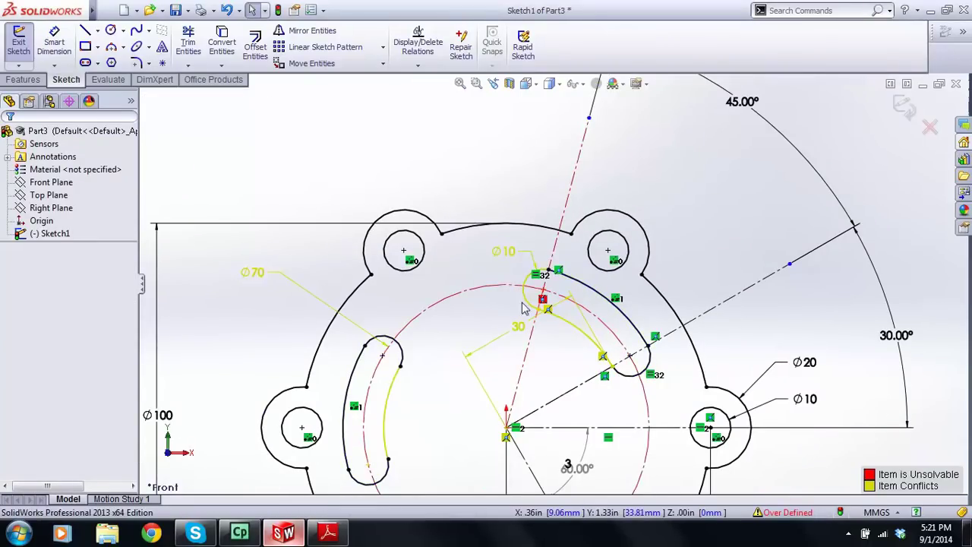
- Try removing the 30 mm dimension from the slot pattern and undo the deletion
click(519, 325)
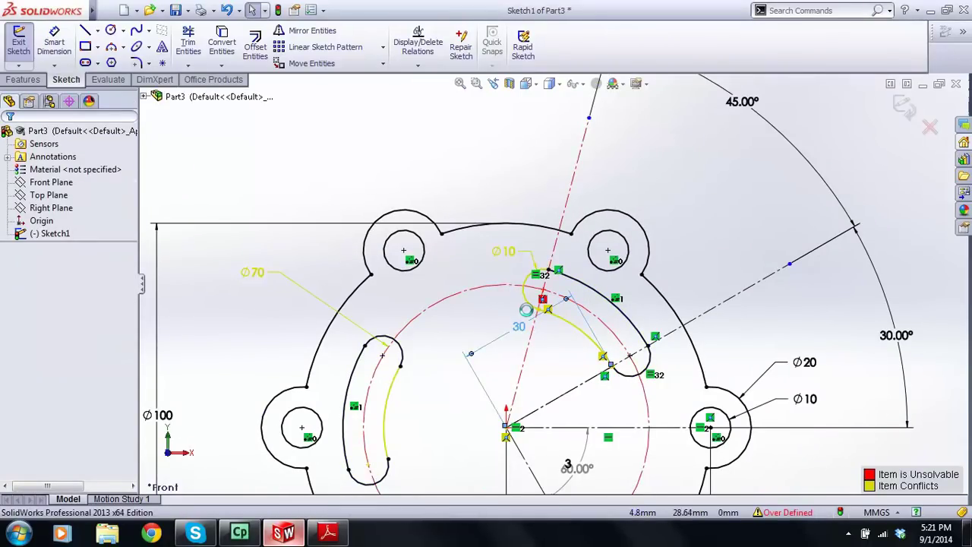
key(Delete)
scroll(517, 334, up, 2)
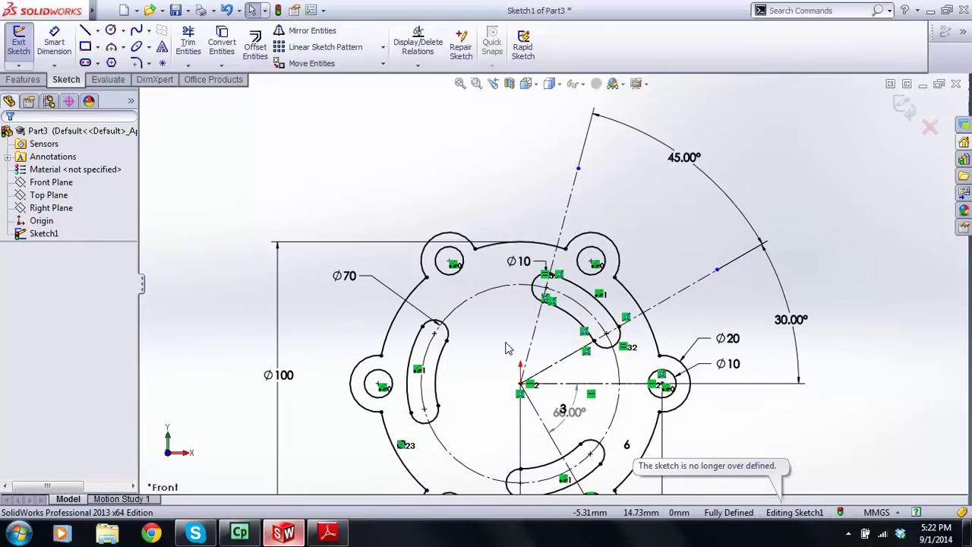
key(ctrl+z)
- Delete the conflicting 30 mm radius dimension of the circular slot pattern
scroll(530, 293, down, 4)
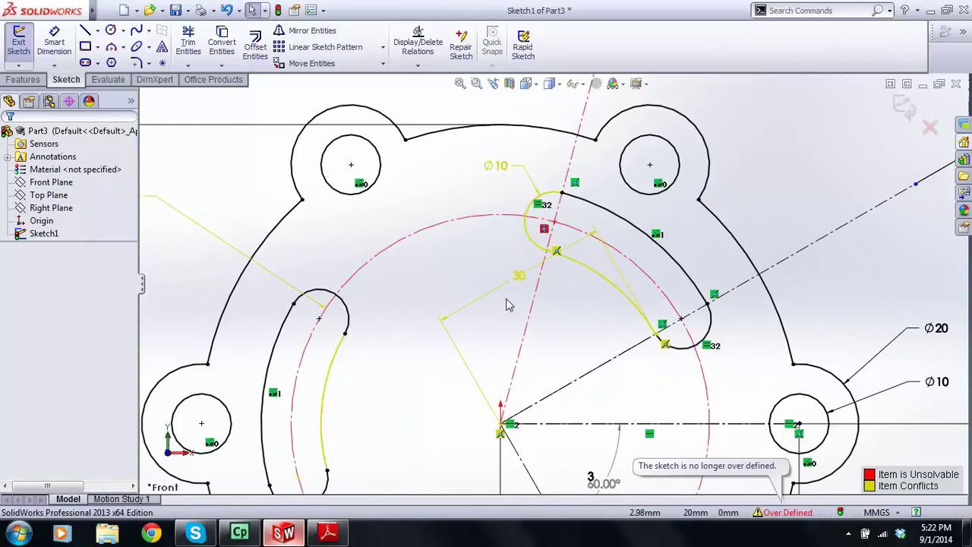
scroll(538, 255, up, 3)
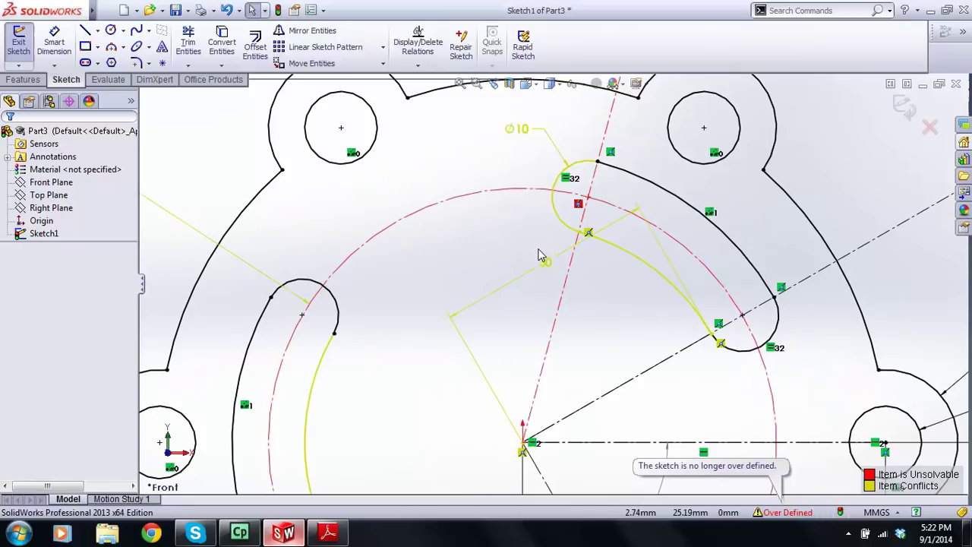
click(547, 268)
key(Delete)
- Move the slot pattern's instance-count label clear of the 60° dimension
scroll(551, 256, up, 1)
scroll(552, 266, up, 2)
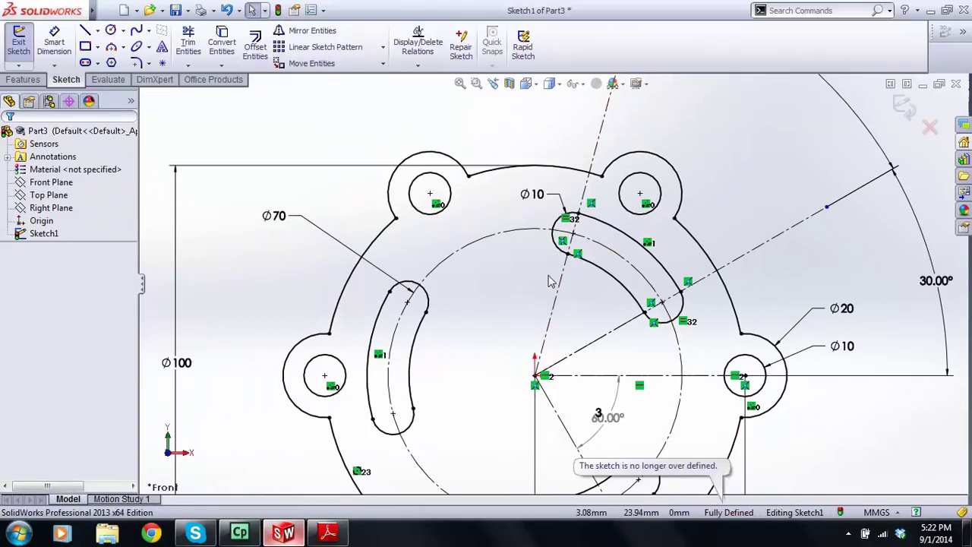
scroll(585, 360, down, 2)
drag(590, 349, 623, 364)
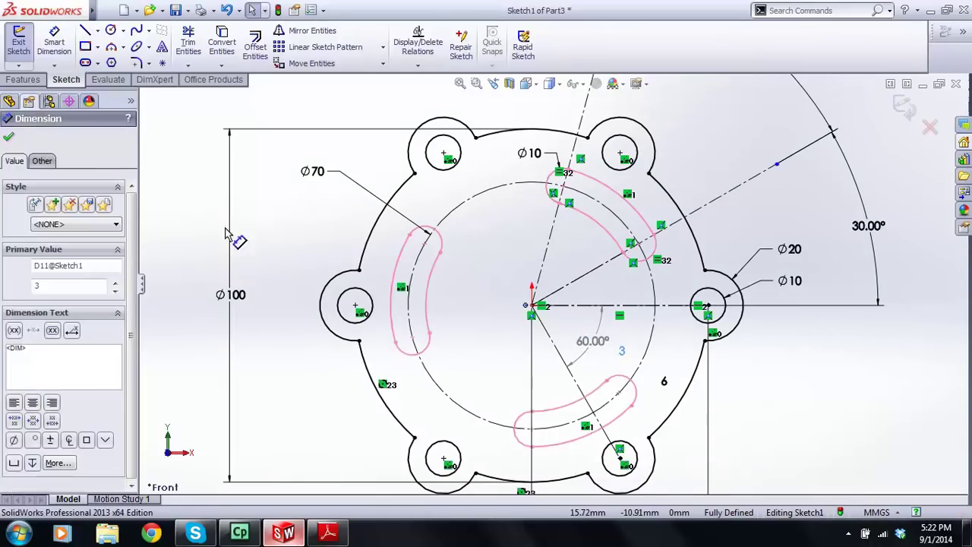
- Move the 100 mm diameter dimension closer to the flange outline
click(370, 275)
scroll(552, 285, up, 1)
scroll(615, 309, down, 1)
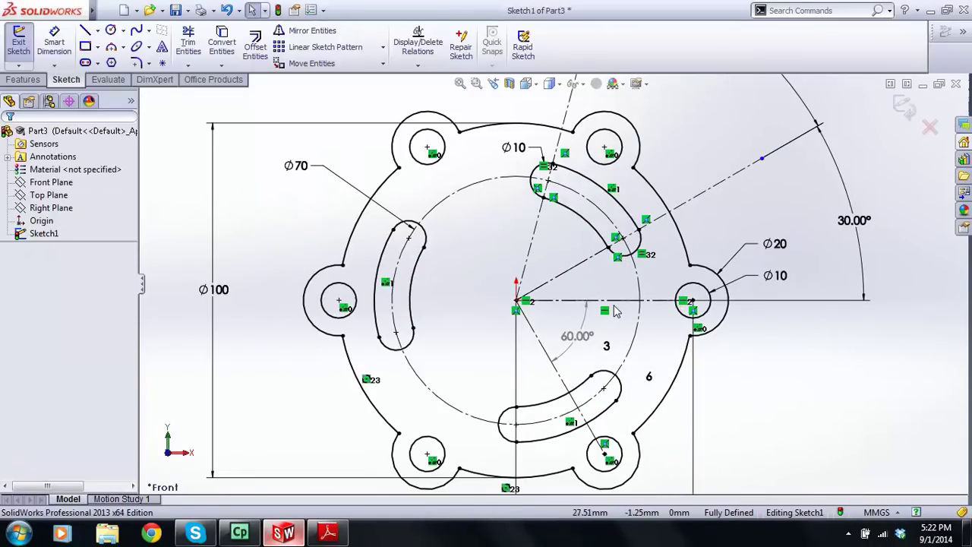
scroll(471, 311, up, 1)
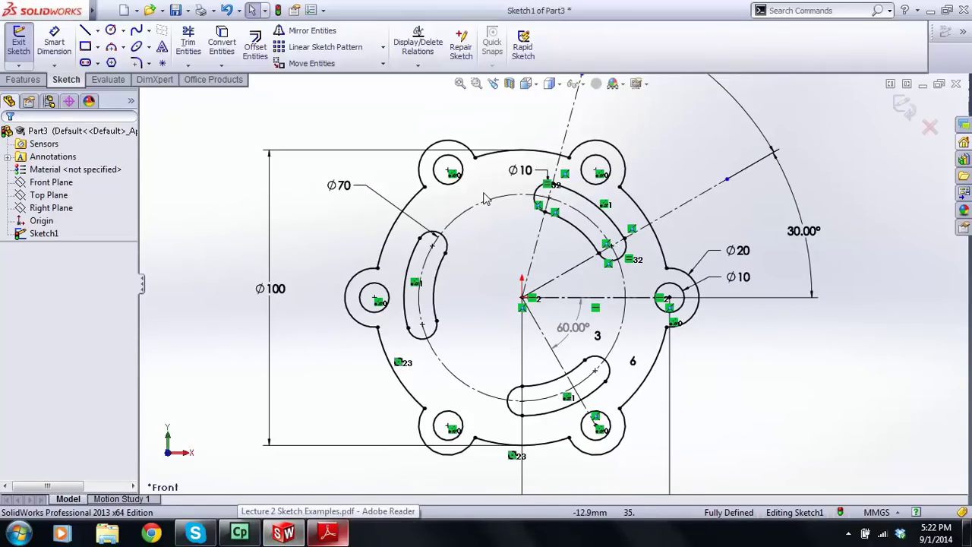
drag(271, 290, 308, 291)
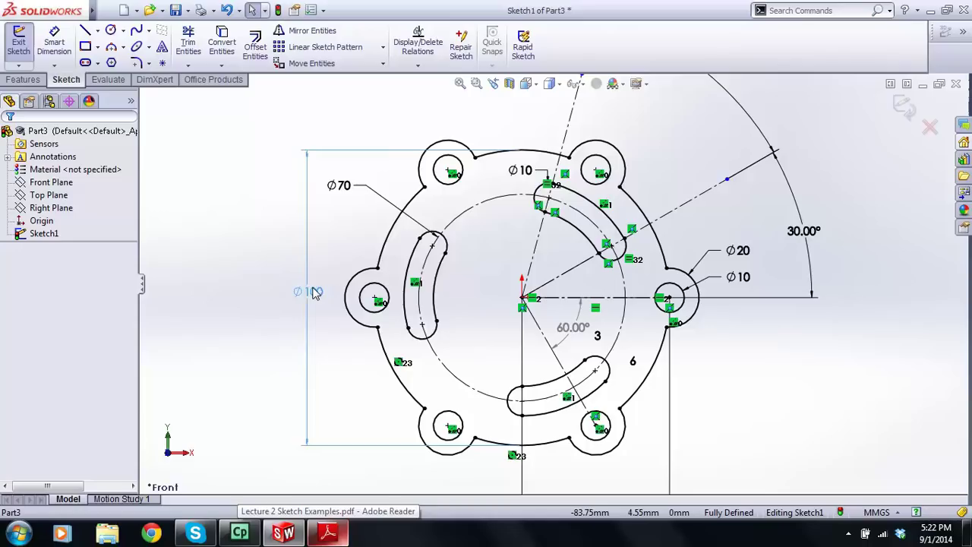
click(251, 266)
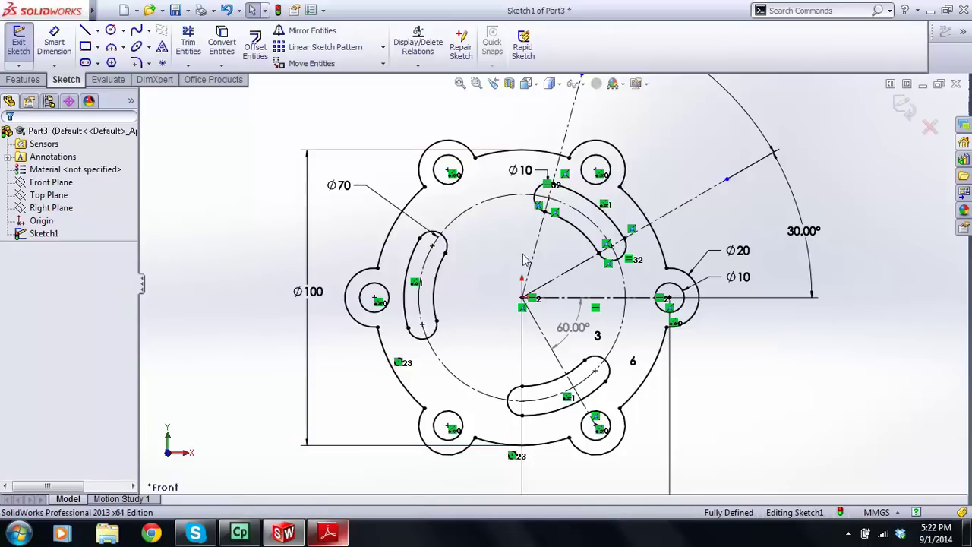
scroll(527, 251, down, 1)
scroll(524, 211, up, 2)
scroll(521, 230, down, 1)
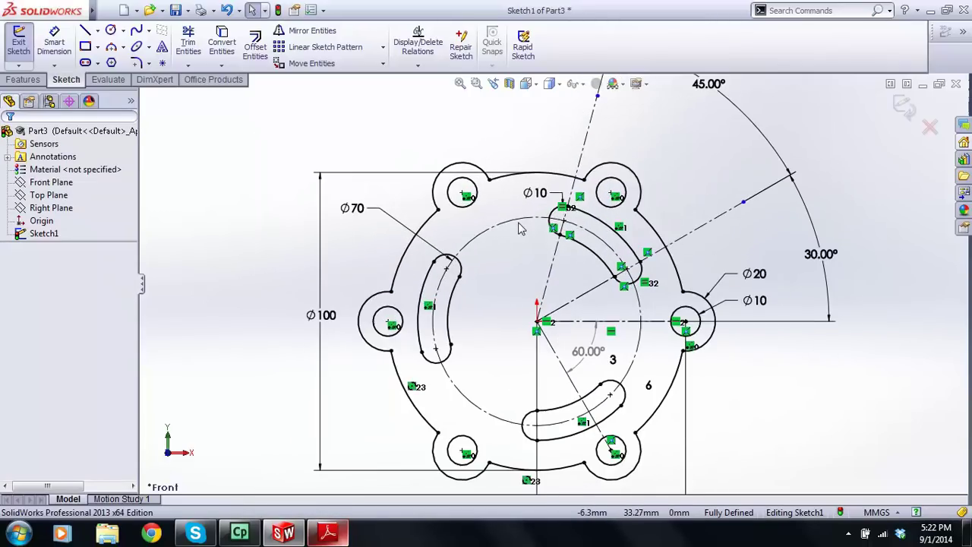
scroll(521, 342, up, 2)
scroll(522, 376, down, 2)
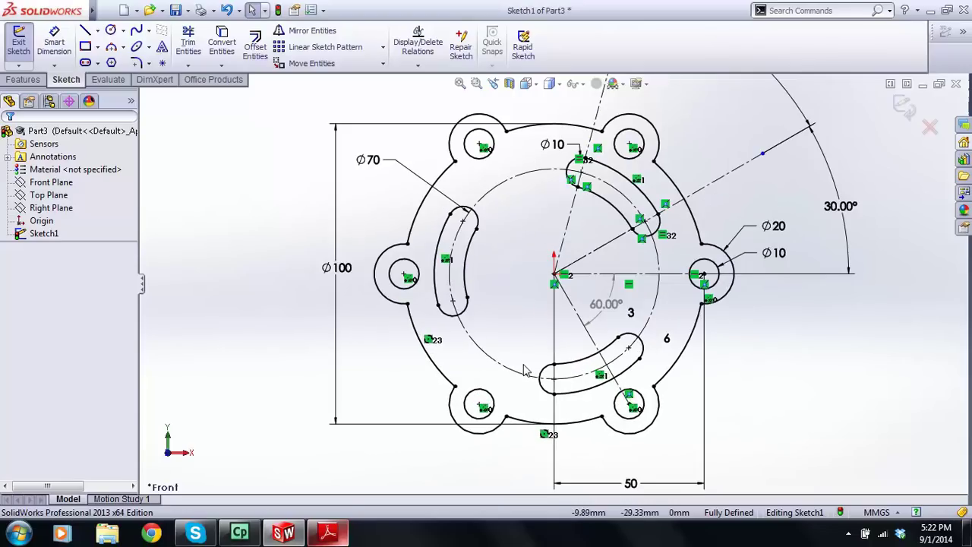
scroll(536, 334, up, 1)
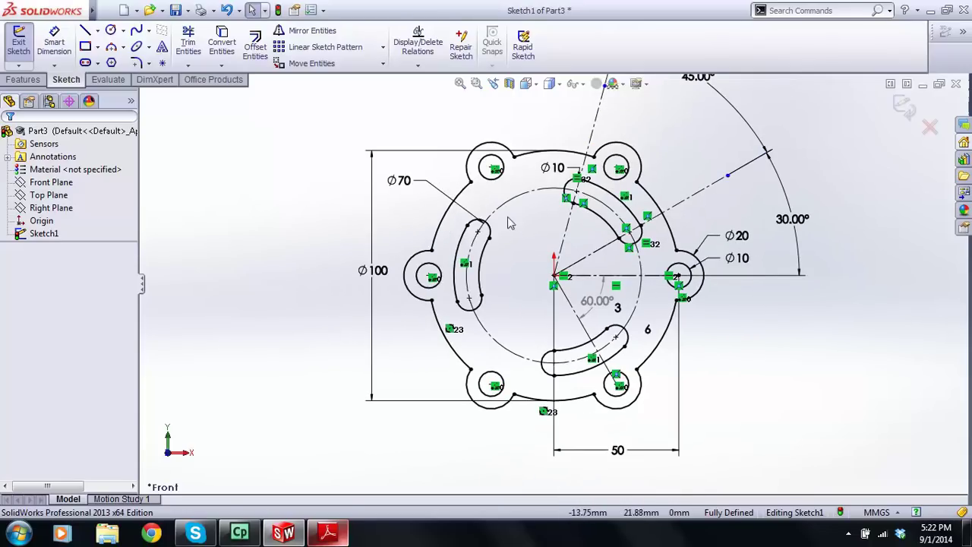
- Switch to Adobe Reader and examine the Example 4 drawing and the circular array hint of Example 3
click(328, 534)
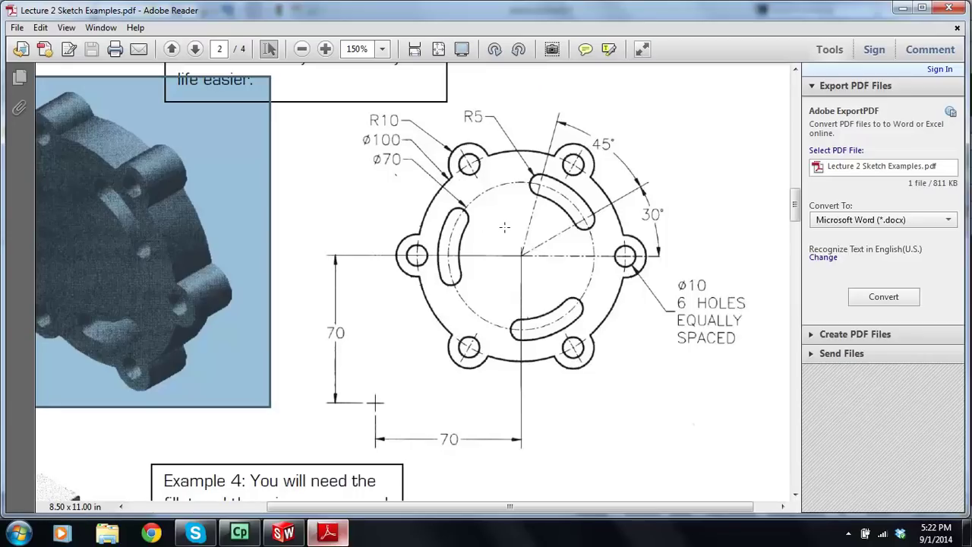
ctrl+scroll(505, 227, down, 1)
scroll(502, 225, down, 6)
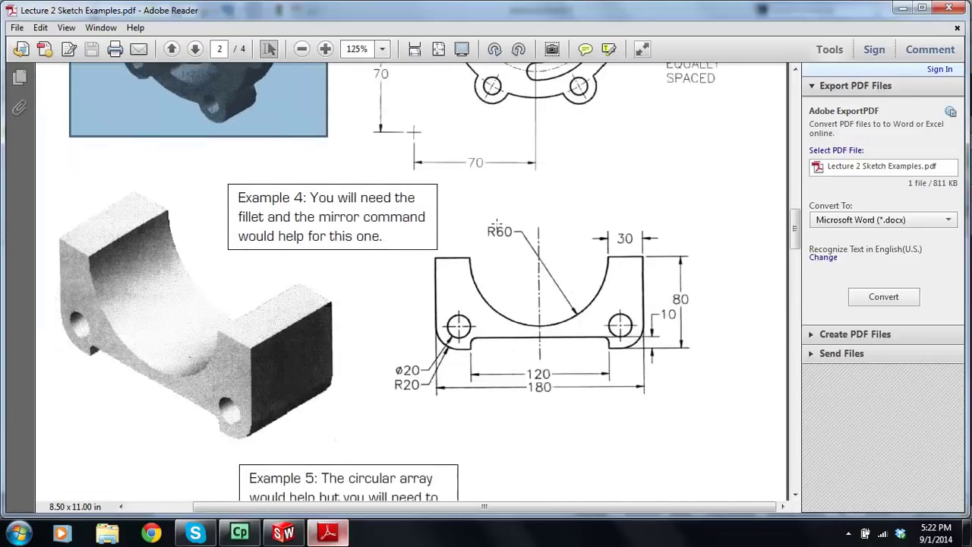
scroll(498, 221, down, 2)
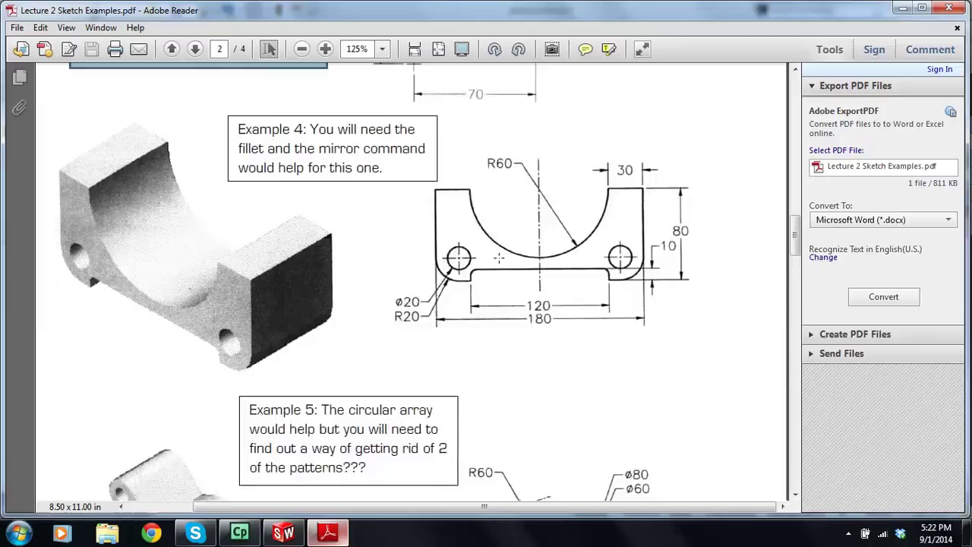
scroll(499, 258, up, 10)
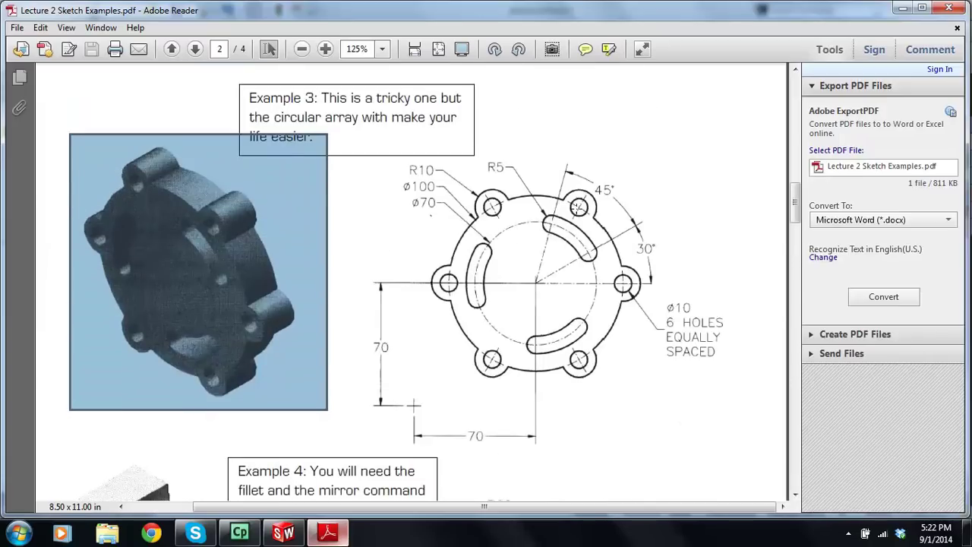
drag(273, 117, 358, 119)
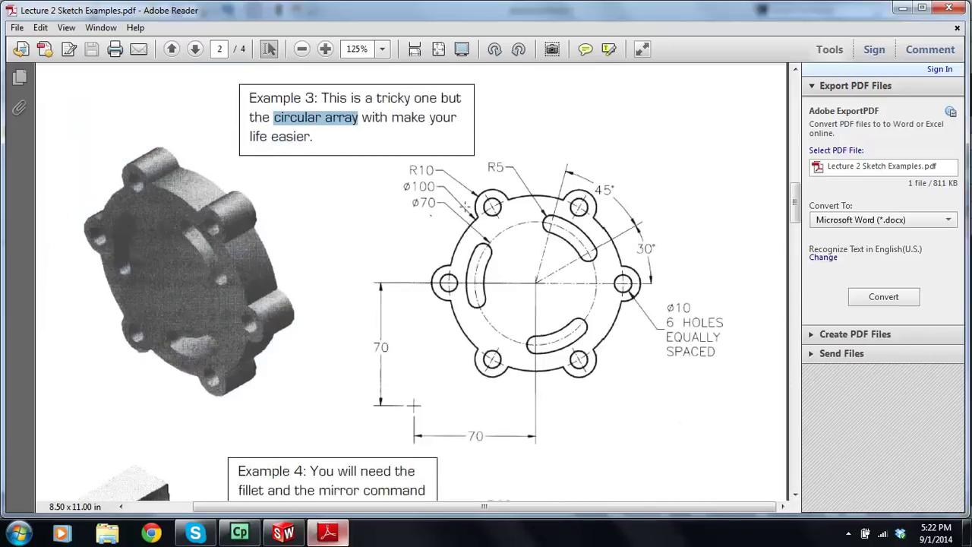
- Review the hints and drawings of Examples 1 to 4 in the lecture PDF
ctrl+scroll(467, 205, down, 1)
scroll(479, 202, up, 20)
scroll(484, 205, up, 6)
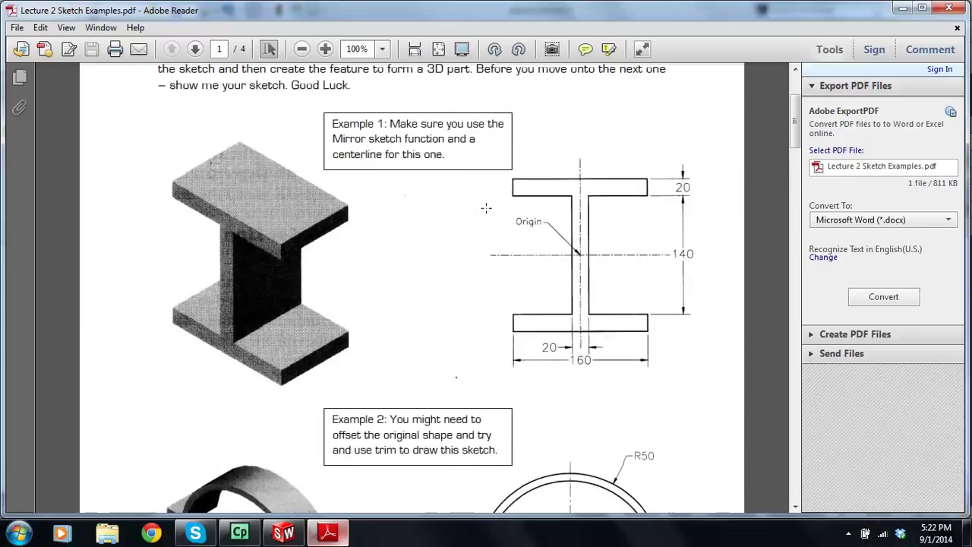
scroll(404, 143, down, 5)
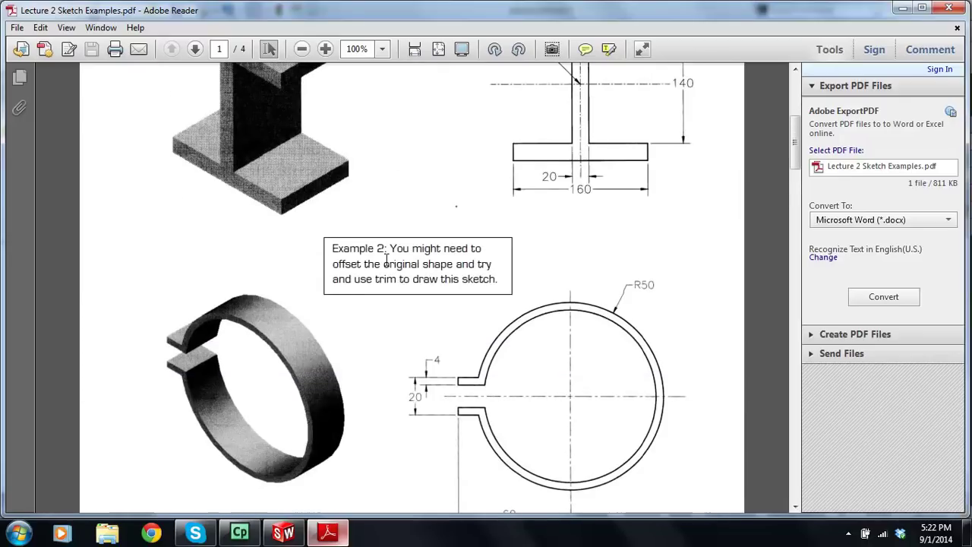
drag(333, 262, 385, 264)
scroll(384, 263, down, 13)
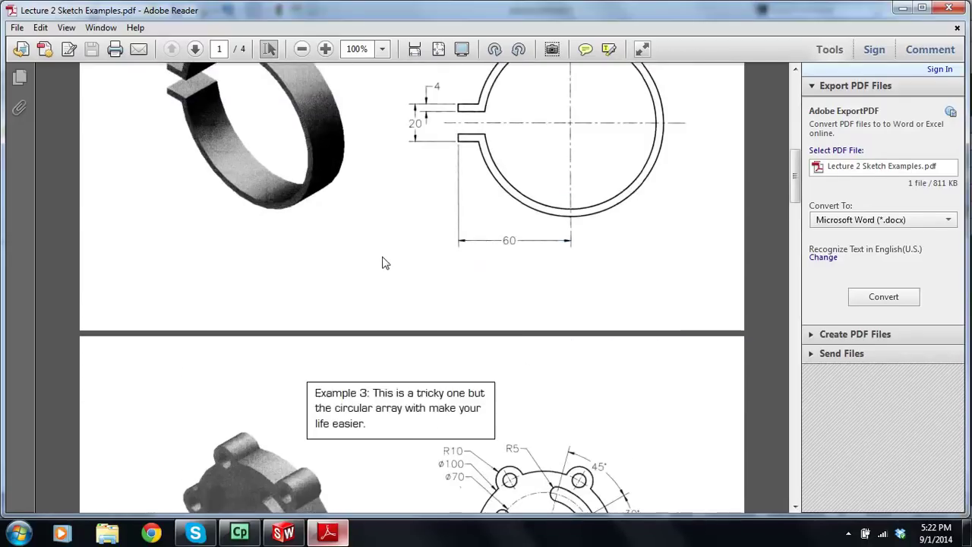
scroll(358, 235, down, 6)
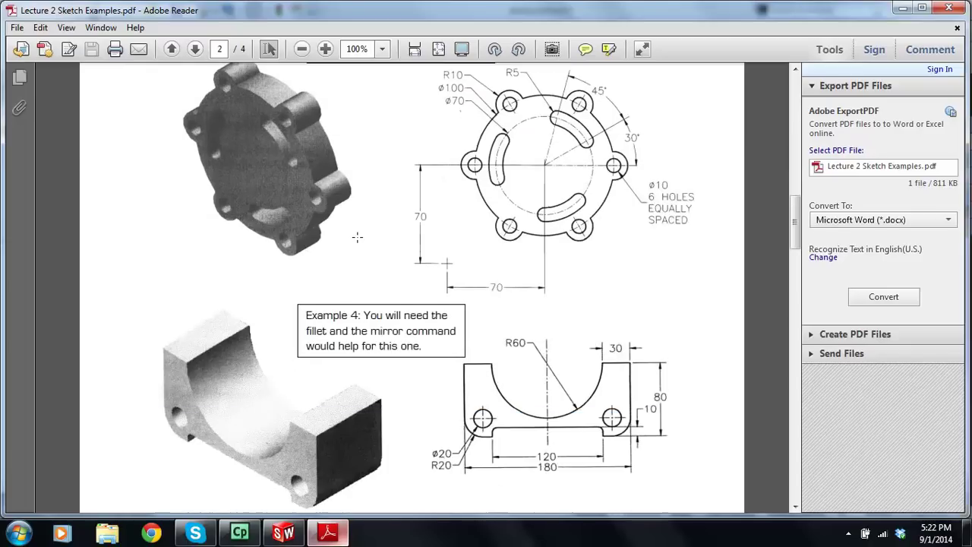
scroll(358, 234, down, 1)
scroll(525, 335, down, 2)
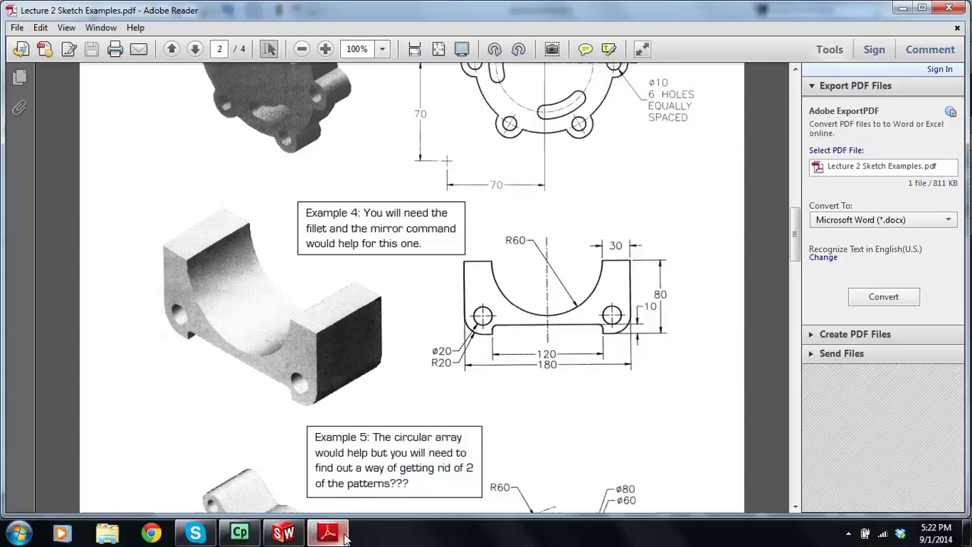
- Switch to SolidWorks, exit the finished flange sketch and clear its selection
click(283, 533)
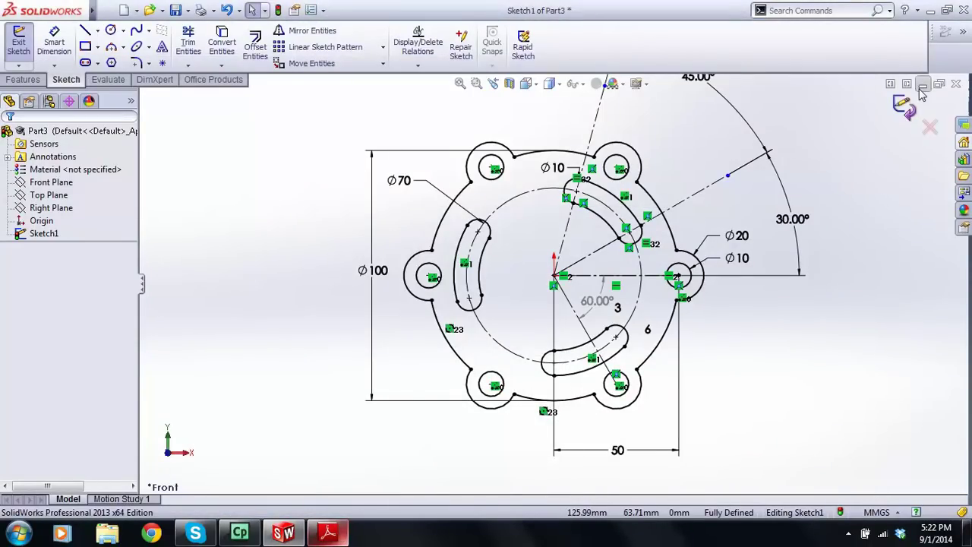
click(904, 105)
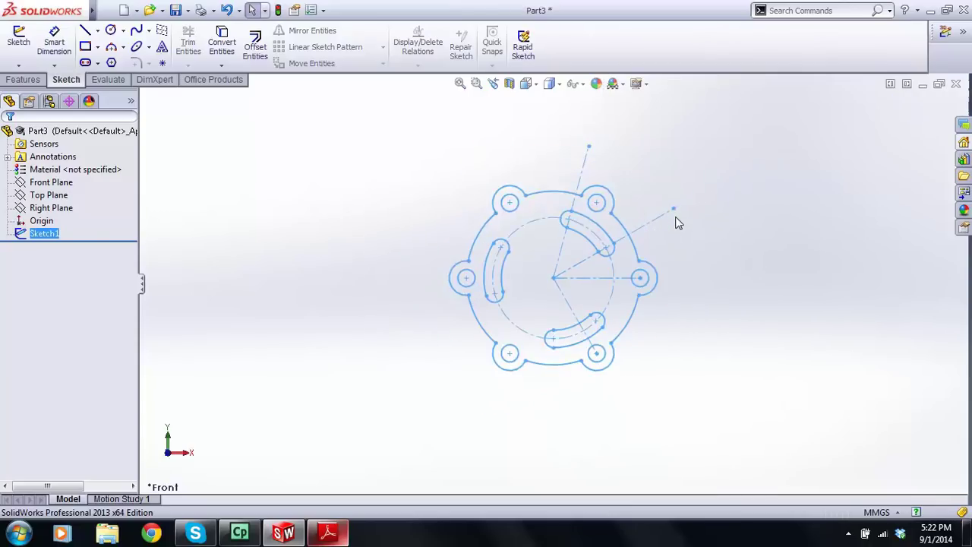
scroll(678, 223, down, 2)
click(684, 228)
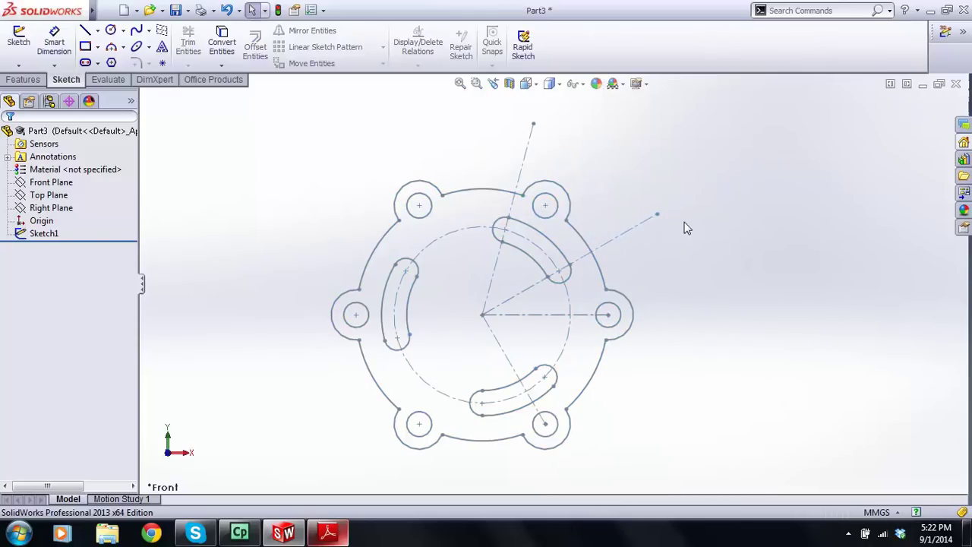
- Reopen Sketch1 for editing and examine its fully dimensioned layout in the print preview
right_click(33, 235)
click(45, 215)
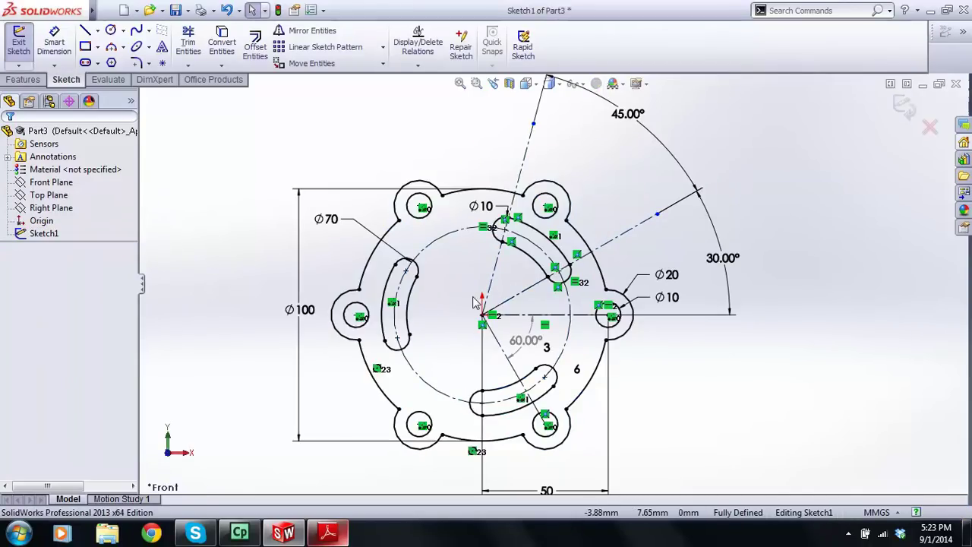
mouse_move(60, 8)
click(107, 9)
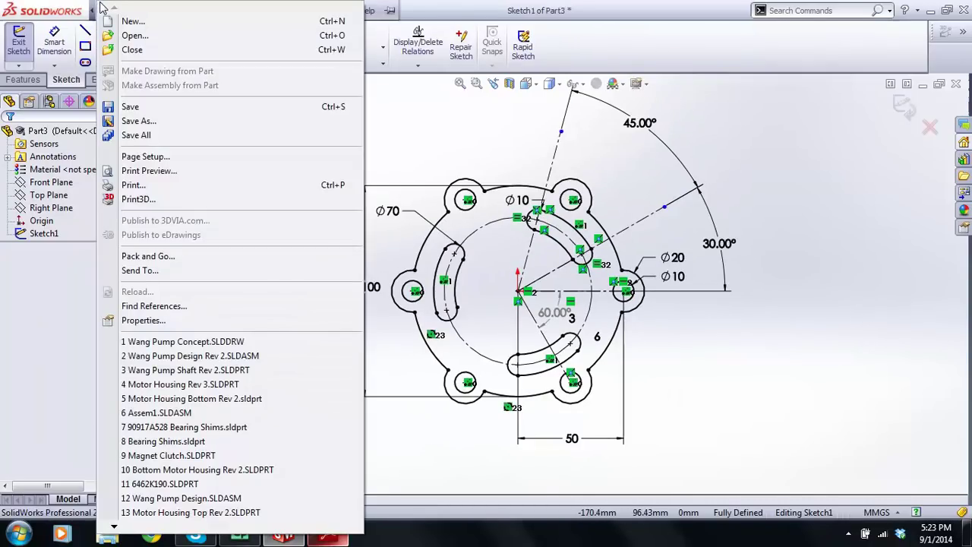
click(152, 172)
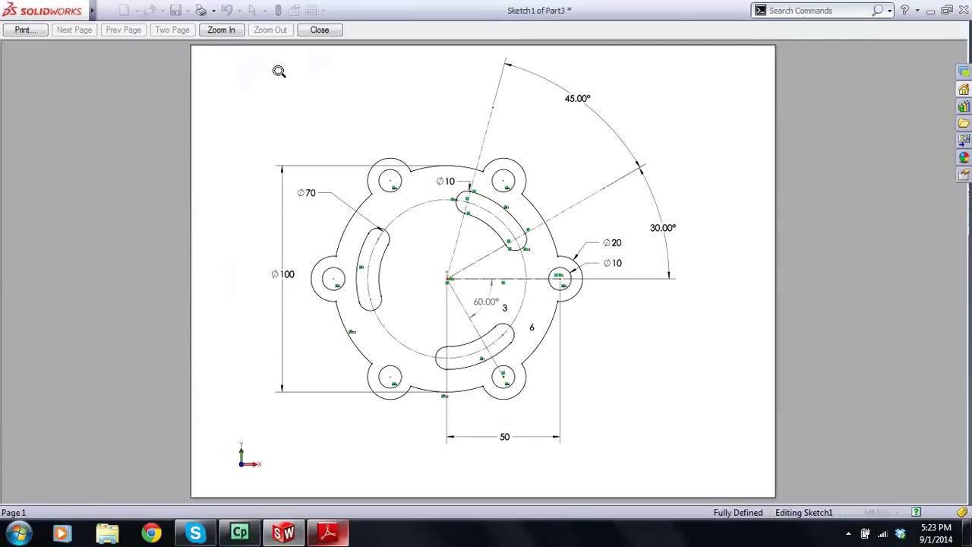
click(320, 31)
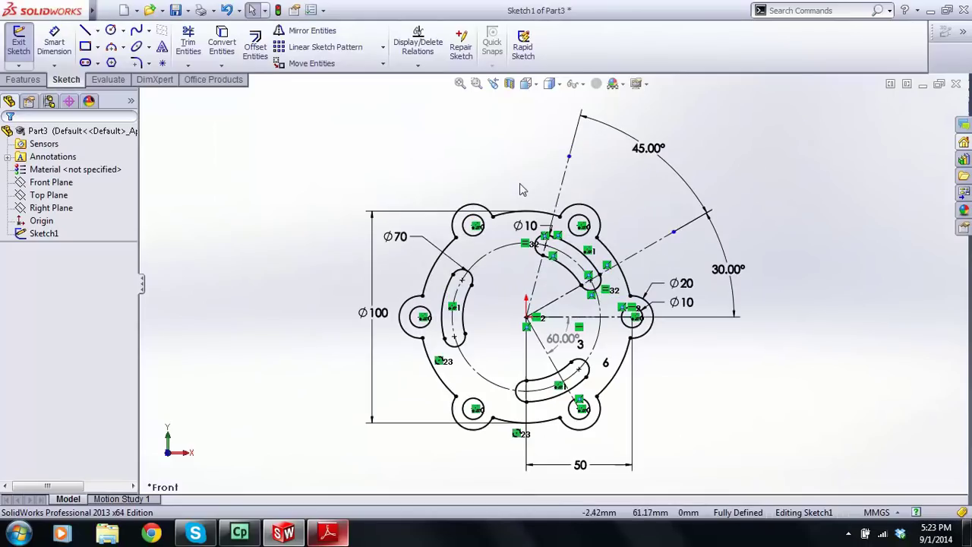
- Exit the flange sketch and close the part without saving the changes
scroll(541, 288, up, 1)
scroll(523, 313, down, 1)
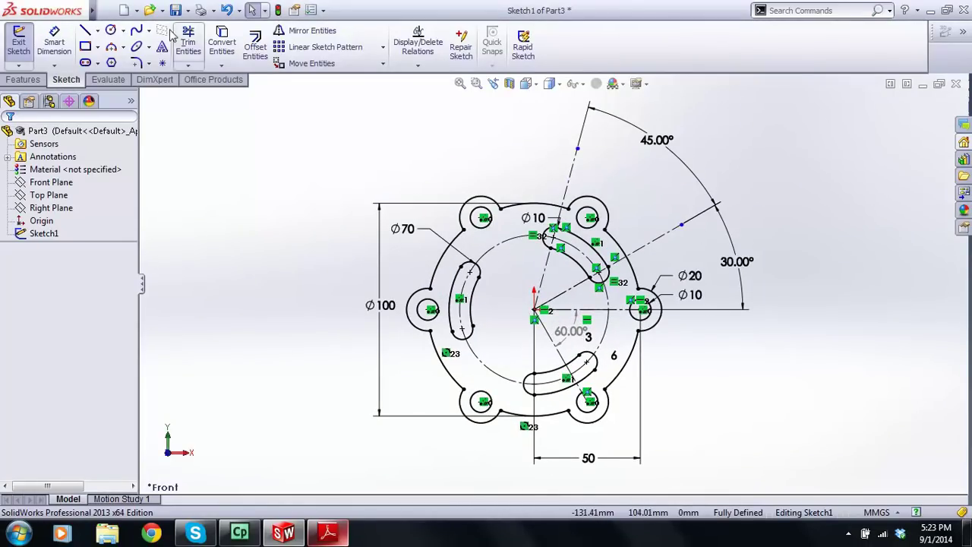
click(18, 41)
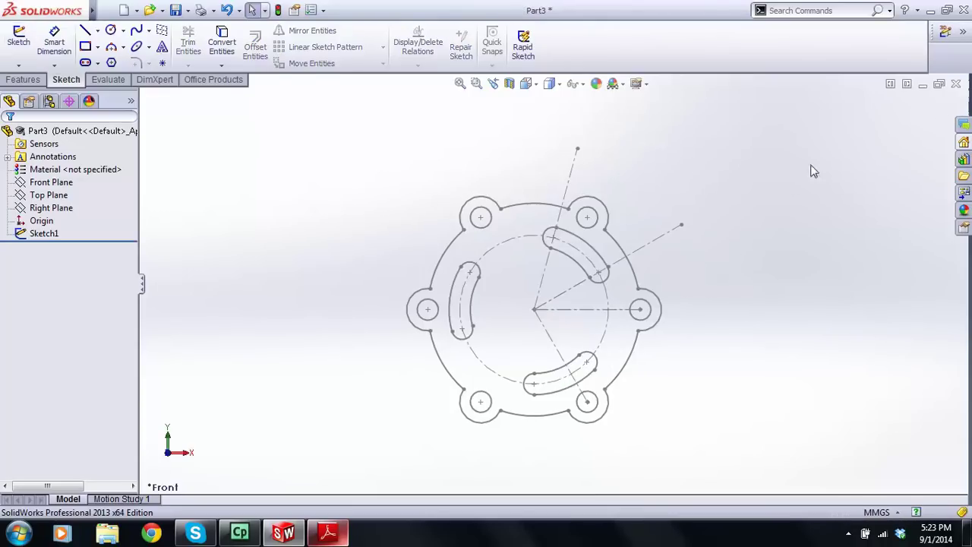
click(956, 84)
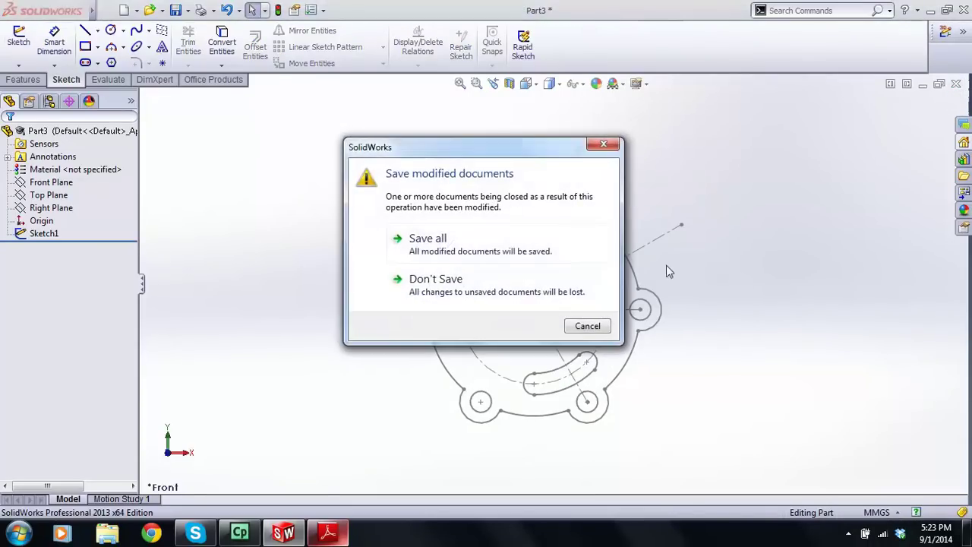
click(468, 294)
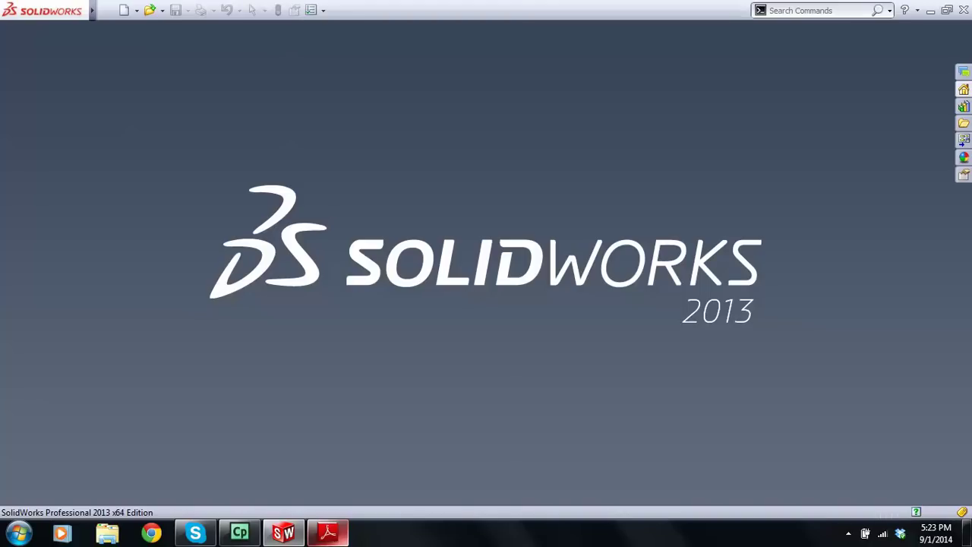
- Switch to Adobe Reader and examine the Example 4 bracket drawing, its dimensions and its fillet and mirror hint
click(328, 533)
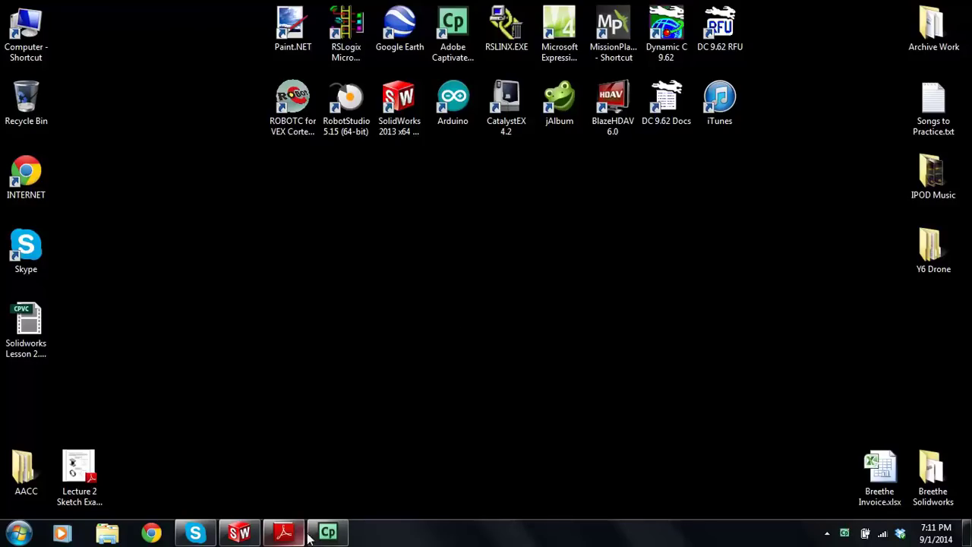
drag(328, 534, 273, 536)
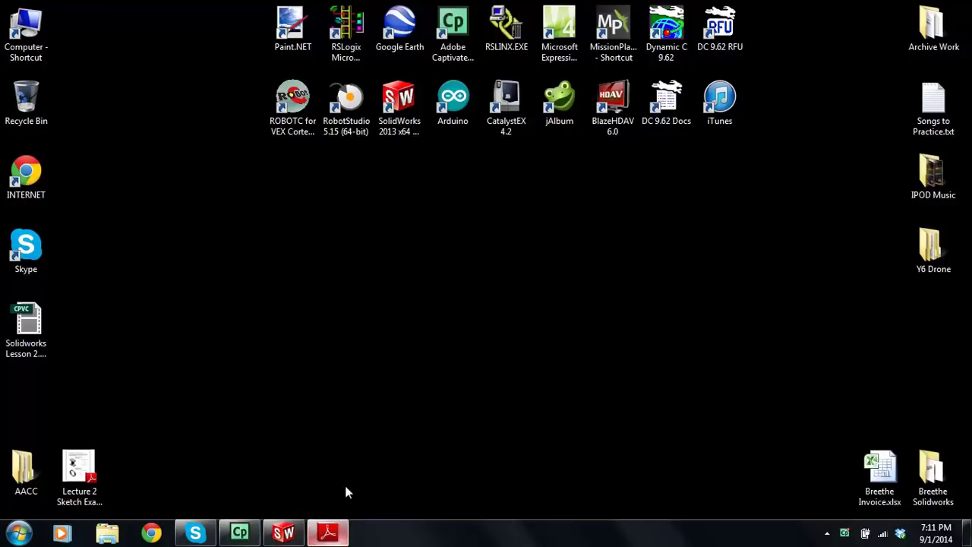
click(328, 533)
scroll(389, 259, down, 1)
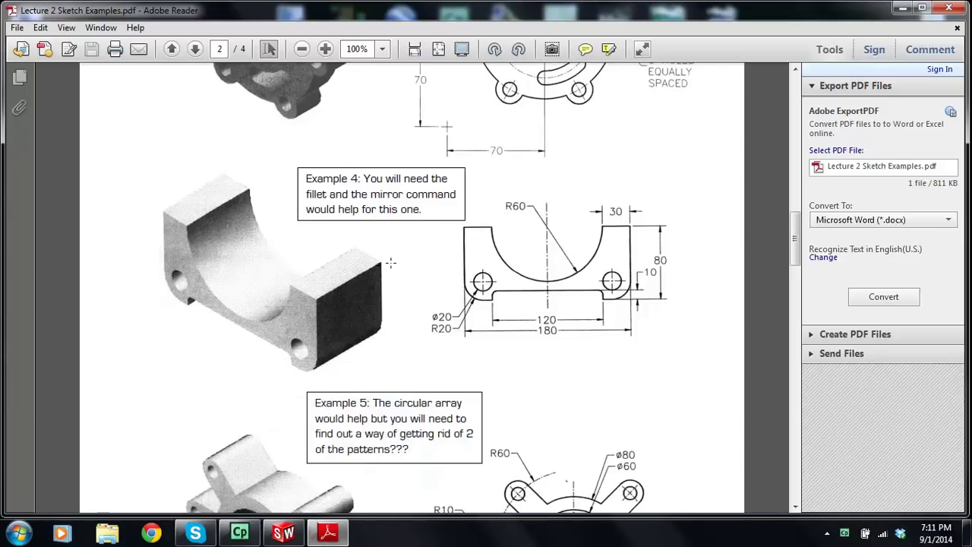
scroll(391, 267, up, 1)
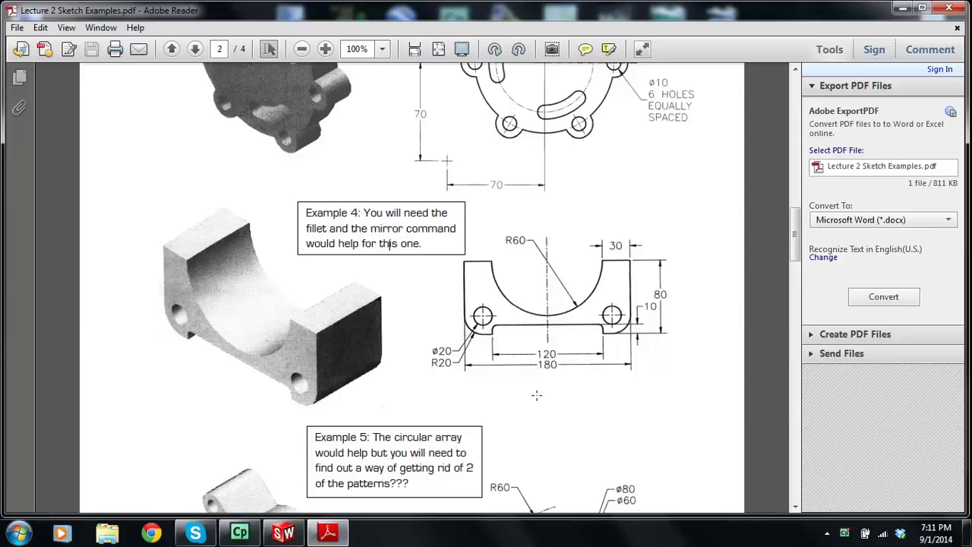
- Switch to SolidWorks and create a new part document
click(283, 533)
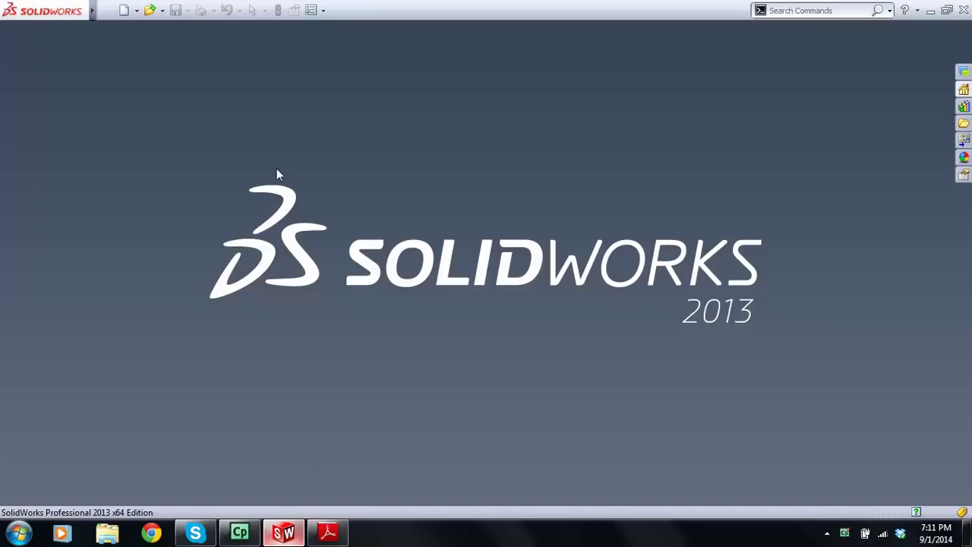
click(123, 10)
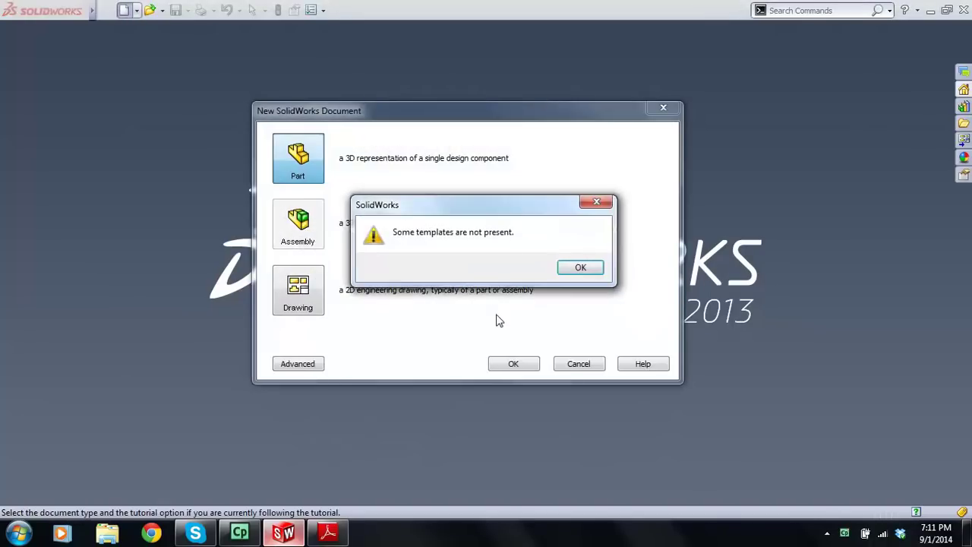
click(575, 267)
click(496, 364)
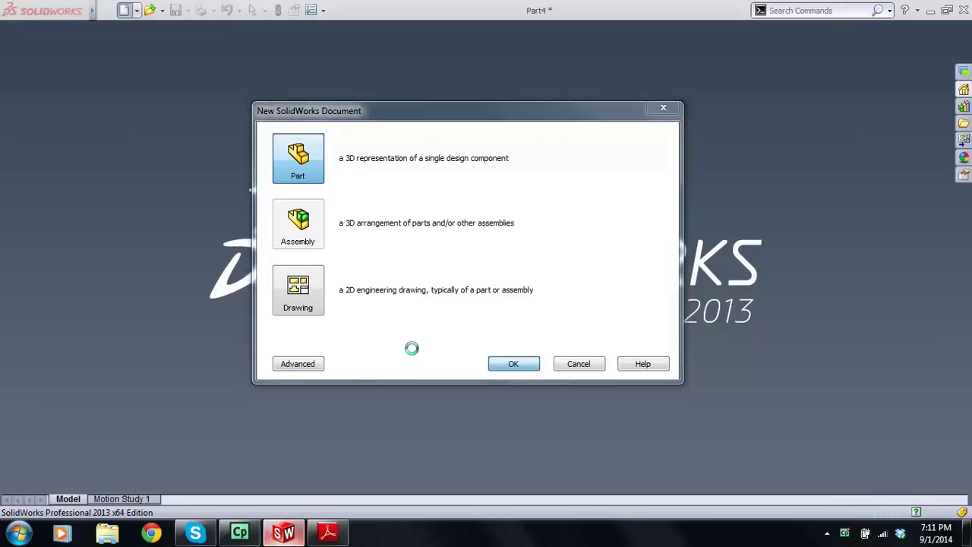
- Start a Front Plane sketch, set the document units to MMGS, and check the Example 4 drawing in Adobe Reader
click(18, 42)
click(495, 172)
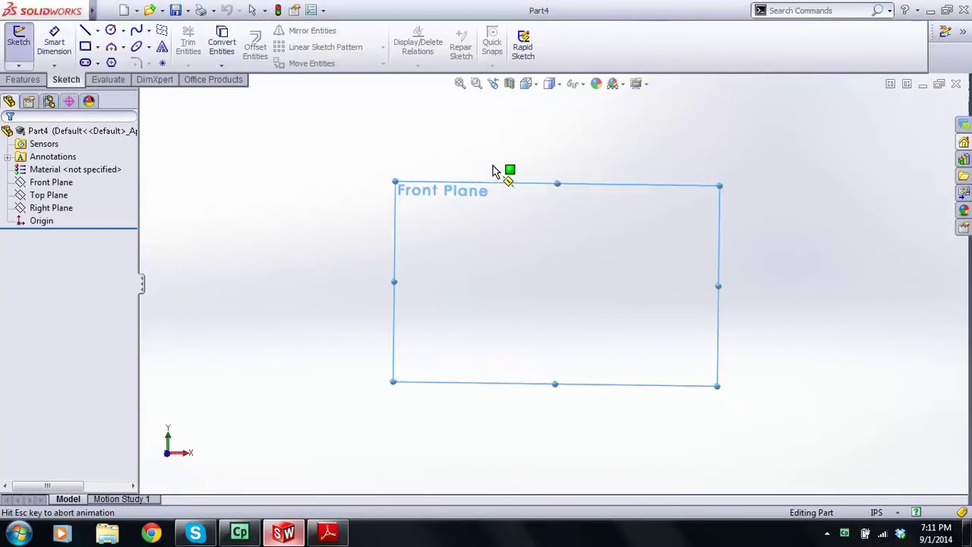
click(899, 513)
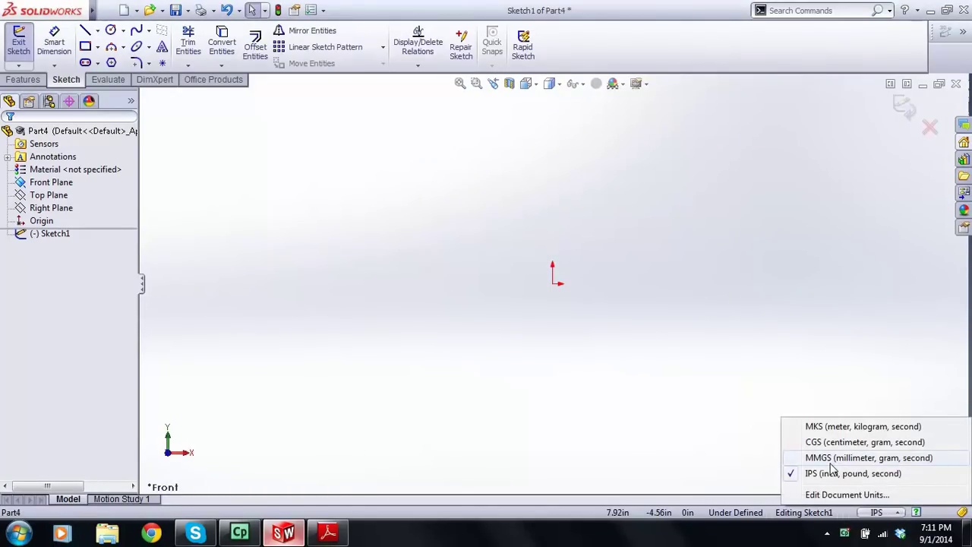
click(831, 461)
click(334, 538)
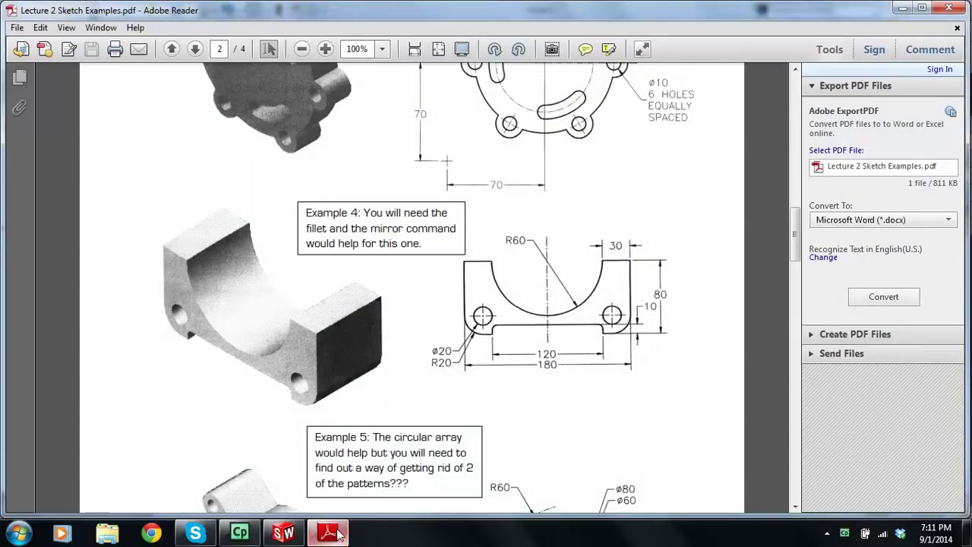
click(337, 535)
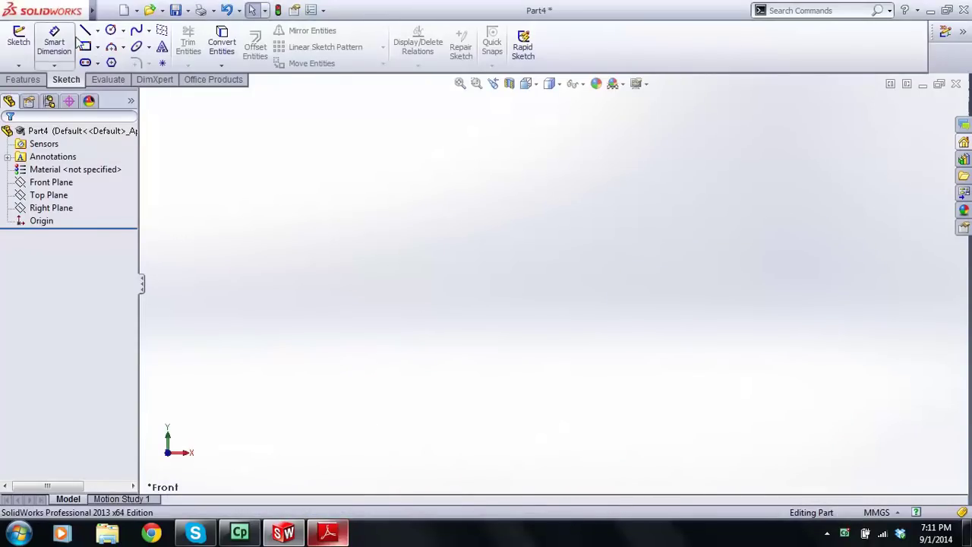
- Sketch a circle about 101 mm in diameter centred on the origin of the Front Plane
click(111, 32)
click(490, 241)
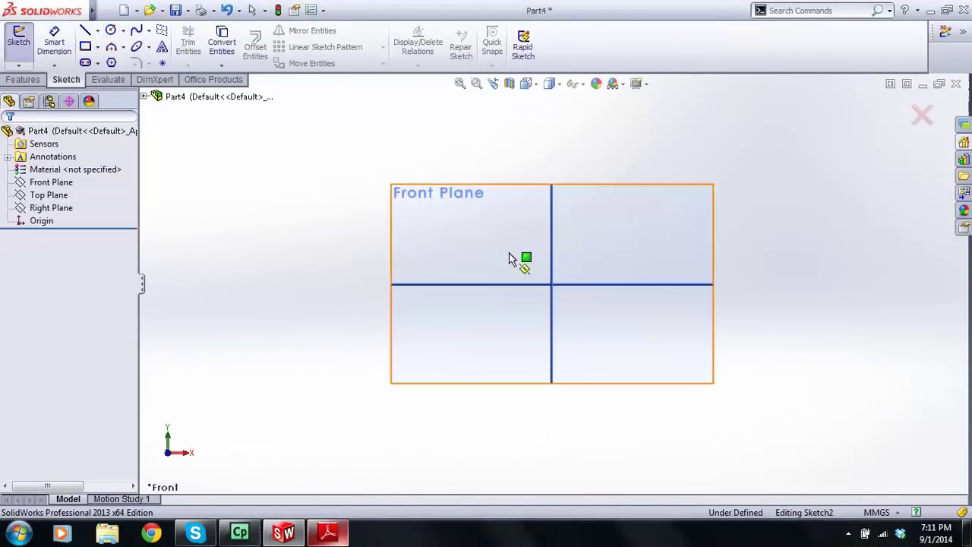
click(552, 283)
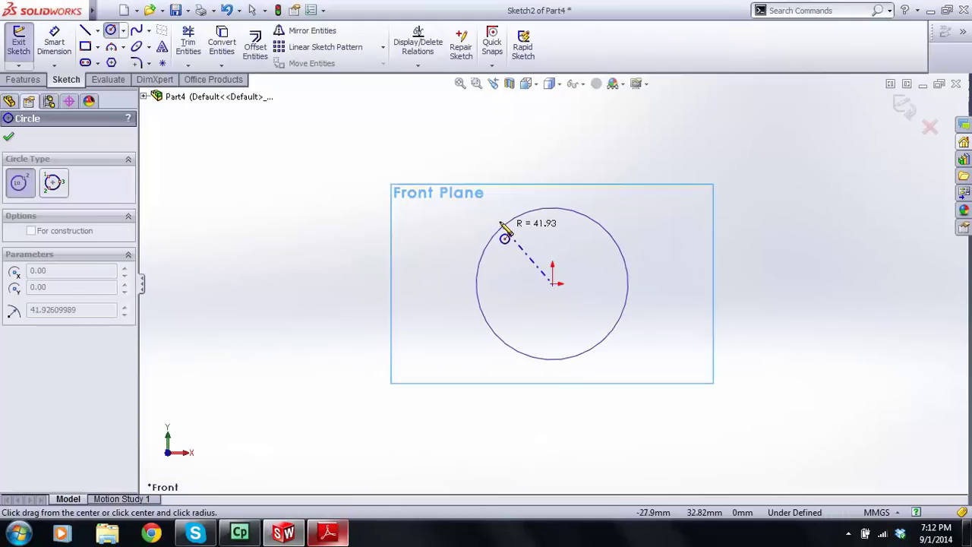
click(482, 226)
key(Escape)
click(54, 42)
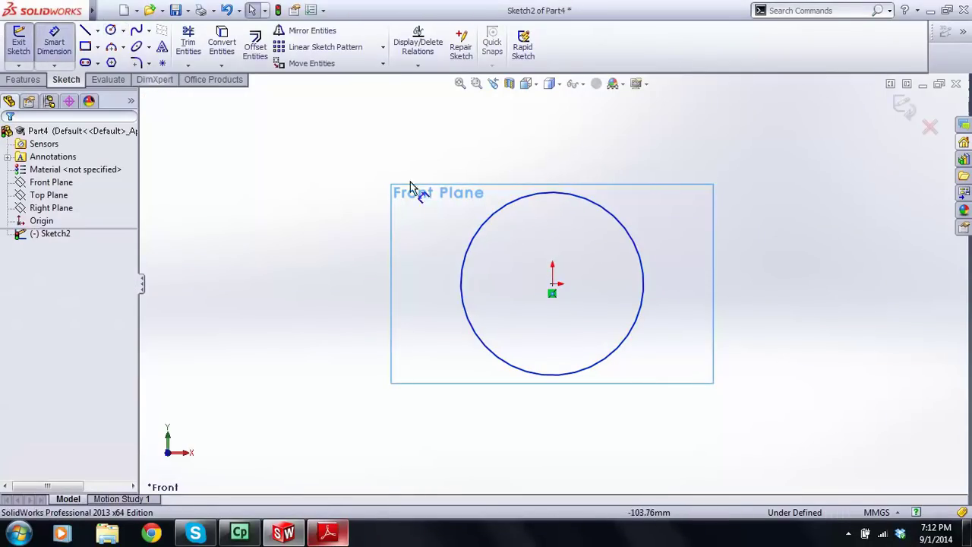
click(481, 226)
click(459, 218)
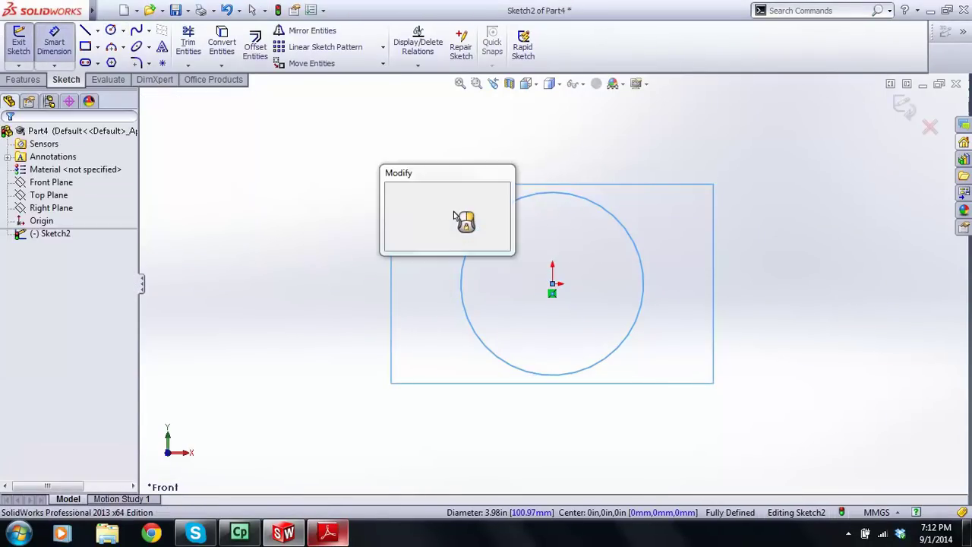
click(409, 240)
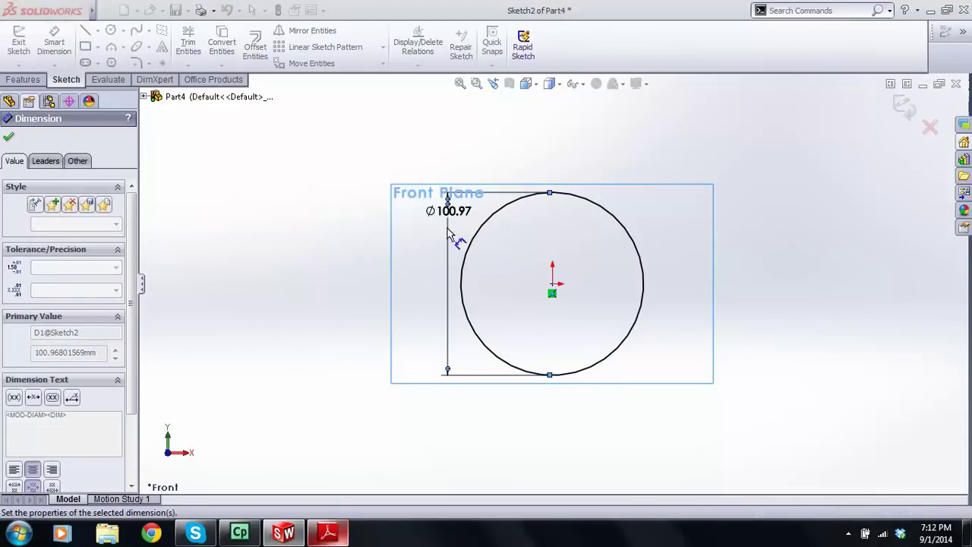
key(Delete)
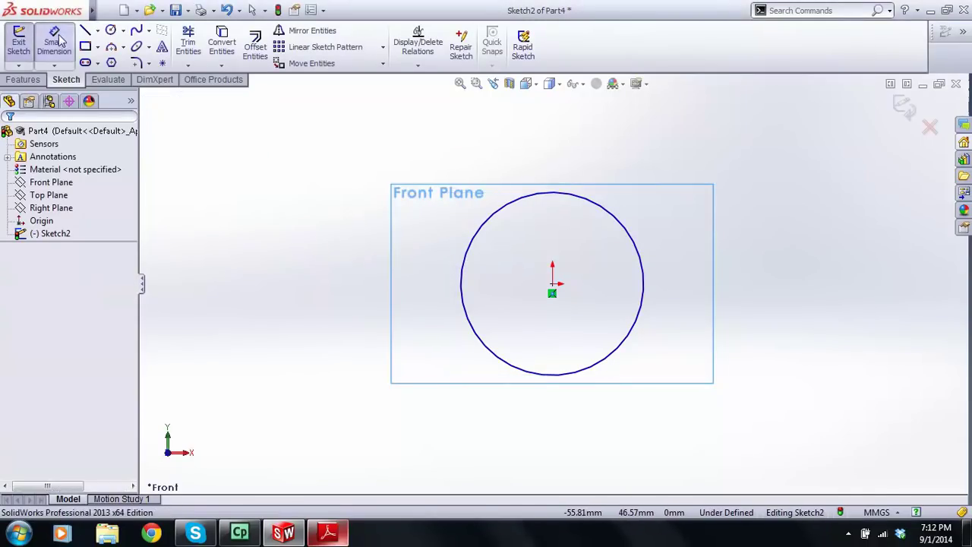
- Dimension the circle with a diameter of 120 mm
click(506, 213)
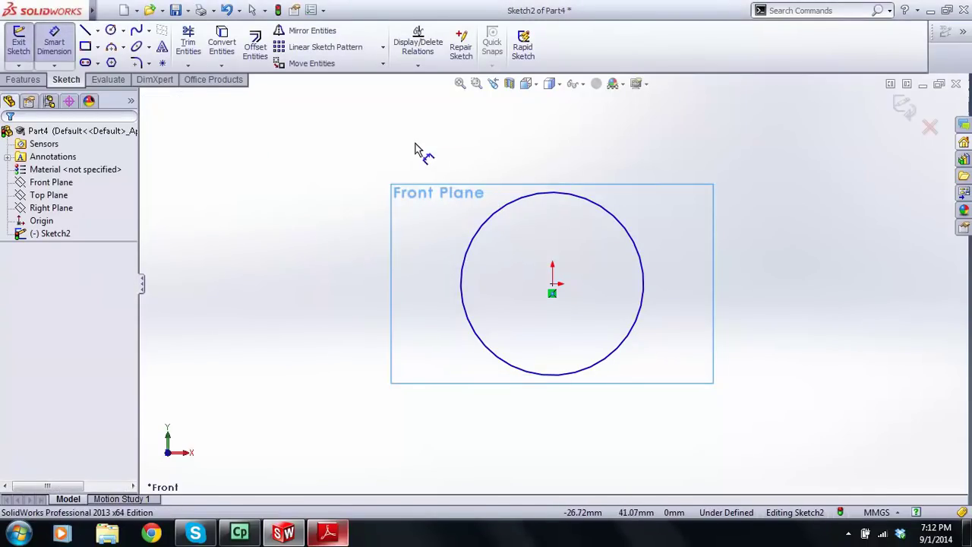
click(411, 142)
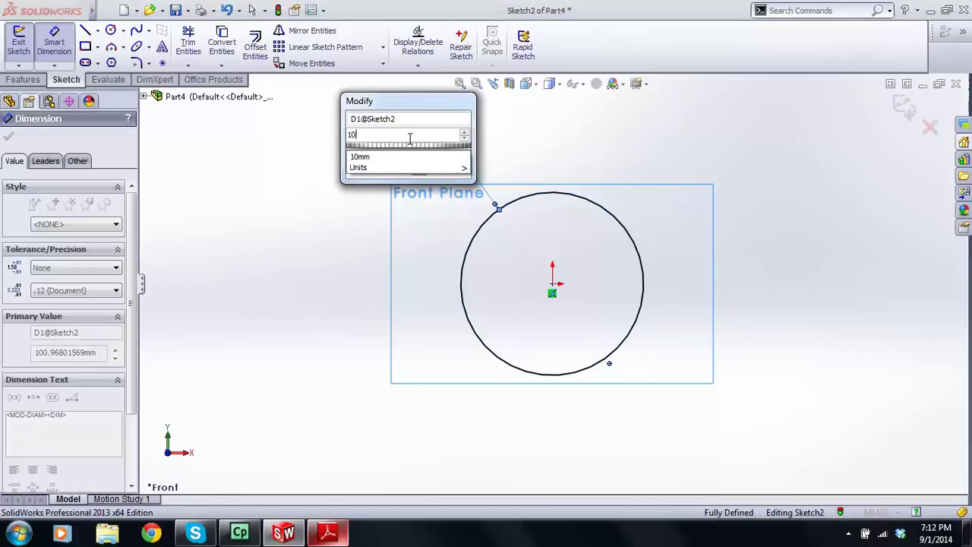
text(12)
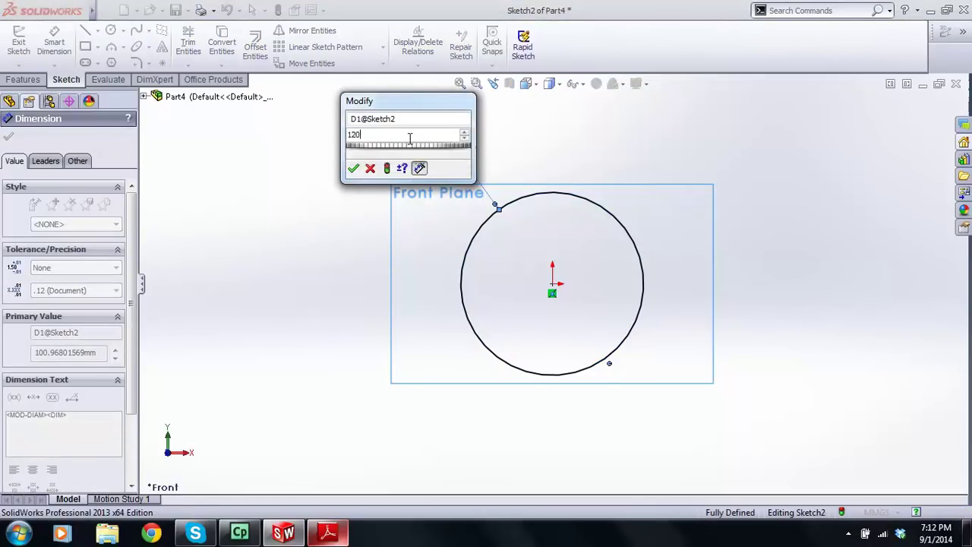
text(0)
key(Return)
key(Escape)
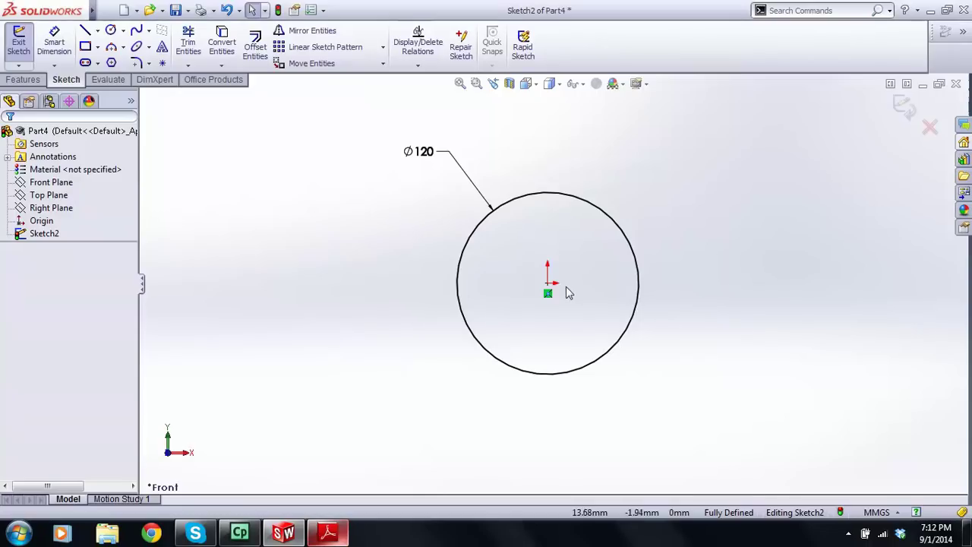
- Check the Example 4 drawing and sketch a vertical centerline about 173 mm long through the circle's center
click(328, 535)
click(330, 534)
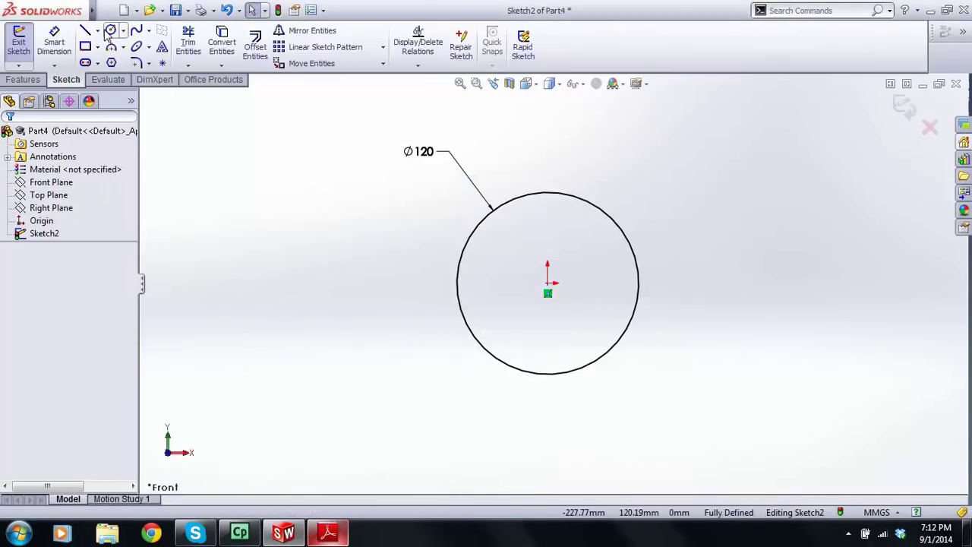
click(98, 31)
click(108, 60)
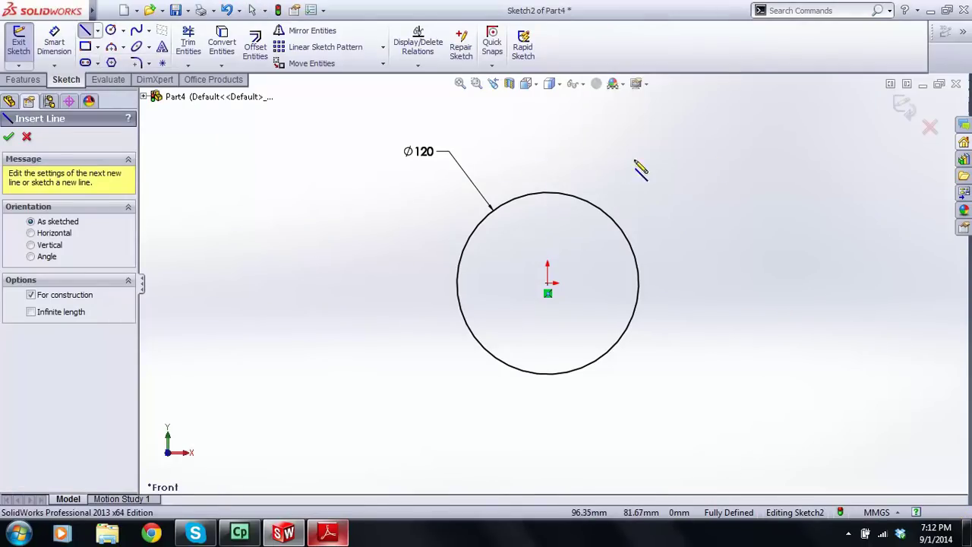
click(548, 146)
click(549, 409)
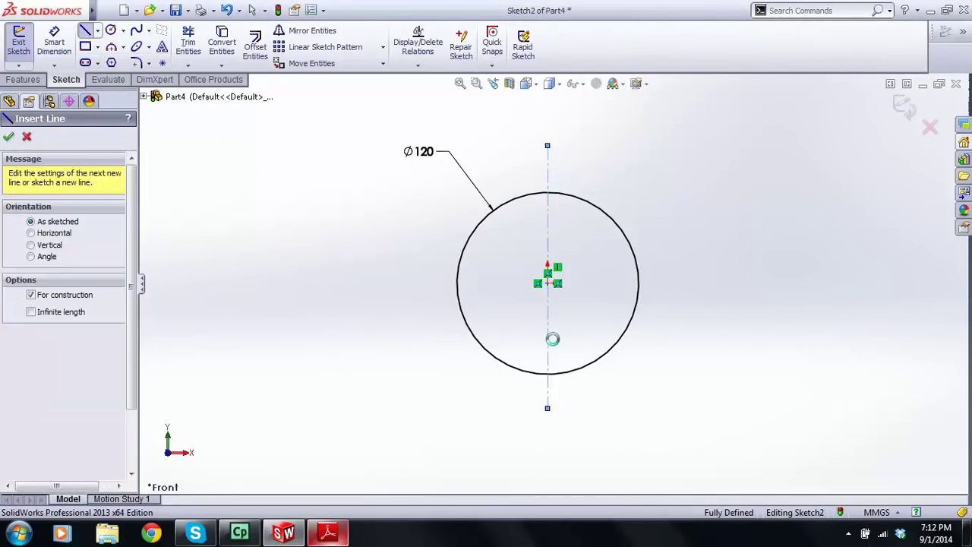
key(Escape)
- Make the origin the midpoint of the centerline and lengthen the centerline to about 225 mm
click(552, 289)
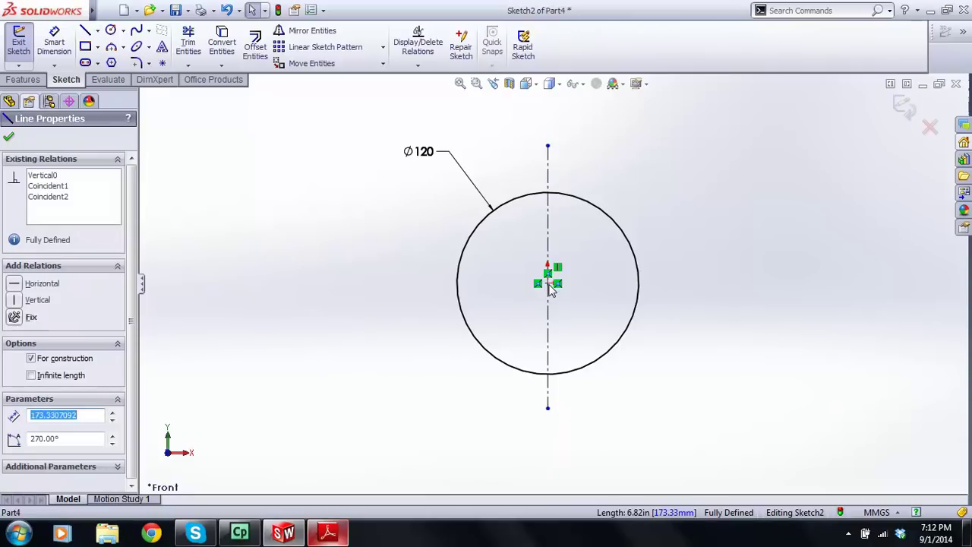
ctrl+click(549, 284)
click(15, 367)
key(Escape)
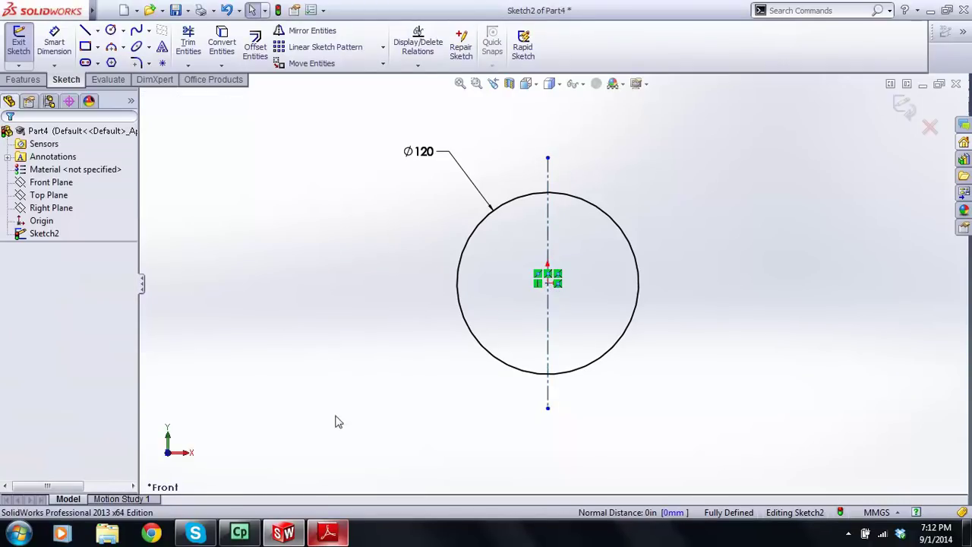
click(329, 533)
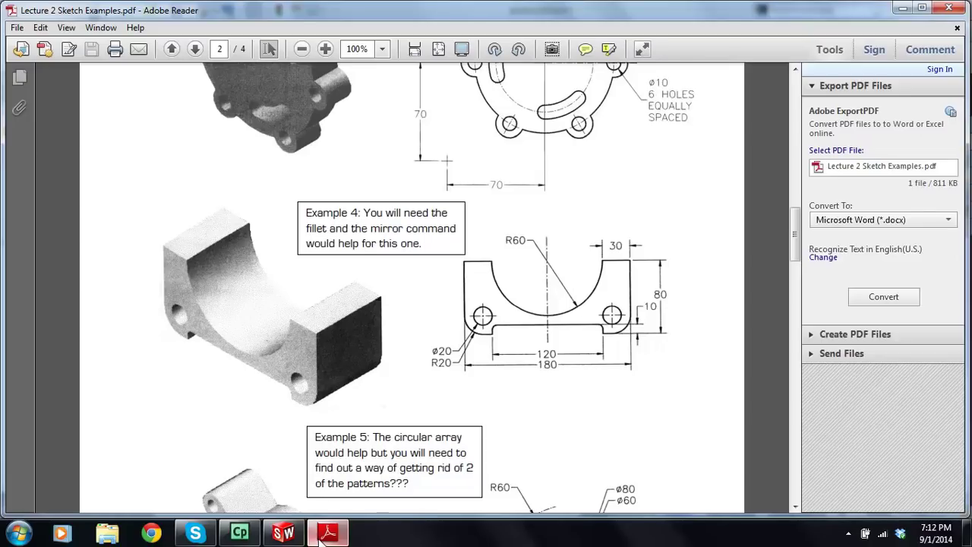
click(328, 532)
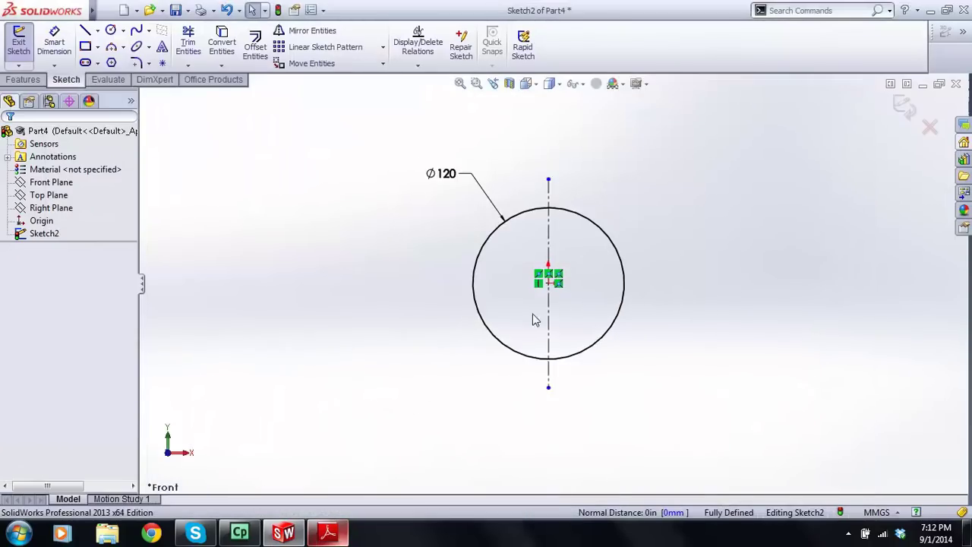
drag(539, 404, 539, 448)
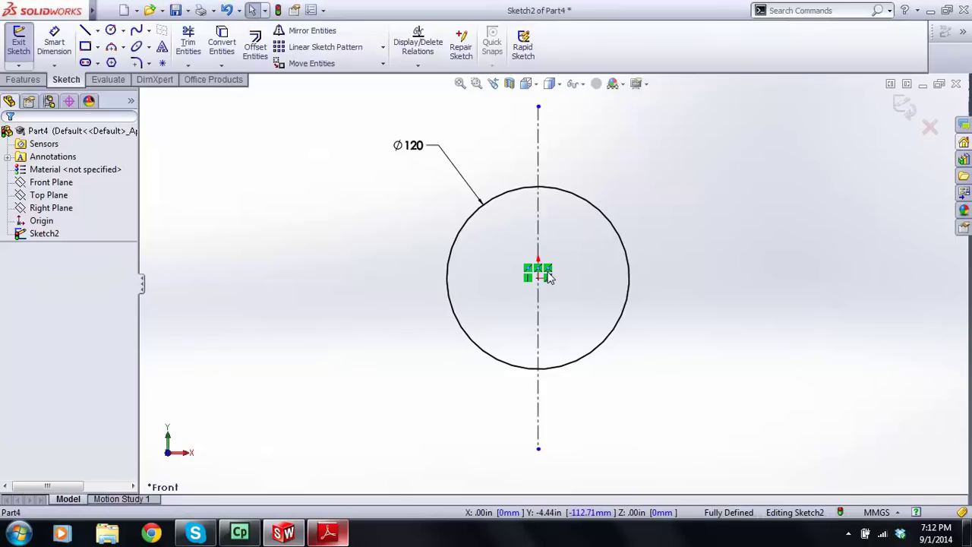
- Sketch a horizontal line outward from the circle's left quadrant point, continuing with a vertical line about 92 mm down
scroll(550, 278, up, 2)
click(85, 30)
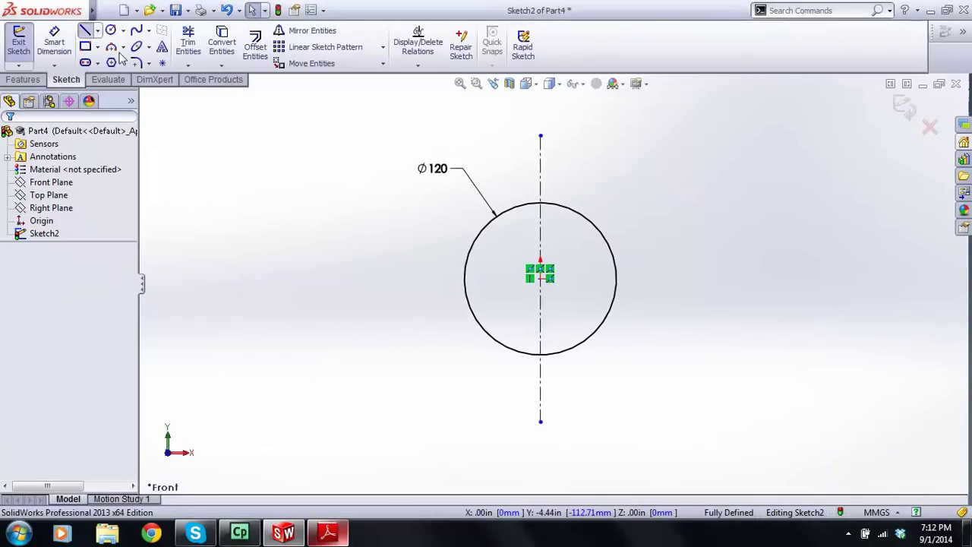
click(465, 279)
click(398, 279)
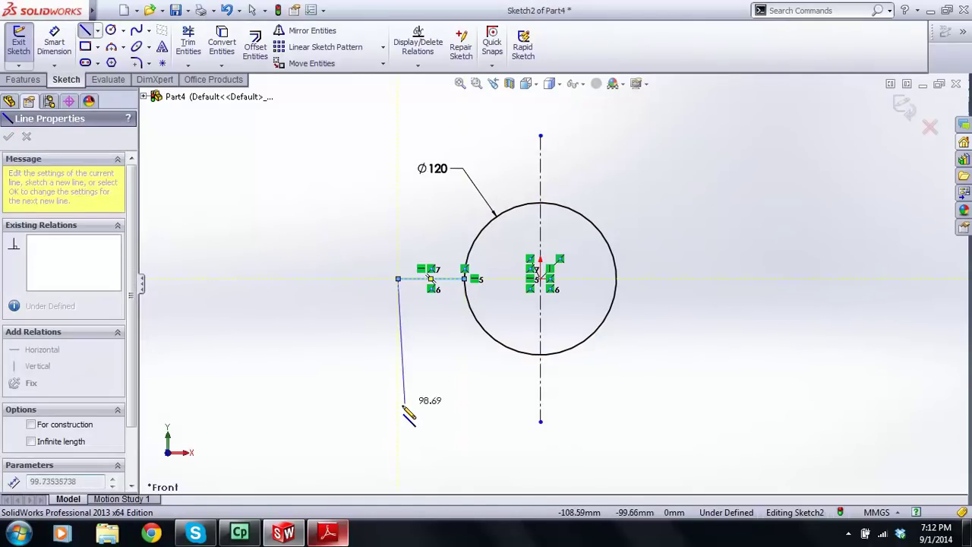
click(398, 395)
key(Escape)
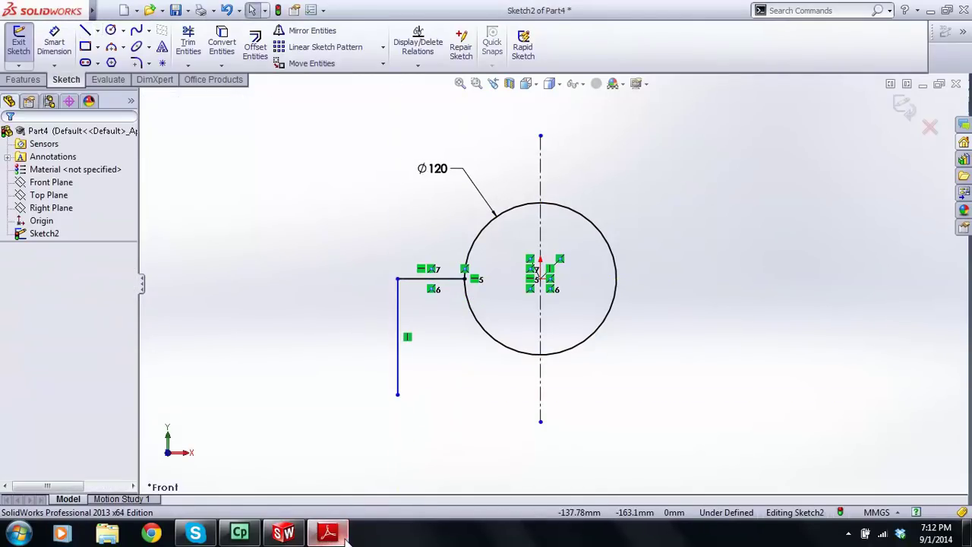
- Following the Example 4 drawing, sketch the stepped bottom edge from the vertical line's lower end to the centerline
click(328, 532)
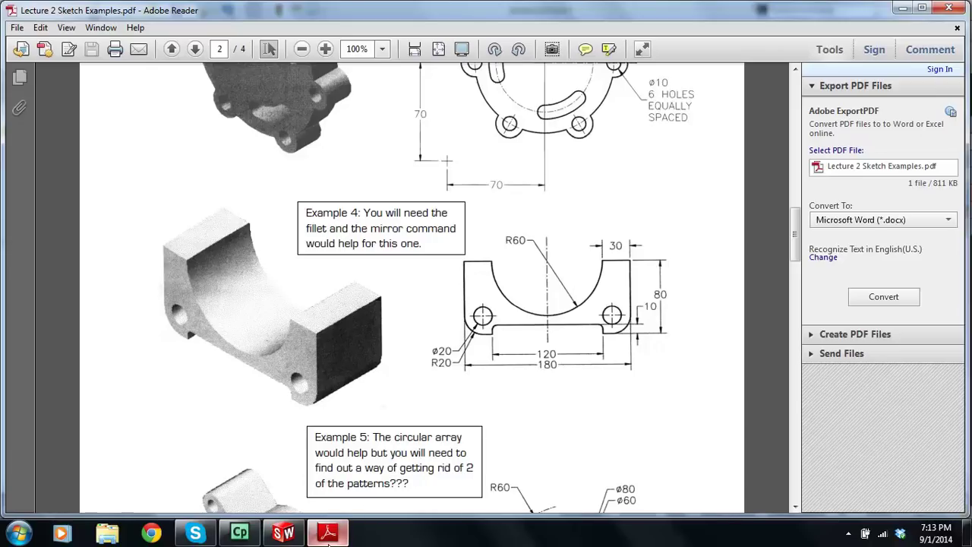
click(329, 534)
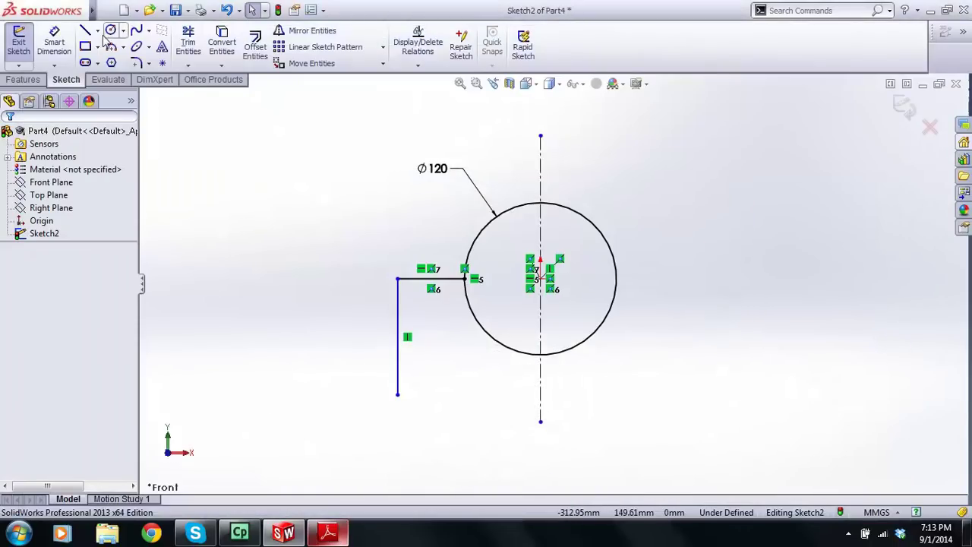
click(85, 31)
click(397, 394)
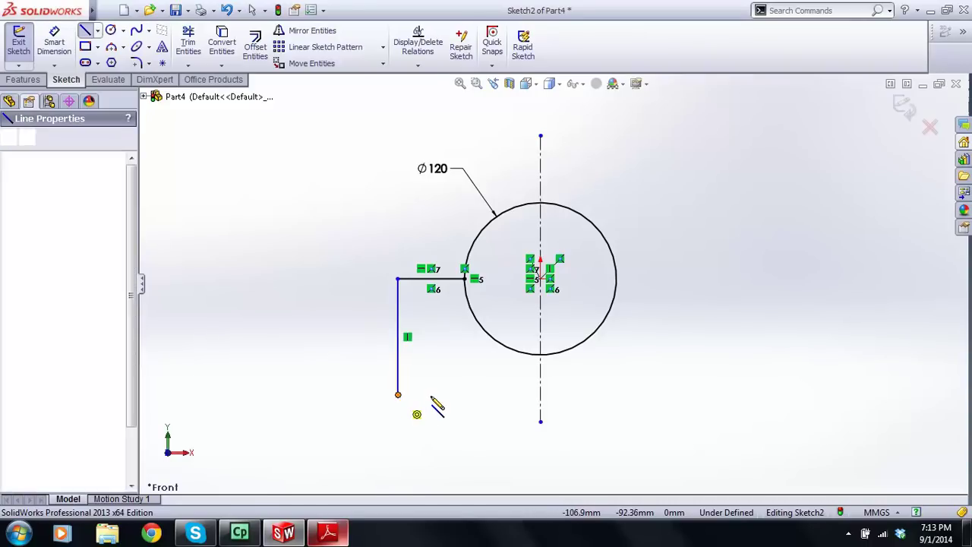
click(435, 395)
click(435, 376)
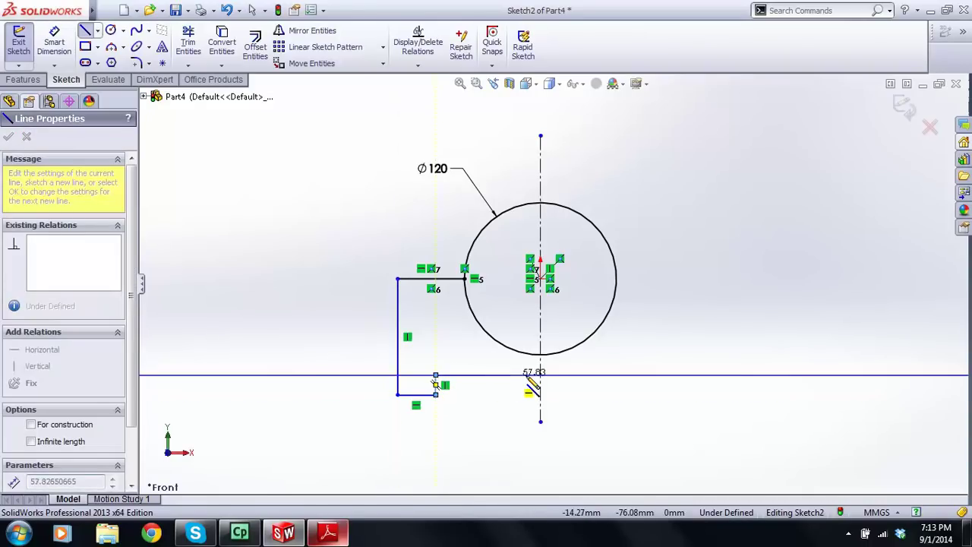
click(541, 376)
key(Escape)
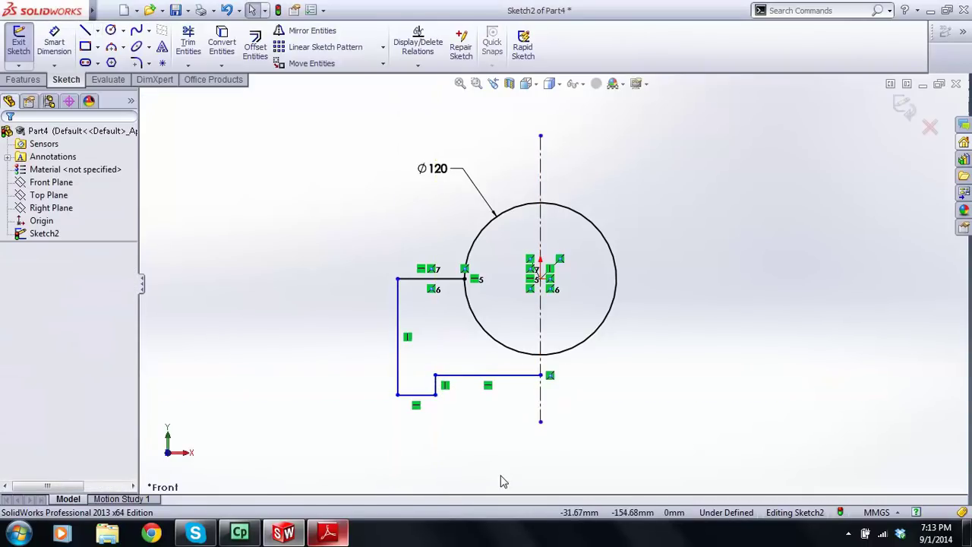
- Examine the Example 4 drawing's foot, height and width dimensions in Adobe Reader and return to the SolidWorks sketch
scroll(490, 366, down, 3)
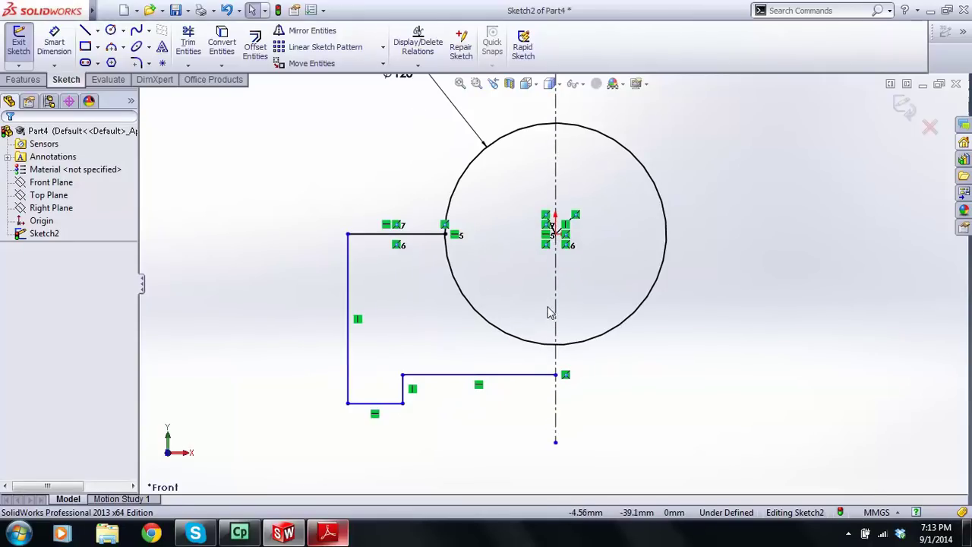
click(328, 532)
scroll(506, 306, down, 1)
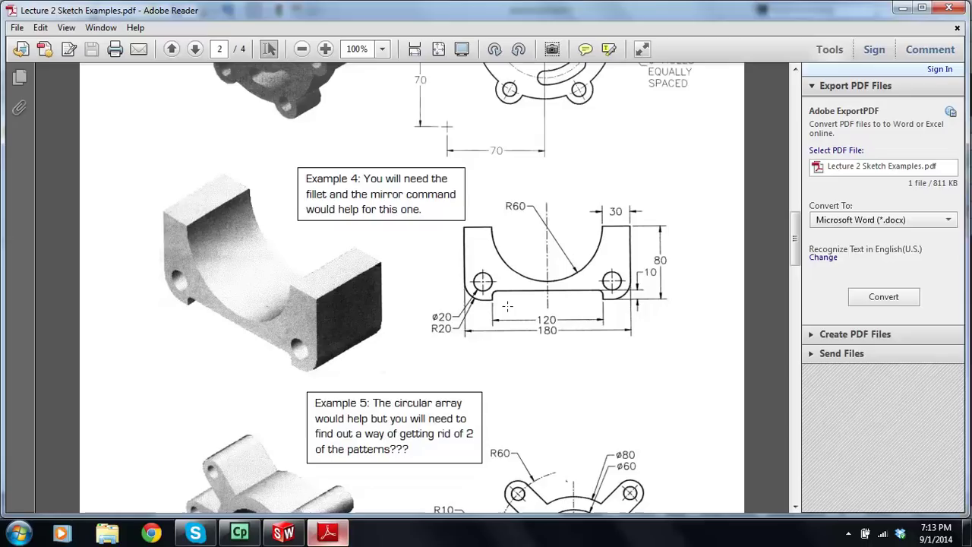
scroll(515, 299, up, 1)
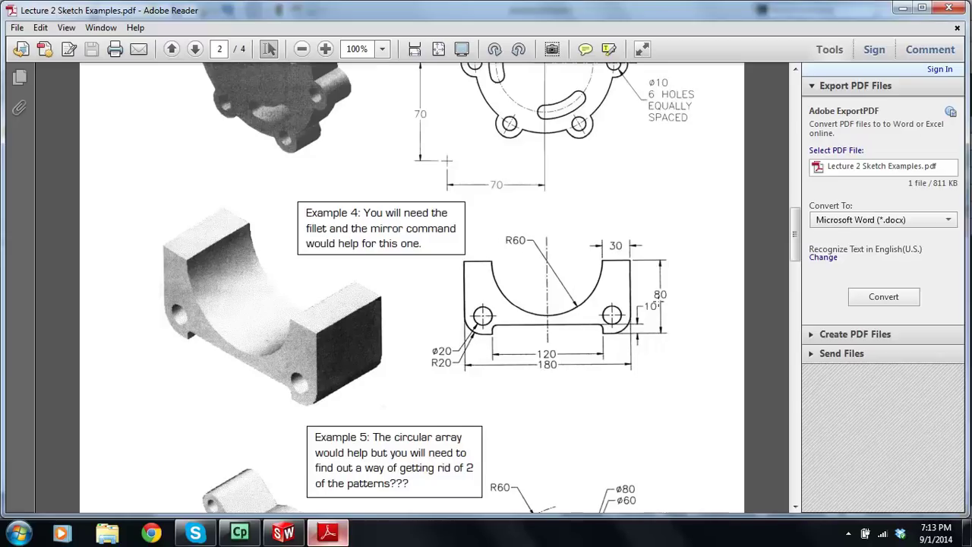
click(284, 533)
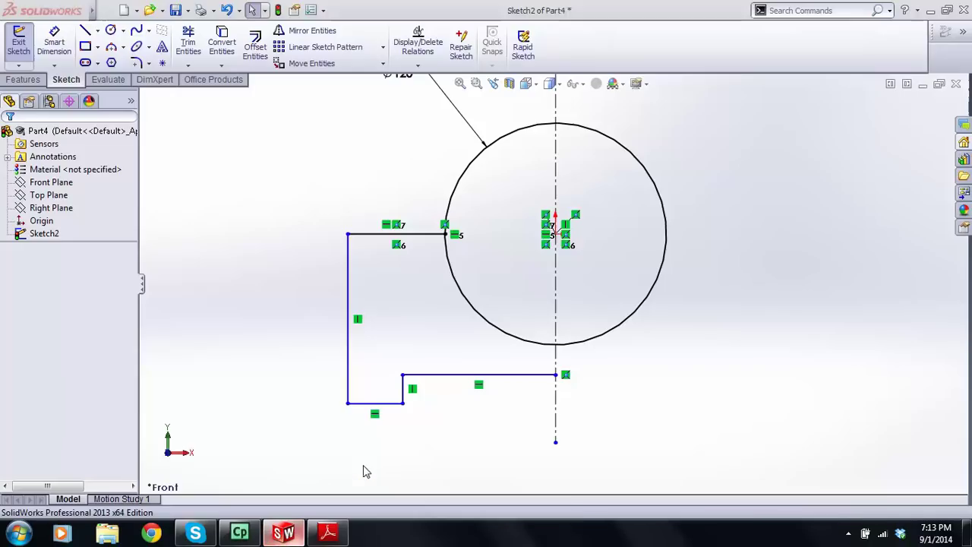
- Dimension the vertical distance between the profile's upper horizontal line and its lowest horizontal line as 80 mm
click(54, 41)
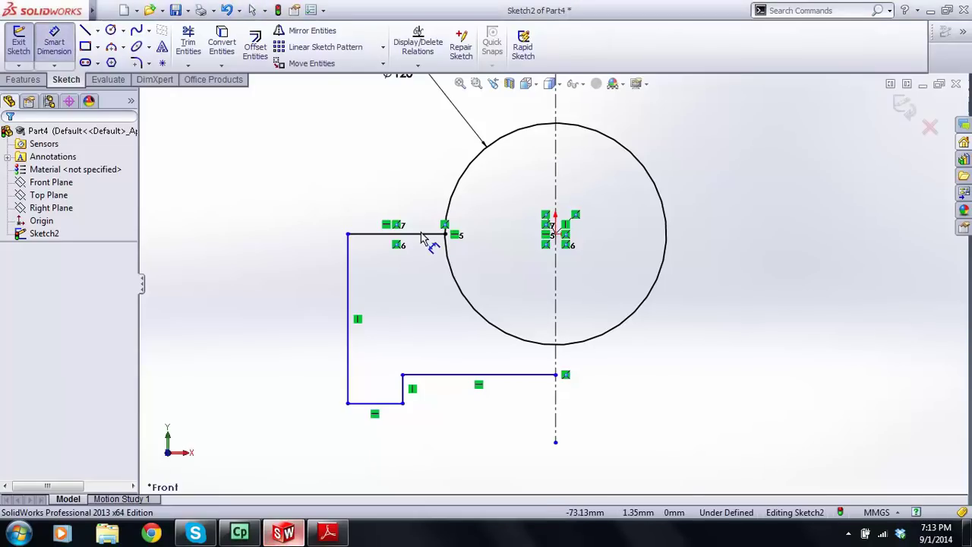
click(376, 403)
click(262, 316)
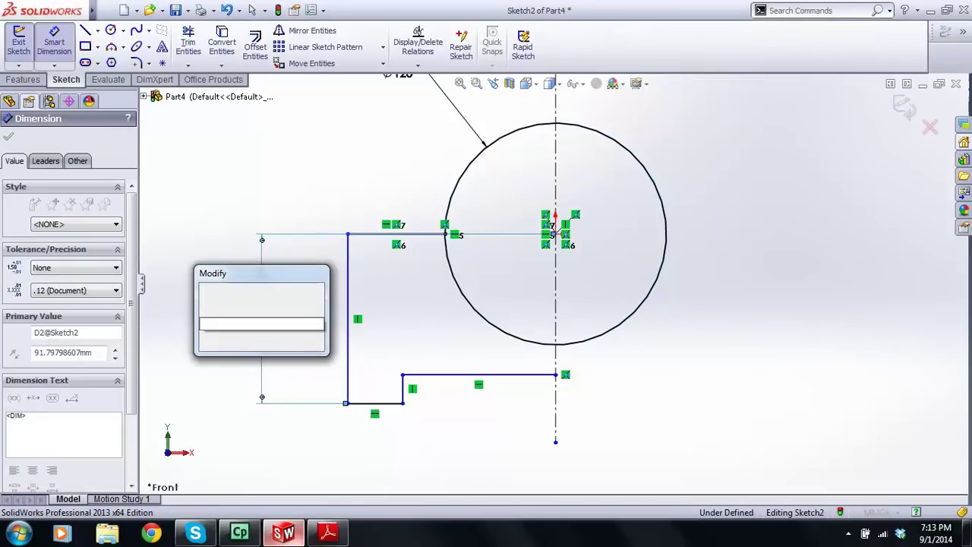
text(80)
key(Return)
key(Escape)
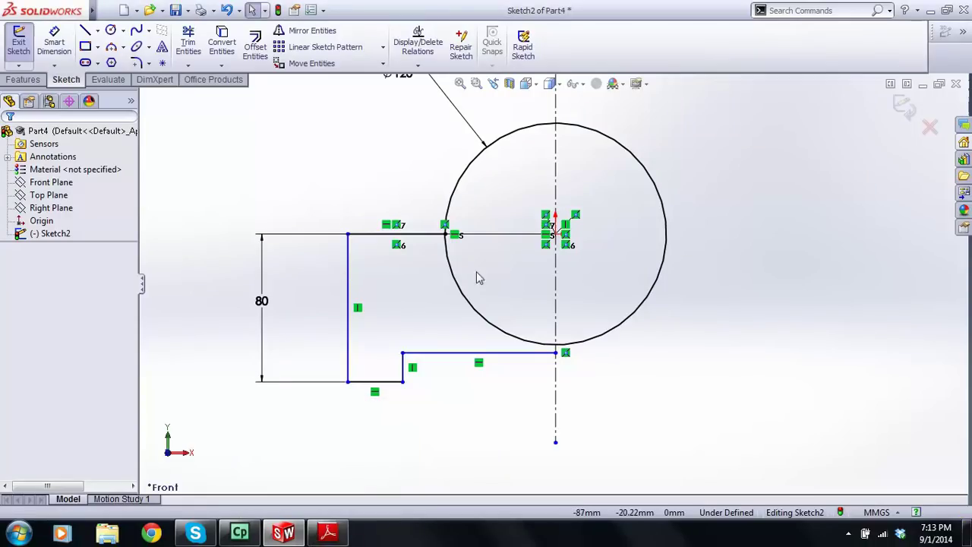
- Switch to Adobe Reader to check the Example 4 drawing for the overall width, and return to SolidWorks
click(332, 533)
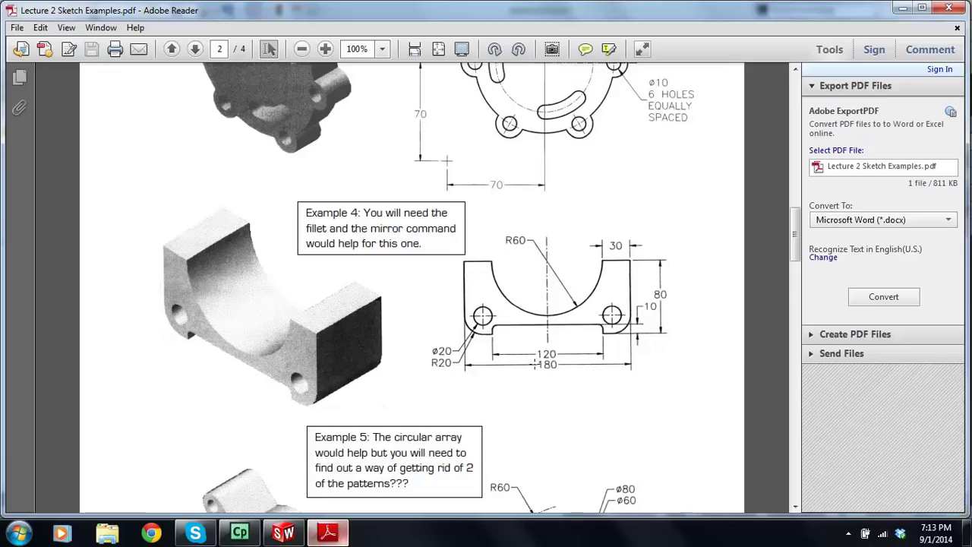
click(284, 534)
click(54, 41)
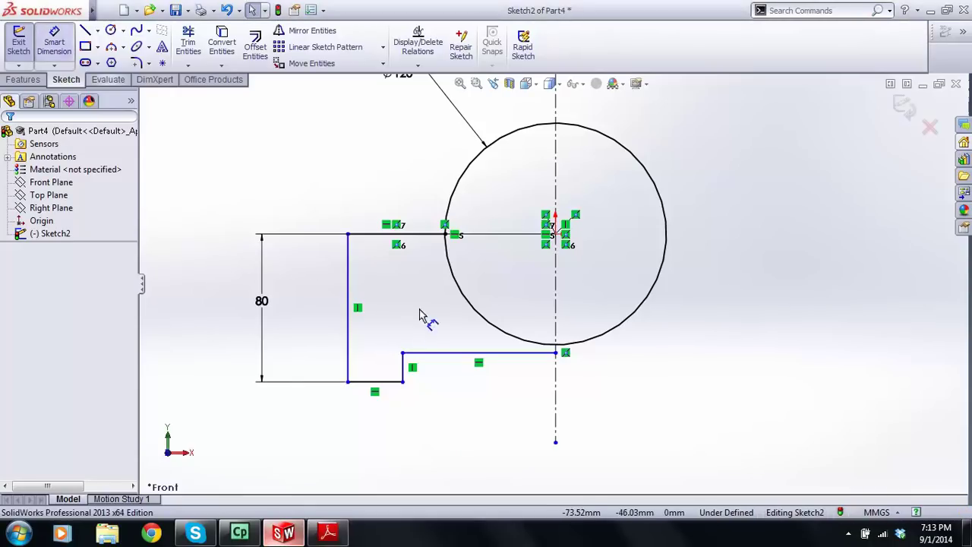
click(347, 281)
click(556, 287)
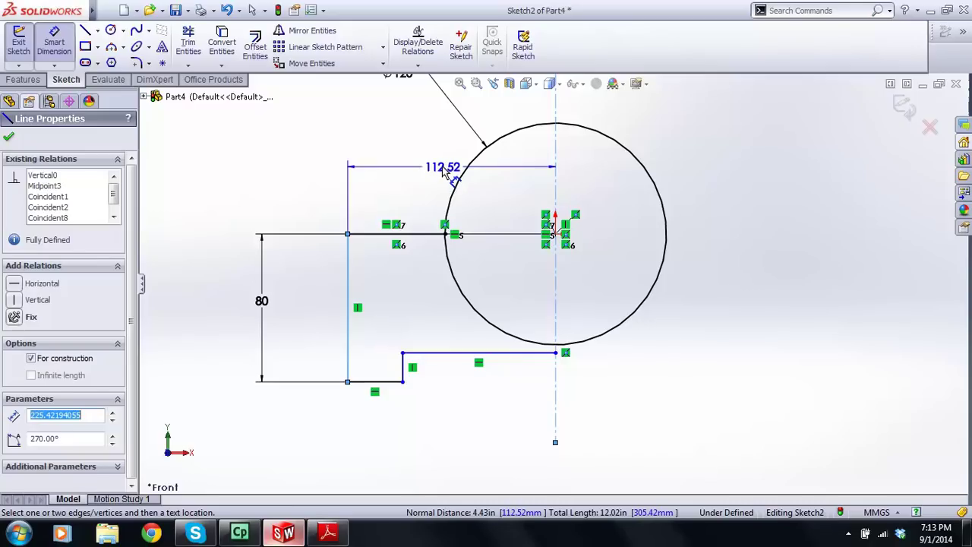
key(Escape)
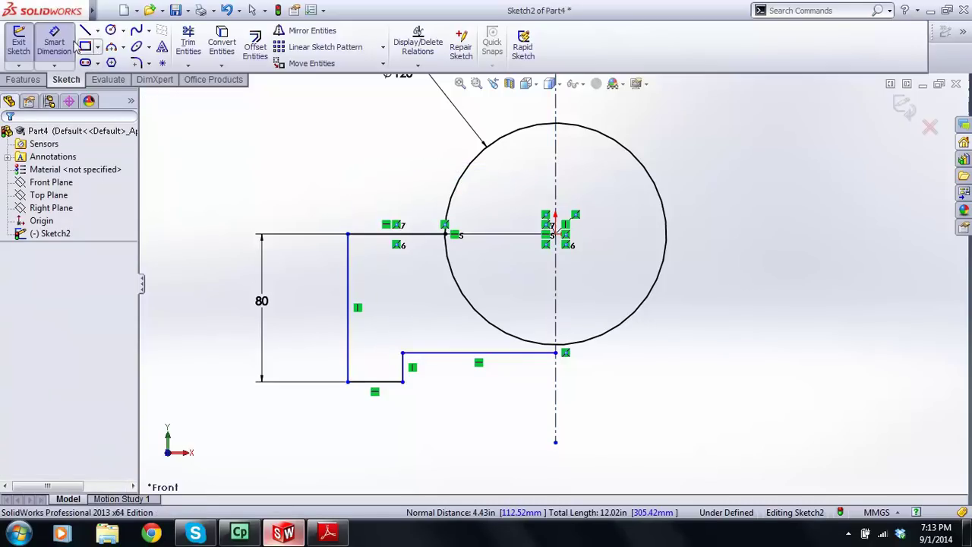
- Dimension the outer vertical edge to the centreline as a doubled, symmetric overall width of 180 mm below the profile
click(349, 296)
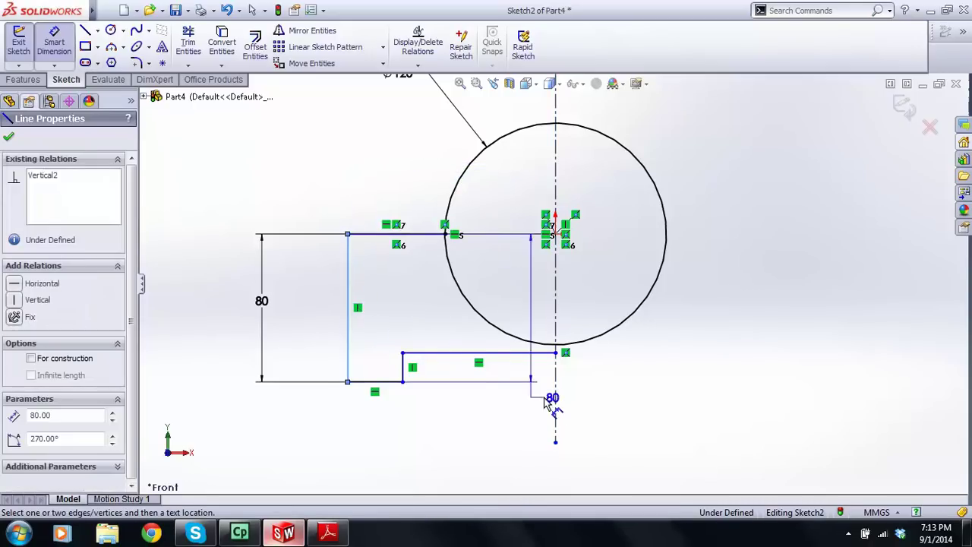
click(556, 397)
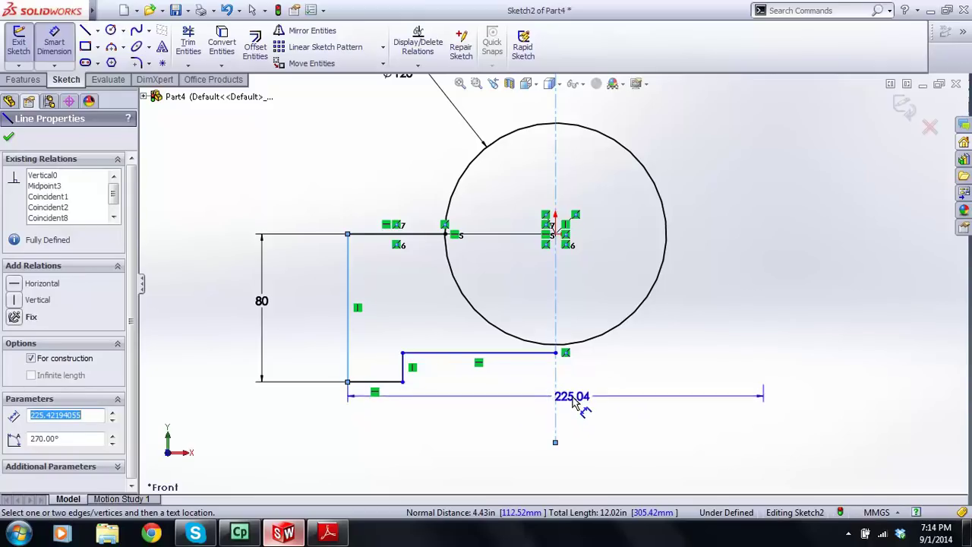
scroll(568, 403, up, 2)
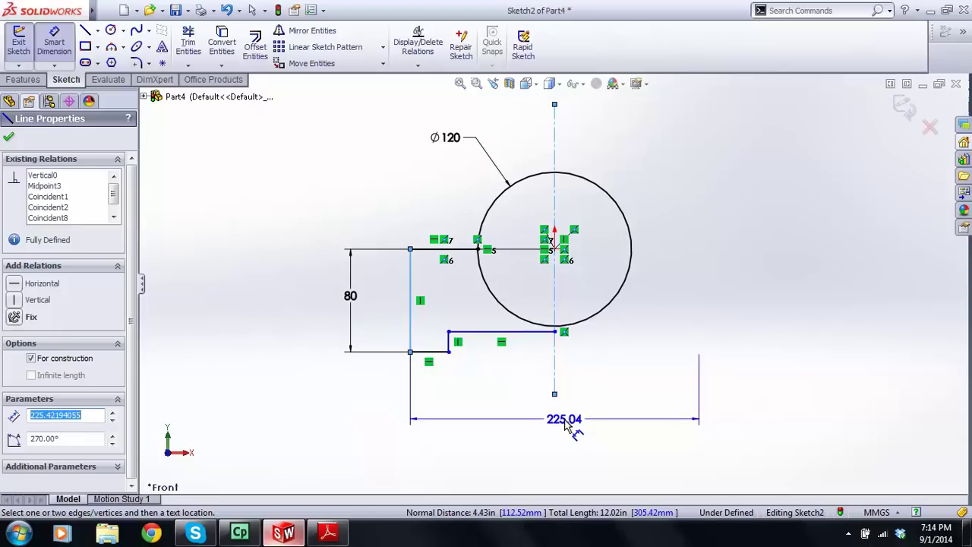
click(568, 427)
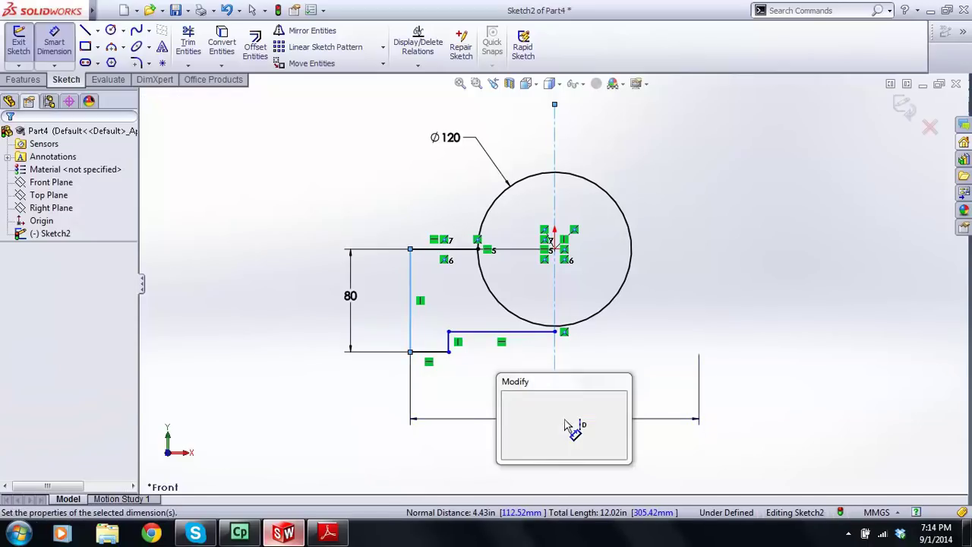
text(1809)
key(Return)
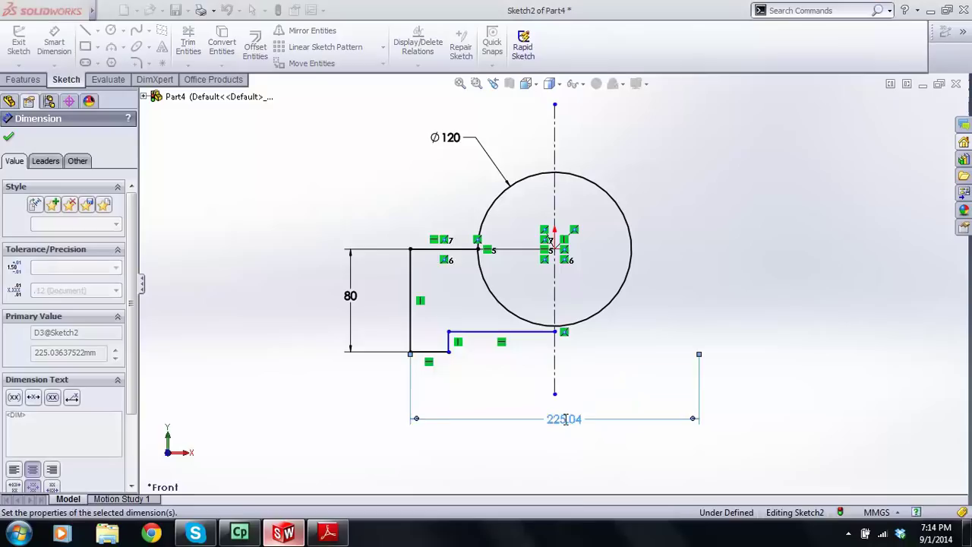
key(Escape)
- Shift the short vertical step line towards the centreline, leaving the adjoining horizontal line about 64 mm long
scroll(448, 313, down, 4)
drag(456, 365, 509, 369)
scroll(513, 404, up, 2)
scroll(512, 405, up, 2)
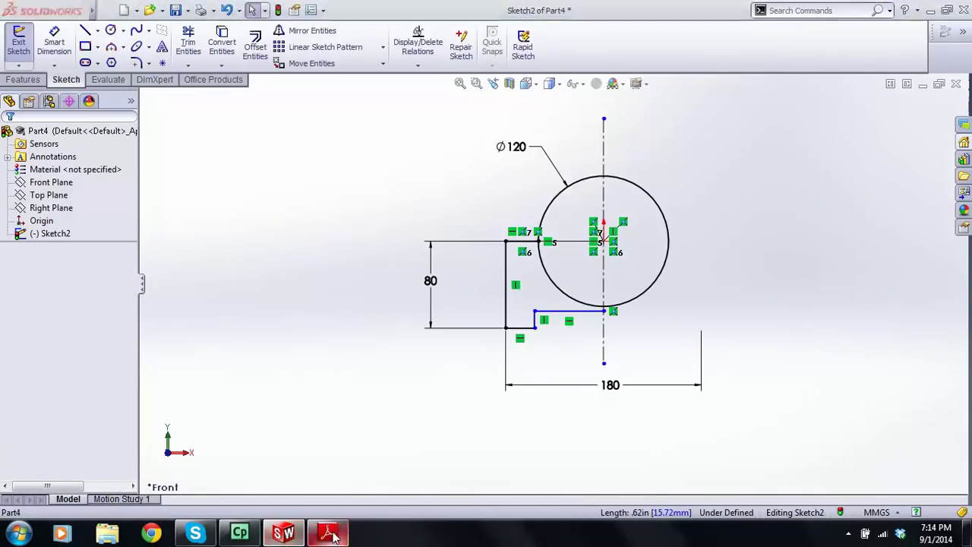
- Check the Example 4 drawing in Adobe Reader, and in SolidWorks dimension the step height between the two lower horizontal lines as 10 mm
click(328, 532)
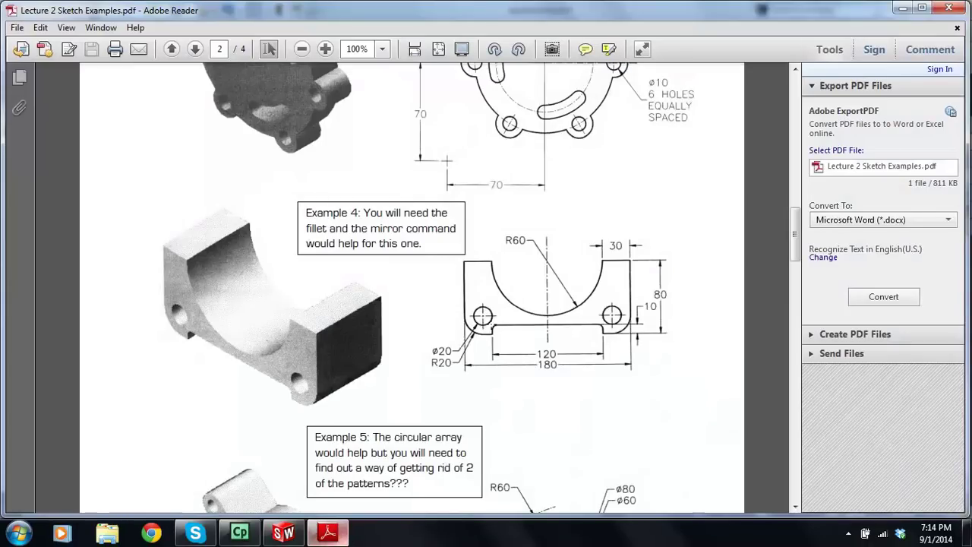
click(302, 535)
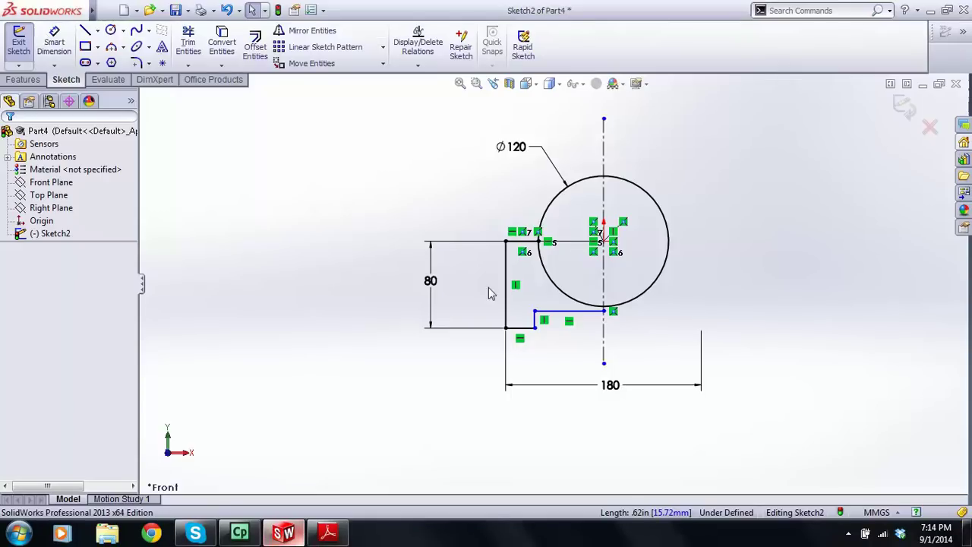
click(58, 47)
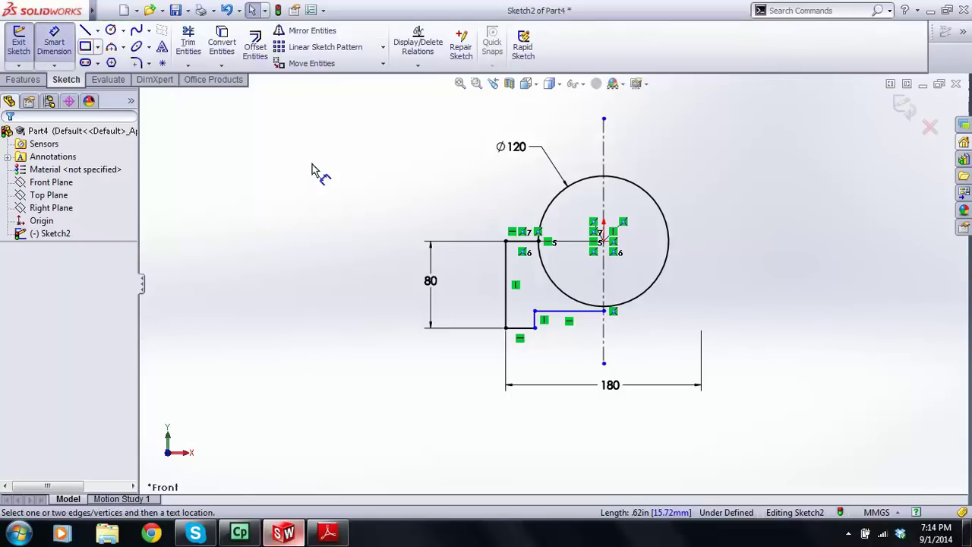
click(523, 328)
click(546, 312)
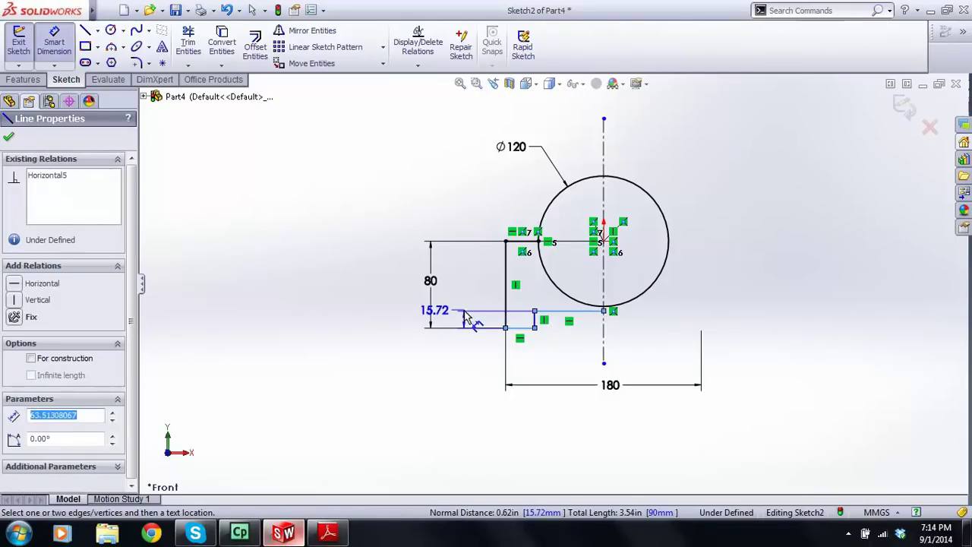
click(467, 317)
text(10)
key(Return)
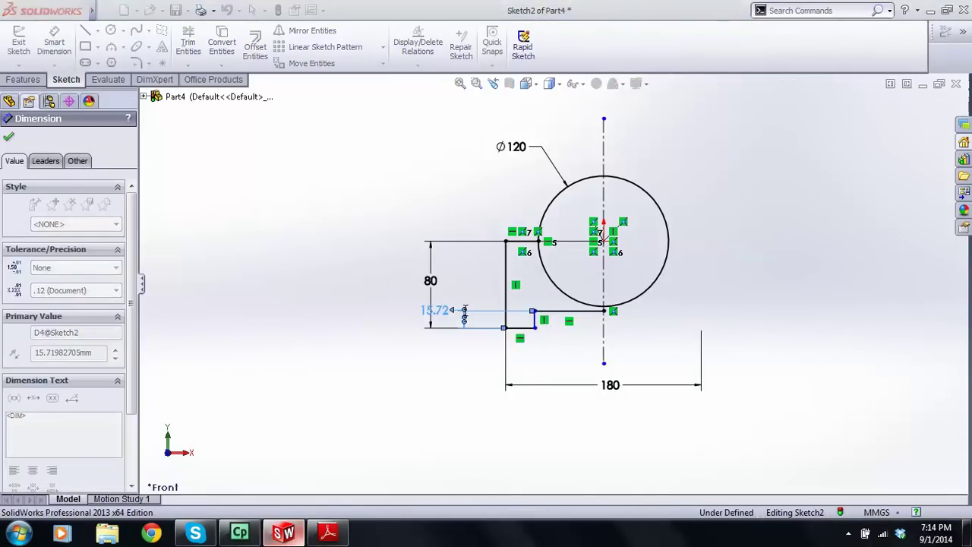
key(Escape)
- Move the 80 mm and 10 mm dimensions farther out from the profile so they no longer crowd each other
drag(432, 282, 348, 281)
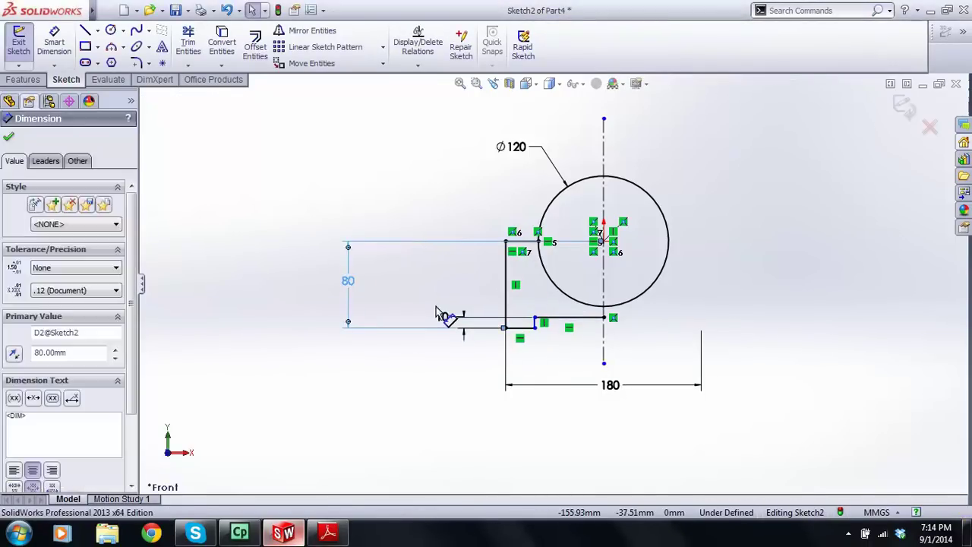
drag(445, 319, 386, 296)
click(375, 368)
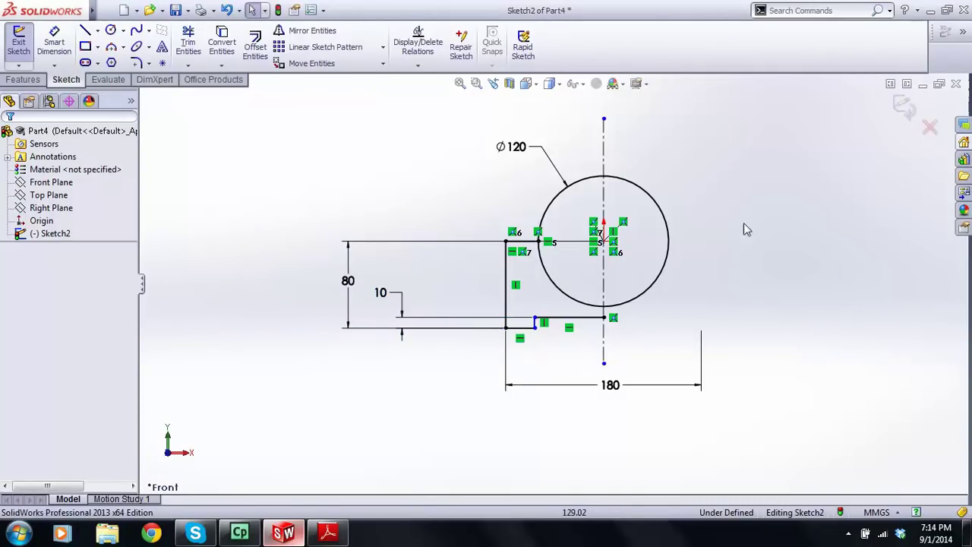
mouse_move(772, 312)
right_down()
mouse_move(775, 345)
mouse_move(765, 301)
mouse_move(766, 326)
mouse_move(787, 312)
right_up()
mouse_move(723, 214)
right_down()
mouse_move(724, 189)
mouse_move(724, 215)
right_up()
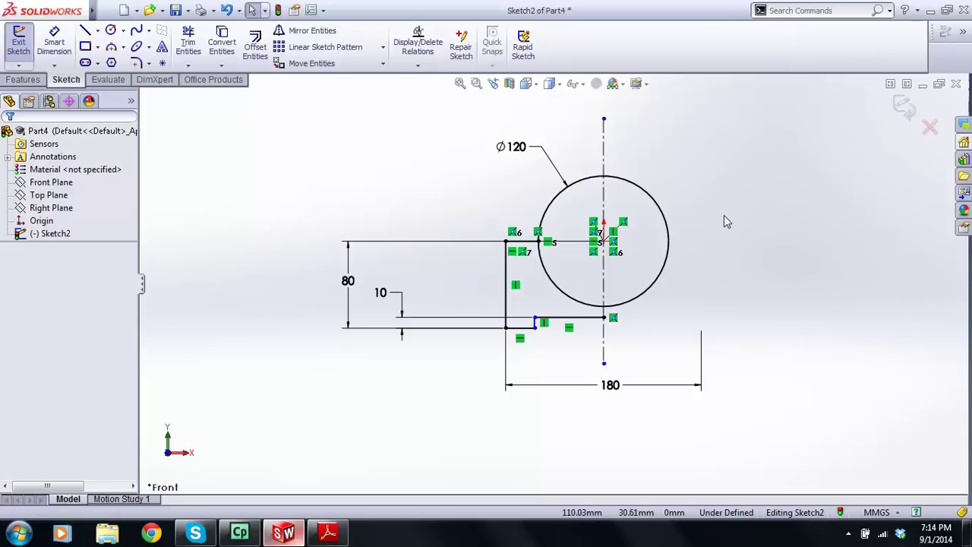
right_click(774, 266)
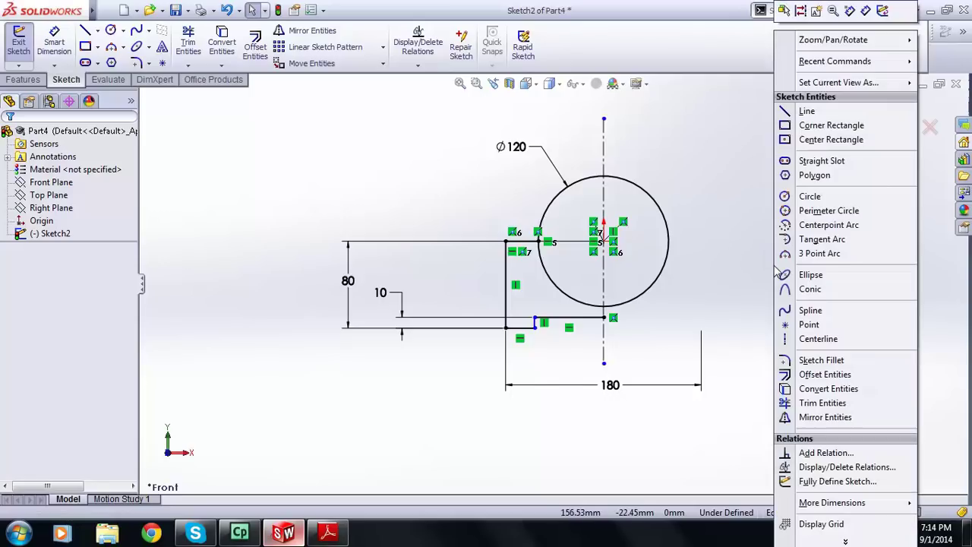
click(738, 257)
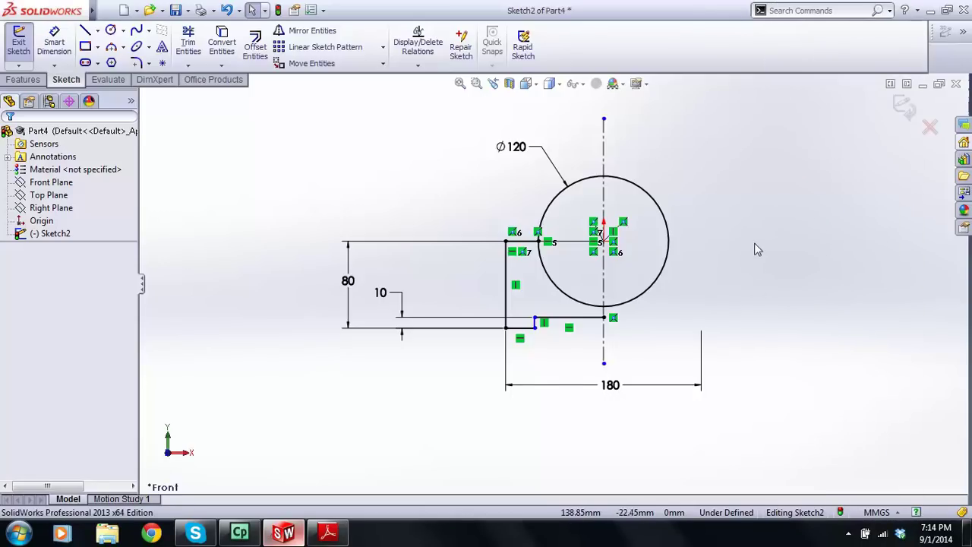
right_drag(754, 248, 755, 210)
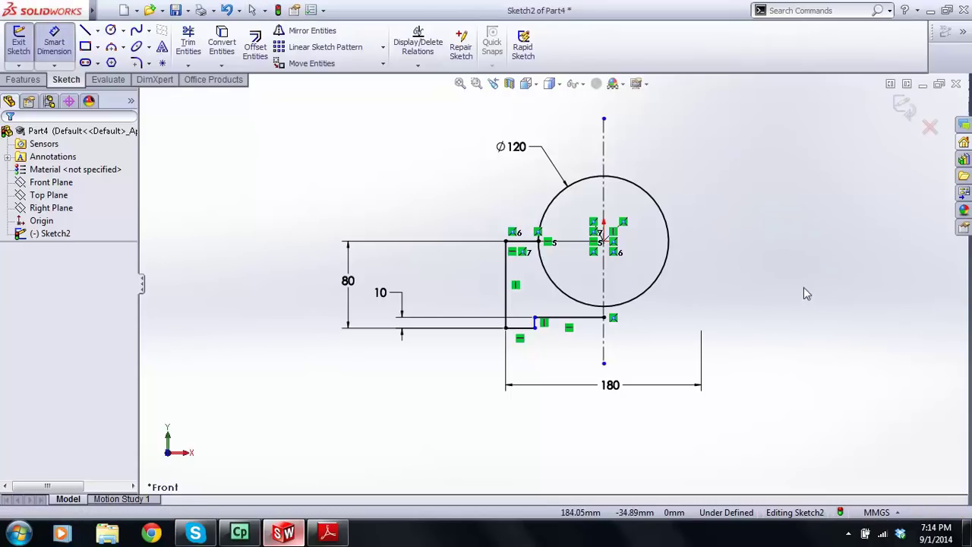
key(Escape)
right_drag(804, 323, 820, 242)
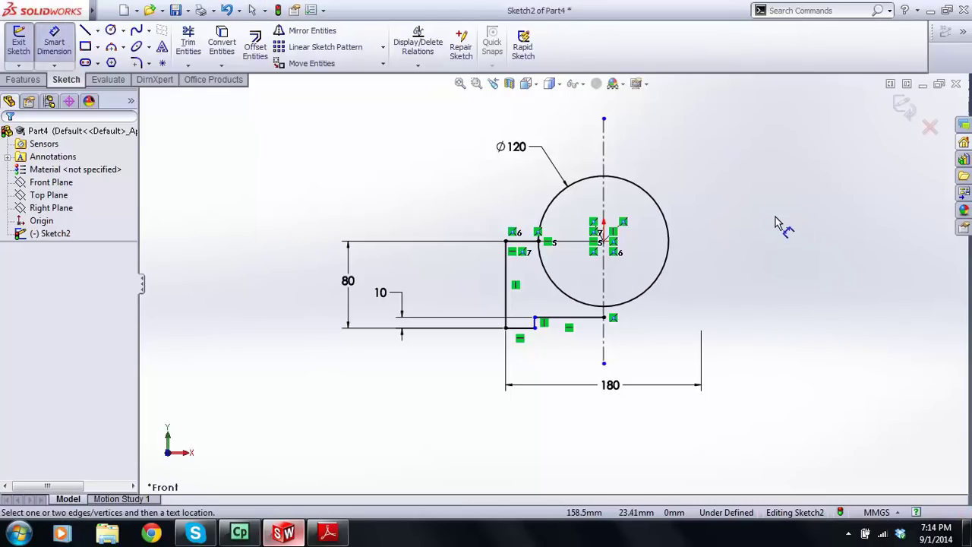
key(Escape)
right_drag(774, 199, 730, 203)
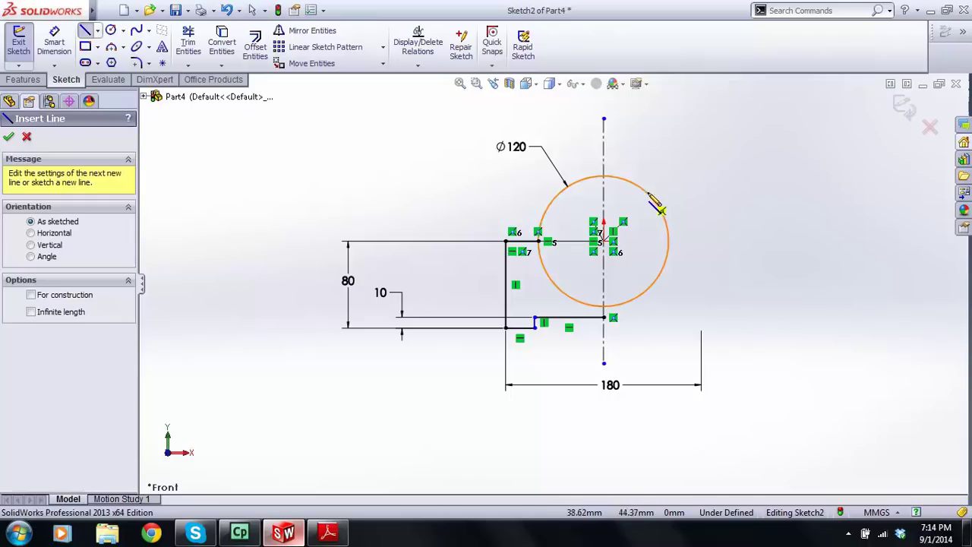
key(Escape)
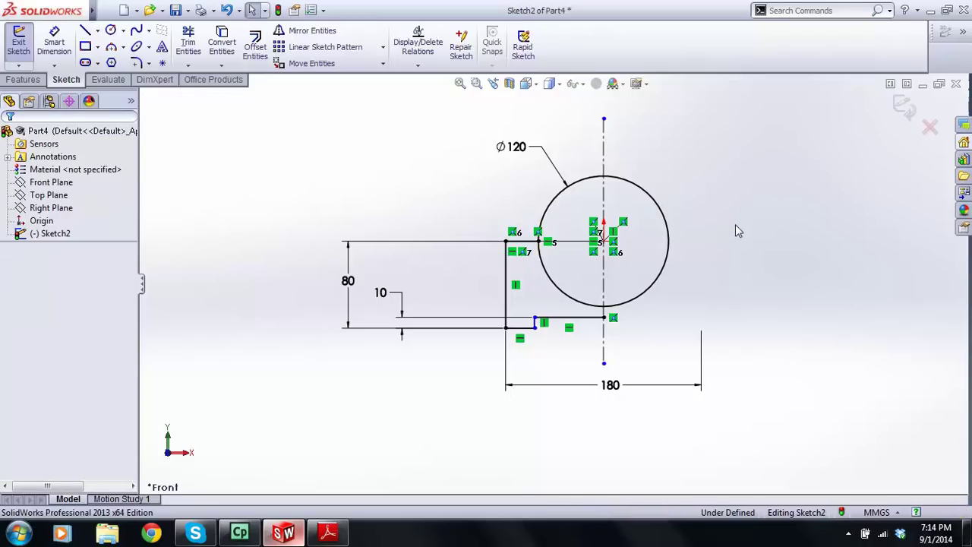
right_drag(707, 220, 783, 223)
key(Escape)
right_drag(760, 178, 753, 235)
right_drag(777, 288, 777, 205)
key(Escape)
right_drag(821, 263, 818, 181)
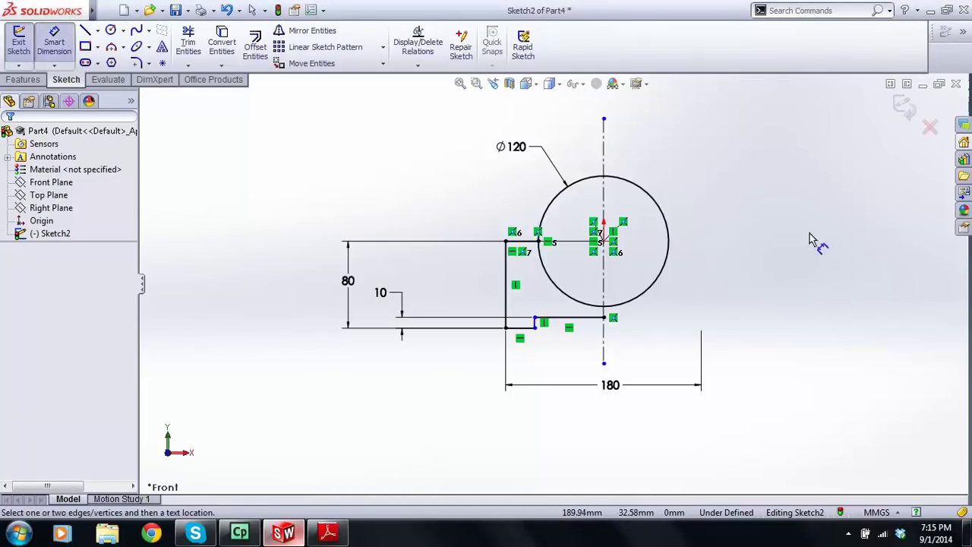
key(Escape)
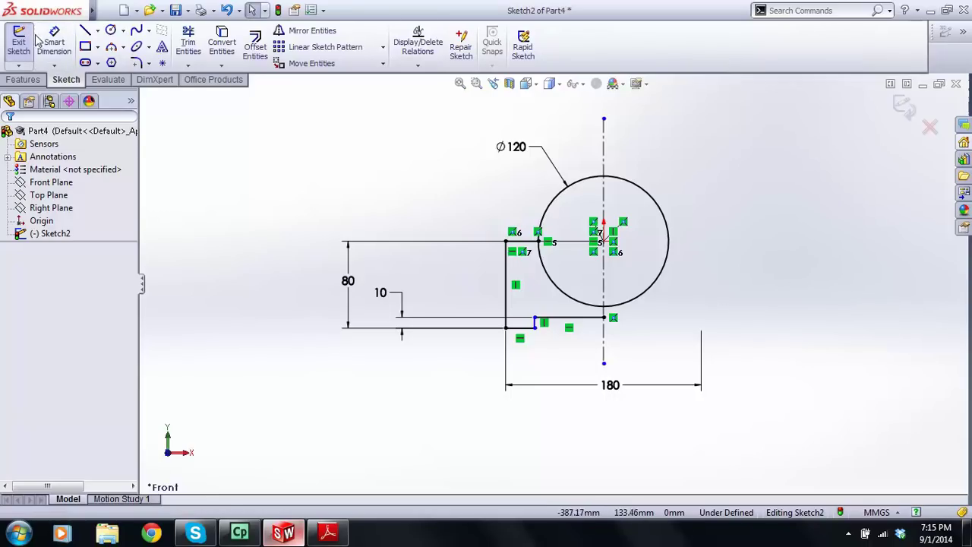
right_drag(805, 315, 748, 280)
key(Escape)
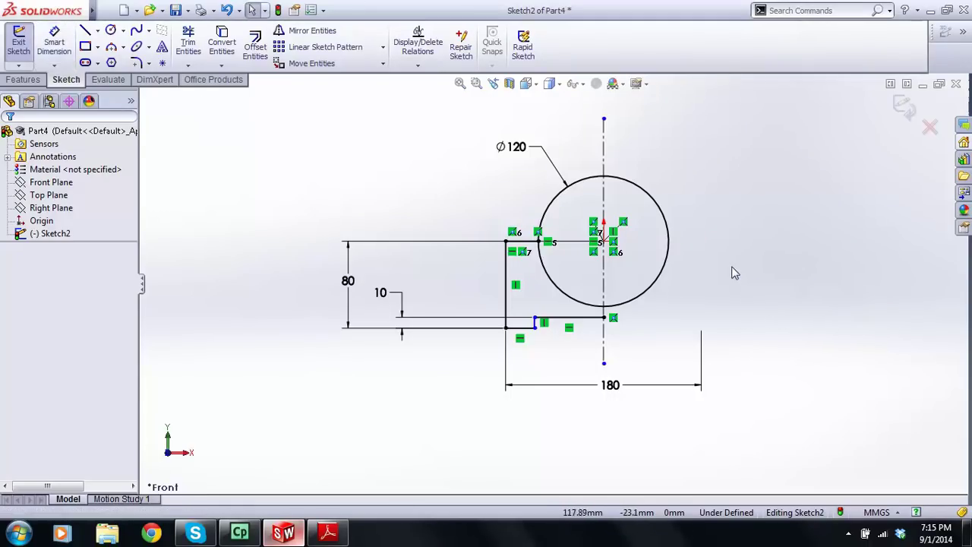
- Check the Example 4 drawing in Adobe Reader, and in SolidWorks dimension the short vertical step line to the centreline as a doubled symmetric width
click(327, 533)
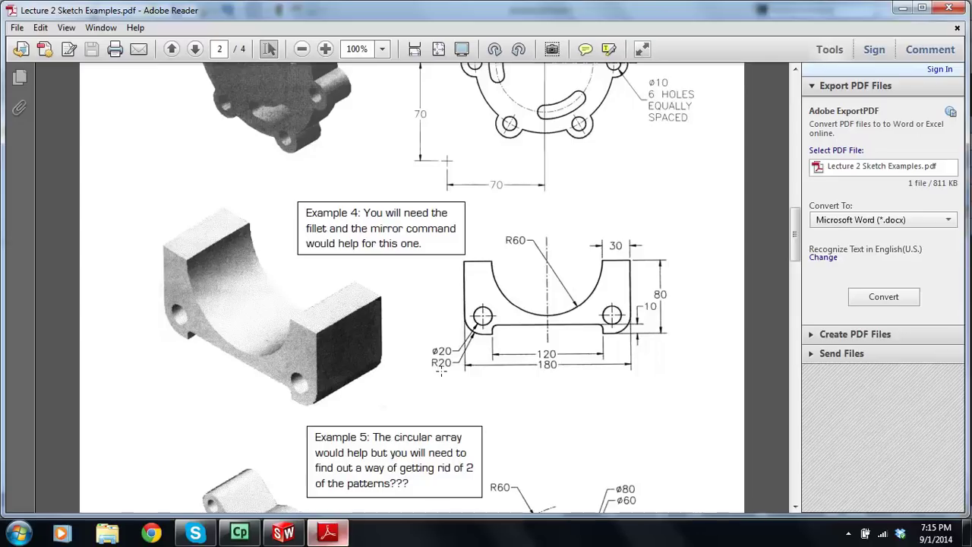
click(283, 533)
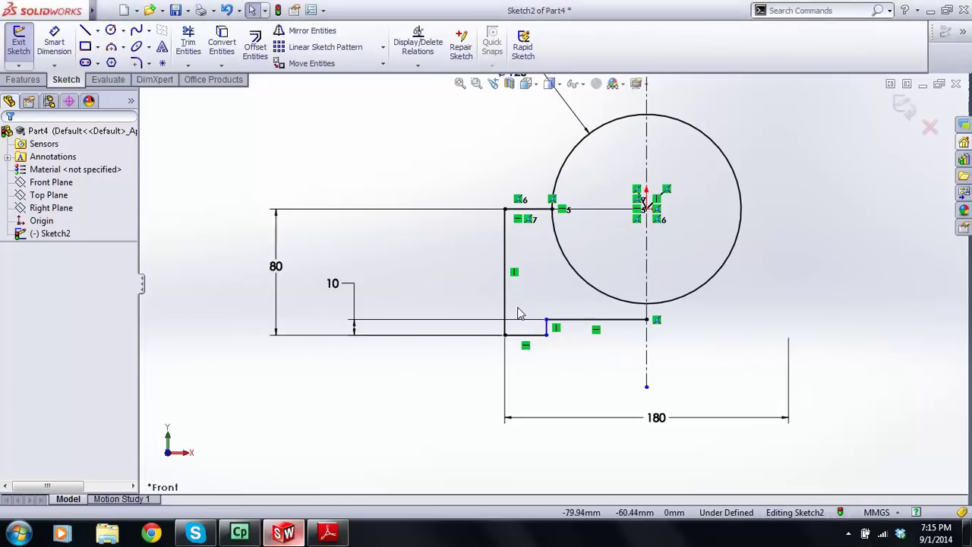
click(329, 532)
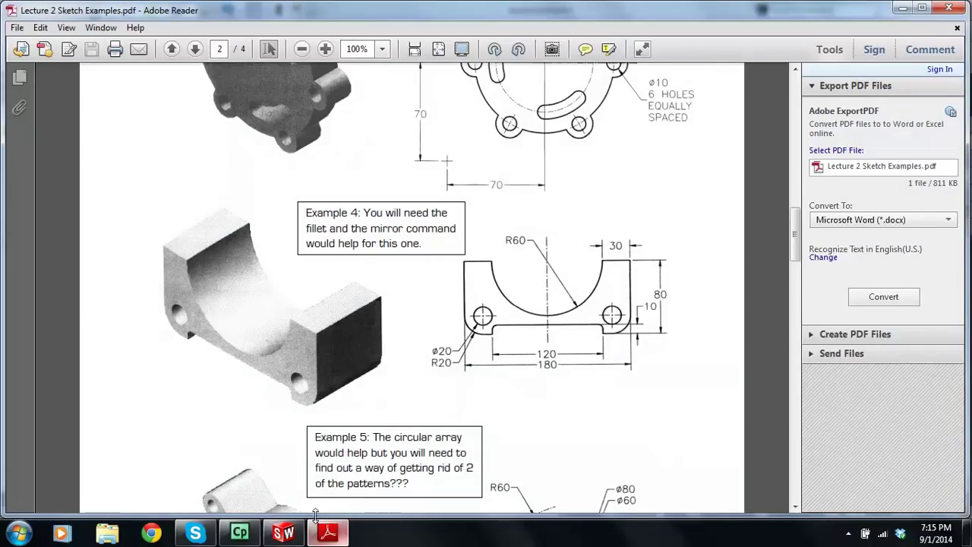
click(283, 533)
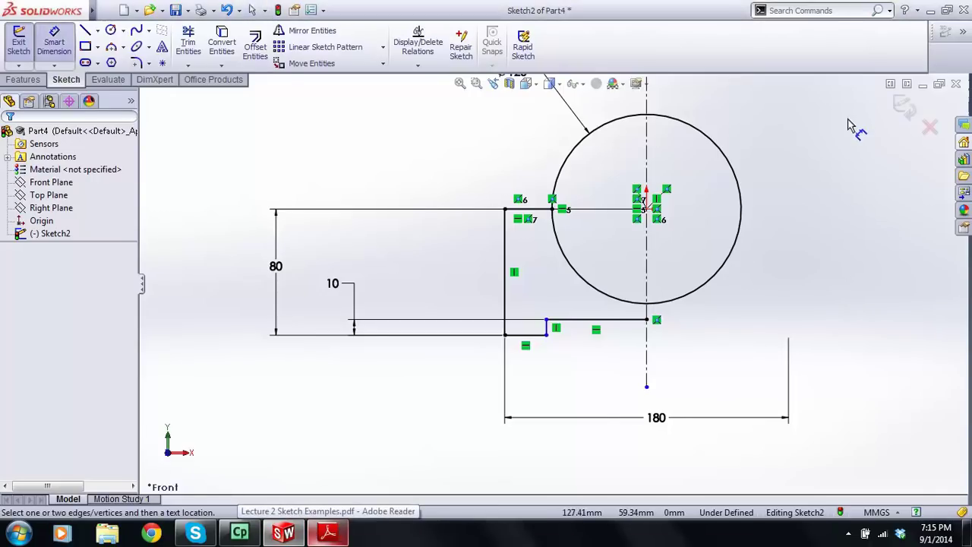
scroll(557, 336, down, 2)
click(544, 325)
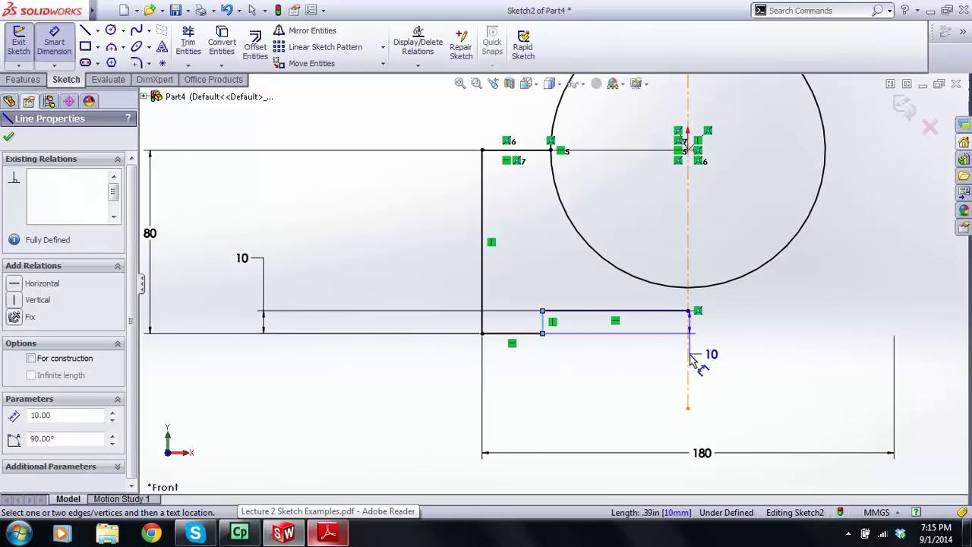
click(689, 360)
click(703, 424)
text(1290)
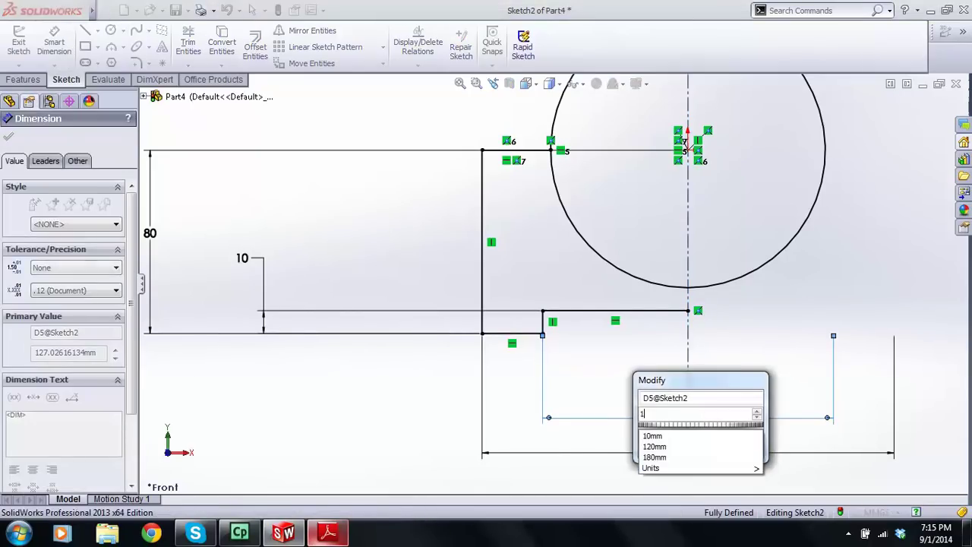
key(Return)
key(Escape)
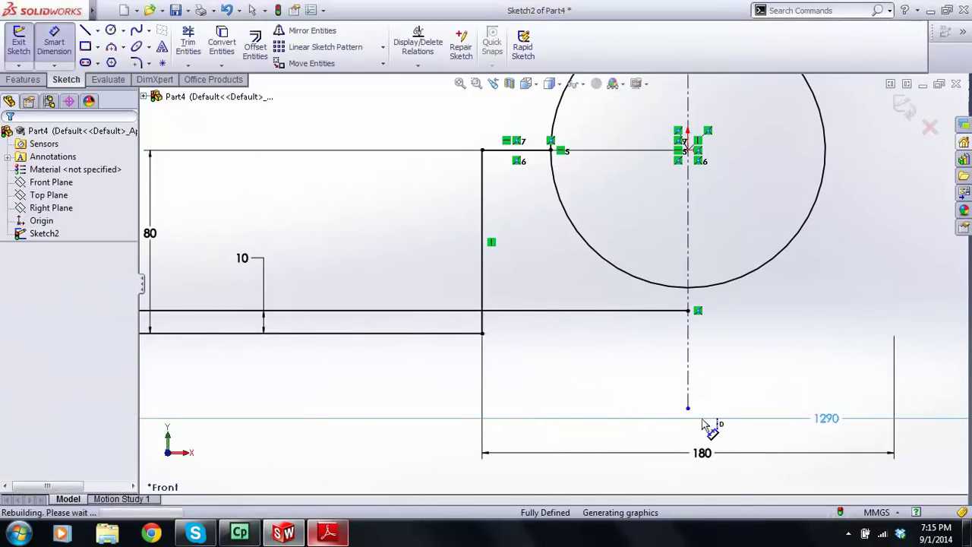
key(ctrl+z)
- Set the doubled step width below the profile to 120 mm
double_click(709, 417)
text(120)
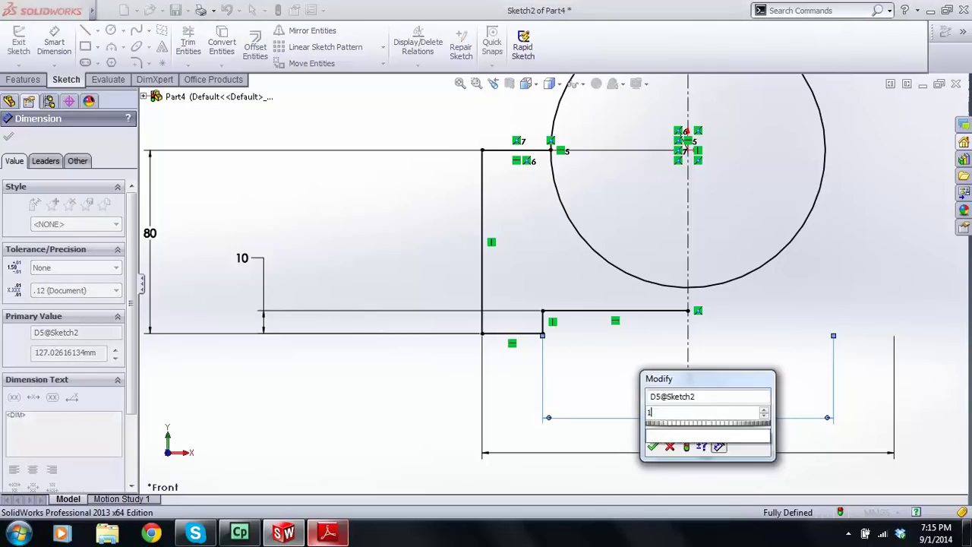
key(Return)
key(Escape)
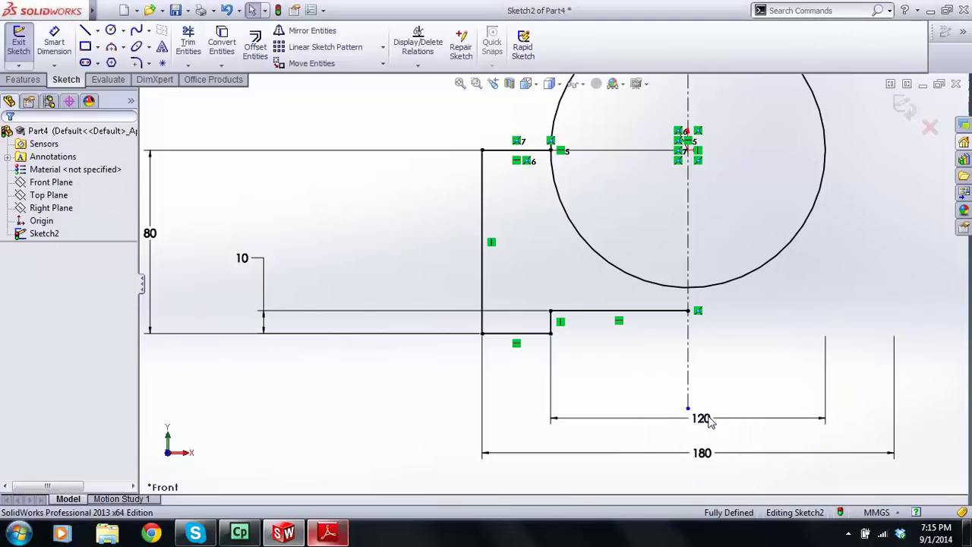
- Move the 180 mm and 120 mm width dimensions farther below the profile
scroll(707, 421, up, 3)
drag(645, 410, 647, 417)
drag(646, 363, 649, 393)
- Fillet the profile's outer lower corner with a 20 mm radius and move the 120 mm dimension above the 180 mm one
click(328, 533)
click(326, 534)
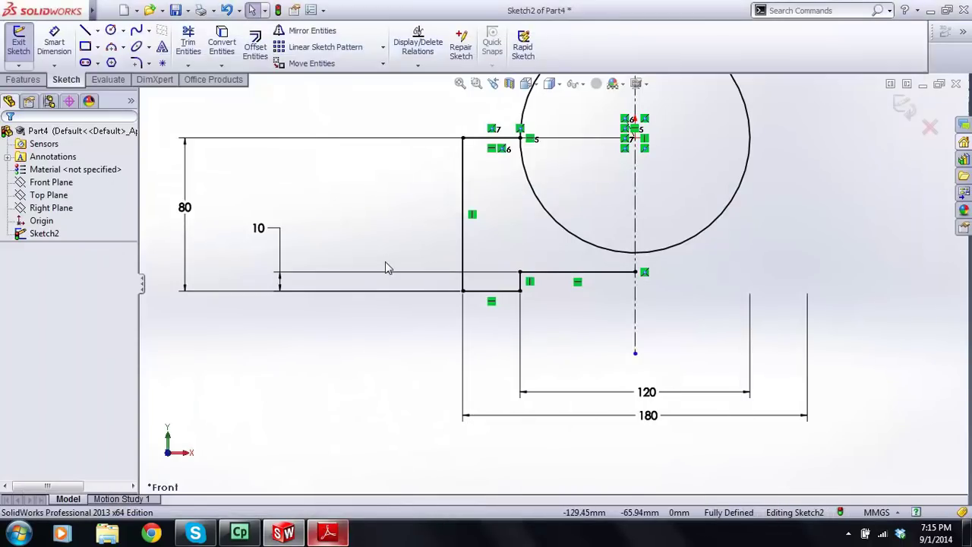
click(138, 64)
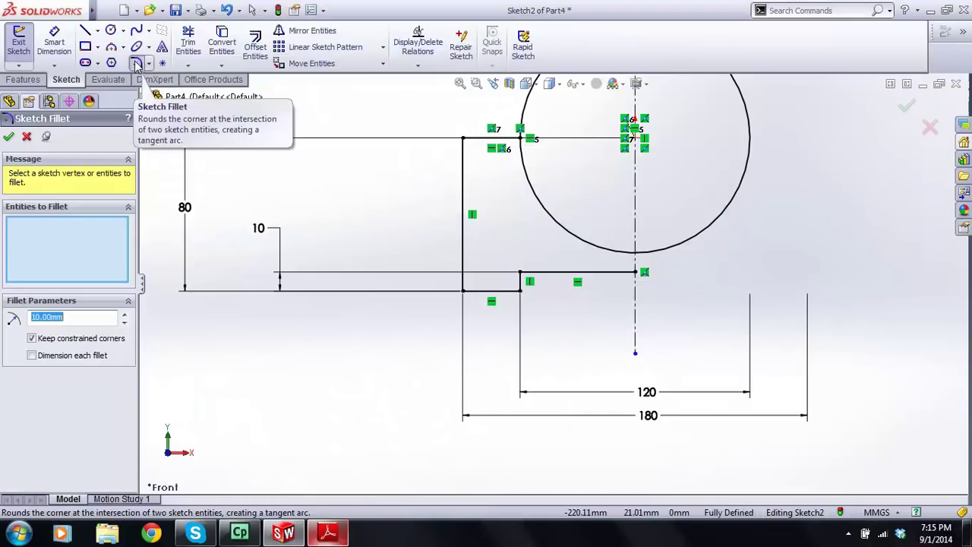
text(20)
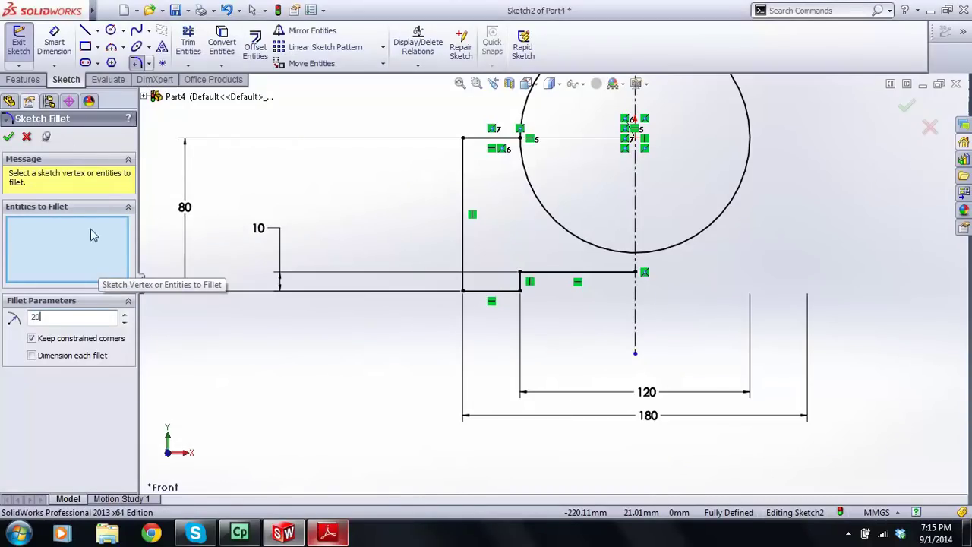
key(Return)
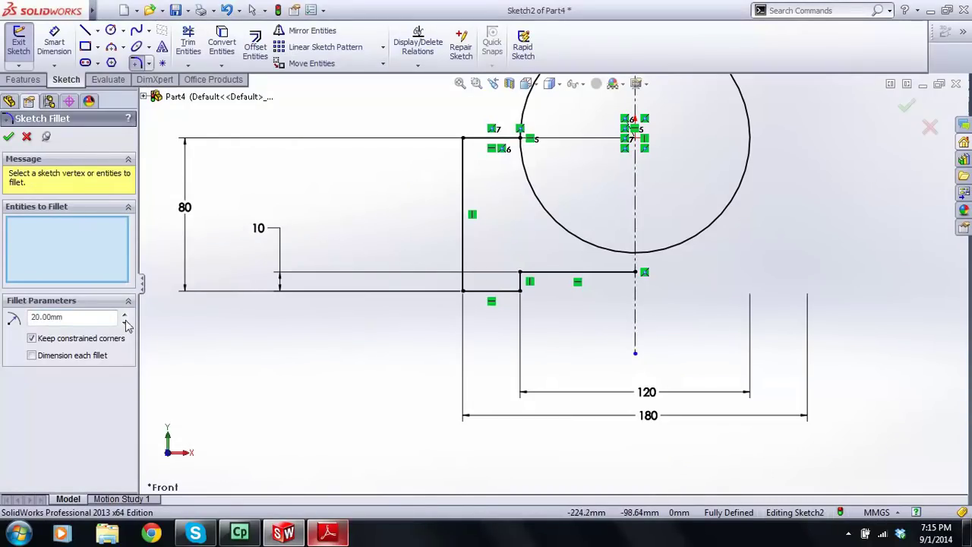
click(464, 255)
click(480, 295)
click(8, 136)
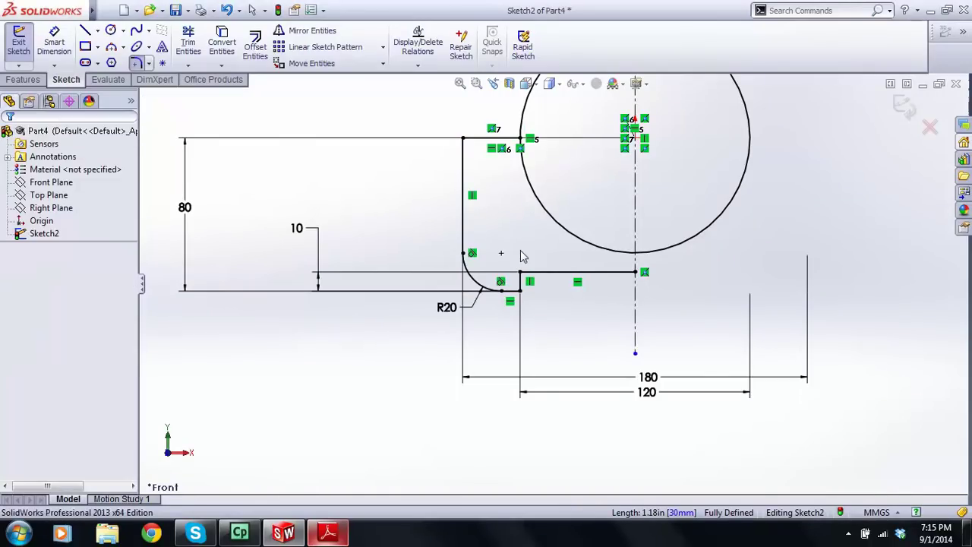
drag(646, 380, 635, 324)
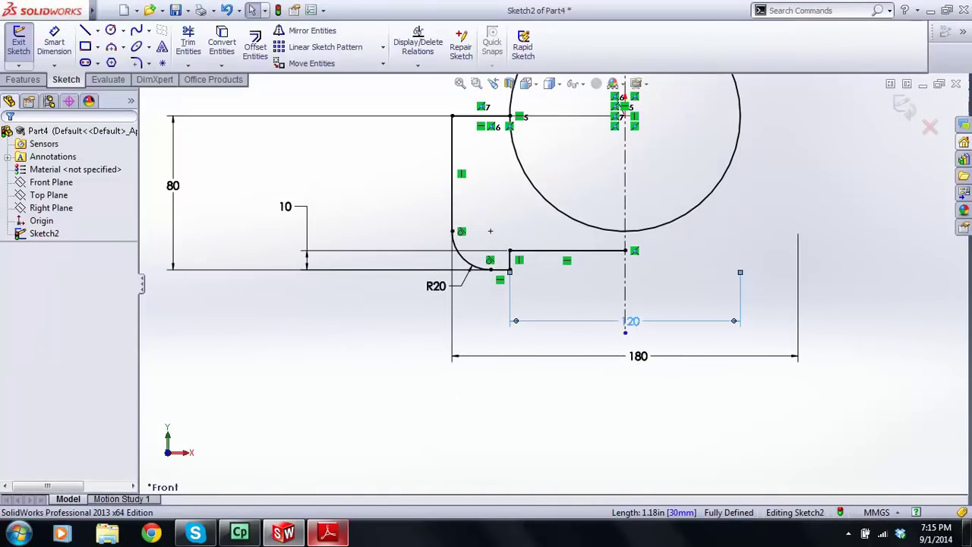
- Check the hole in the Adobe Reader drawing, and in SolidWorks sketch a circle about 20 mm in diameter just above the fillet's centre
click(328, 532)
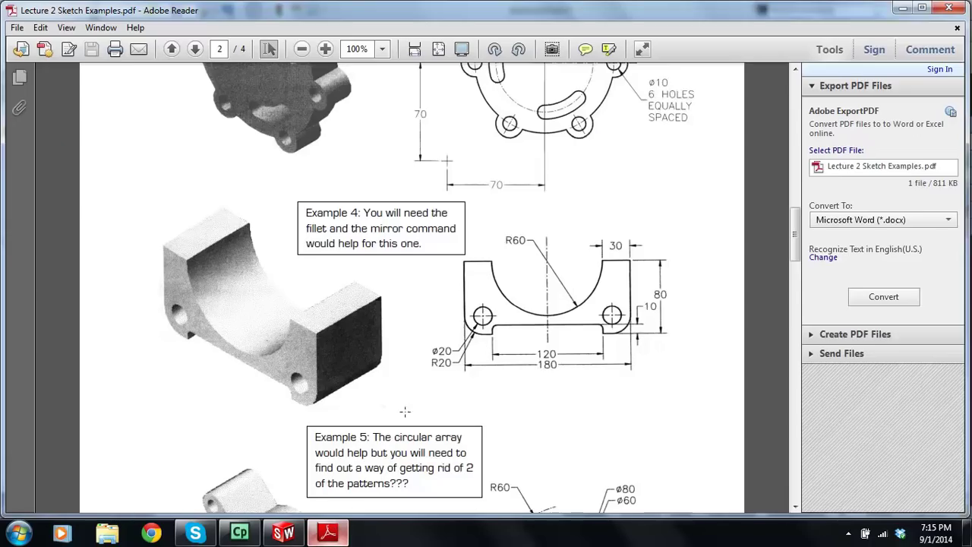
click(283, 533)
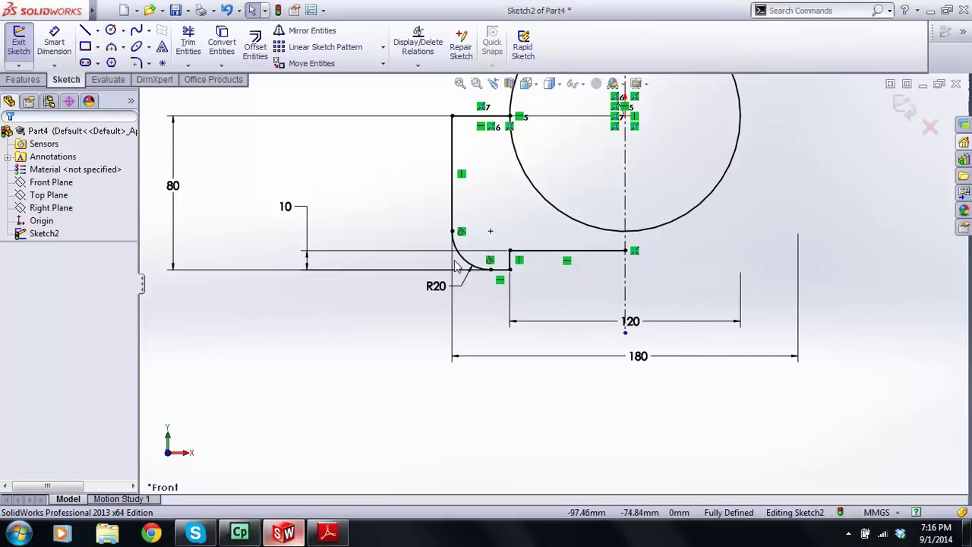
click(332, 533)
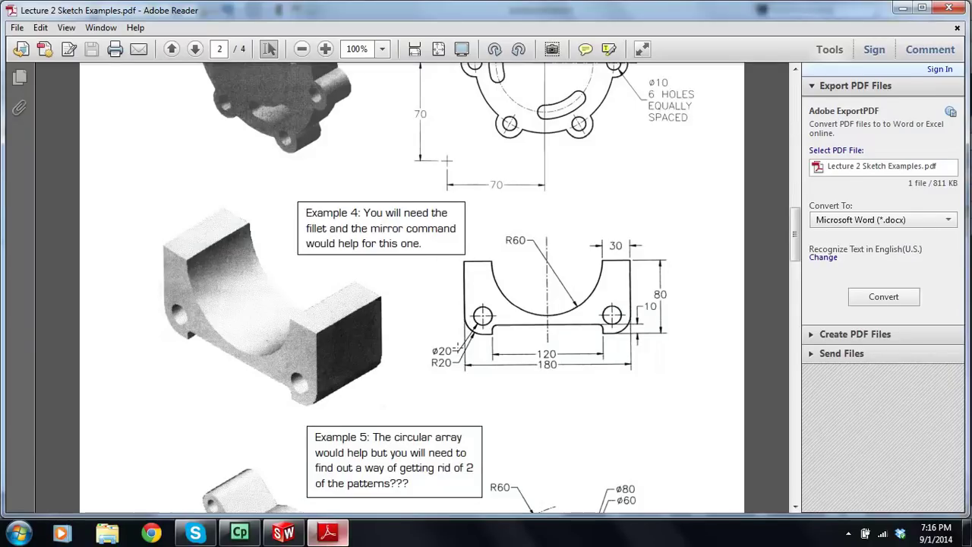
click(283, 533)
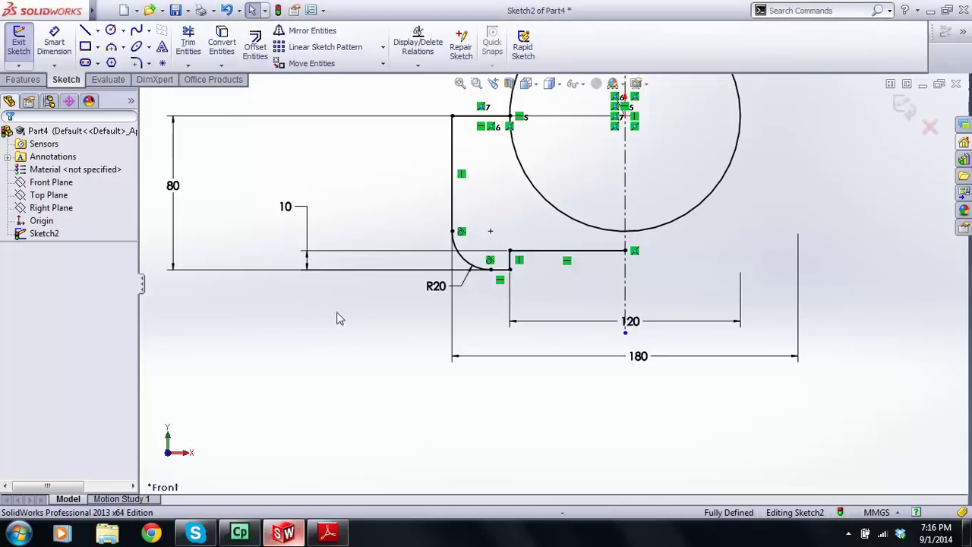
scroll(469, 232, down, 3)
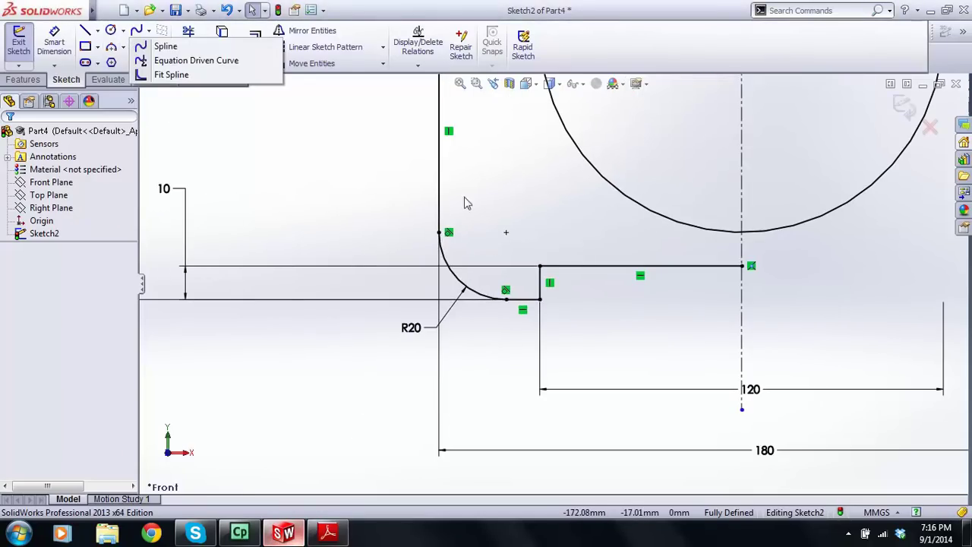
click(110, 30)
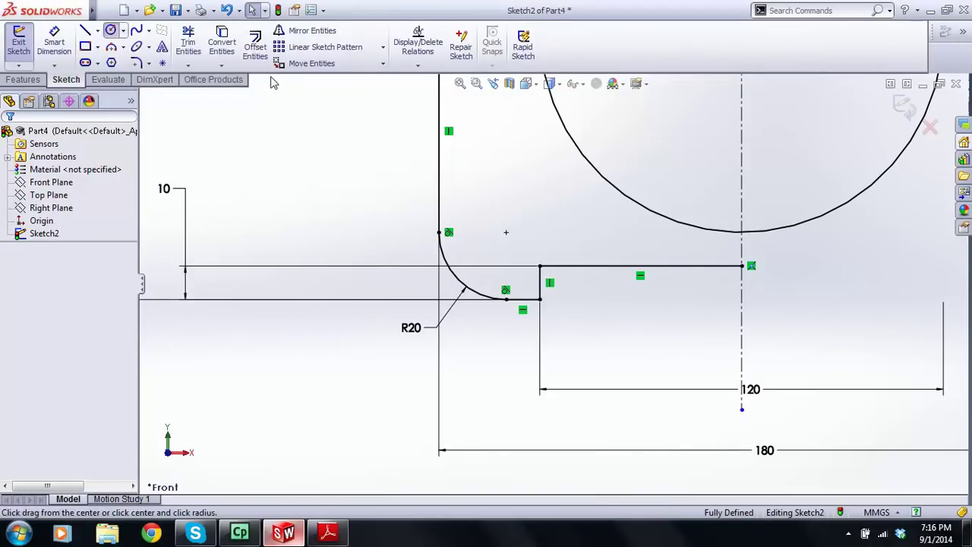
click(506, 199)
click(529, 225)
key(Escape)
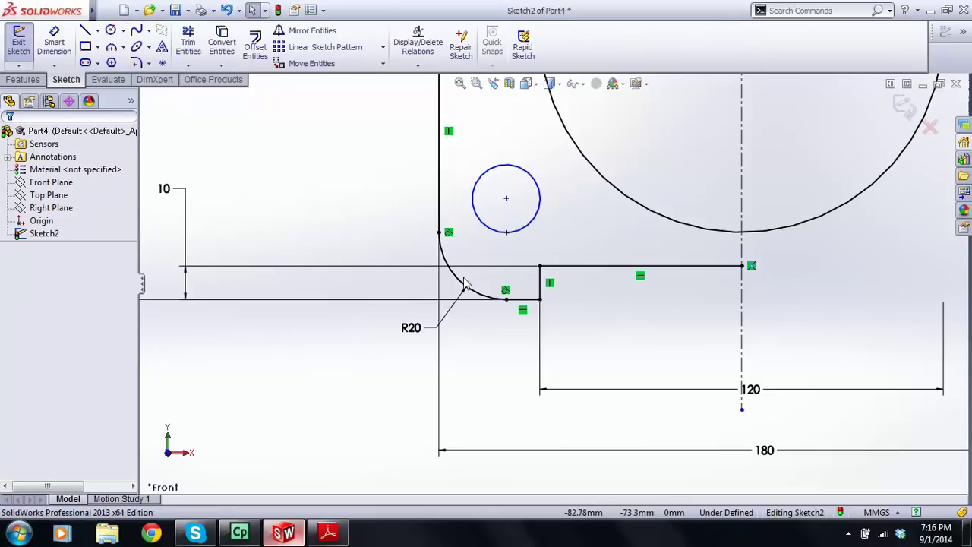
- Move the small circle away from the fillet's centre and make it concentric with the R20 fillet arc
drag(507, 199, 518, 159)
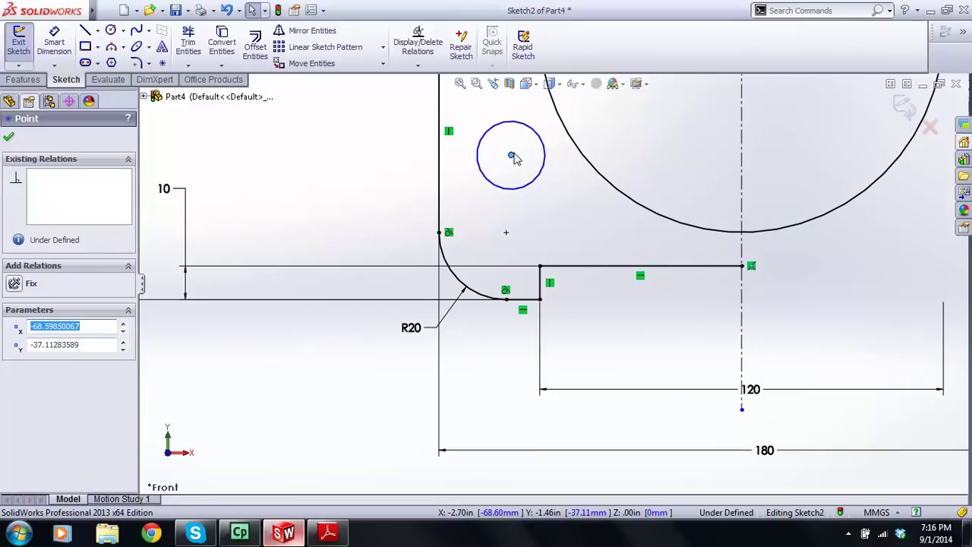
click(460, 287)
click(471, 200)
mouse_move(511, 155)
mouse_down()
mouse_move(516, 238)
mouse_move(503, 175)
mouse_move(512, 155)
mouse_up()
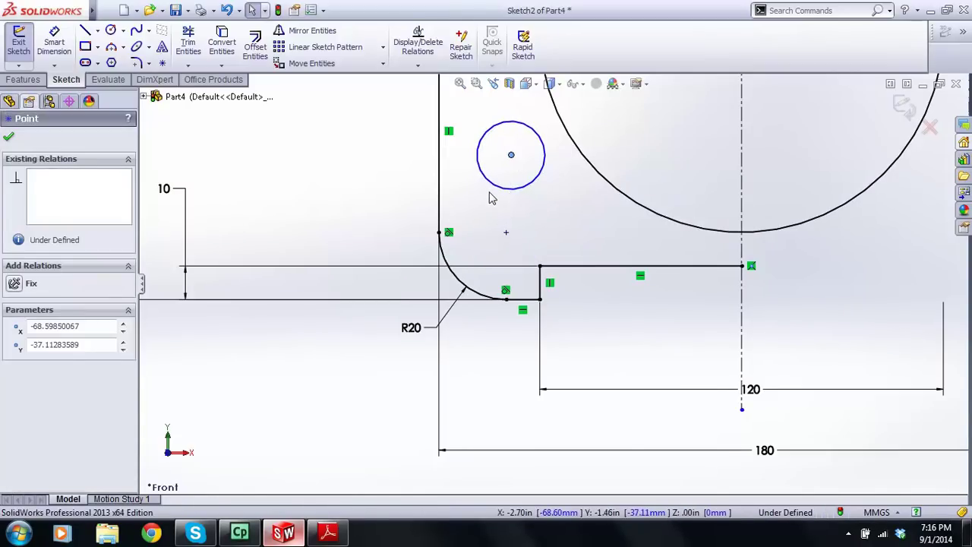
click(490, 190)
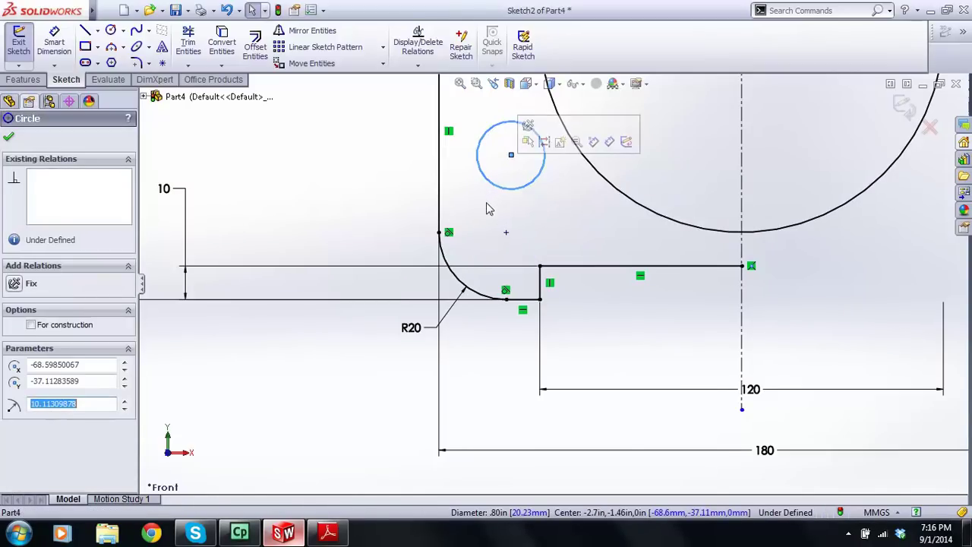
ctrl+click(459, 285)
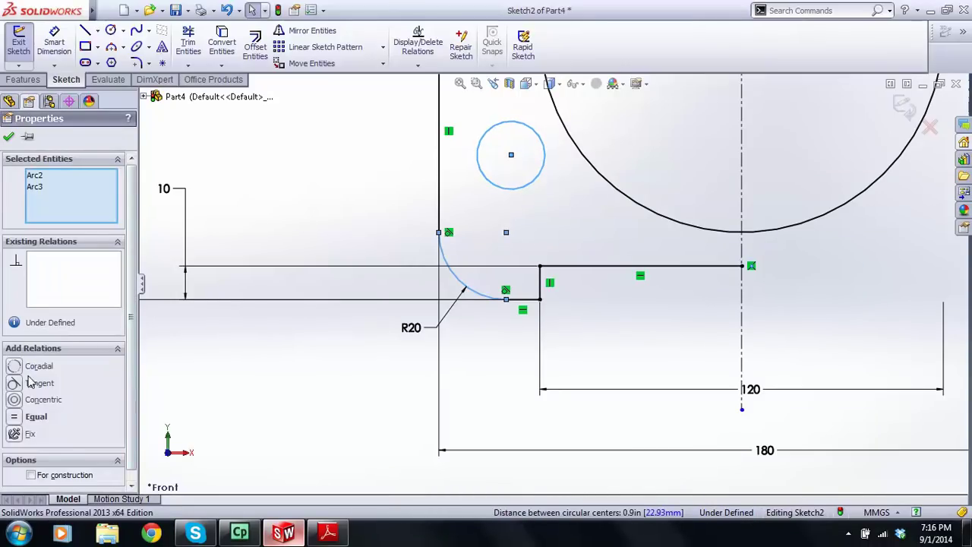
click(28, 401)
click(319, 397)
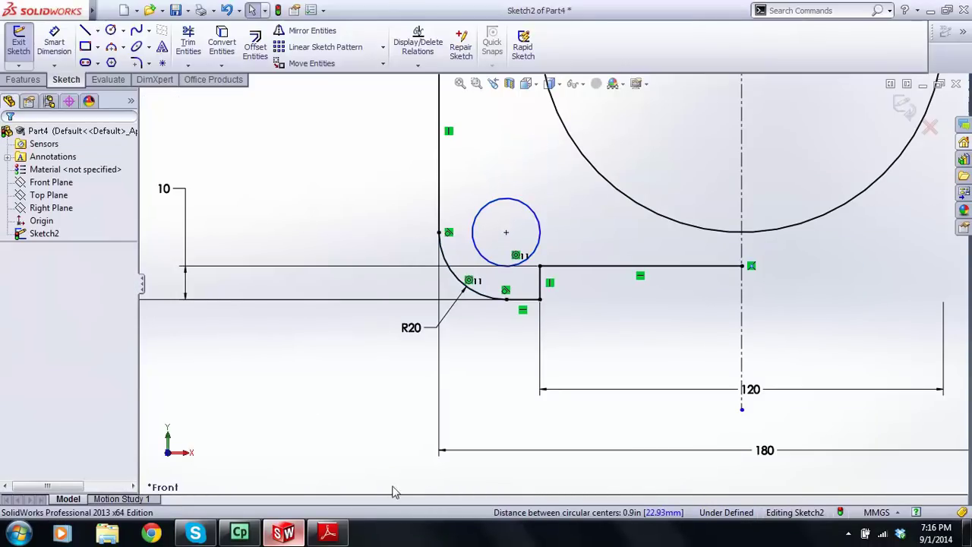
- Dimension the small circle's diameter as 20 mm
click(328, 533)
click(327, 533)
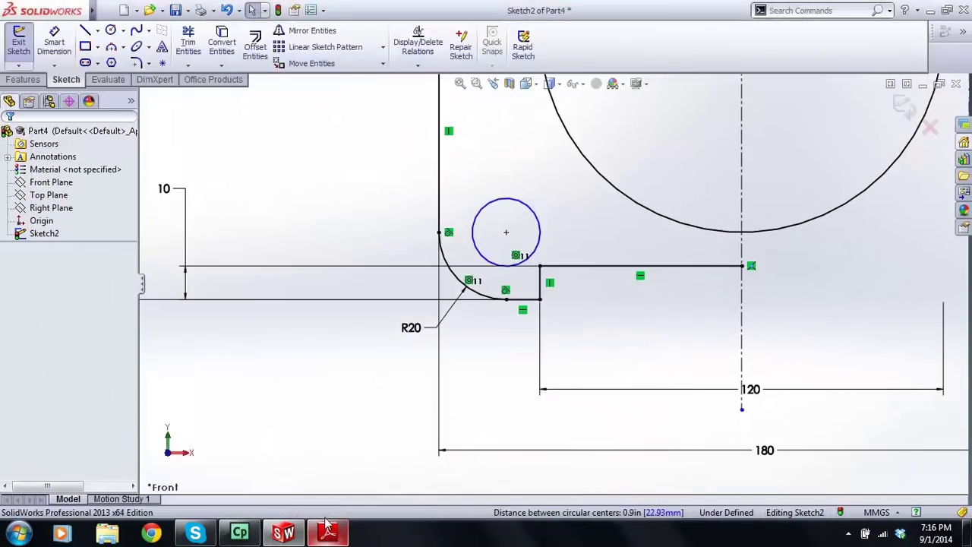
click(53, 42)
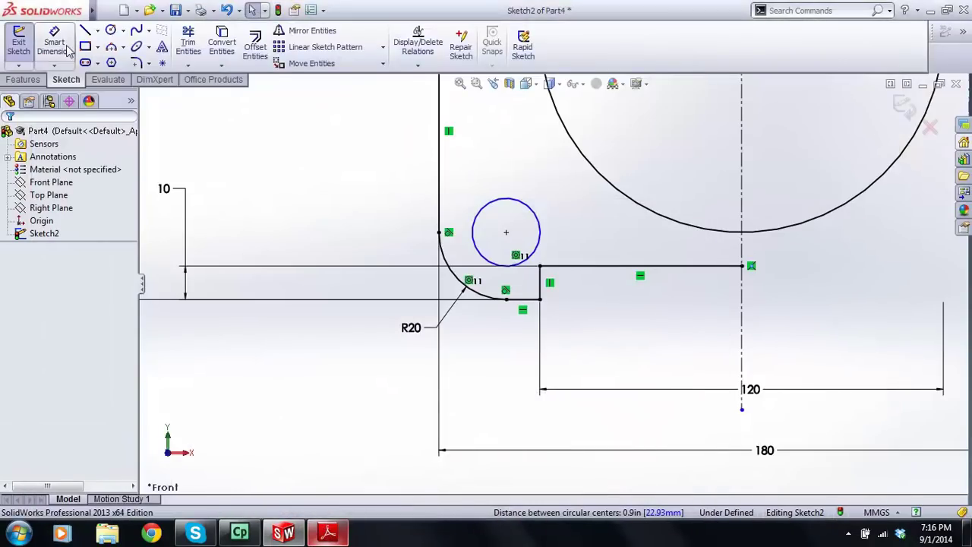
click(487, 212)
click(371, 134)
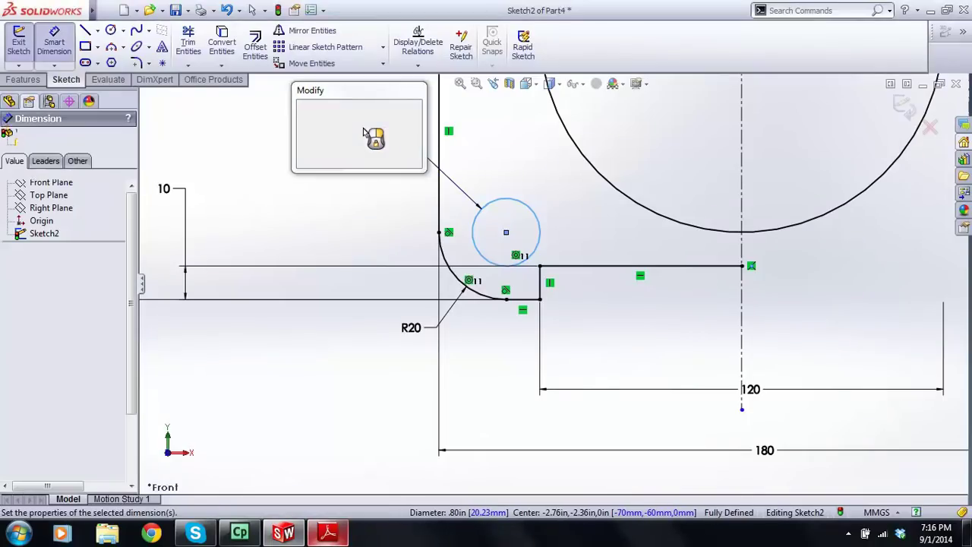
text(20)
key(Return)
key(Escape)
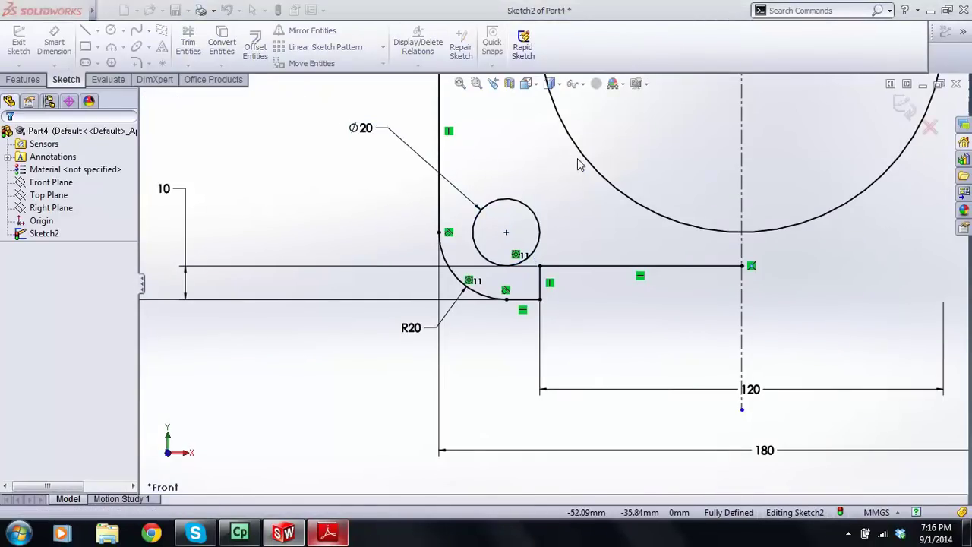
- Check the Example 4 drawing in Adobe Reader, and in SolidWorks fillet the notch's inner corner with a 5 mm radius
scroll(589, 158, up, 3)
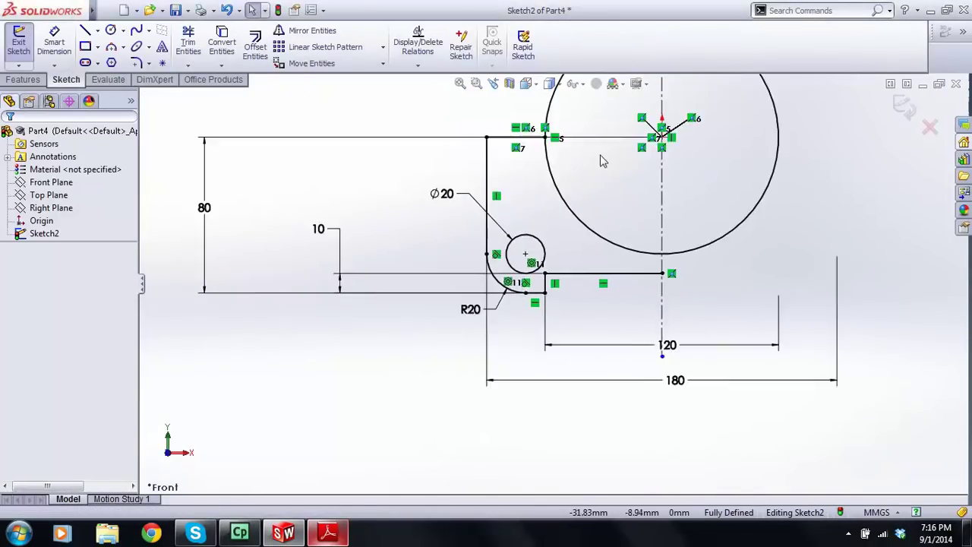
click(329, 534)
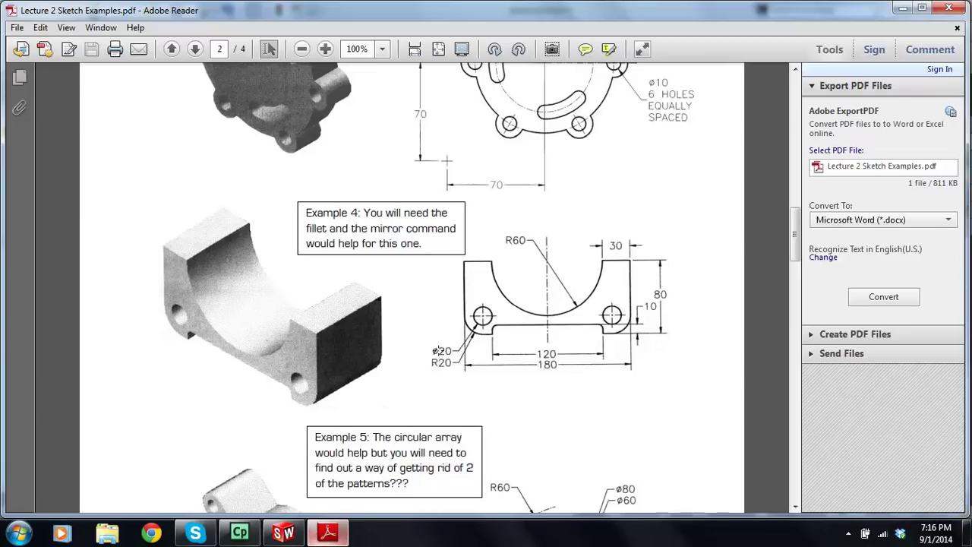
click(284, 533)
click(137, 63)
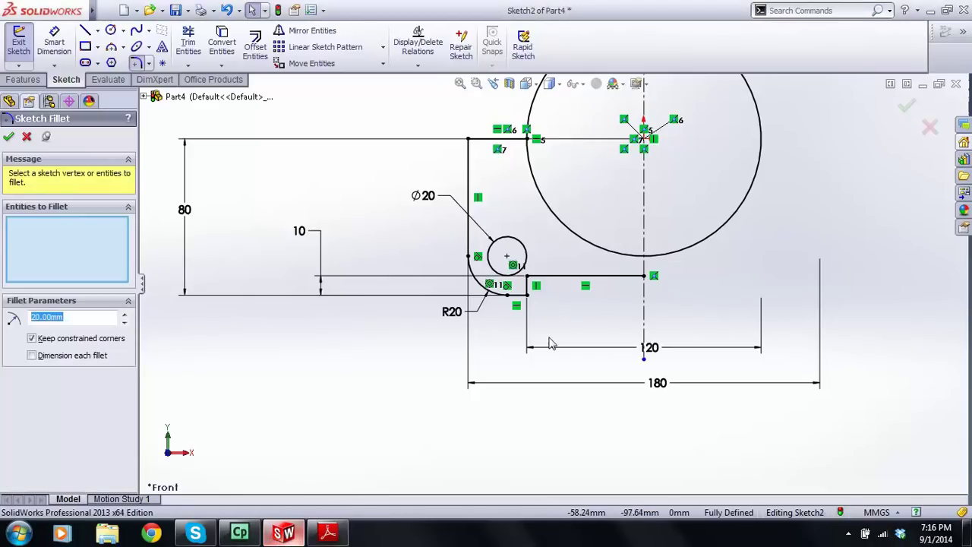
click(527, 285)
click(529, 284)
click(541, 277)
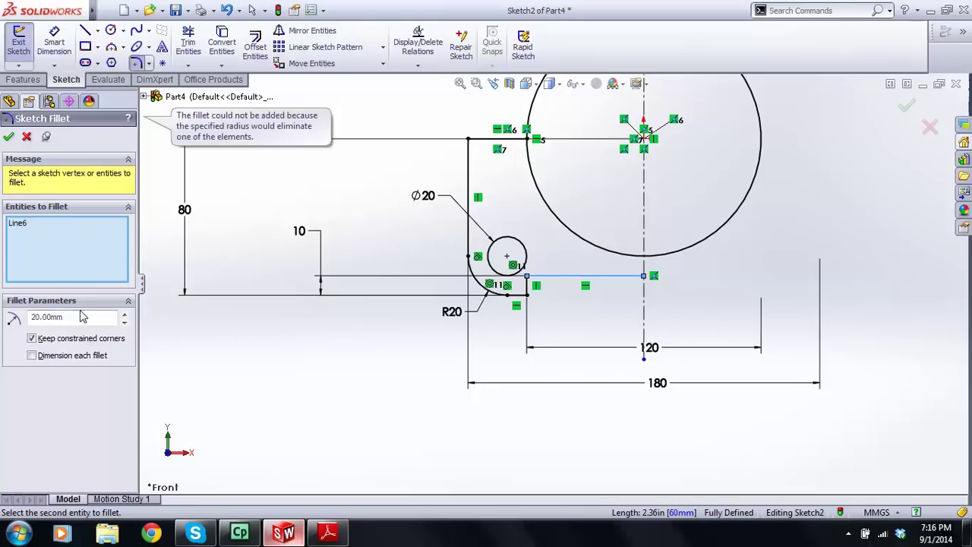
text(5)
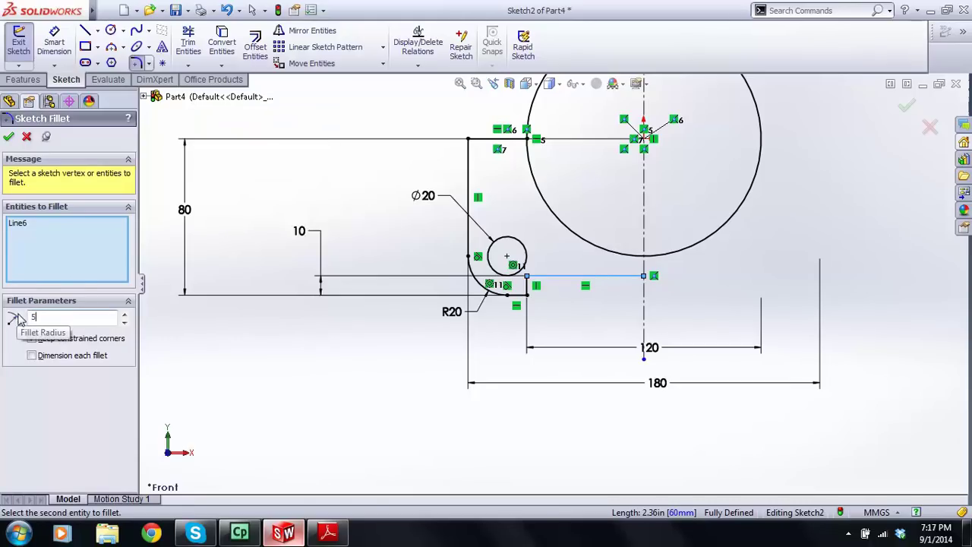
click(35, 279)
click(529, 289)
click(9, 137)
- Move the R5 dimension clear of the small circle to the open space below the notch's horizontal line
scroll(493, 273, down, 2)
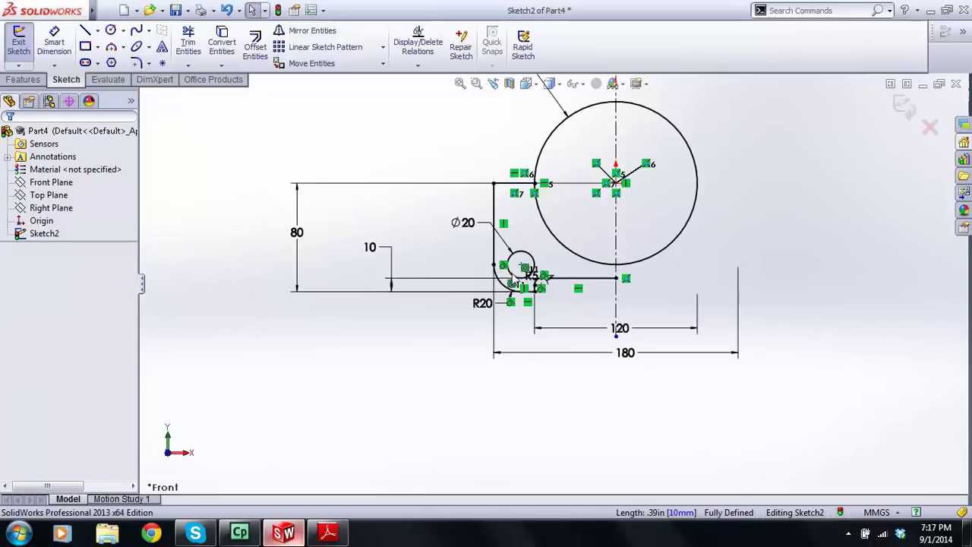
drag(532, 300, 525, 261)
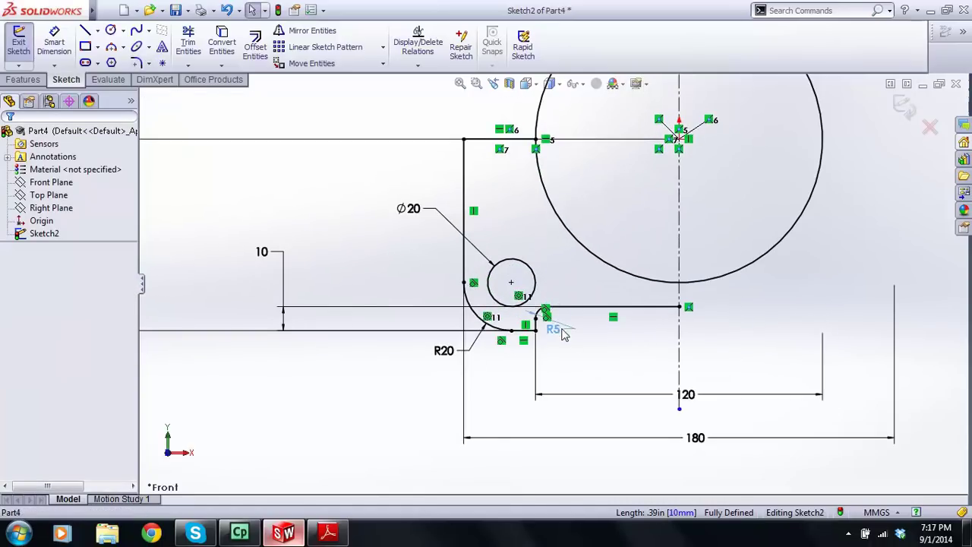
drag(596, 356, 601, 359)
click(585, 335)
scroll(605, 291, up, 3)
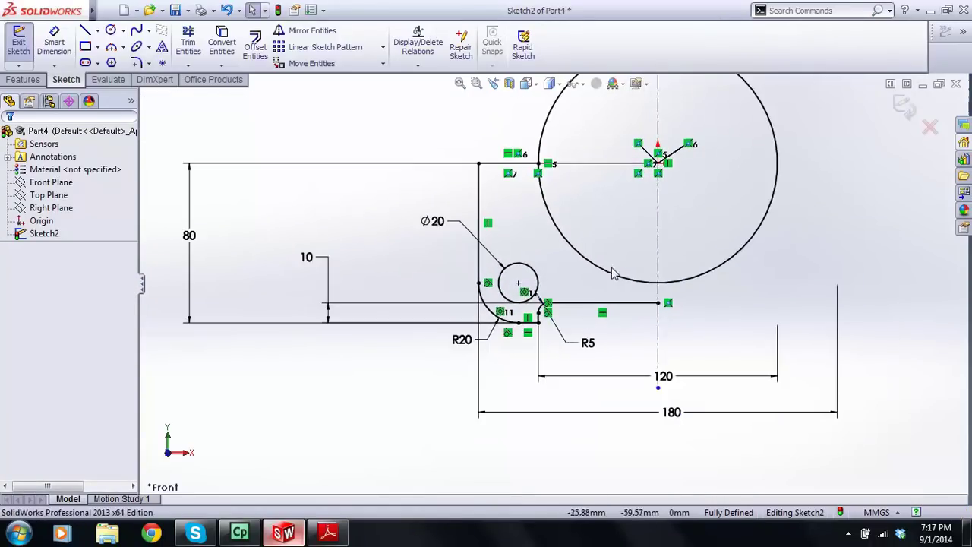
- Trim the large circle so only its lower-left quarter arc remains between the profile and the centerline
scroll(704, 246, up, 1)
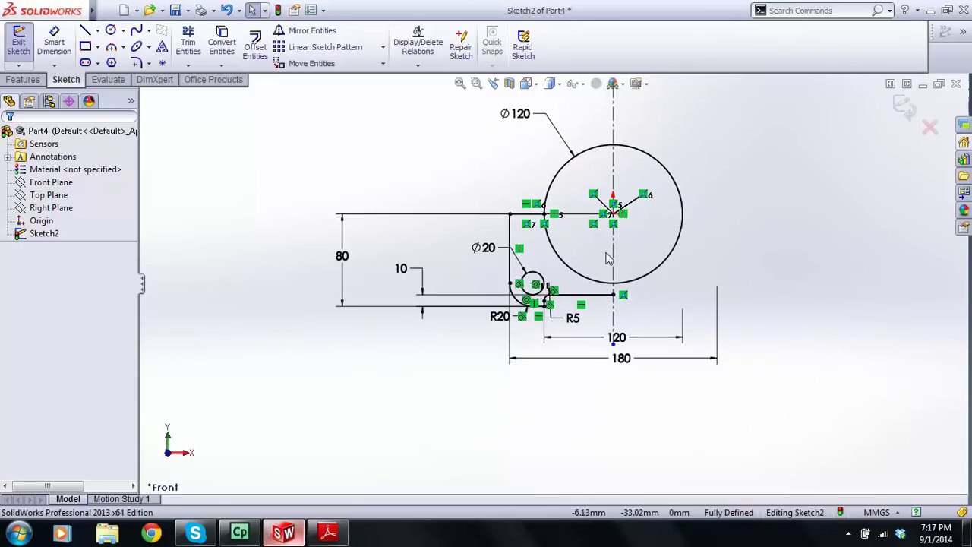
click(188, 42)
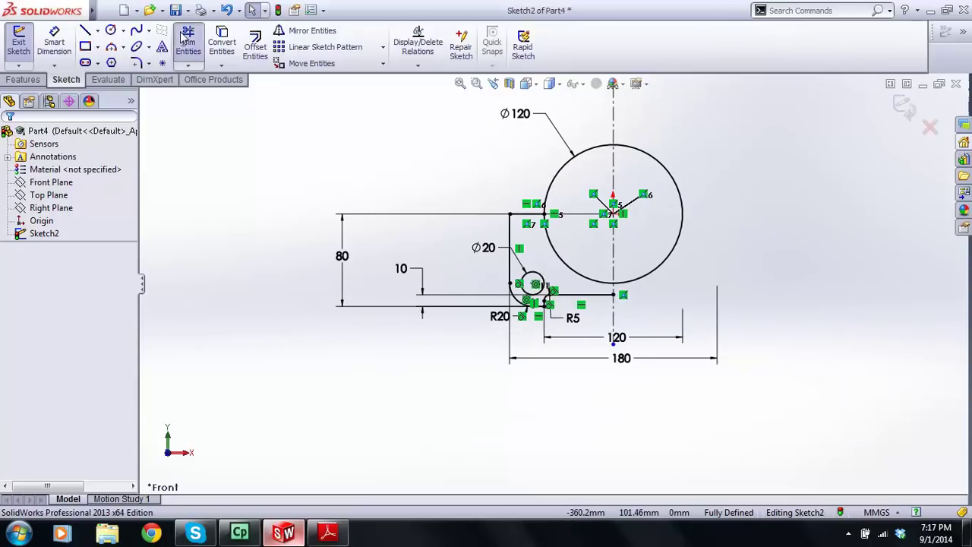
drag(551, 163, 586, 191)
drag(676, 199, 664, 267)
key(Escape)
- Move the Ø120 dimension inside the remaining quarter arc
scroll(643, 269, down, 1)
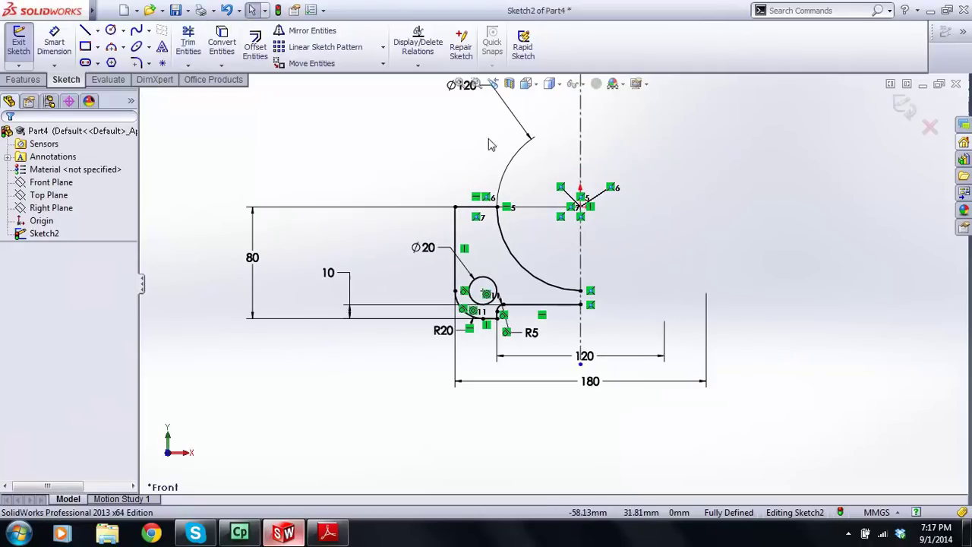
scroll(474, 118, up, 1)
scroll(477, 122, down, 1)
drag(486, 131, 572, 282)
scroll(571, 281, up, 1)
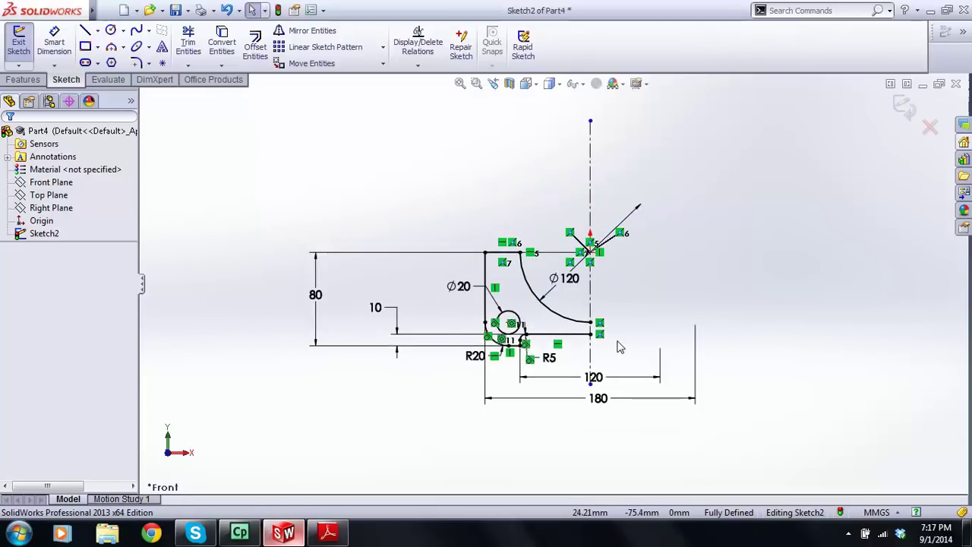
scroll(653, 351, down, 1)
scroll(577, 266, up, 2)
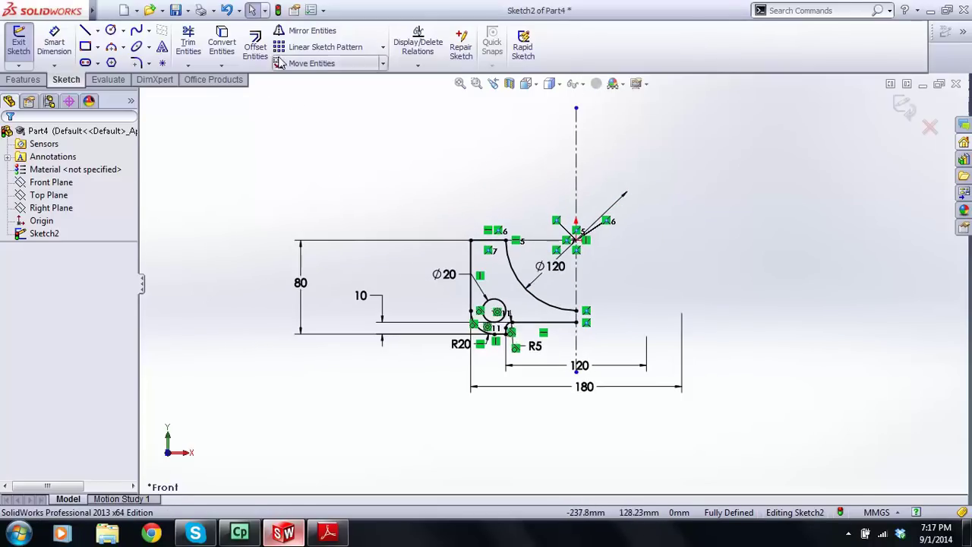
- Mirror the whole half profile, including the small circle, about the vertical centerline with Copy enabled
click(301, 30)
scroll(495, 307, down, 3)
drag(406, 173, 678, 392)
click(65, 322)
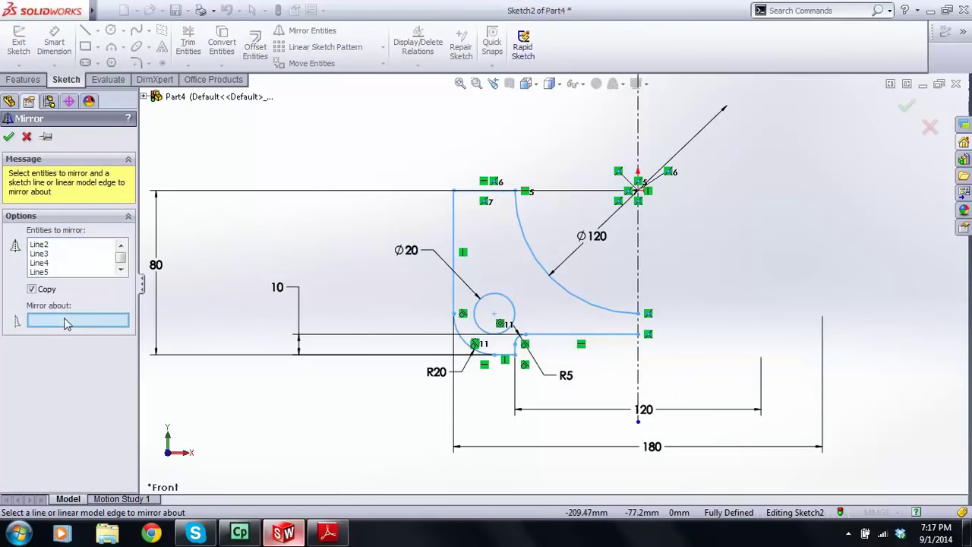
click(638, 293)
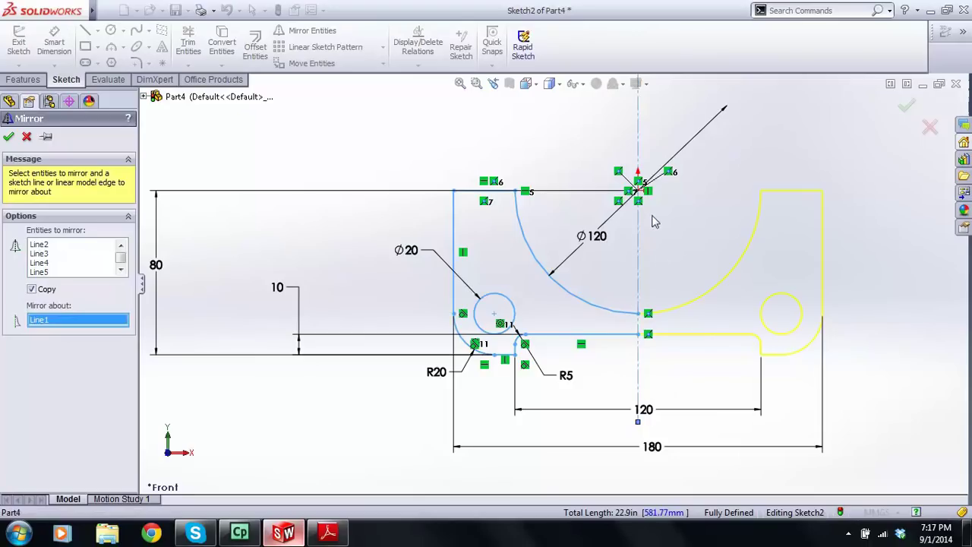
click(9, 138)
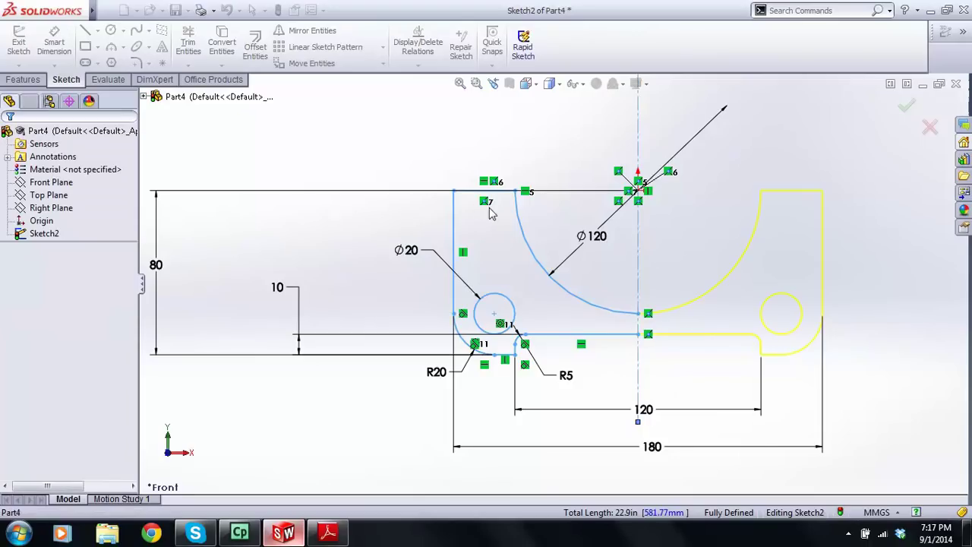
scroll(759, 322, down, 1)
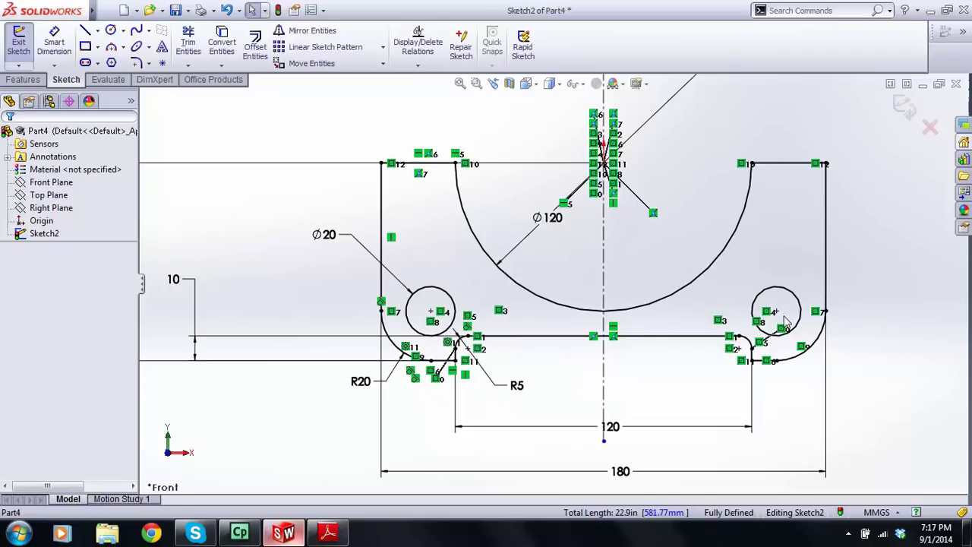
- Change the dimensioned hole's diameter to 25 mm to test the mirrored hole, and restore it to 20 mm
double_click(325, 236)
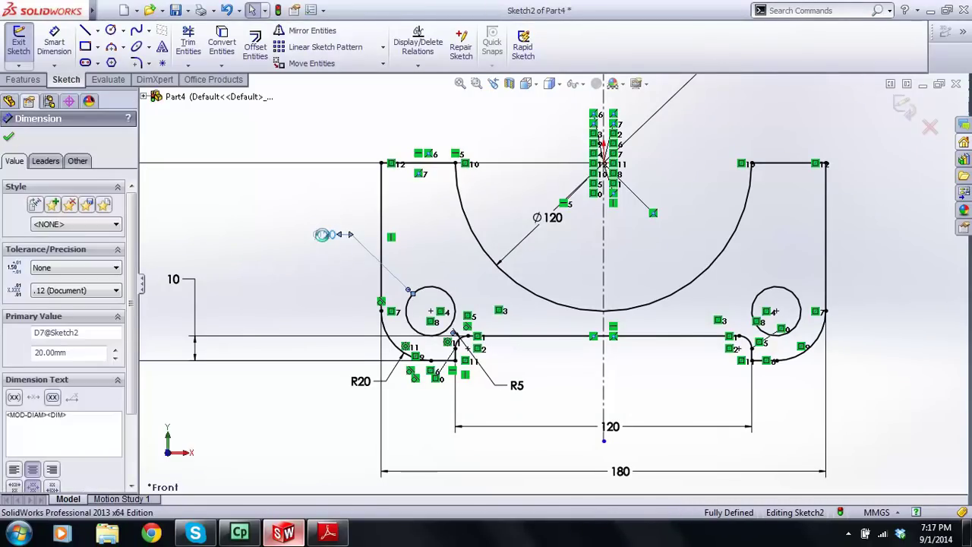
click(324, 236)
key(BackSpace)
key(BackSpace)
key(BackSpace)
key(BackSpace)
key(BackSpace)
key(BackSpace)
text(20)
key(Return)
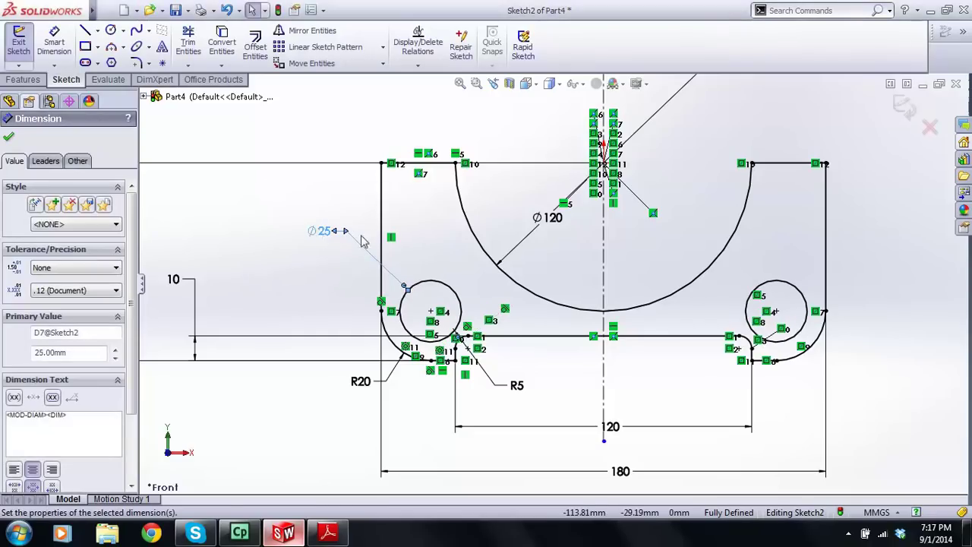
click(471, 257)
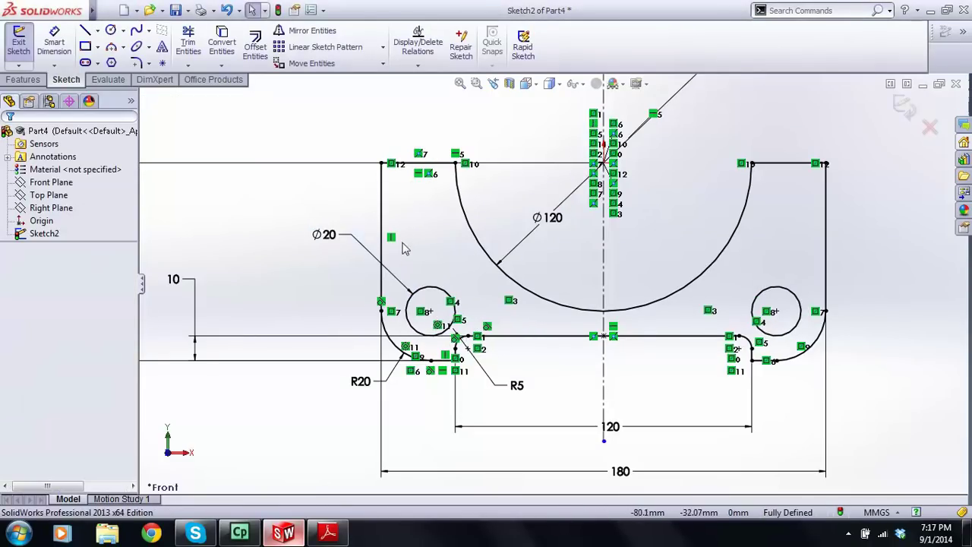
- Exit the sketch and extrude the bracket profile 50 mm using the Mid Plane end condition
scroll(502, 311, up, 1)
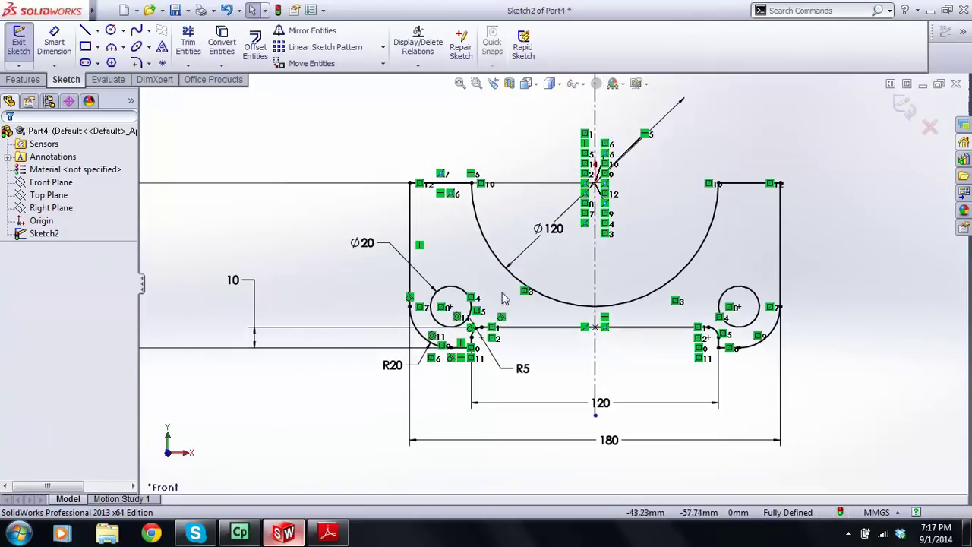
scroll(760, 293, up, 2)
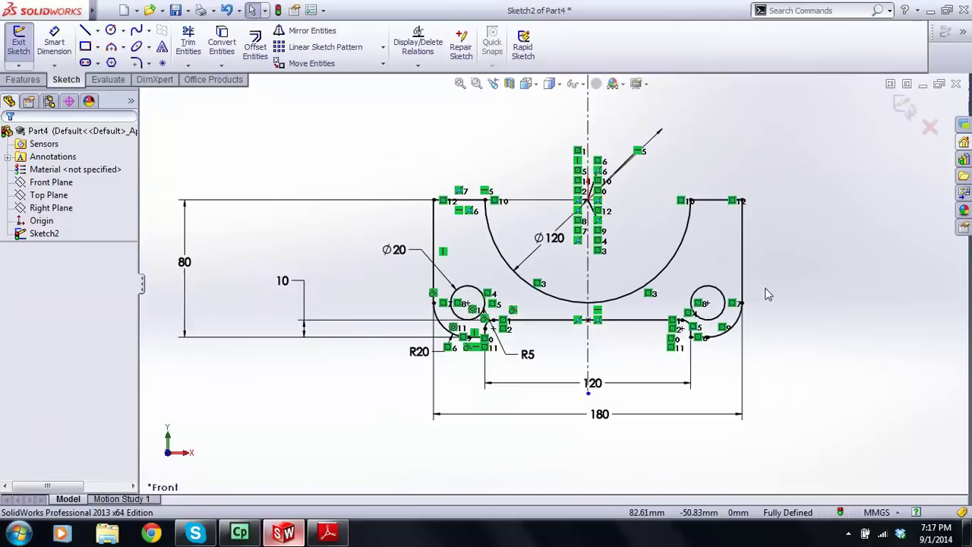
click(902, 110)
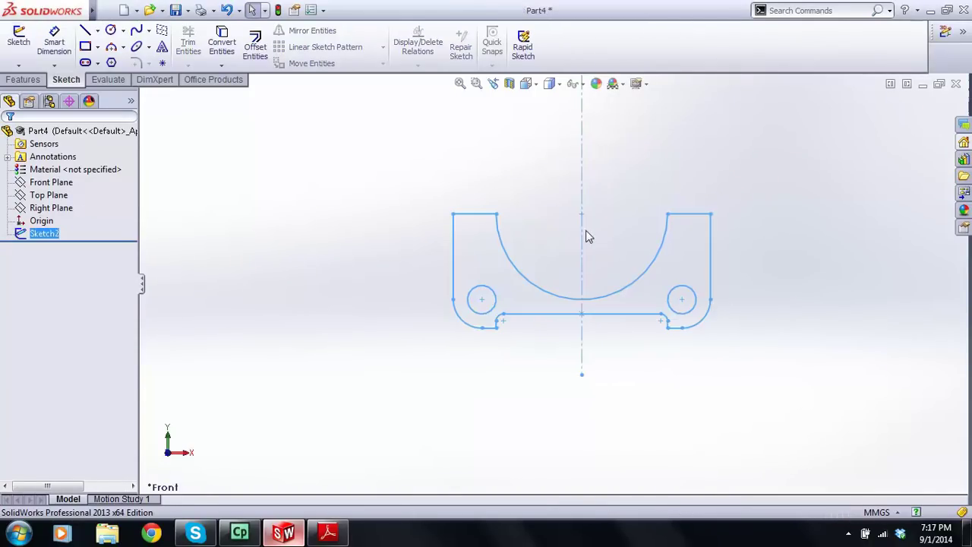
mouse_move(585, 228)
middle_down()
mouse_move(623, 232)
mouse_move(569, 283)
mouse_move(524, 273)
mouse_move(549, 271)
middle_up()
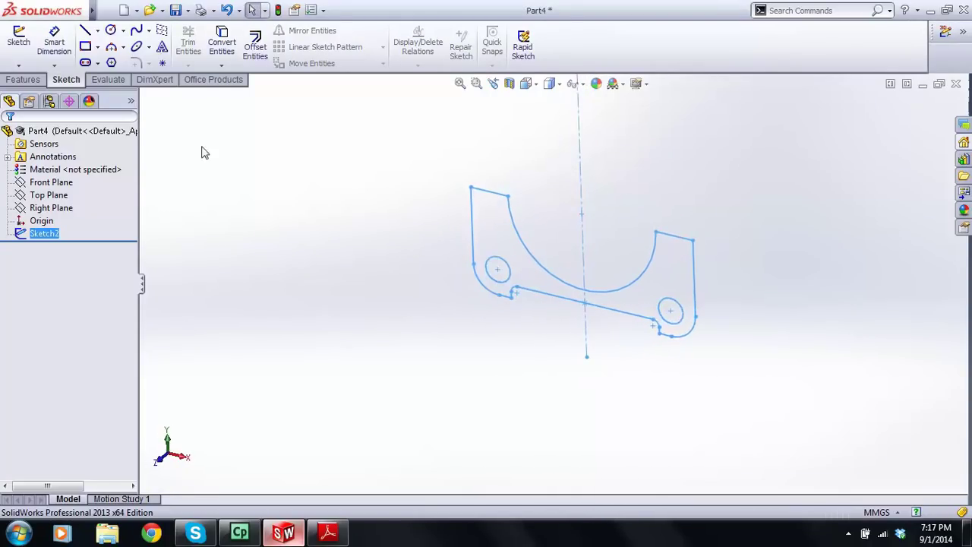
click(25, 80)
click(24, 44)
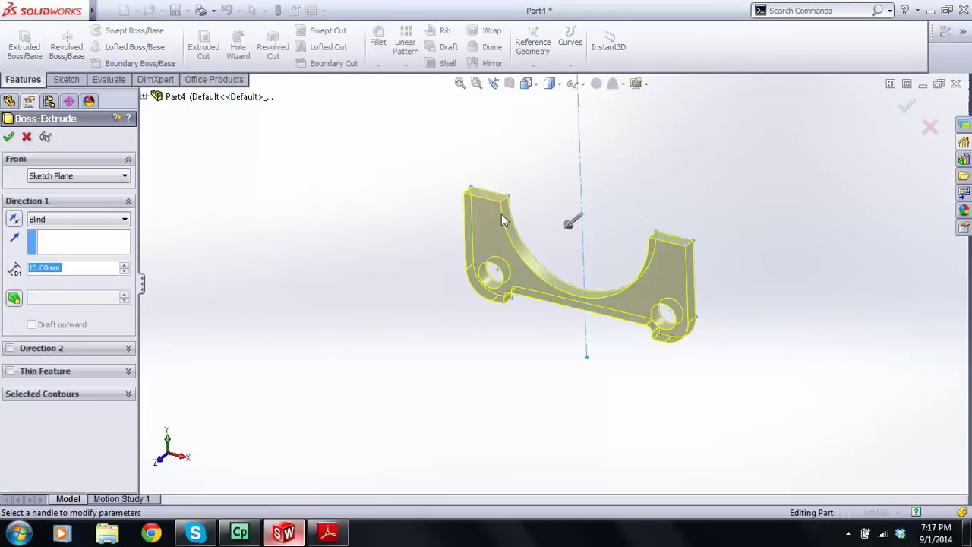
click(80, 220)
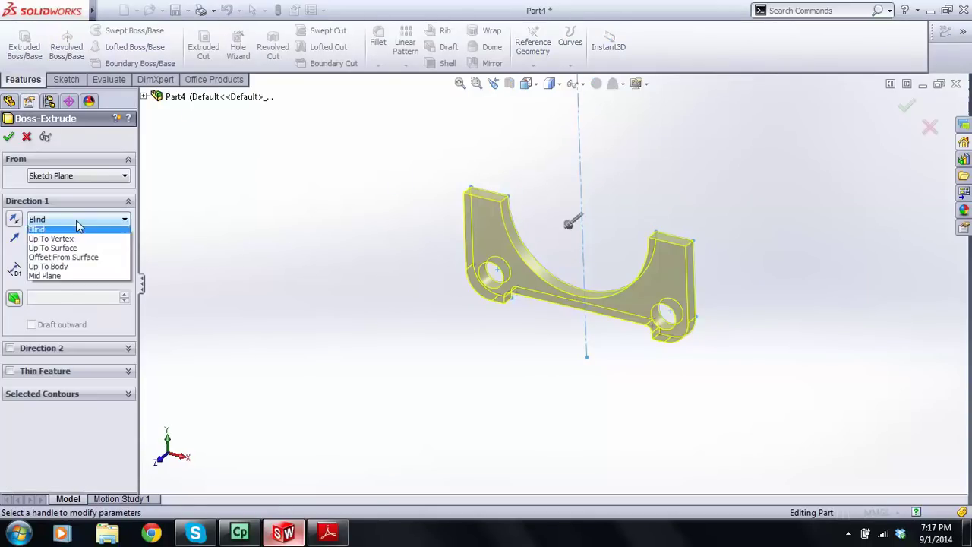
click(69, 279)
text(50)
key(Return)
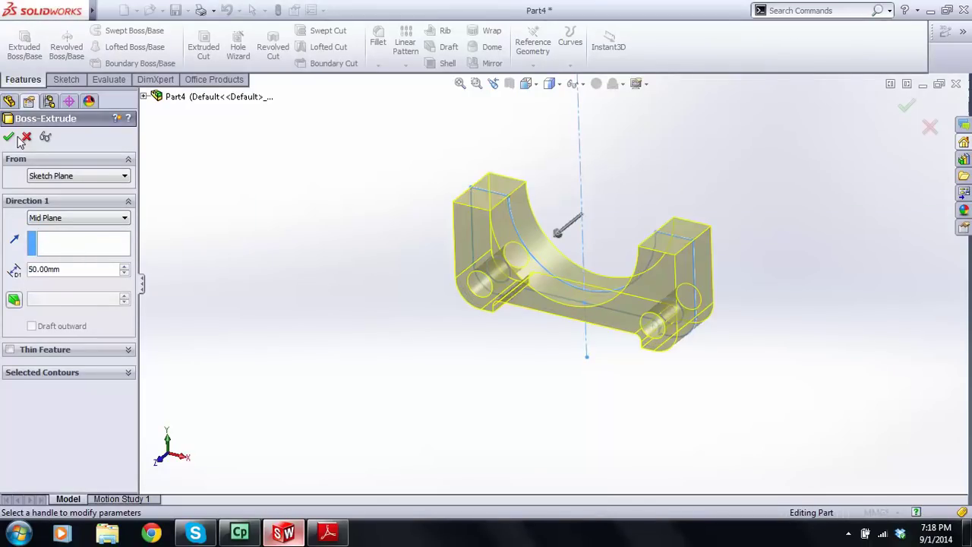
click(9, 137)
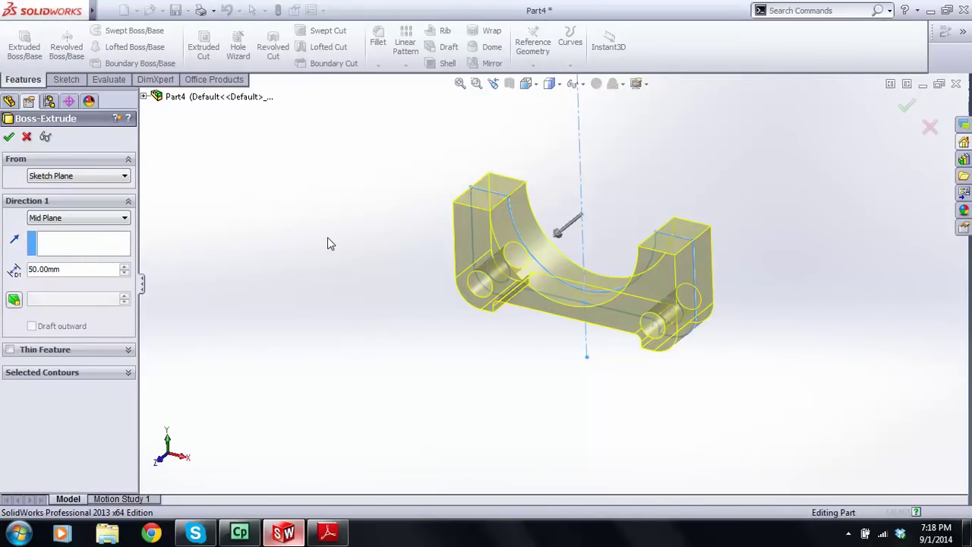
- Reopen the extrusion's sketch for editing and orient the view to Front
middle_drag(398, 299, 843, 304)
click(7, 234)
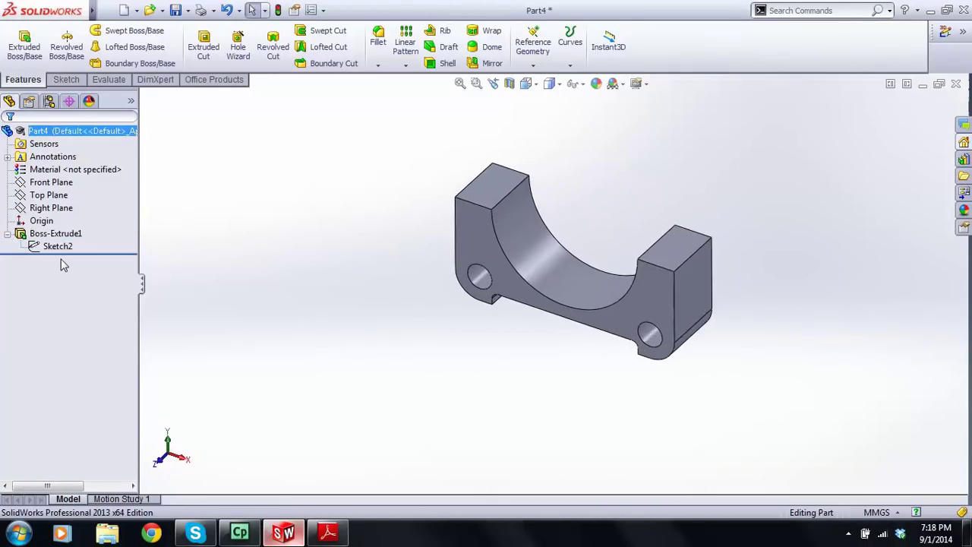
click(58, 247)
right_click(58, 247)
click(71, 220)
key(space)
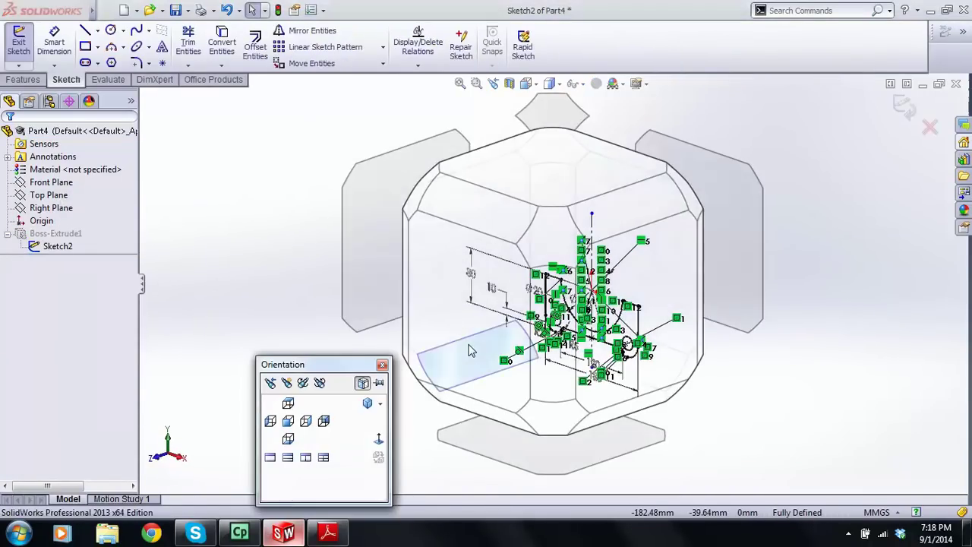
click(467, 348)
key(space)
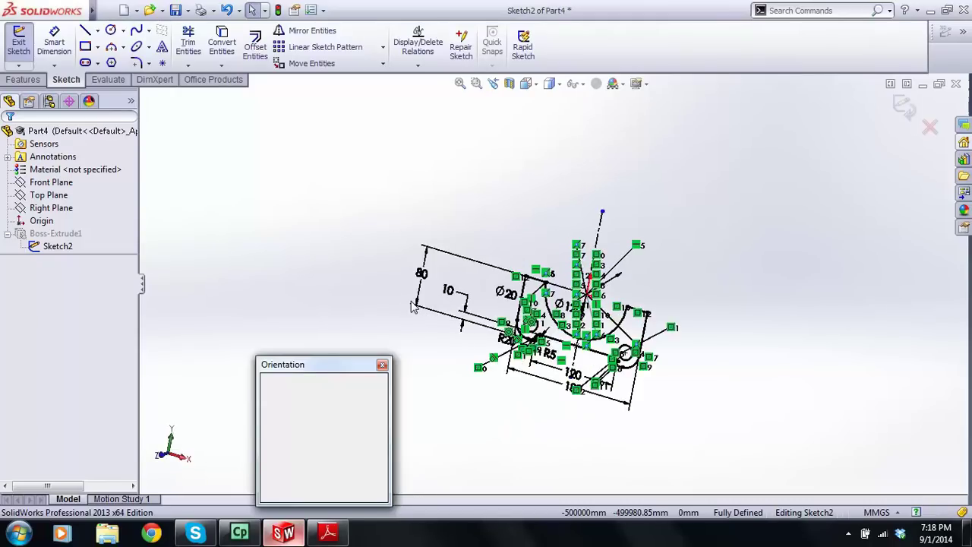
click(444, 281)
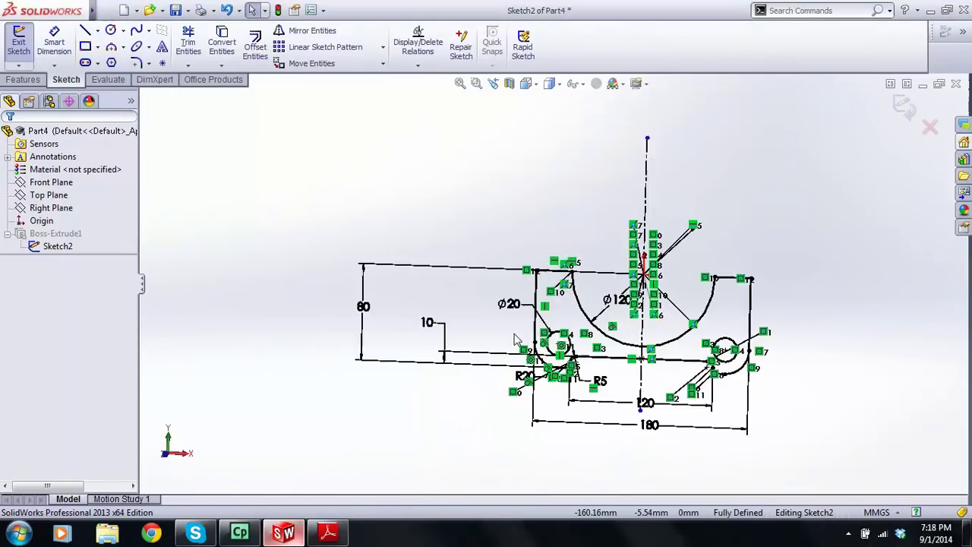
- Move the 10 mm notch dimension closer to the profile, between the 80 mm dimension and the outer edge
scroll(826, 451, down, 1)
scroll(388, 319, up, 1)
drag(267, 268, 331, 269)
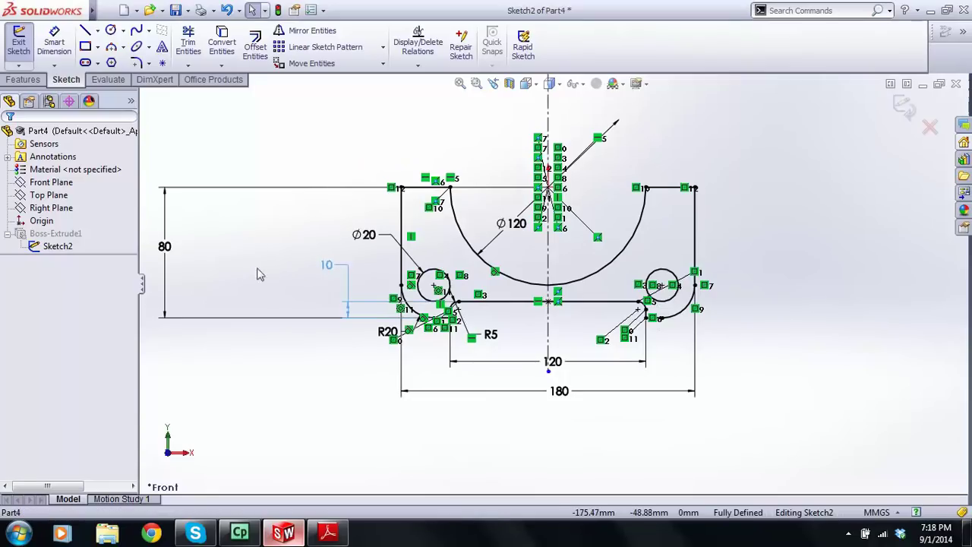
click(332, 272)
click(509, 315)
- Open the print preview of the dimensioned bracket sketch
scroll(503, 303, down, 1)
mouse_move(57, 12)
click(106, 10)
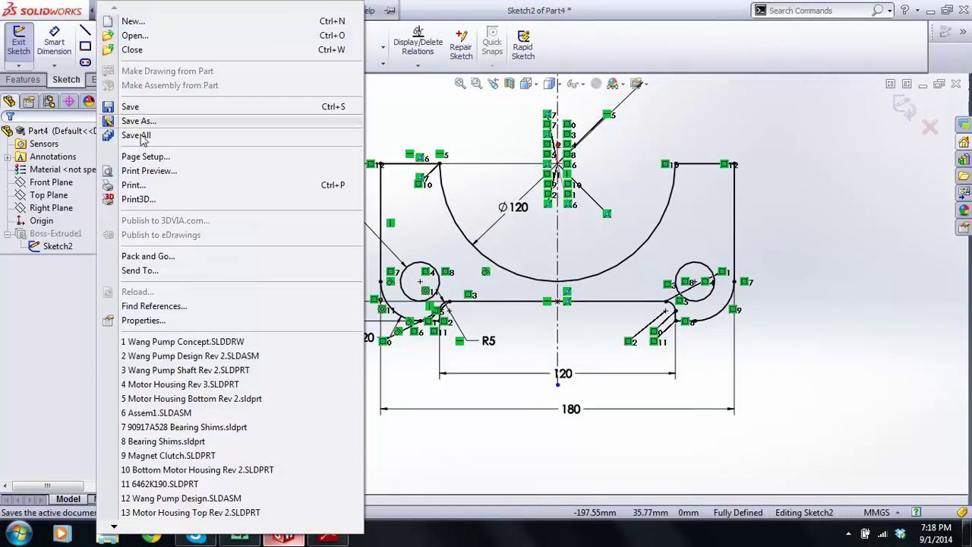
click(182, 174)
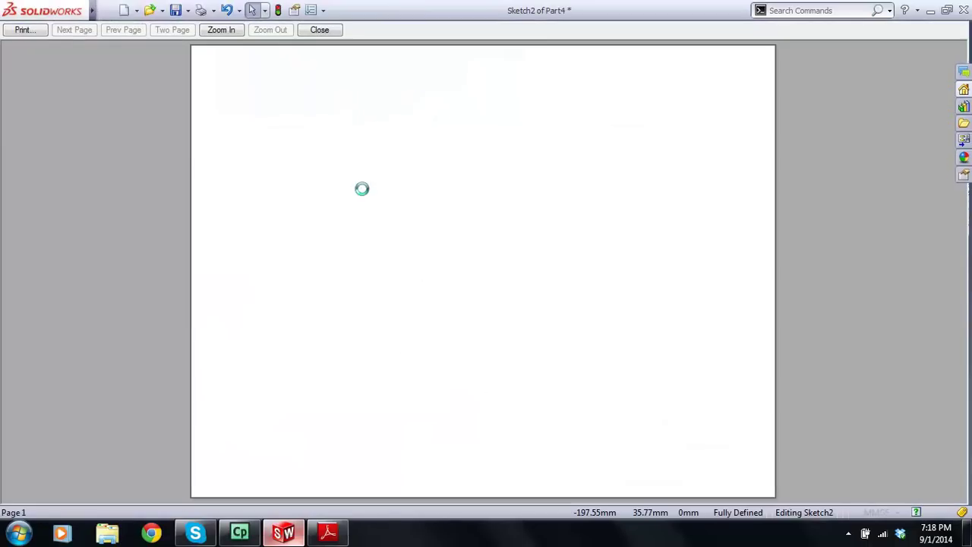
- Close the print preview and bring up the Example 5 drawing of the PDF in Adobe Reader
click(319, 30)
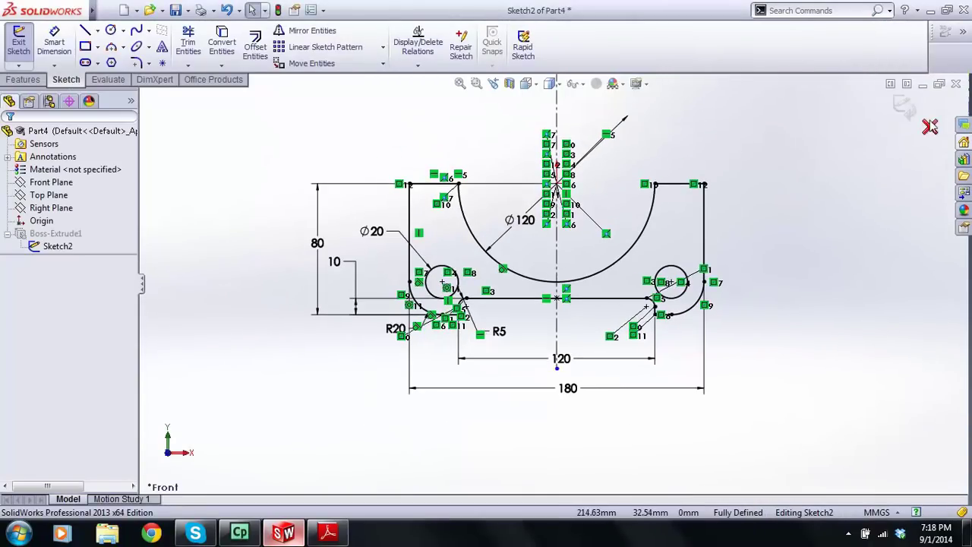
click(340, 537)
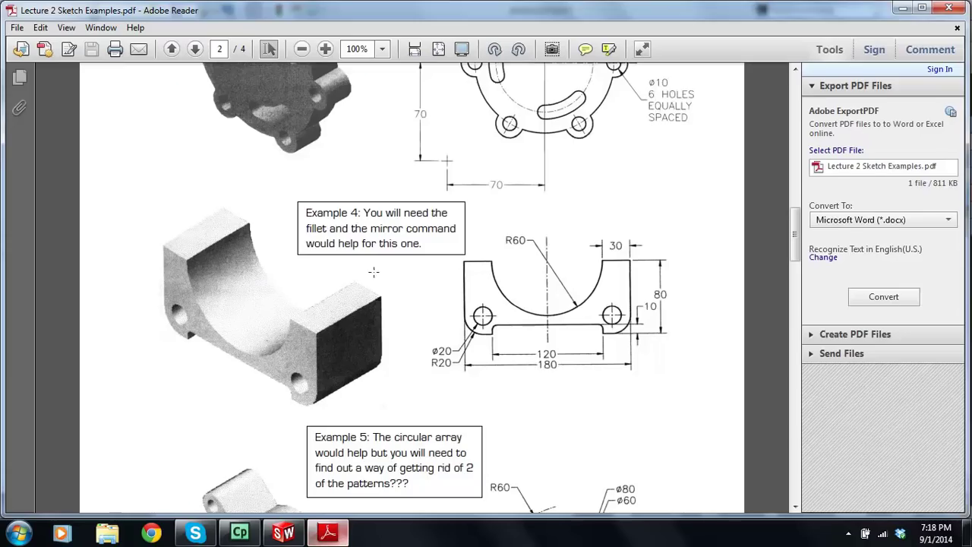
scroll(368, 253, down, 5)
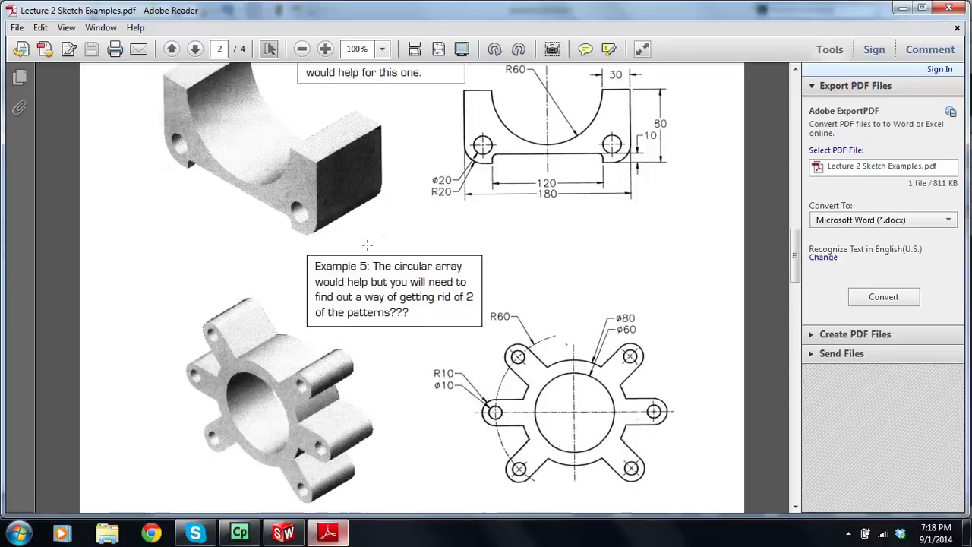
scroll(367, 244, down, 1)
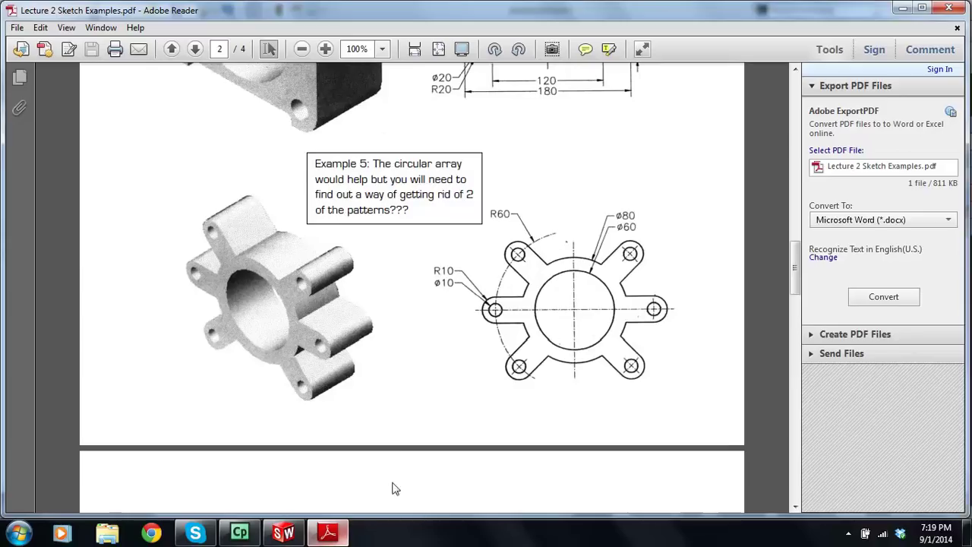
- Switch back to SolidWorks and close the bracket part without saving it
click(280, 532)
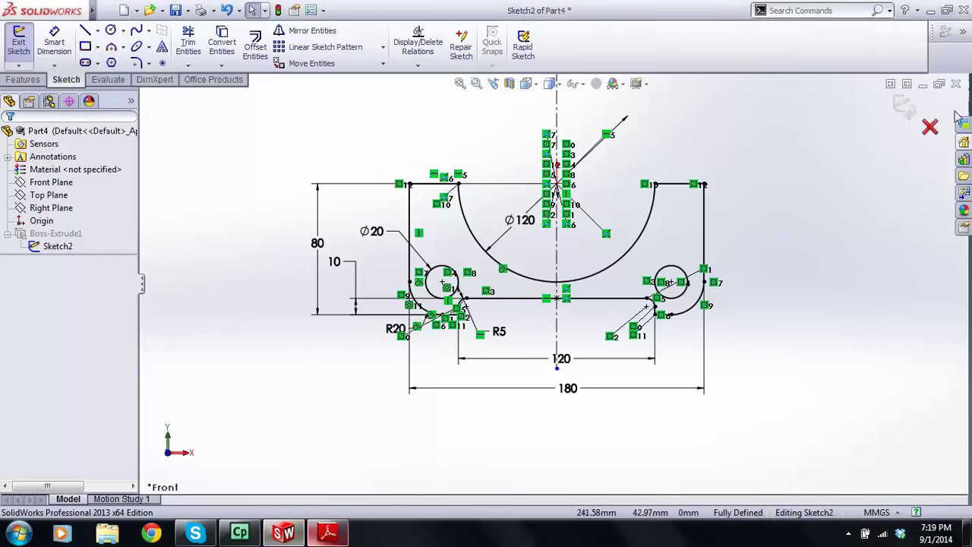
click(957, 84)
click(508, 289)
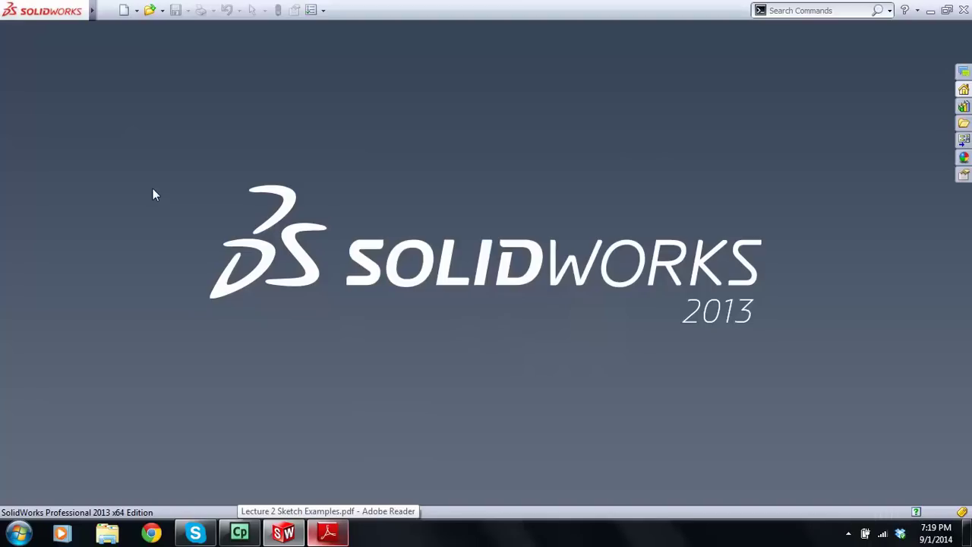
- Create a new part document and set its unit system to MMGS
click(106, 10)
click(109, 28)
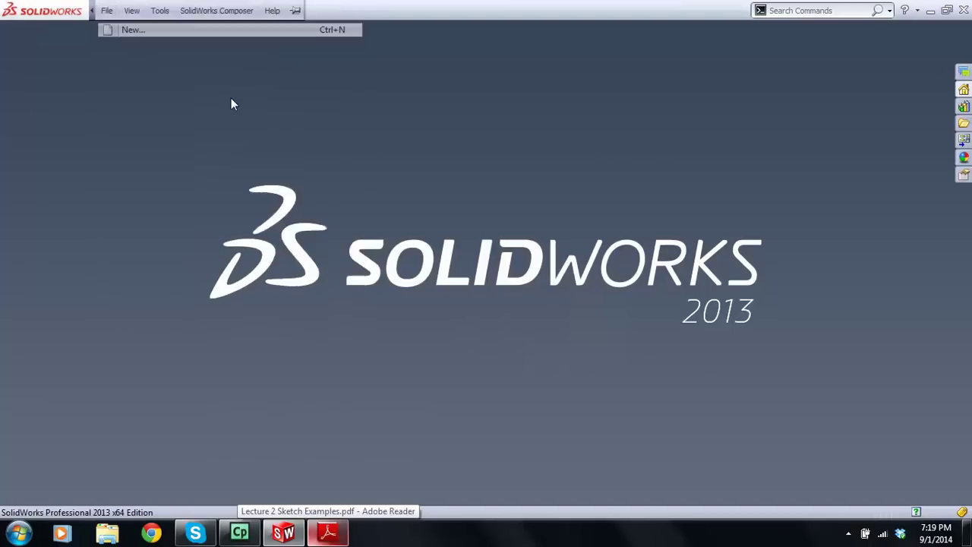
click(575, 269)
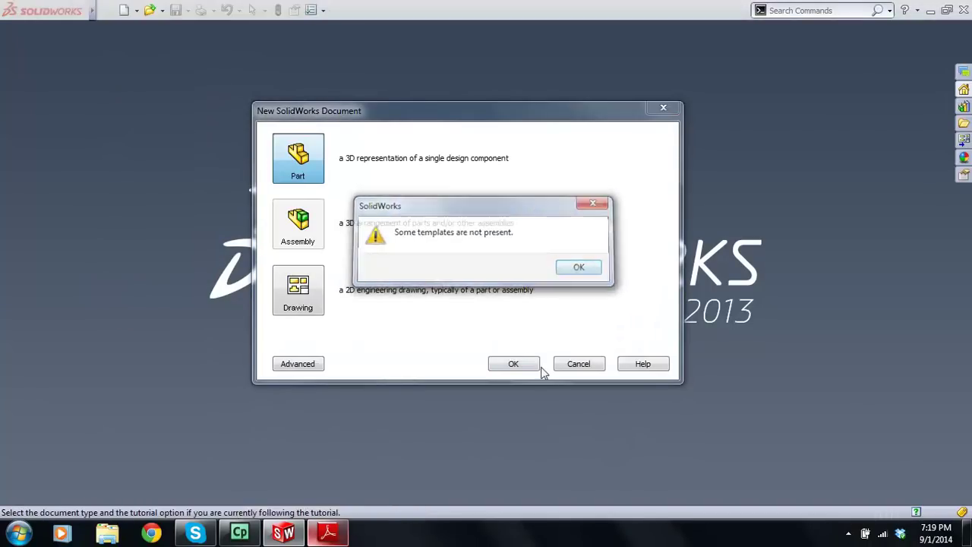
click(514, 364)
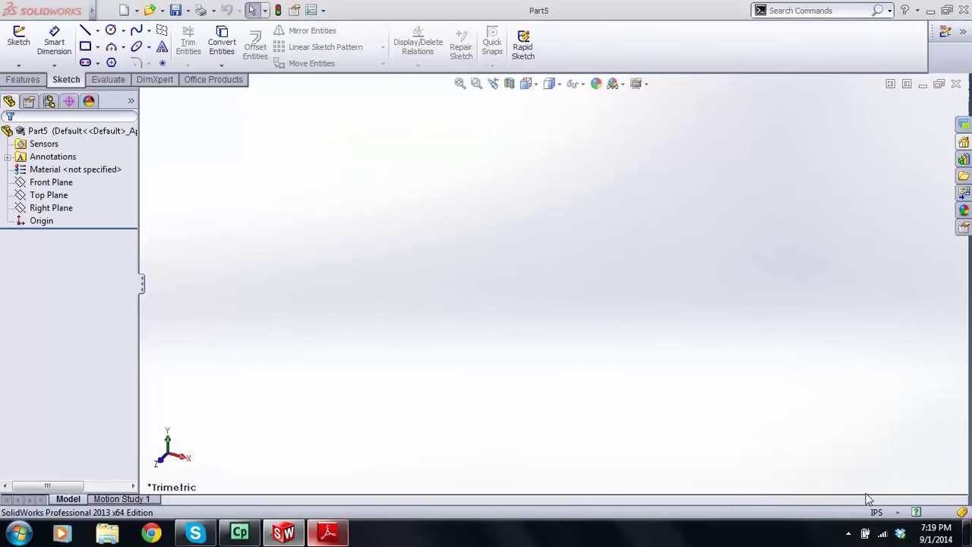
click(873, 514)
click(879, 458)
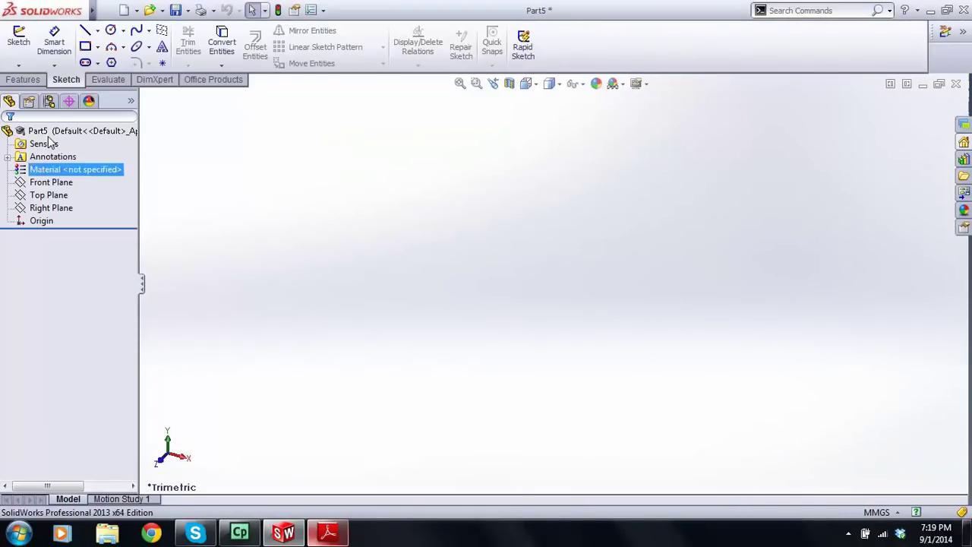
- Start a sketch on the Front Plane and check the Example 5 dimensions in the PDF
click(29, 38)
click(486, 164)
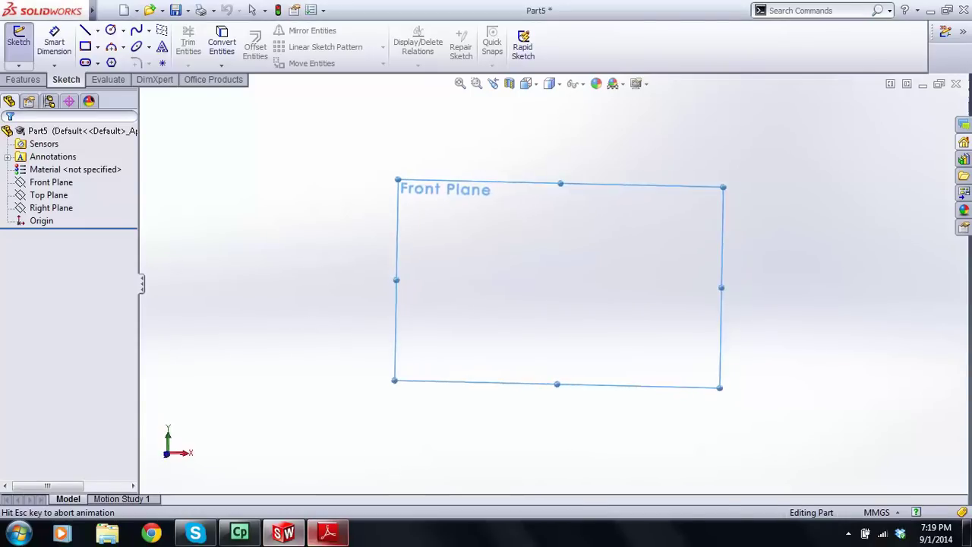
click(323, 535)
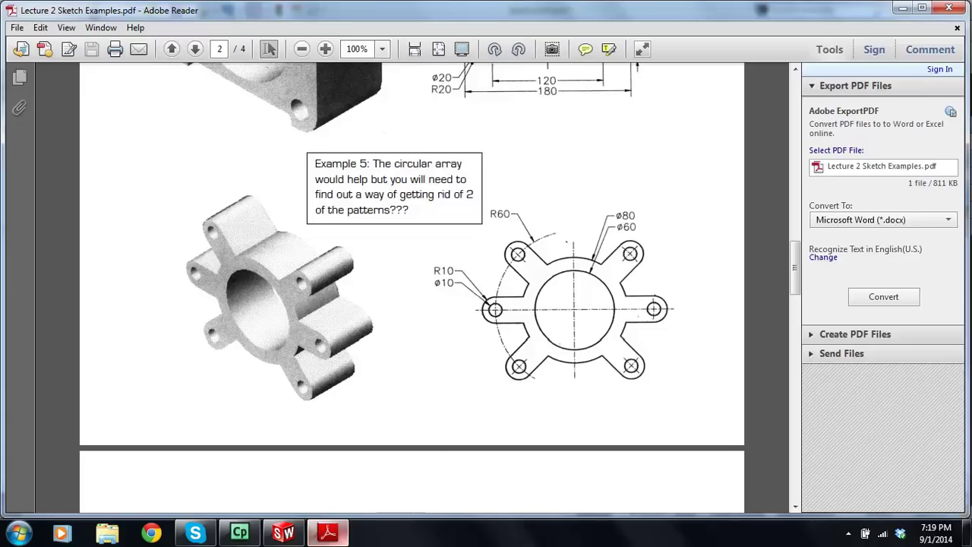
click(283, 535)
- Sketch two concentric circles centred on the origin, about 206 mm and 137 mm in diameter
click(111, 31)
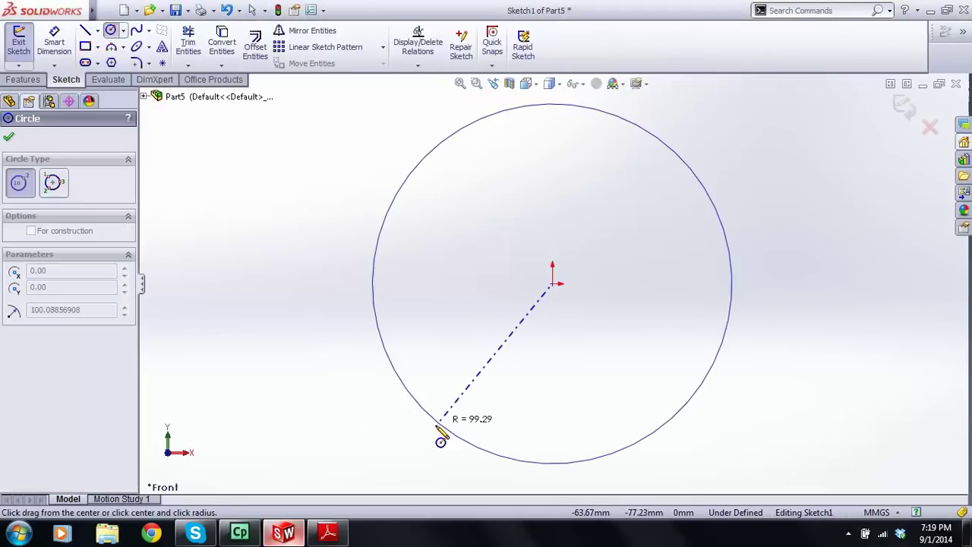
click(438, 427)
click(553, 284)
click(491, 391)
key(Escape)
scroll(514, 348, up, 3)
- Dimension the larger circle's diameter and set it to 80 mm
click(54, 42)
click(581, 182)
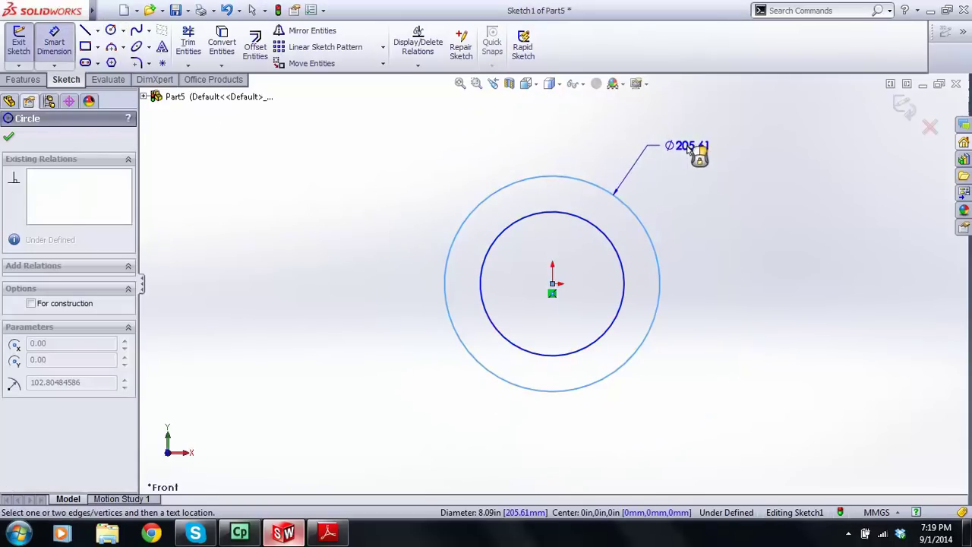
click(688, 148)
key(Return)
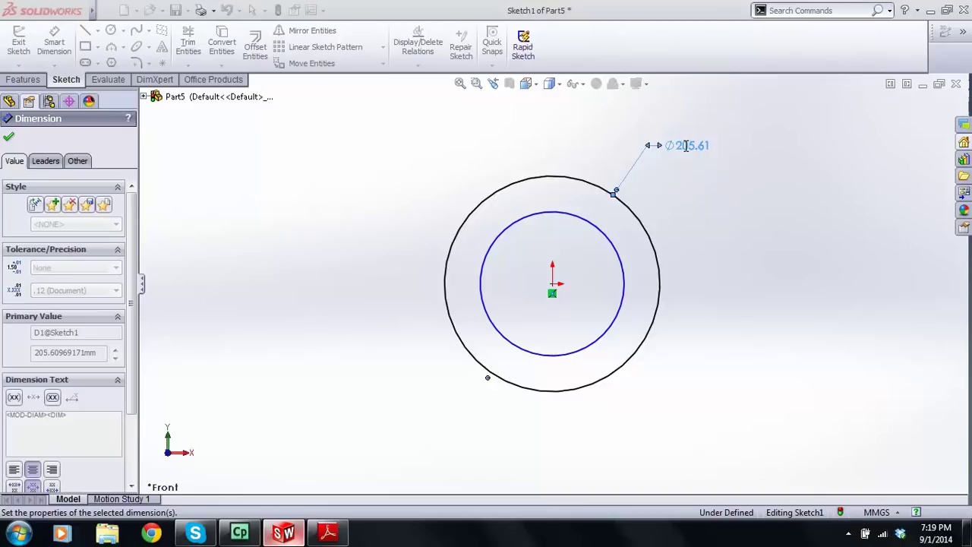
text(80)
key(Return)
key(Escape)
click(616, 250)
key(Escape)
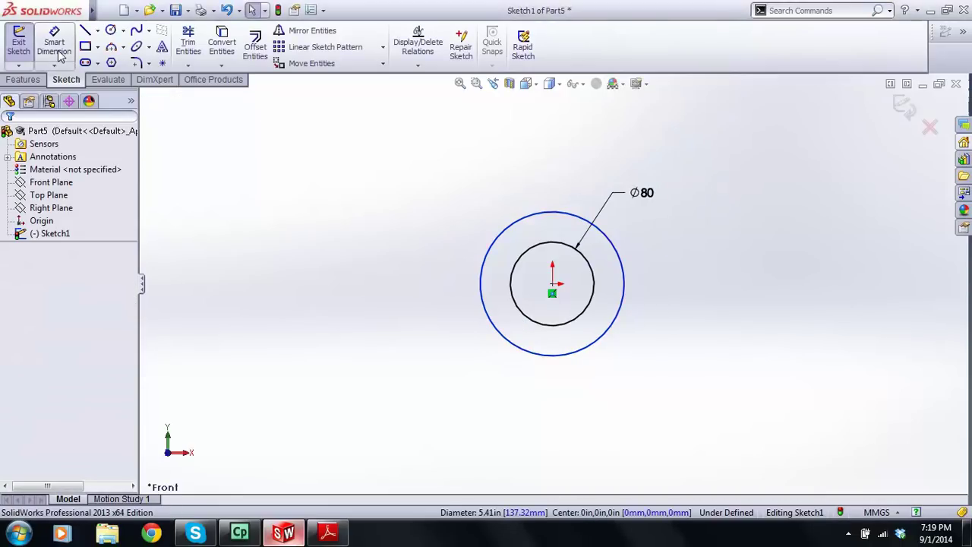
click(60, 56)
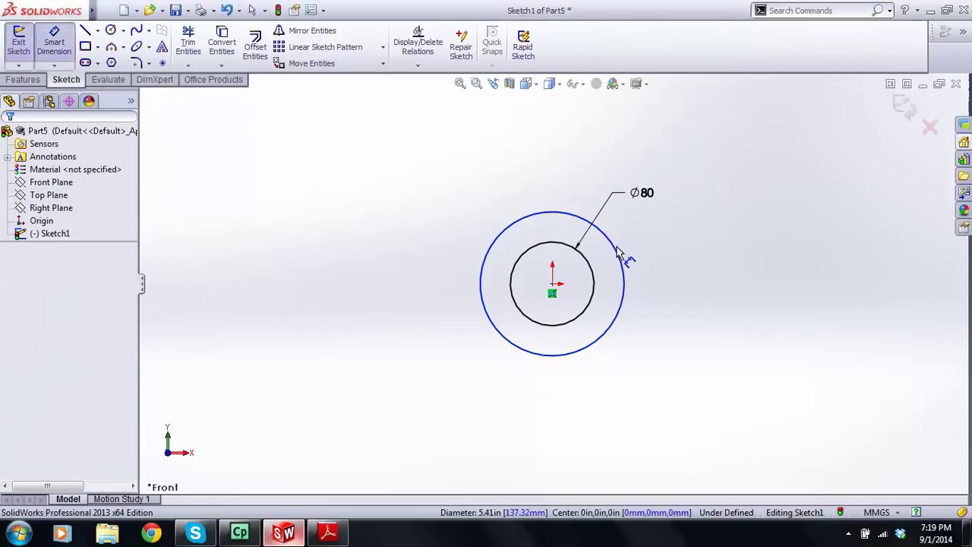
click(616, 254)
click(701, 227)
key(Return)
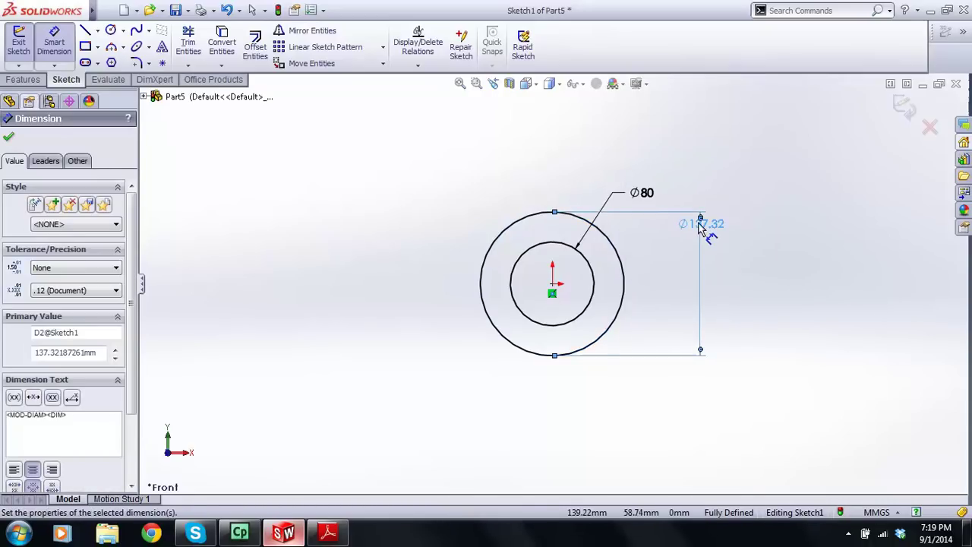
key(ctrl+z)
scroll(673, 227, down, 1)
click(596, 183)
key(Escape)
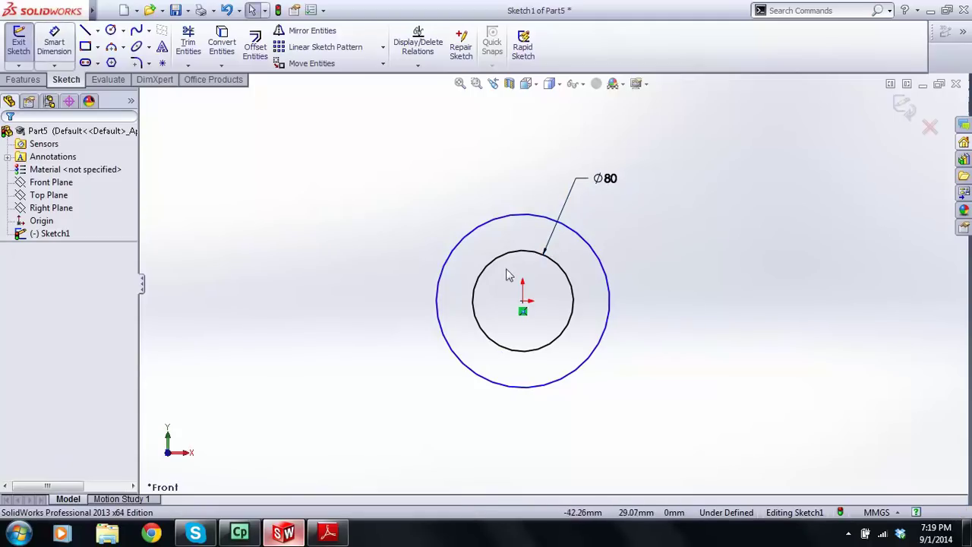
- Dimension the remaining undimensioned circle's diameter and set it to 60 mm
click(54, 42)
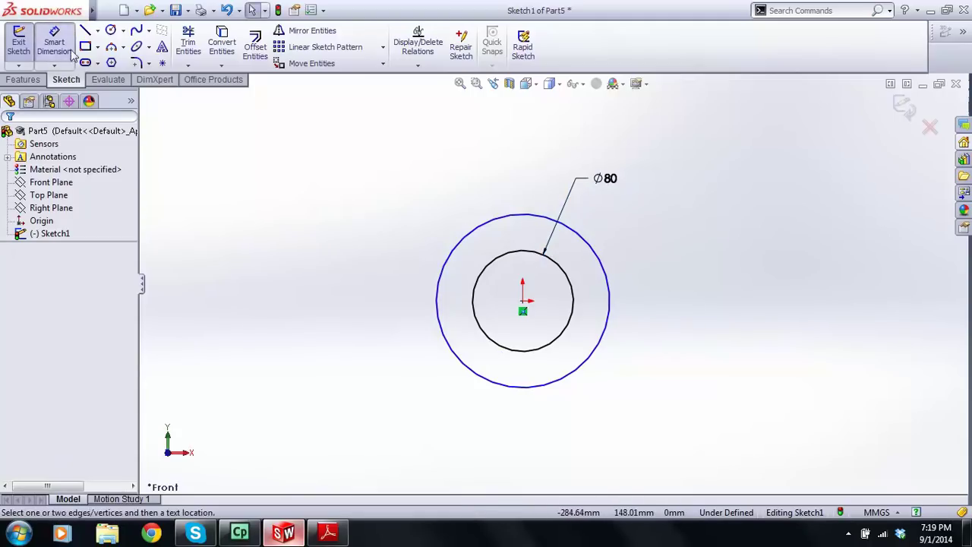
click(593, 250)
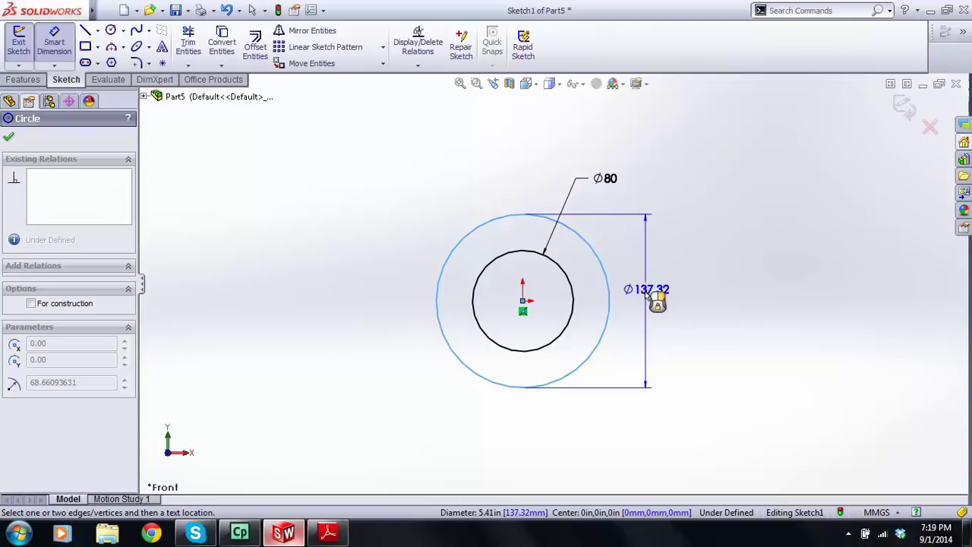
click(627, 208)
text(6)
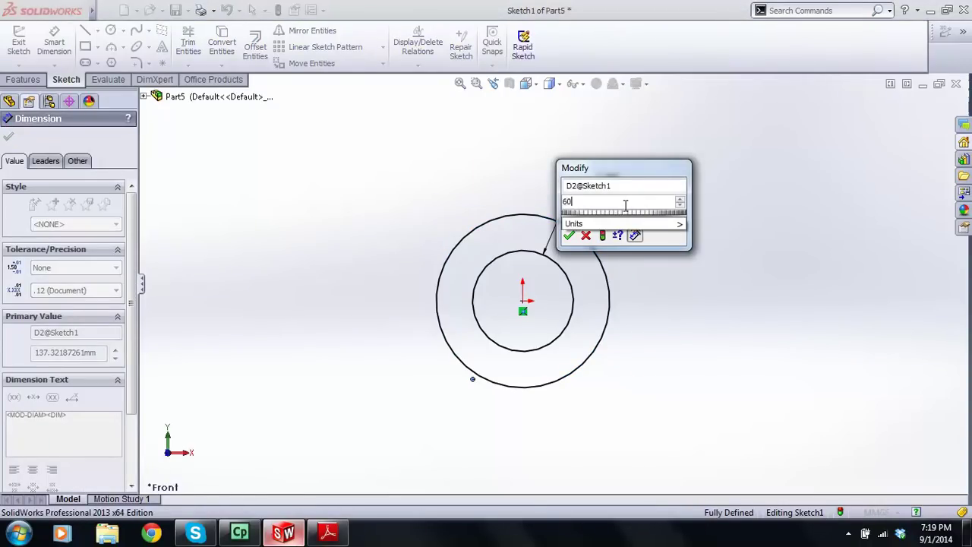
text(0)
key(Return)
key(Escape)
- Rearrange the 80 mm and 60 mm diameter dimensions so they line up above the circles, with 80 over 60
scroll(582, 226, down, 3)
drag(583, 270, 604, 265)
drag(620, 139, 590, 220)
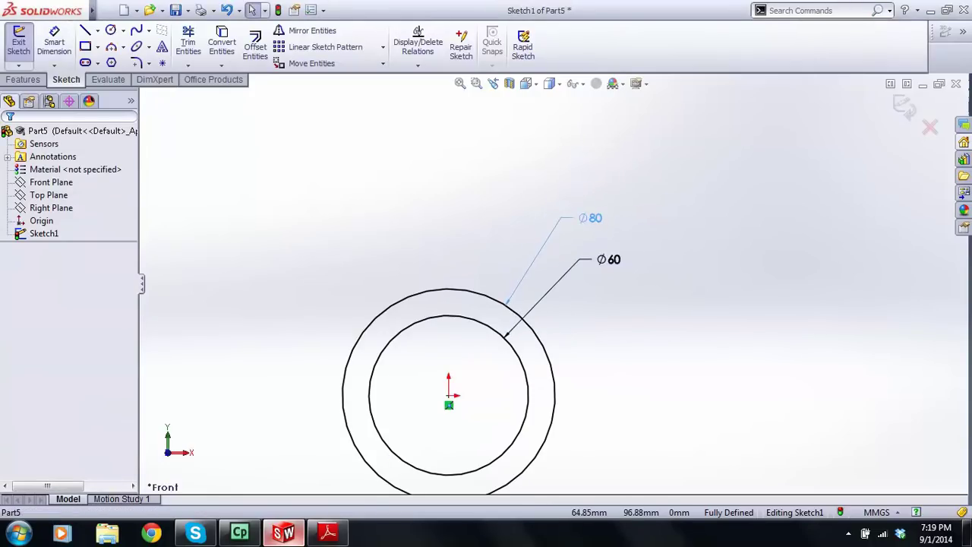
click(608, 259)
drag(608, 259, 590, 270)
click(340, 225)
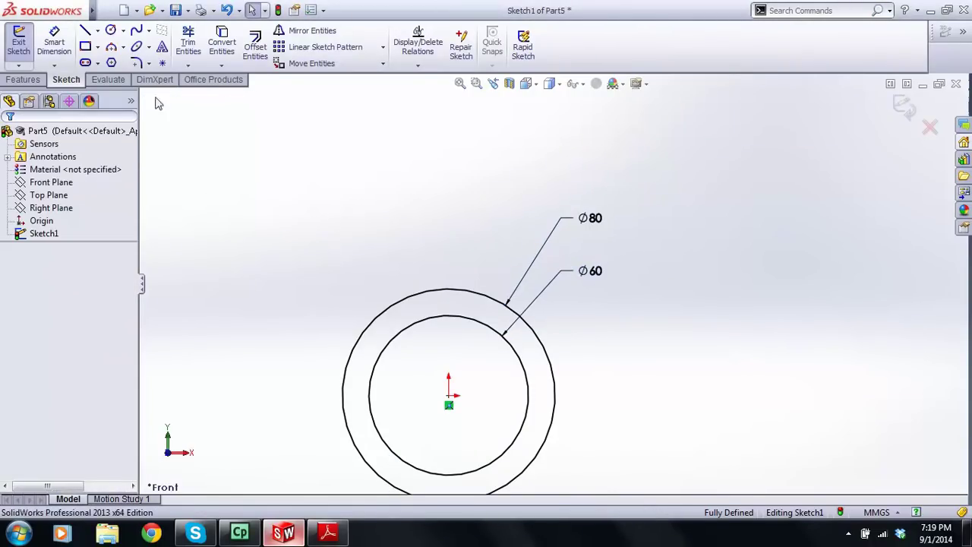
- Draw a horizontal centerline from the origin in the positive X direction, ending beyond the 80 mm circle
click(97, 31)
click(113, 60)
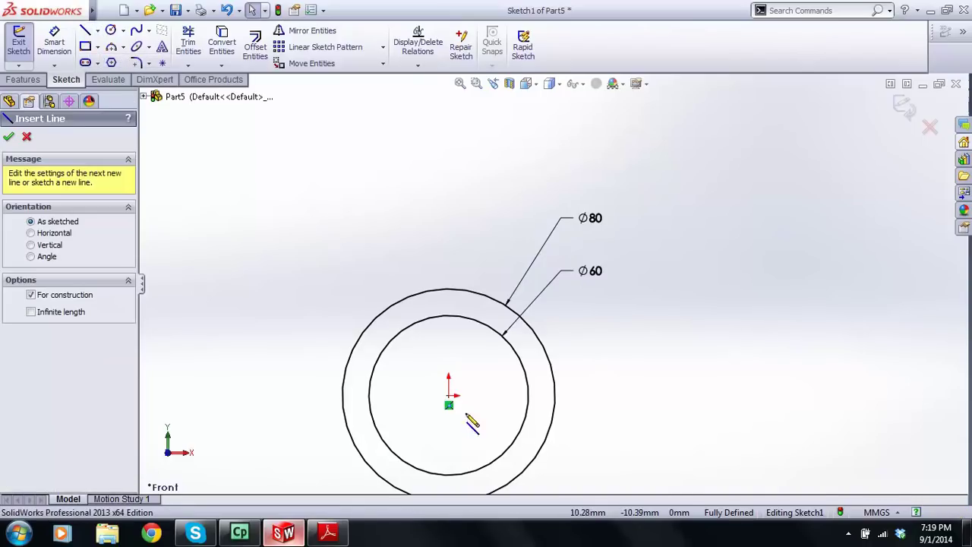
click(448, 395)
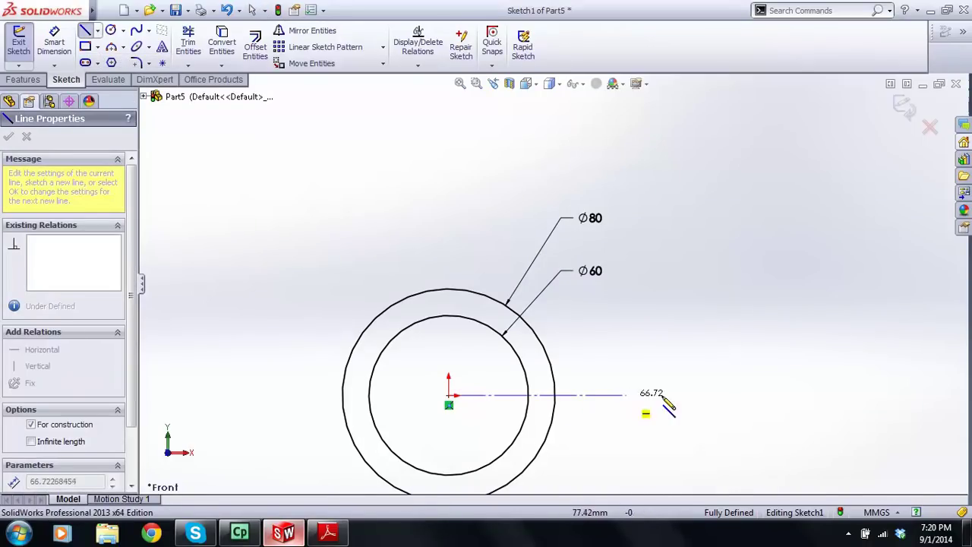
click(686, 395)
key(Escape)
scroll(544, 363, up, 3)
scroll(471, 372, down, 3)
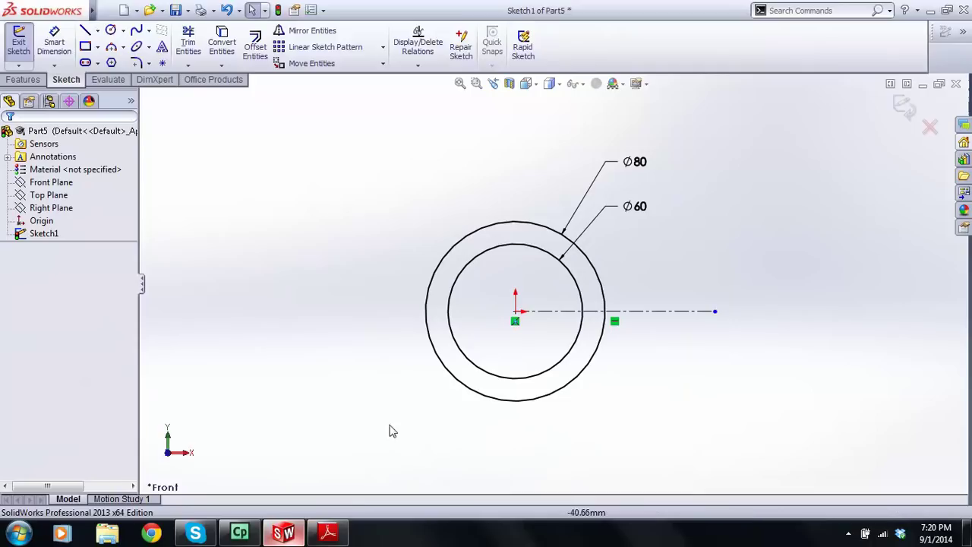
- Check the R60 pitch circle in the PDF and sketch it as a construction circle about 121 mm in diameter, centred on the origin
click(328, 533)
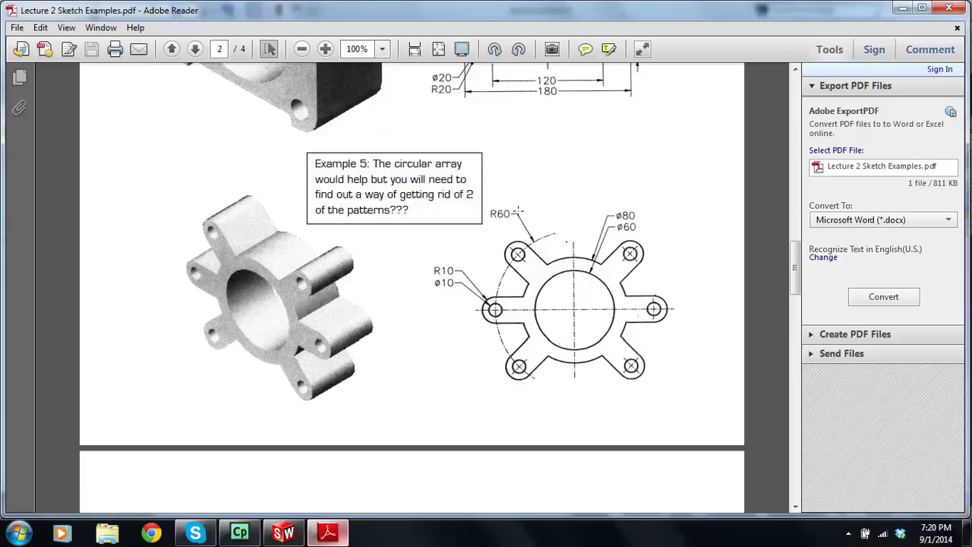
click(283, 532)
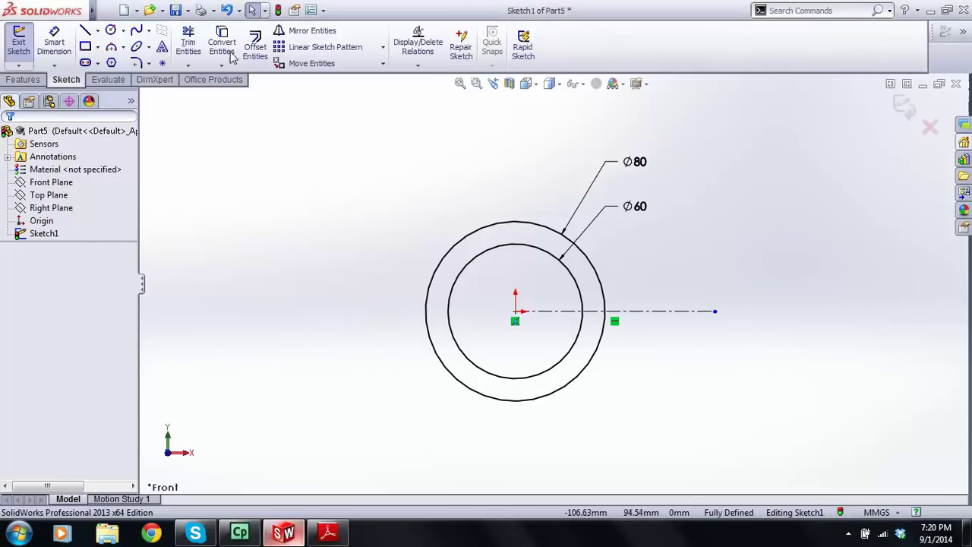
click(112, 31)
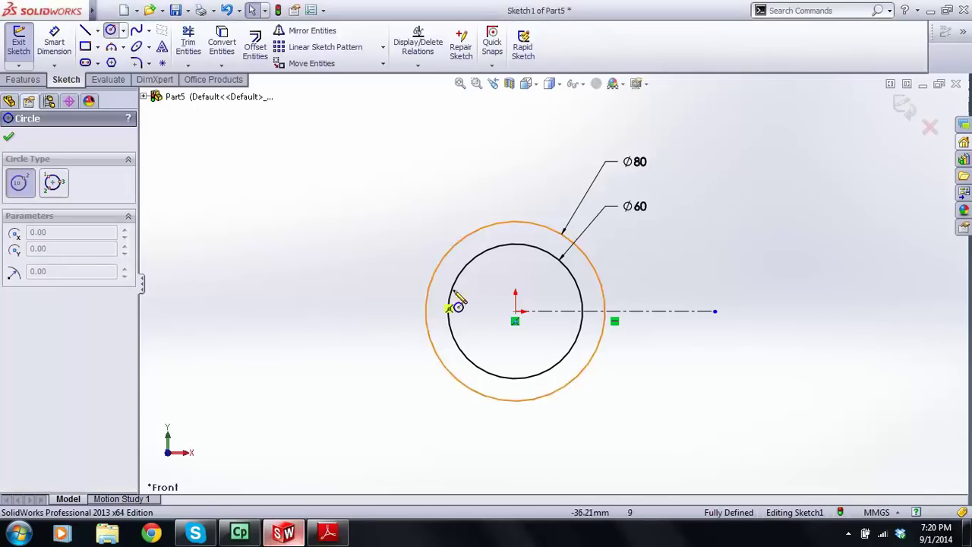
click(515, 310)
click(419, 219)
key(Escape)
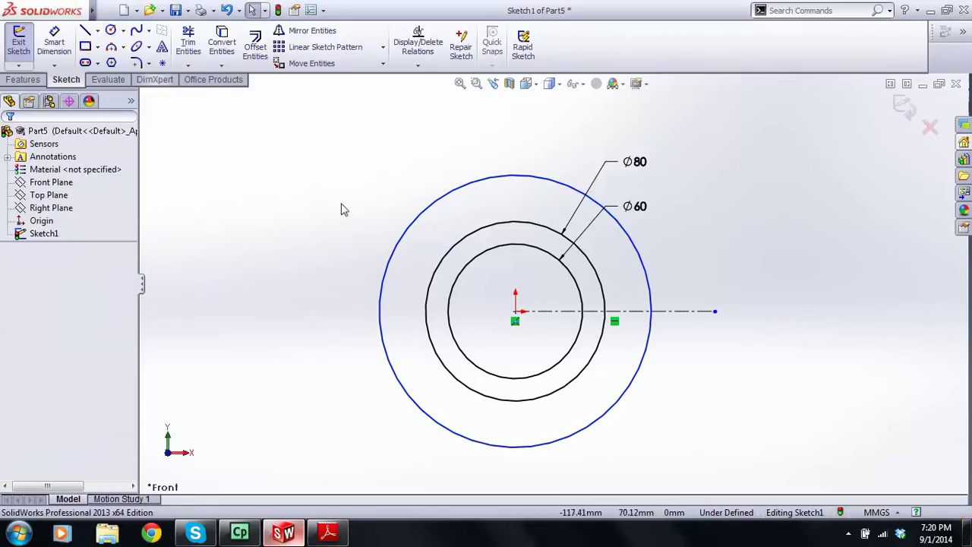
click(422, 218)
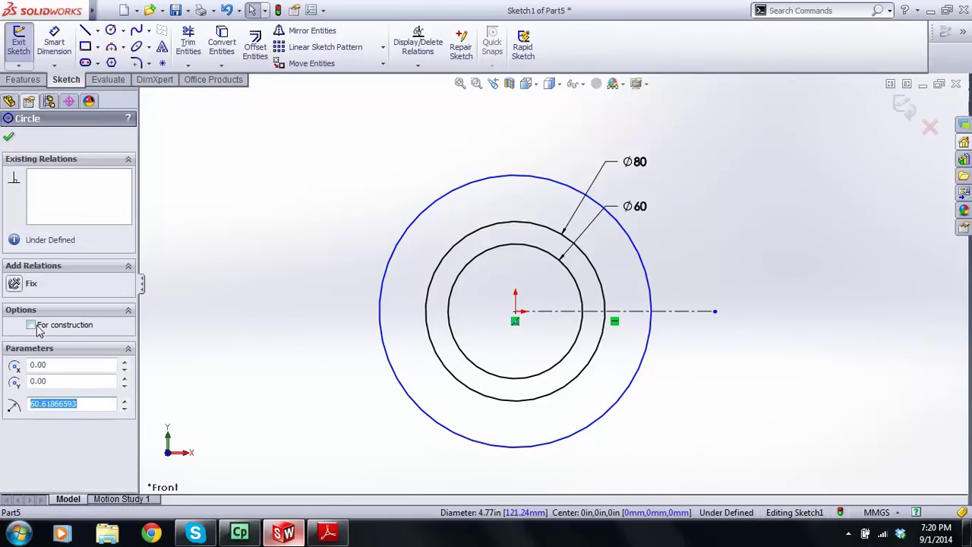
click(40, 327)
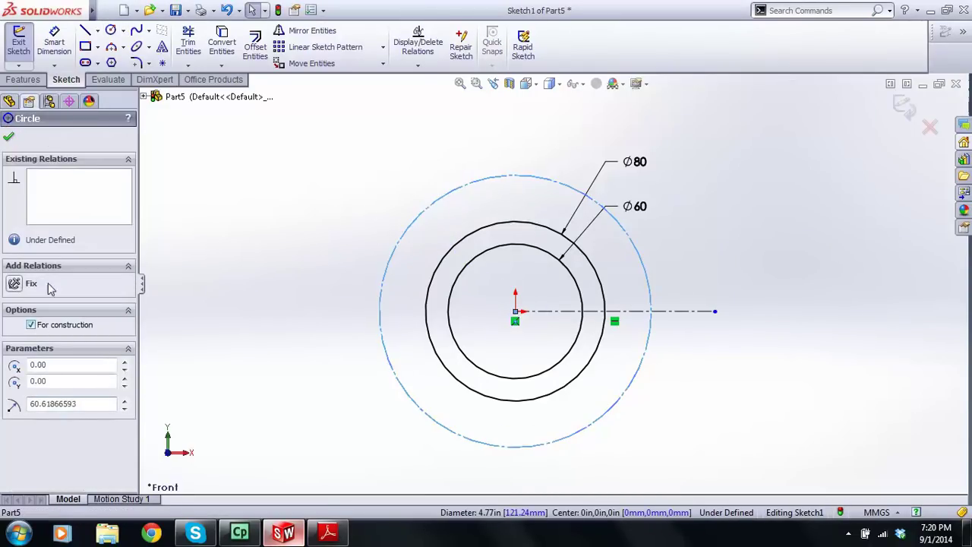
- Dimension the construction circle's diameter and set it to 120 mm
click(407, 208)
click(363, 183)
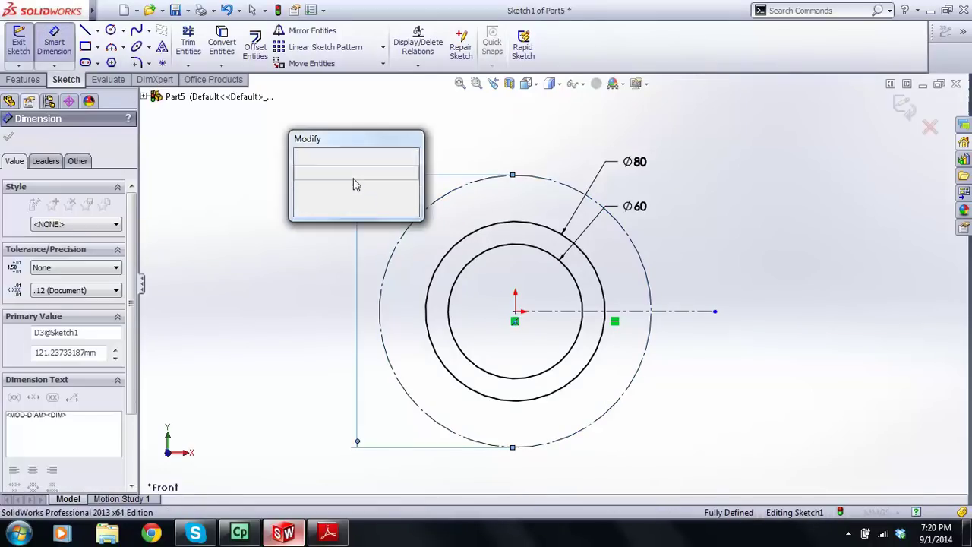
text(120)
key(Return)
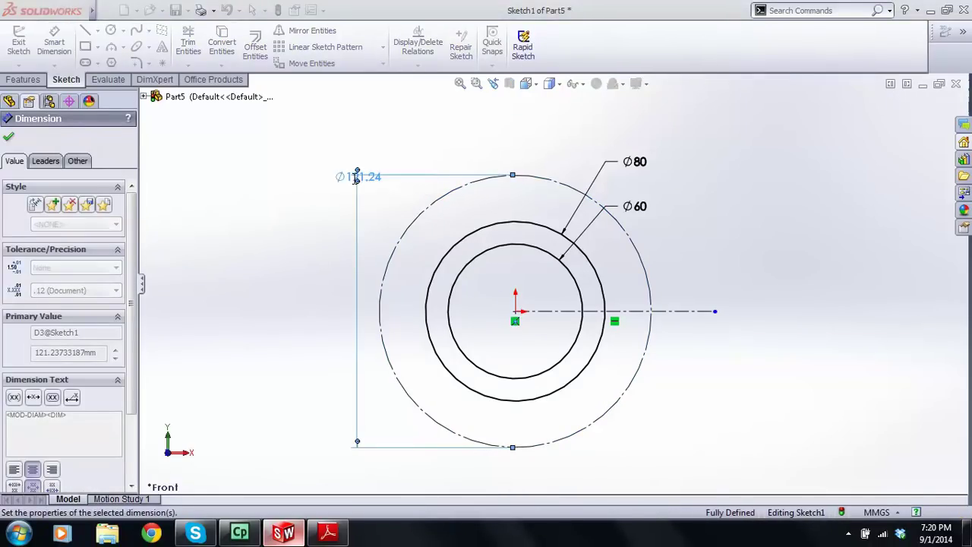
- Redo the construction circle's diameter dimension at 120 mm, placing it outside the circle's upper-left side
key(Escape)
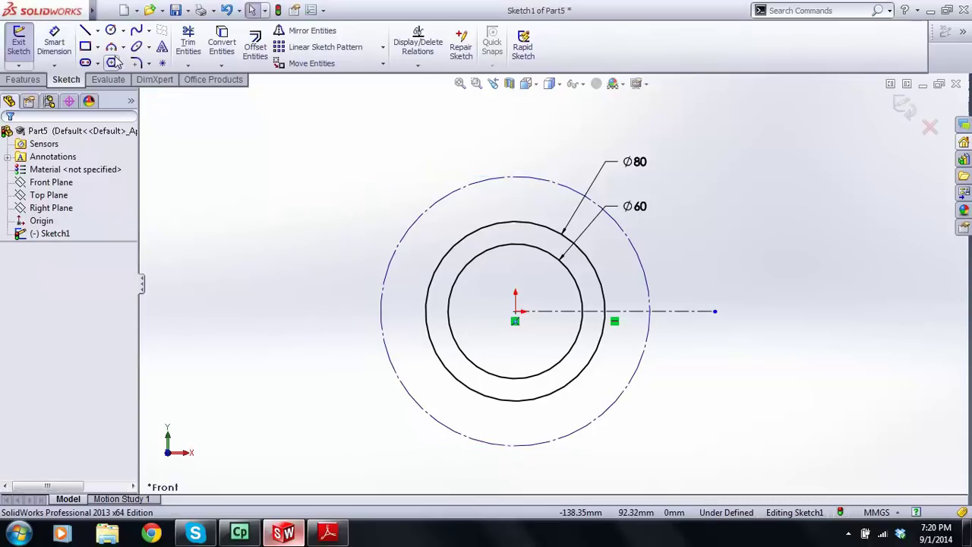
click(61, 44)
click(444, 201)
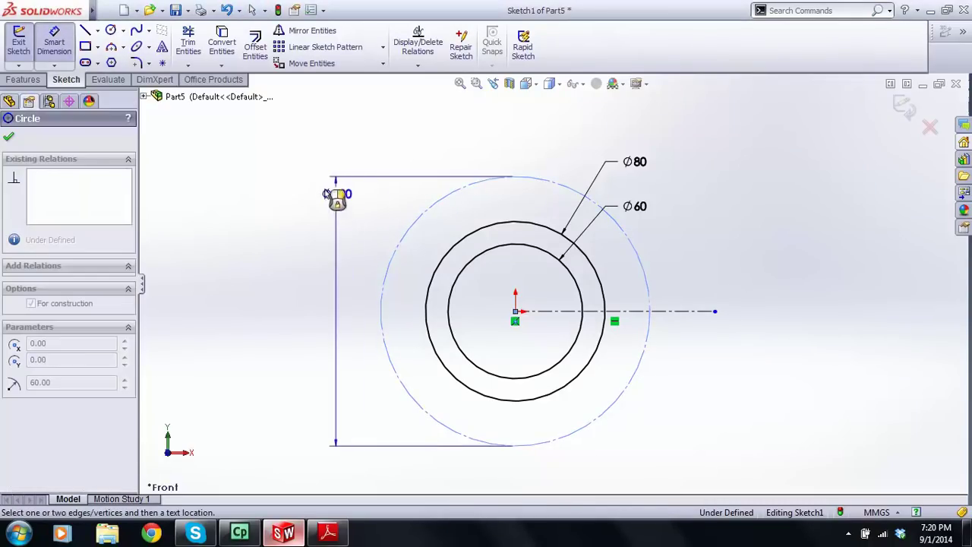
click(332, 158)
key(Return)
key(Escape)
scroll(618, 321, down, 2)
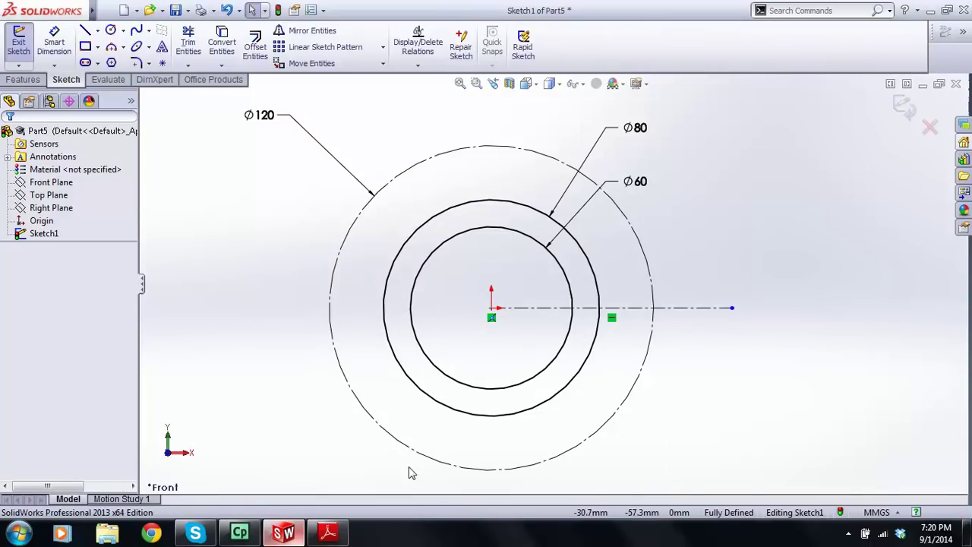
- Check the arm-end circles in the PDF and sketch two concentric circles where the centerline crosses the 120 mm circle, the inner about 20 mm in diameter
click(328, 532)
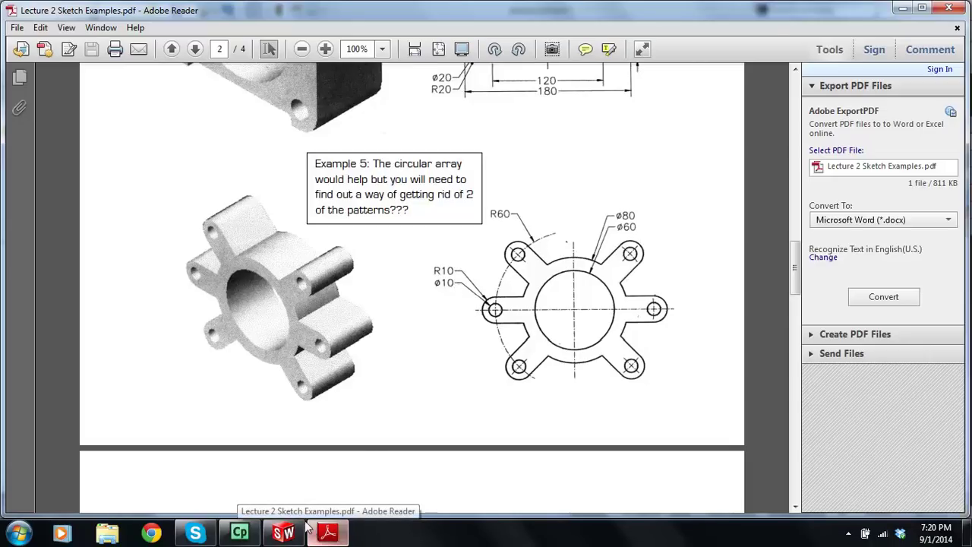
click(335, 533)
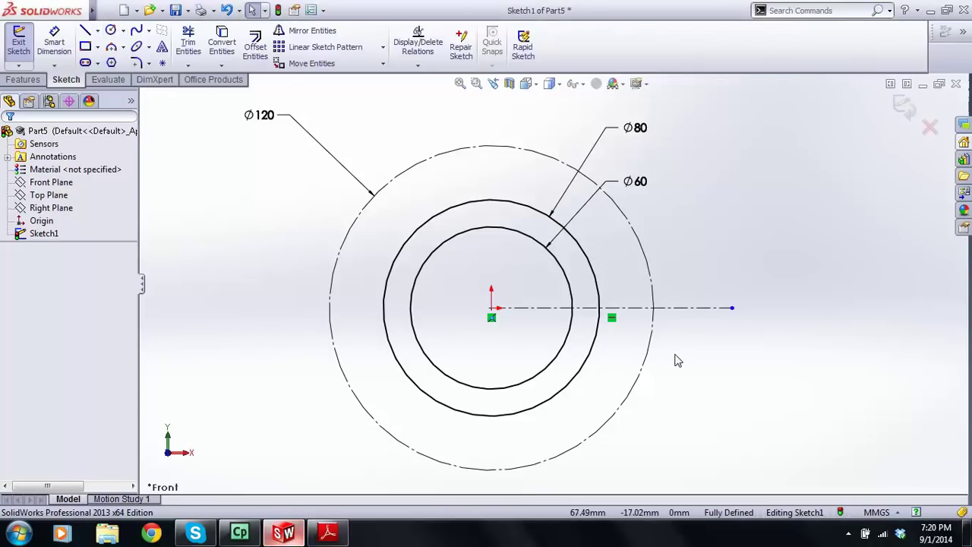
click(116, 29)
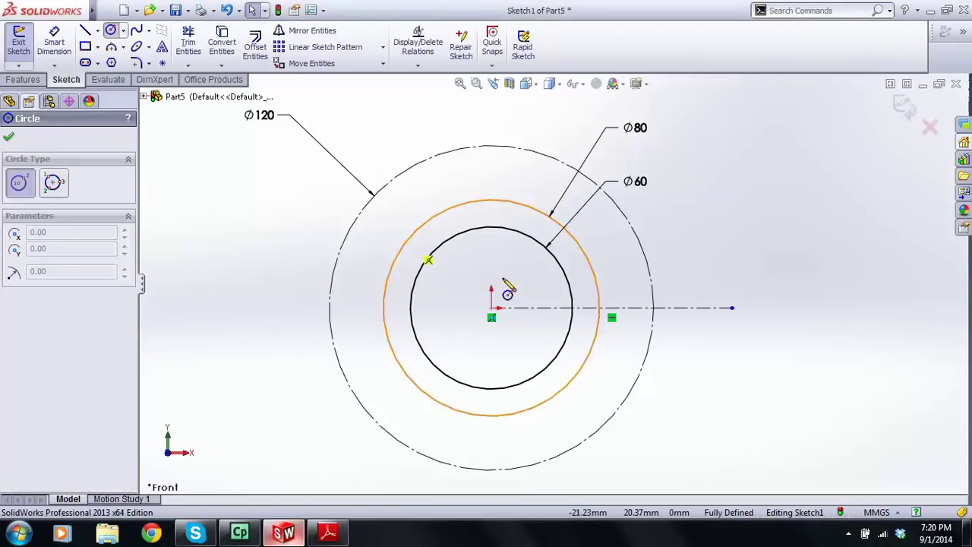
click(654, 308)
click(646, 349)
click(654, 308)
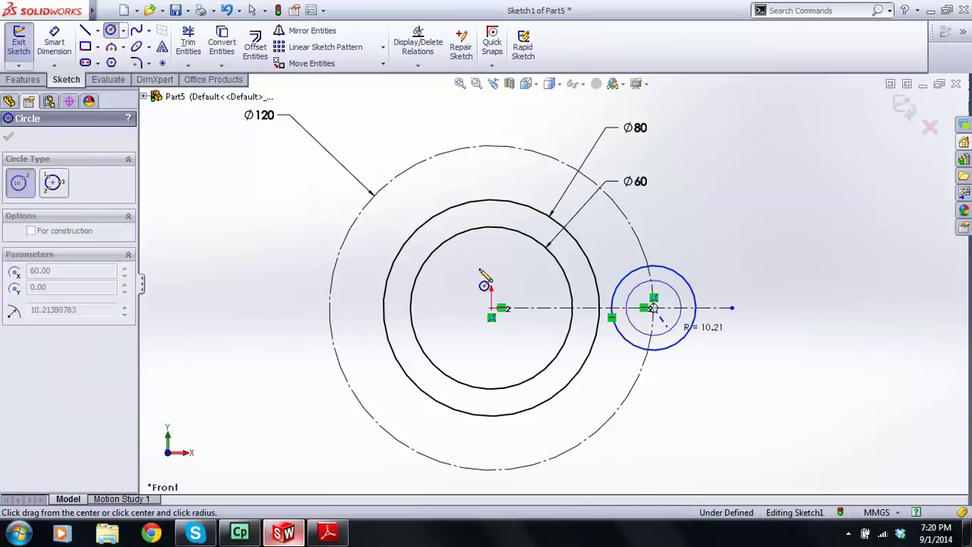
click(631, 322)
- Dimension the two arm-end circles, setting the inner diameter to 10 mm and the outer diameter to 20 mm
click(54, 45)
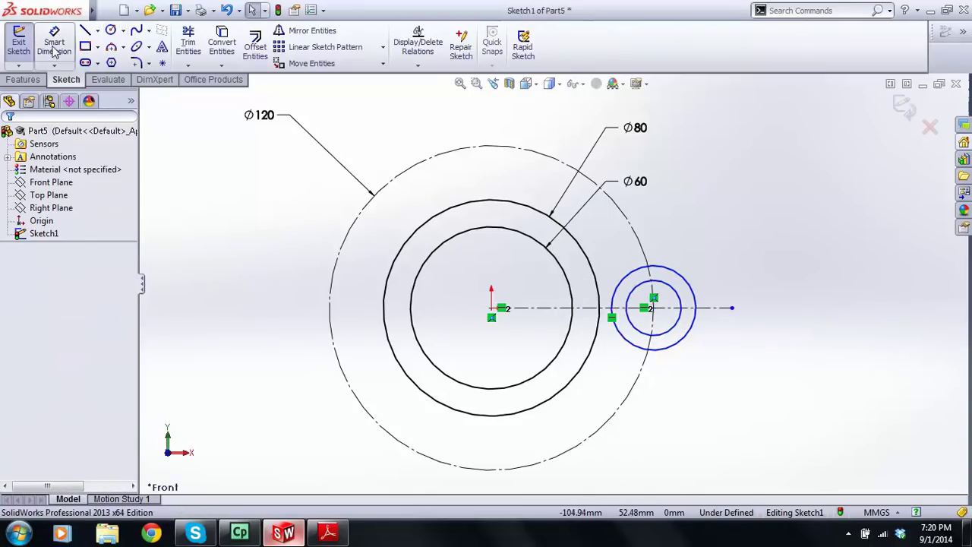
click(674, 296)
click(726, 267)
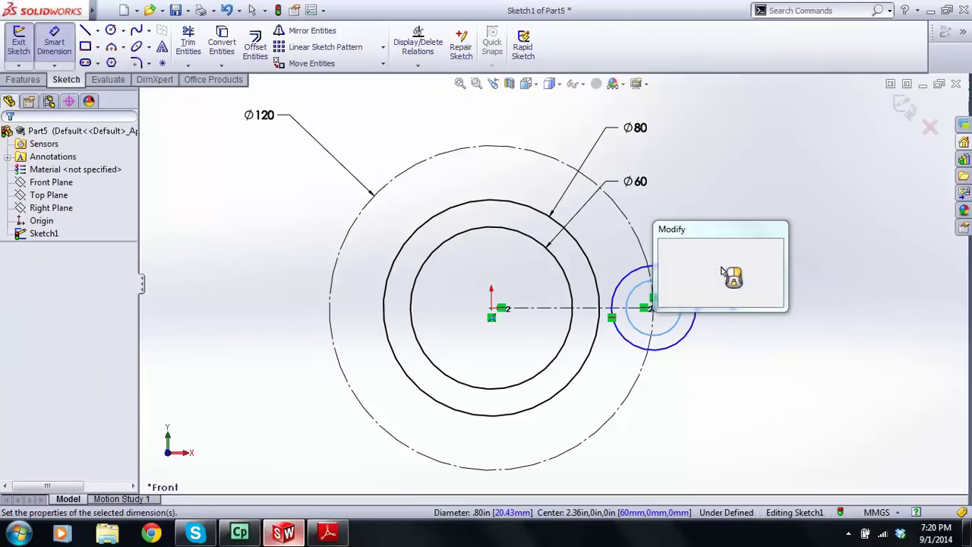
text(10)
key(Return)
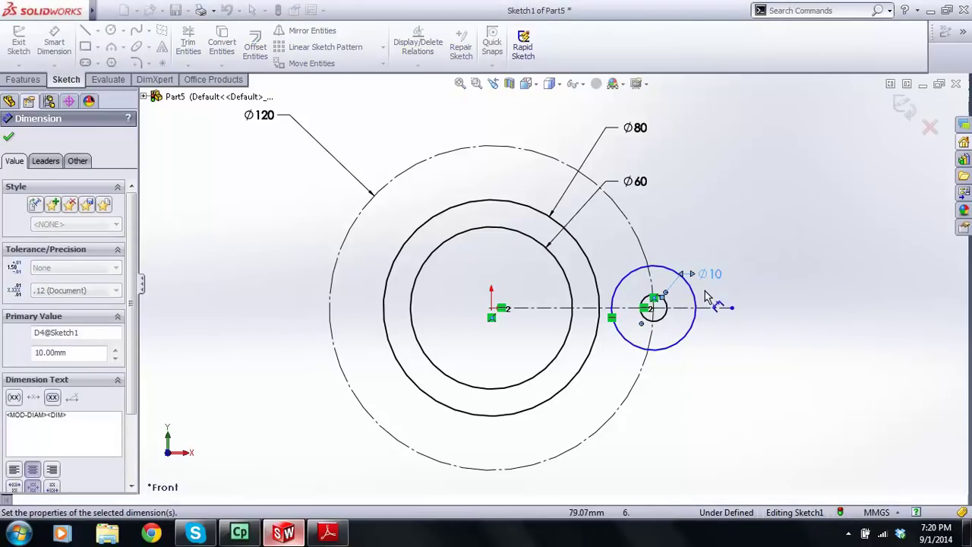
click(693, 296)
click(714, 243)
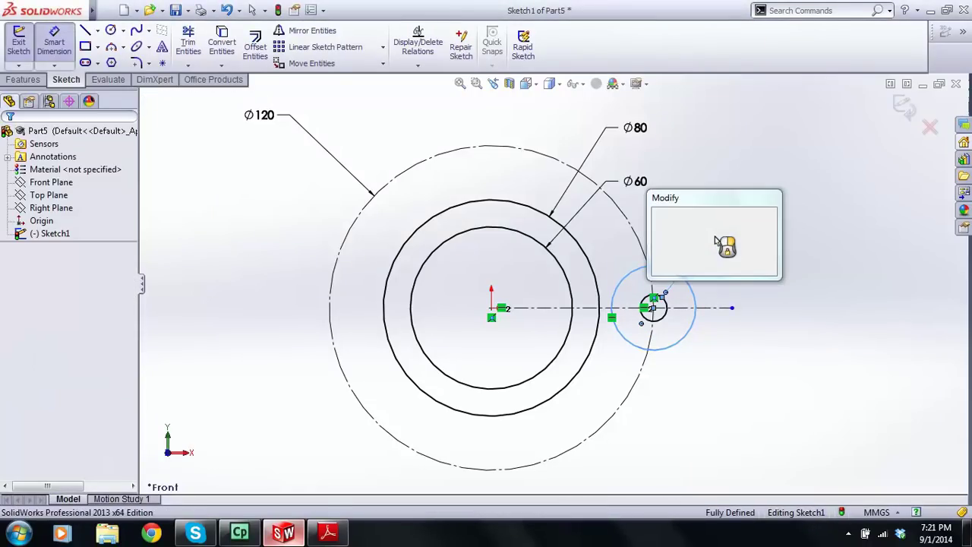
text(20)
key(Return)
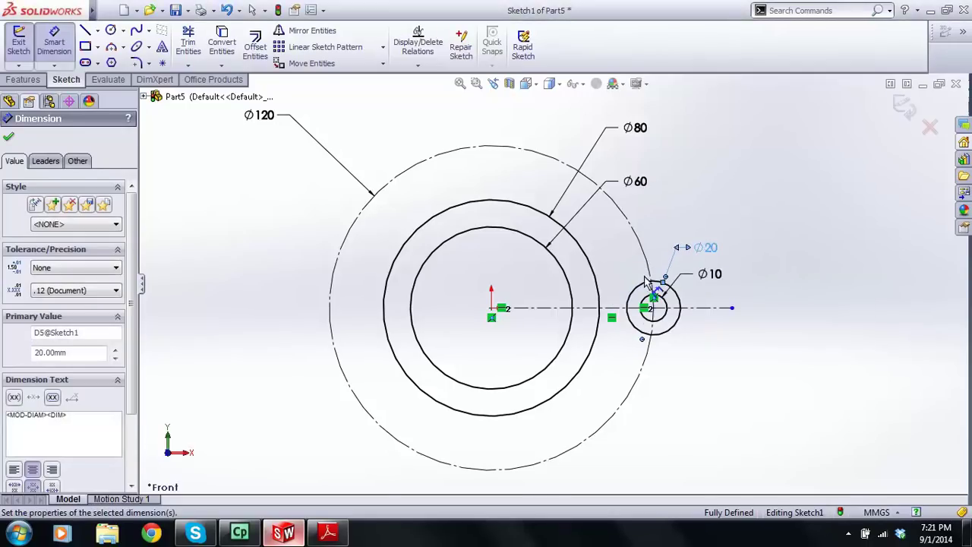
key(Escape)
- Check the arm shape in the PDF and draw horizontal lines from the 20 mm circle's top and bottom points to the 80 mm circle
scroll(605, 305, down, 2)
click(326, 533)
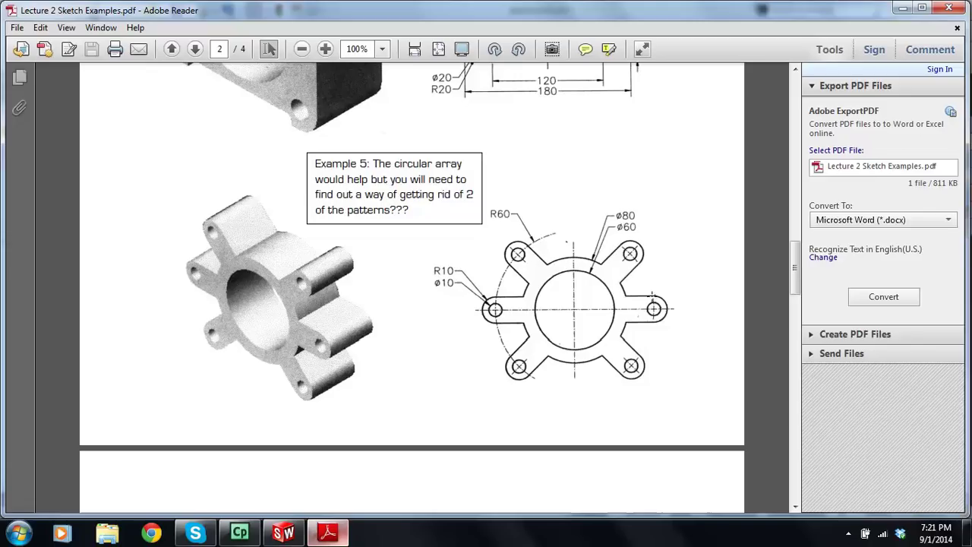
click(287, 533)
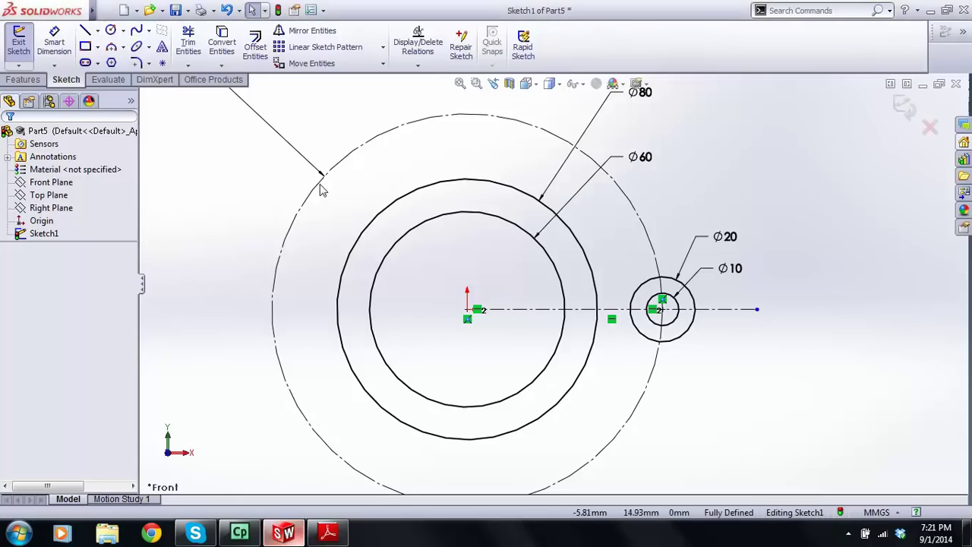
click(85, 31)
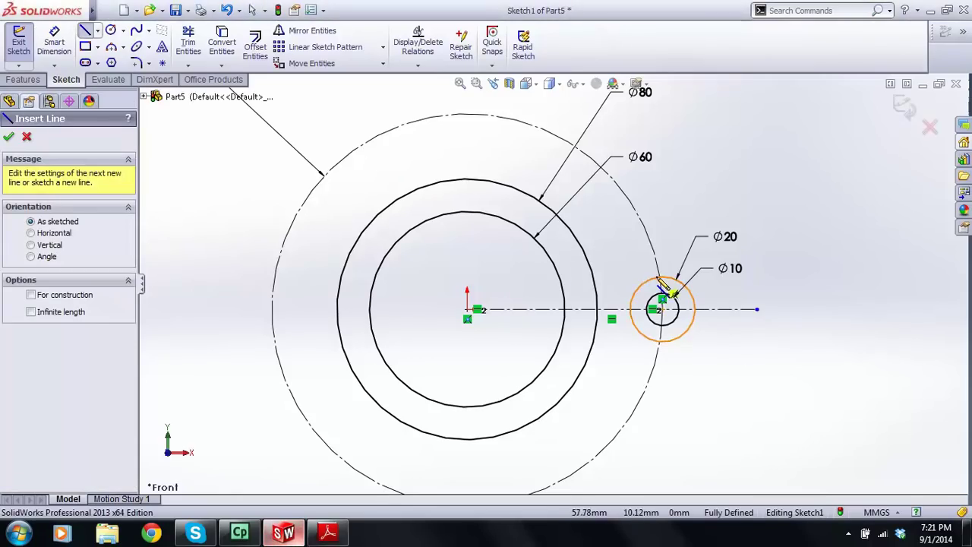
scroll(658, 279, down, 3)
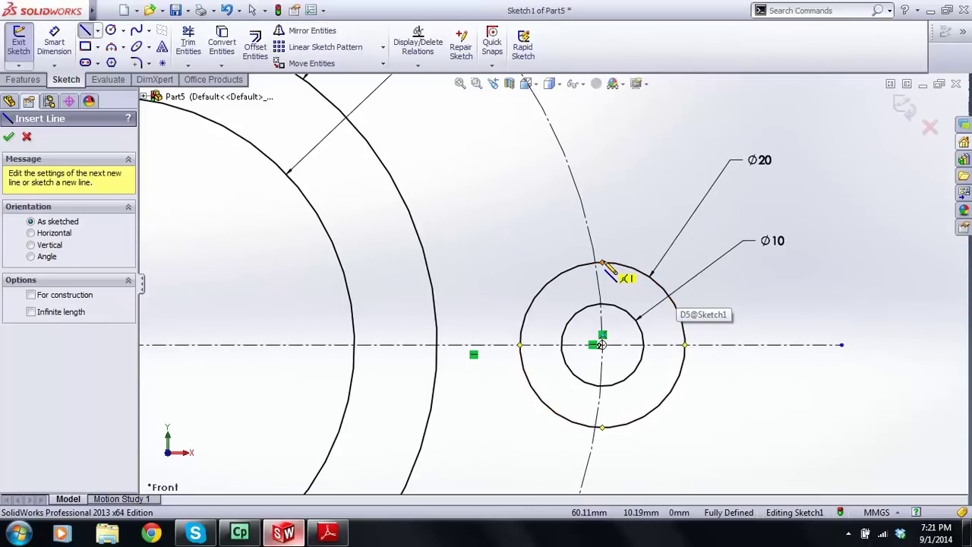
click(602, 263)
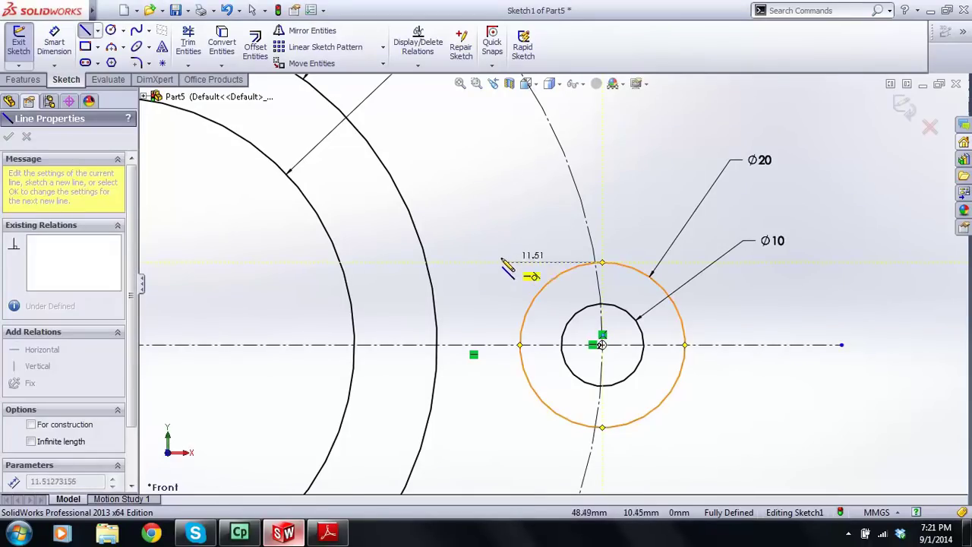
click(428, 262)
key(Escape)
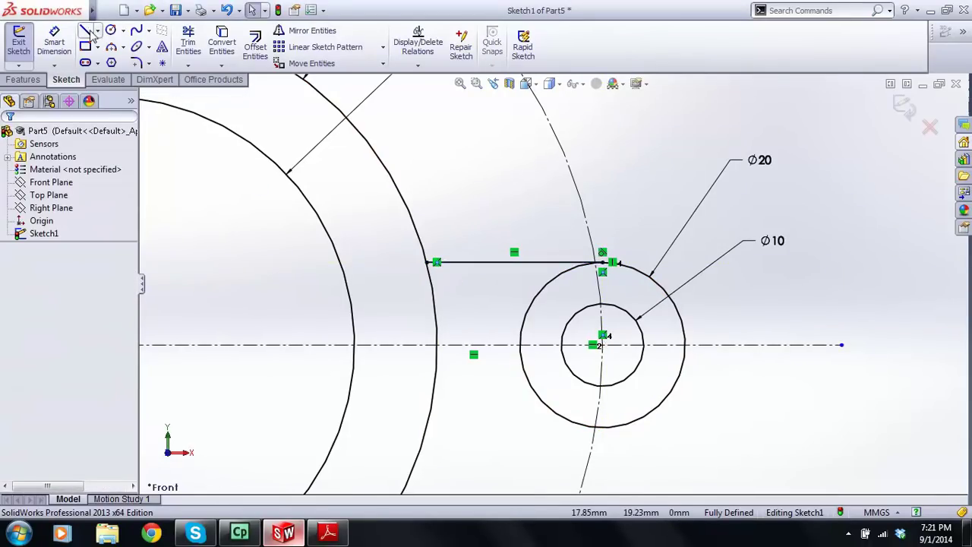
click(602, 429)
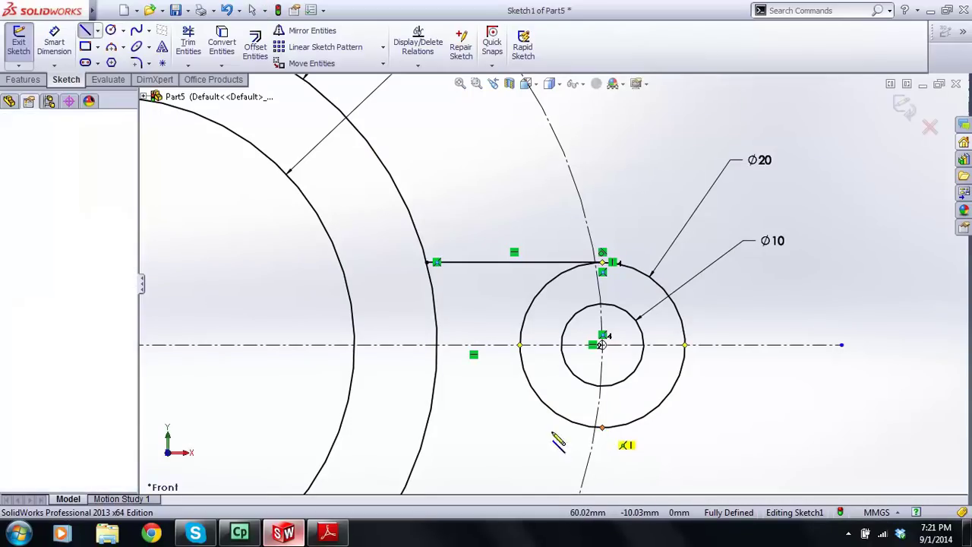
click(438, 430)
key(Escape)
- Trim away the hub-facing half of the 20 mm circle between the two arm lines, keeping the rounded outer end
scroll(525, 390, up, 5)
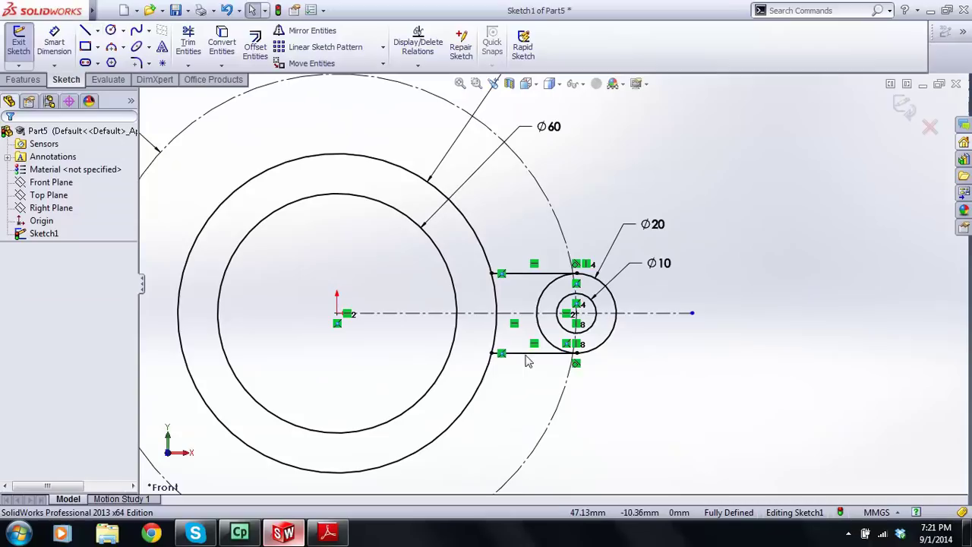
scroll(536, 344, down, 2)
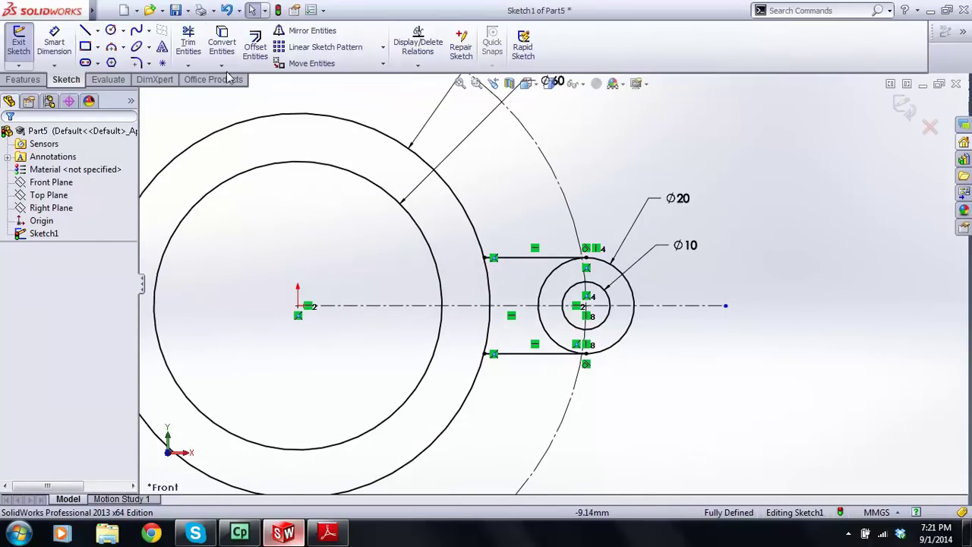
click(188, 42)
scroll(456, 289, down, 4)
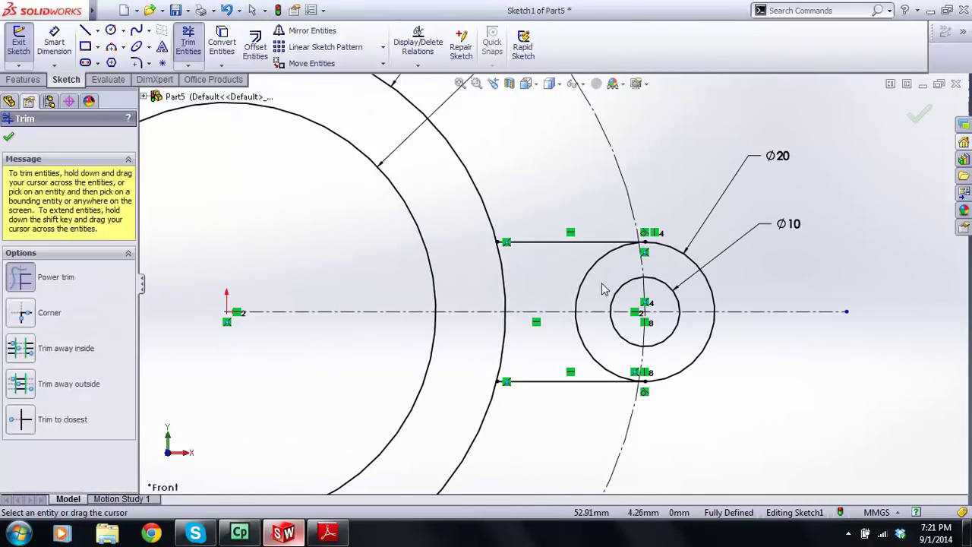
drag(604, 290, 557, 275)
drag(572, 360, 603, 348)
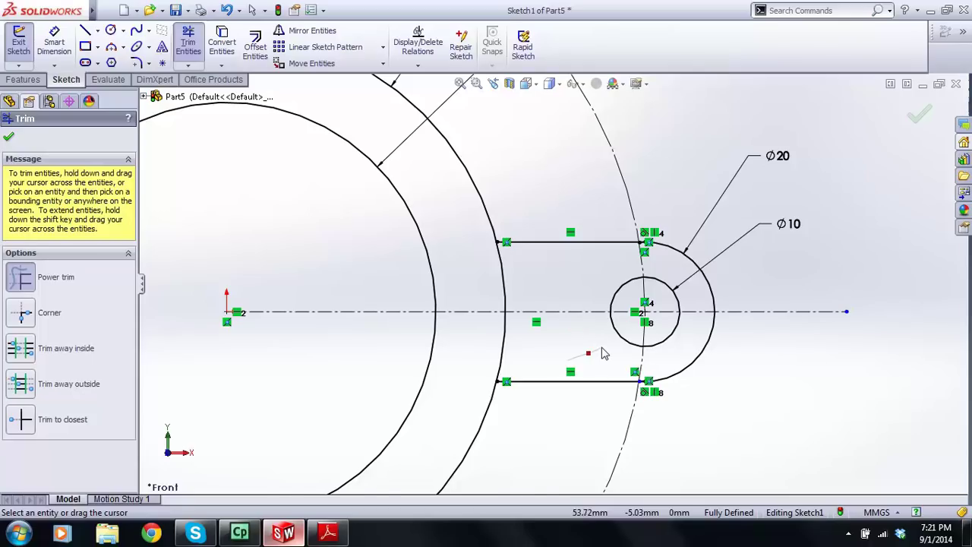
scroll(595, 330, up, 6)
key(Escape)
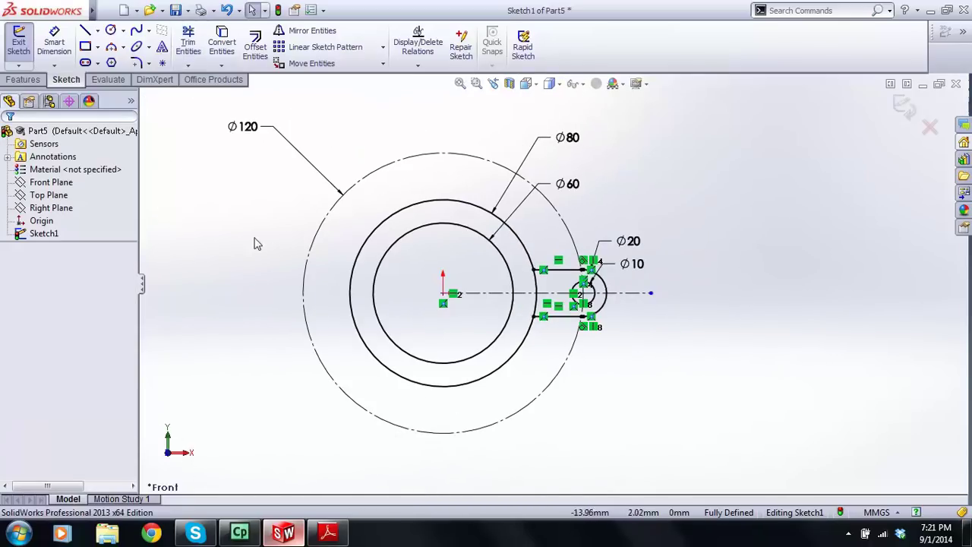
- Check the hub outline in the PDF and trim away the 80 mm circle's arc between the two arm lines
click(328, 533)
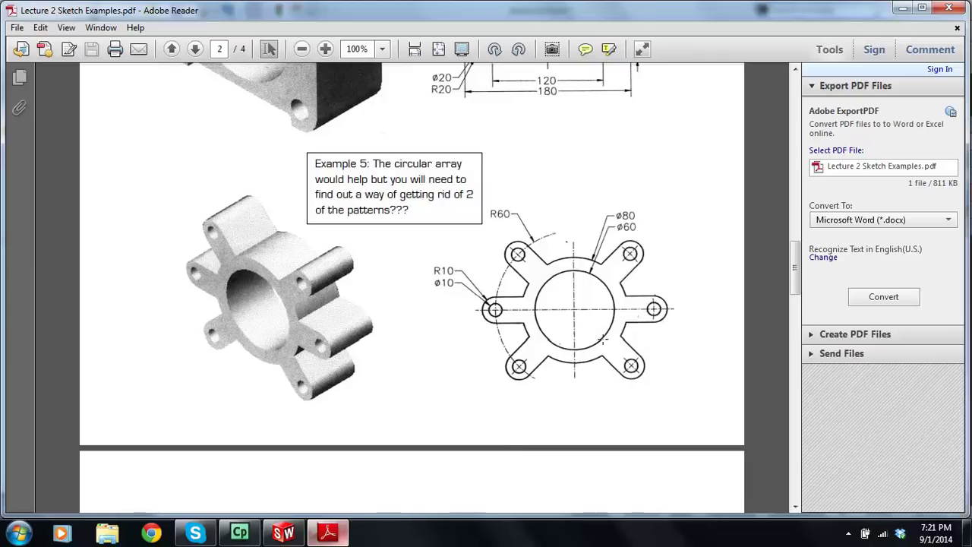
click(284, 533)
click(189, 42)
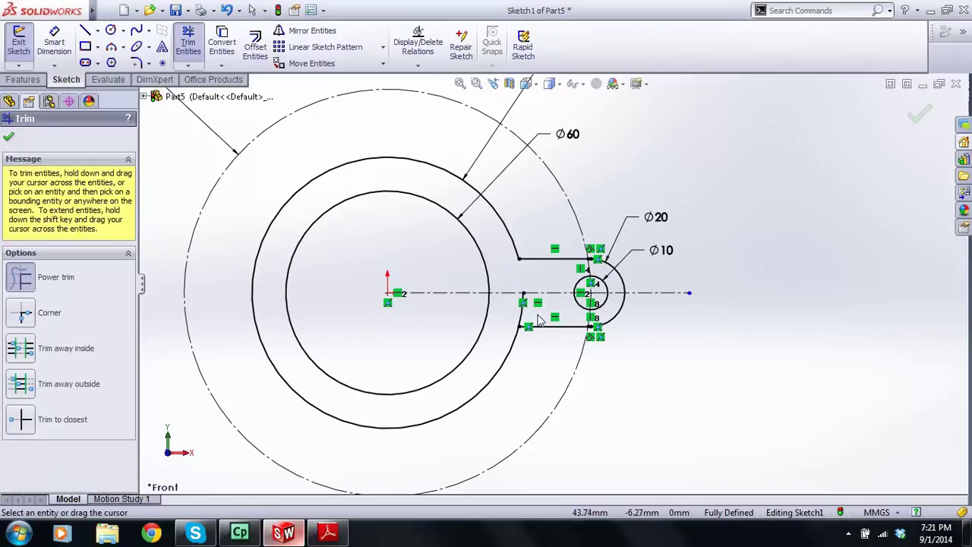
key(Escape)
scroll(425, 239, up, 2)
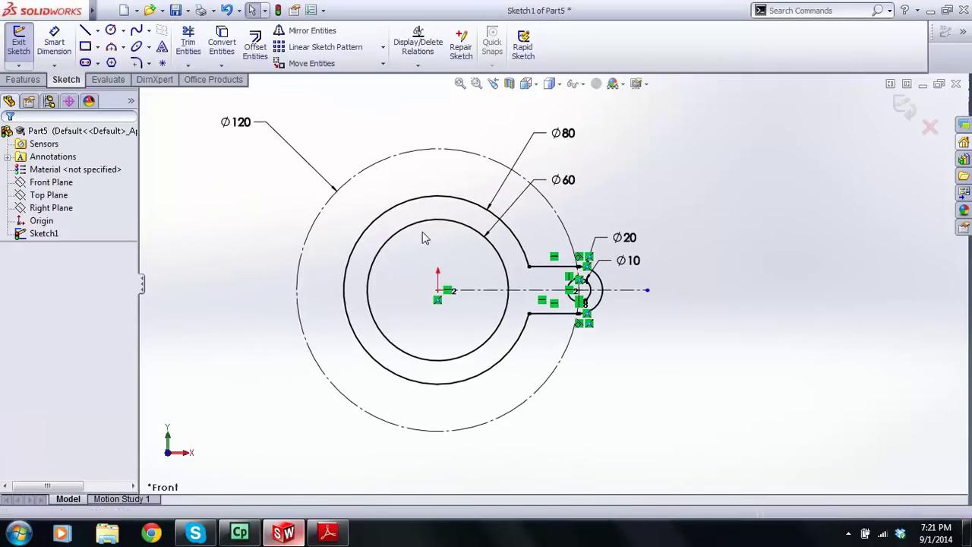
- Check the arm layout in the PDF and start a circular sketch pattern of the arm's two lines, 10 mm circle and rounded end
click(328, 532)
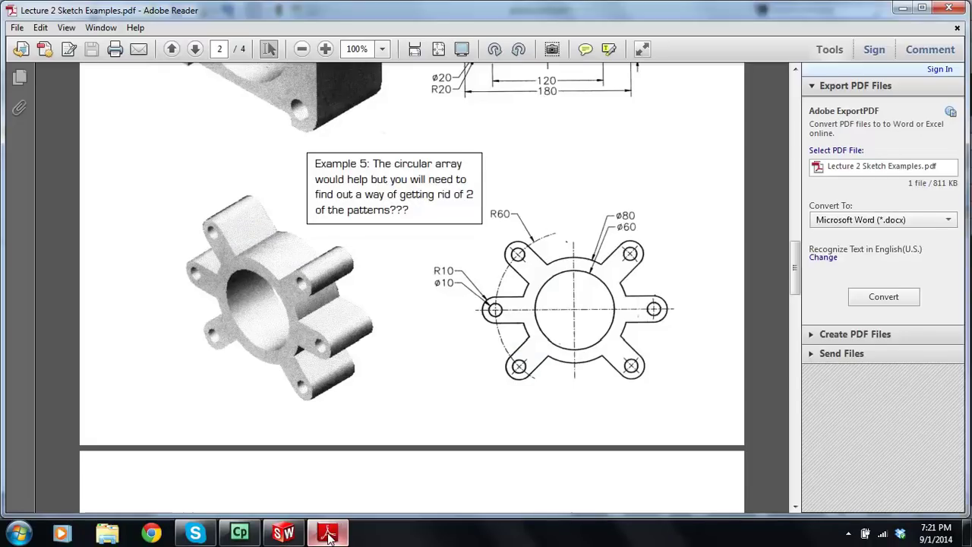
click(283, 533)
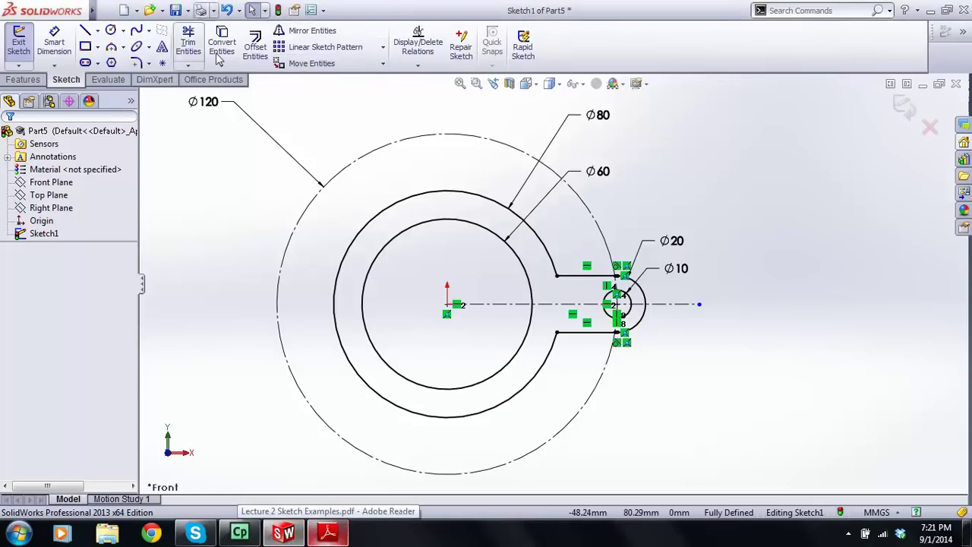
click(383, 48)
click(341, 77)
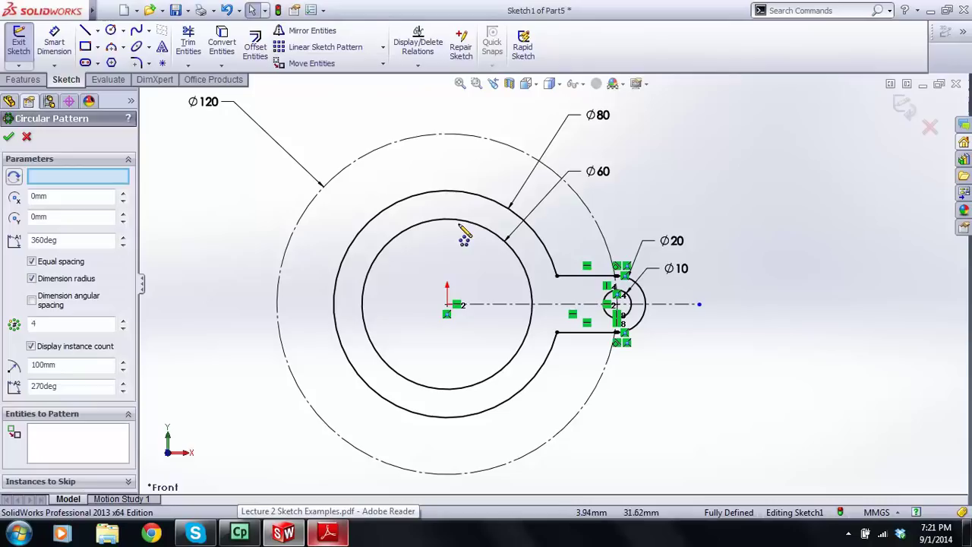
click(61, 447)
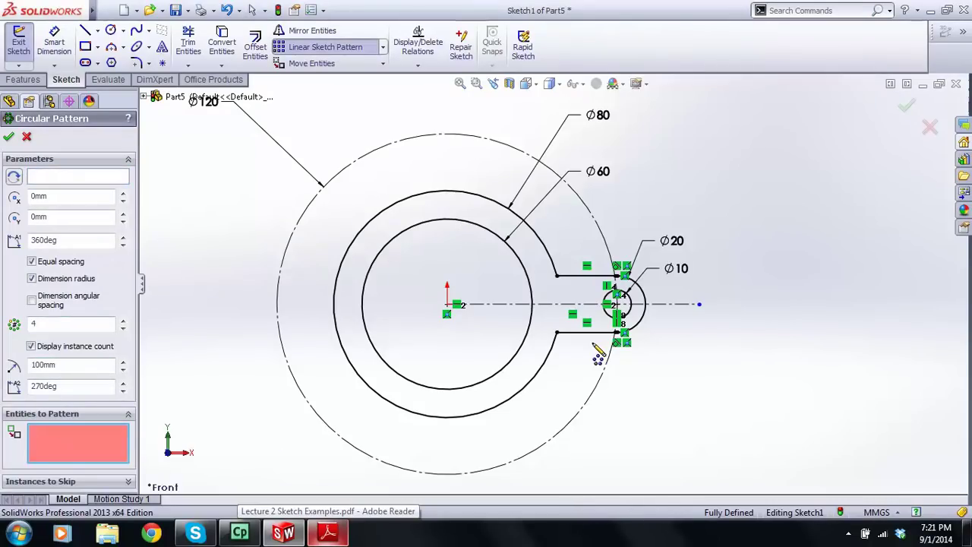
scroll(584, 262, down, 2)
click(579, 239)
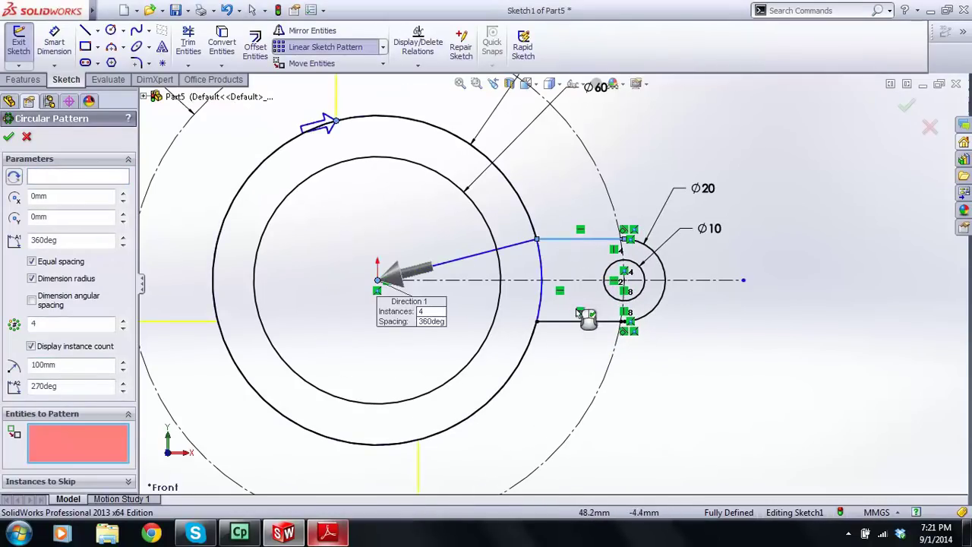
click(579, 320)
click(618, 299)
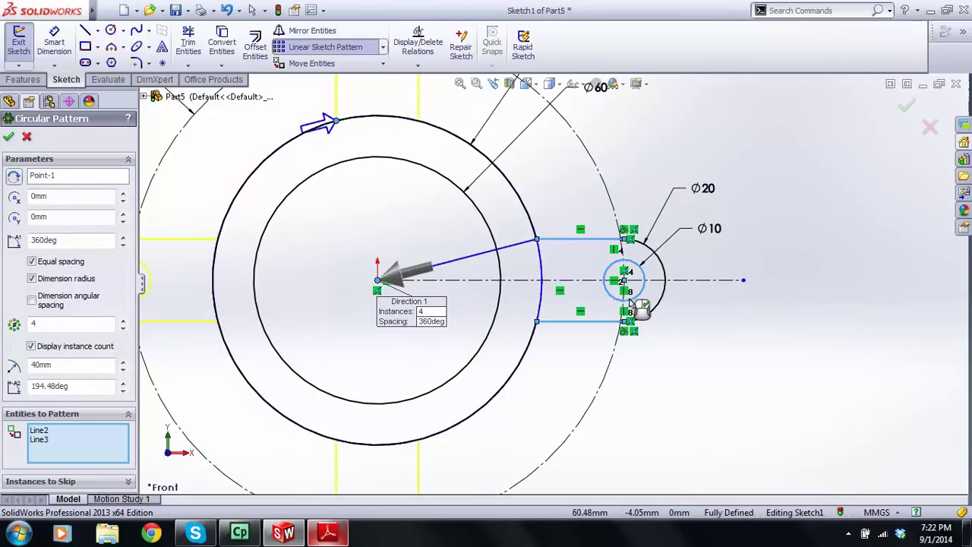
click(659, 299)
scroll(552, 282, up, 2)
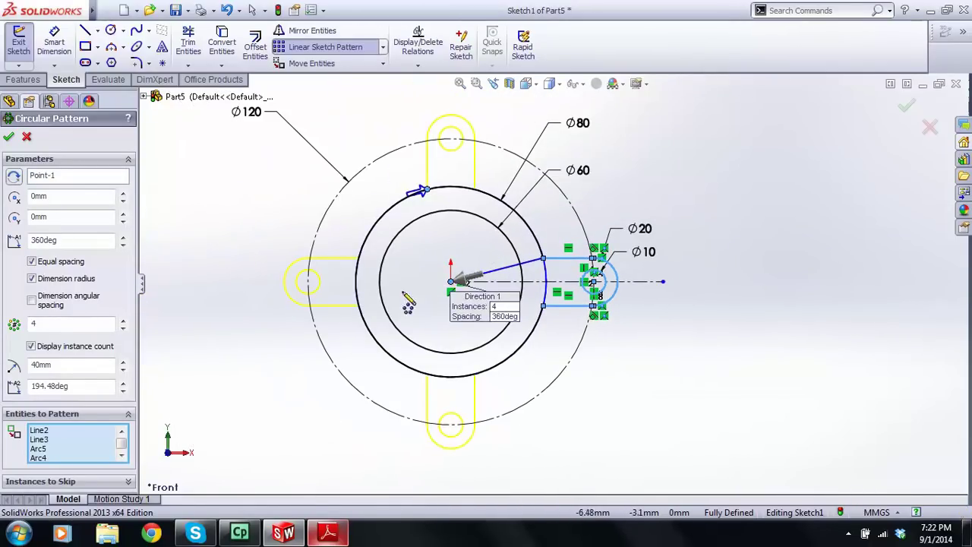
- Compare the arm spacing with the PDF and set the circular pattern to 8 instances
click(123, 320)
click(122, 321)
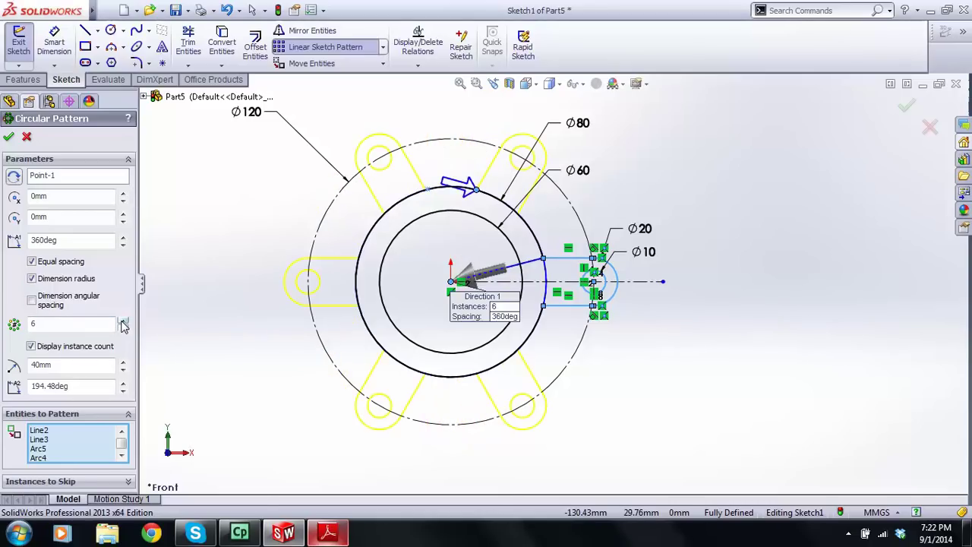
click(328, 535)
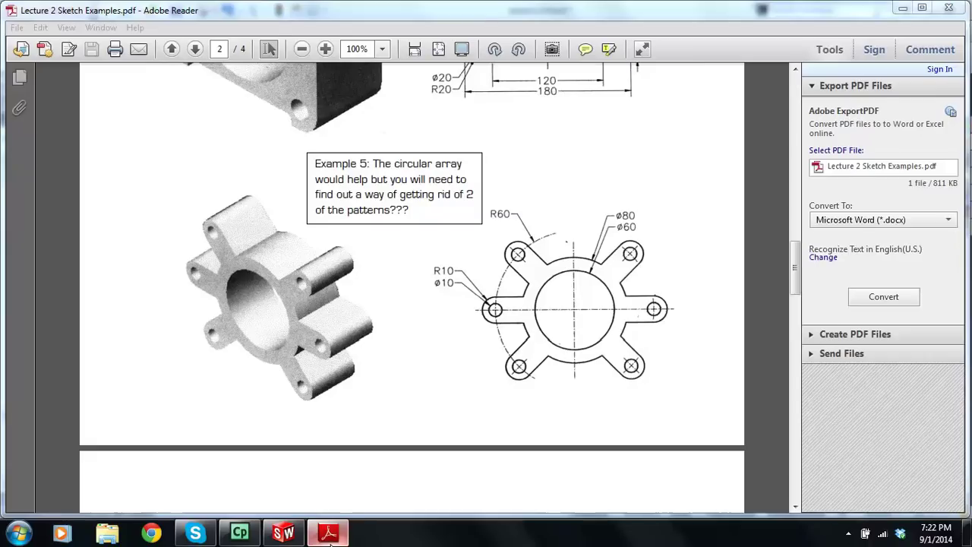
click(328, 535)
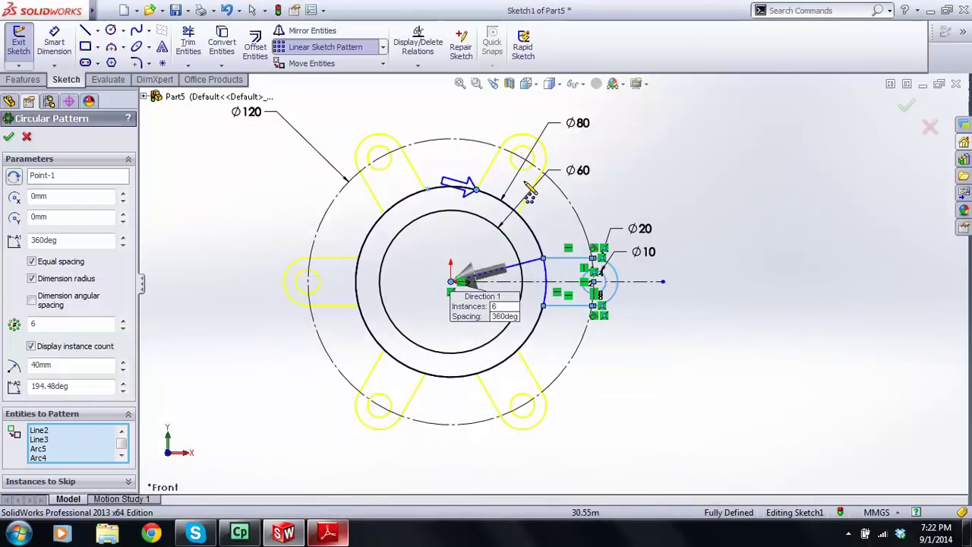
click(329, 535)
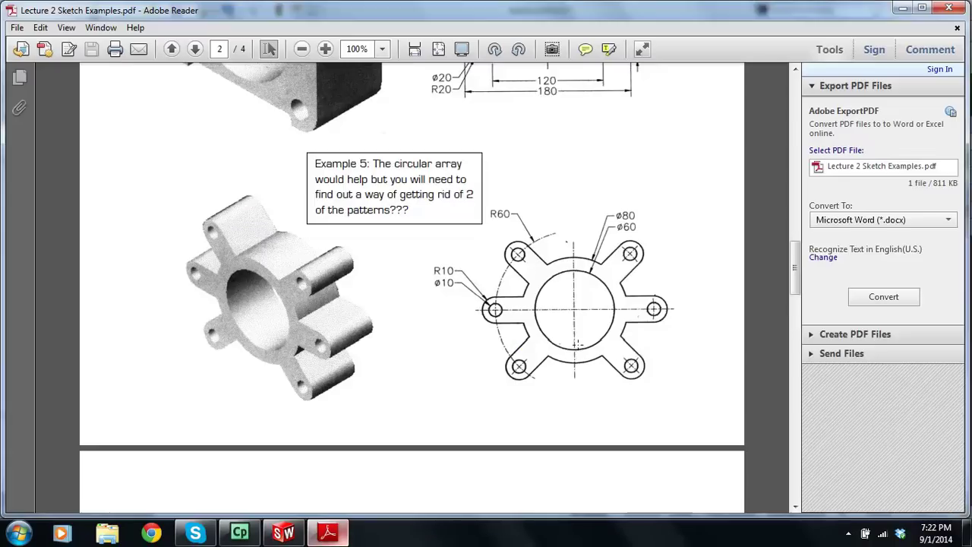
click(286, 534)
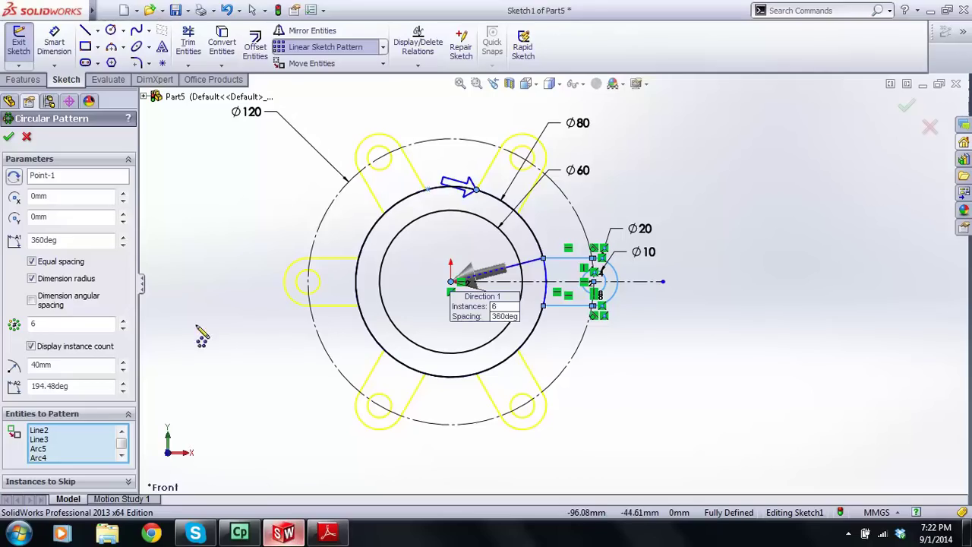
click(123, 320)
click(123, 320)
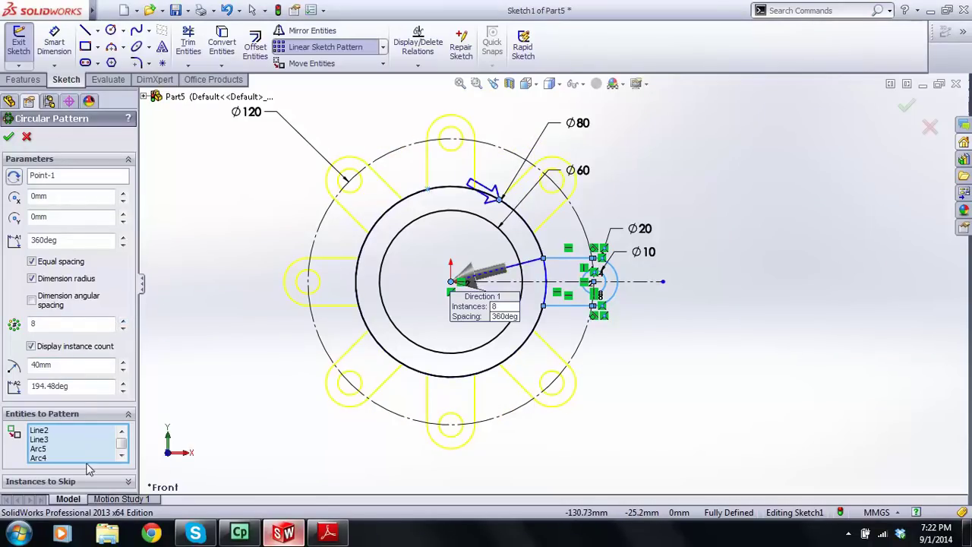
- Skip the vertical arm instances above and below the hub and apply the circular pattern
click(130, 483)
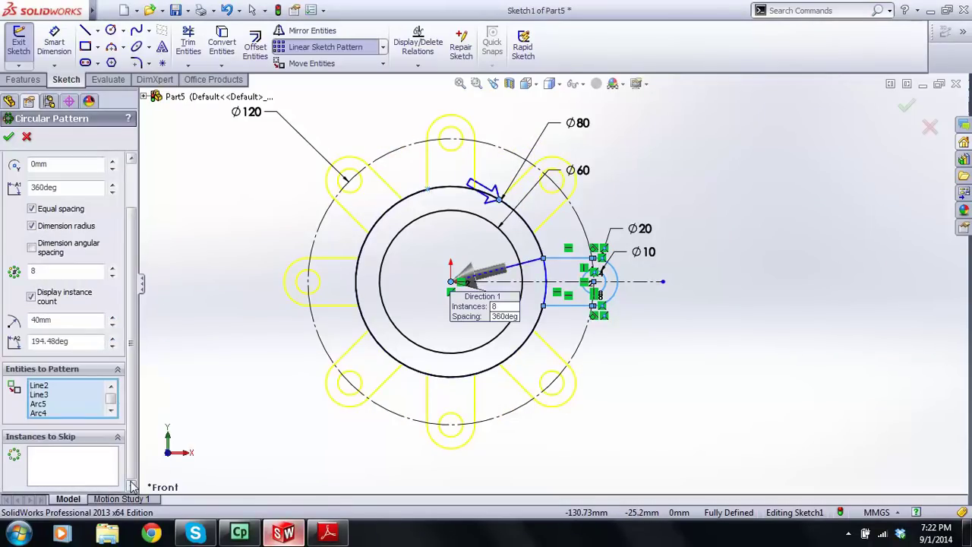
click(89, 472)
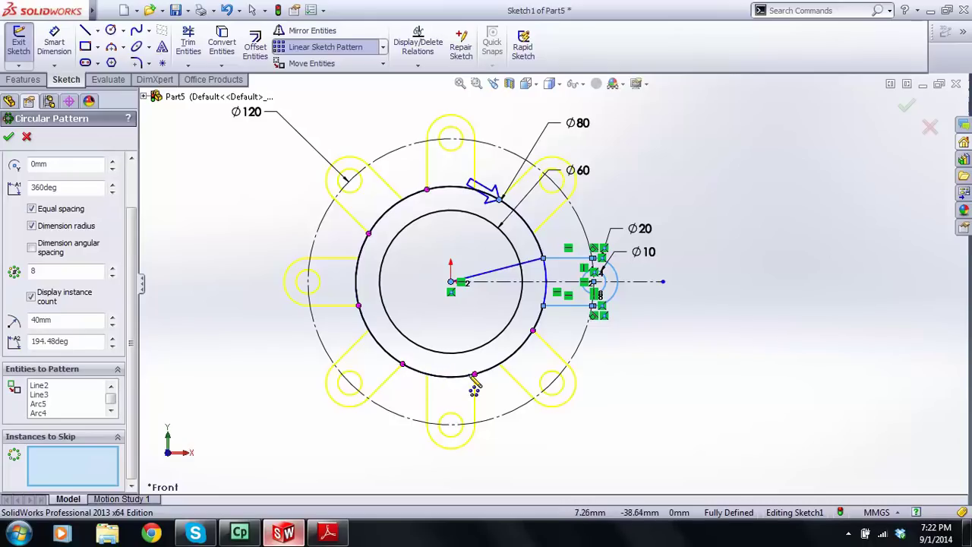
click(428, 189)
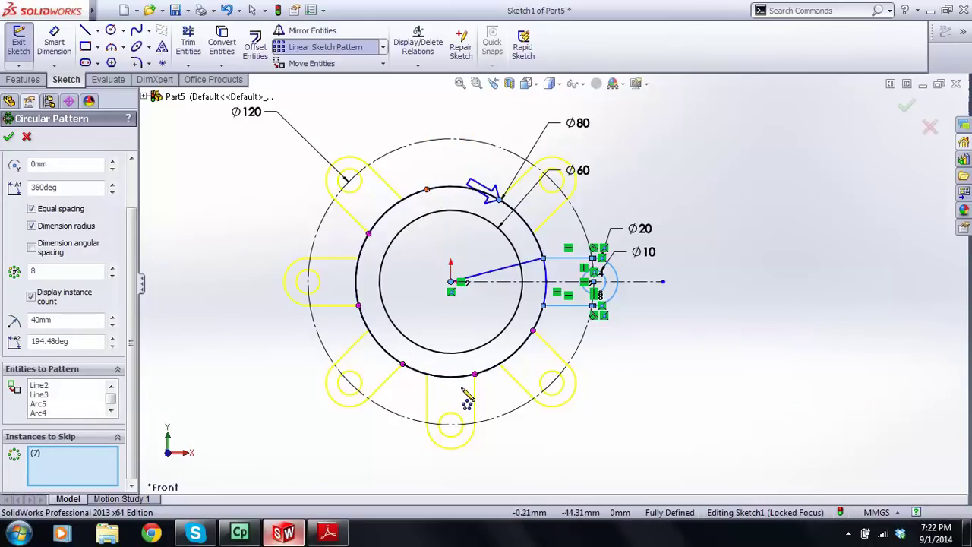
click(475, 375)
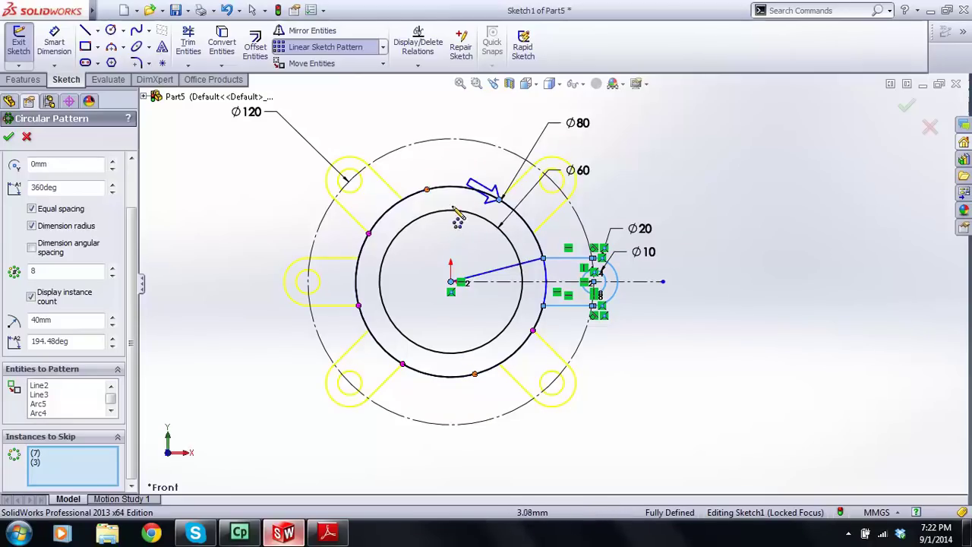
click(9, 137)
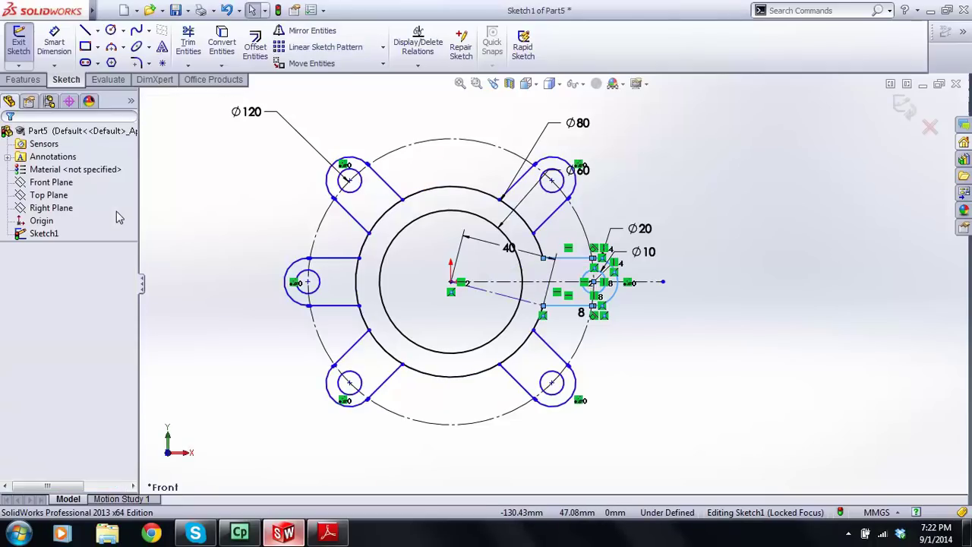
- Inspect where a patterned arm's straight edge meets its rounded end, and undo the circular pattern
click(443, 316)
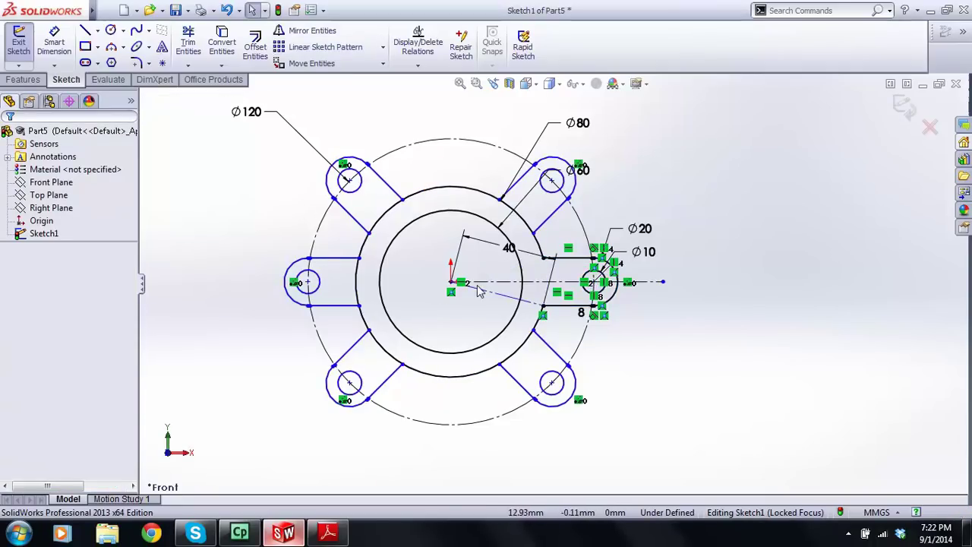
scroll(462, 284, down, 1)
scroll(462, 282, up, 1)
scroll(524, 262, down, 5)
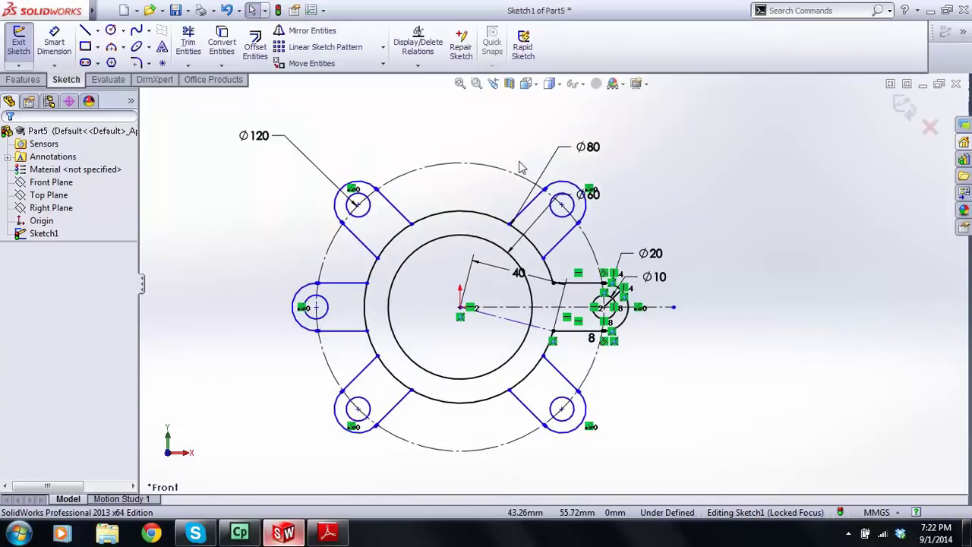
scroll(556, 256, down, 10)
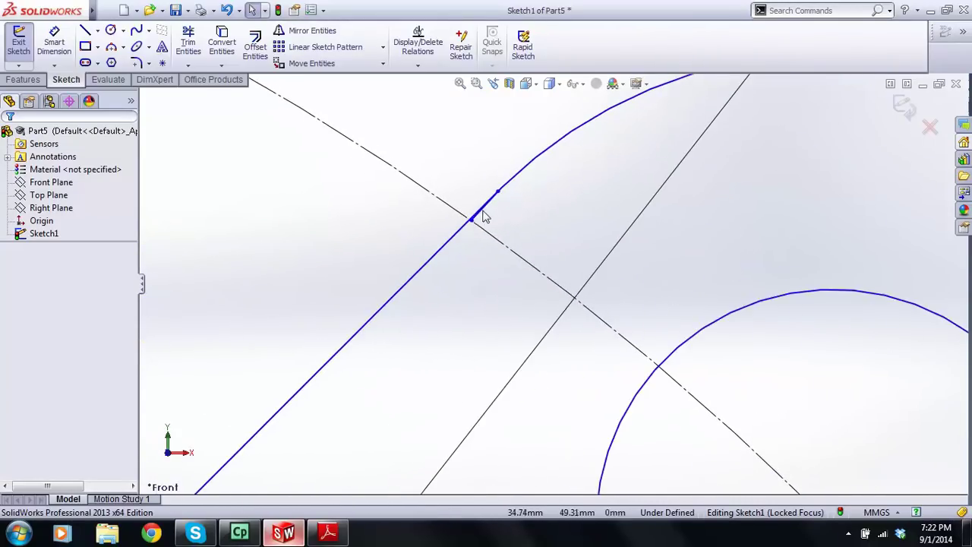
scroll(554, 280, up, 10)
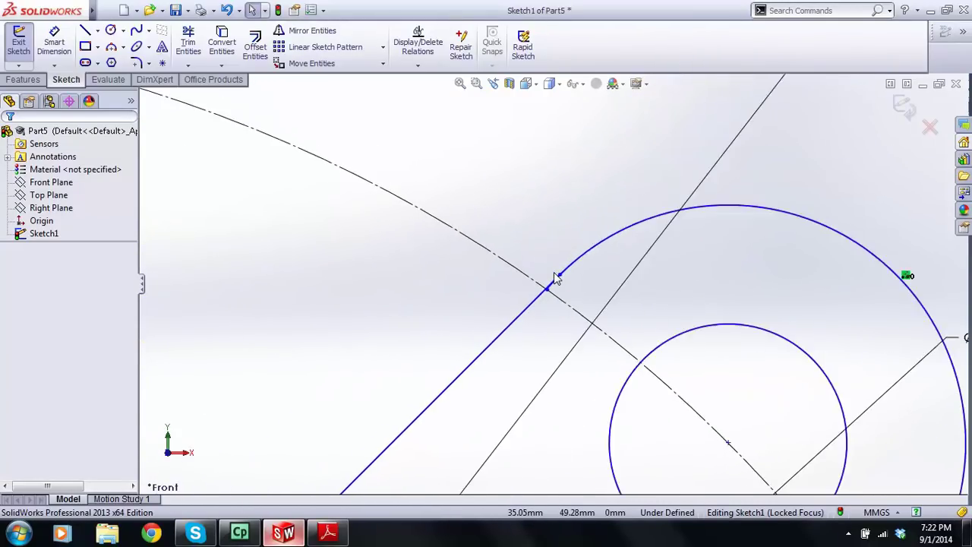
scroll(568, 302, up, 3)
scroll(570, 312, down, 8)
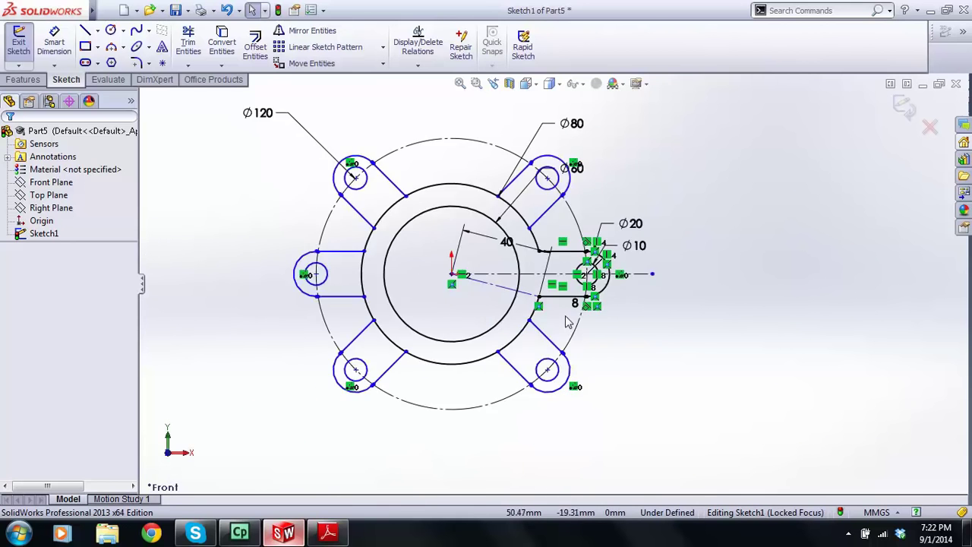
scroll(567, 217, up, 4)
key(ctrl+z)
- Trim the leftover arc sliver where the original arm's upper line meets its rounded end
scroll(567, 271, down, 1)
scroll(568, 281, down, 3)
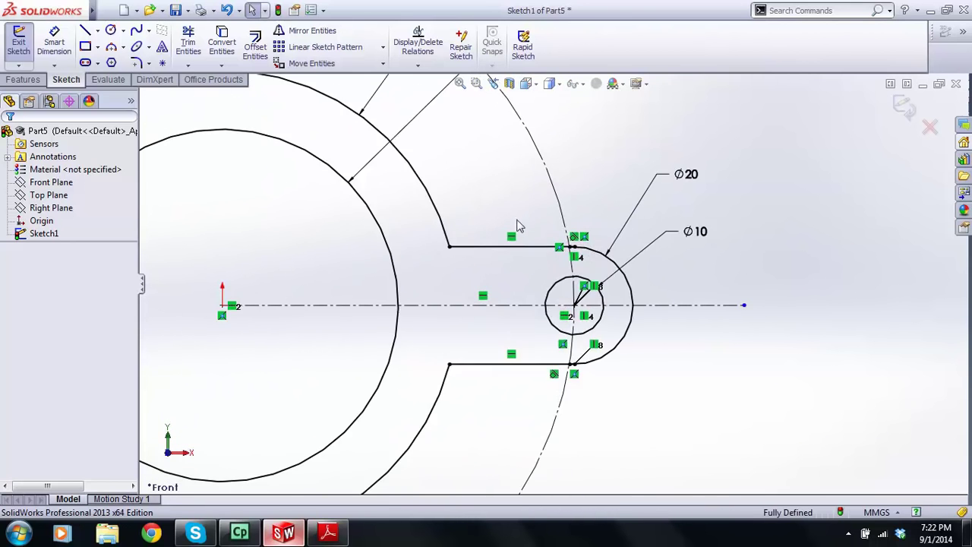
click(189, 42)
scroll(575, 259, down, 2)
scroll(575, 240, down, 8)
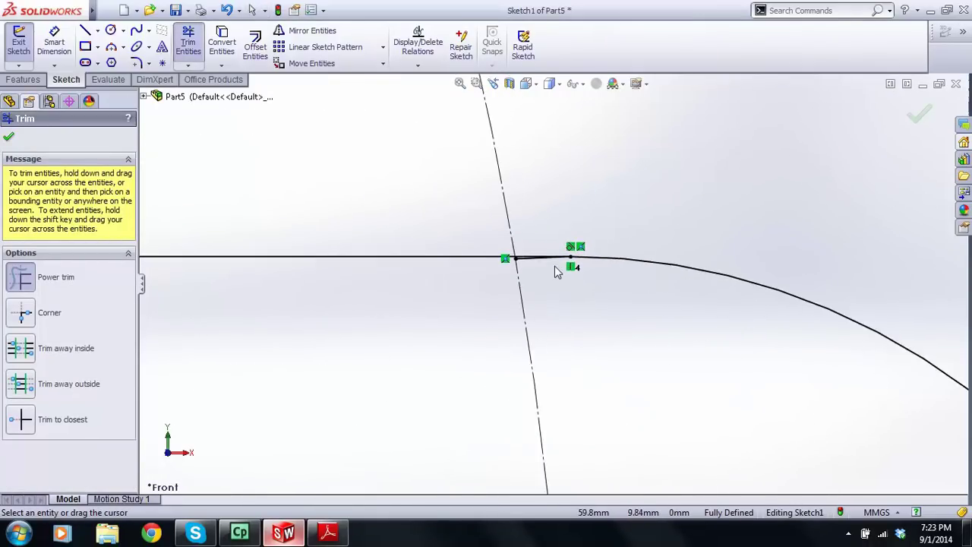
drag(456, 250, 542, 288)
- Trim the leftover arc sliver where the arm's lower line meets its rounded end, and leave the Trim tool
scroll(532, 281, up, 5)
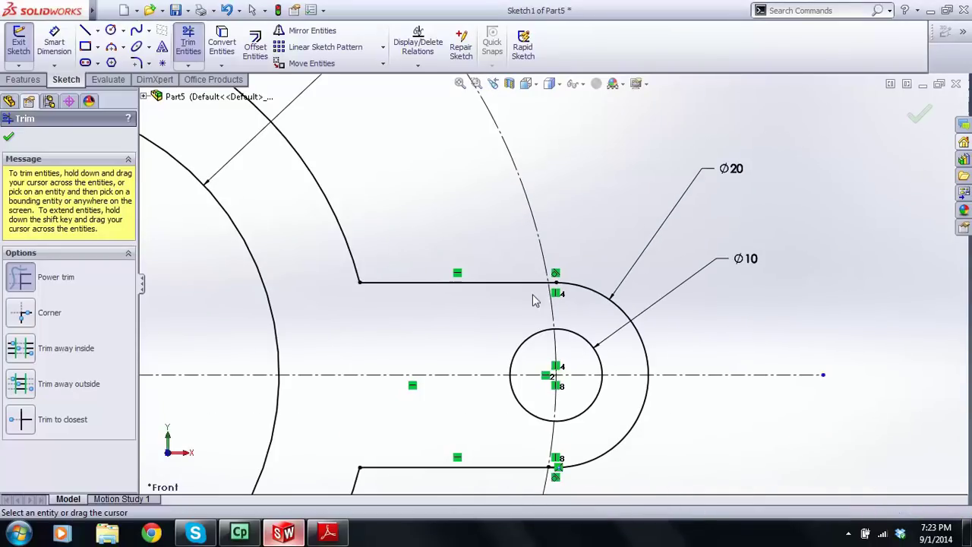
scroll(554, 440, down, 10)
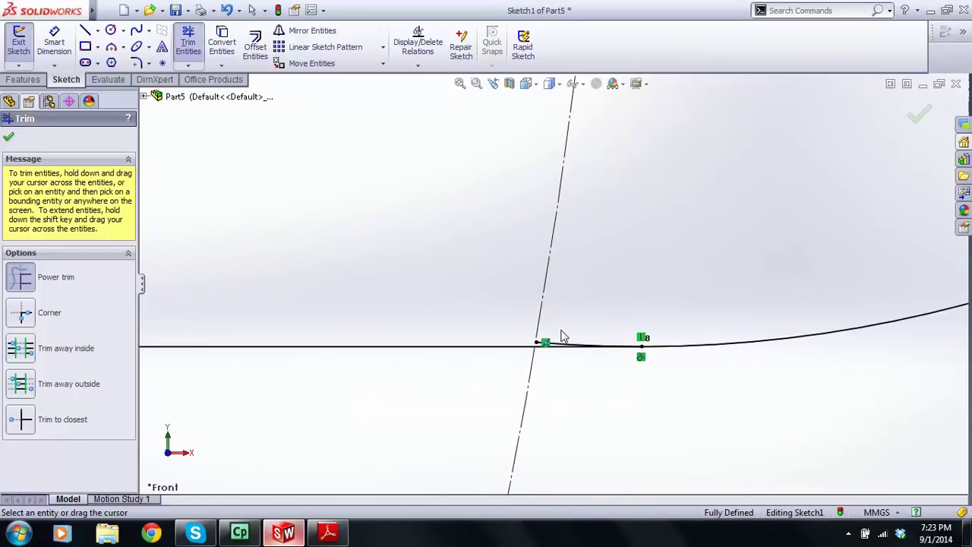
scroll(521, 357, down, 1)
drag(552, 315, 533, 335)
scroll(471, 251, up, 5)
key(Escape)
scroll(508, 247, up, 5)
scroll(467, 250, down, 2)
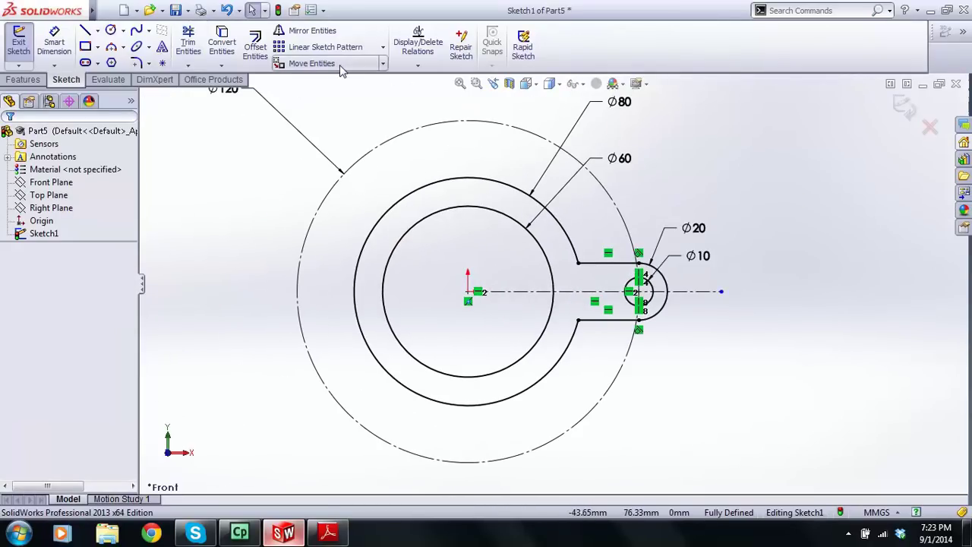
- Start a new circular sketch pattern with the cleaned arm's two lines, rounded end and 10 mm circle as the entities
click(383, 47)
click(376, 76)
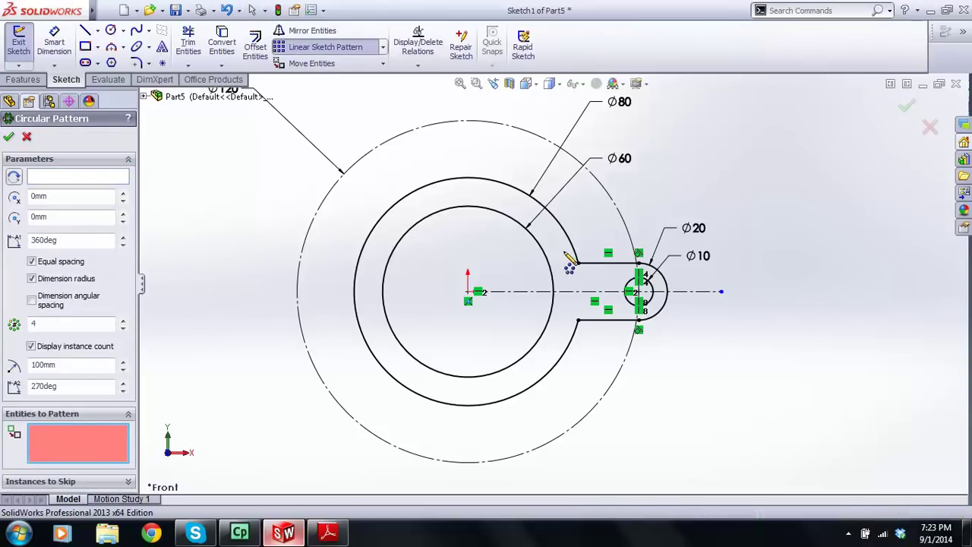
click(605, 263)
click(640, 288)
click(664, 301)
click(653, 296)
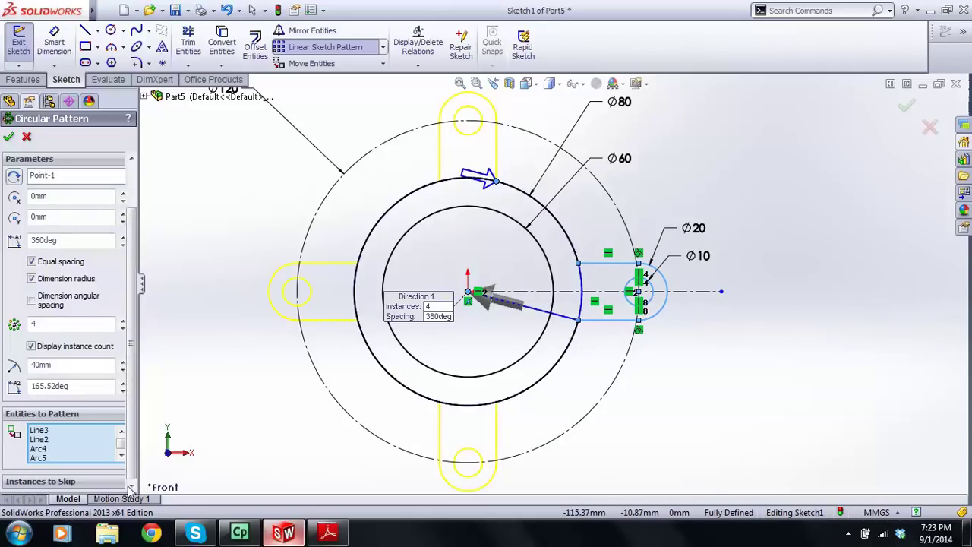
- Set the pattern to 8 instances over 360 degrees, skip the vertical arms above and below the hub, and apply it
click(128, 483)
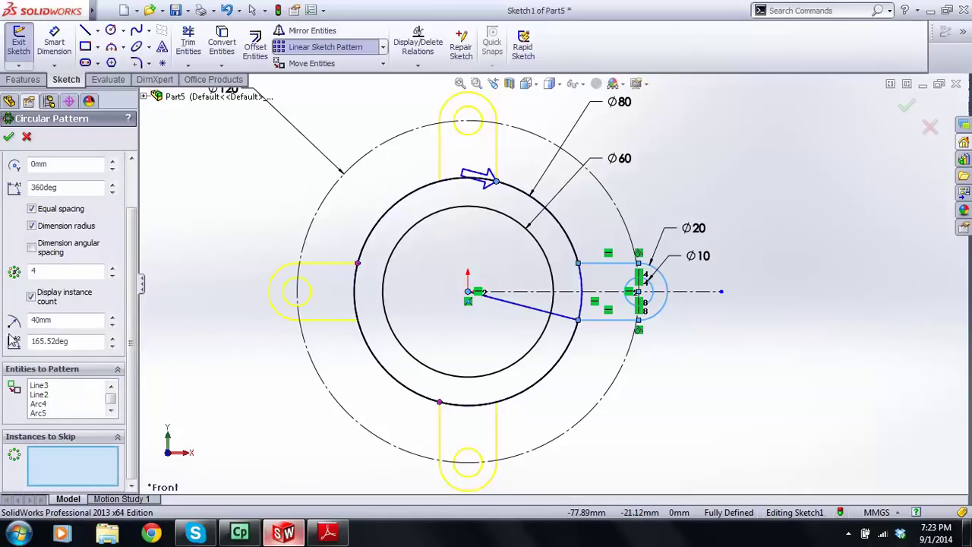
click(113, 269)
click(113, 269)
click(113, 269)
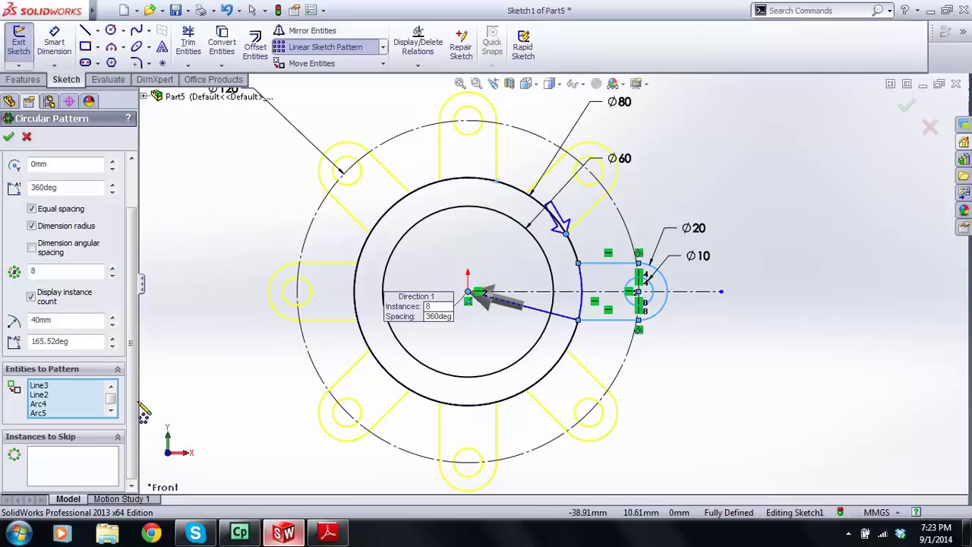
click(73, 465)
click(497, 183)
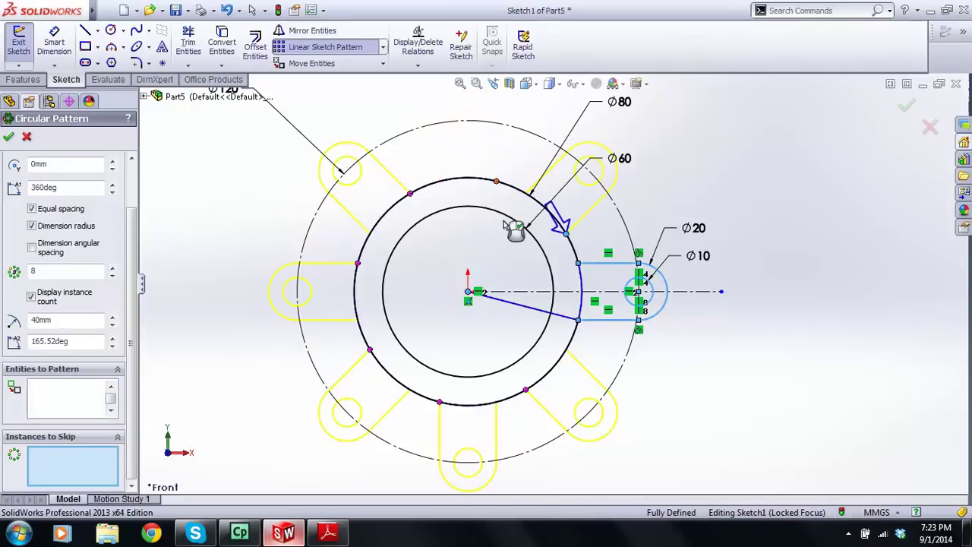
click(440, 402)
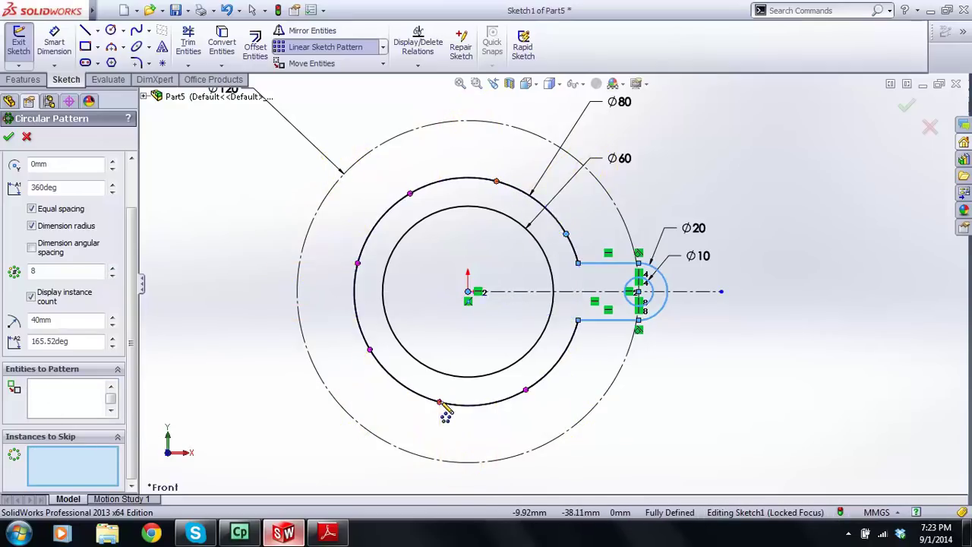
click(9, 138)
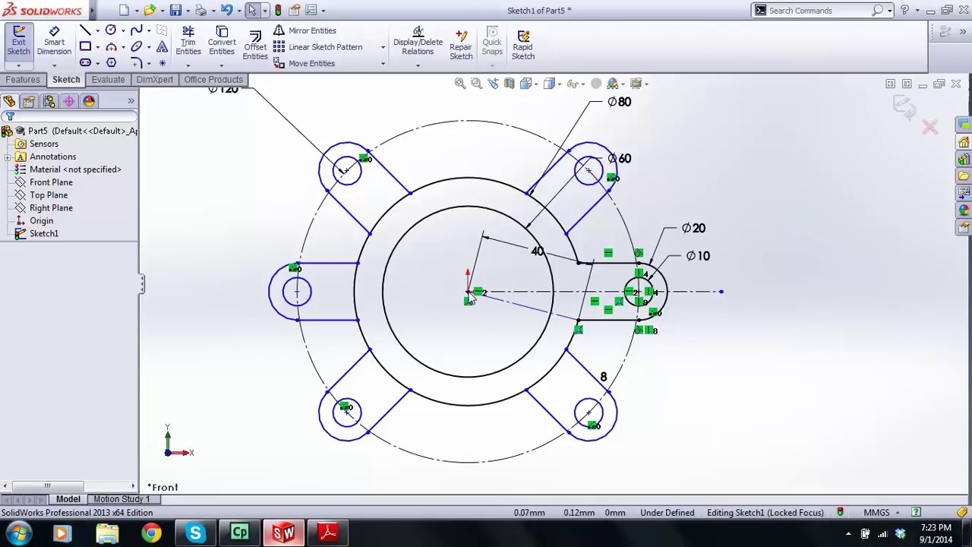
- Constrain the centre of the upper-right arm's hole to the 120 mm construction circle
drag(476, 293, 427, 318)
key(Escape)
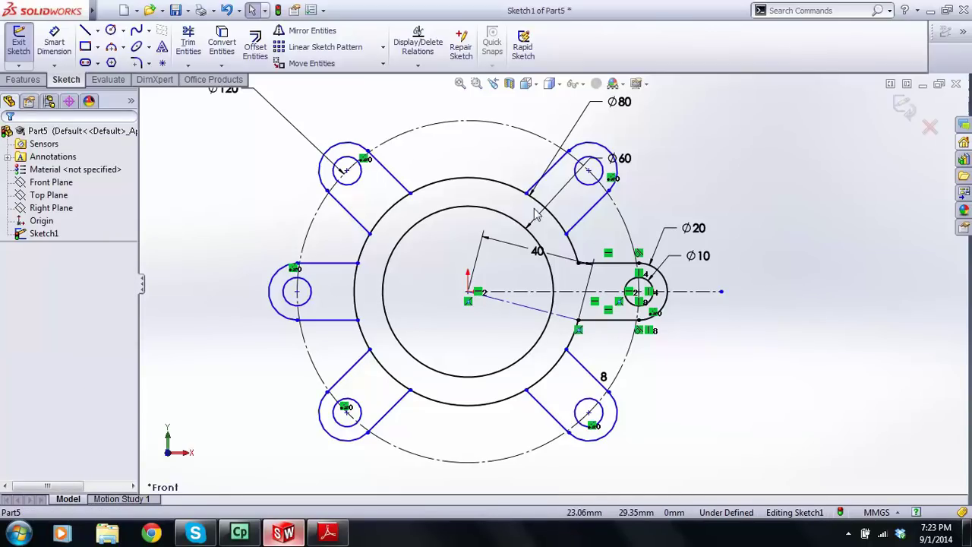
click(589, 171)
mouse_move(578, 191)
mouse_down()
mouse_move(574, 202)
mouse_move(455, 160)
mouse_move(565, 202)
mouse_move(589, 173)
mouse_move(604, 180)
mouse_up()
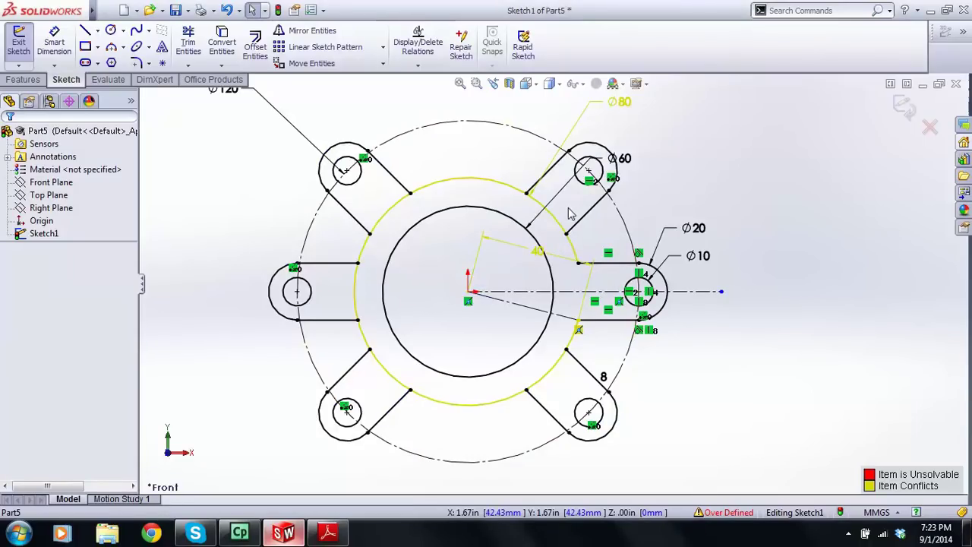
- Delete the conflicting 40 mm dimension between the hub centre and the original arm
scroll(568, 213, up, 1)
scroll(413, 267, down, 1)
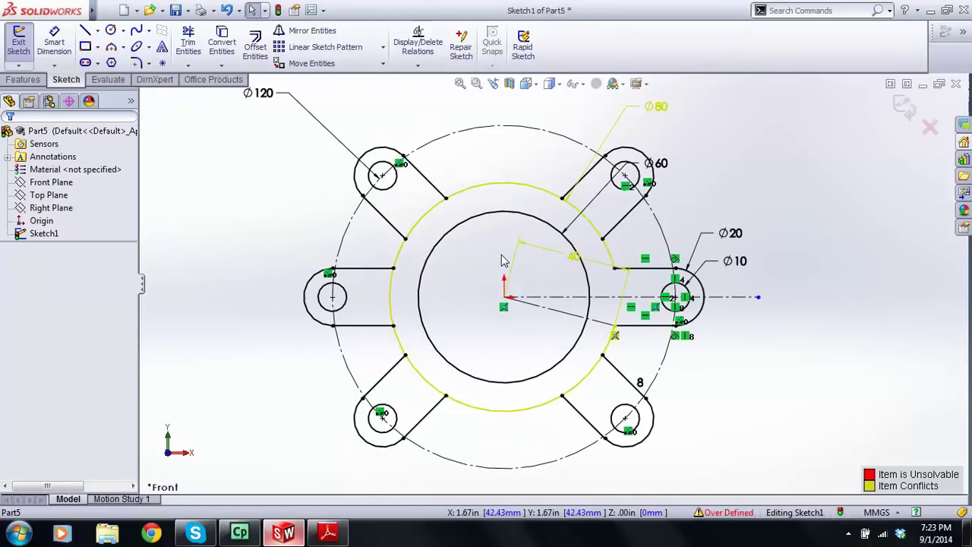
scroll(501, 260, down, 1)
click(593, 262)
key(Delete)
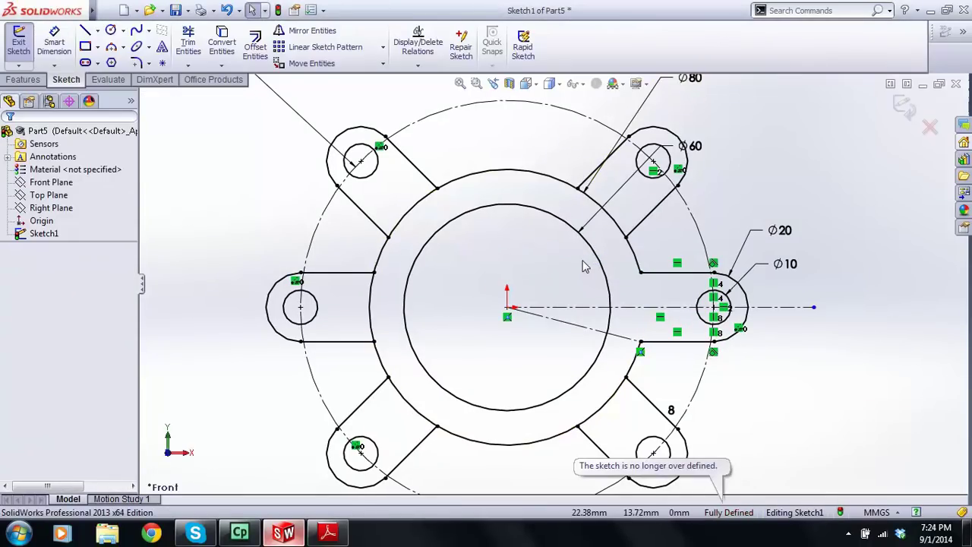
- Open the arm pattern's instance count to inspect it, and close it without entering a new value
scroll(585, 260, up, 1)
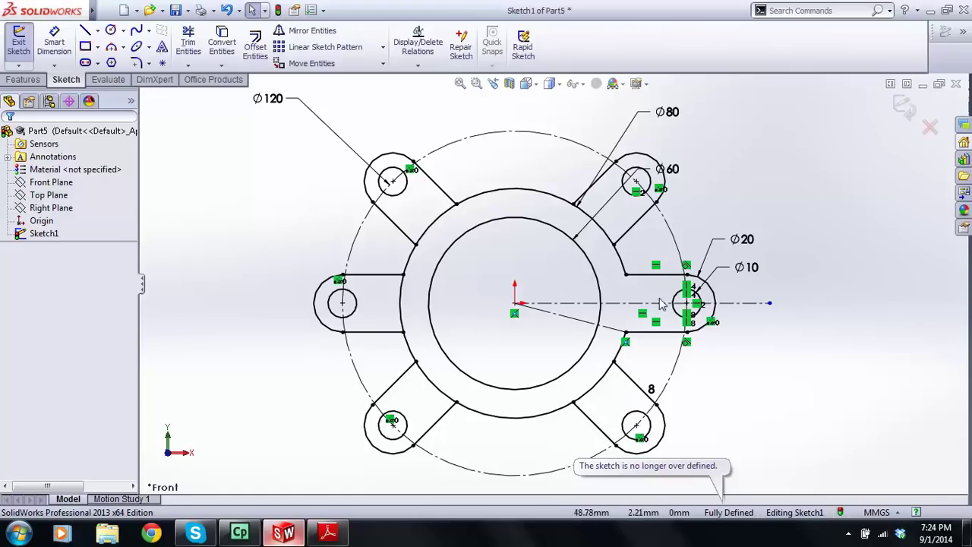
double_click(655, 394)
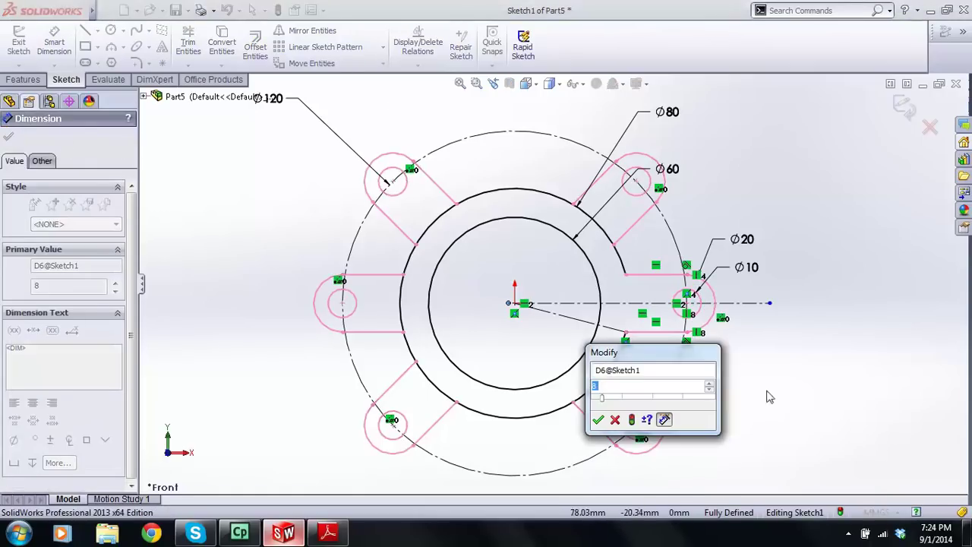
click(614, 420)
key(Escape)
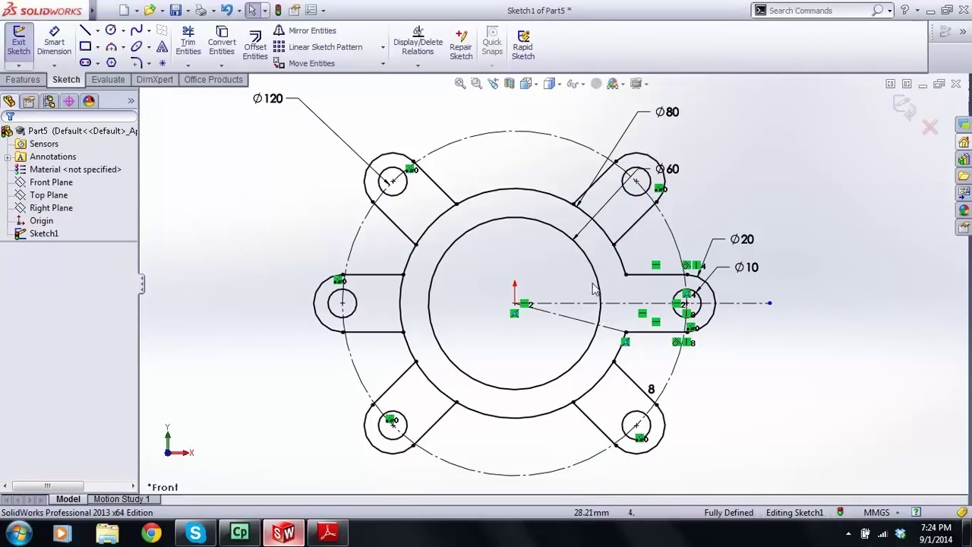
- View the whole sketch, check the Example 5 drawing in Adobe Reader, and return to SolidWorks
key(z)
scroll(520, 308, up, 1)
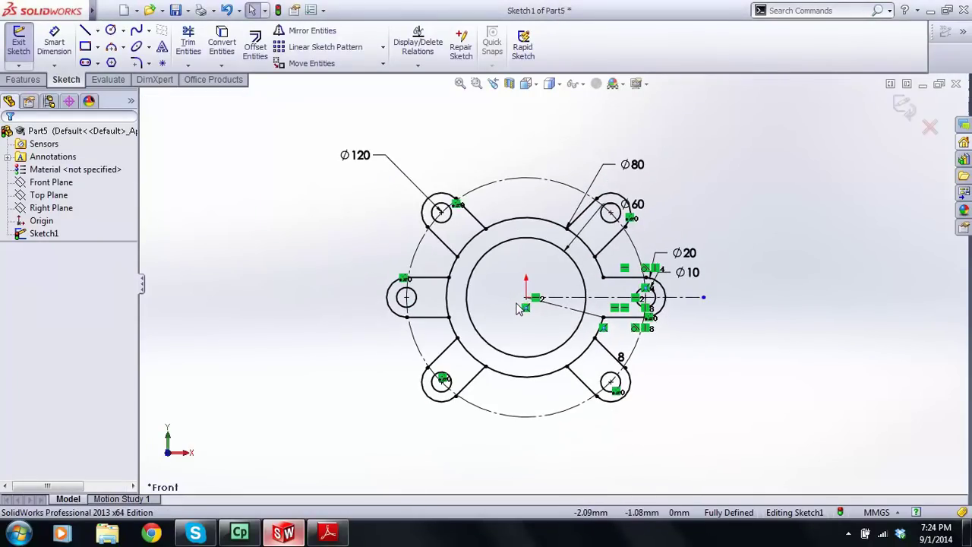
click(328, 533)
click(329, 534)
- Trim the 80 mm circle's arcs across the roots of the five patterned arms, and leave the Trim tool
scroll(428, 443, down, 2)
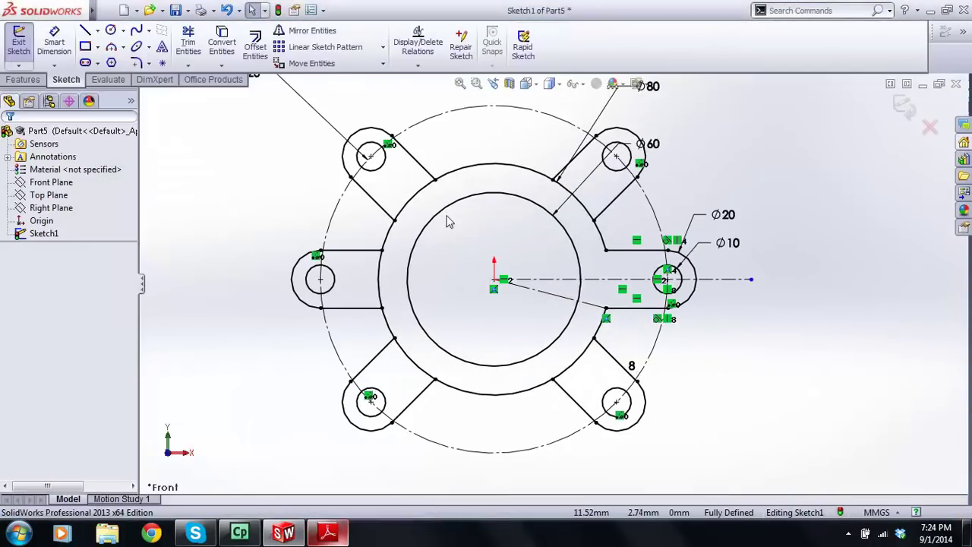
click(189, 44)
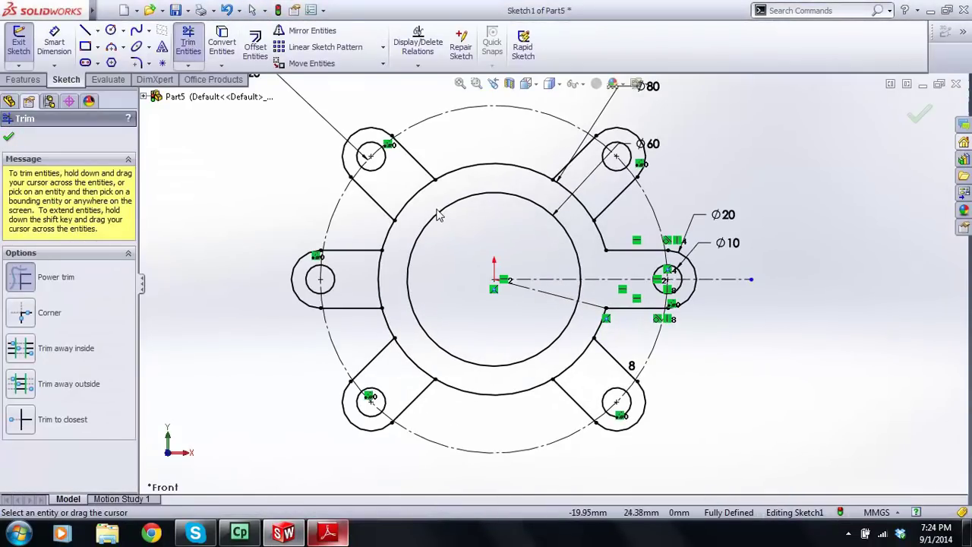
drag(438, 215, 411, 191)
drag(414, 280, 366, 290)
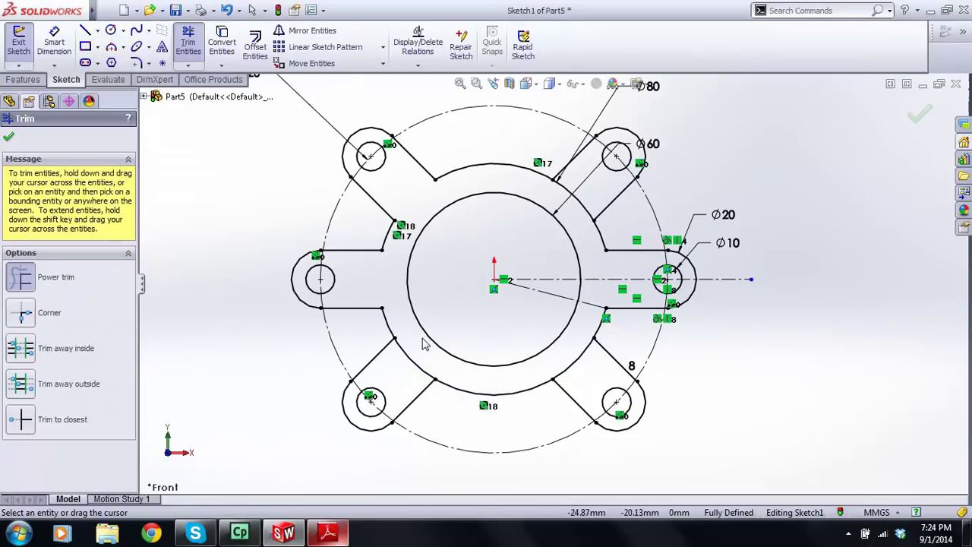
drag(424, 343, 398, 375)
drag(577, 374, 597, 308)
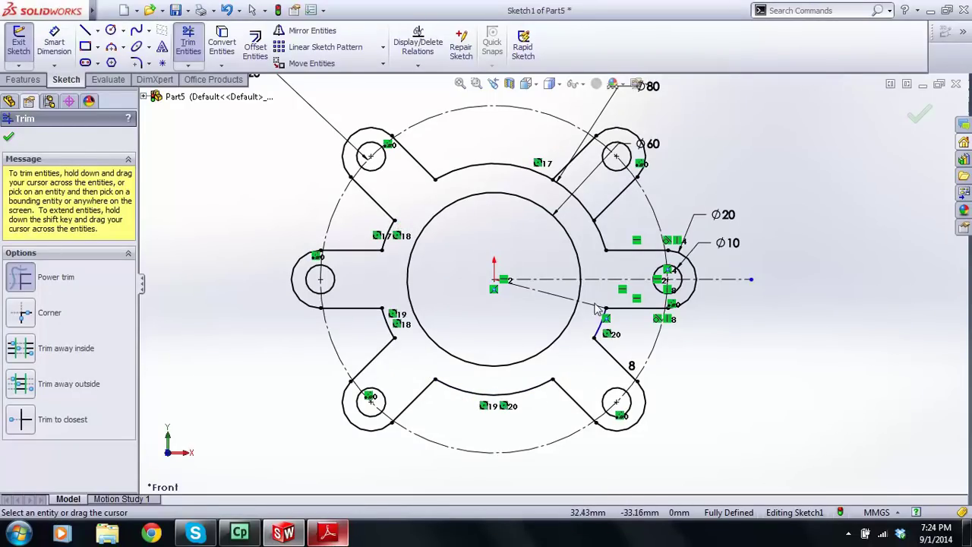
drag(575, 220, 594, 207)
key(Escape)
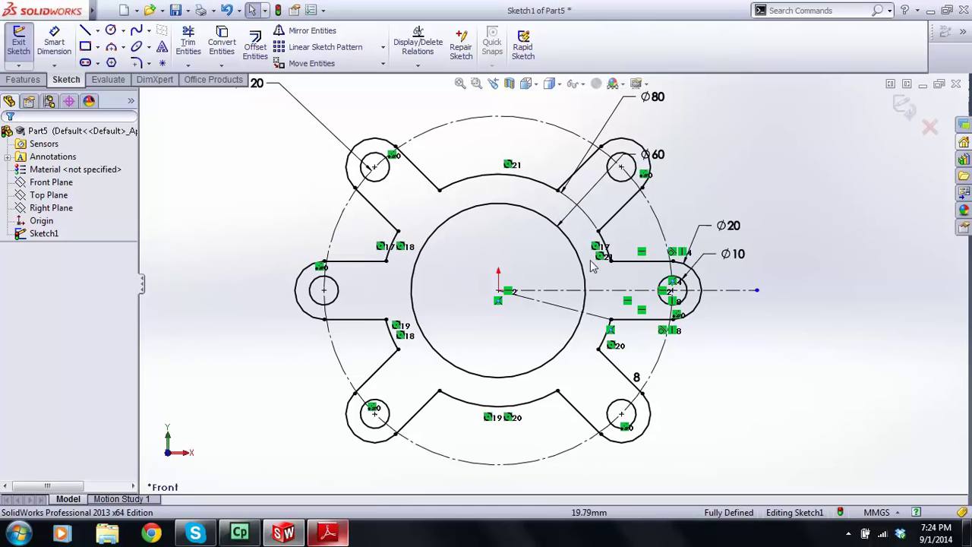
- Exit the sketch and extrude the six-arm hub profile 75 mm with the Mid Plane end condition
scroll(614, 224, down, 10)
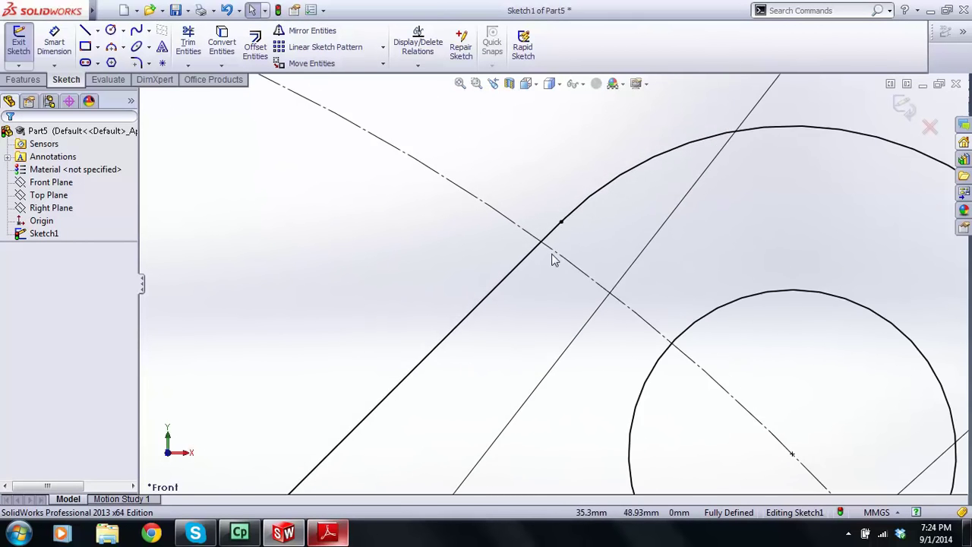
scroll(556, 251, up, 10)
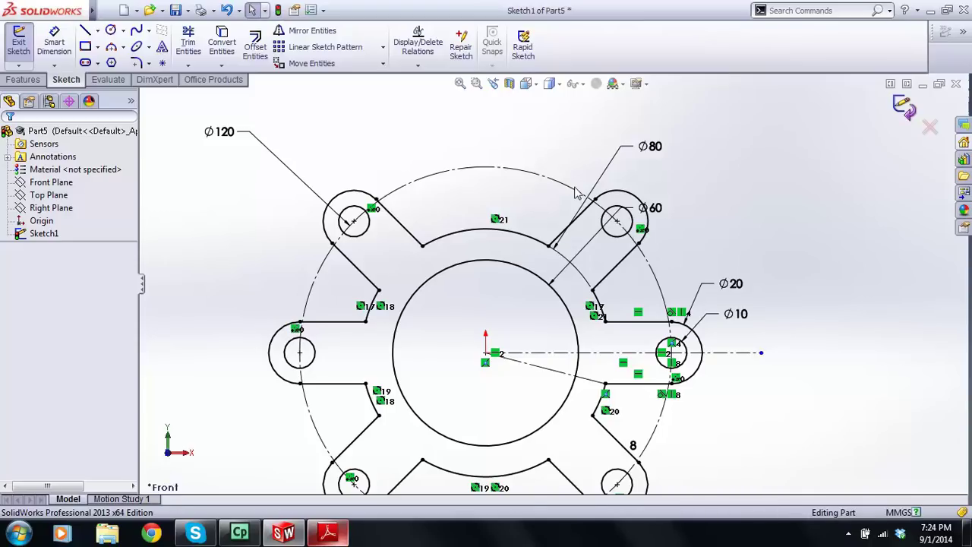
click(18, 39)
click(23, 79)
click(24, 43)
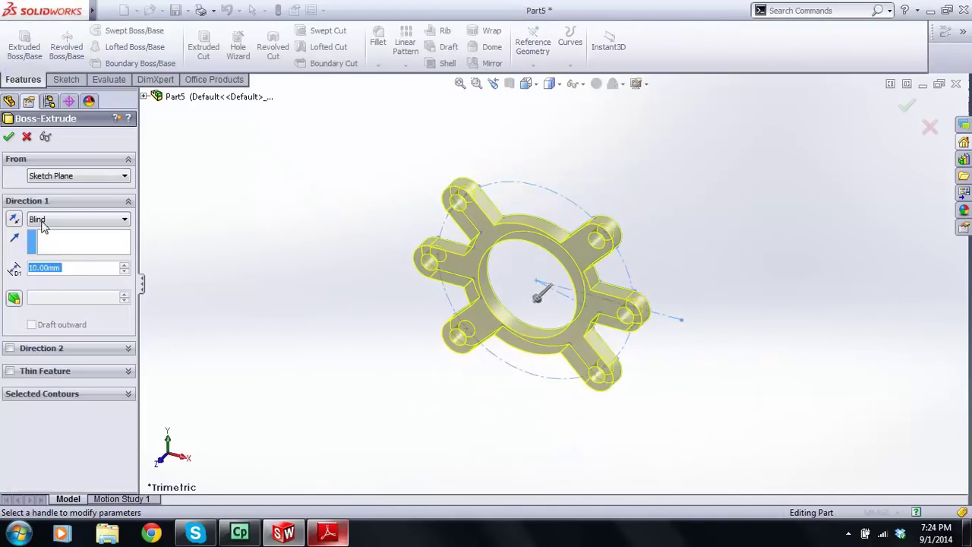
click(47, 219)
click(61, 278)
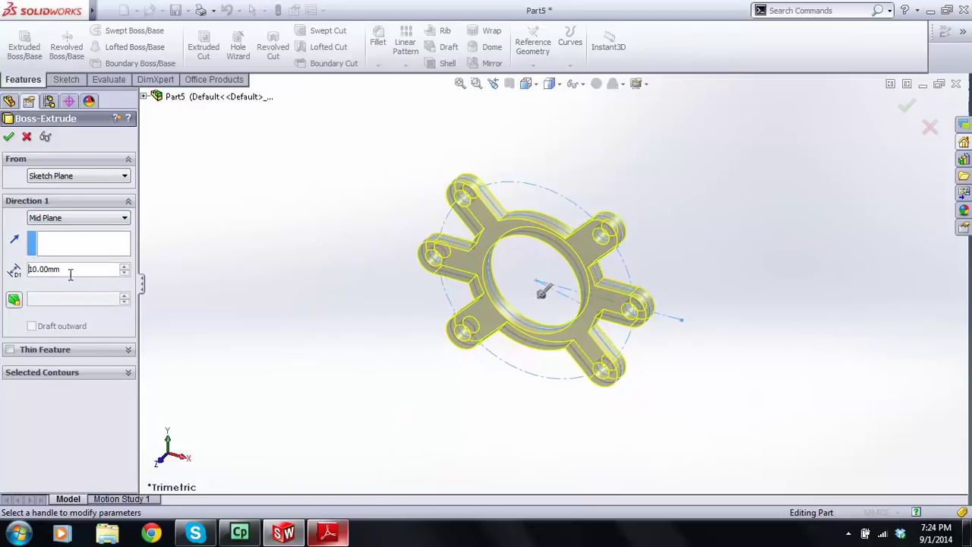
drag(107, 273, 16, 269)
text(75)
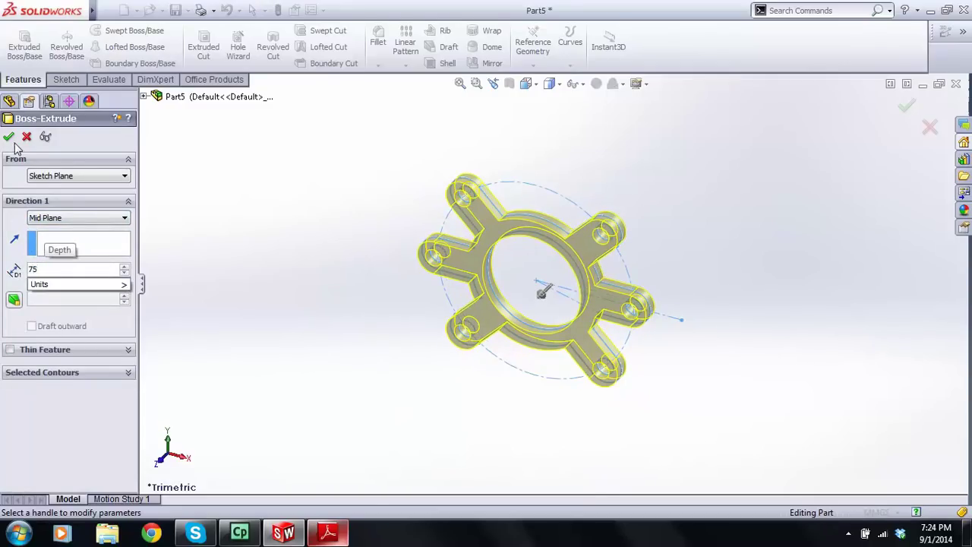
key(Return)
middle_drag(479, 260, 425, 247)
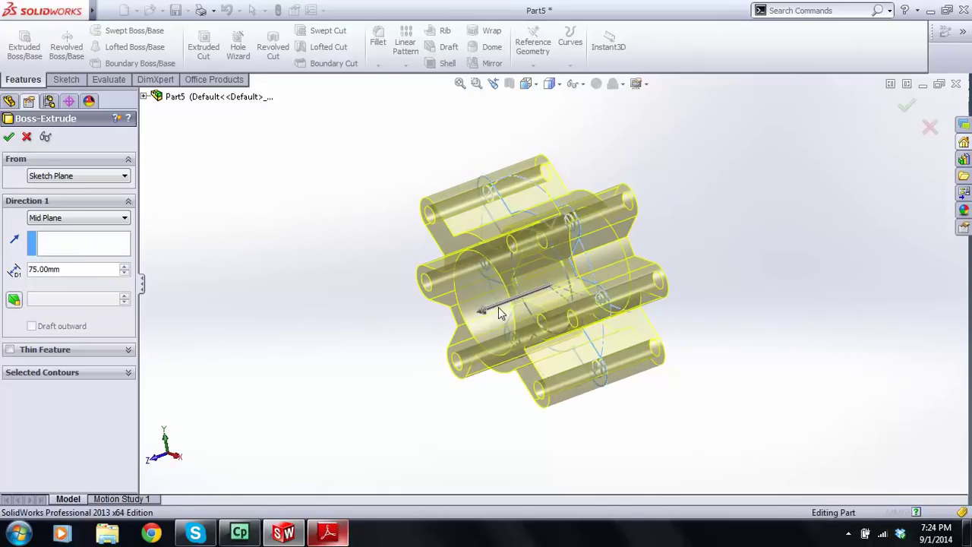
middle_drag(499, 307, 661, 303)
middle_drag(445, 300, 466, 438)
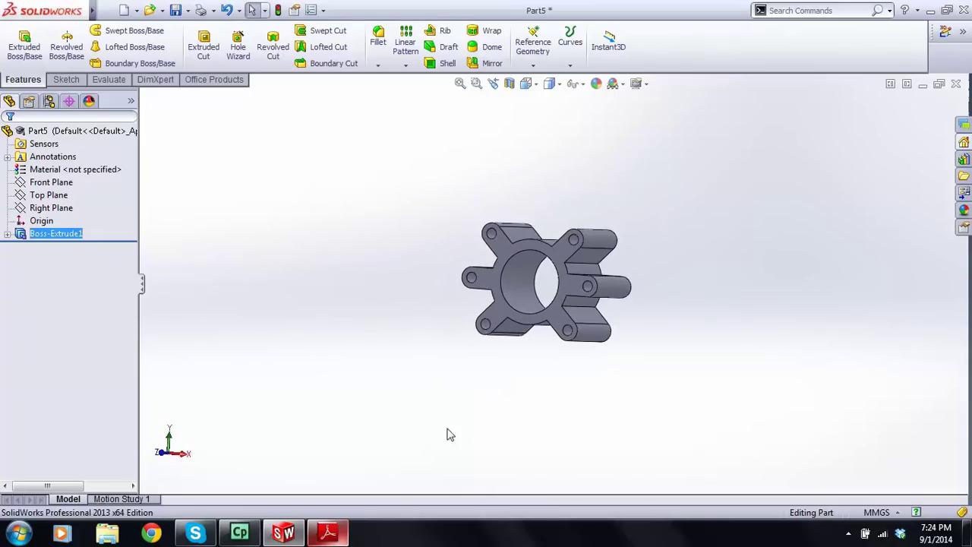
- Switch to the Lecture 2 PDF in Adobe Reader and study the Example 6 revolve profile and its dimensions
click(328, 533)
scroll(400, 155, down, 10)
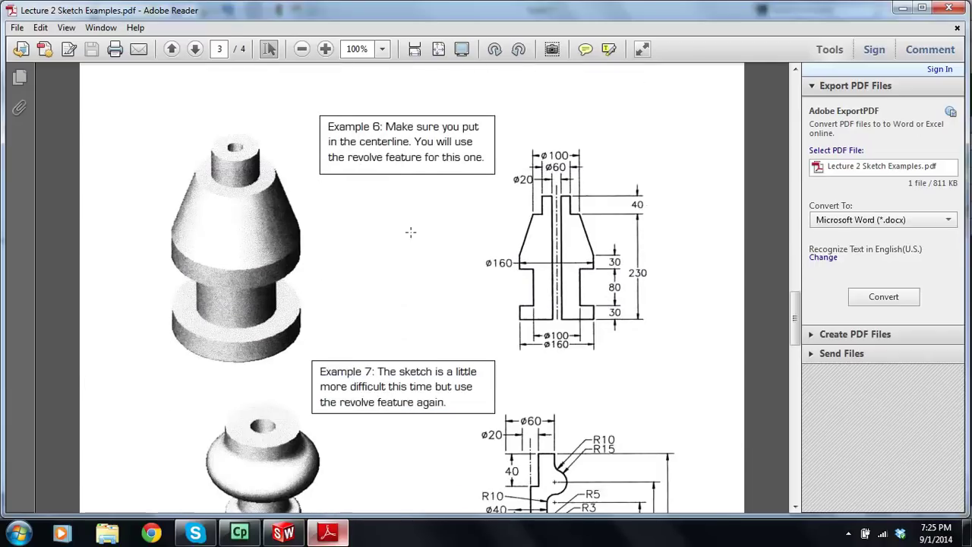
scroll(411, 232, up, 10)
scroll(410, 225, down, 3)
scroll(472, 222, down, 5)
scroll(376, 160, down, 1)
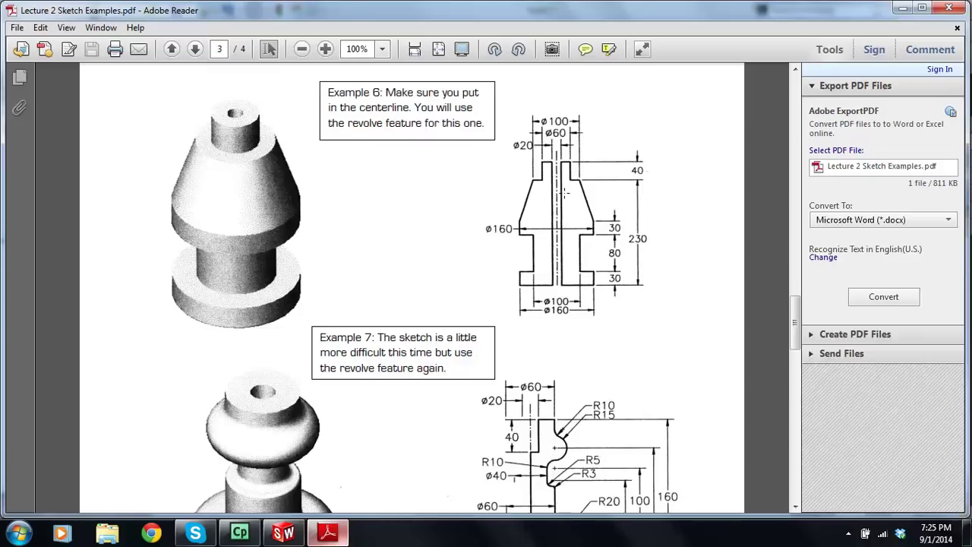
scroll(535, 210, down, 1)
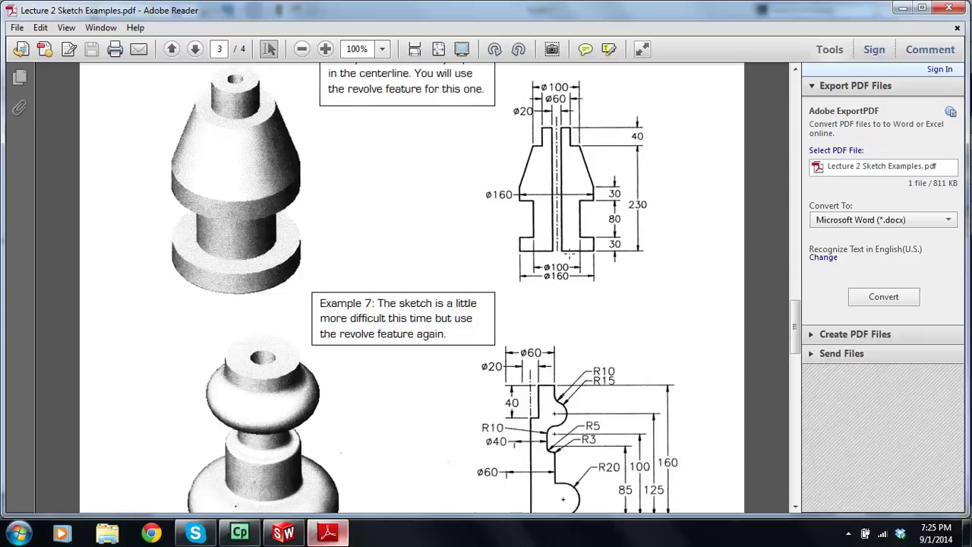
scroll(554, 217, up, 1)
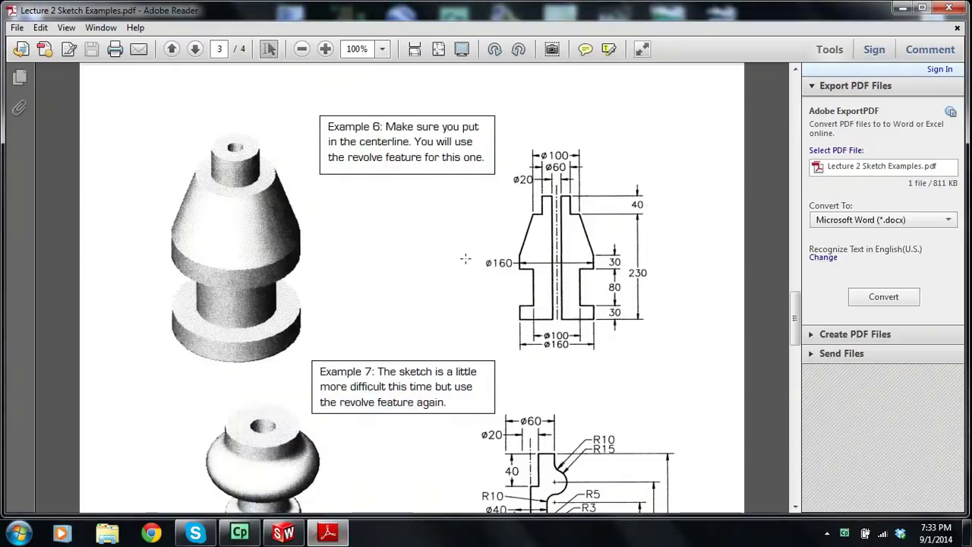
click(414, 234)
click(680, 276)
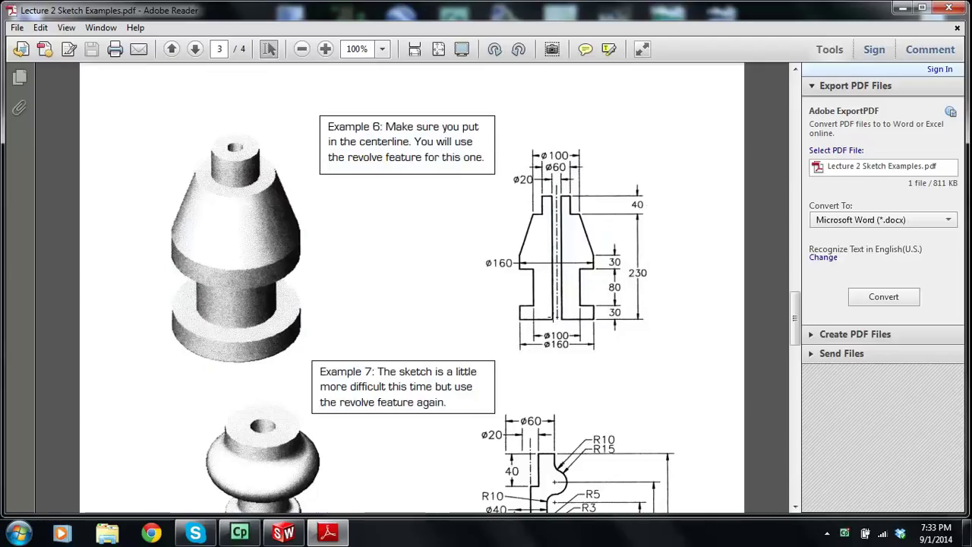
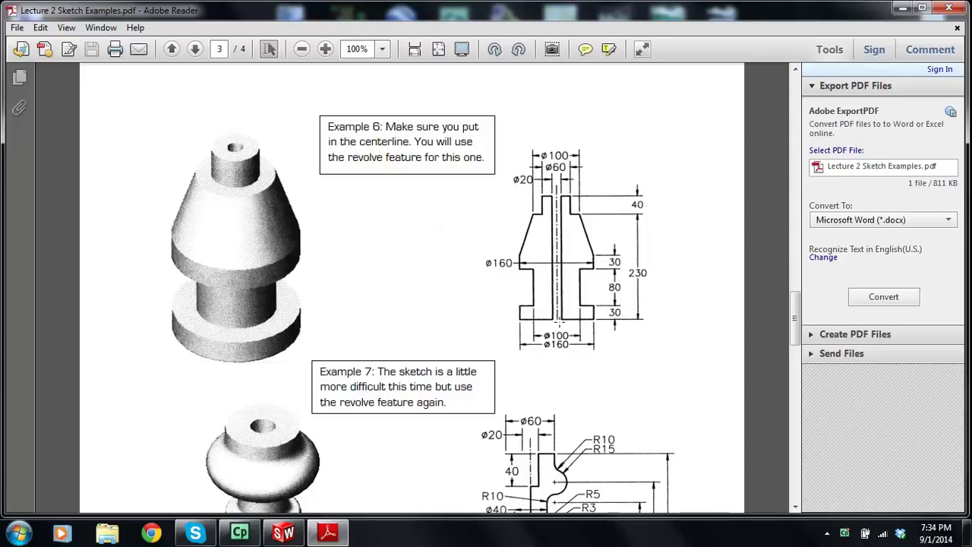
- Switch to SolidWorks and create a new part document
click(283, 532)
click(107, 9)
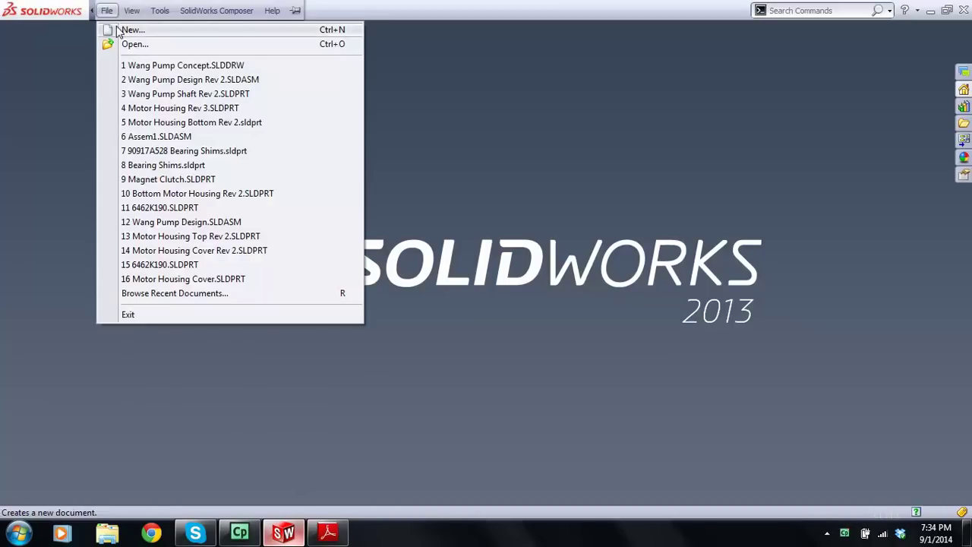
click(120, 29)
key(Return)
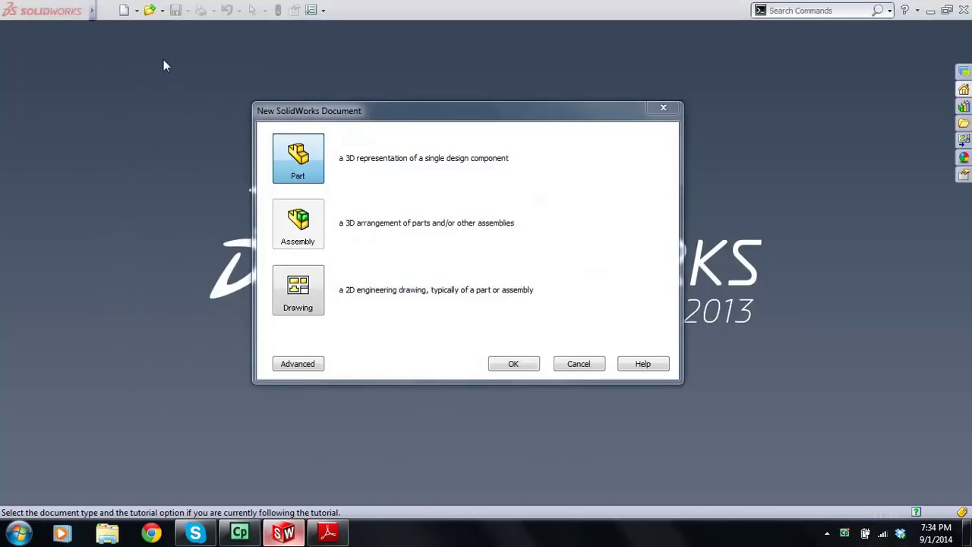
click(523, 368)
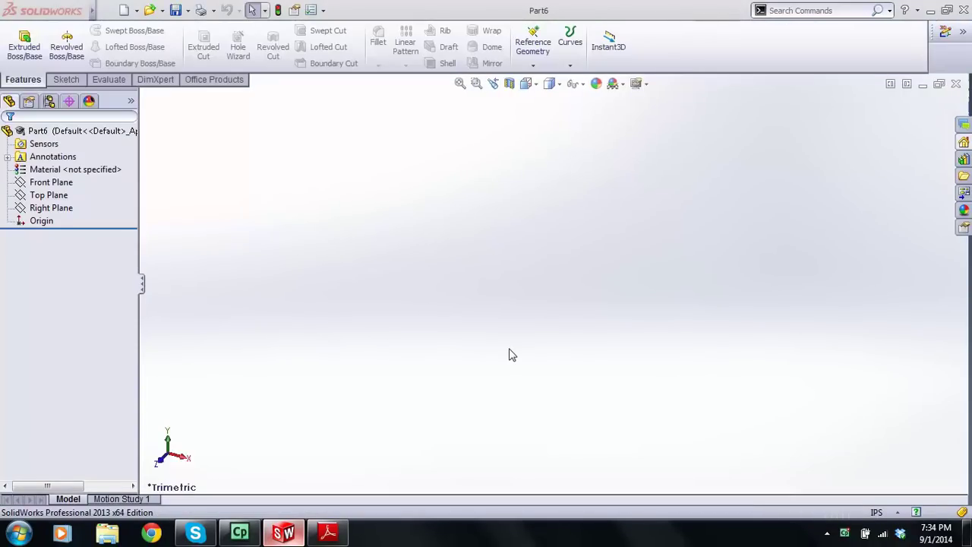
- Open a sketch on the Front Plane and set the document units to MMGS (millimeter, gram, second)
click(66, 79)
click(19, 38)
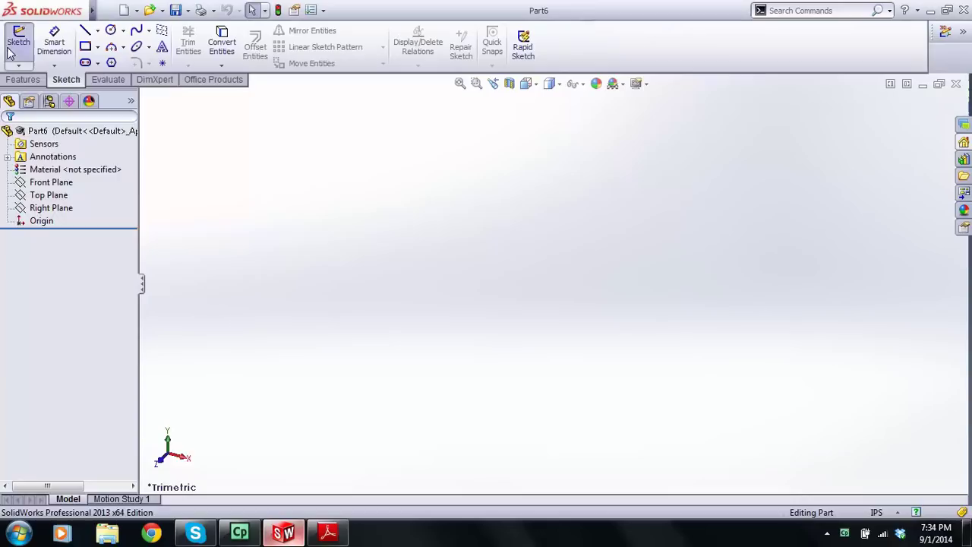
click(465, 186)
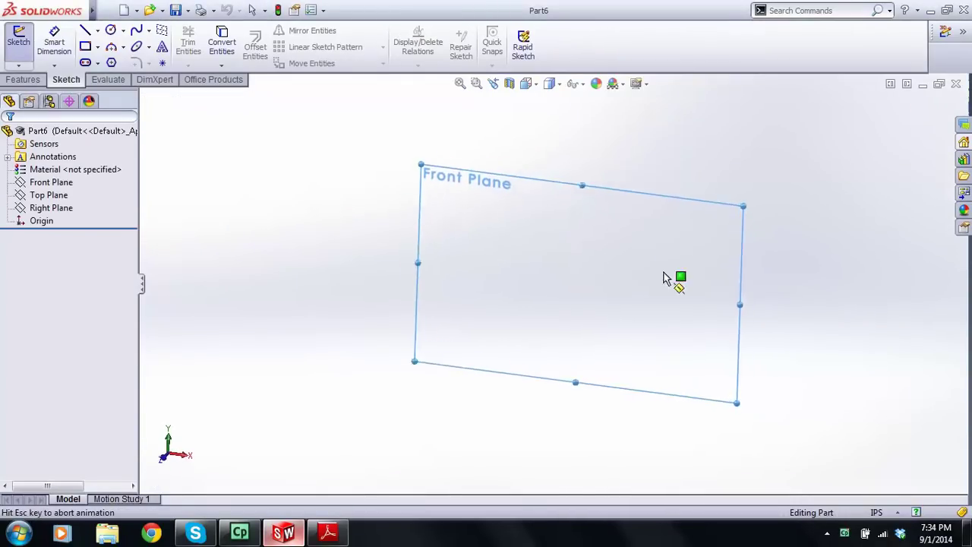
click(876, 512)
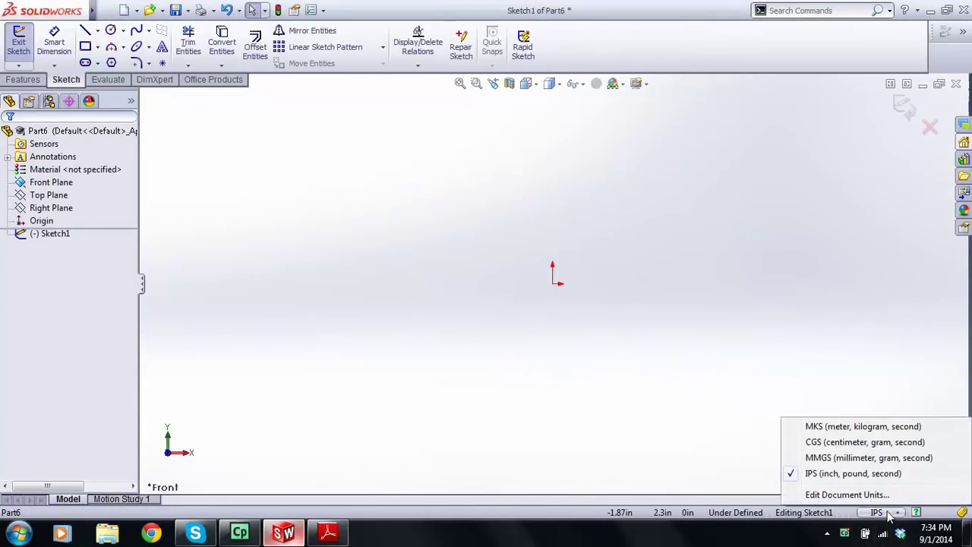
click(885, 458)
- Leave the empty sketch, start a new one on the Front Plane, and draw a vertical centerline upward from the origin
click(18, 38)
click(18, 38)
click(509, 205)
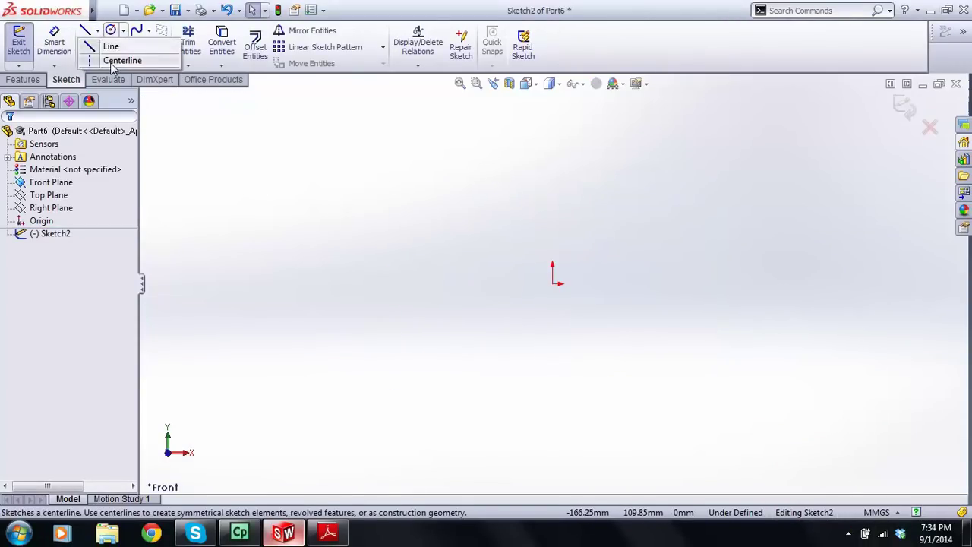
click(557, 284)
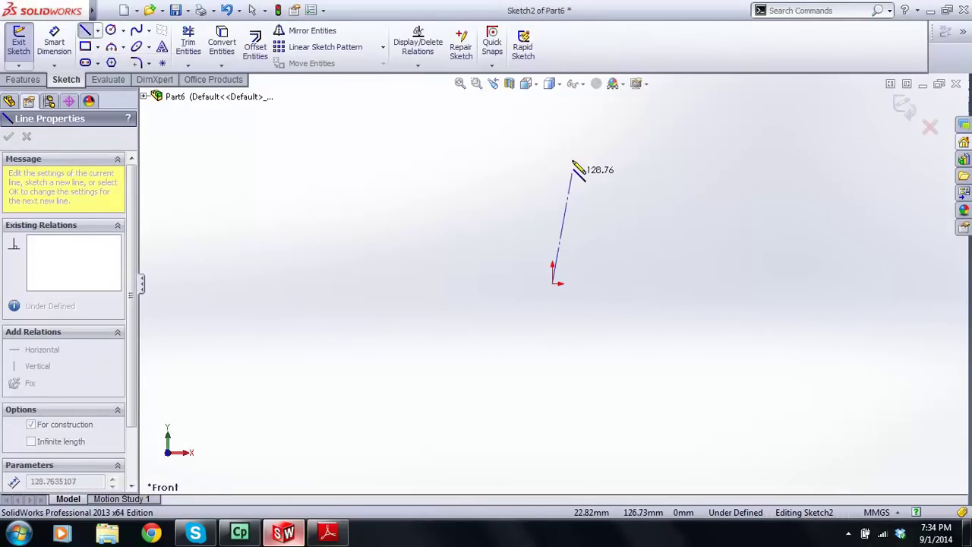
click(570, 121)
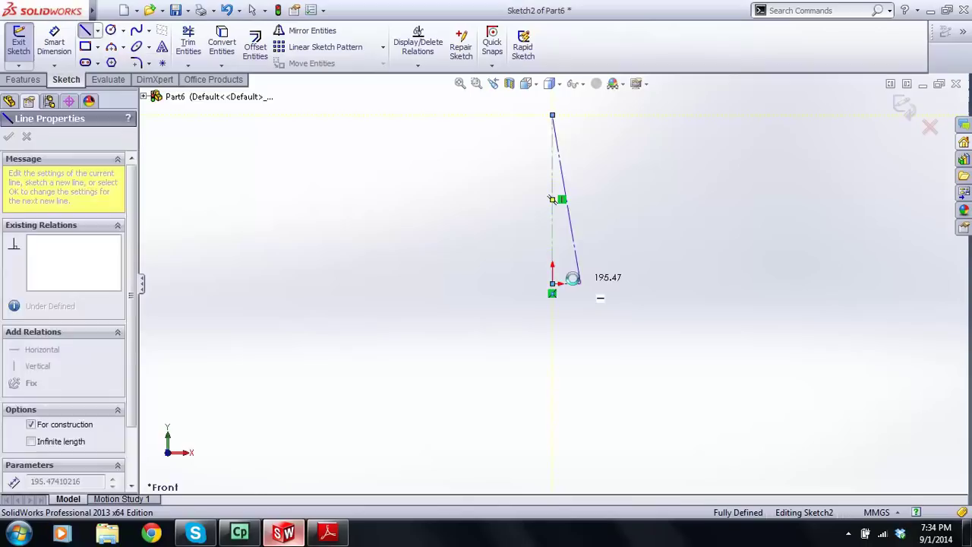
- Finish the vertical centerline and draw a horizontal centerline from the origin out to the positive X side
key(Escape)
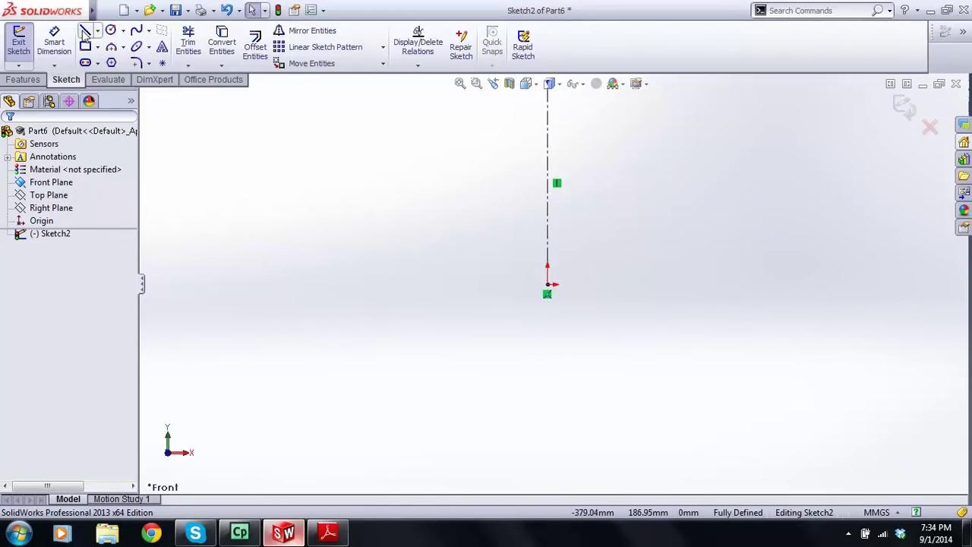
click(97, 30)
click(111, 61)
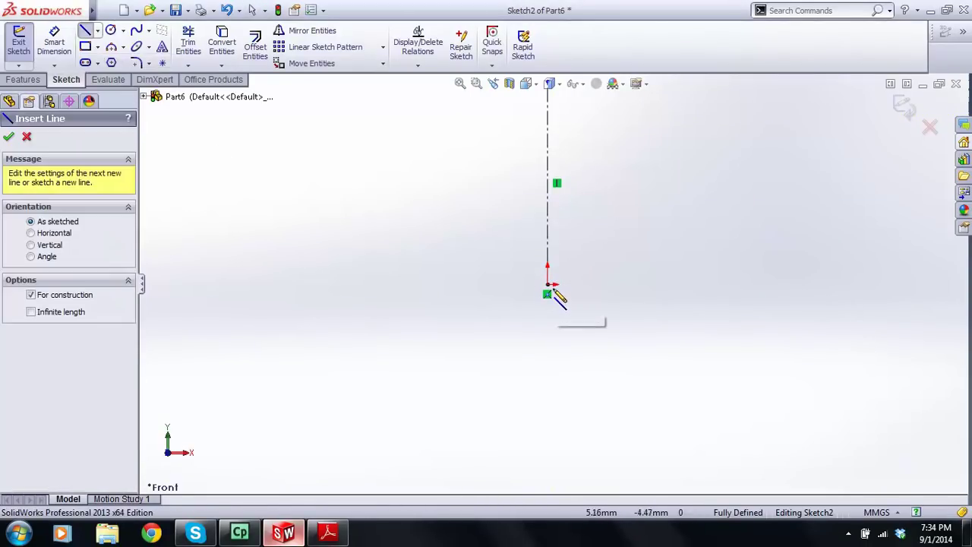
click(547, 285)
click(794, 287)
key(Escape)
key(Escape)
key(f)
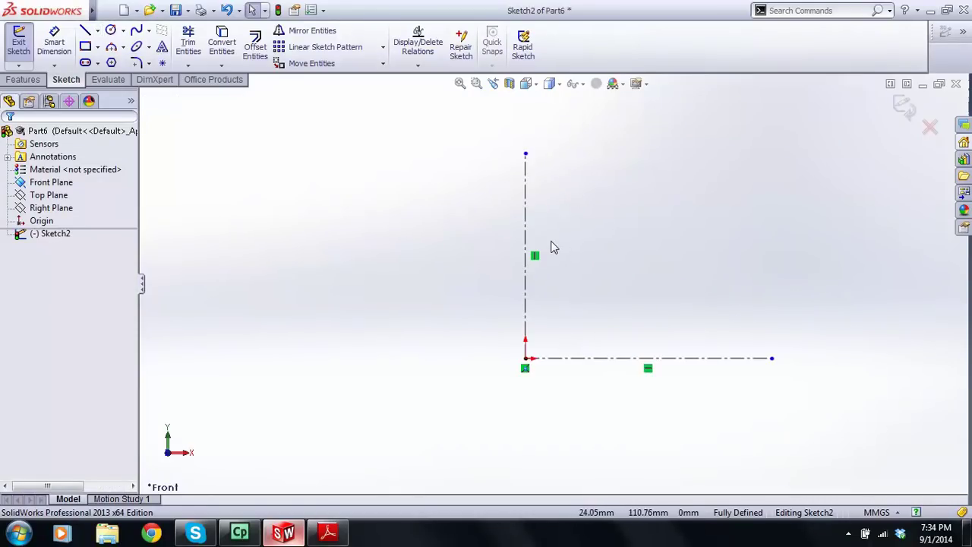
- Following the Example 6 drawing, sketch the bore's vertical line about 275 mm tall, a top edge about 26 mm wide, and a short drop
click(331, 530)
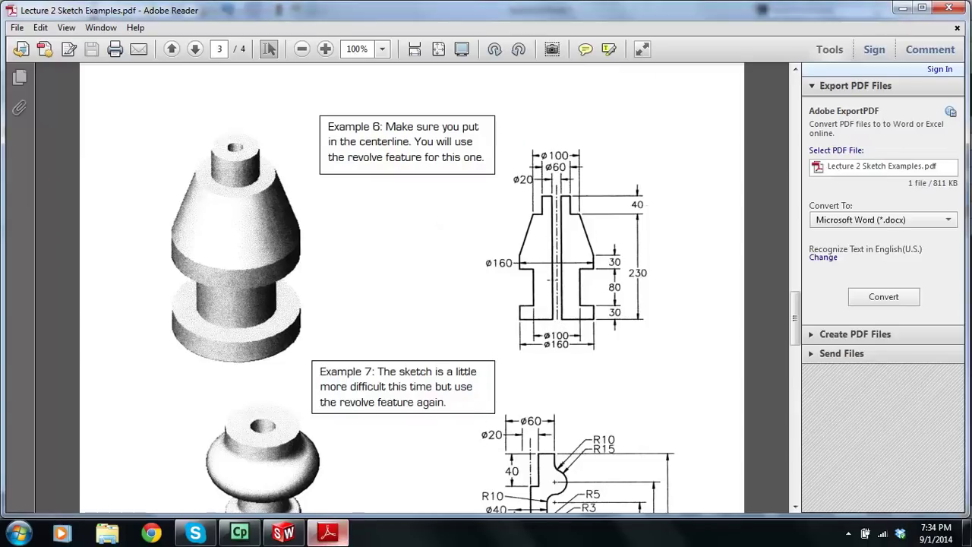
click(283, 534)
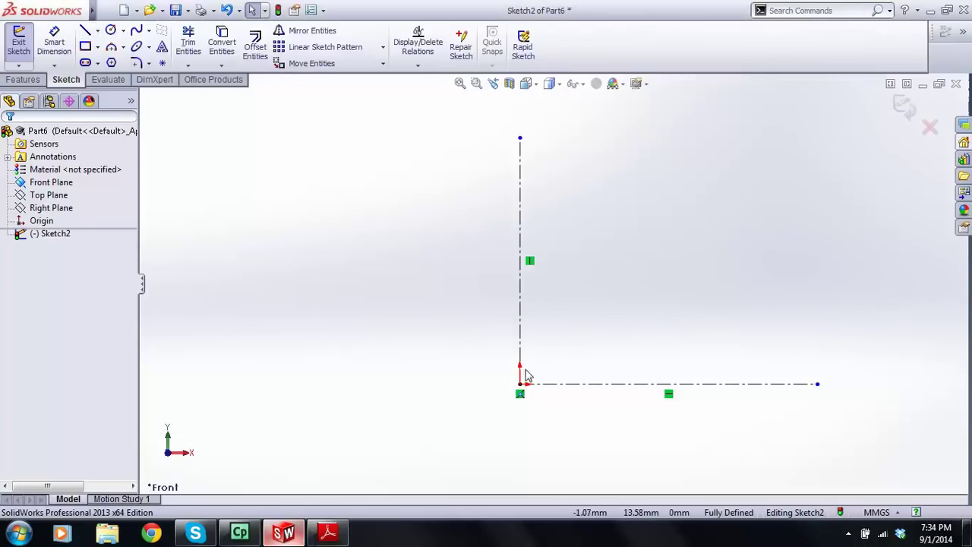
key(l)
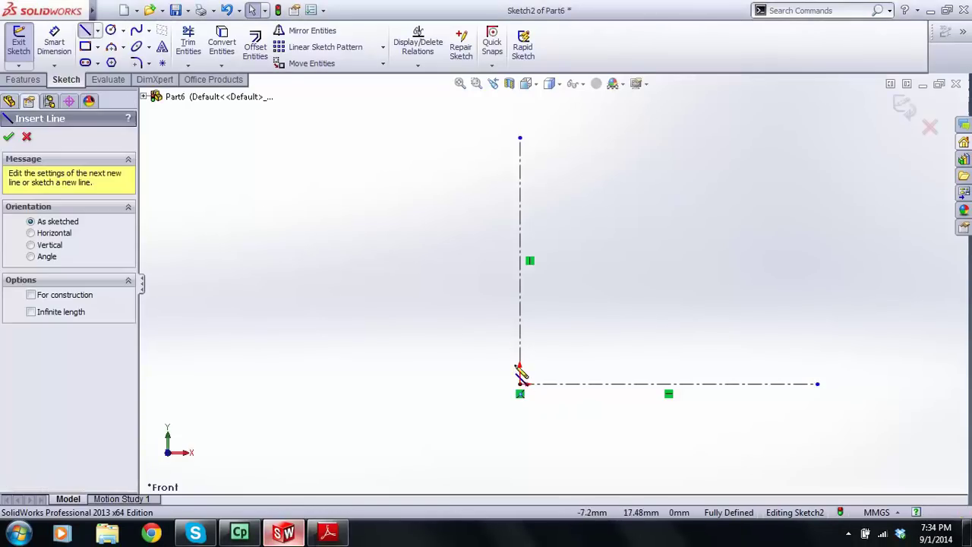
click(543, 383)
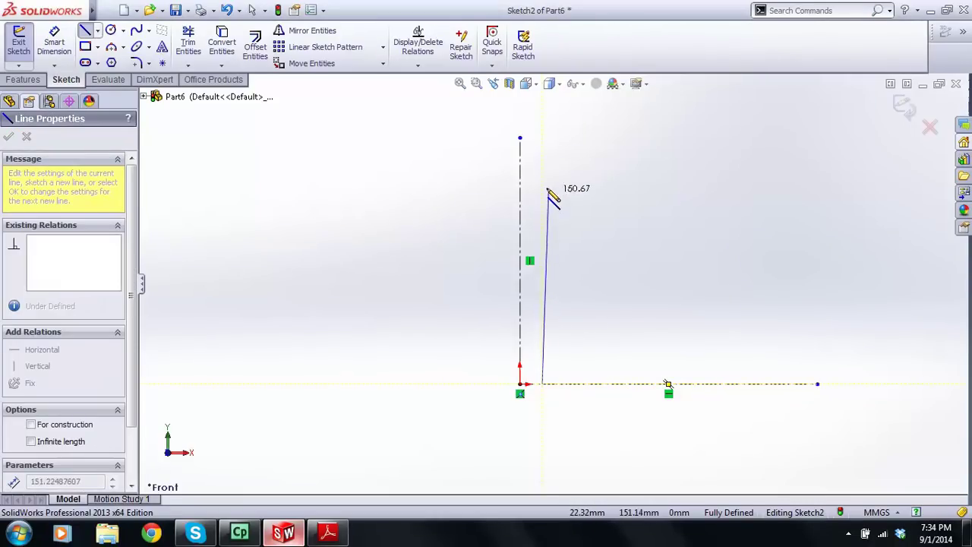
key(z)
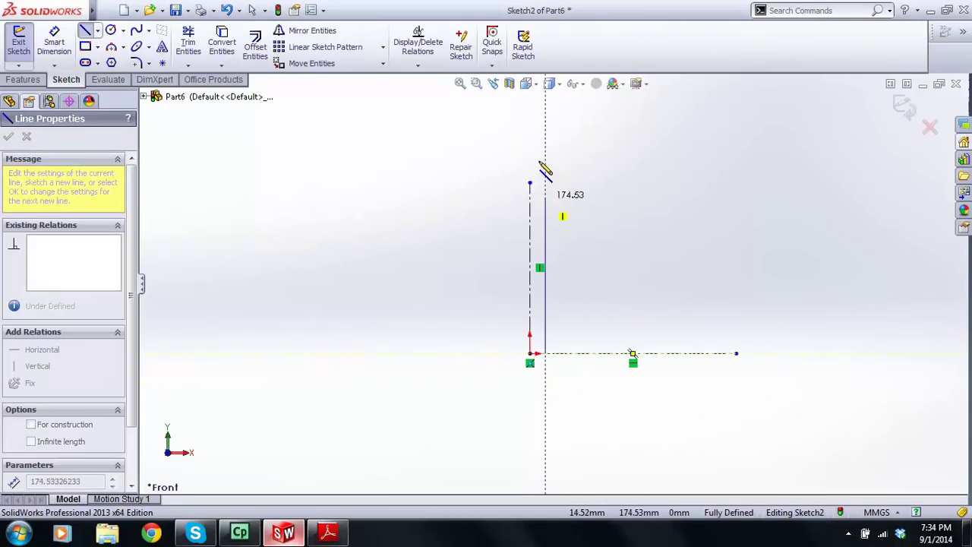
click(545, 109)
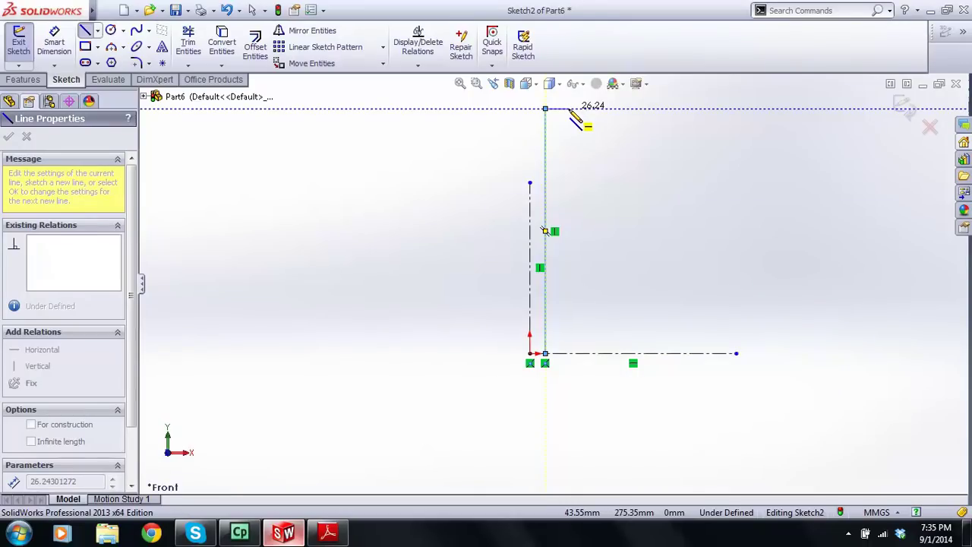
click(568, 109)
click(568, 129)
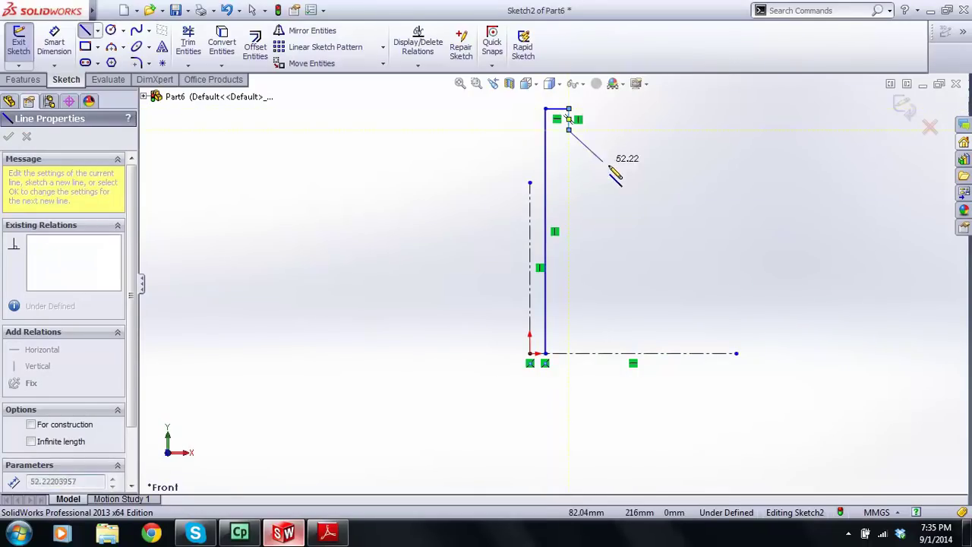
click(636, 201)
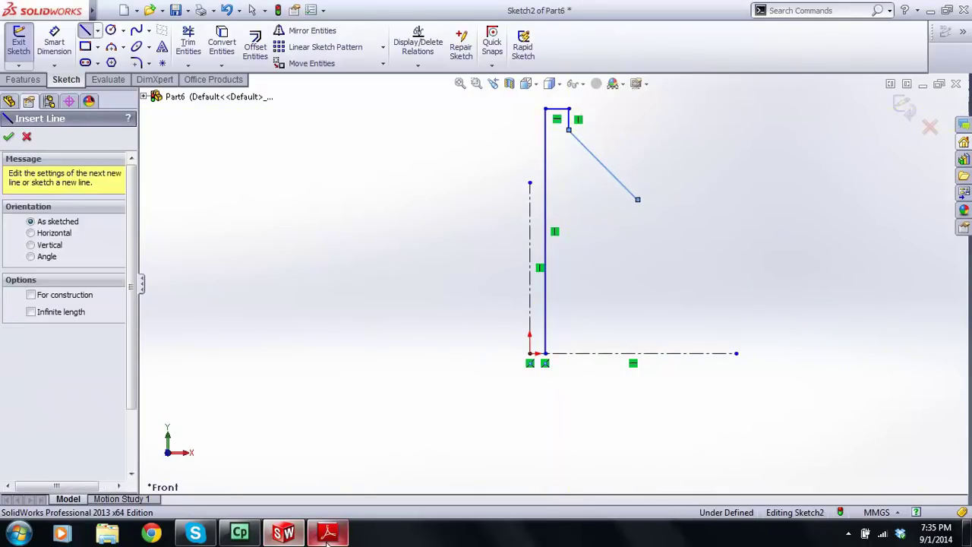
click(329, 533)
click(283, 533)
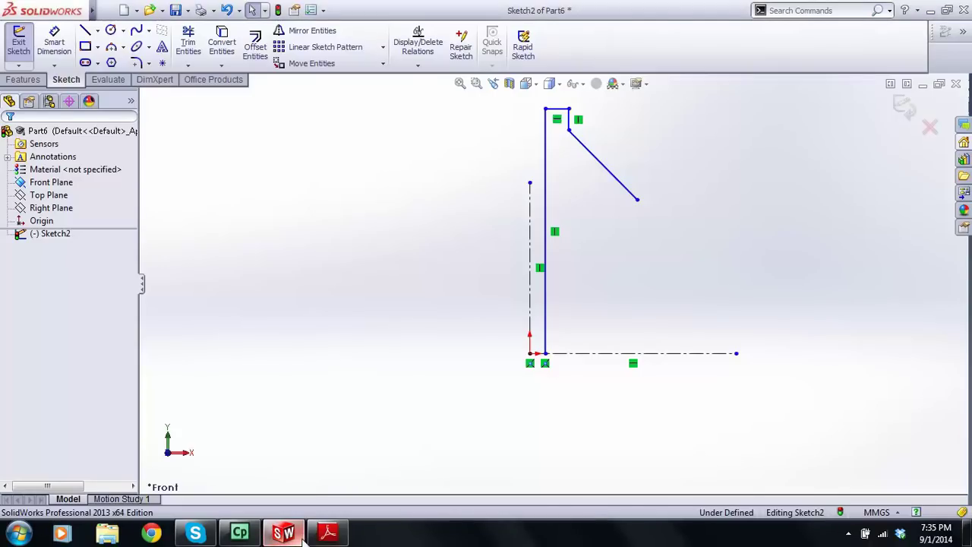
click(594, 157)
key(Delete)
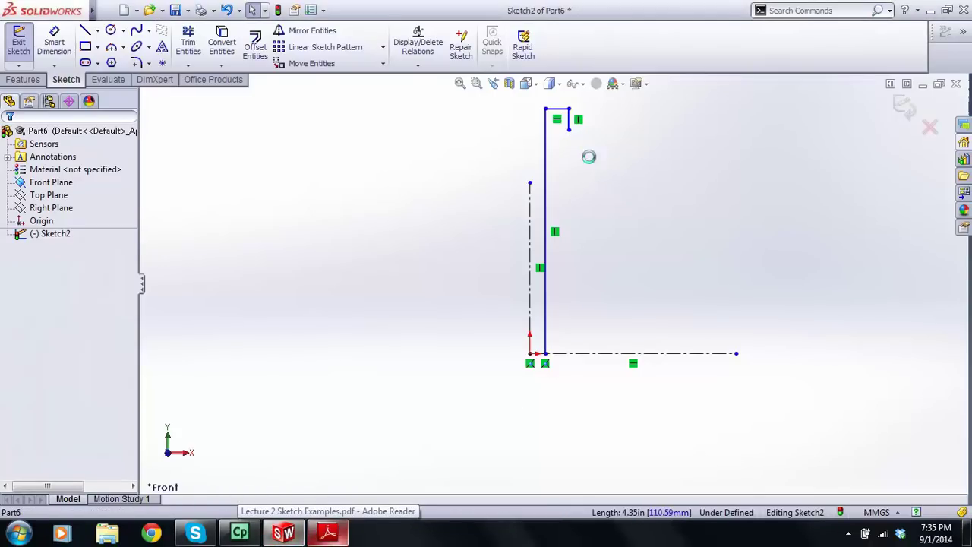
- Draw a short horizontal shoulder line outward from the open lower end of the top step
click(86, 30)
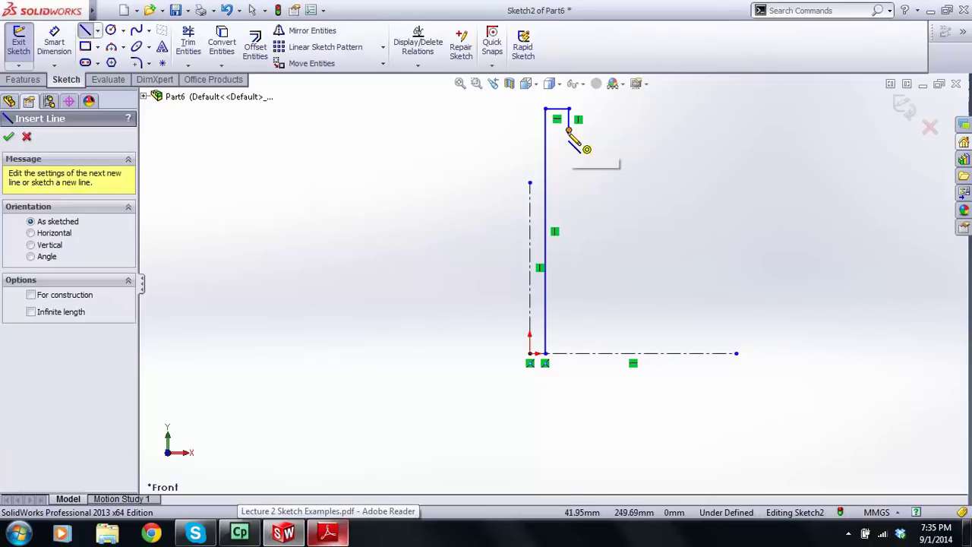
click(569, 129)
double_click(603, 296)
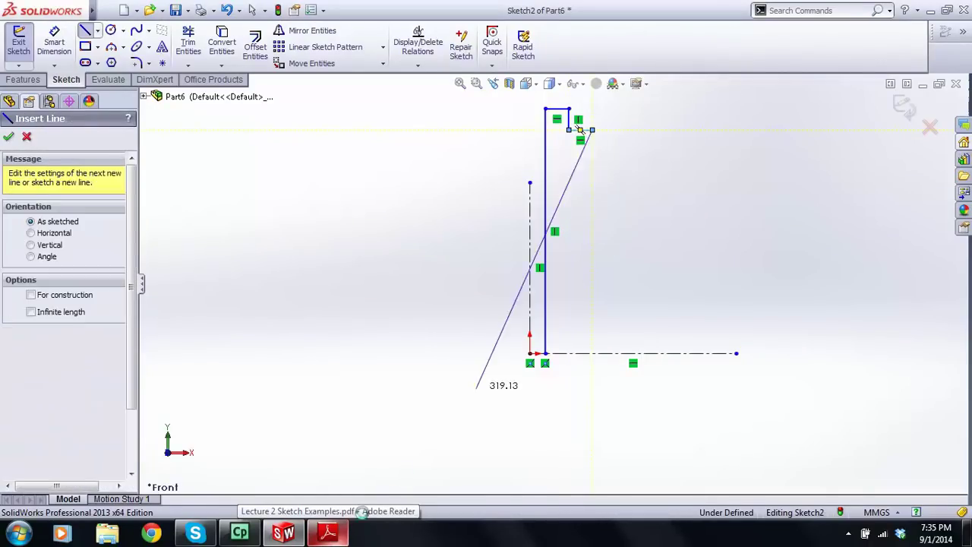
- Following the Example 6 drawing, extend the shoulder with a line sloping down and outward, ending in a short vertical line
click(328, 533)
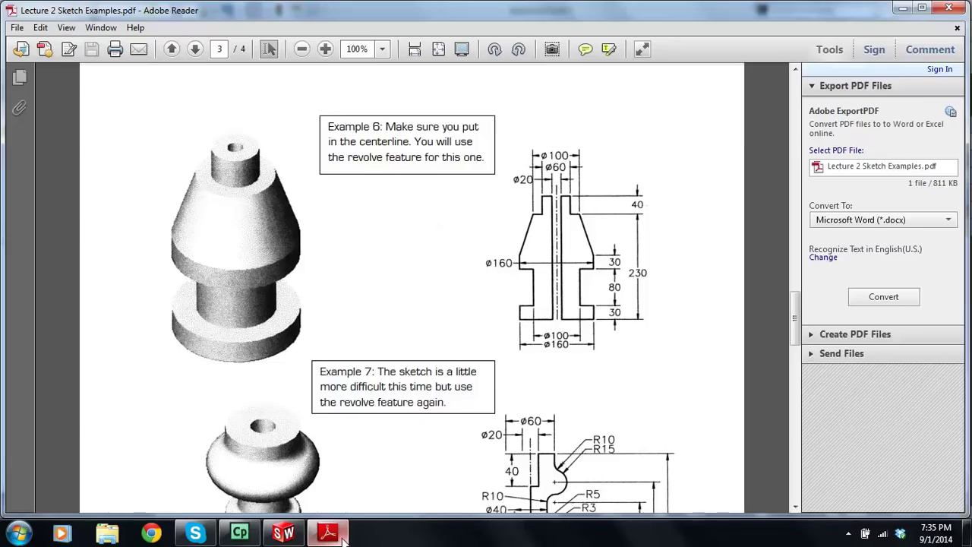
click(342, 536)
click(85, 30)
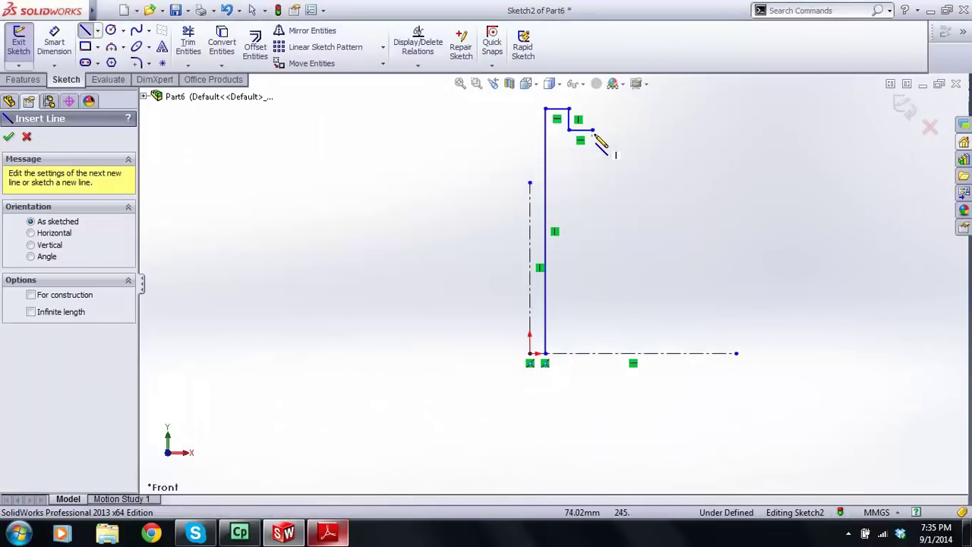
click(592, 130)
double_click(629, 229)
key(Escape)
- Following the Example 6 drawing, sketch the neck with a horizontal line inward from the short vertical edge and a vertical line down
click(328, 533)
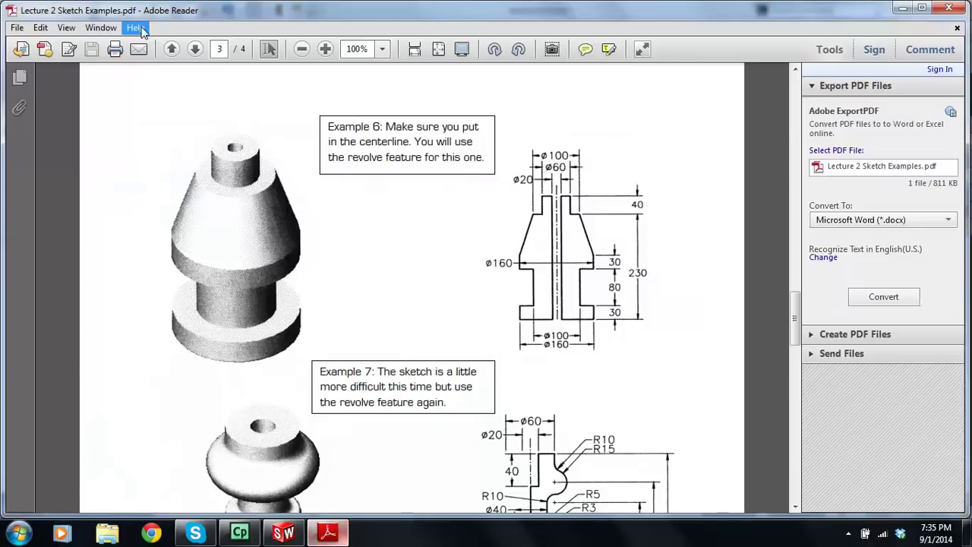
click(283, 533)
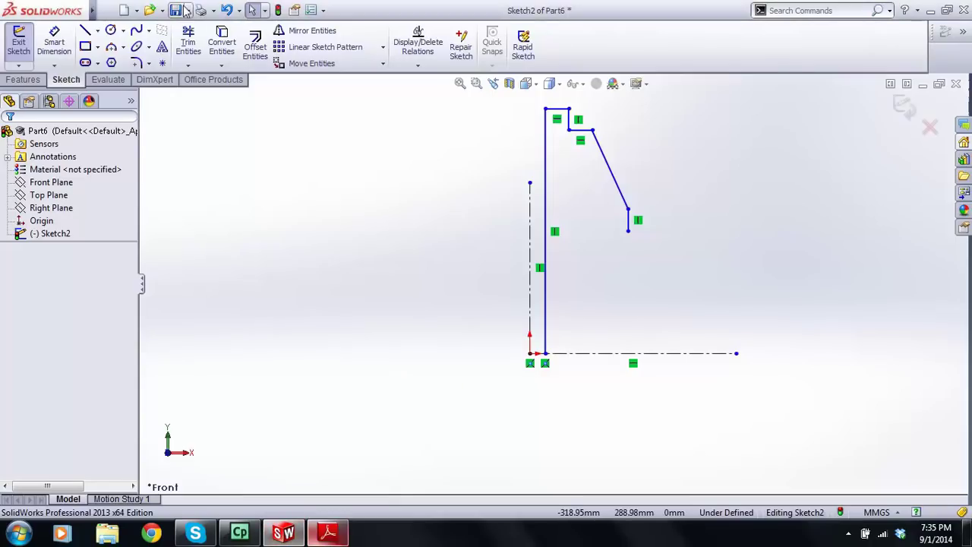
click(85, 30)
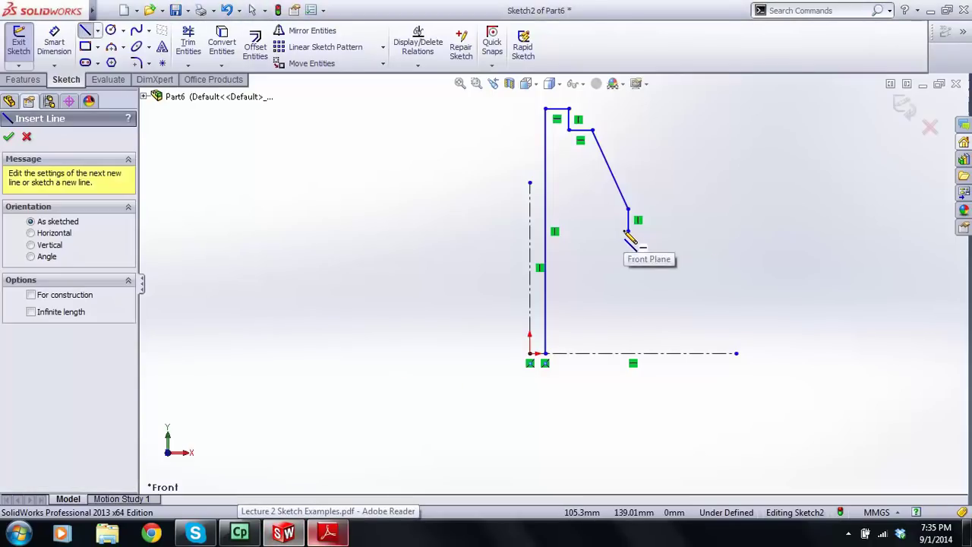
click(625, 231)
key(Escape)
click(85, 30)
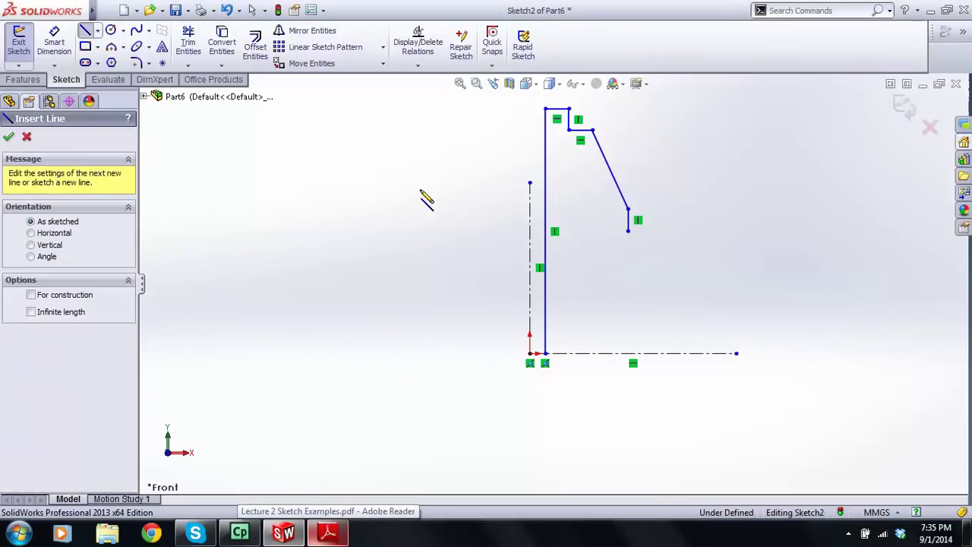
click(629, 231)
click(598, 231)
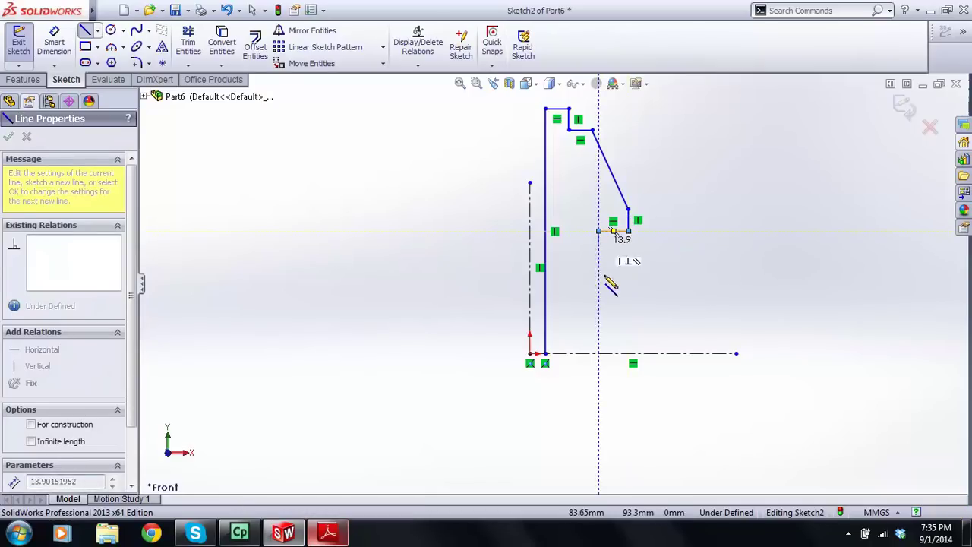
click(598, 314)
click(599, 314)
- Sketch the base flange outward and down to the horizontal centerline, closing the profile at the bore line's lower end
click(628, 314)
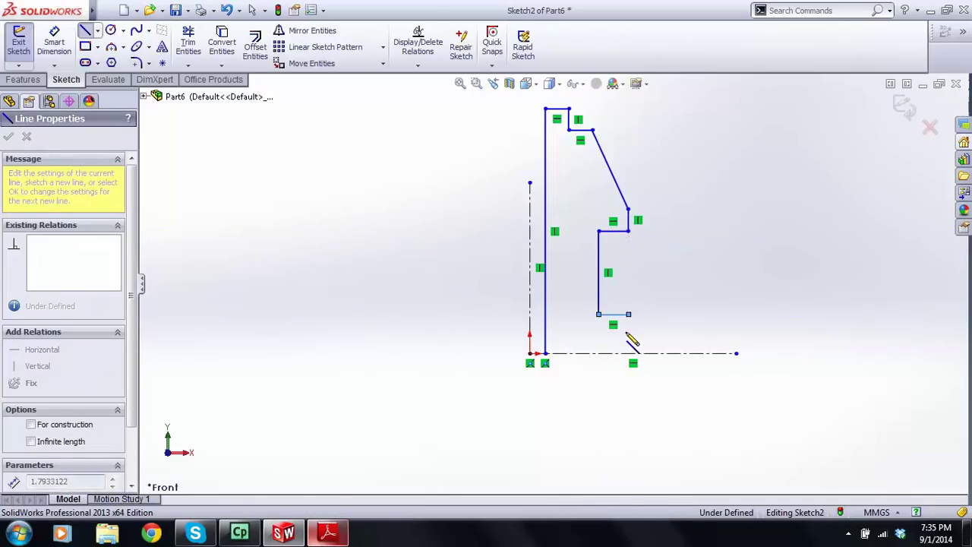
click(629, 354)
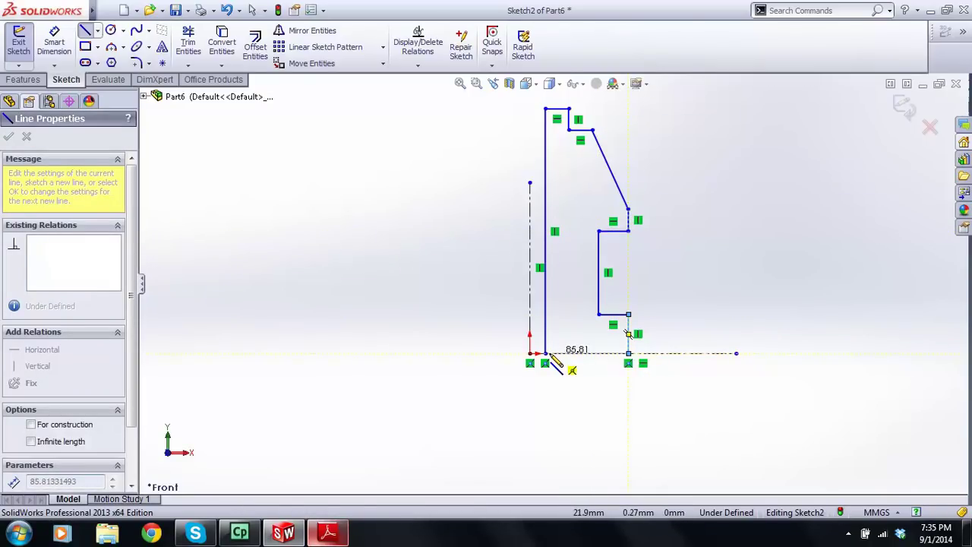
click(546, 354)
key(Escape)
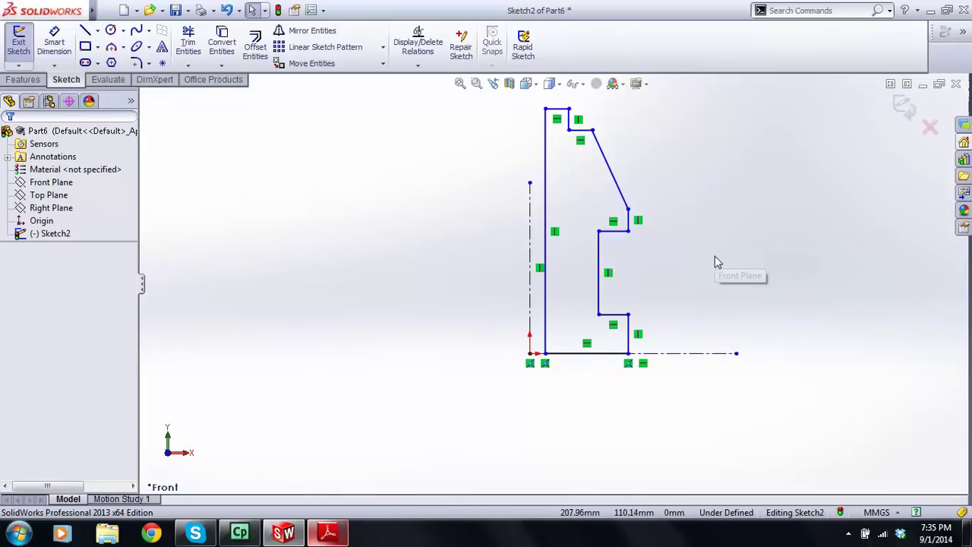
- Dimension the base flange's outer edge across the vertical centerline as a 160 mm diameter, following the Example 6 drawing
scroll(715, 262, down, 3)
click(329, 534)
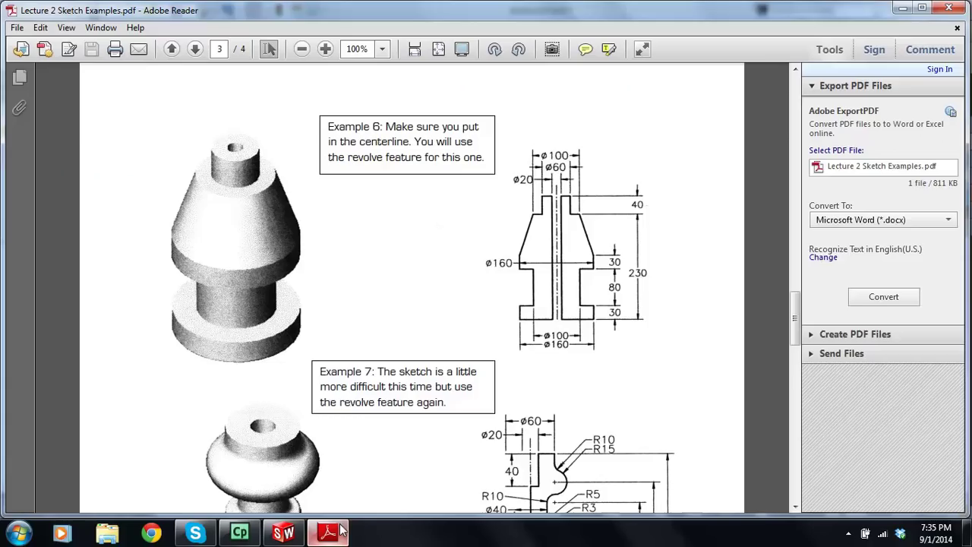
click(288, 534)
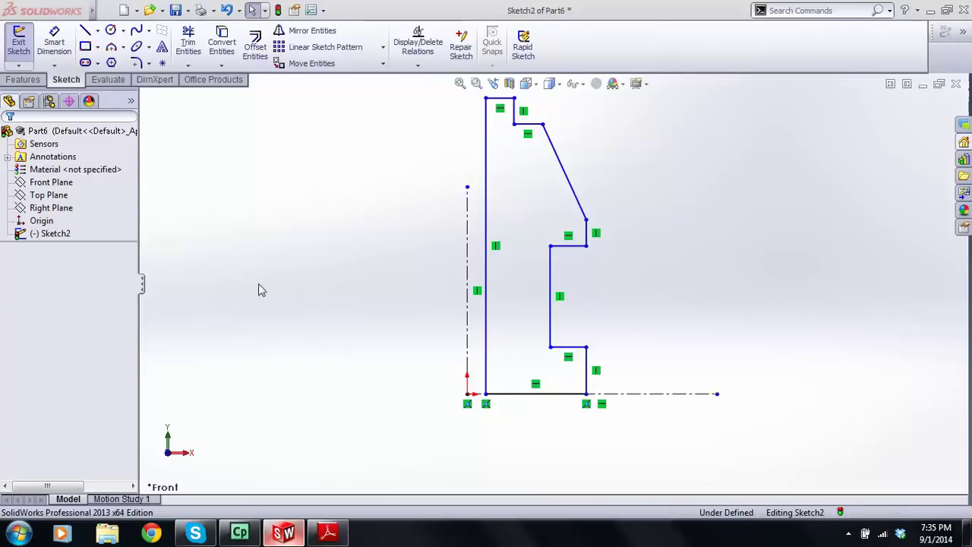
click(586, 389)
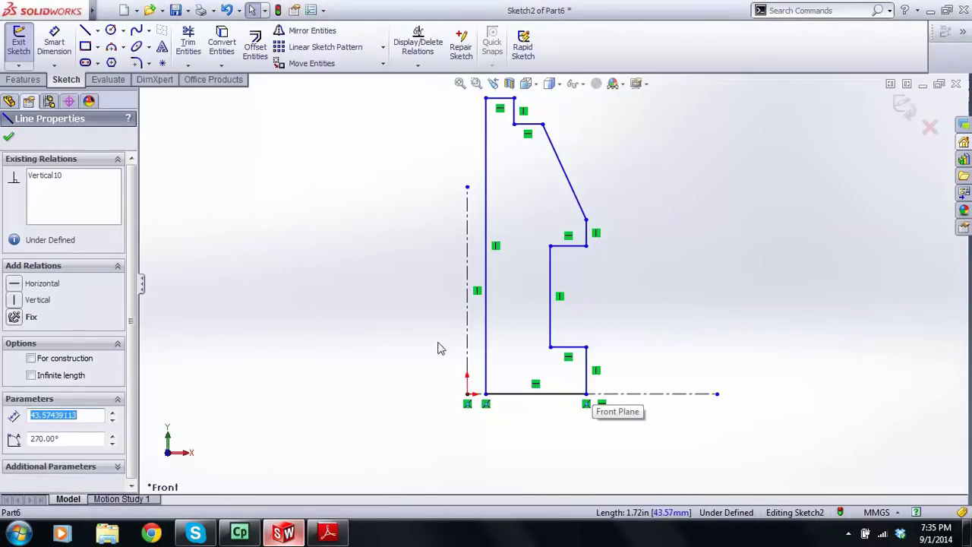
click(53, 41)
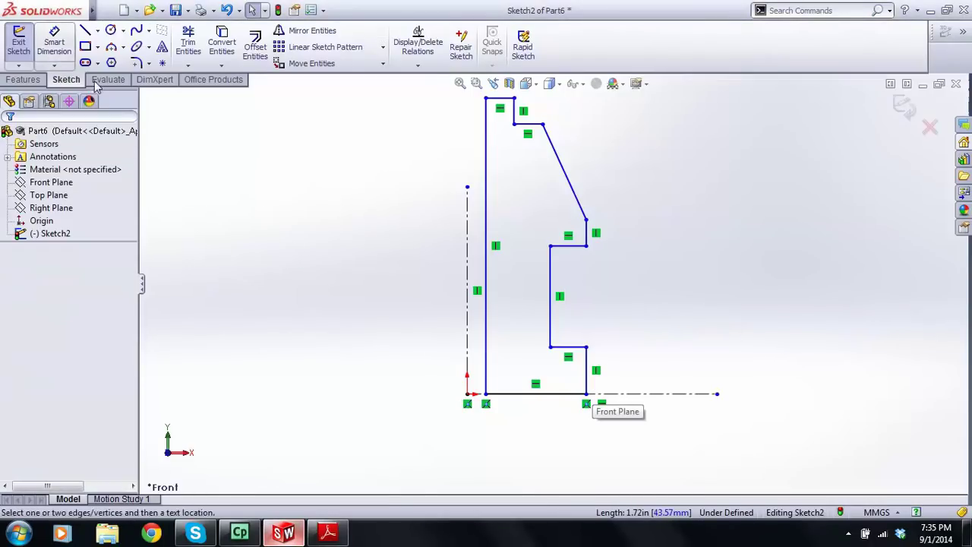
click(589, 371)
click(469, 350)
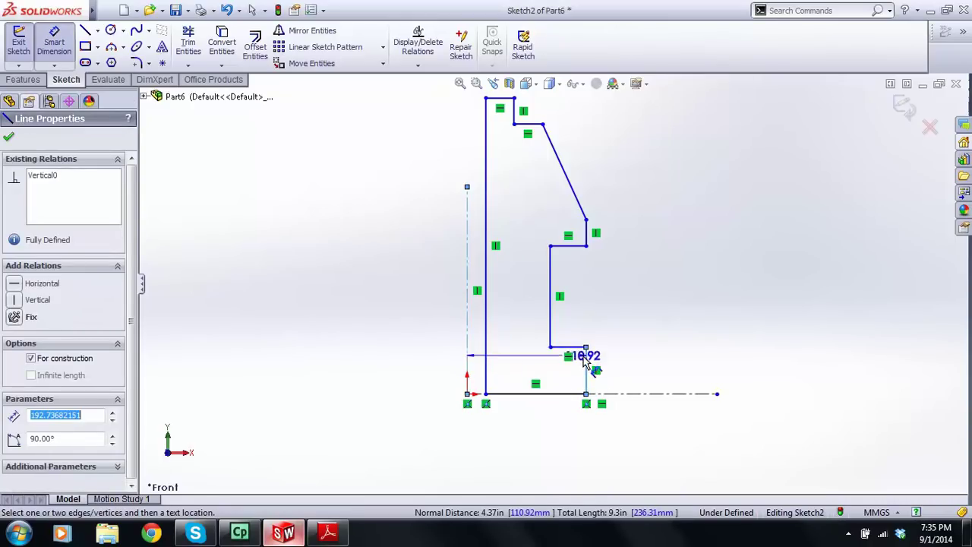
scroll(573, 368, up, 3)
scroll(538, 378, down, 2)
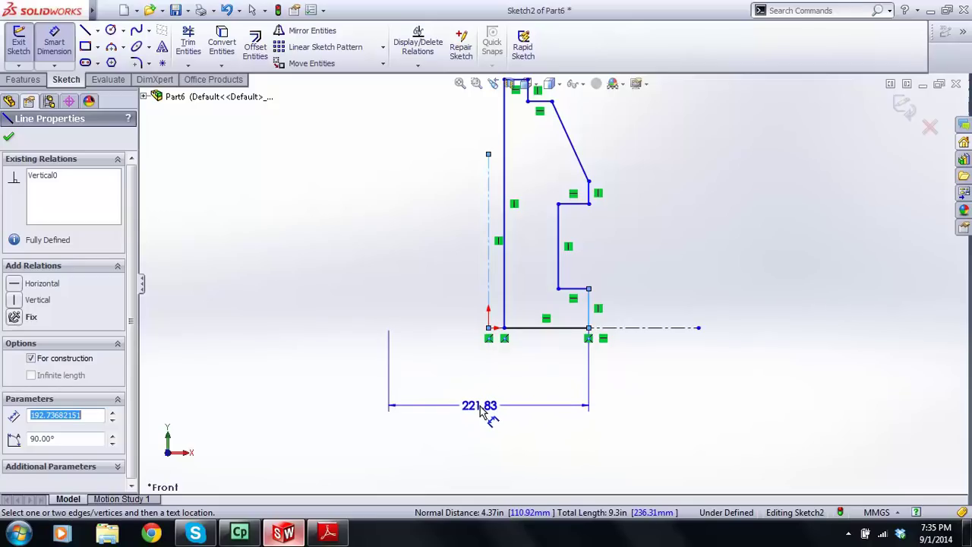
click(479, 410)
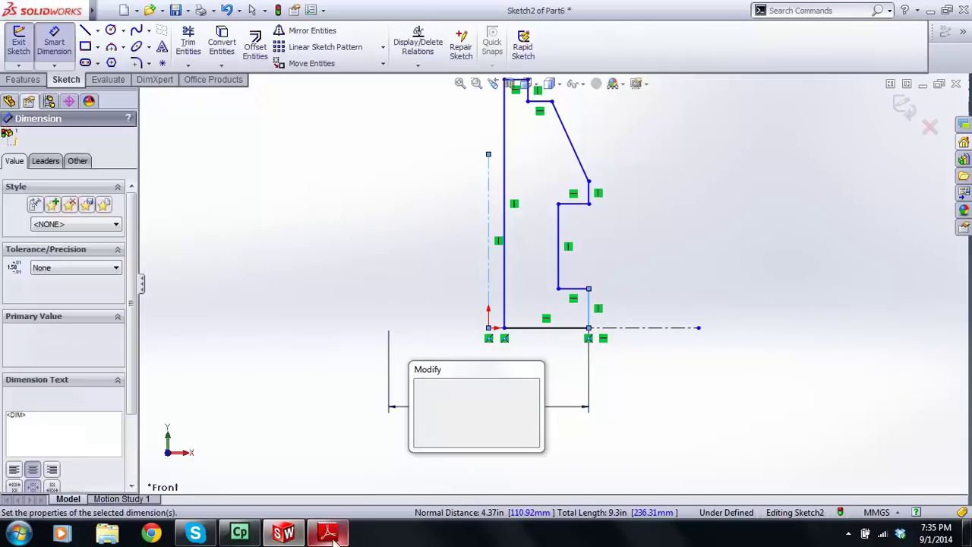
click(330, 534)
click(330, 534)
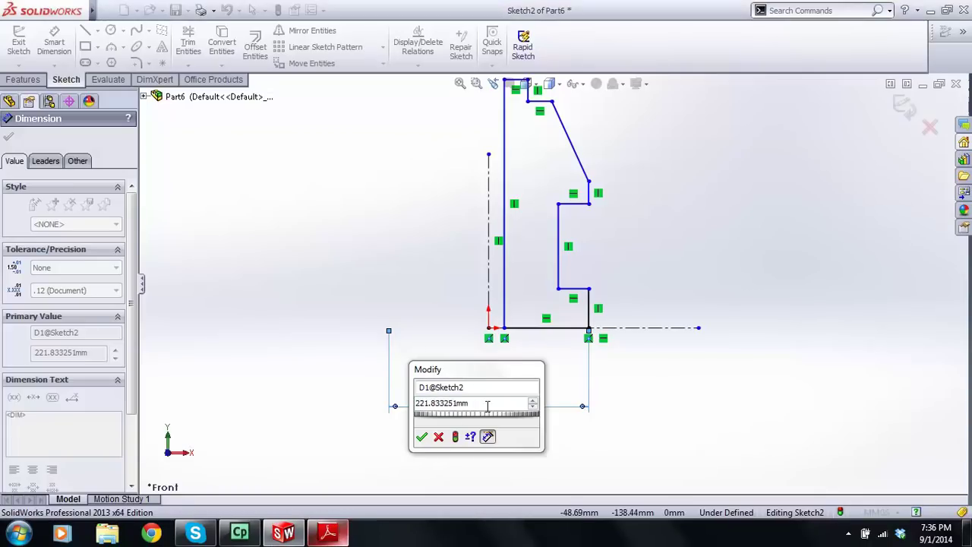
text(160)
key(Return)
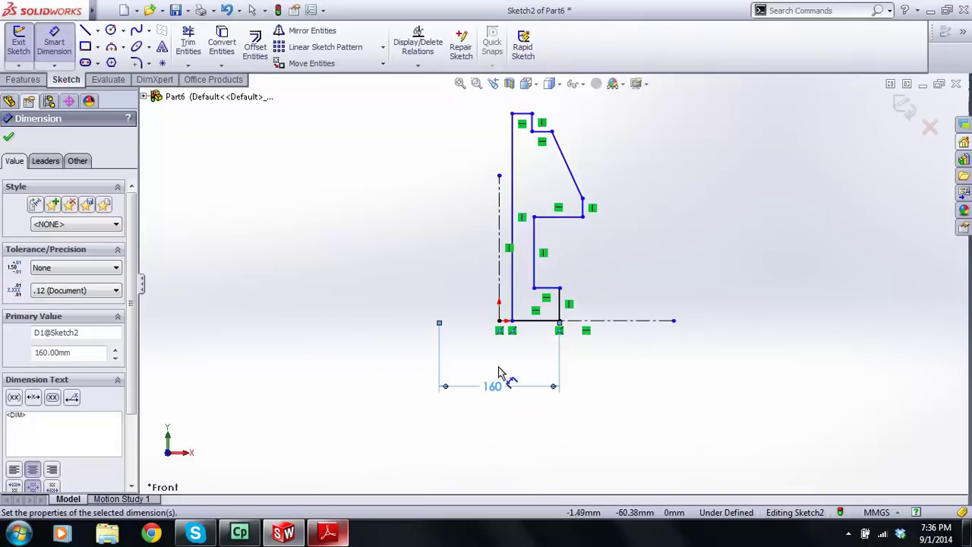
- Dimension the bore line across the vertical centerline as a 20 mm diameter, following the Example 6 drawing, and place it above the 160 mm dimension
click(329, 534)
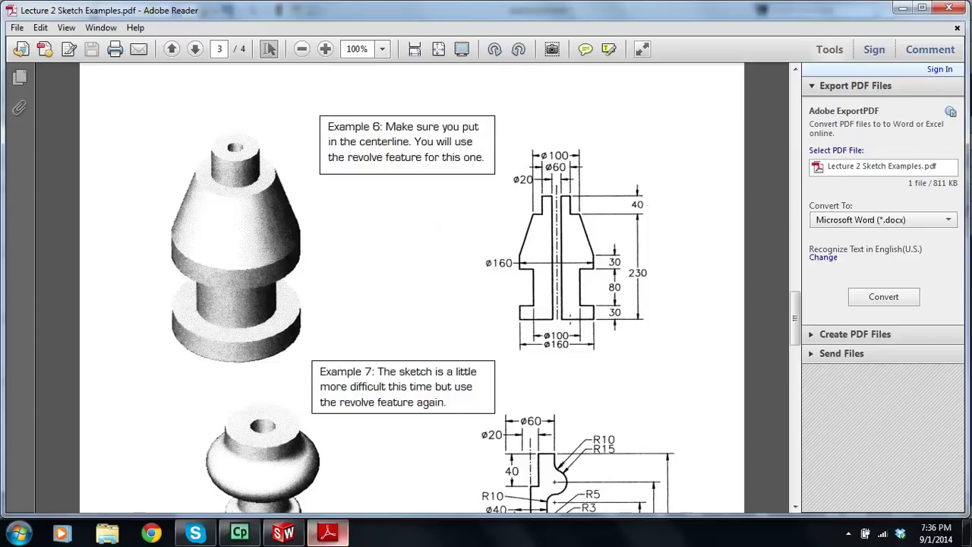
click(283, 534)
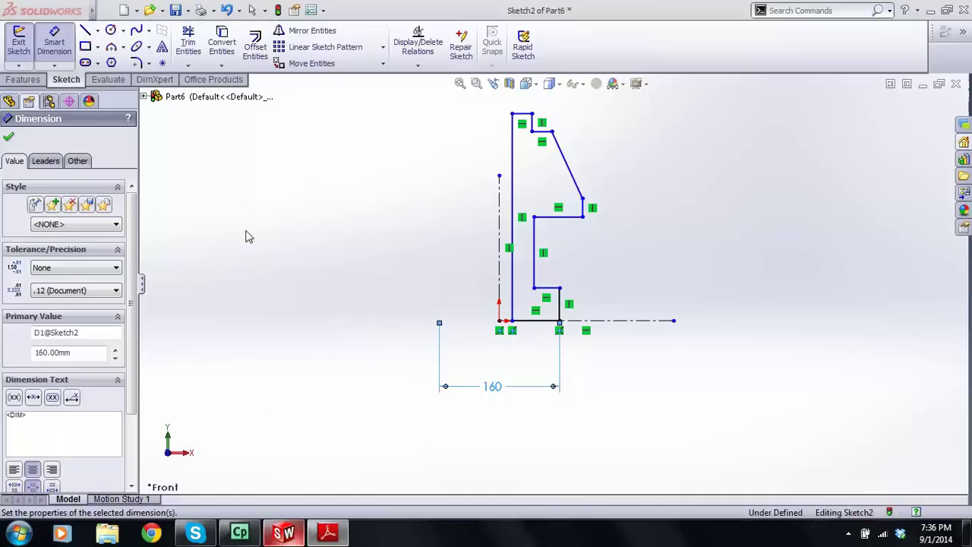
scroll(501, 311, down, 2)
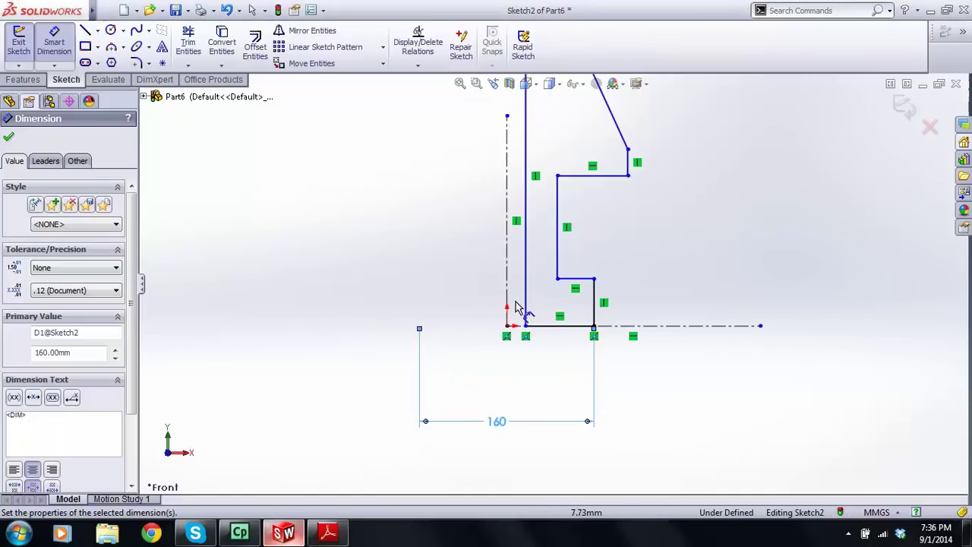
click(526, 305)
click(506, 304)
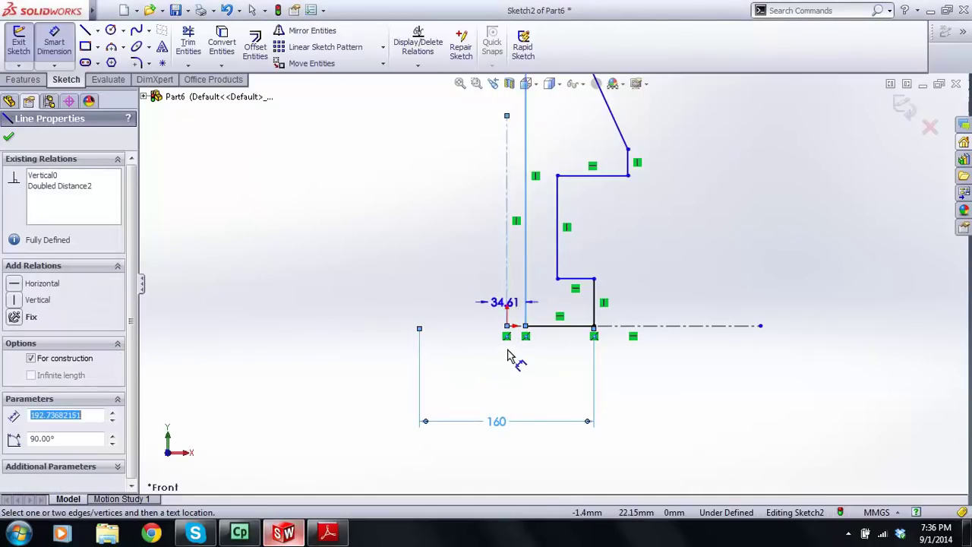
click(497, 374)
key(Return)
drag(499, 375, 514, 405)
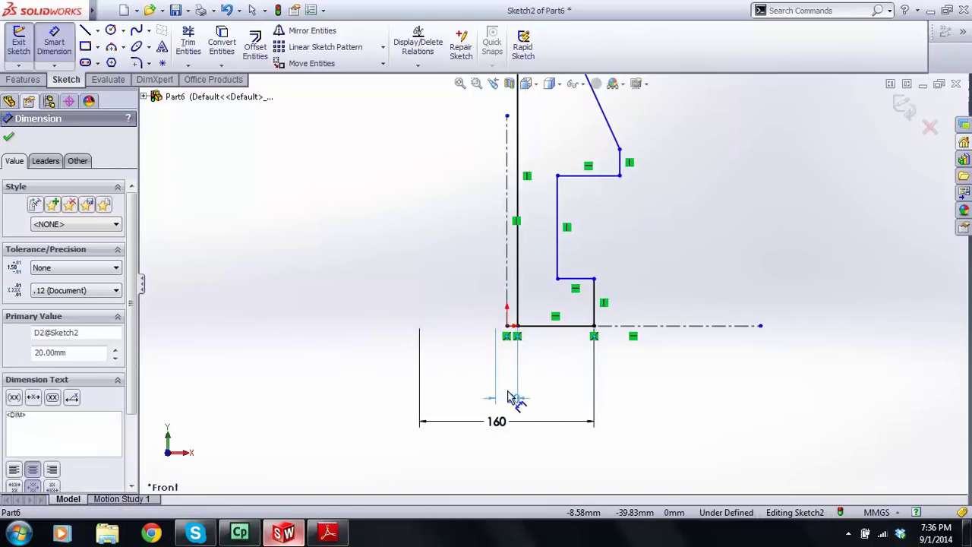
key(Escape)
key(f)
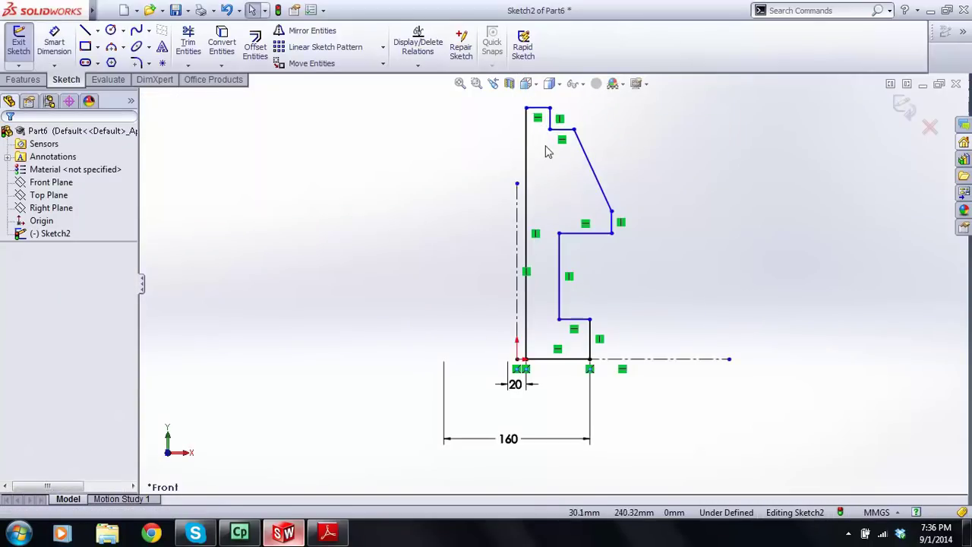
- Extend the vertical centerline's upper endpoint to the height of the profile's top edge, about 275 mm above the origin
click(518, 186)
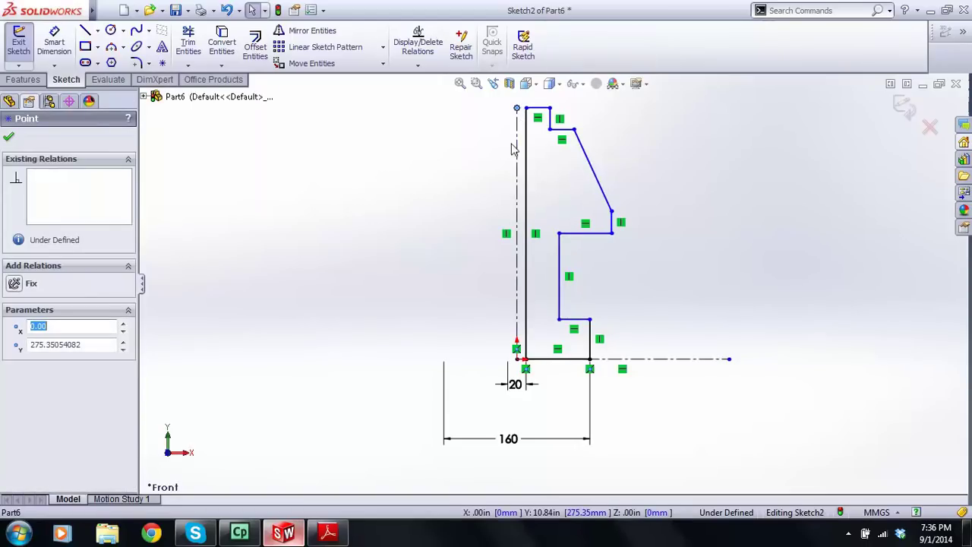
key(z)
scroll(563, 238, down, 1)
scroll(524, 367, down, 2)
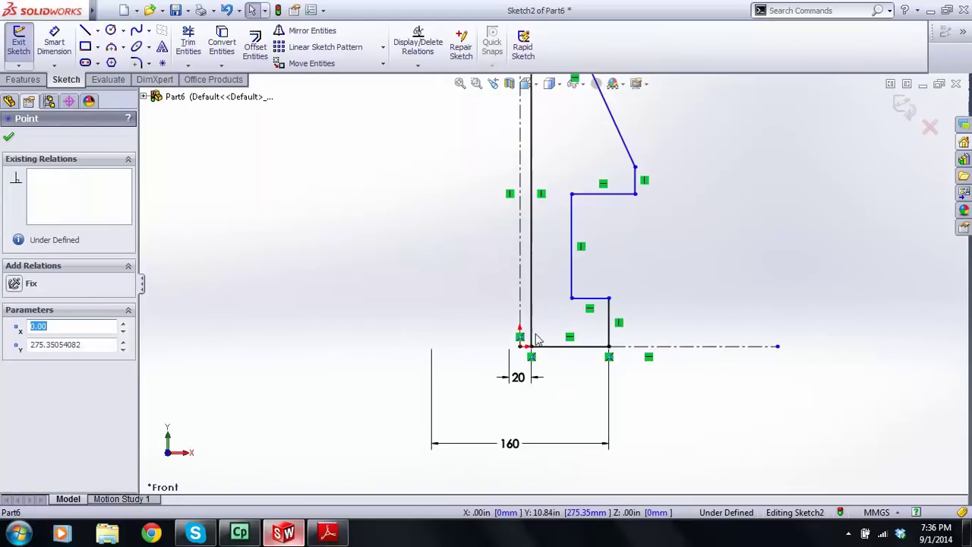
scroll(576, 189, up, 2)
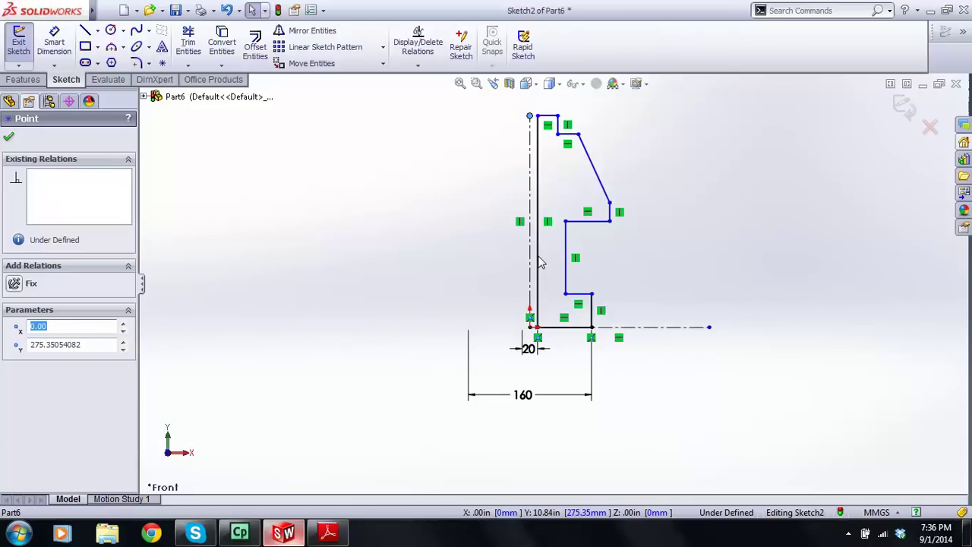
- Dimension the neck's vertical edge across the vertical centerline as a 100 mm diameter, following the Example 6 drawing
click(346, 536)
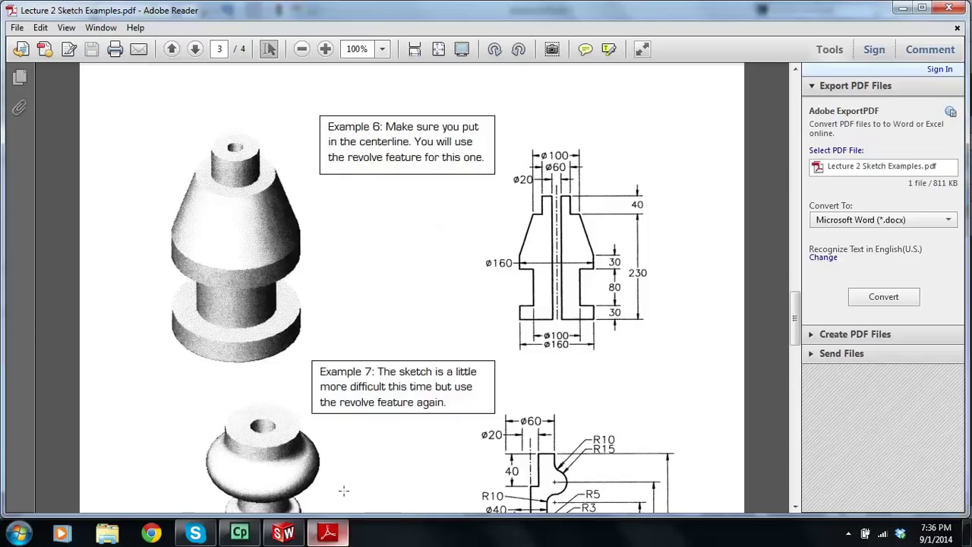
click(291, 537)
scroll(537, 291, down, 1)
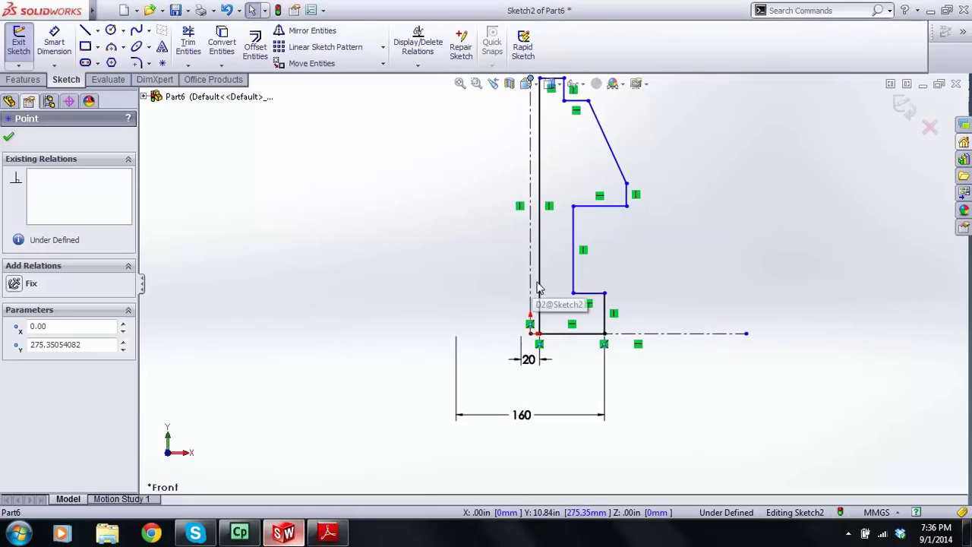
click(61, 54)
click(575, 269)
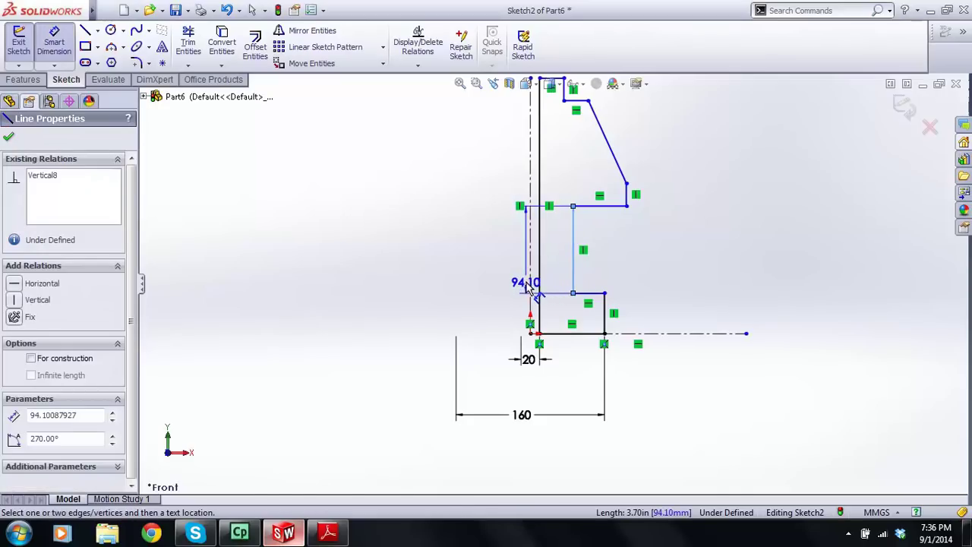
click(532, 284)
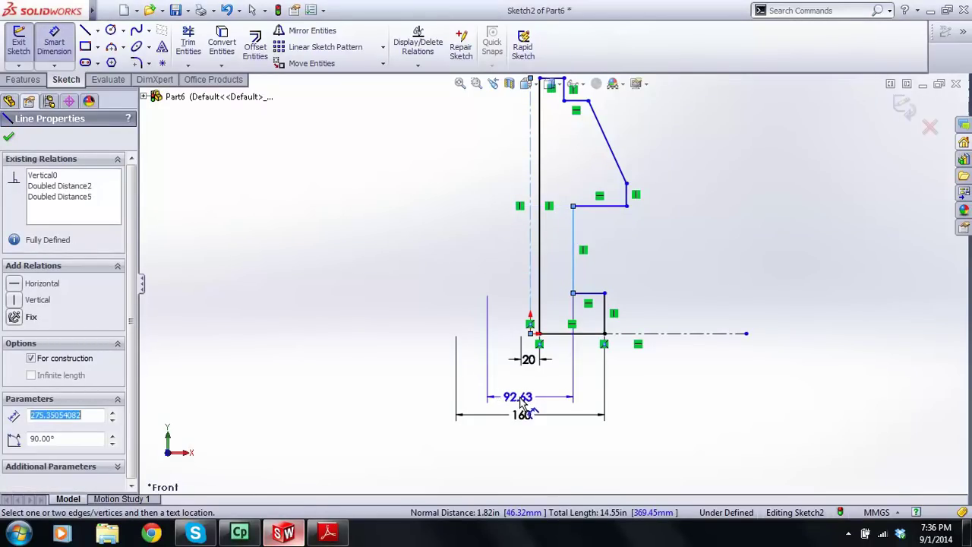
click(529, 400)
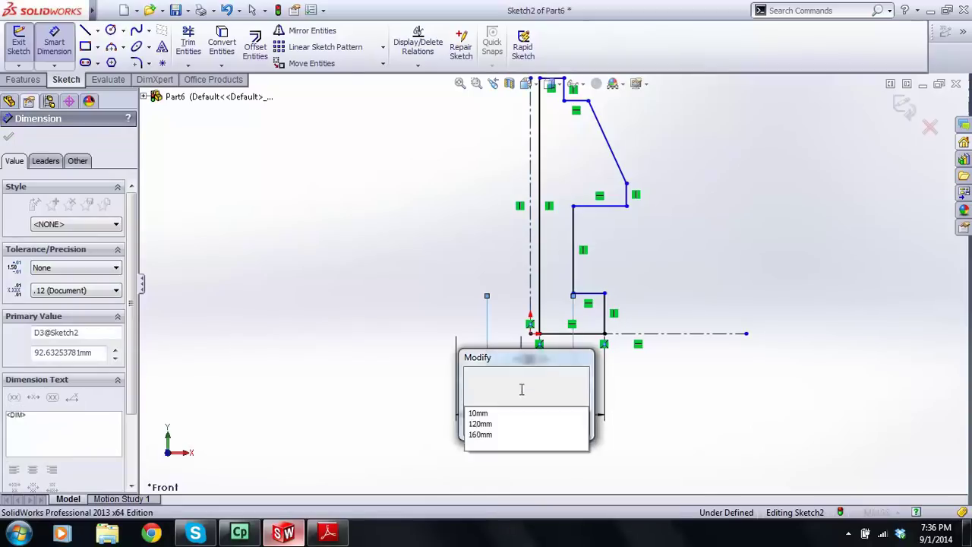
text(100)
key(Return)
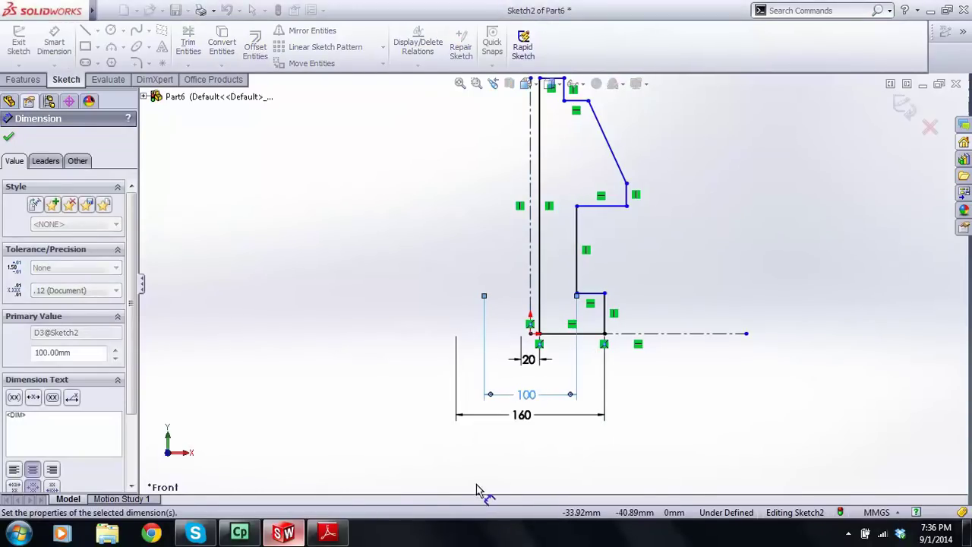
- Make the short vertical edge below the slope collinear with the base flange's outer edge, matching the Example 6 drawing
click(328, 534)
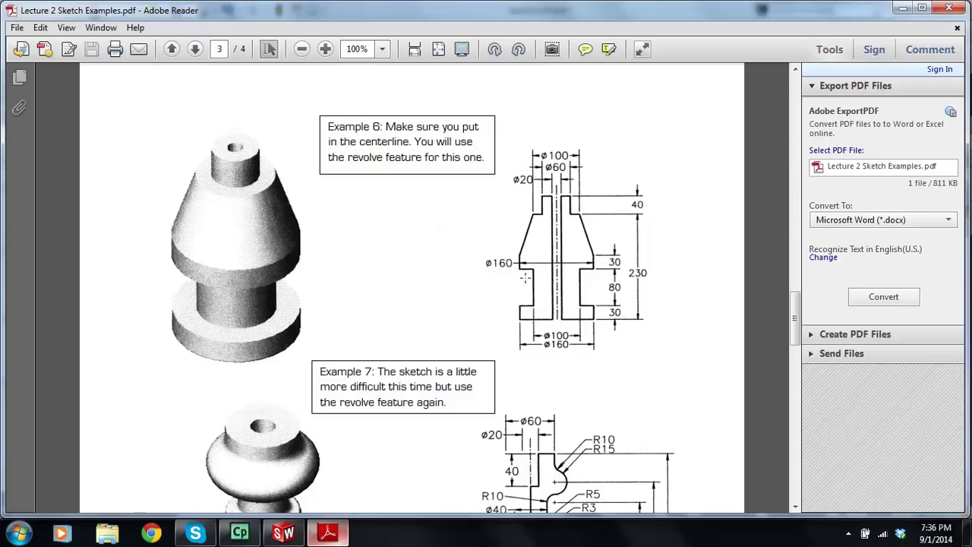
click(329, 534)
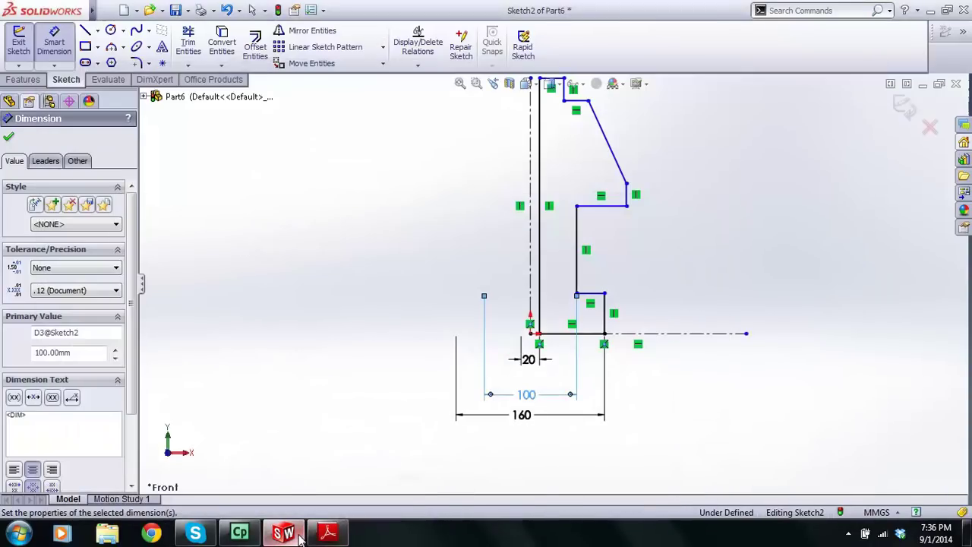
key(Escape)
click(605, 322)
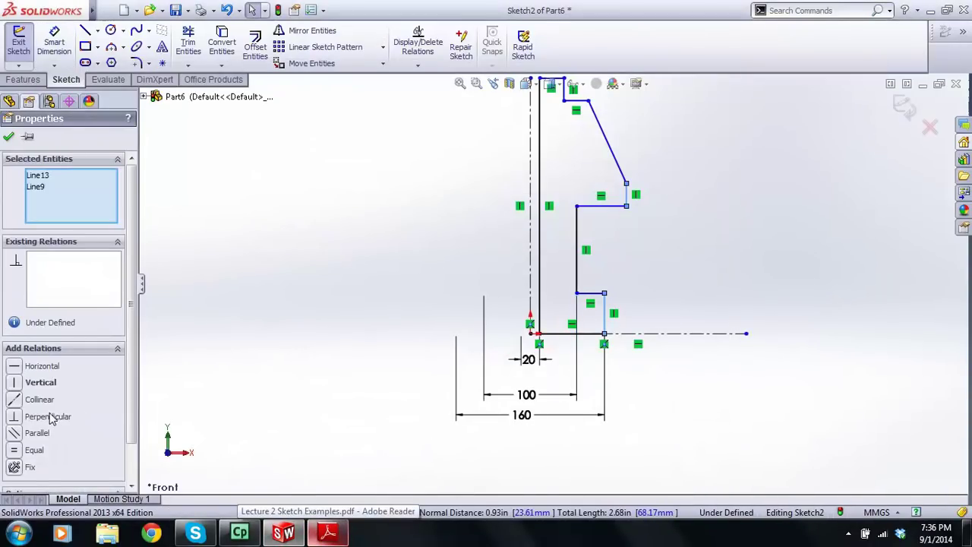
click(32, 402)
click(688, 314)
key(z)
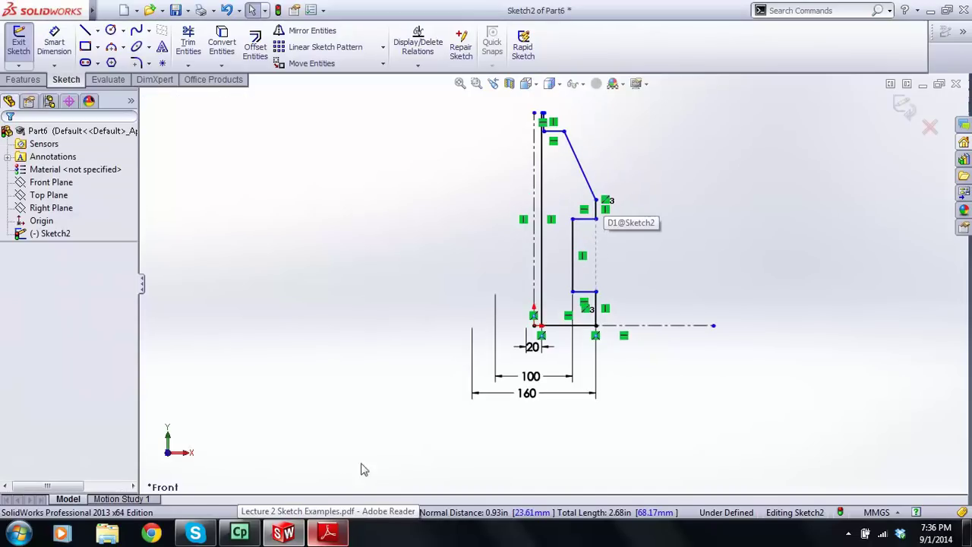
- Check the upper diameters on the Example 6 drawing and move the top boss's vertical edge outward to about a 54 mm diameter
click(327, 534)
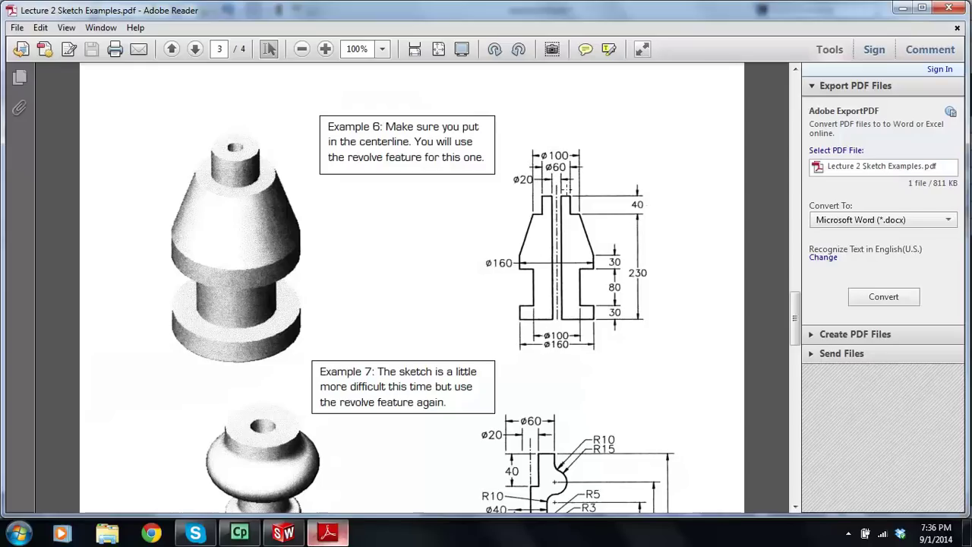
click(334, 537)
scroll(510, 164, down, 5)
drag(486, 173, 519, 174)
key(Escape)
- Dimension the top boss's vertical edge across the vertical centerline as a 60 mm diameter, placed above the profile
click(56, 44)
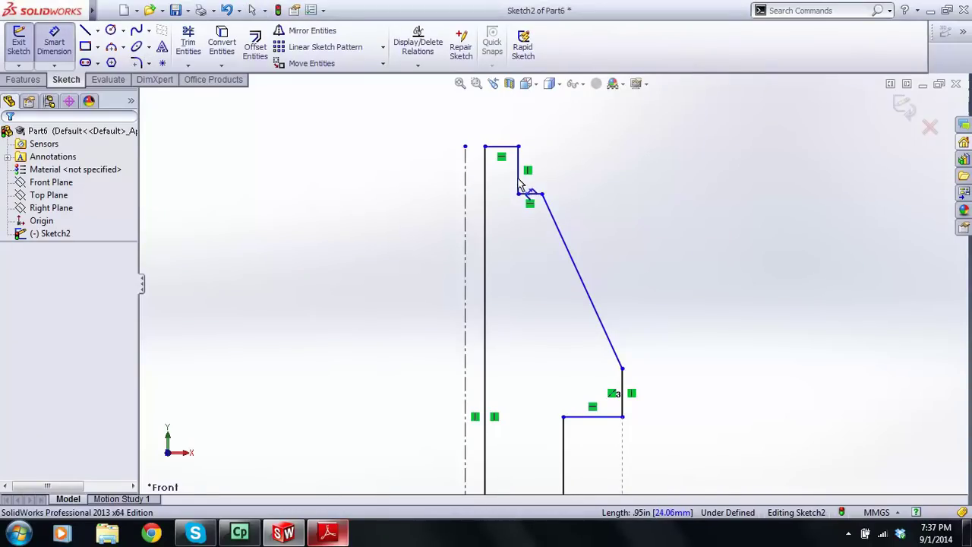
click(519, 182)
click(466, 144)
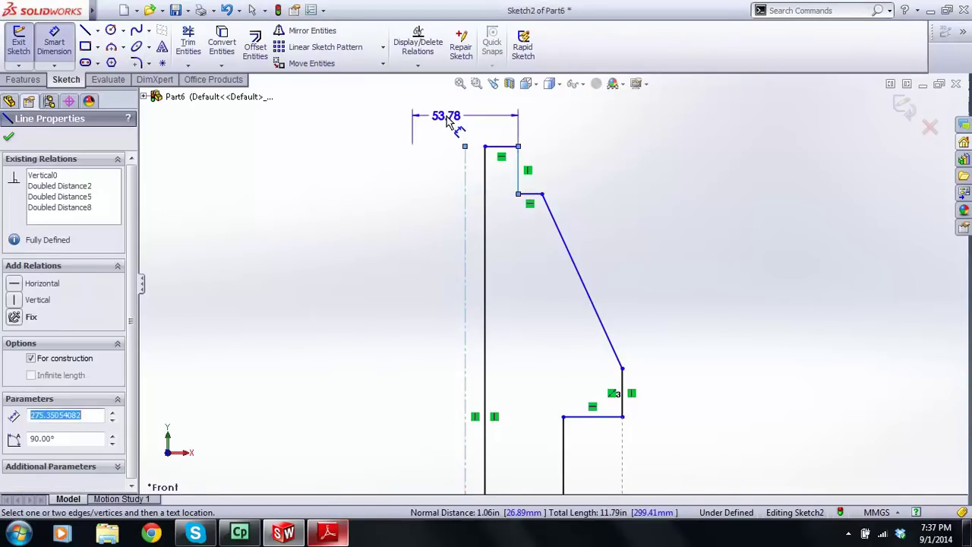
click(446, 123)
key(Return)
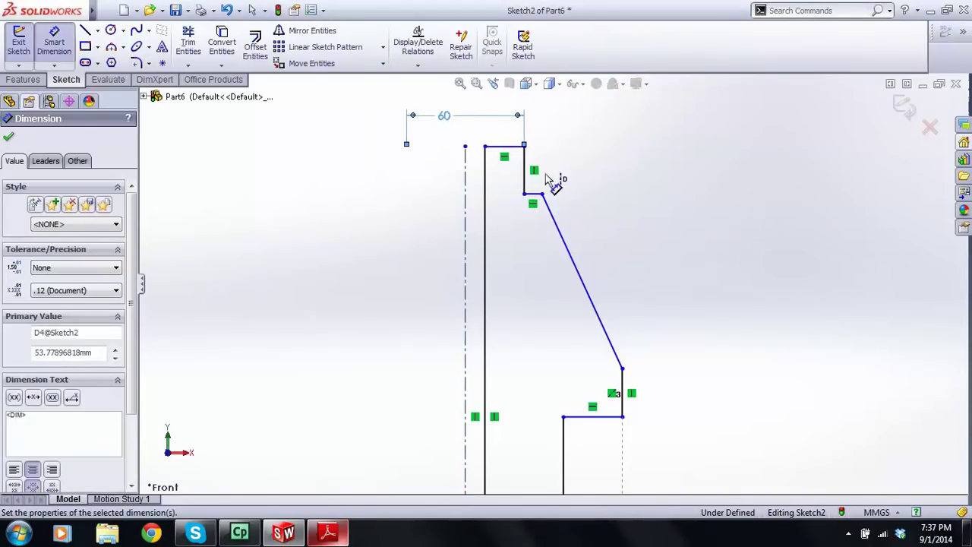
- Dimension the upper corner of the sloping line across the vertical centerline as a 100 mm diameter above the 60 mm dimension
click(542, 195)
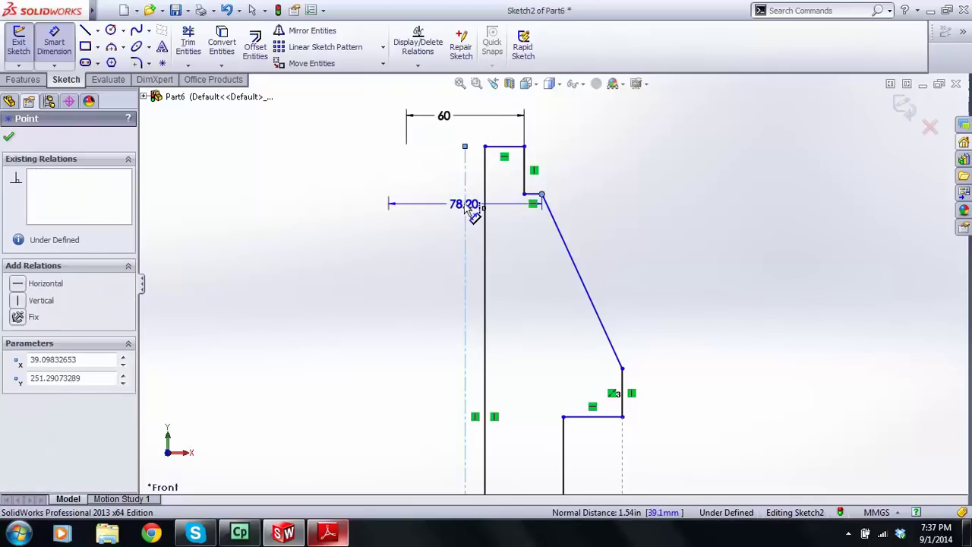
click(466, 210)
scroll(469, 150, up, 2)
click(486, 142)
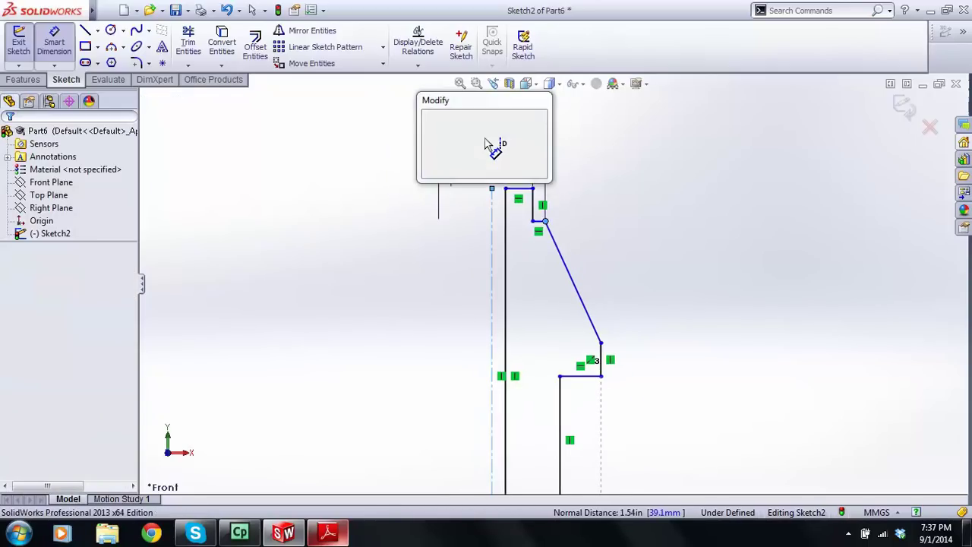
text(100)
key(Return)
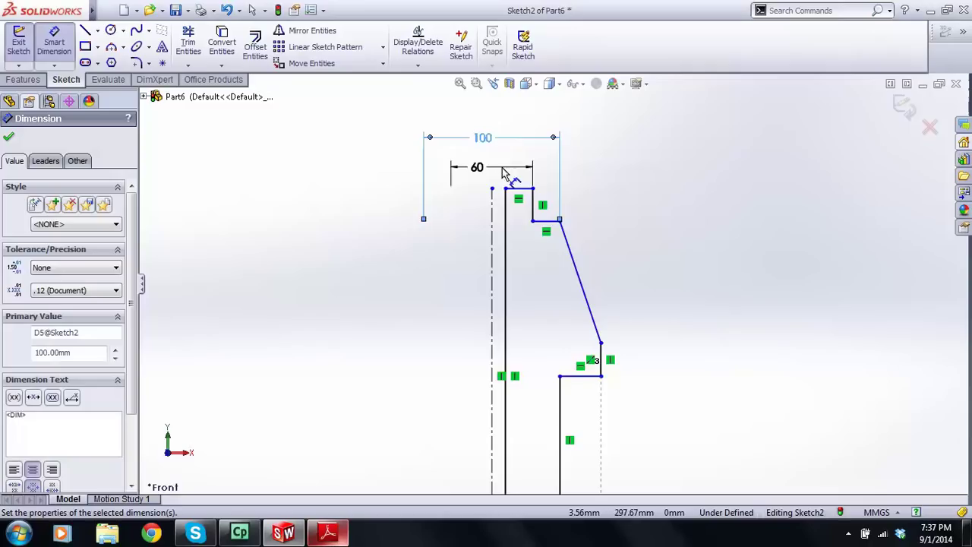
- Move the upper 100 mm and 60 mm diameter dimensions farther above the profile
key(Escape)
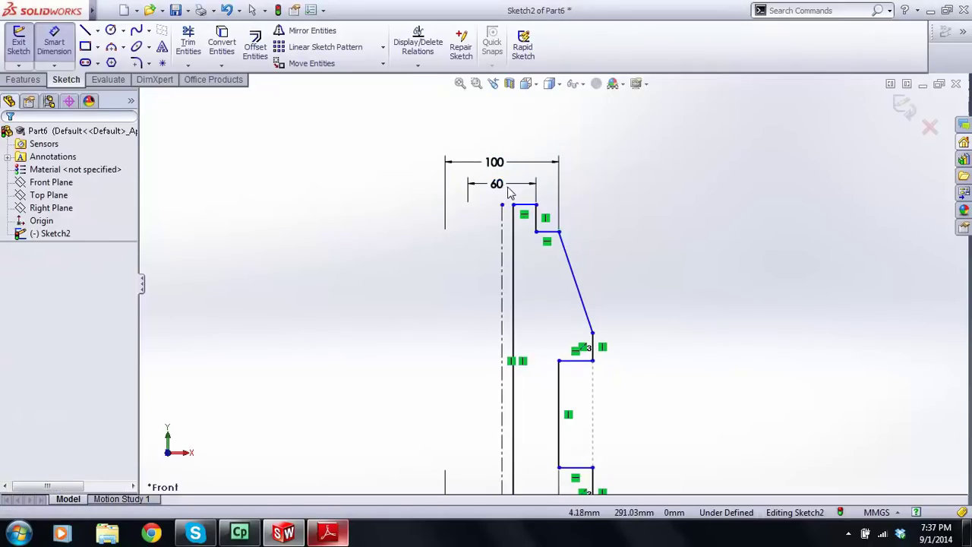
drag(500, 164, 499, 140)
drag(500, 192, 499, 163)
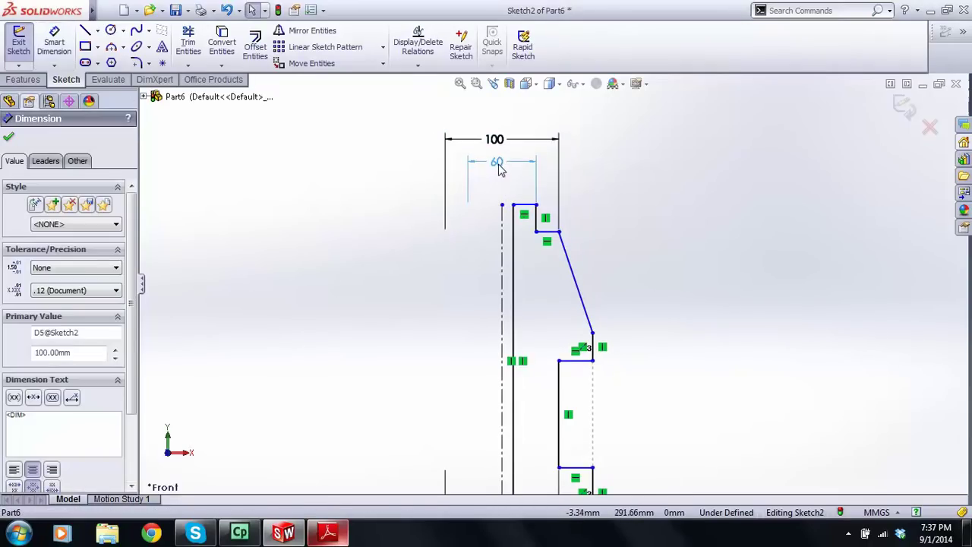
key(Escape)
- Following the Example 6 drawing, dimension the profile's overall height from top edge to base as 270 mm and move the dimension closer to the profile
click(328, 534)
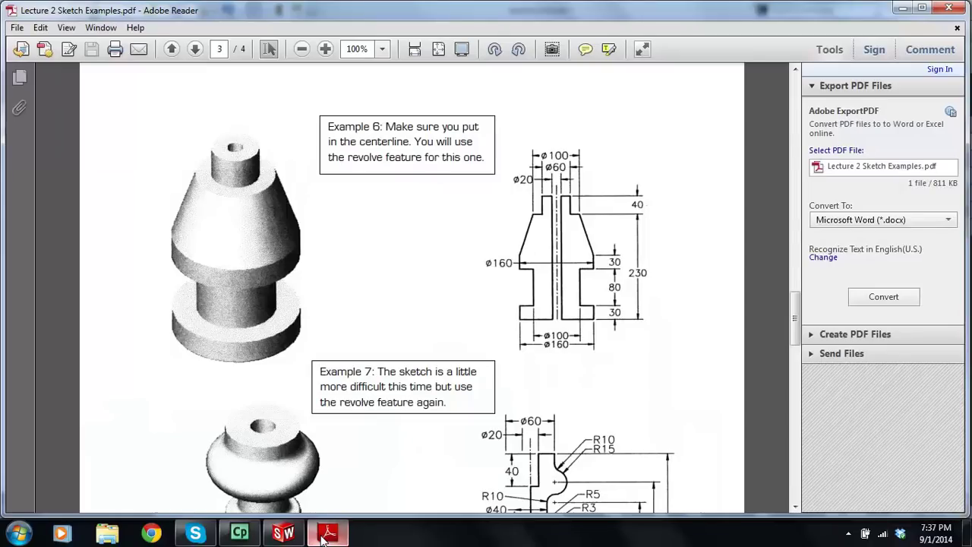
click(325, 534)
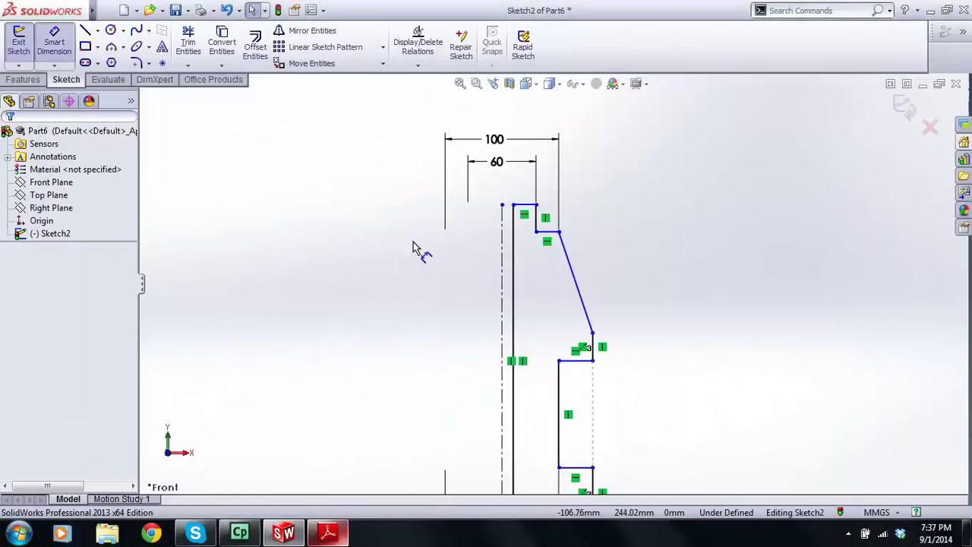
click(525, 204)
scroll(666, 200, up, 4)
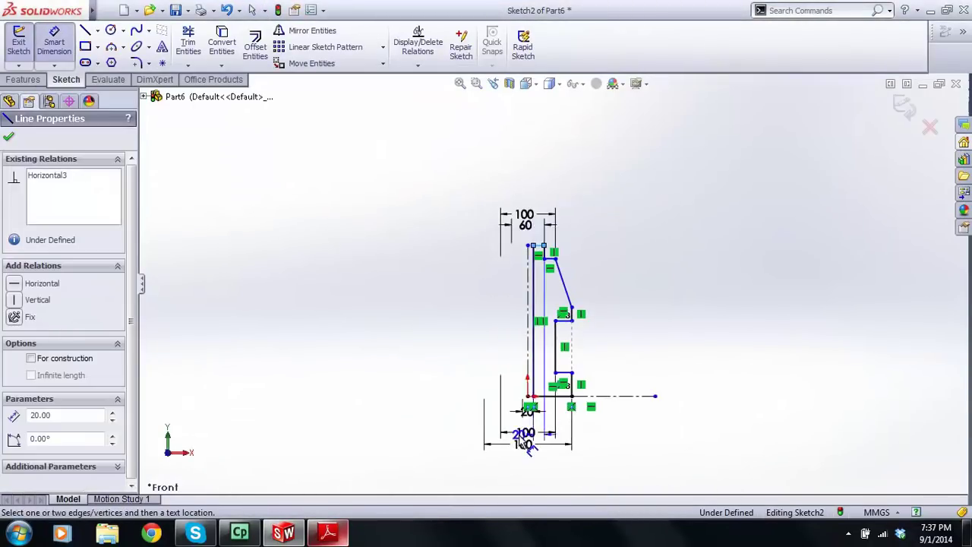
scroll(530, 452, down, 3)
click(566, 344)
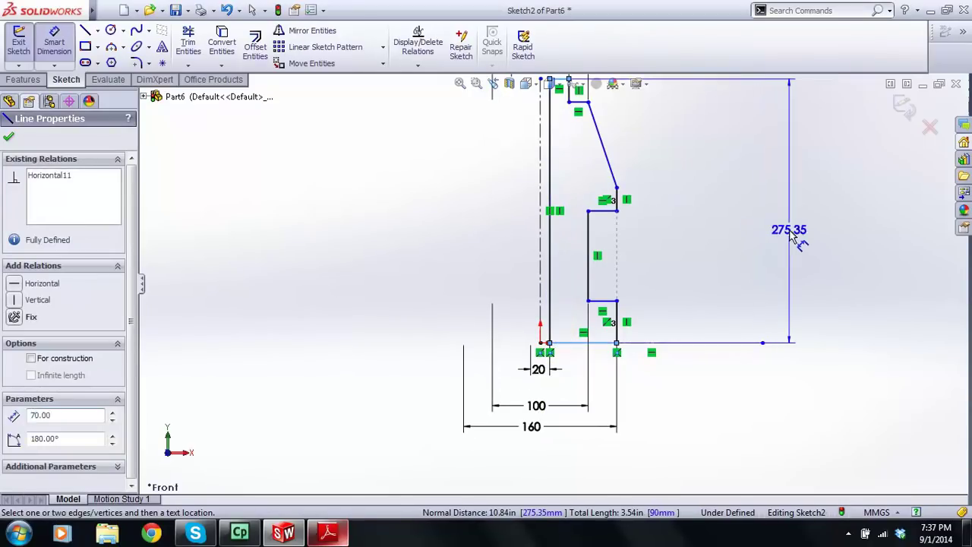
click(790, 232)
text(270)
key(Return)
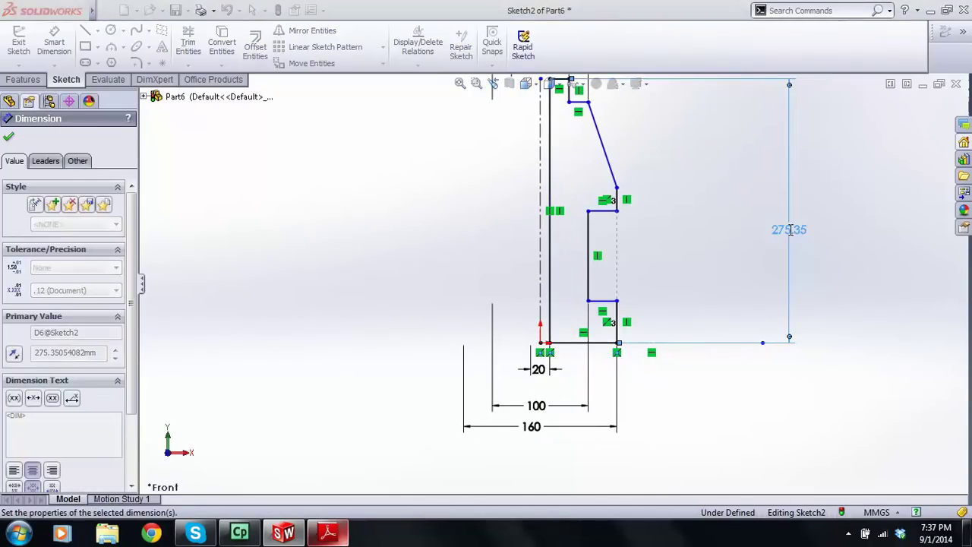
key(Escape)
click(754, 225)
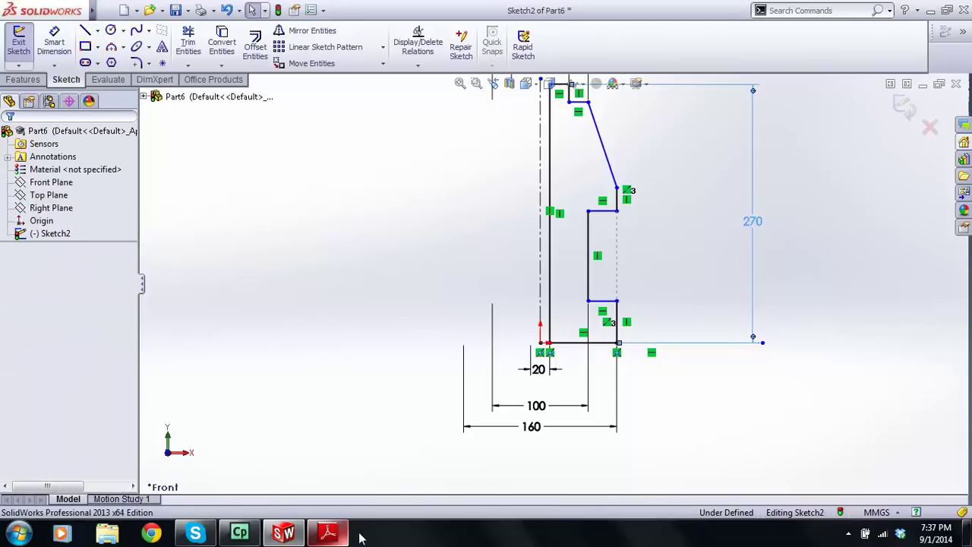
key(Escape)
- Following the Example 6 drawing in the PDF, dimension the height from the profile's top edge down to the boss shoulder as 40 mm
click(329, 532)
click(334, 531)
scroll(544, 328, up, 1)
scroll(605, 135, down, 1)
scroll(540, 127, down, 1)
scroll(549, 145, down, 1)
click(53, 45)
click(556, 138)
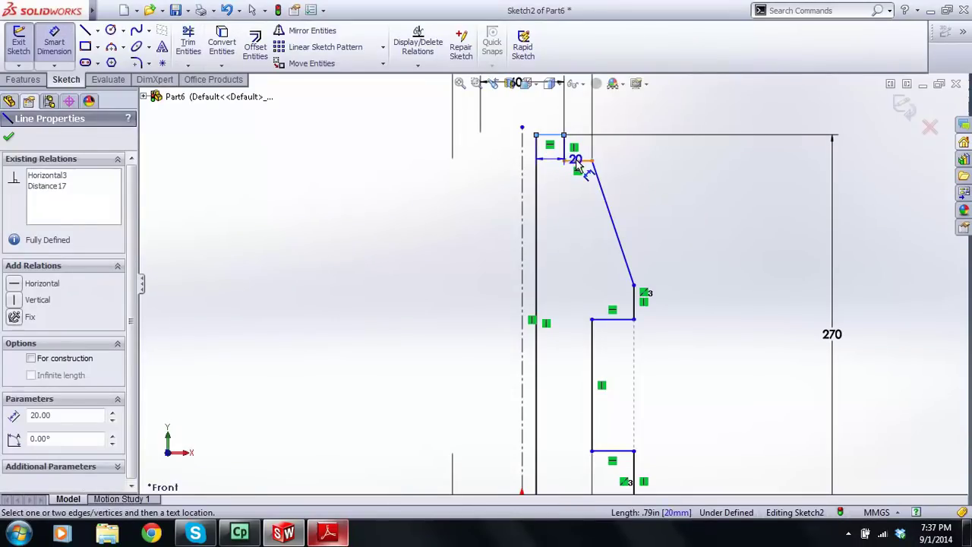
click(577, 162)
click(727, 163)
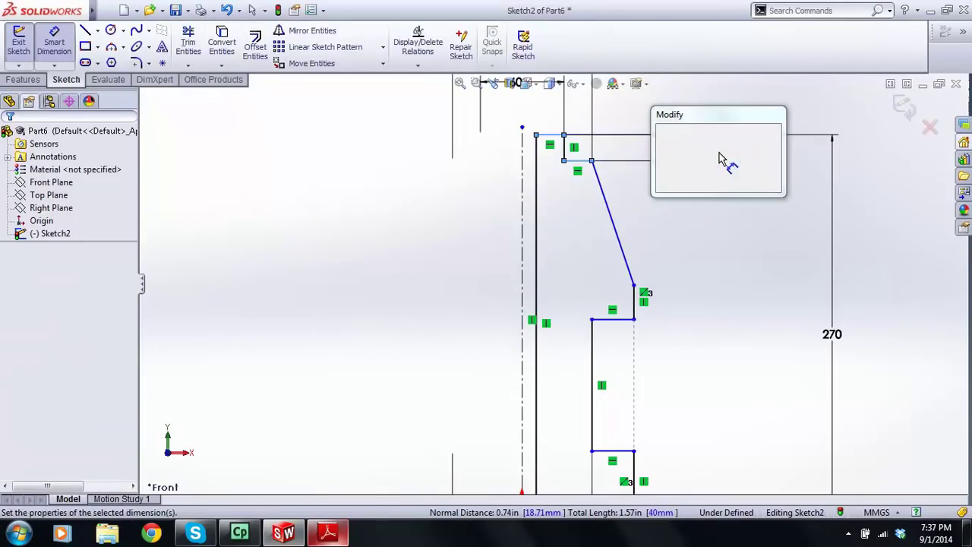
text(40)
key(Return)
key(Escape)
- Move the upper 100 mm diameter dimension slightly farther above the 60 mm dimension
scroll(631, 225, up, 1)
click(694, 194)
click(520, 111)
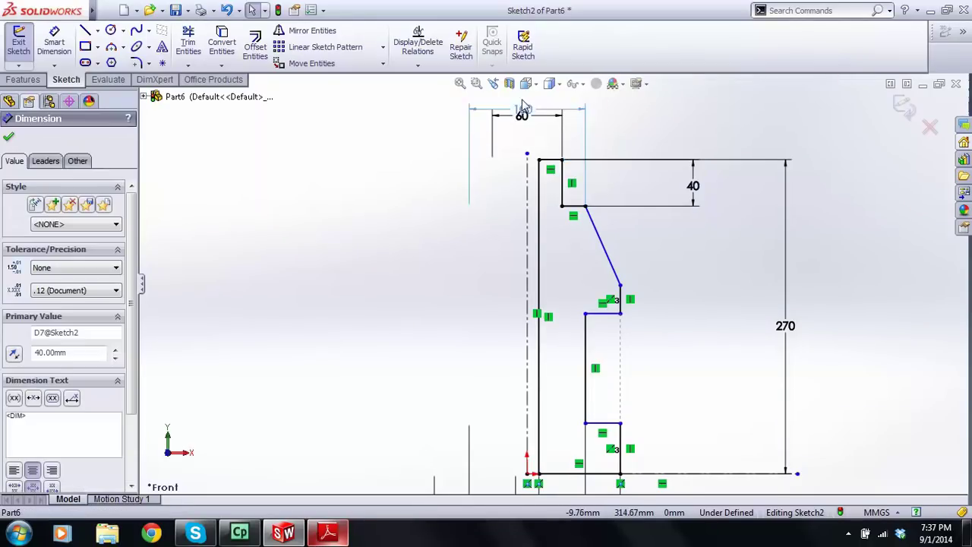
key(Escape)
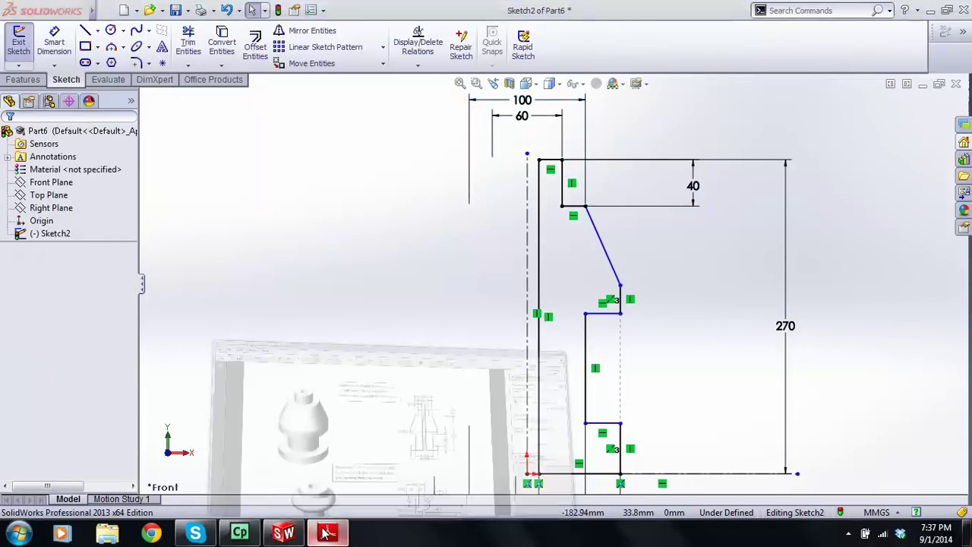
- Check the Example 6 drawing in the PDF and dimension the height of the profile's base flange as 30 mm
click(328, 533)
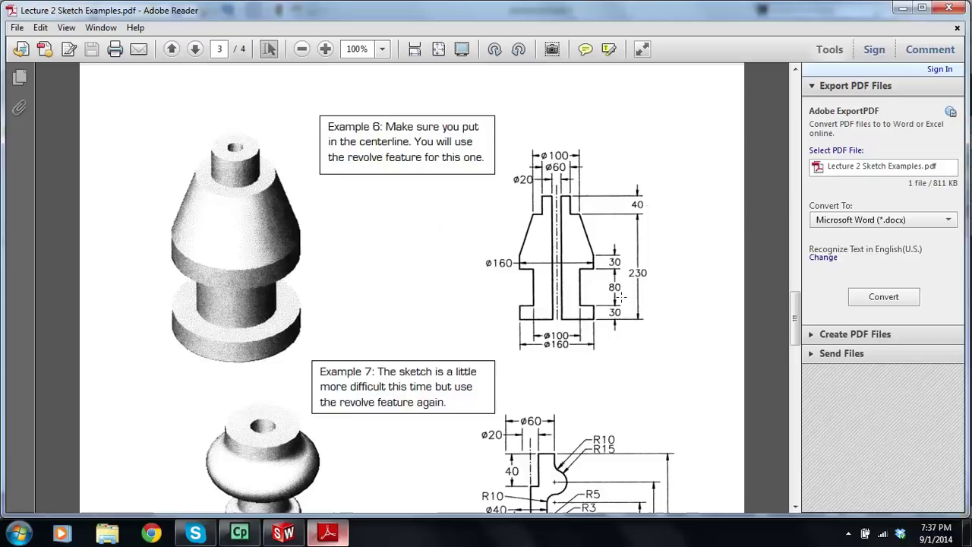
click(332, 538)
scroll(443, 369, up, 2)
scroll(660, 347, down, 1)
right_drag(759, 372, 722, 330)
key(Escape)
right_drag(826, 423, 825, 308)
click(571, 399)
click(634, 414)
text(30)
key(Return)
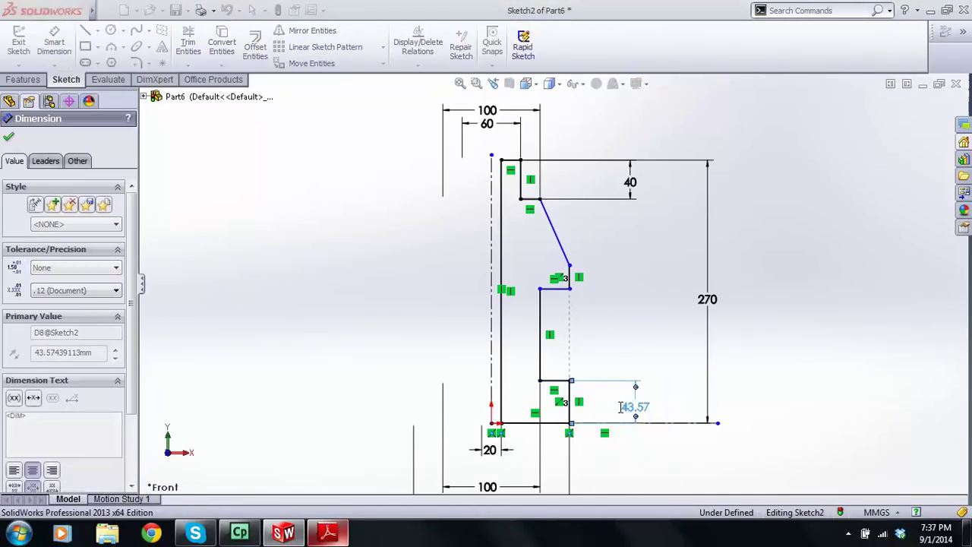
- Dimension the vertical edge of the recessed neck above the base flange as 80 mm
click(540, 351)
click(622, 351)
text(80)
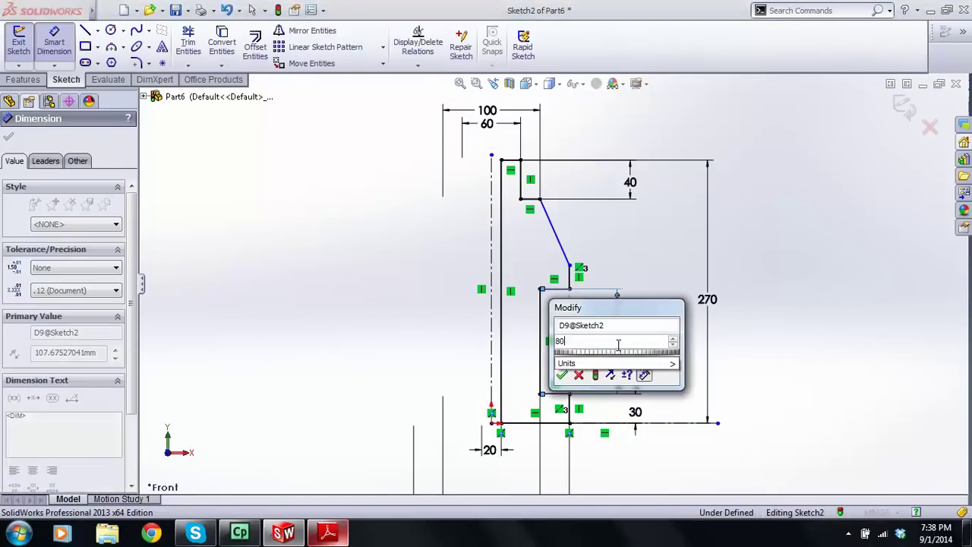
key(Return)
- Dimension the short vertical edge between the neck and the sloping line as 30 mm
click(570, 298)
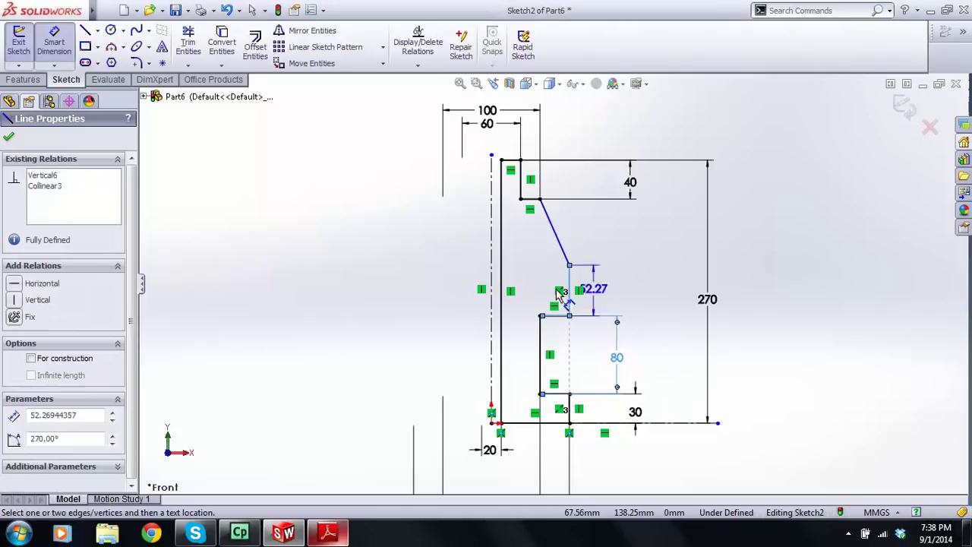
click(623, 295)
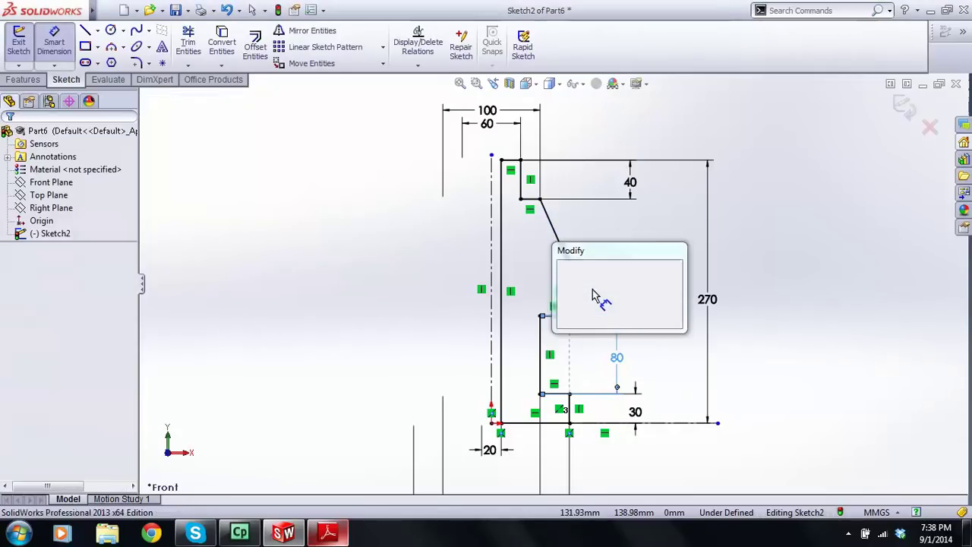
text(30)
key(Return)
key(Escape)
- Move the lower 100 and 160 mm dimensions closer to the base and the upper 100 mm dimension farther above the profile, and exit the sketch
scroll(583, 267, up, 2)
scroll(507, 348, down, 2)
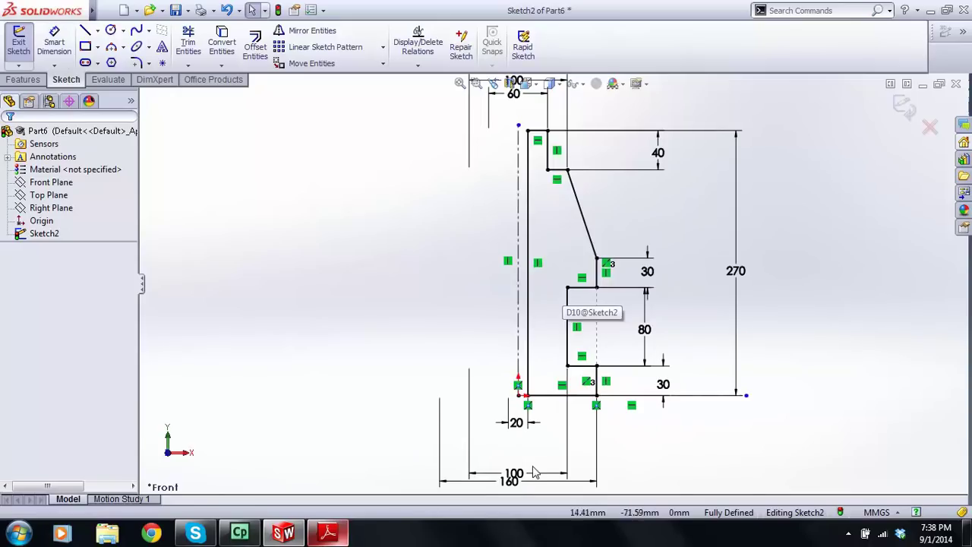
scroll(534, 472, down, 2)
click(508, 409)
drag(501, 467, 509, 427)
scroll(534, 357, up, 3)
scroll(513, 106, down, 3)
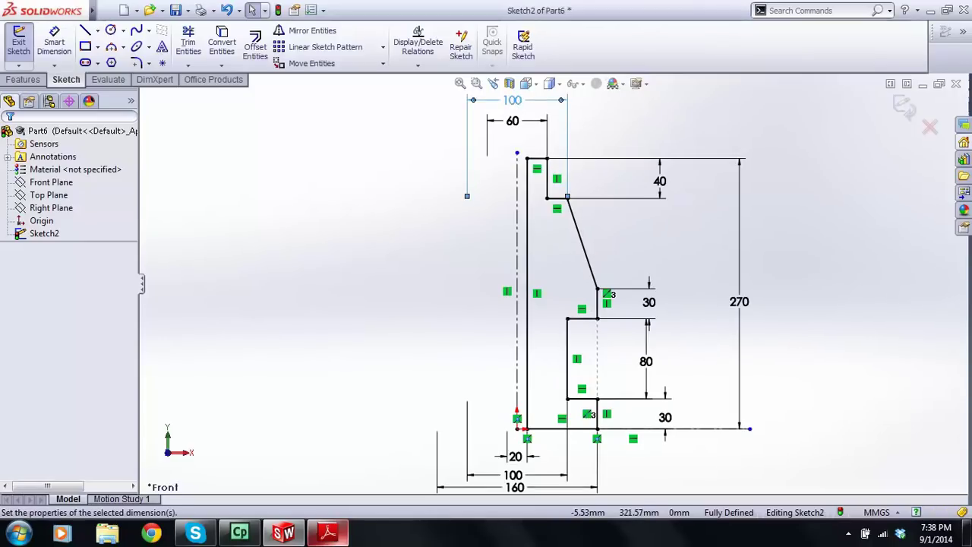
scroll(581, 267, up, 3)
click(903, 107)
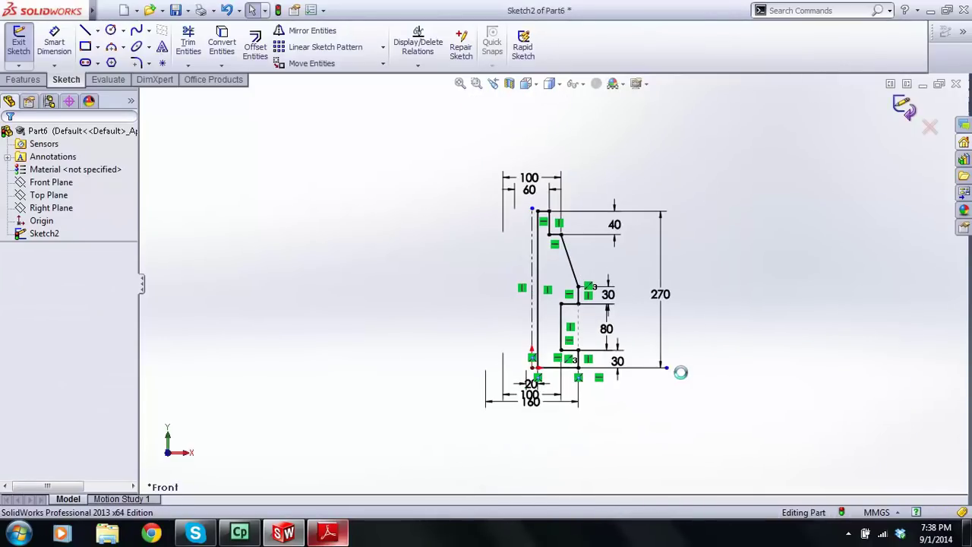
scroll(555, 303, down, 3)
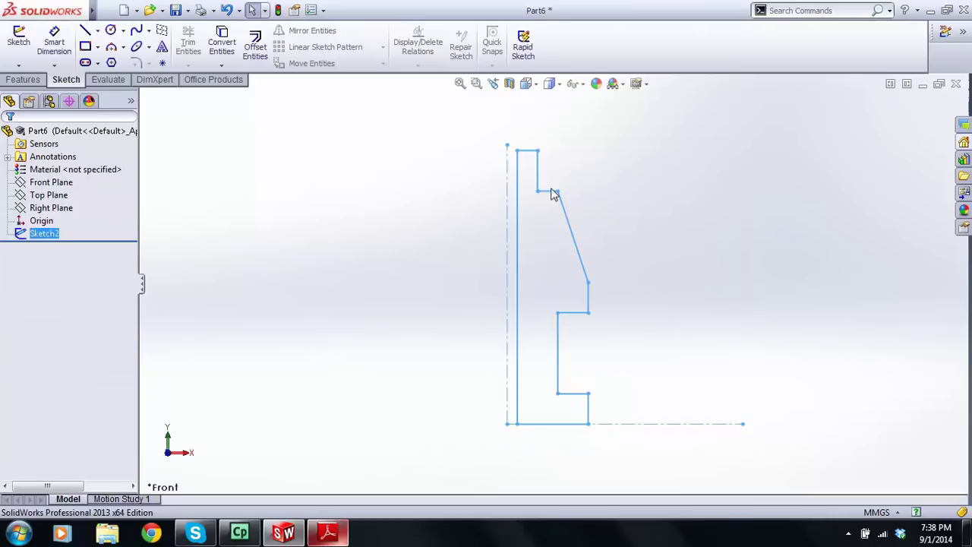
- Reopen the half-profile sketch for editing and exit it again
right_click(46, 239)
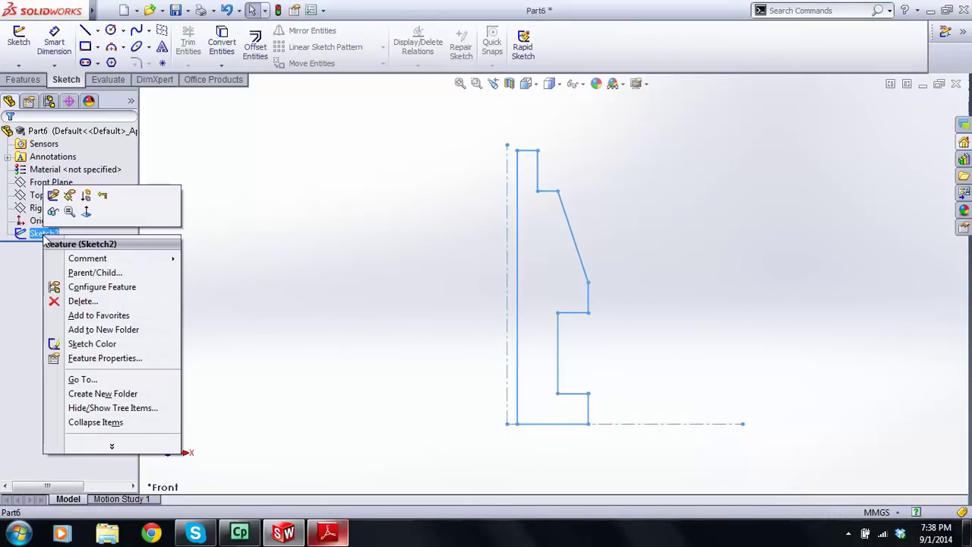
click(54, 197)
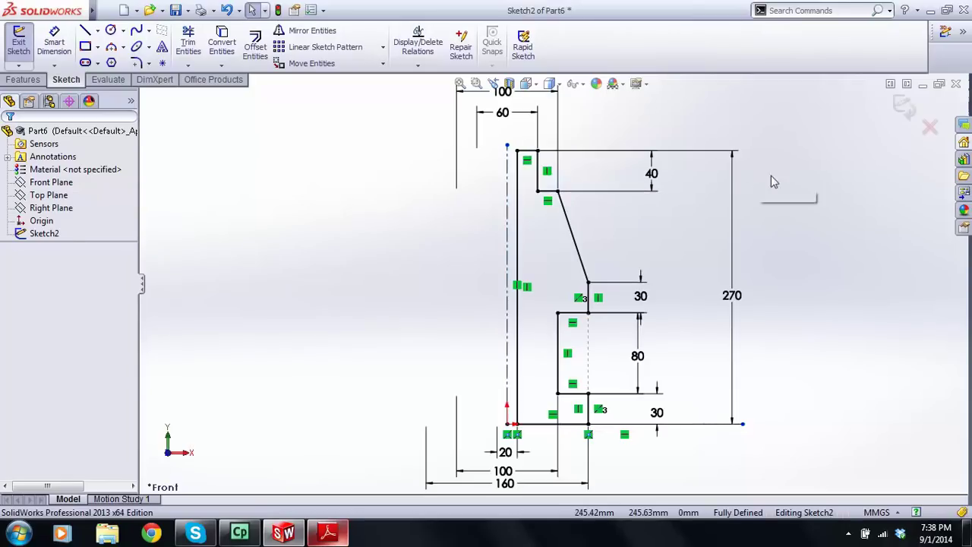
click(903, 106)
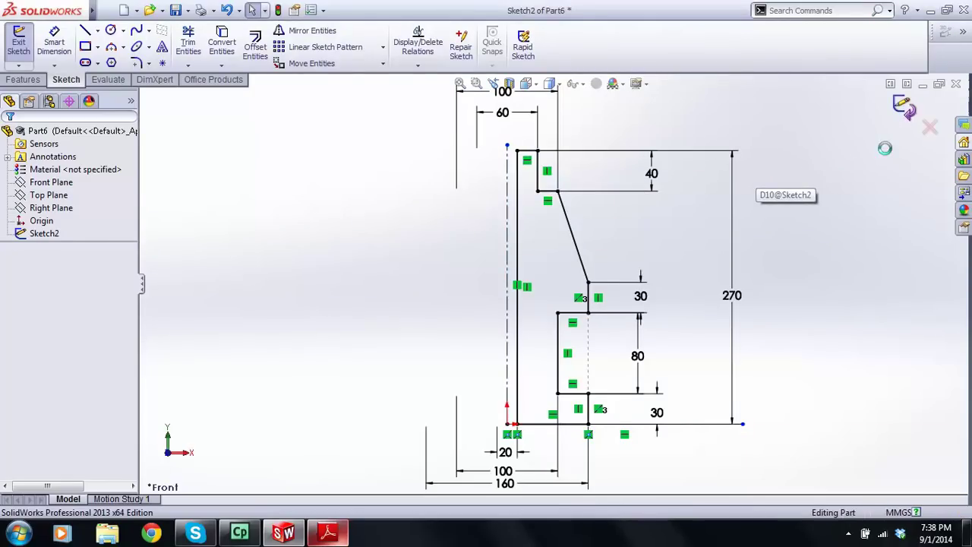
- Start a Revolved Boss/Base from the half-profile sketch by picking its sloping line
click(21, 80)
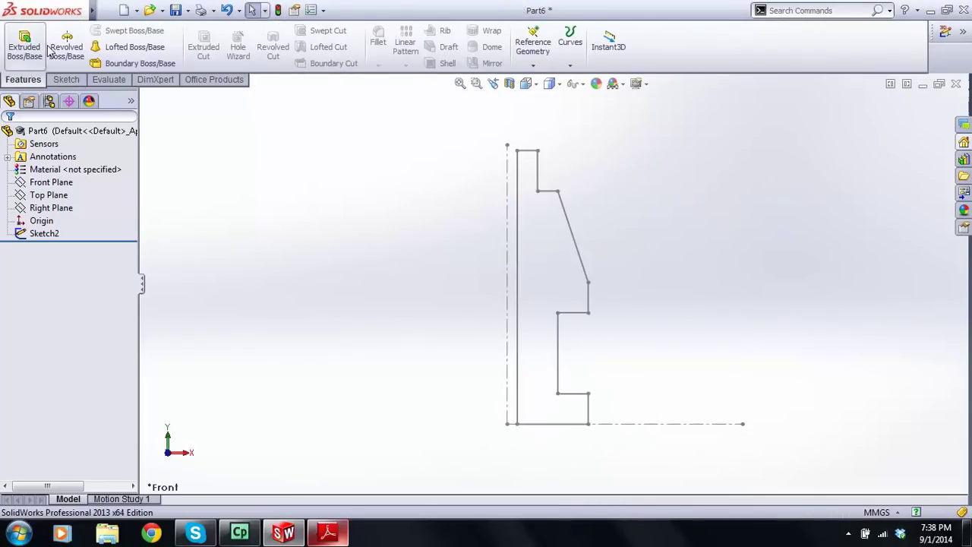
click(67, 50)
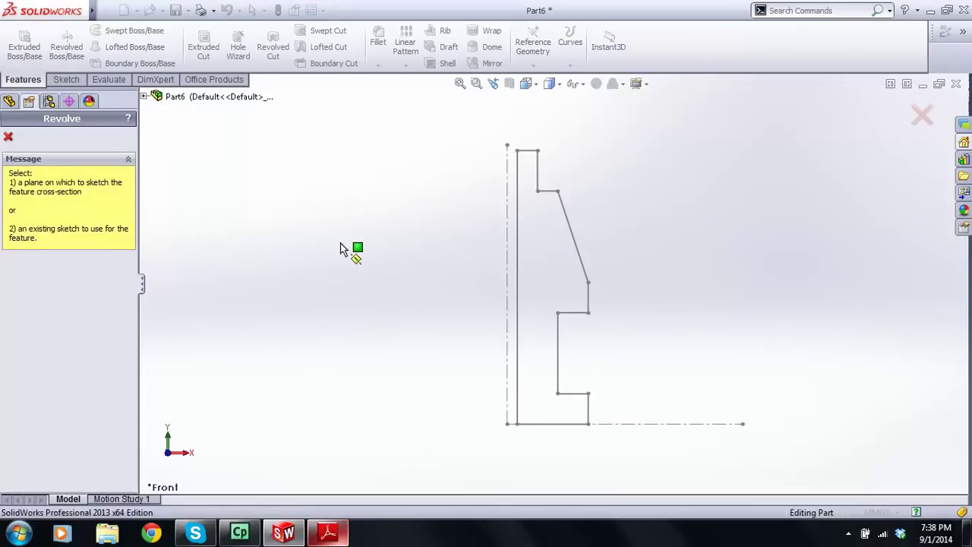
click(575, 245)
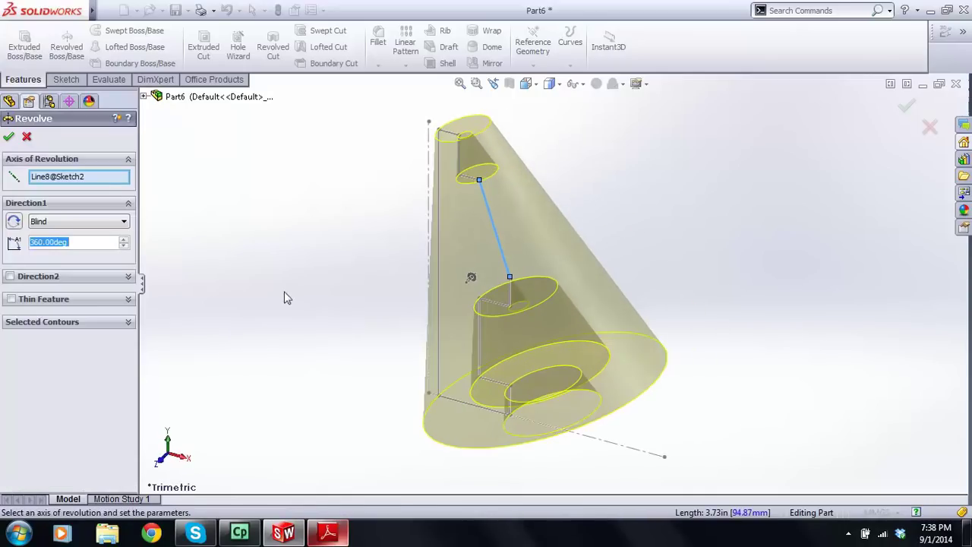
- Examine the revolve preview about the sloping line from several angles
scroll(343, 275, up, 3)
middle_drag(369, 281, 395, 334)
middle_drag(502, 313, 525, 286)
middle_drag(497, 299, 451, 325)
scroll(526, 270, down, 6)
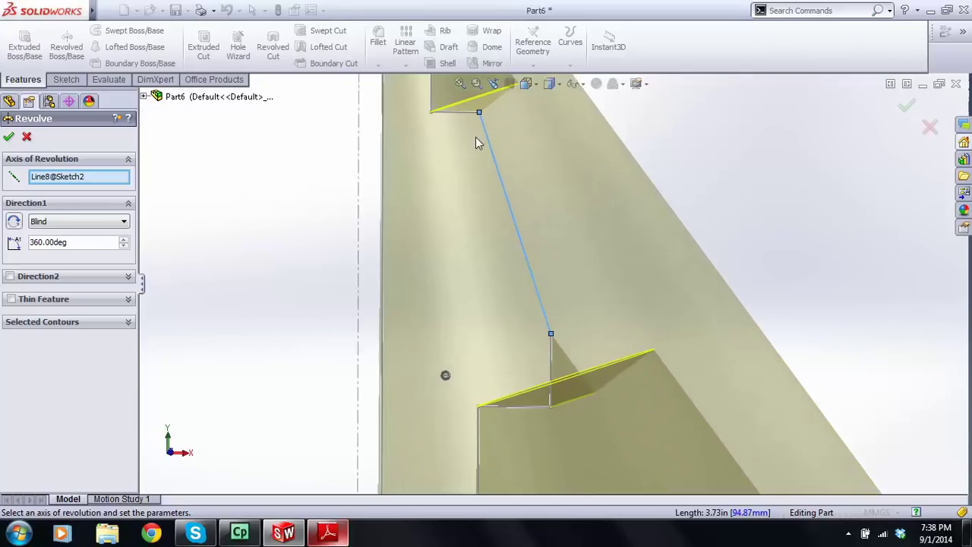
scroll(476, 148, up, 3)
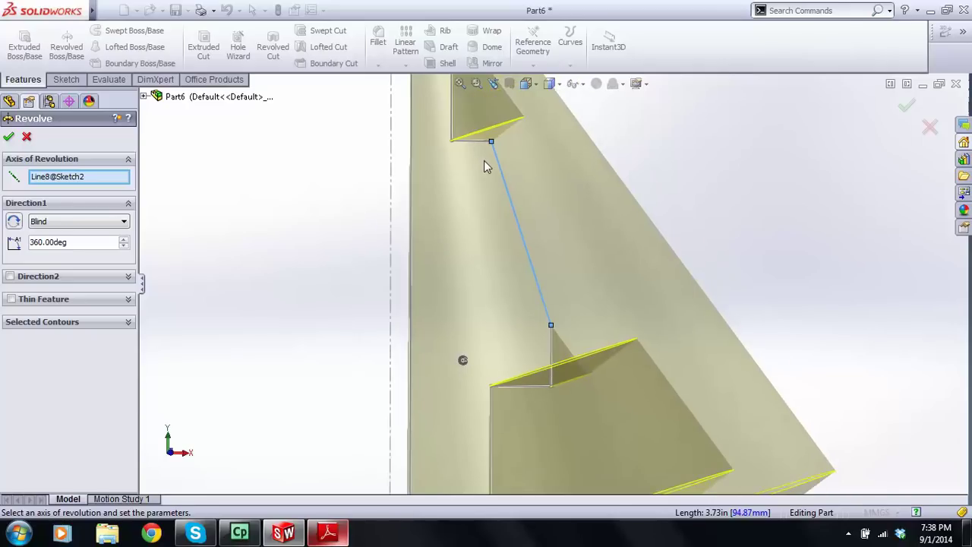
scroll(475, 162, up, 3)
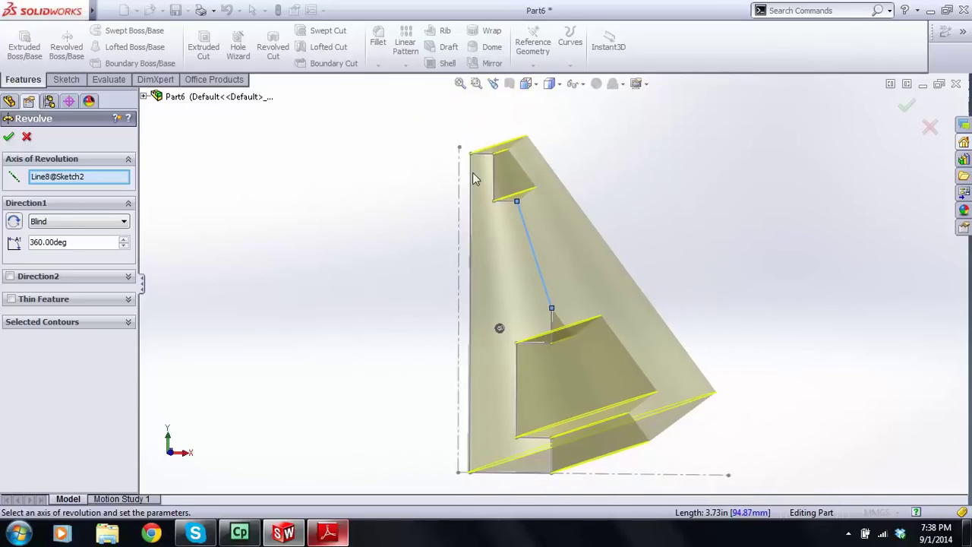
scroll(503, 339, down, 1)
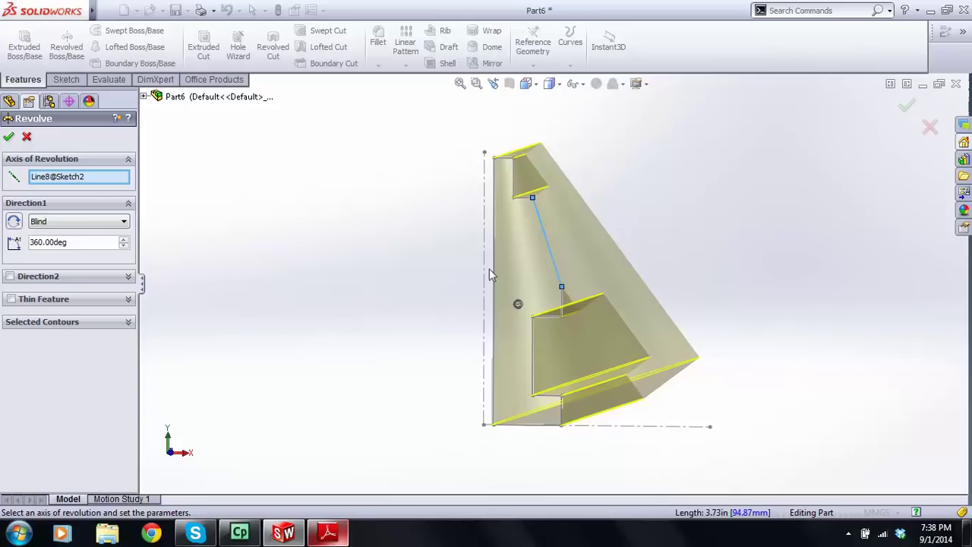
- Replace the axis of revolution with the profile's long inner vertical edge and accept the 360-degree revolve
click(70, 180)
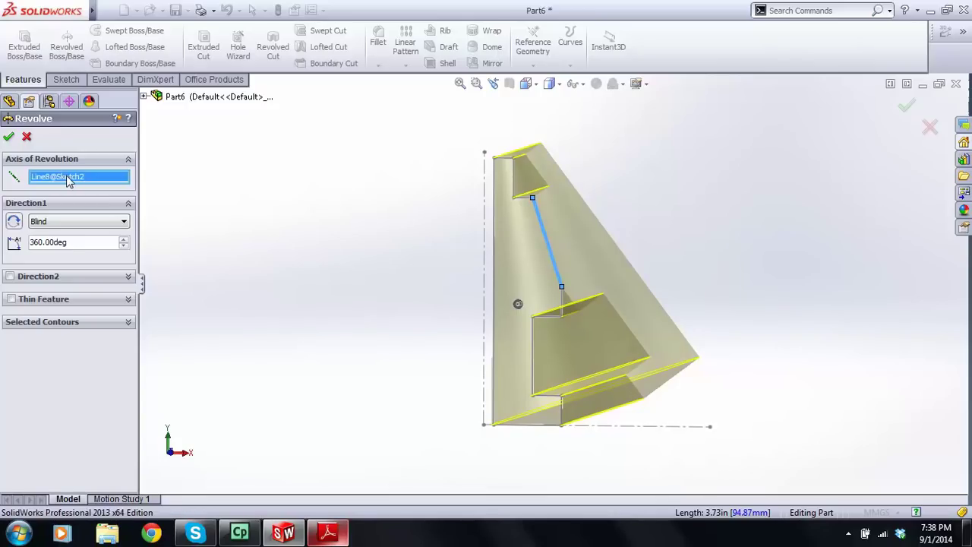
key(Delete)
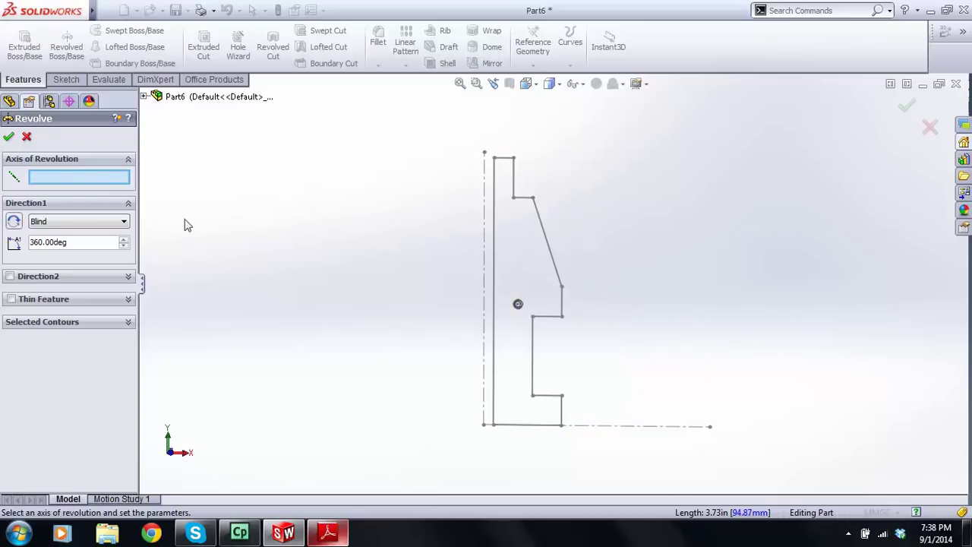
click(494, 323)
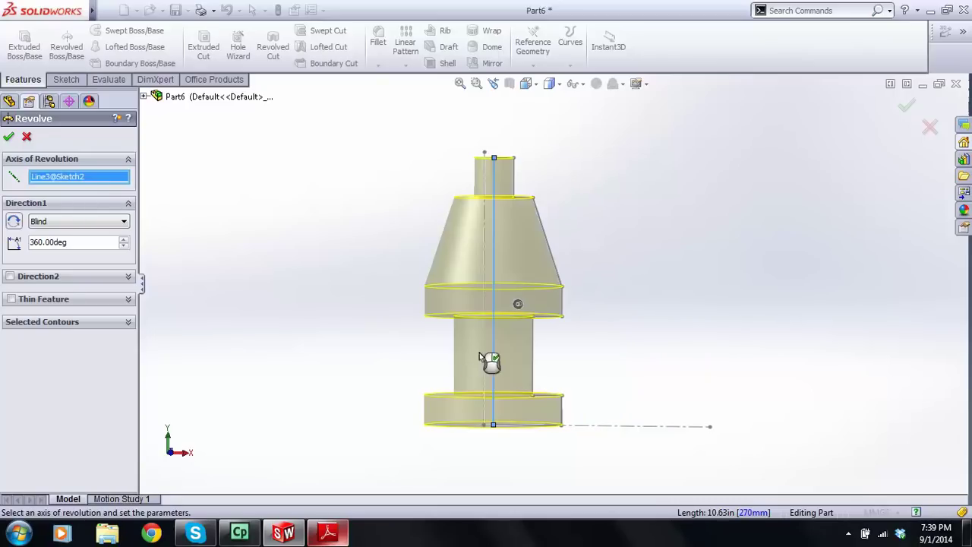
middle_drag(463, 359, 480, 403)
middle_drag(518, 308, 519, 308)
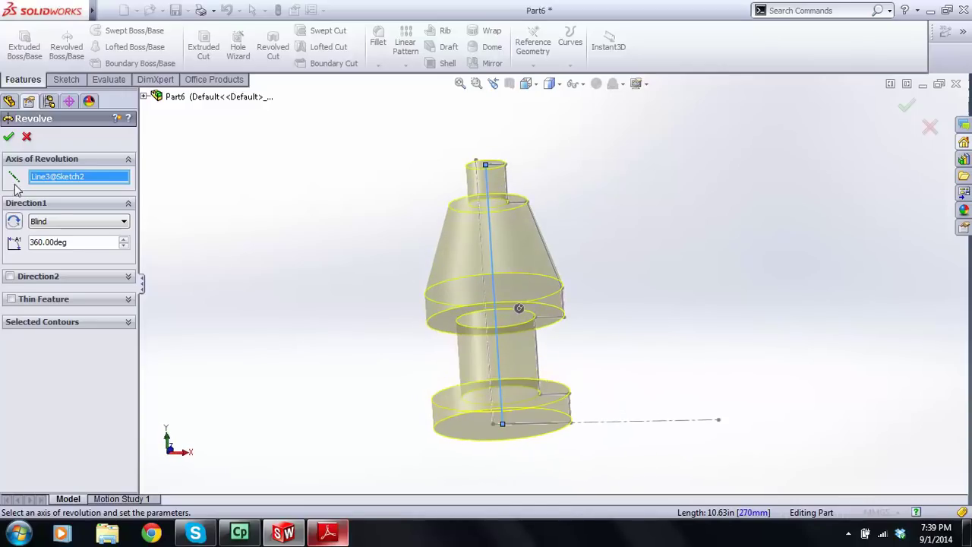
click(11, 136)
- Edit the revolve feature to use the vertical centerline as its axis of revolution instead of the inner edge, and accept it
middle_drag(410, 262, 410, 175)
middle_drag(409, 228, 409, 305)
click(8, 234)
right_click(46, 233)
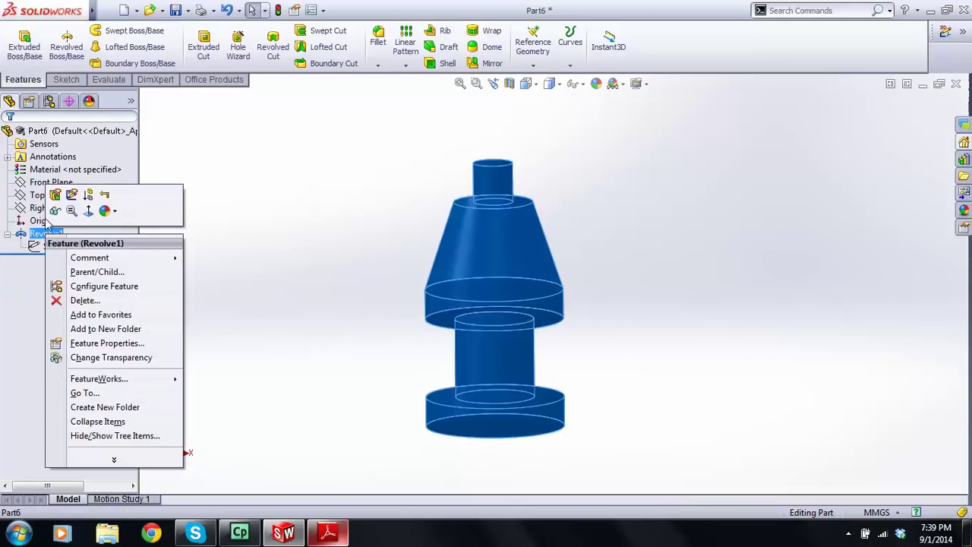
click(47, 207)
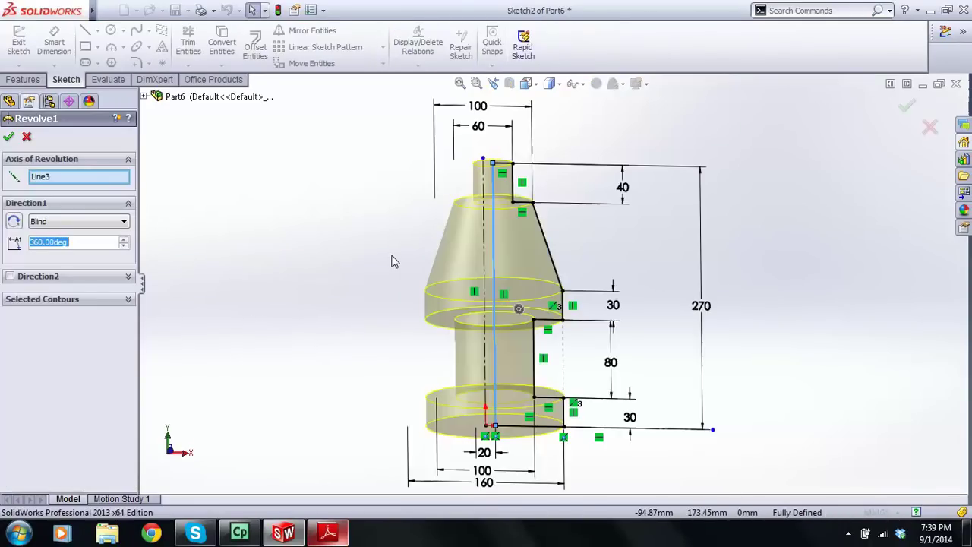
click(81, 174)
key(Delete)
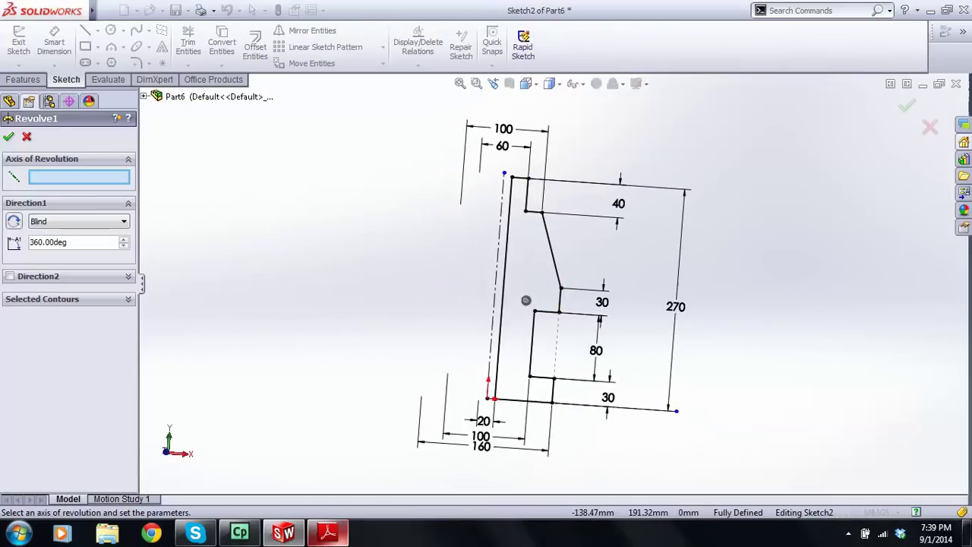
click(498, 276)
middle_drag(527, 288, 791, 259)
click(906, 106)
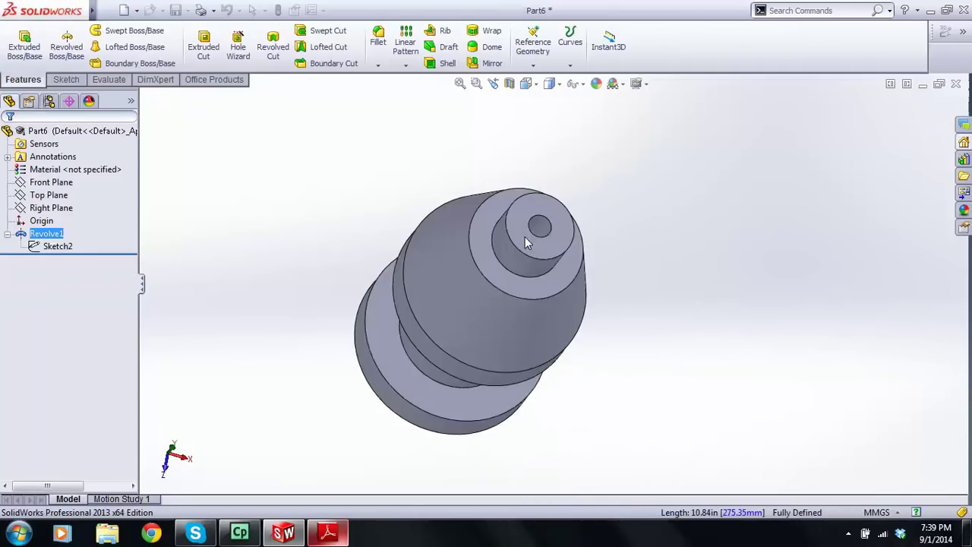
- Examine the revolved part and its through hole from both ends, and compare it with the Example 6 drawing in the PDF
middle_drag(523, 241, 458, 284)
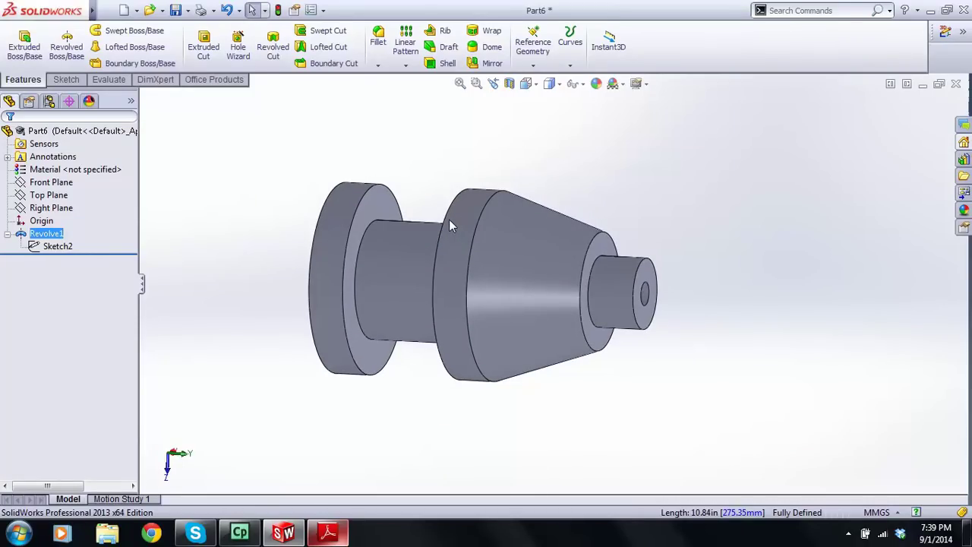
middle_drag(459, 242, 540, 302)
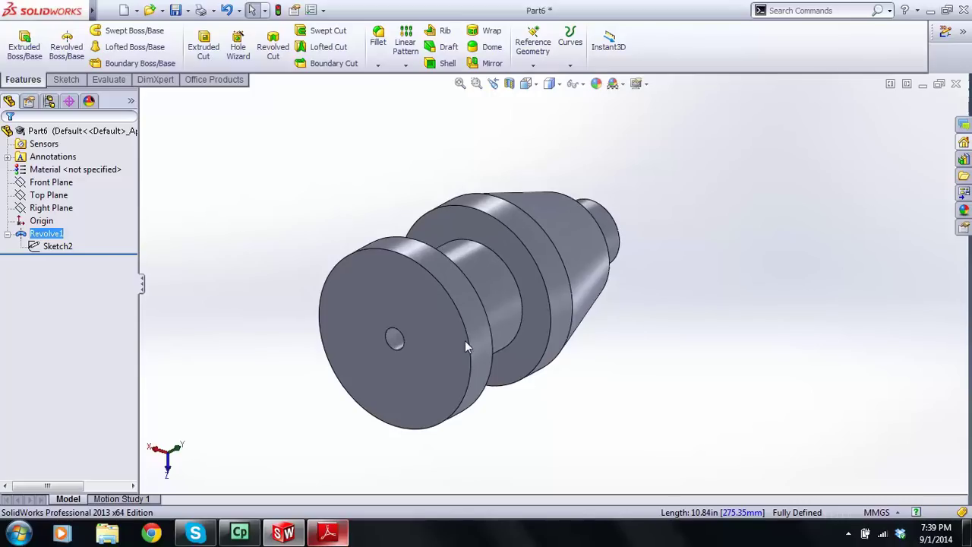
middle_drag(439, 294, 509, 241)
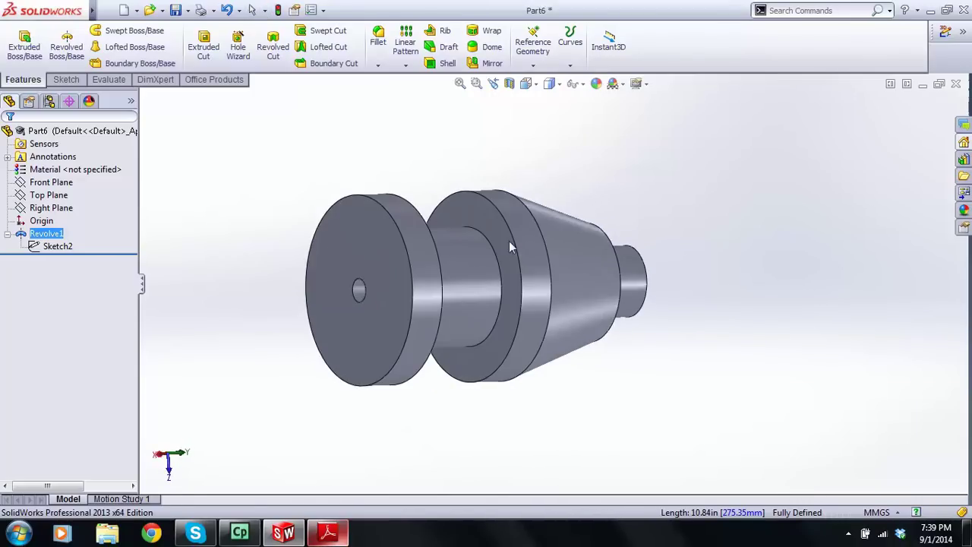
click(328, 534)
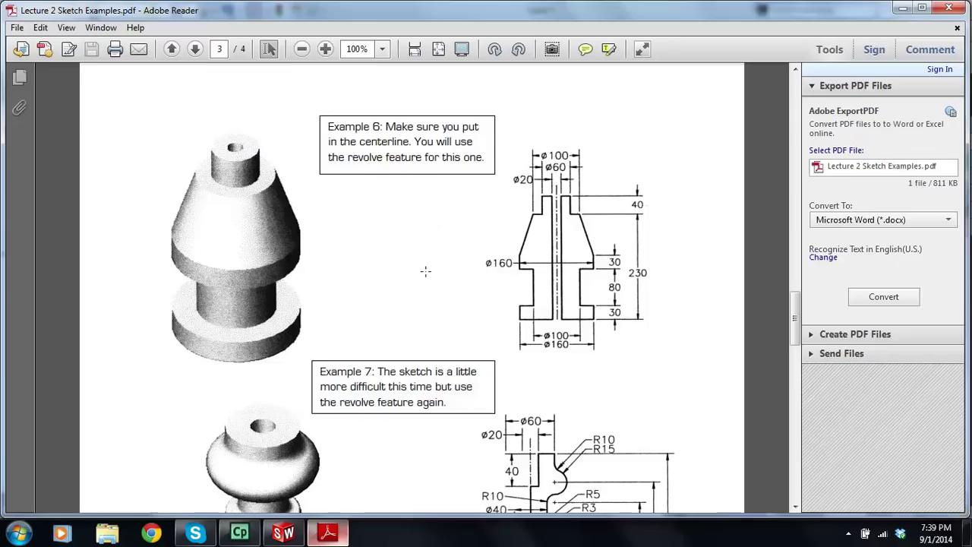
- Examine the Example 7 drawing and the two remaining dimensioned sketch exercises on the last page of the PDF
ctrl+scroll(427, 238, down, 3)
scroll(427, 235, down, 6)
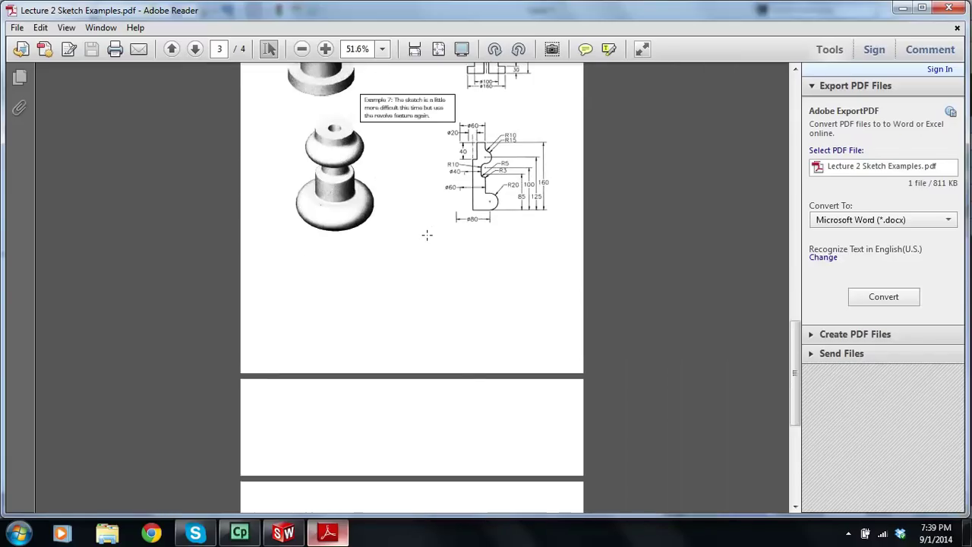
scroll(425, 236, up, 5)
ctrl+scroll(424, 241, up, 2)
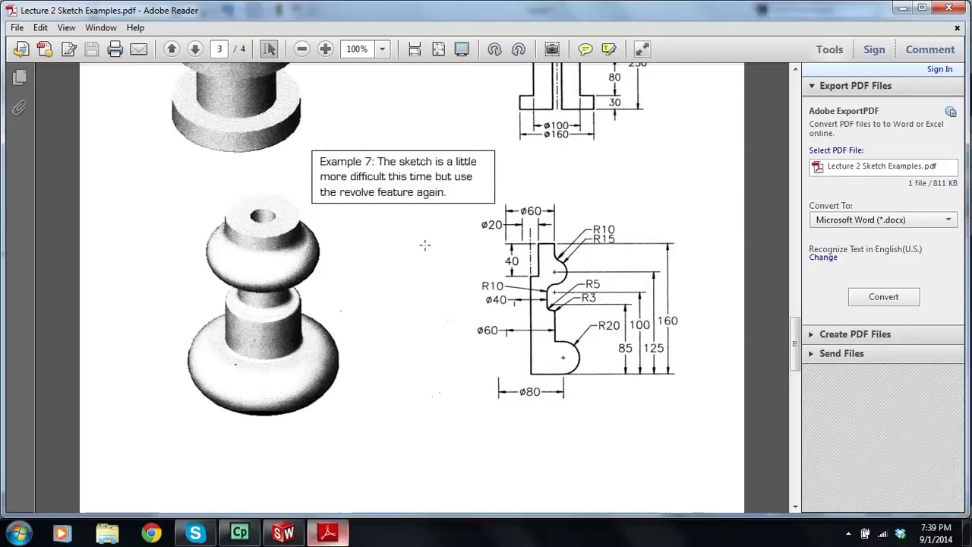
scroll(505, 250, down, 5)
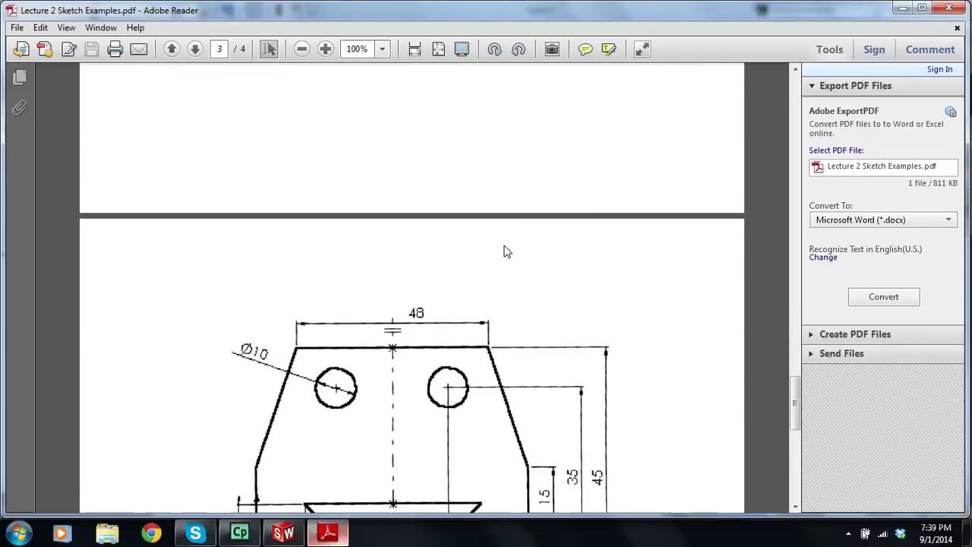
ctrl+scroll(494, 247, down, 2)
scroll(478, 243, down, 3)
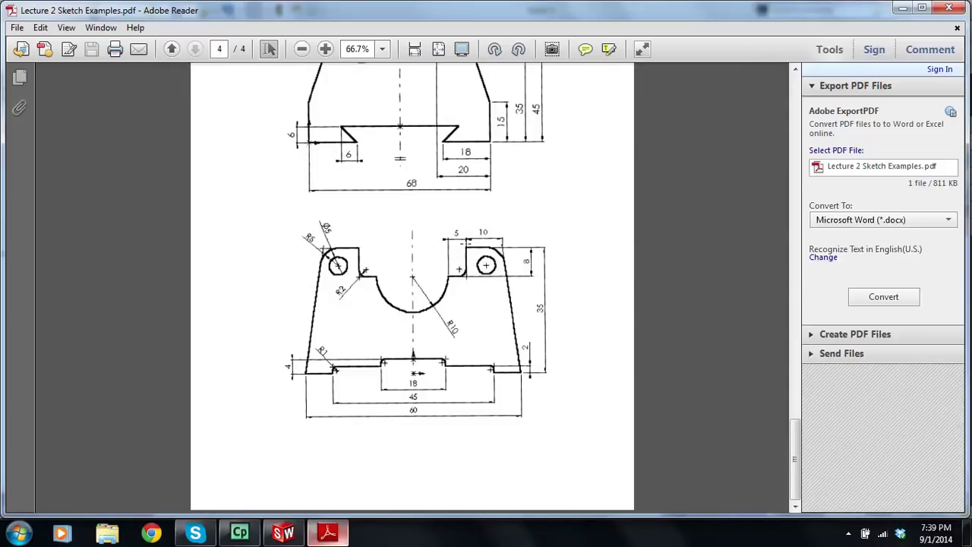
scroll(463, 241, up, 3)
scroll(463, 238, up, 20)
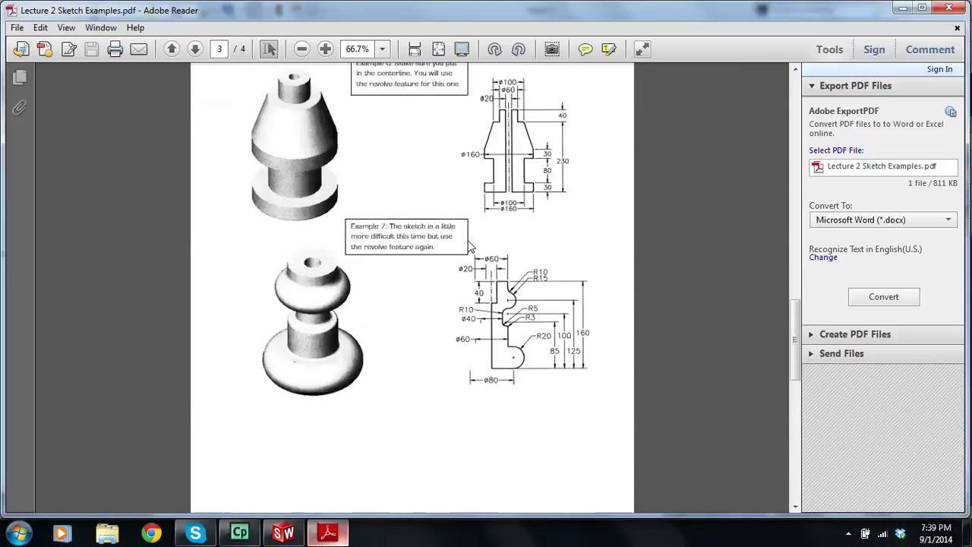
scroll(470, 234, down, 3)
scroll(470, 233, down, 20)
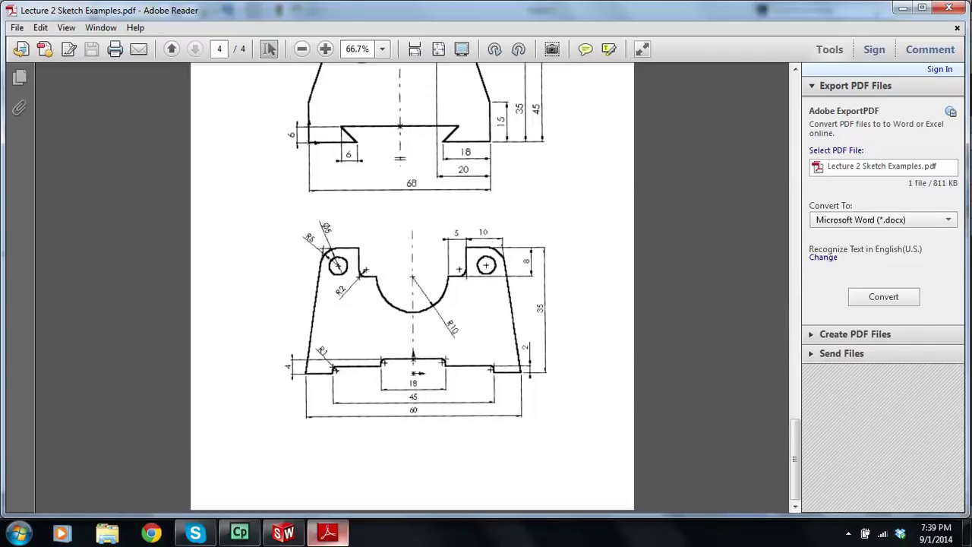
- Close the PDF, return to the Example 6 part in SolidWorks and inspect the revolved body from several angles
click(960, 9)
middle_drag(374, 239, 255, 254)
middle_drag(486, 262, 471, 226)
middle_drag(394, 211, 490, 275)
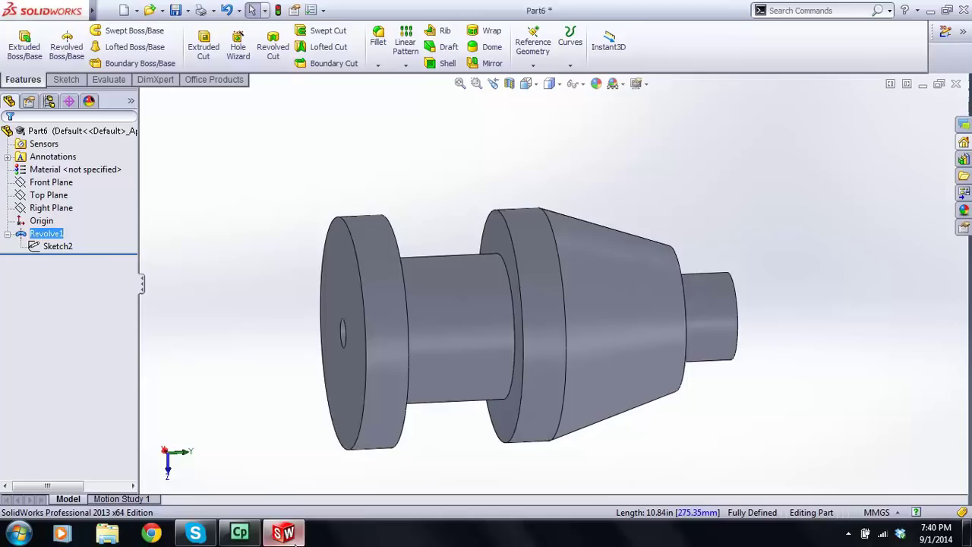